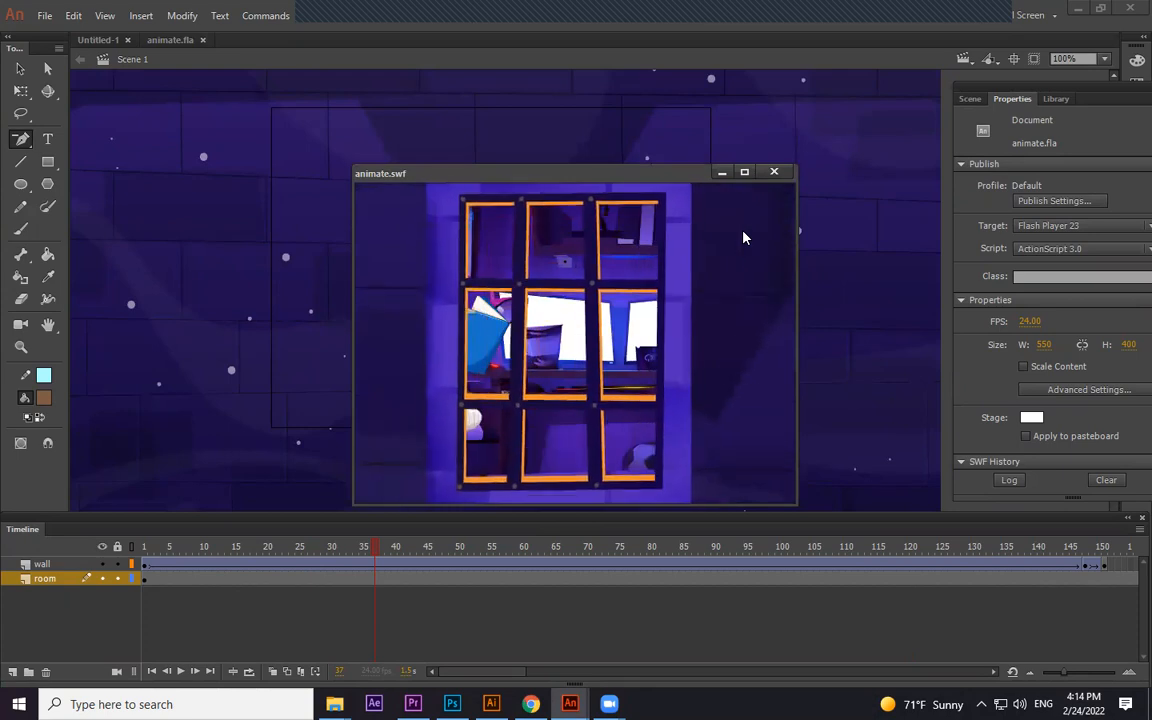
# Close the movie preview and set the stage size to 1280 × 720
pyautogui.click(773, 176)
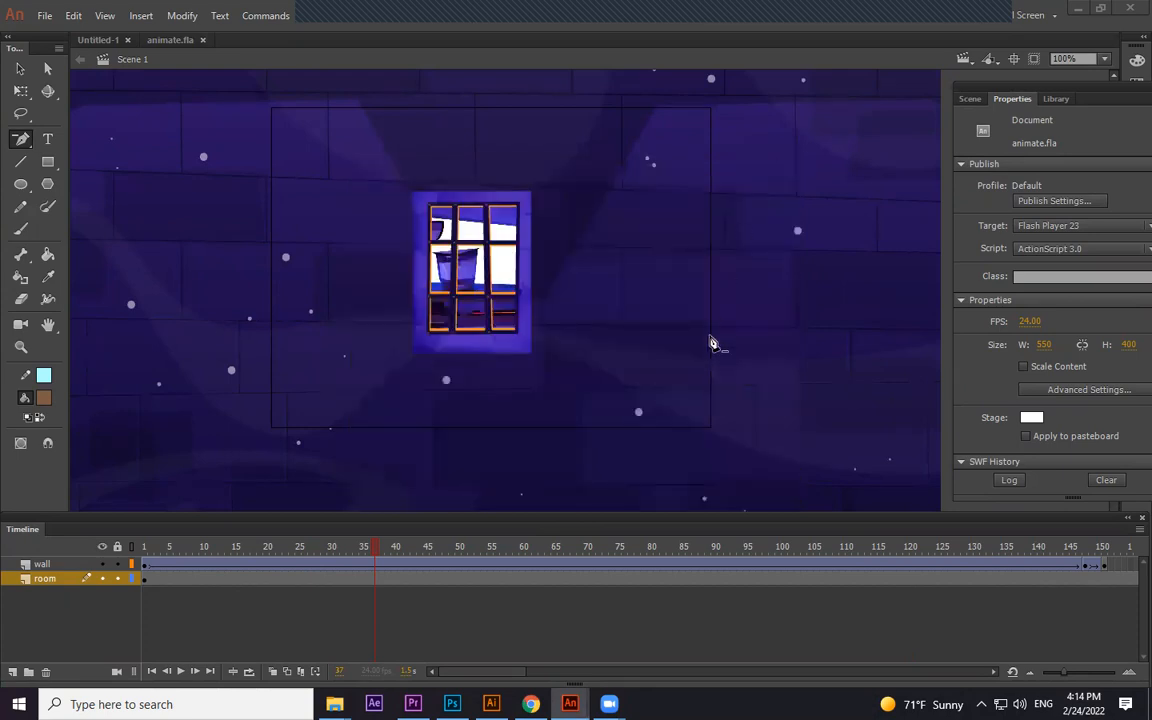
pyautogui.scroll(-5, 700, 355)
pyautogui.press('v')
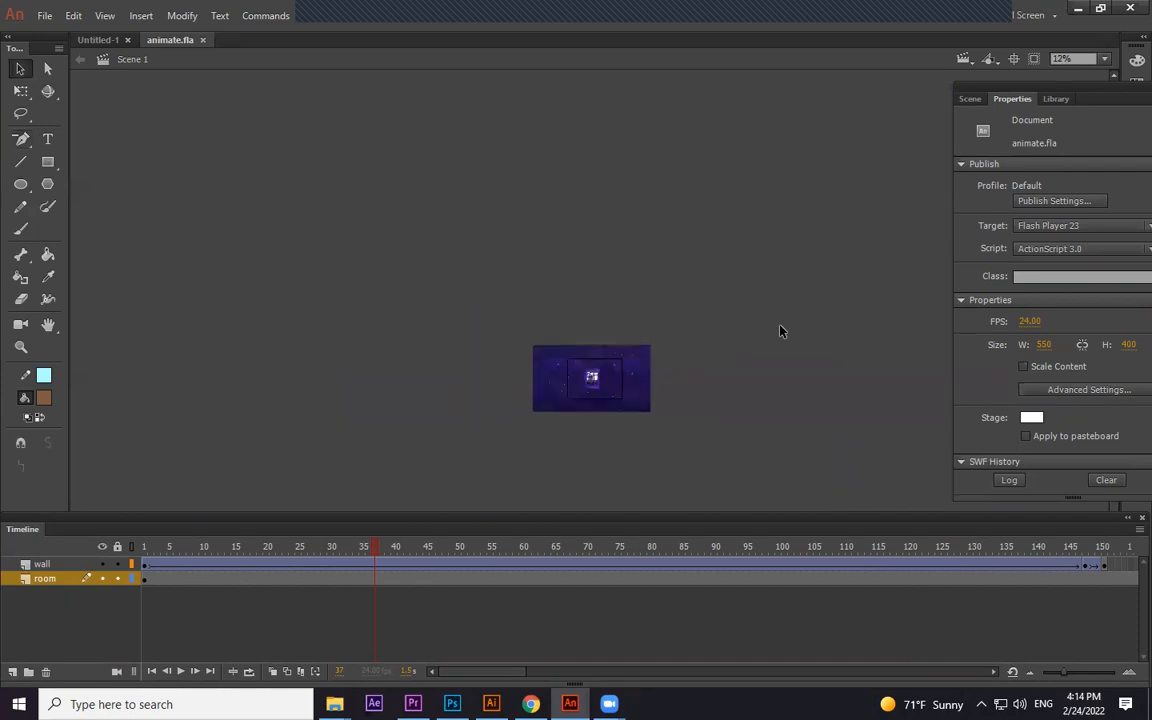
pyautogui.click(1042, 345)
pyautogui.click(1128, 345)
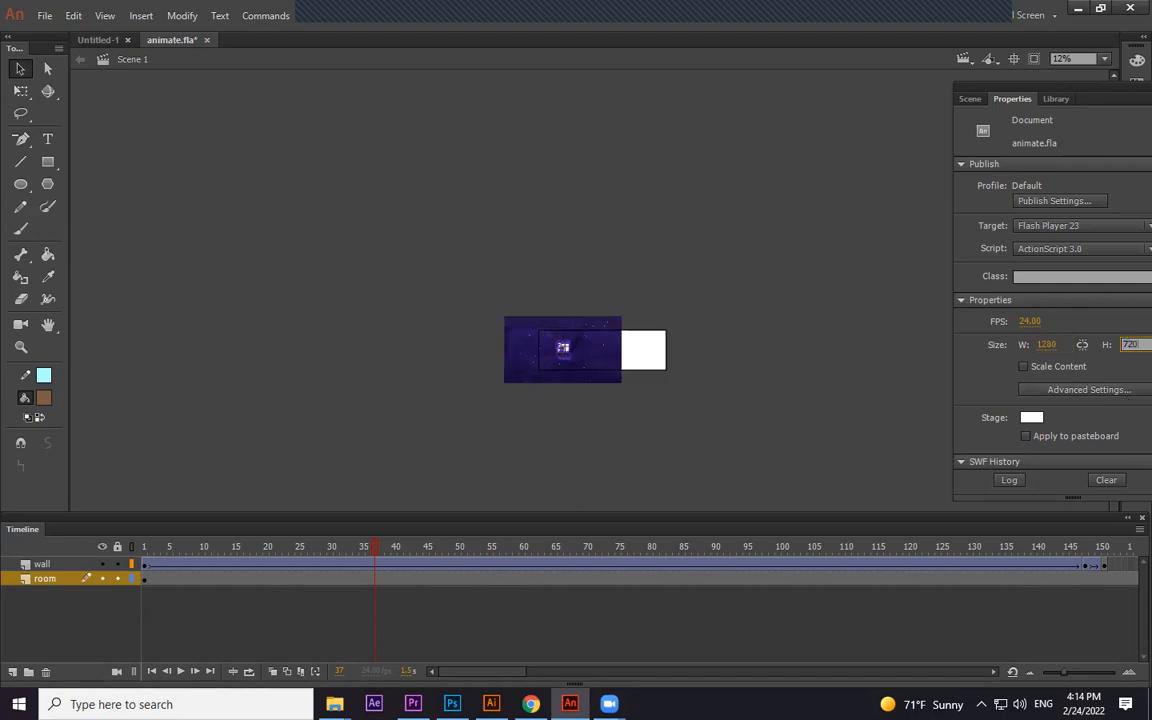
pyautogui.press('Return')
pyautogui.click(746, 429)
pyautogui.hotkey('ctrl', '=')
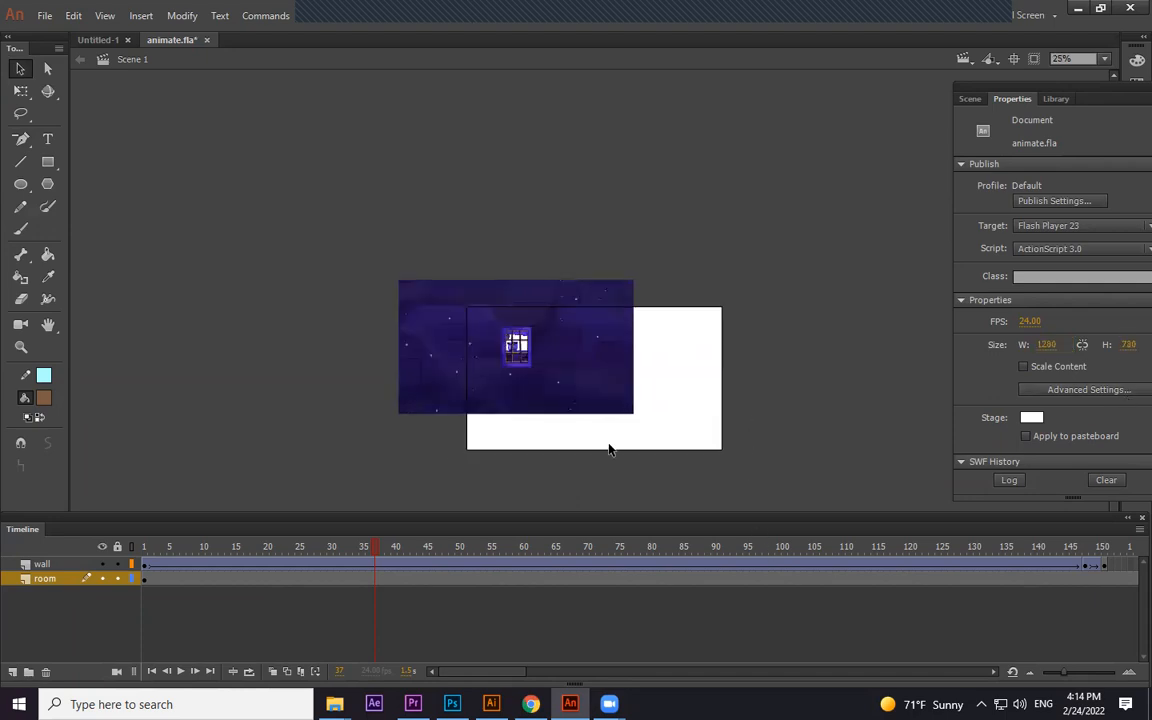
# On frame 1, align both pictures with the stage's upper-left corner, and move the wall picture off the stage to the left
pyautogui.moveTo(215, 550); pyautogui.dragTo(97, 551)
pyautogui.moveTo(779, 244); pyautogui.dragTo(279, 490)
pyautogui.moveTo(588, 372)
pyautogui.mouseDown()
pyautogui.moveTo(636, 381)
pyautogui.moveTo(600, 371)
pyautogui.mouseUp()
pyautogui.click(20, 90)
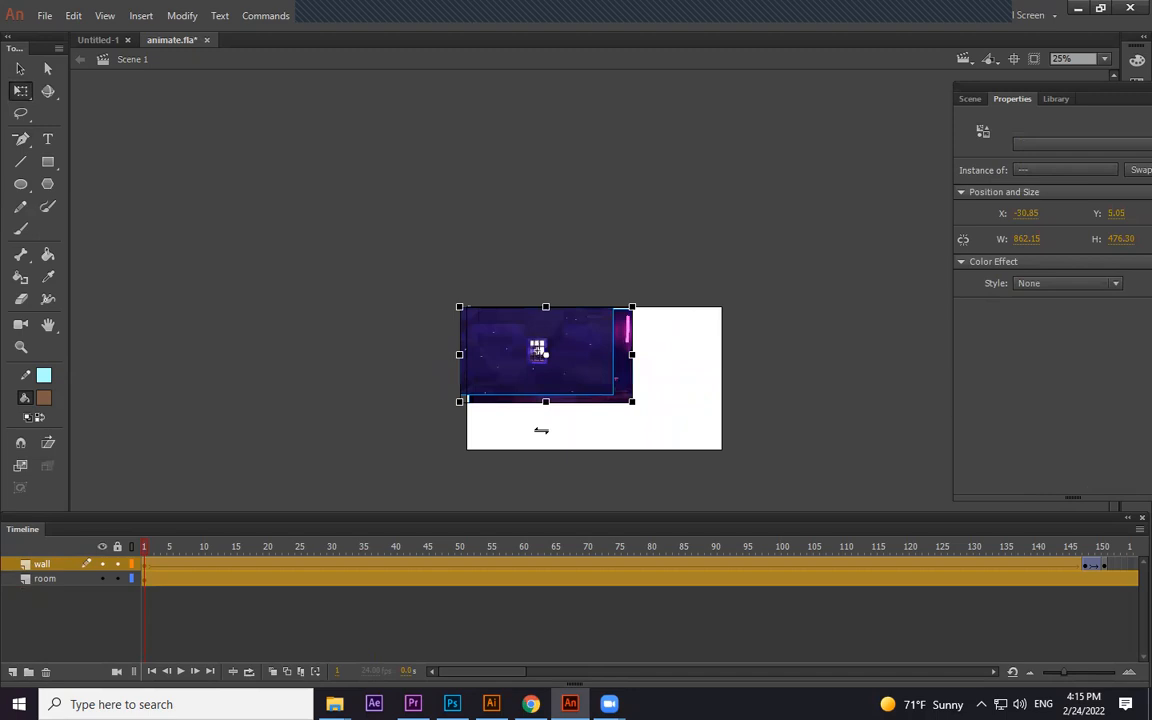
pyautogui.click(650, 411)
pyautogui.moveTo(593, 375); pyautogui.dragTo(342, 388)
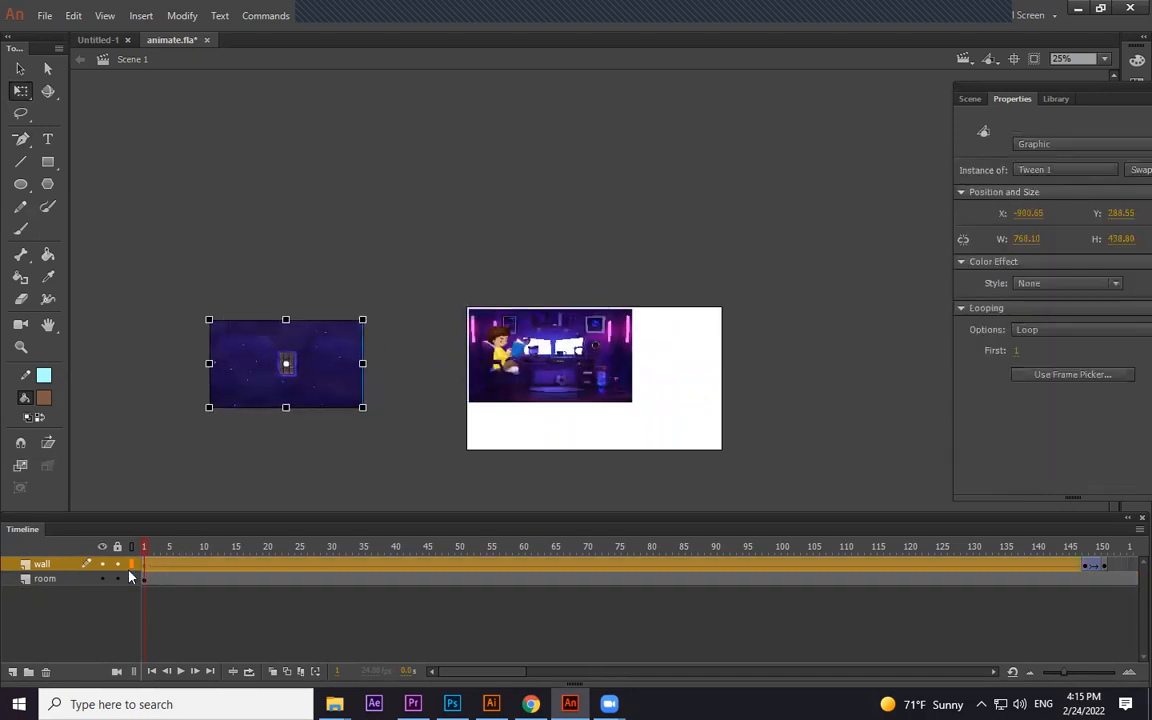
# Remove the long tween from the wall layer and return to frame 1
pyautogui.rightClick(183, 564)
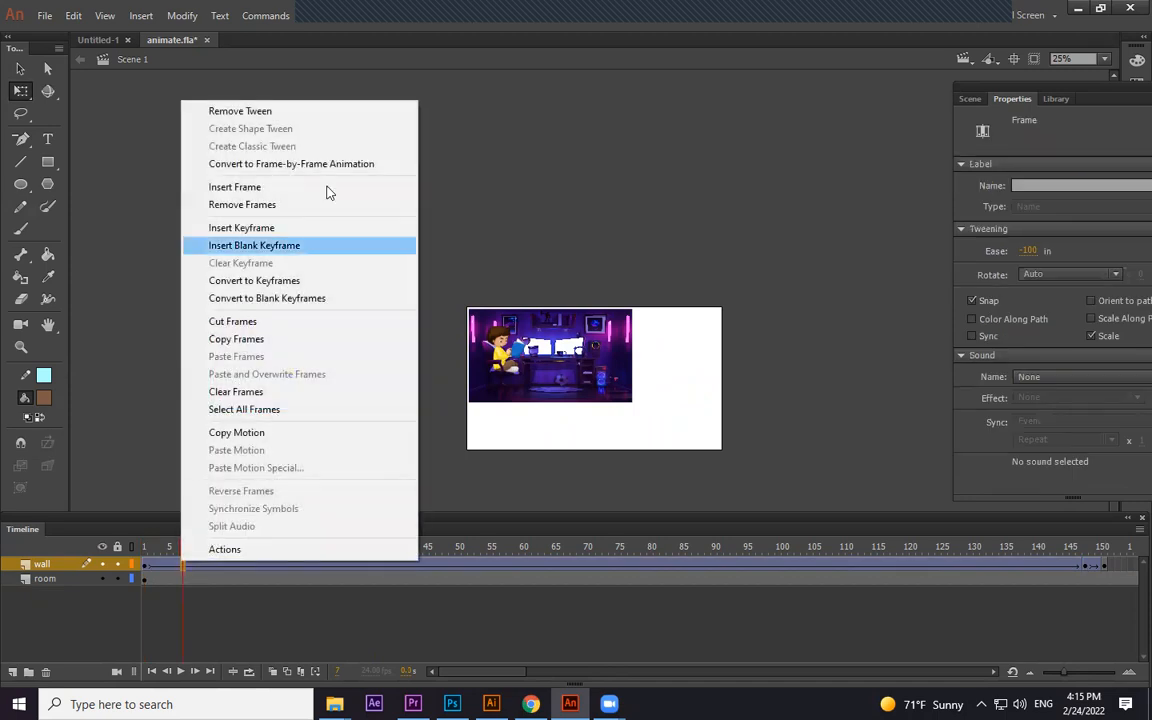
pyautogui.click(289, 112)
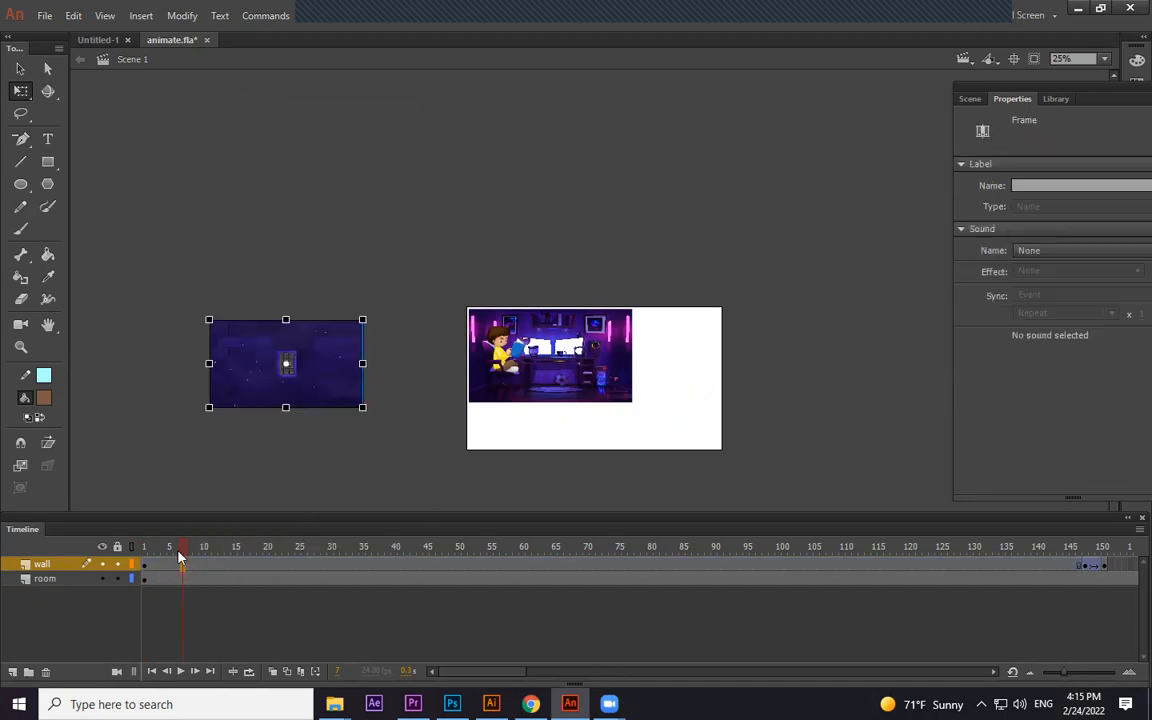
pyautogui.moveTo(178, 555); pyautogui.dragTo(115, 550)
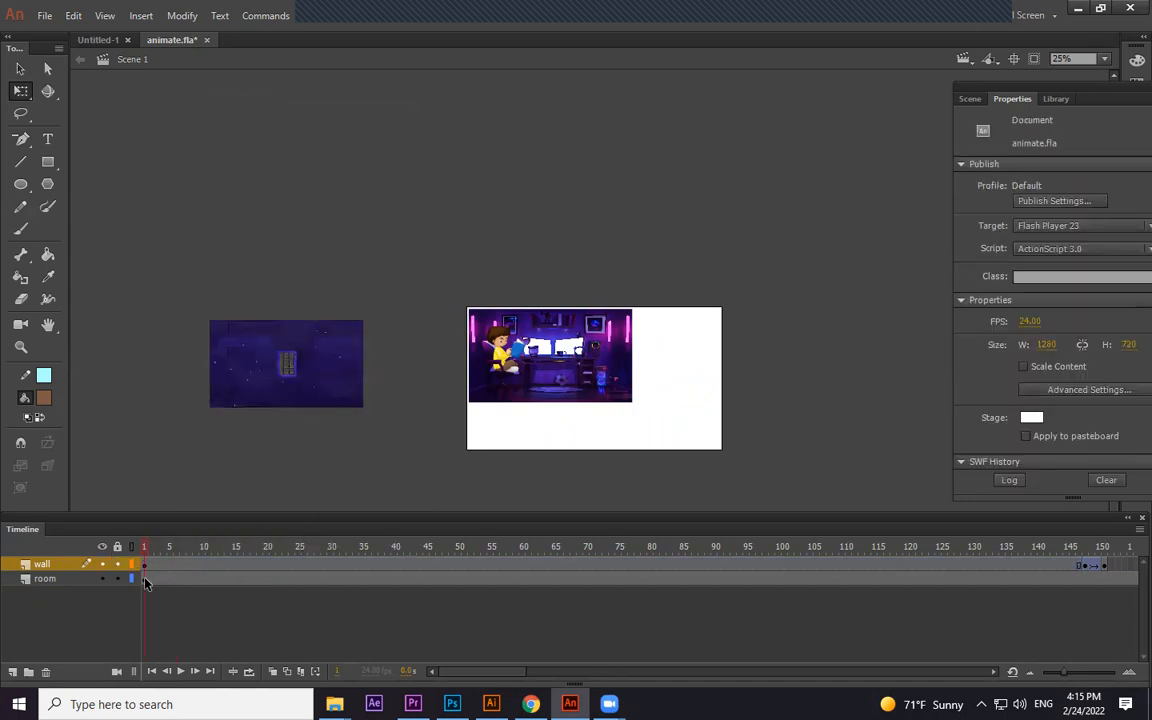
# Place the room picture at the stage's upper-left corner and scale it to about 1283 × 733 so it fills the stage
pyautogui.click(147, 580)
pyautogui.moveTo(590, 362)
pyautogui.mouseDown()
pyautogui.moveTo(610, 362)
pyautogui.moveTo(588, 359)
pyautogui.mouseUp()
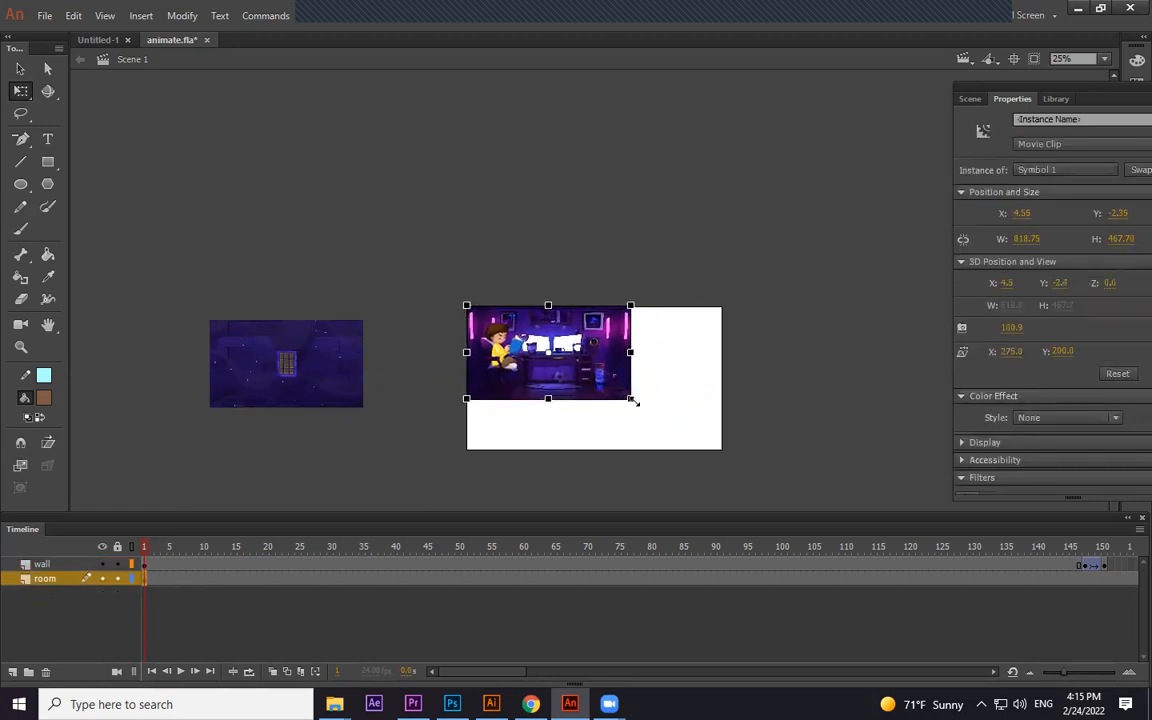
pyautogui.moveTo(548, 355); pyautogui.dragTo(594, 381)
pyautogui.moveTo(682, 327); pyautogui.dragTo(733, 298)
pyautogui.hotkey('ctrl', 'z')
pyautogui.moveTo(675, 331); pyautogui.dragTo(718, 306)
pyautogui.hotkey('ctrl', 'z')
pyautogui.moveTo(686, 430); pyautogui.dragTo(721, 453)
pyautogui.hotkey('ctrl', 'z')
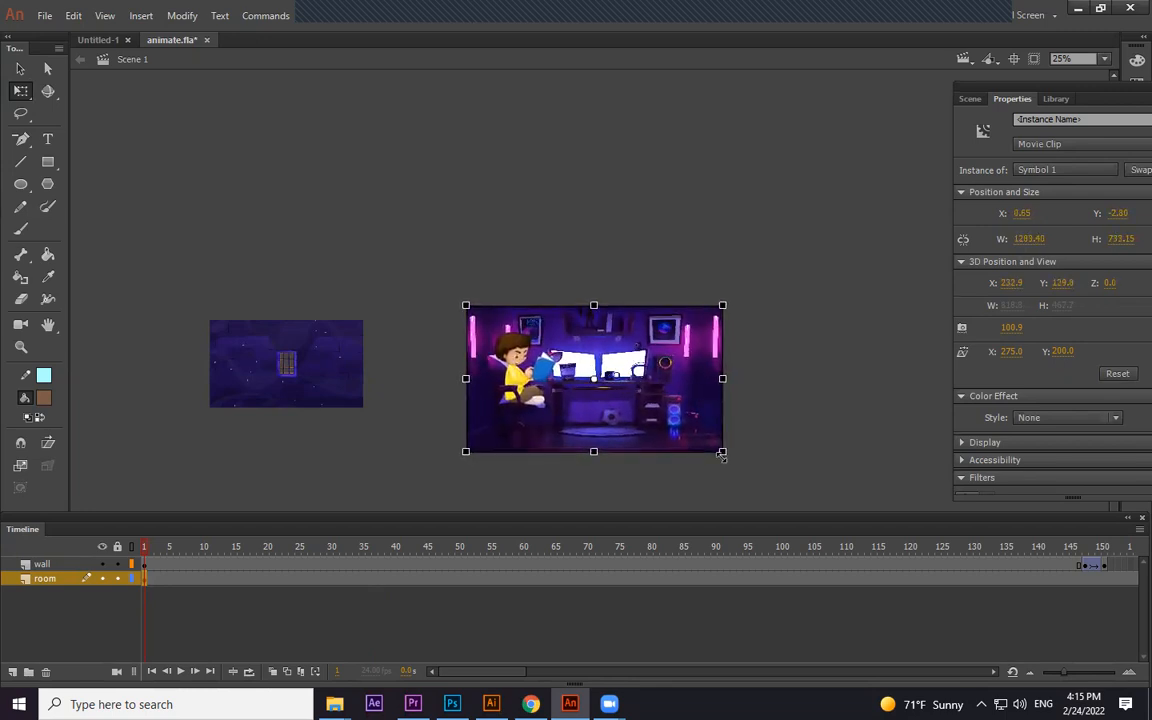
pyautogui.click(815, 419)
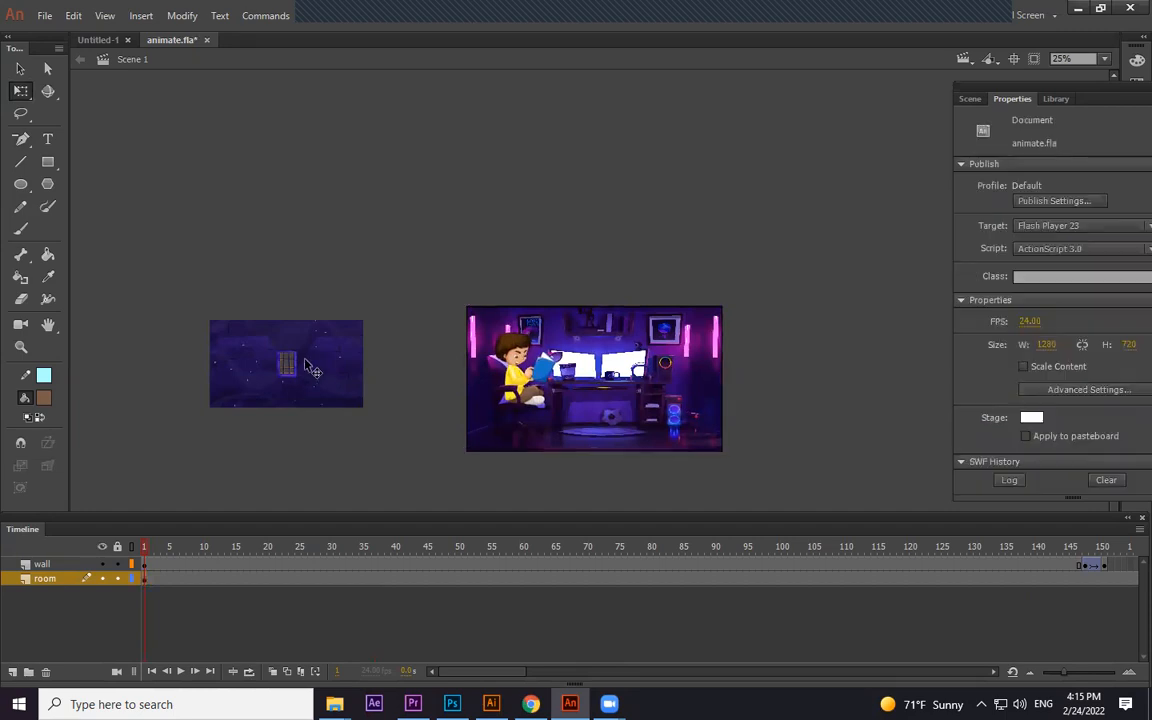
# Move the wall picture back over the stage and remove the wall layer's old end frames from frame 147 onward
pyautogui.click(310, 369)
pyautogui.moveTo(318, 378); pyautogui.dragTo(636, 395)
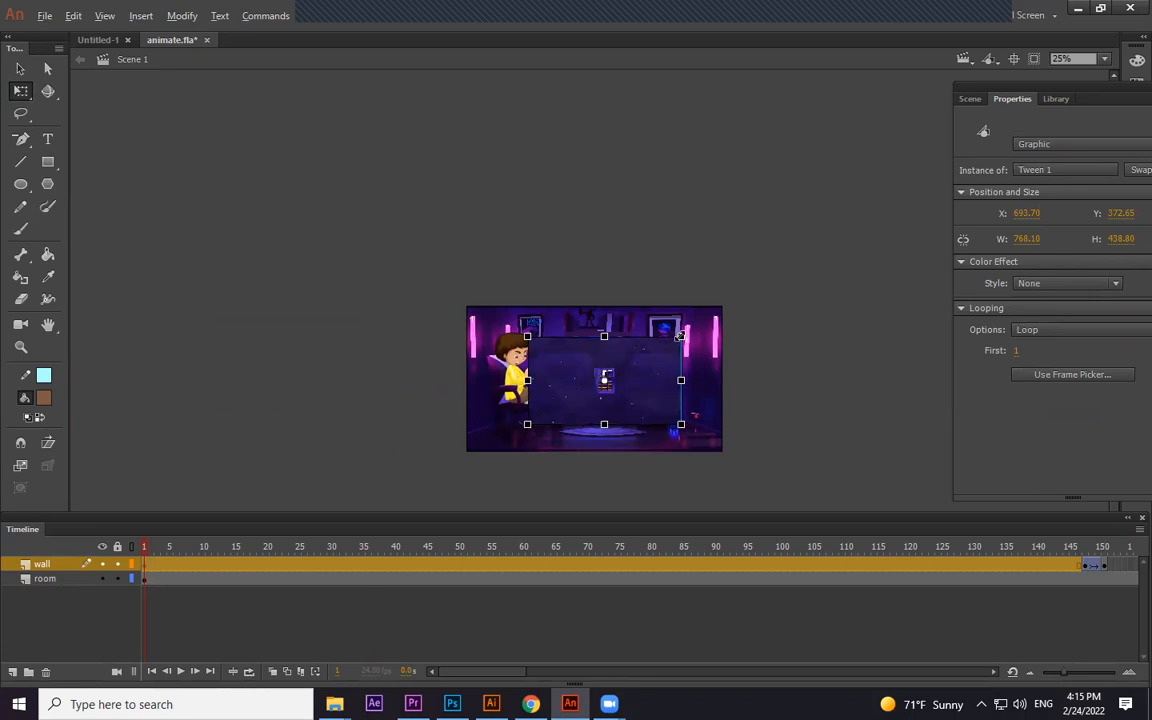
pyautogui.click(1086, 566)
pyautogui.rightClick(1086, 566)
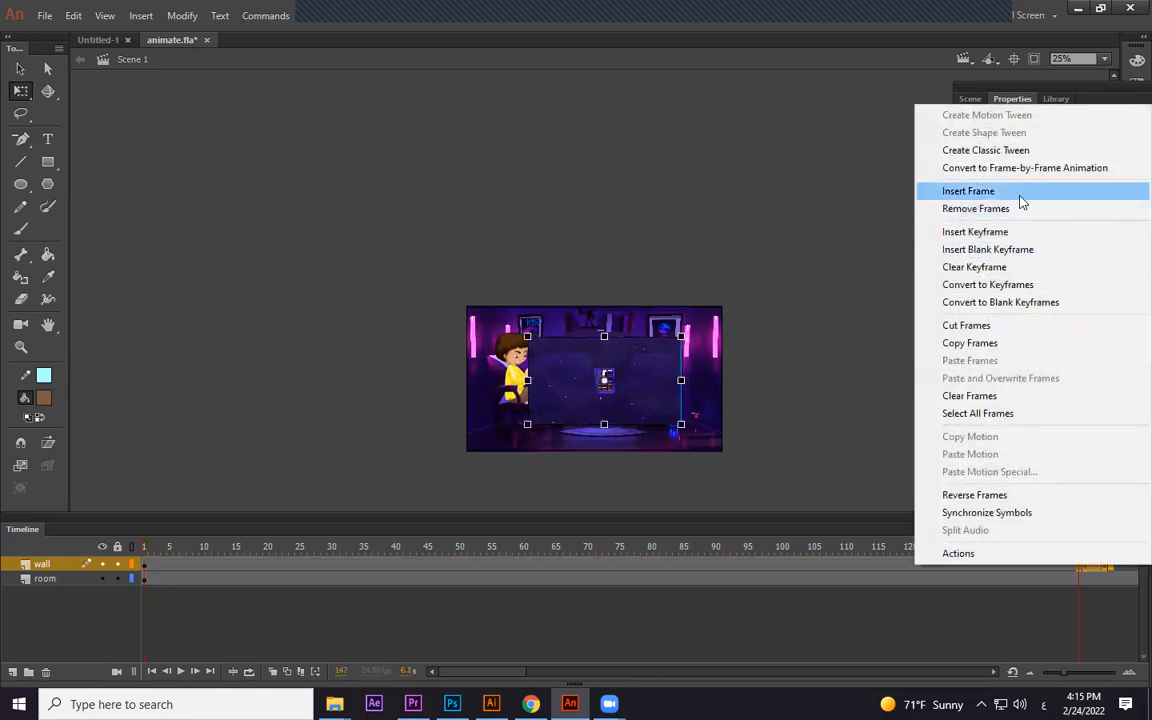
pyautogui.click(995, 208)
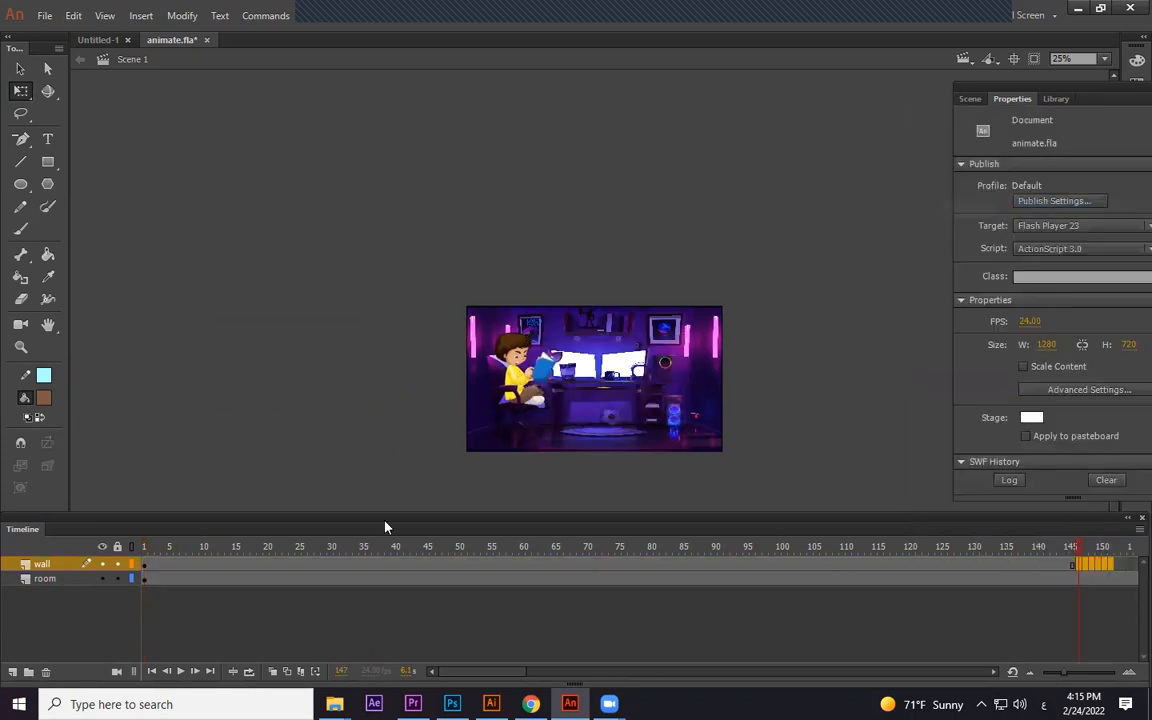
# On frame 1, scale the wall picture to about 1357 × 775 and centre it over the stage
pyautogui.click(143, 565)
pyautogui.moveTo(680, 338); pyautogui.dragTo(777, 286)
pyautogui.hotkey('ctrl', 'z')
pyautogui.moveTo(681, 336); pyautogui.dragTo(780, 302)
pyautogui.moveTo(711, 336); pyautogui.dragTo(700, 333)
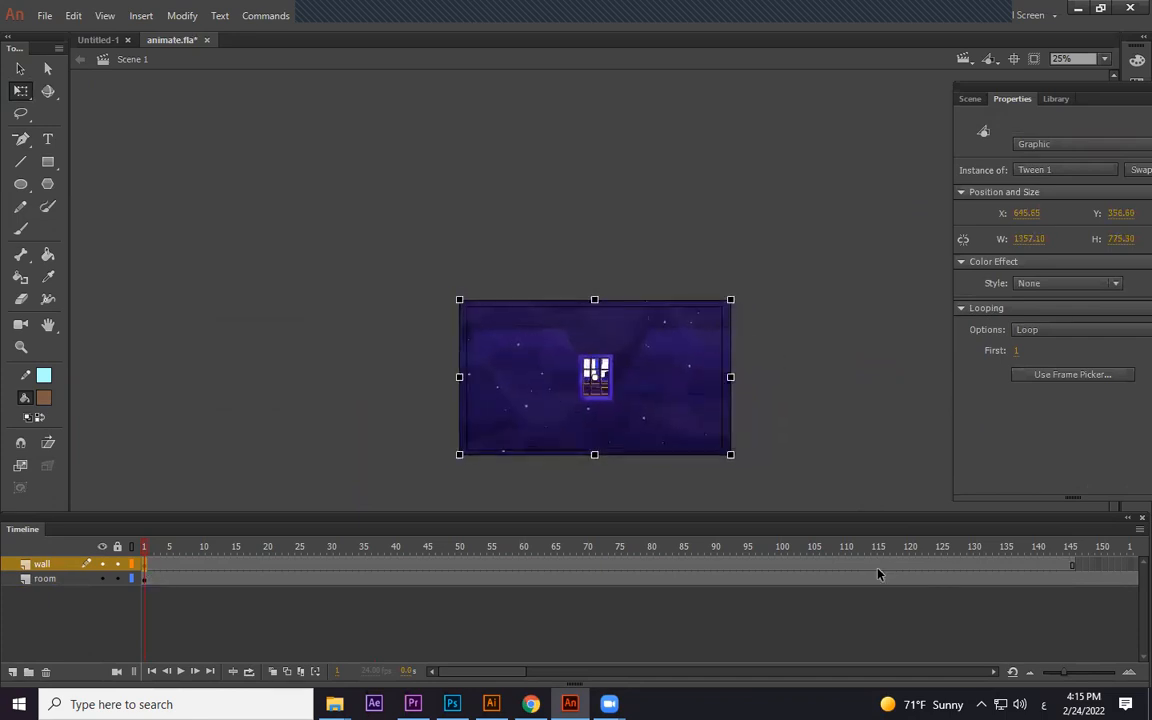
# Add a keyframe at frame 146 of the wall layer and create a classic tween leading up to it
pyautogui.click(1073, 567)
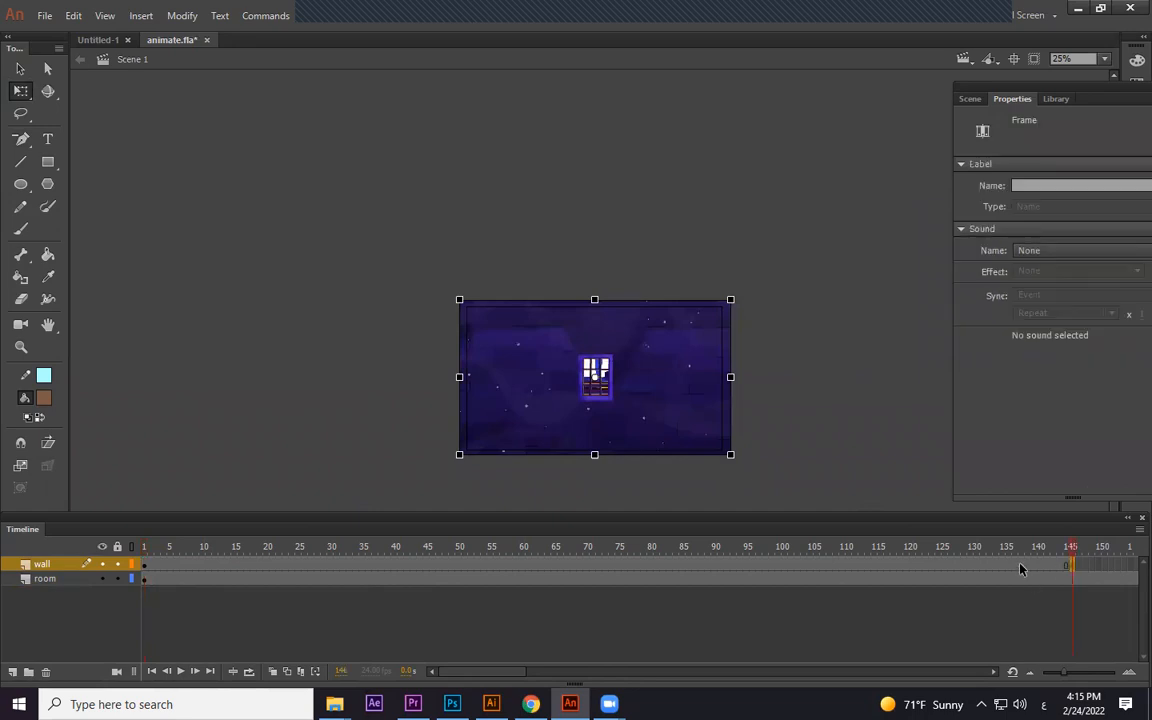
pyautogui.rightClick(1021, 567)
pyautogui.click(1021, 151)
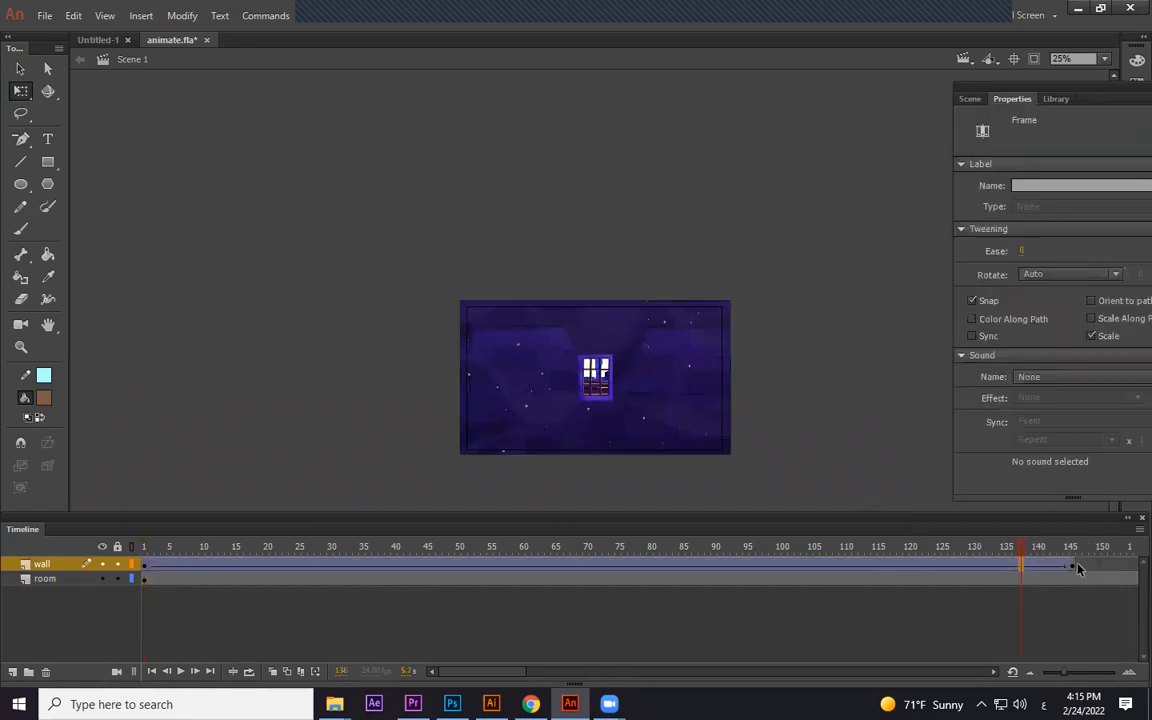
# At frame 146, enlarge the wall picture to about 23147 × 13224 and shift it slightly so the room shows through the window
pyautogui.moveTo(731, 300); pyautogui.dragTo(1131, 8)
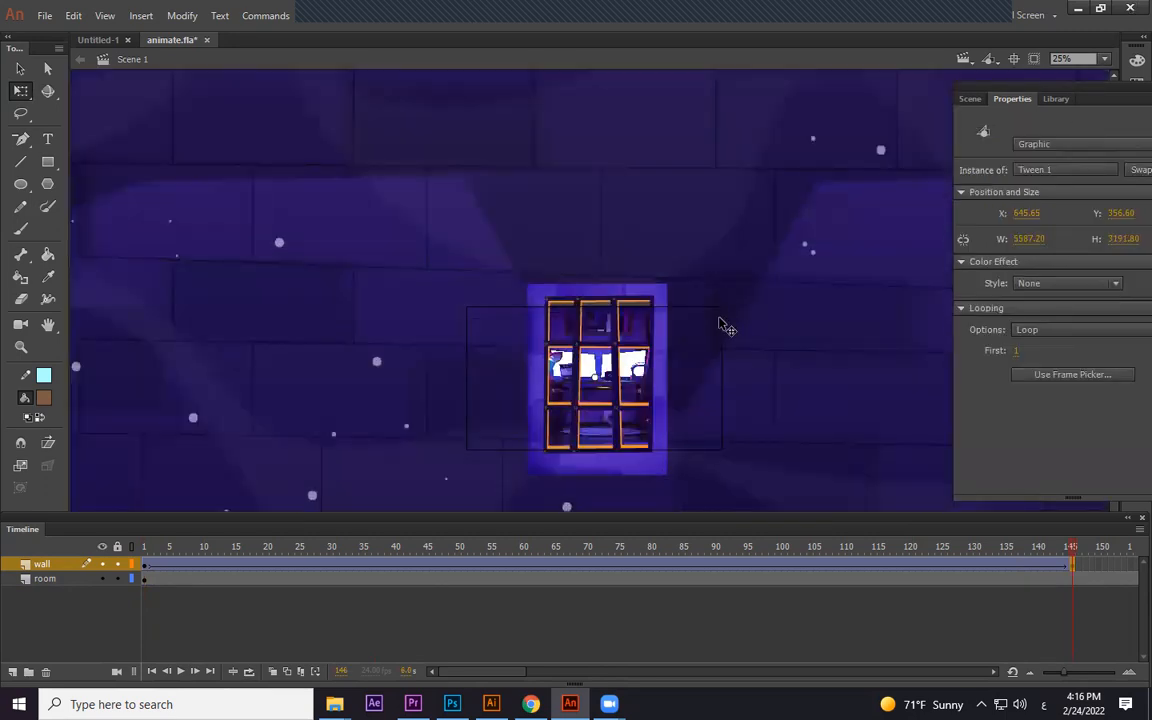
pyautogui.scroll(-5, 725, 327)
pyautogui.moveTo(740, 275); pyautogui.dragTo(957, 100)
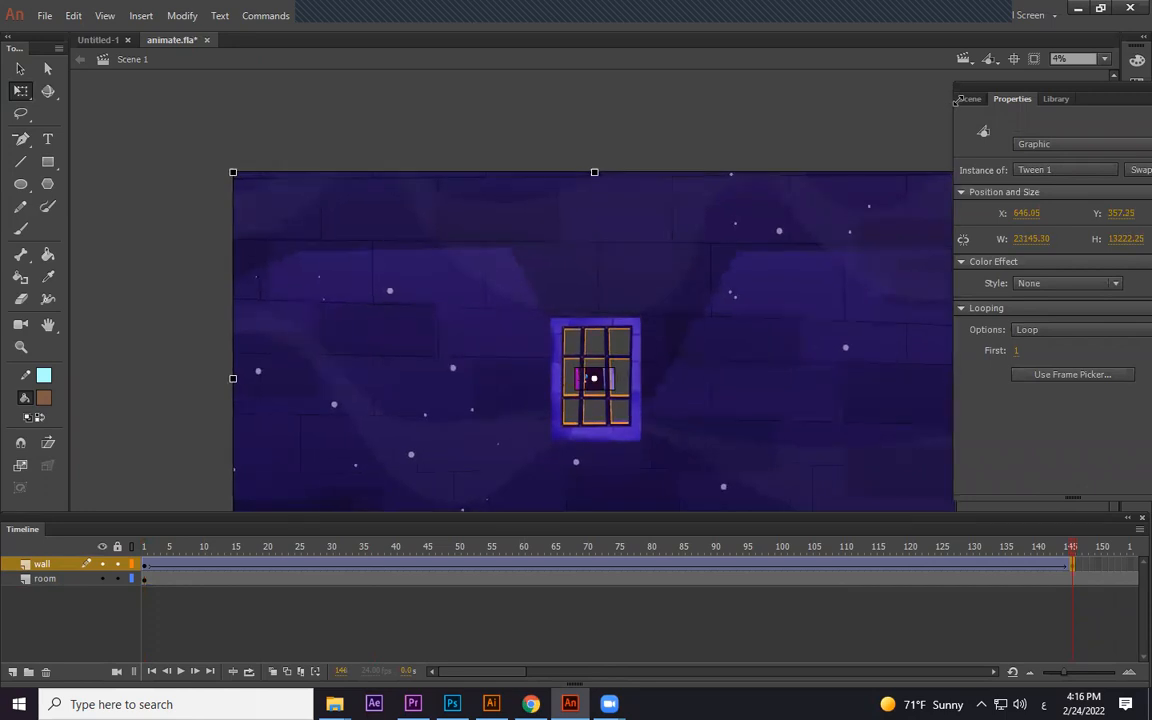
pyautogui.moveTo(784, 386)
pyautogui.mouseDown()
pyautogui.moveTo(766, 380)
pyautogui.moveTo(779, 381)
pyautogui.mouseUp()
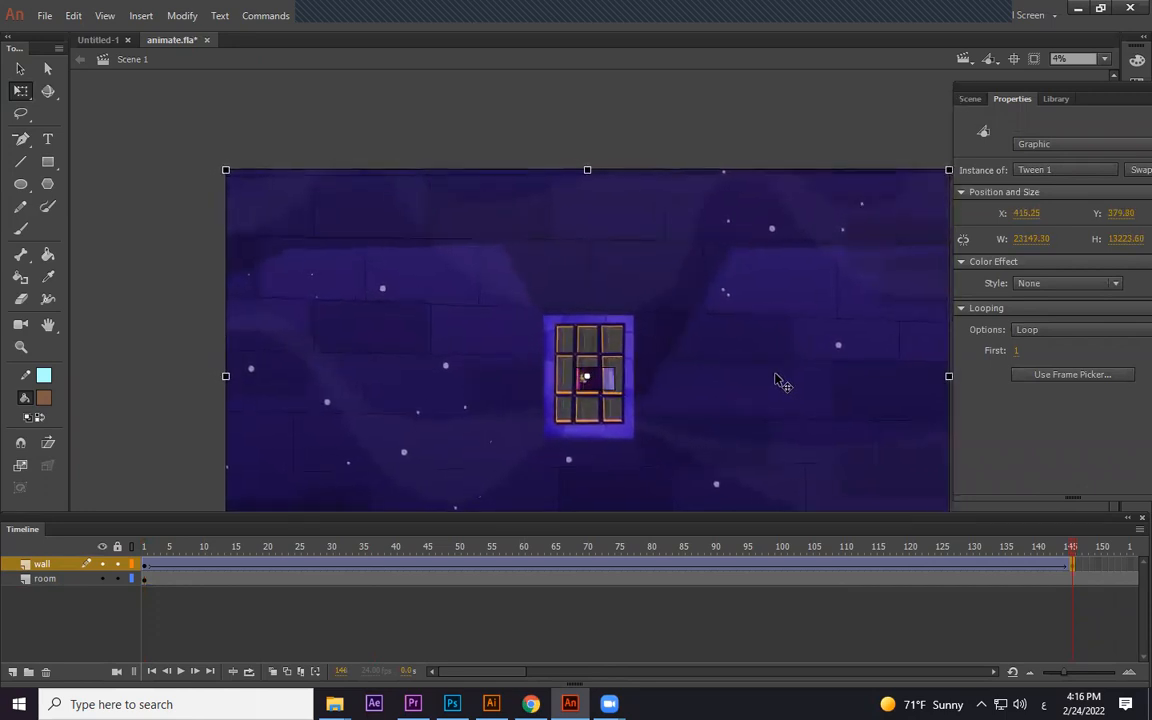
# Lengthen the wall layer's tween by inserting frames until it ends at about frame 380
pyautogui.click(1051, 568)
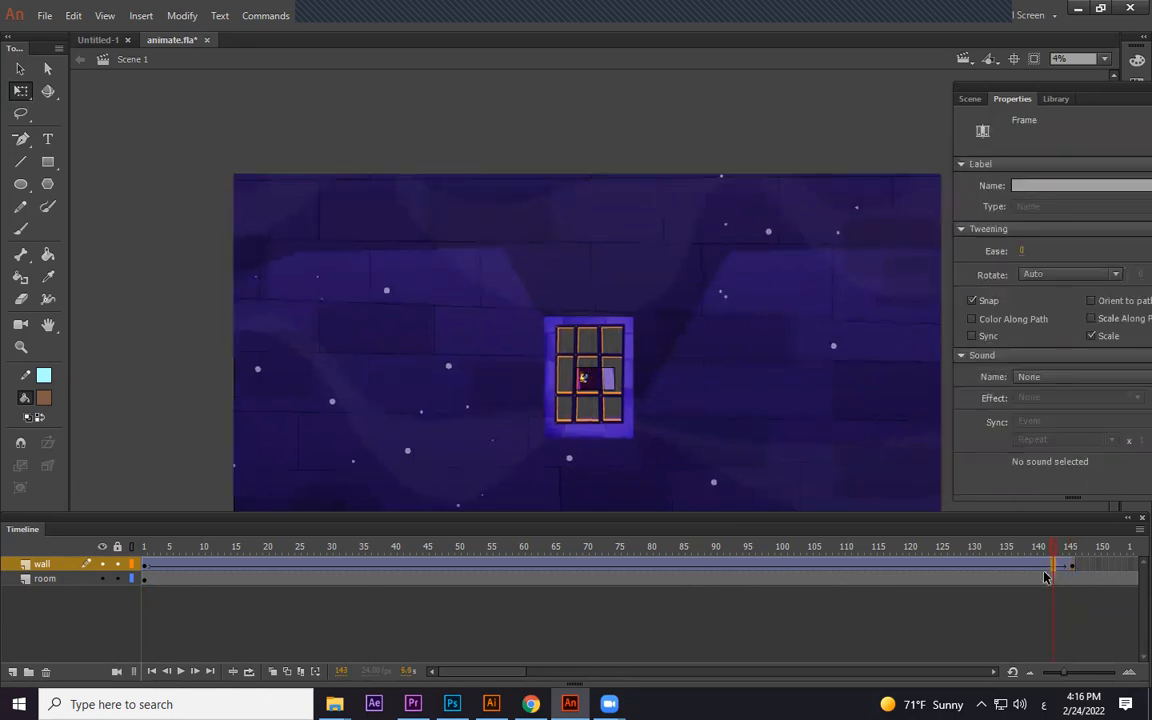
pyautogui.press('F5')
pyautogui.press('F5')
pyautogui.press('F5')
pyautogui.press('F5')
pyautogui.press('F5')
pyautogui.press('F5')
pyautogui.press('F5')
pyautogui.press('F5')
pyautogui.press('F5')
pyautogui.press('F5')
pyautogui.press('F5')
pyautogui.press('F5')
pyautogui.press('F5')
pyautogui.press('F5')
pyautogui.press('F5')
pyautogui.press('F5')
pyautogui.press('F5')
pyautogui.press('F5')
pyautogui.press('F5')
pyautogui.press('F5')
pyautogui.press('F5')
pyautogui.press('F5')
pyautogui.press('F5')
pyautogui.moveTo(514, 675); pyautogui.dragTo(573, 674)
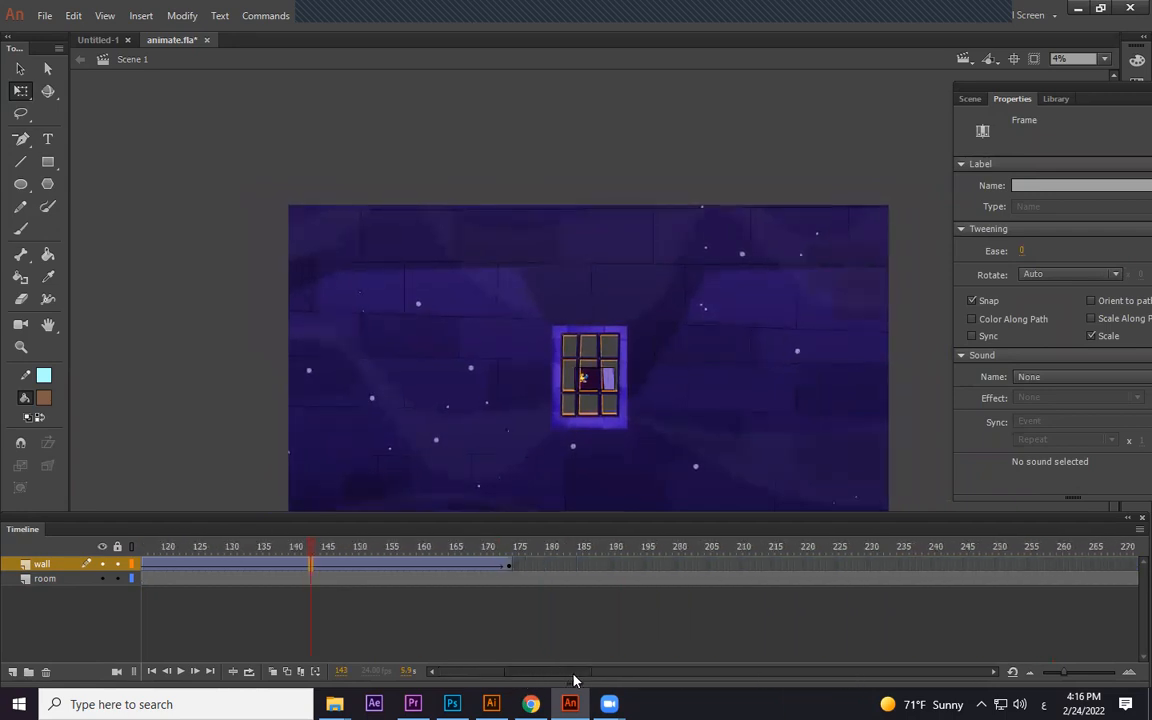
pyautogui.moveTo(468, 566); pyautogui.dragTo(334, 568)
pyautogui.press('F5')
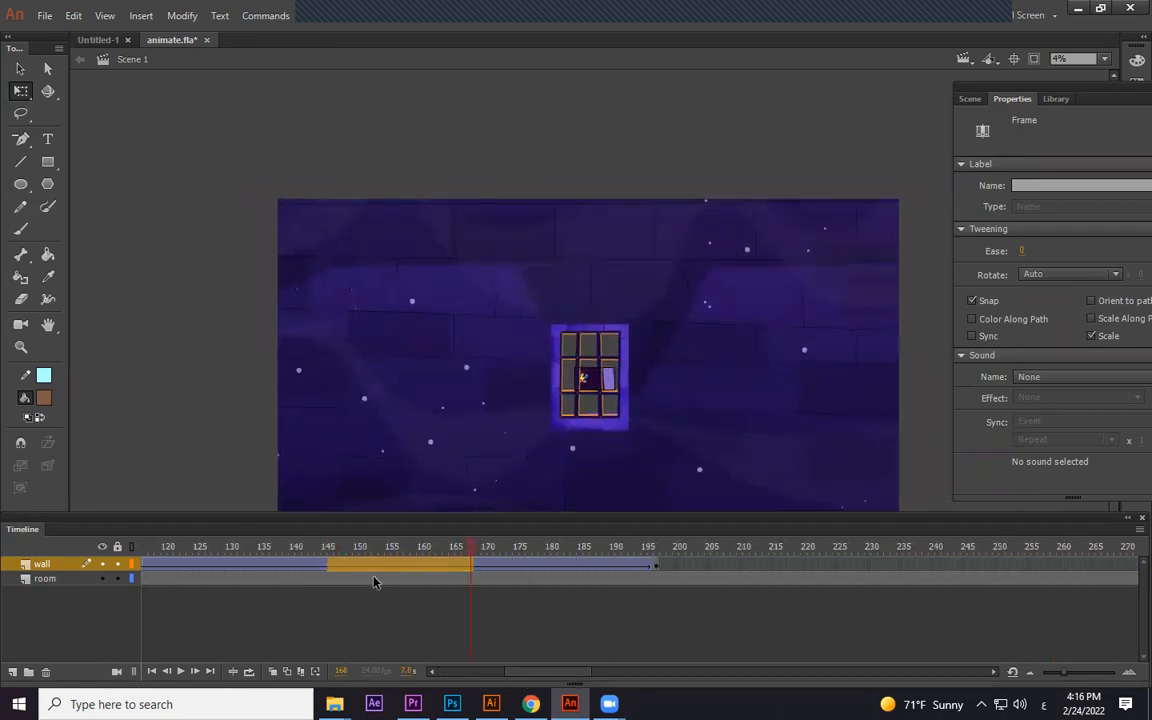
pyautogui.press('F5')
pyautogui.press('F5')
pyautogui.press('F5')
pyautogui.press('F5')
pyautogui.moveTo(546, 681); pyautogui.dragTo(614, 673)
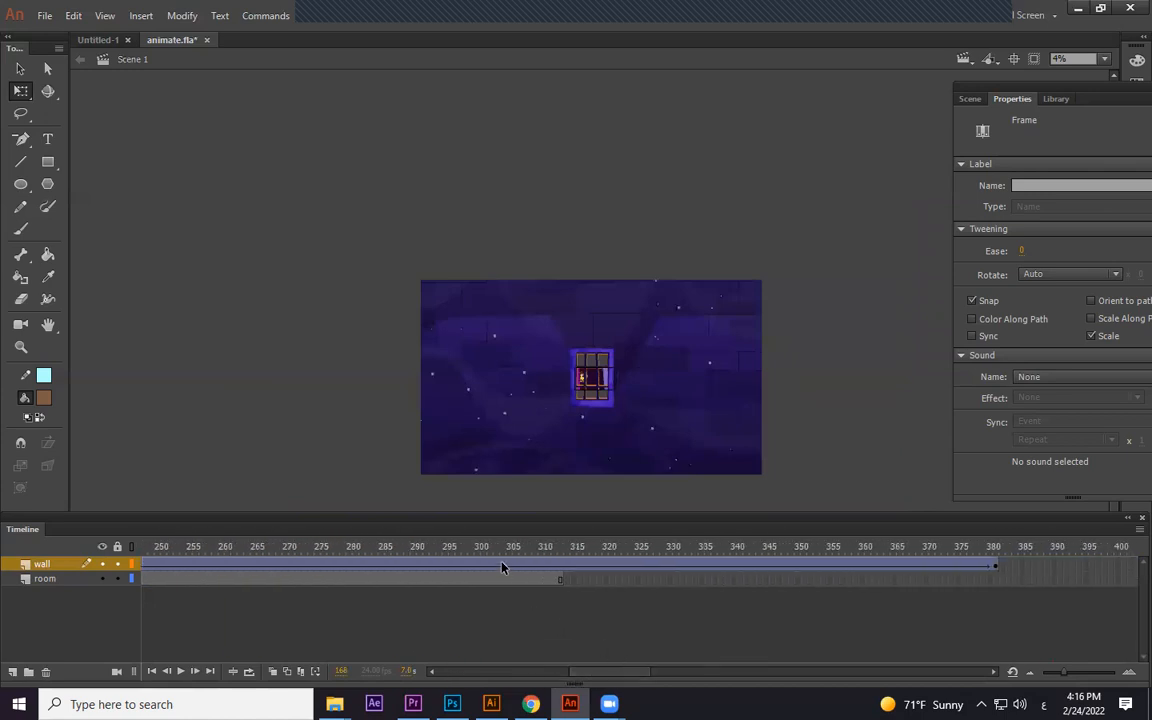
# Remove the wall layer's surplus frames so its tween ends at frame 314, and extend the room layer to match
pyautogui.moveTo(502, 567); pyautogui.dragTo(337, 566)
pyautogui.rightClick(352, 562)
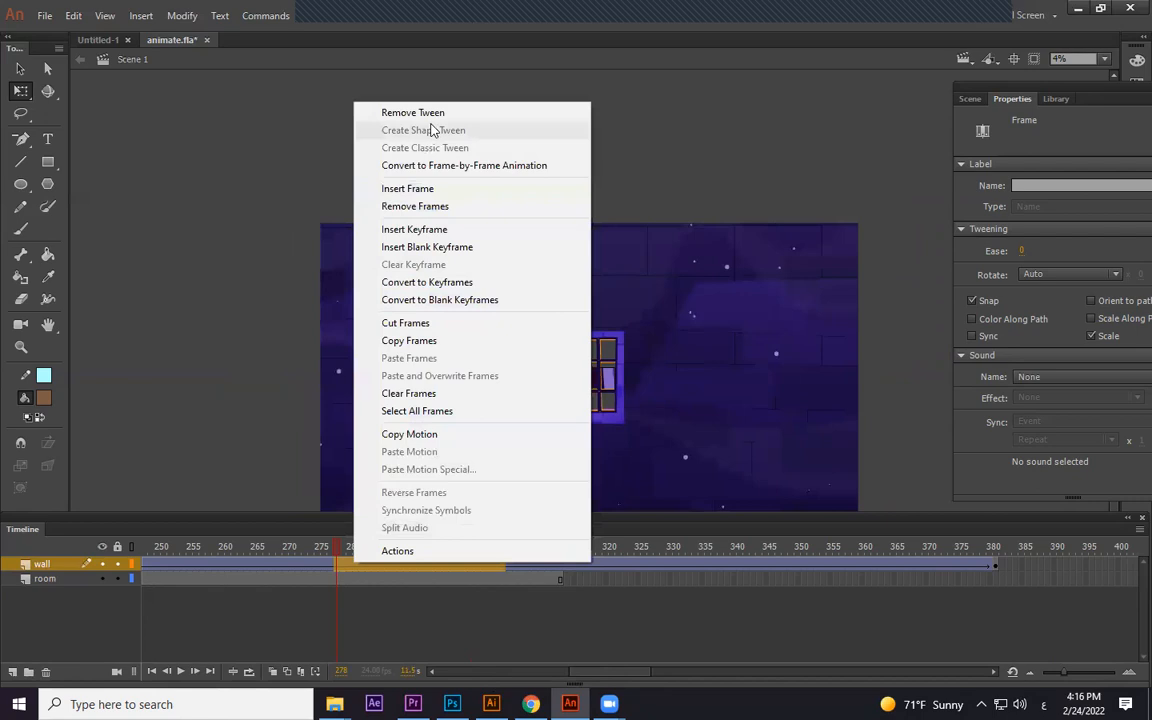
pyautogui.click(415, 206)
pyautogui.moveTo(563, 568); pyautogui.dragTo(277, 565)
pyautogui.moveTo(563, 567); pyautogui.dragTo(818, 568)
pyautogui.rightClick(812, 570)
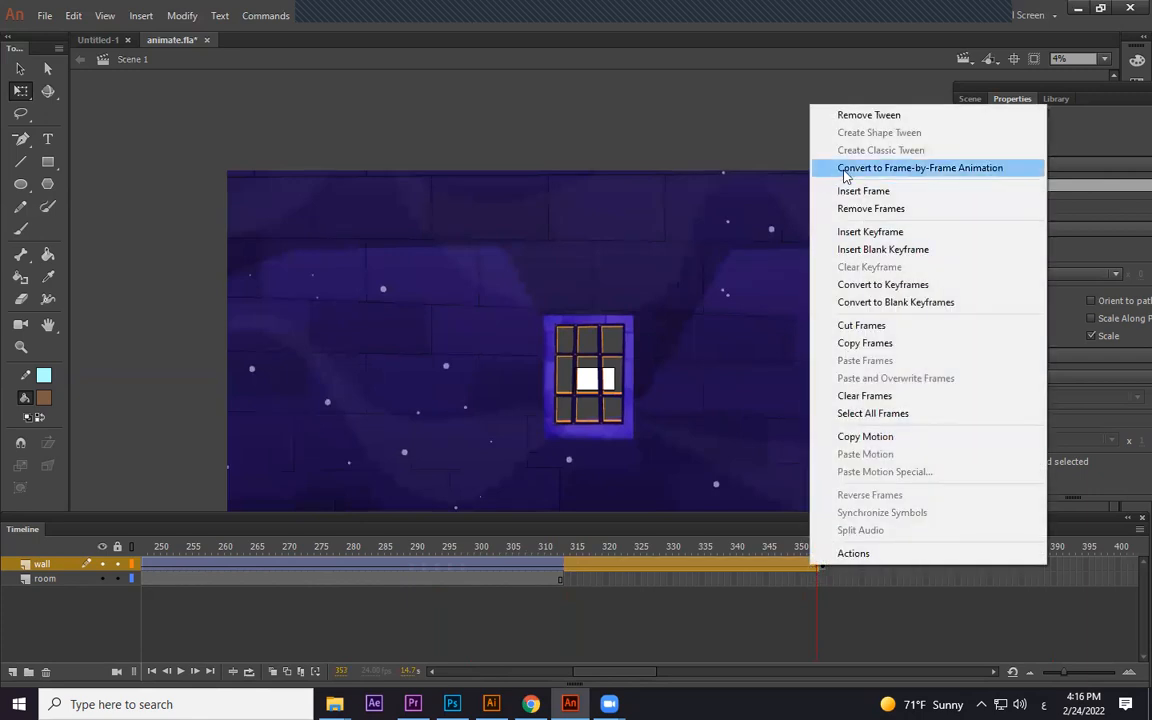
pyautogui.click(870, 210)
pyautogui.click(778, 577)
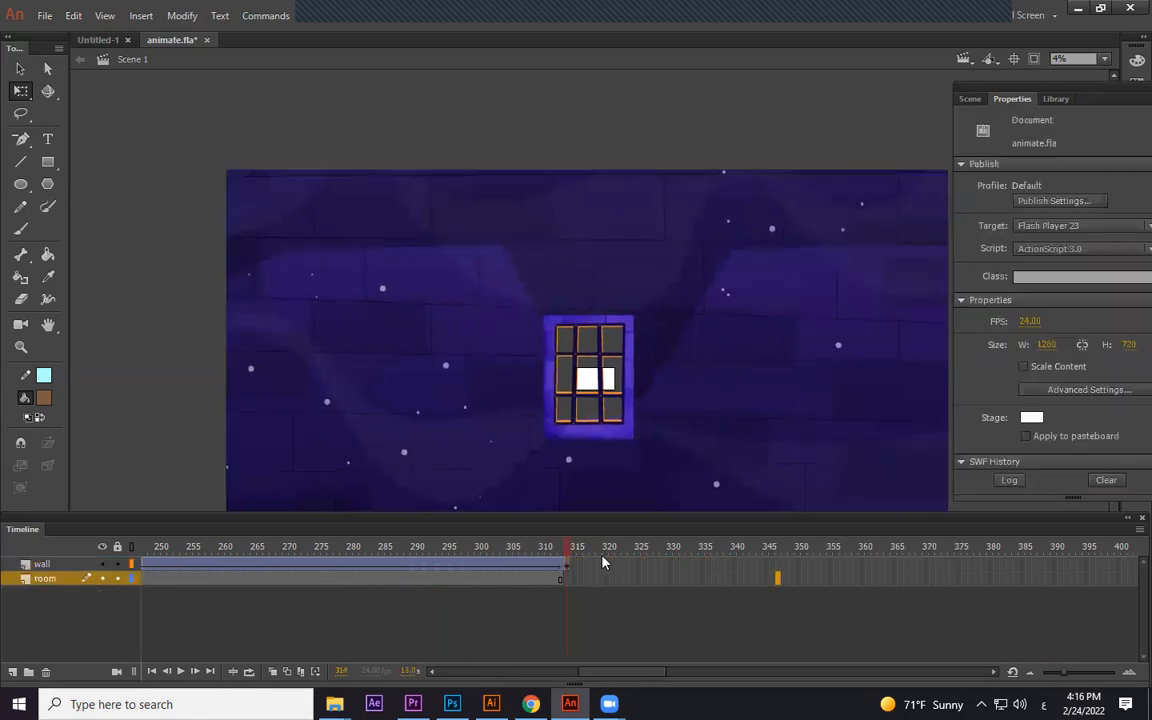
pyautogui.click(548, 578)
# Test the movie to check the zoom through the window, and close the preview
pyautogui.hotkey('ctrl', 'Return')
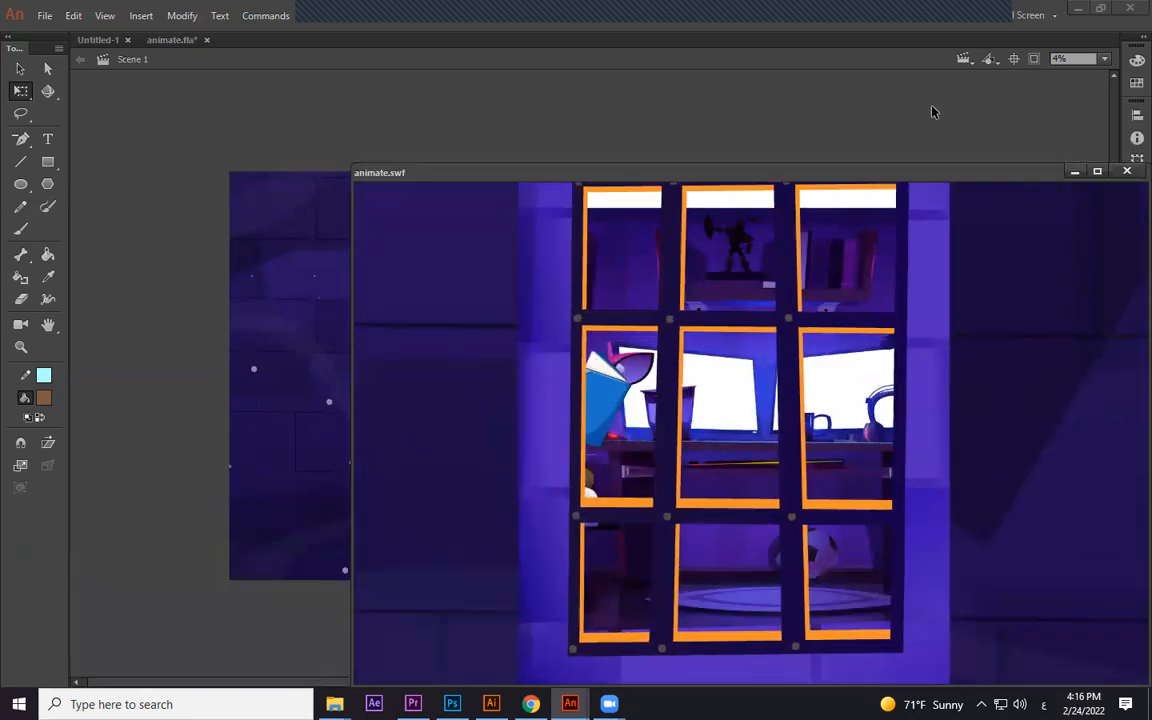
pyautogui.moveTo(866, 175); pyautogui.dragTo(599, 103)
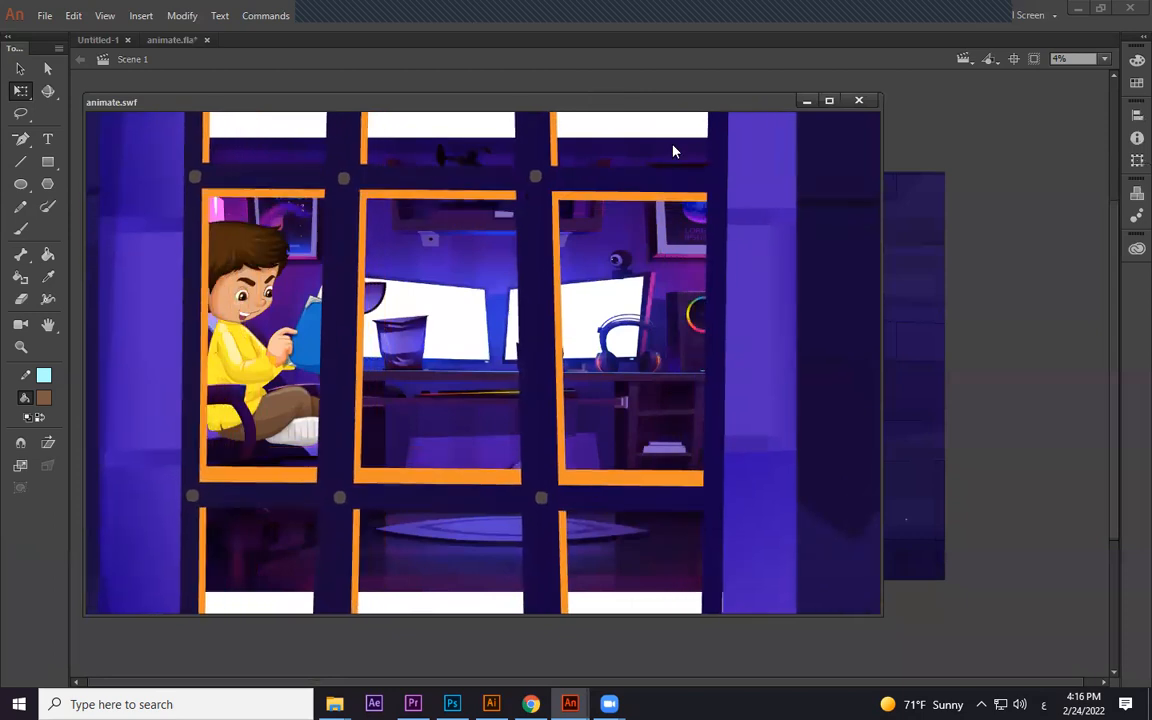
pyautogui.click(858, 100)
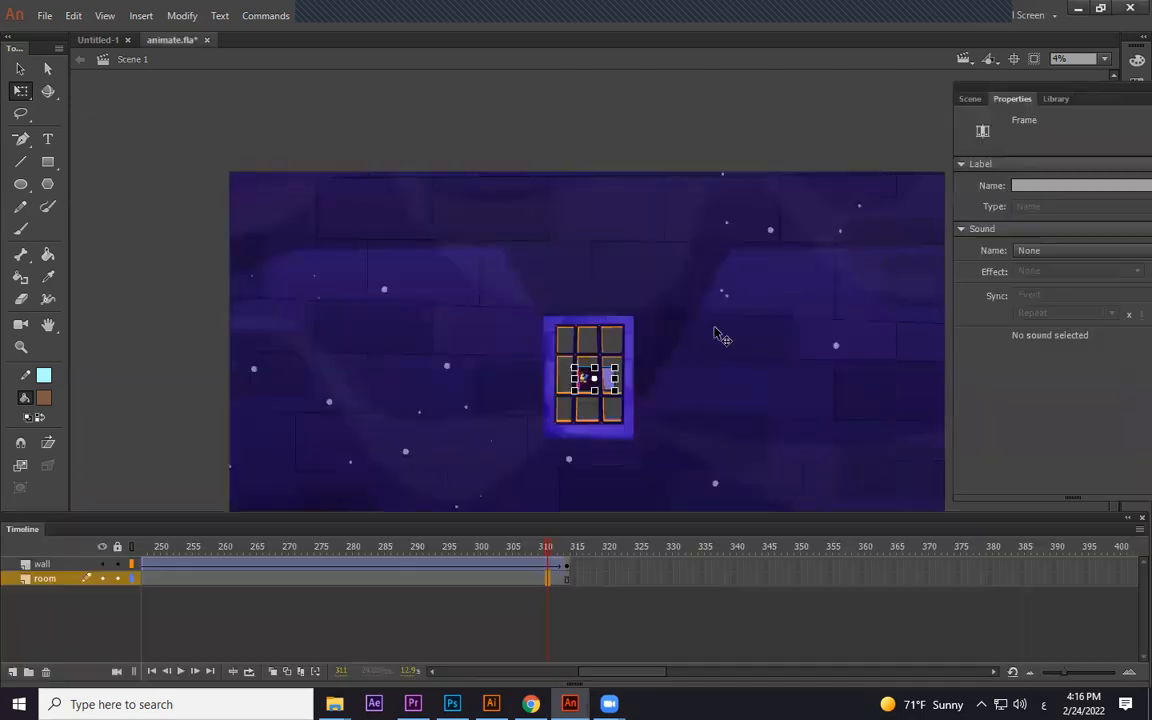
# Hide the wall layer and return to frame 1 to show the room picture alone
pyautogui.moveTo(548, 550); pyautogui.dragTo(67, 563)
pyautogui.click(101, 564)
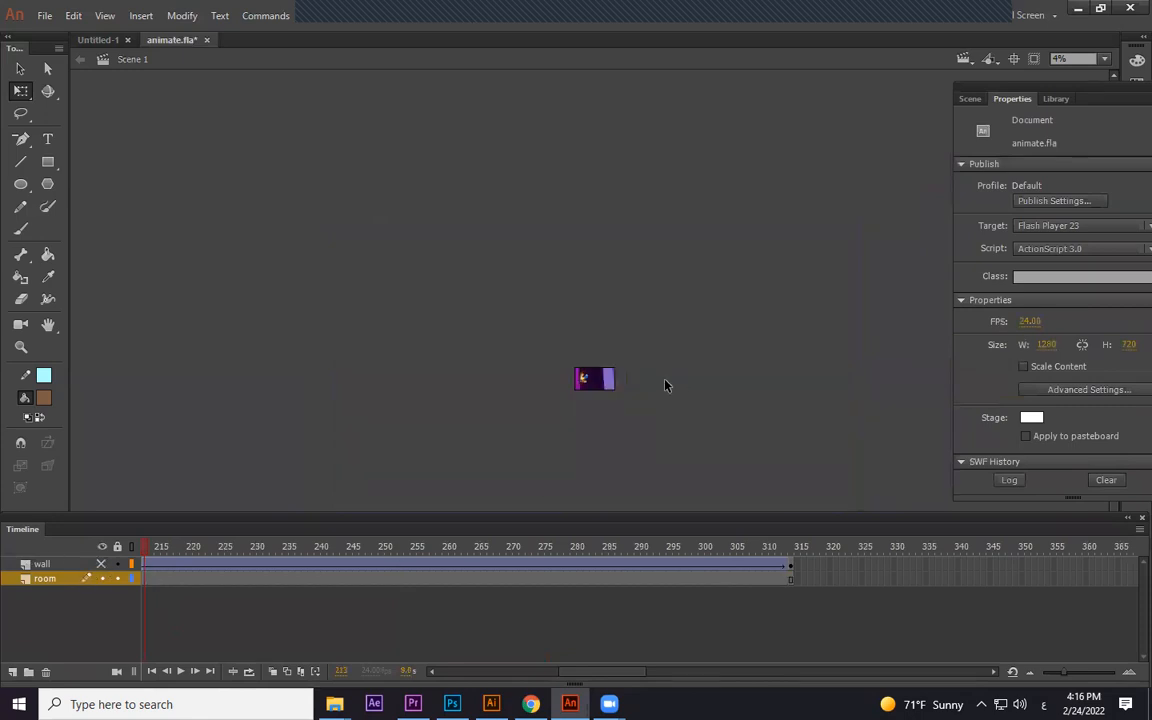
pyautogui.hotkey('ctrl', '=')
pyautogui.hotkey('ctrl', '=')
pyautogui.moveTo(227, 557); pyautogui.dragTo(27, 567)
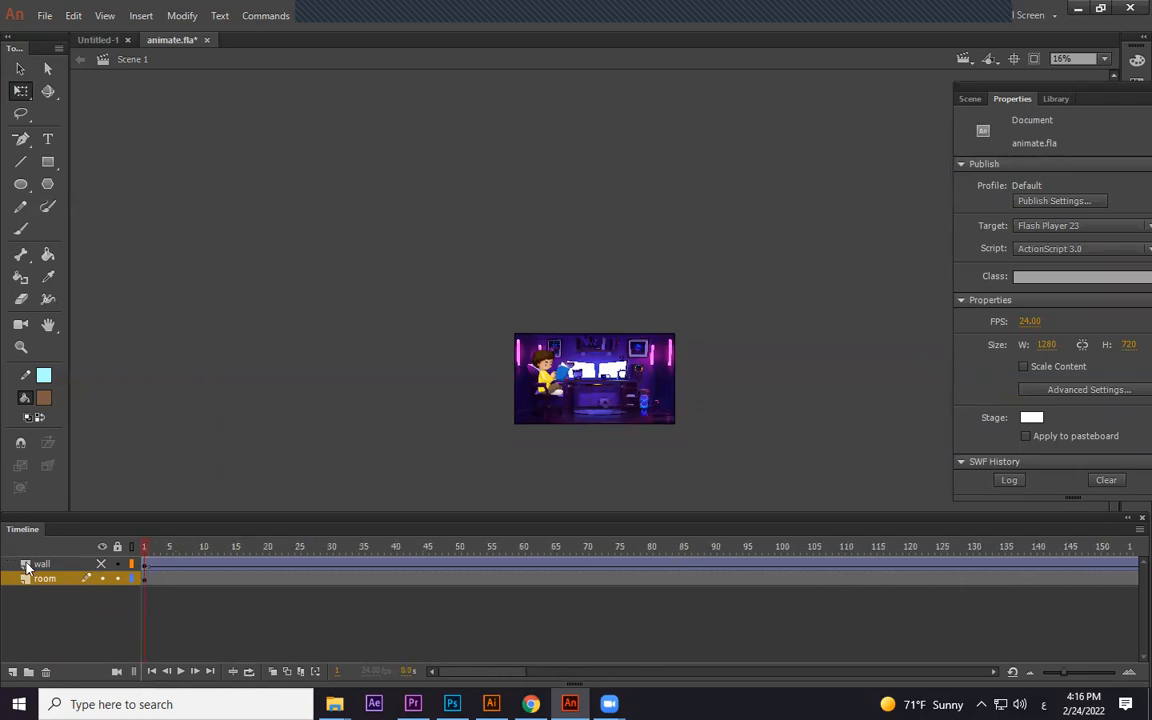
# Enlarge the room picture on frame 1 past the stage's top and right edges, and test the movie
pyautogui.click(145, 581)
pyautogui.click(678, 337)
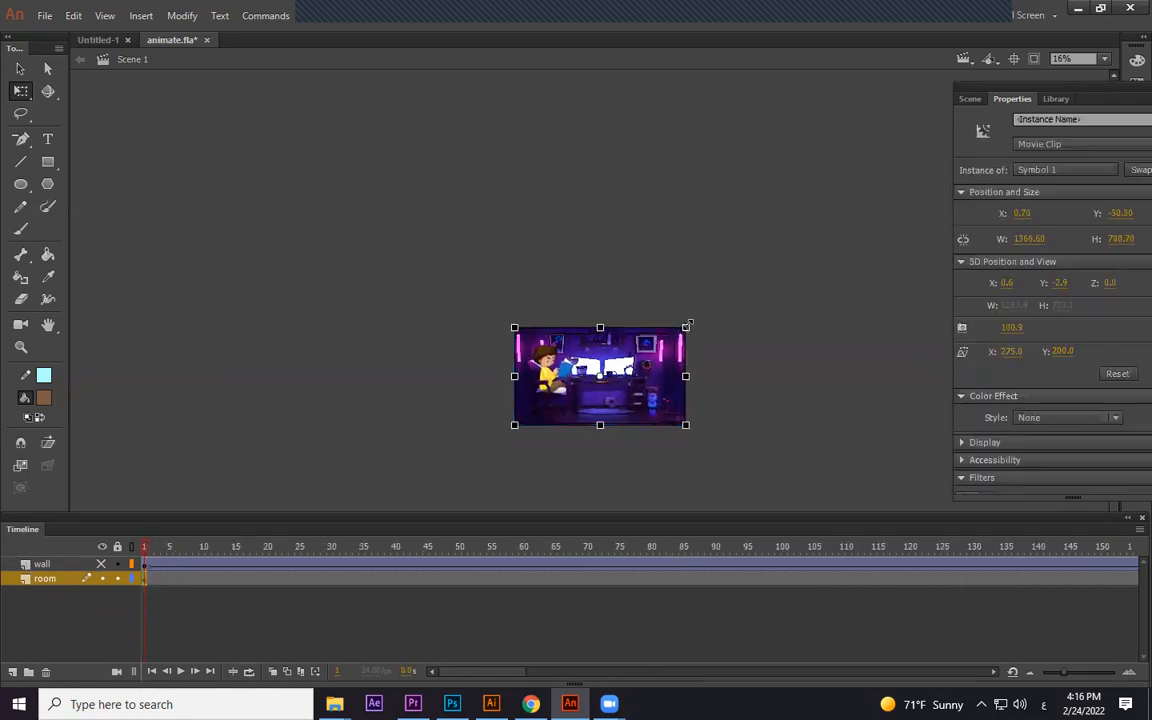
pyautogui.moveTo(687, 327); pyautogui.dragTo(697, 322)
pyautogui.hotkey('ctrl', 'Return')
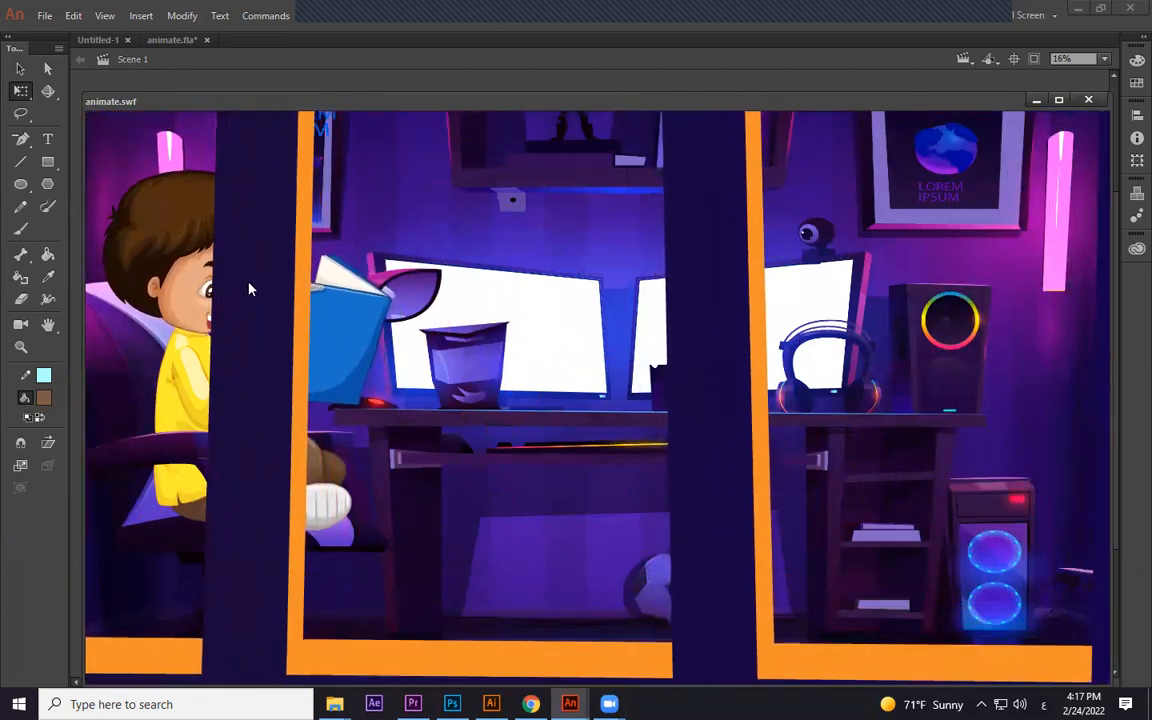
# Open the wall tween's ease value, test the movie to check the zoom, and close the preview
pyautogui.click(1090, 100)
pyautogui.click(554, 579)
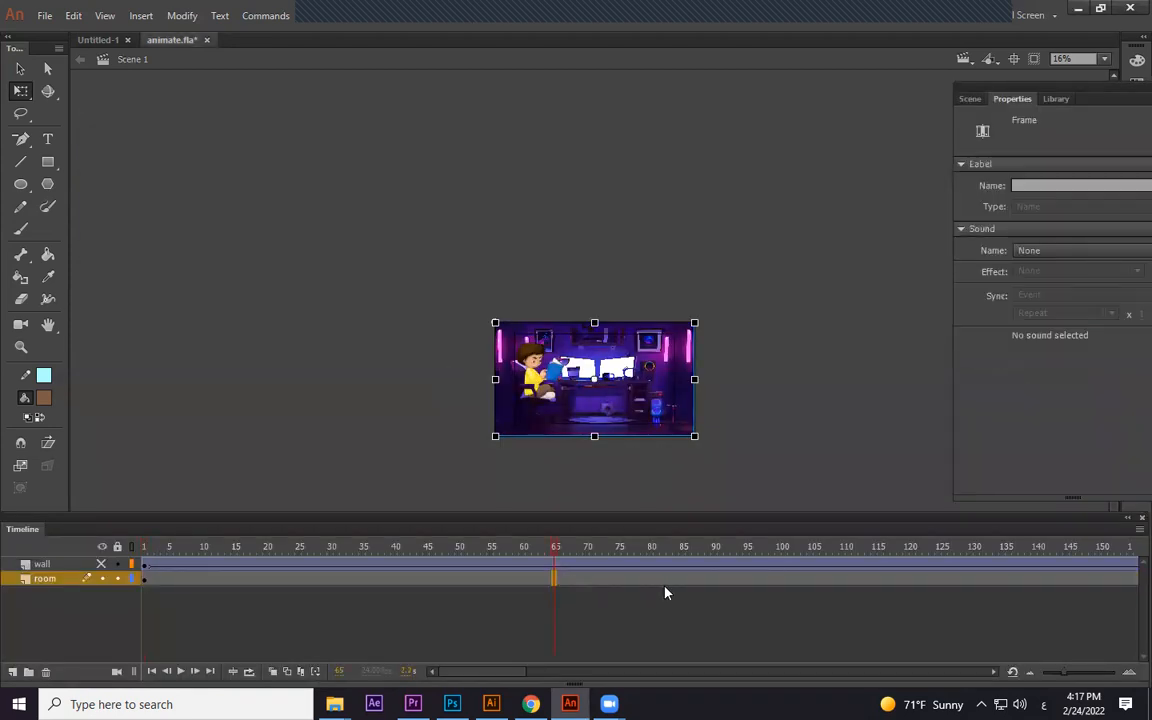
pyautogui.click(891, 564)
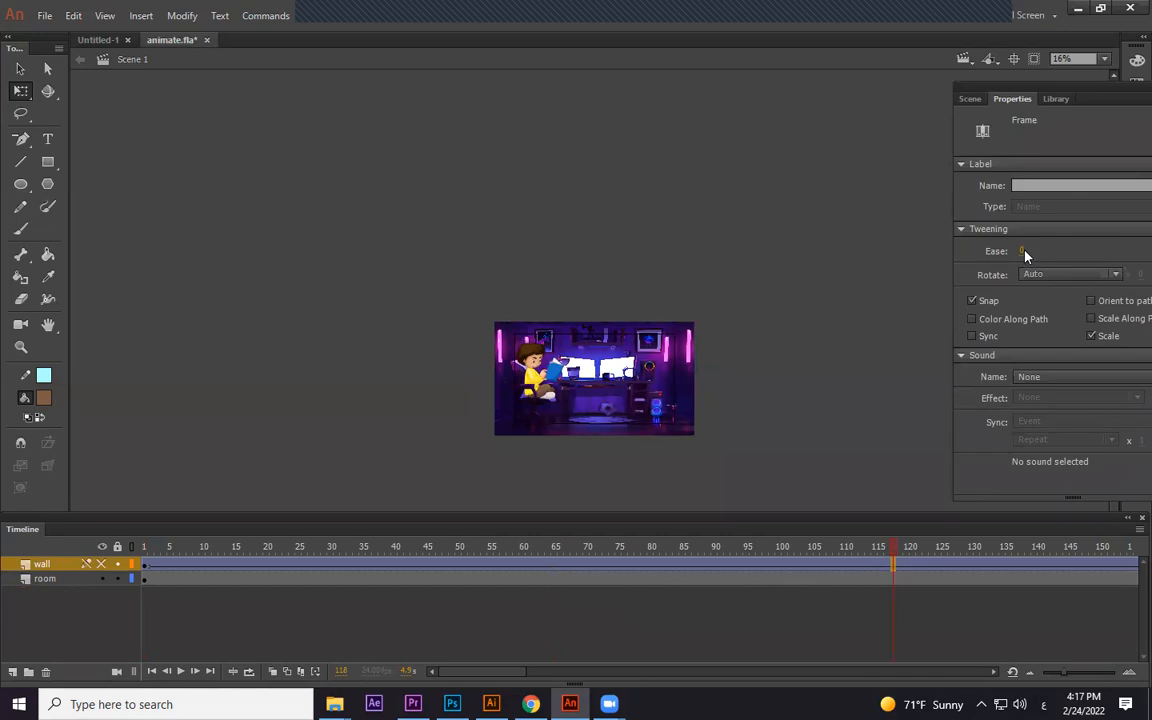
pyautogui.click(1023, 251)
pyautogui.hotkey('ctrl', 'Return')
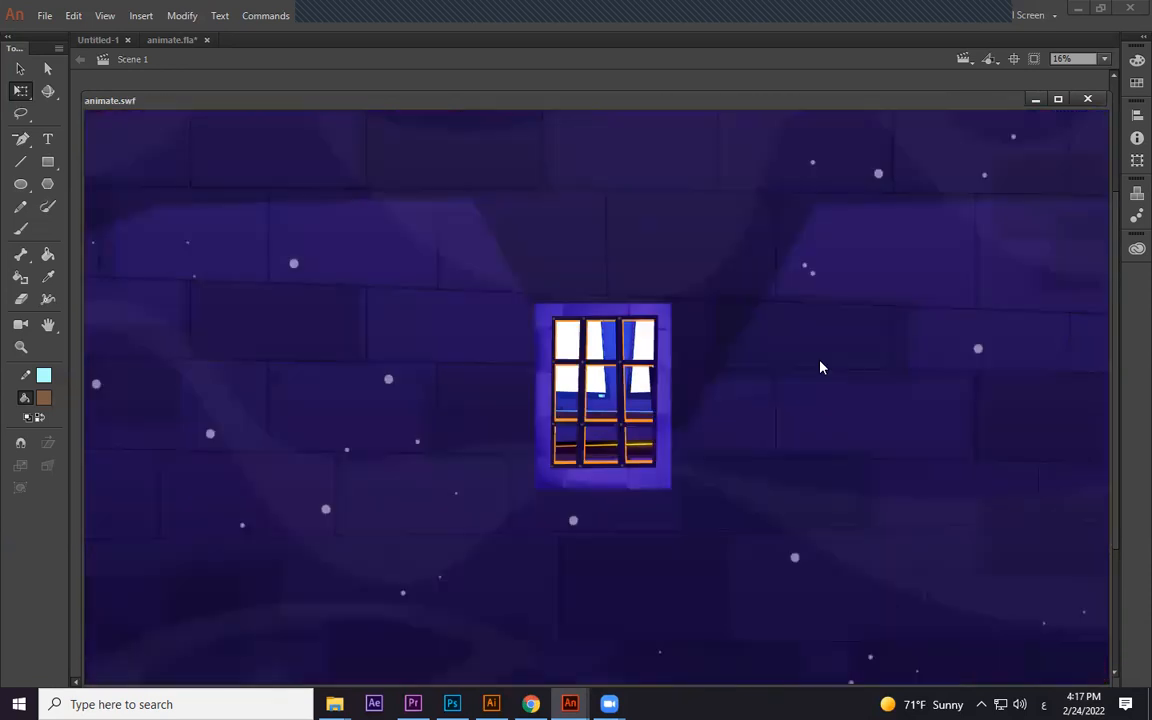
pyautogui.click(1088, 99)
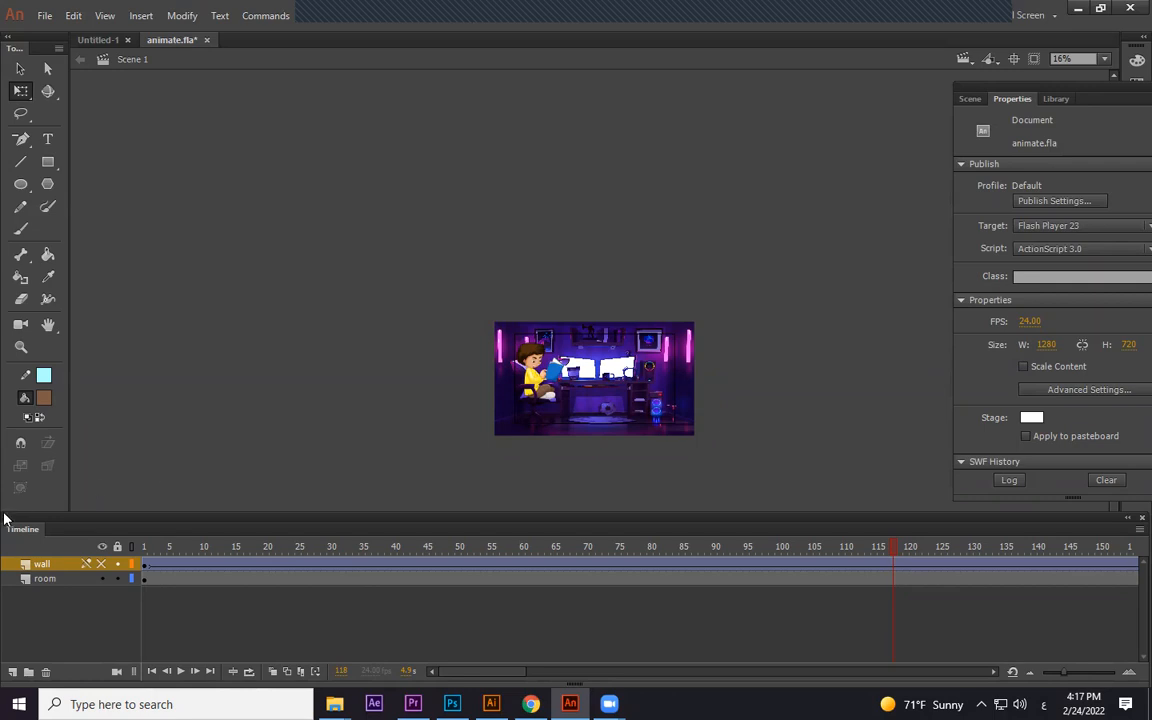
# With the wall layer hidden, open the room symbol and the boy's symbol nested in it for editing
pyautogui.click(100, 564)
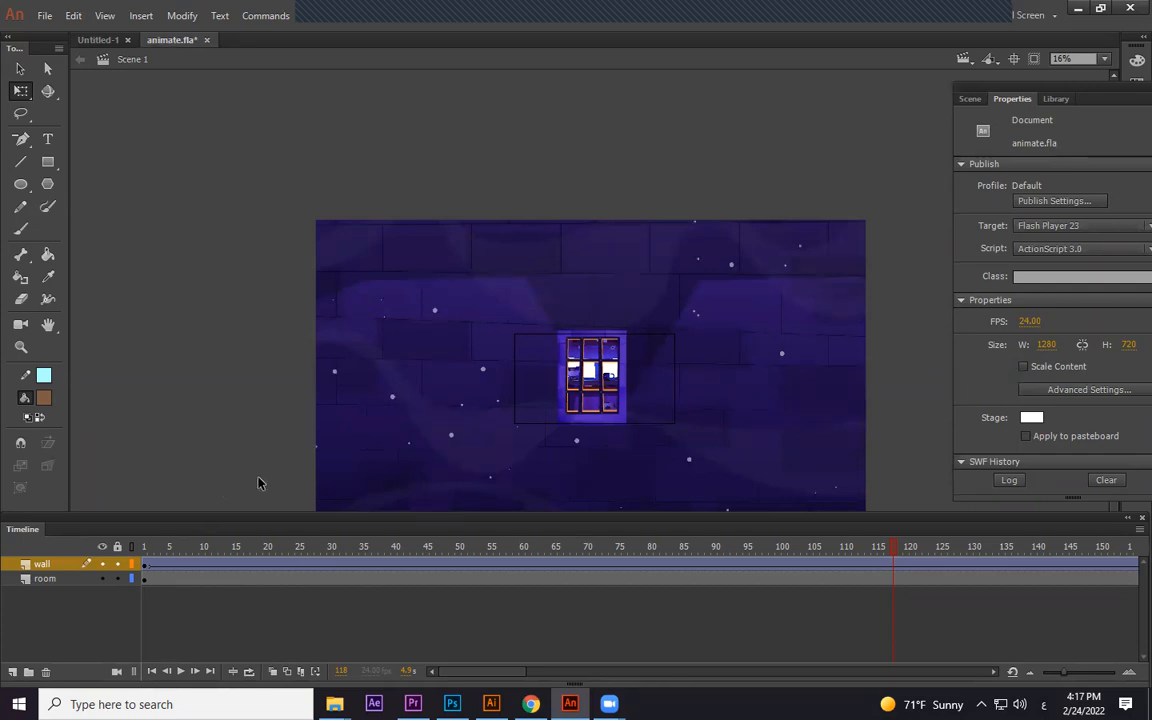
pyautogui.click(103, 565)
pyautogui.click(568, 395)
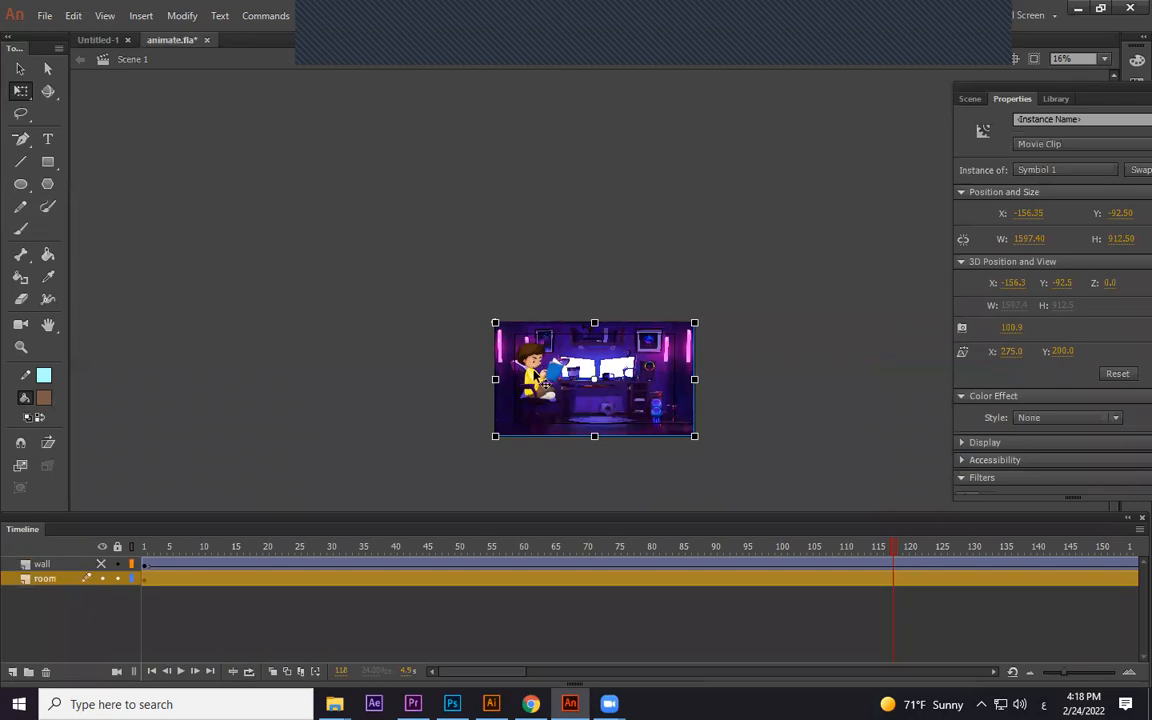
pyautogui.doubleClick(546, 385)
pyautogui.click(488, 342)
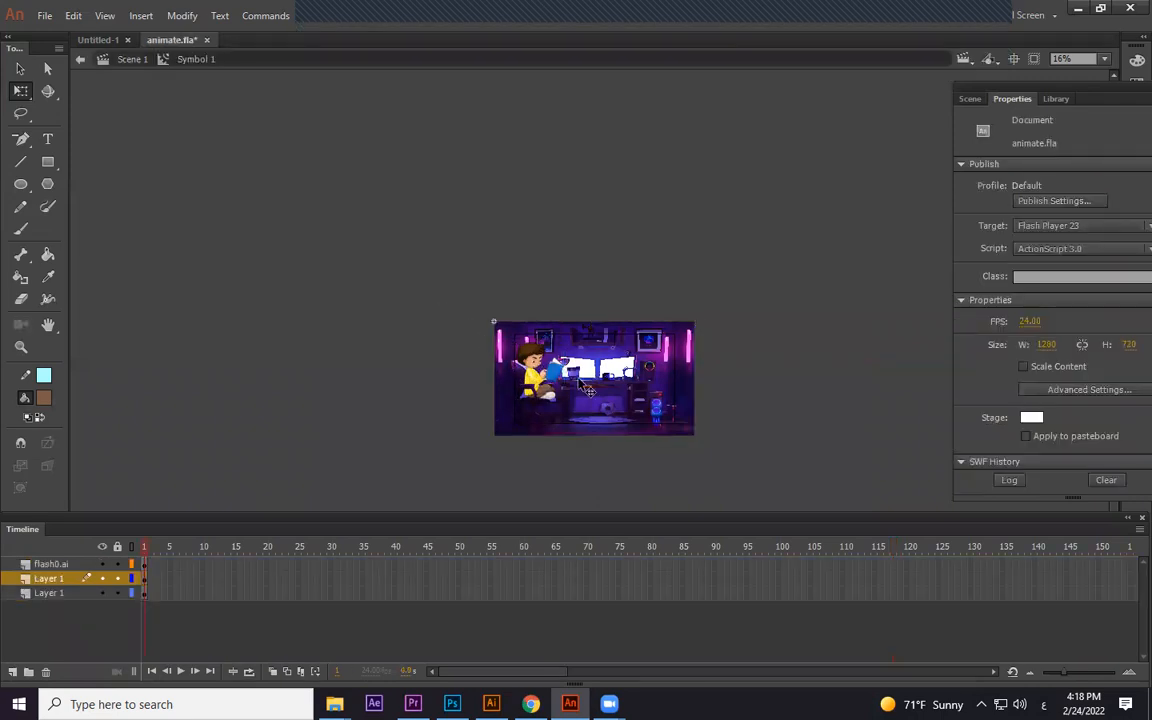
pyautogui.hotkey('ctrl', '=')
pyautogui.press('=')
pyautogui.press('v')
pyautogui.click(478, 345)
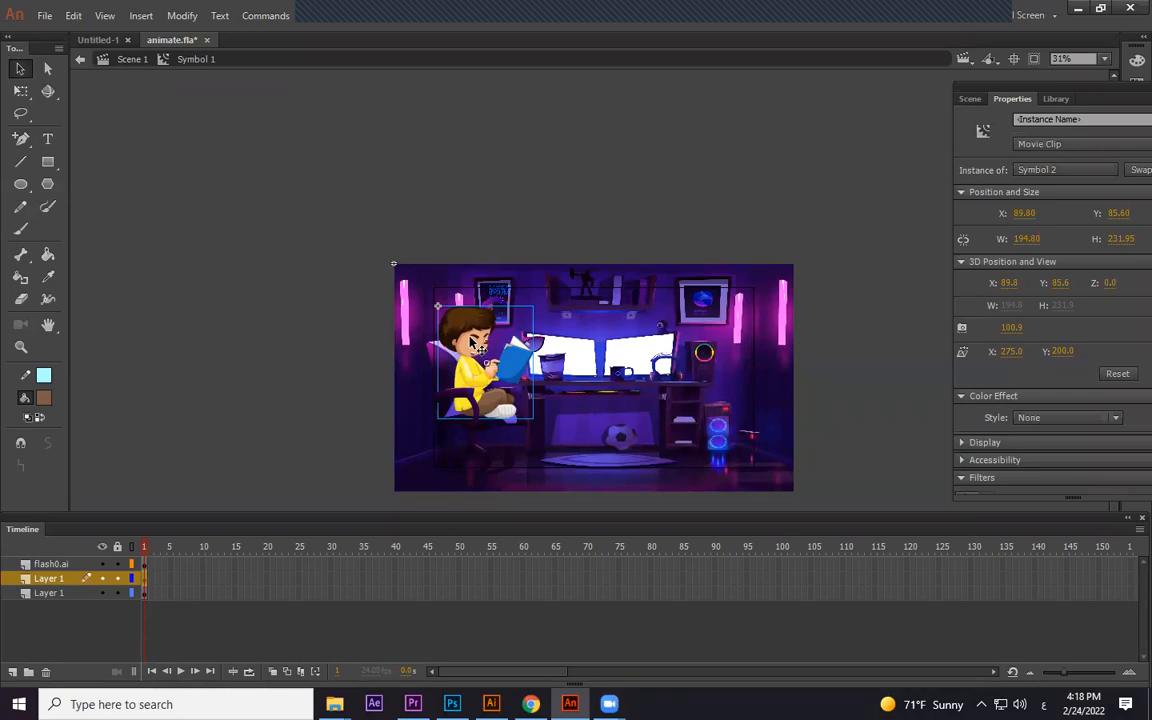
pyautogui.doubleClick(478, 345)
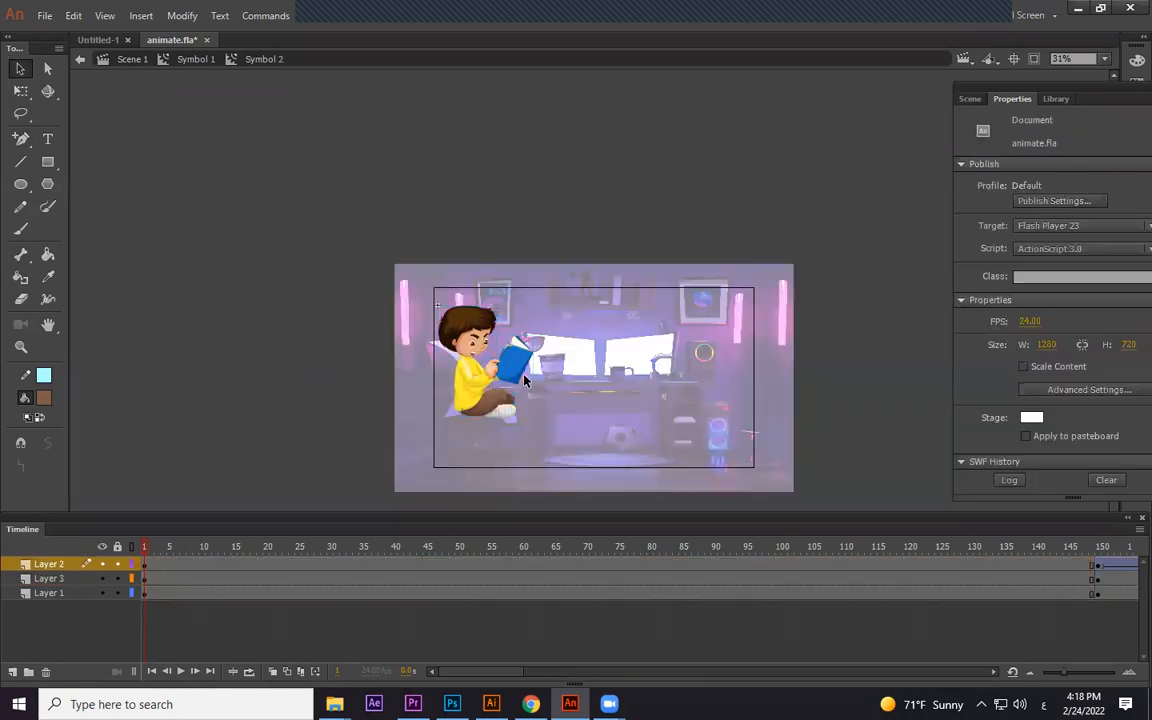
# Add a new layer at the top of the boy's symbol, above the layer holding his head
pyautogui.keyDown('ctrl'); pyautogui.scroll(4, 527, 385); pyautogui.keyUp('ctrl')
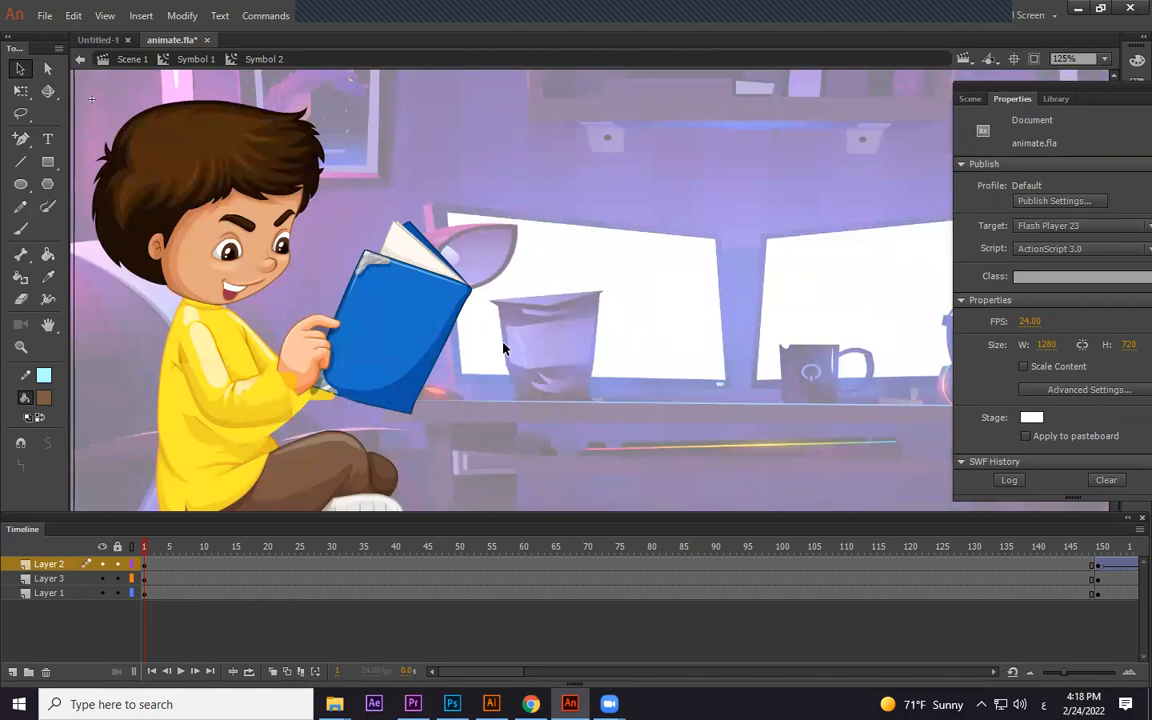
pyautogui.click(240, 210)
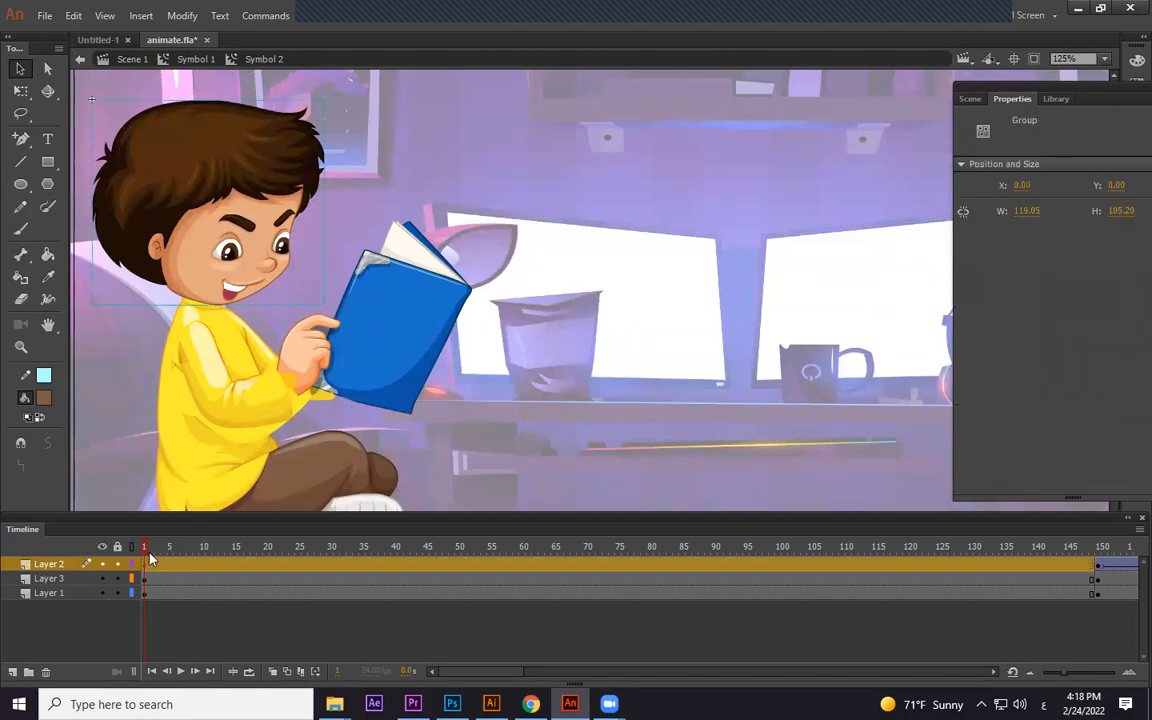
pyautogui.click(74, 634)
pyautogui.click(13, 672)
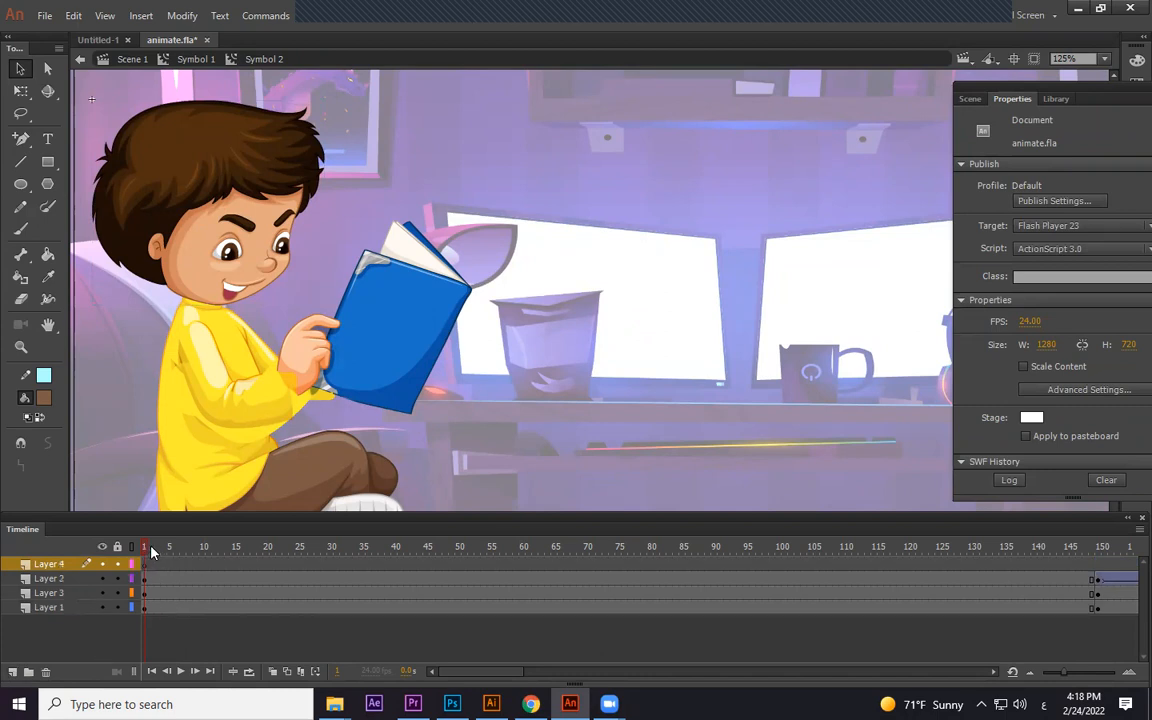
# Scrub through the boy's animation to check when his head starts moving
pyautogui.moveTo(150, 551); pyautogui.dragTo(295, 551)
pyautogui.moveTo(1110, 553); pyautogui.dragTo(1131, 549)
pyautogui.moveTo(1010, 546); pyautogui.dragTo(580, 546)
# Return to the main scene, show the wall layer, and scrub the window zoom to its end at frame 314
pyautogui.click(110, 59)
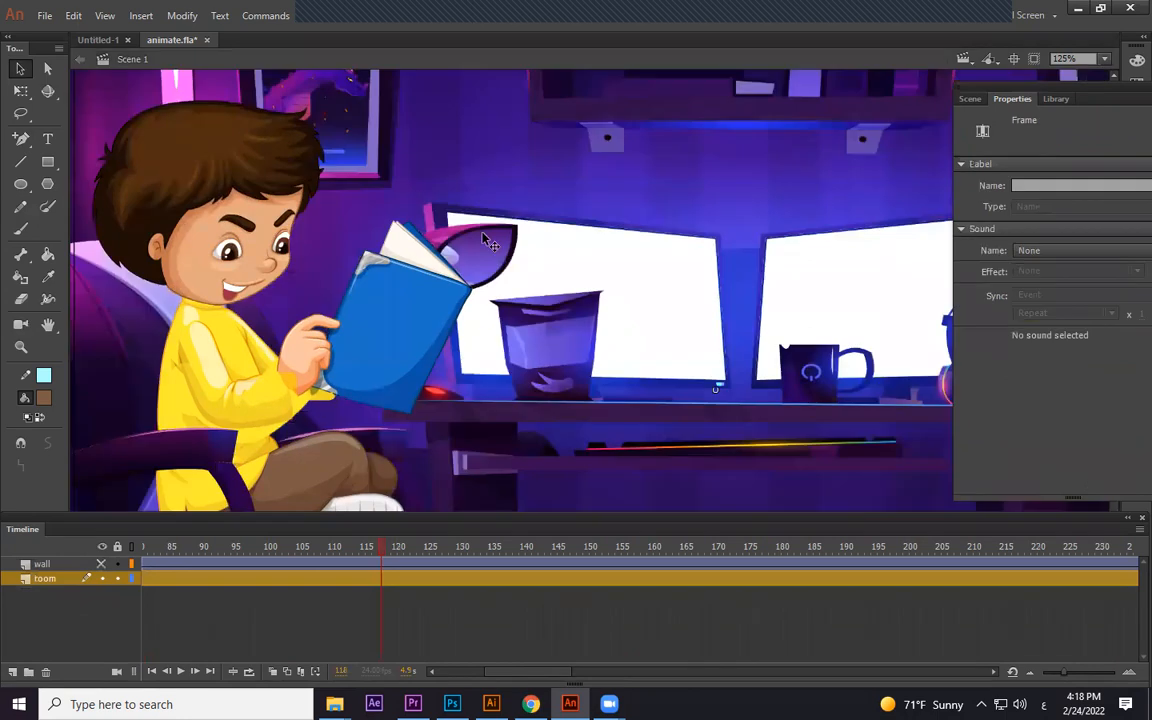
pyautogui.click(748, 547)
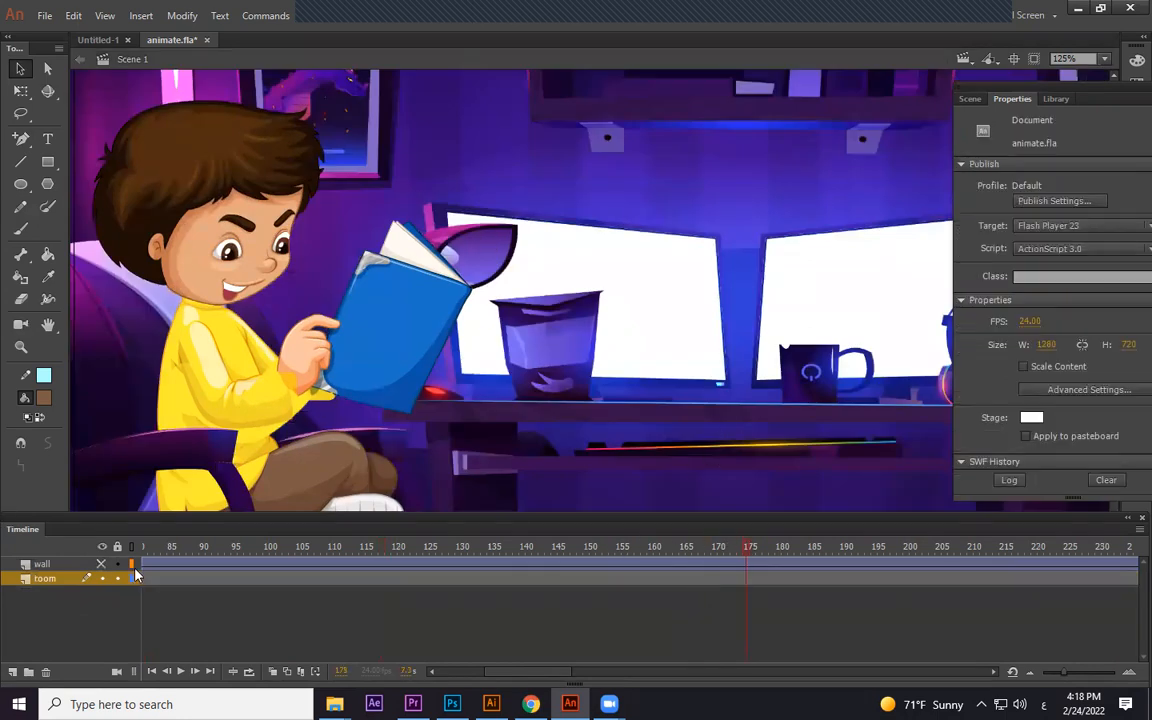
pyautogui.click(102, 565)
pyautogui.moveTo(257, 553); pyautogui.dragTo(949, 550)
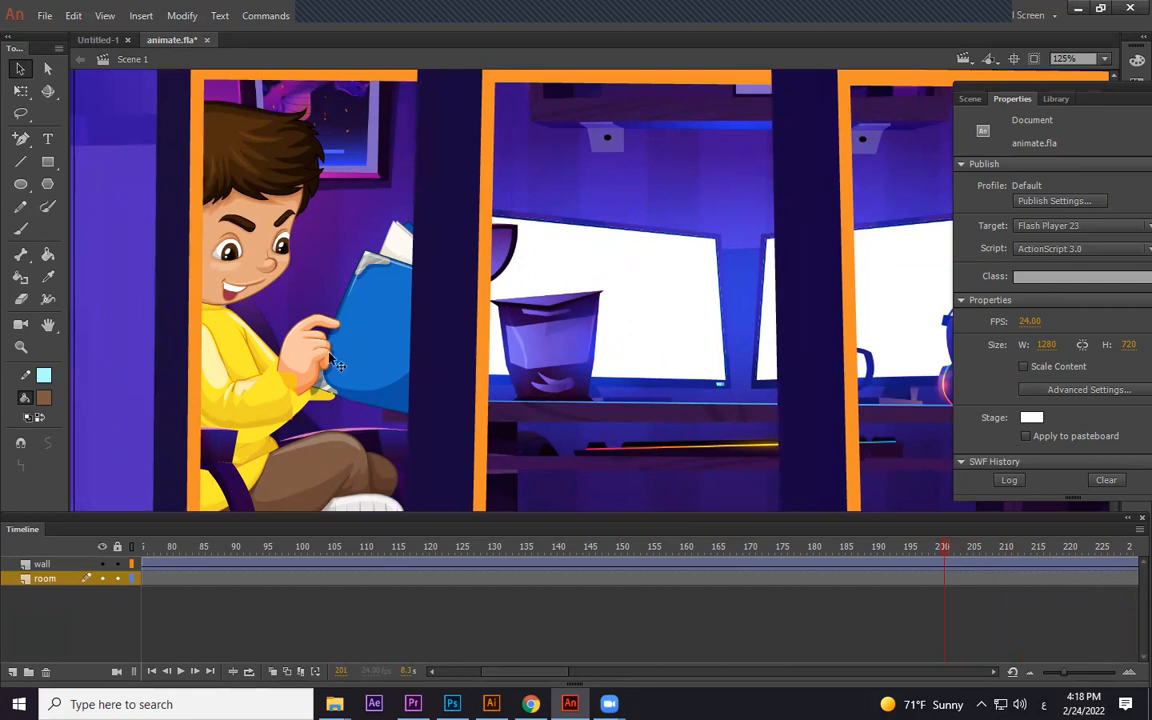
pyautogui.moveTo(997, 561); pyautogui.dragTo(1129, 553)
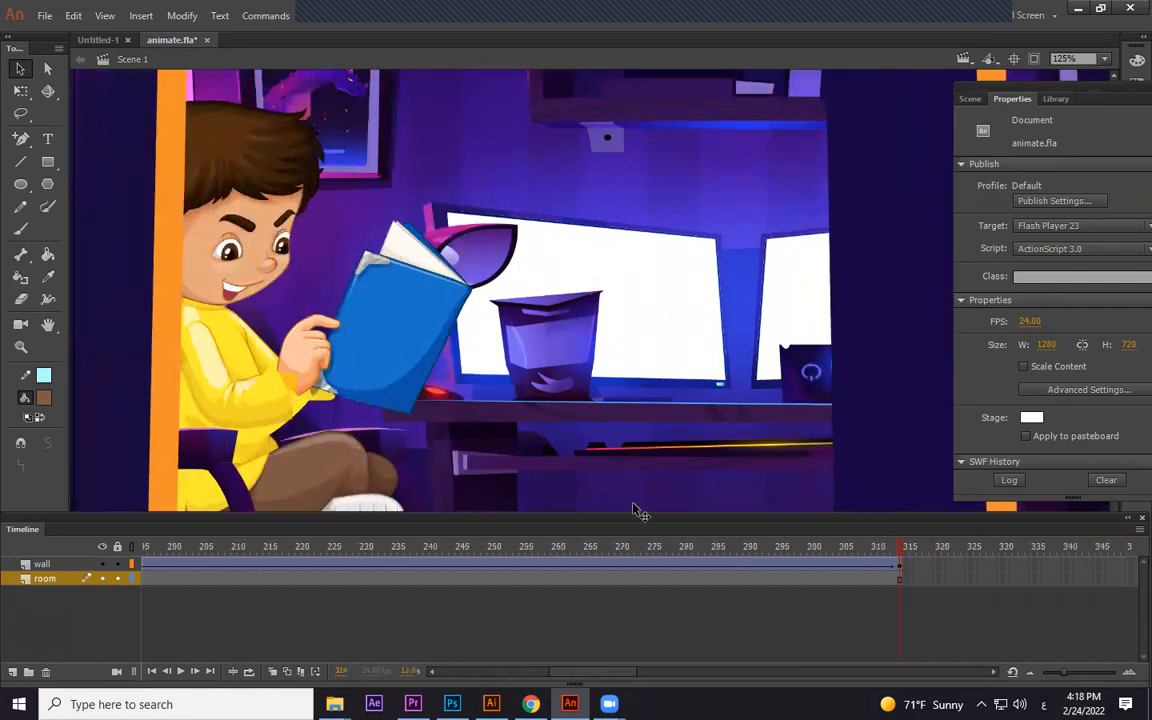
pyautogui.click(868, 579)
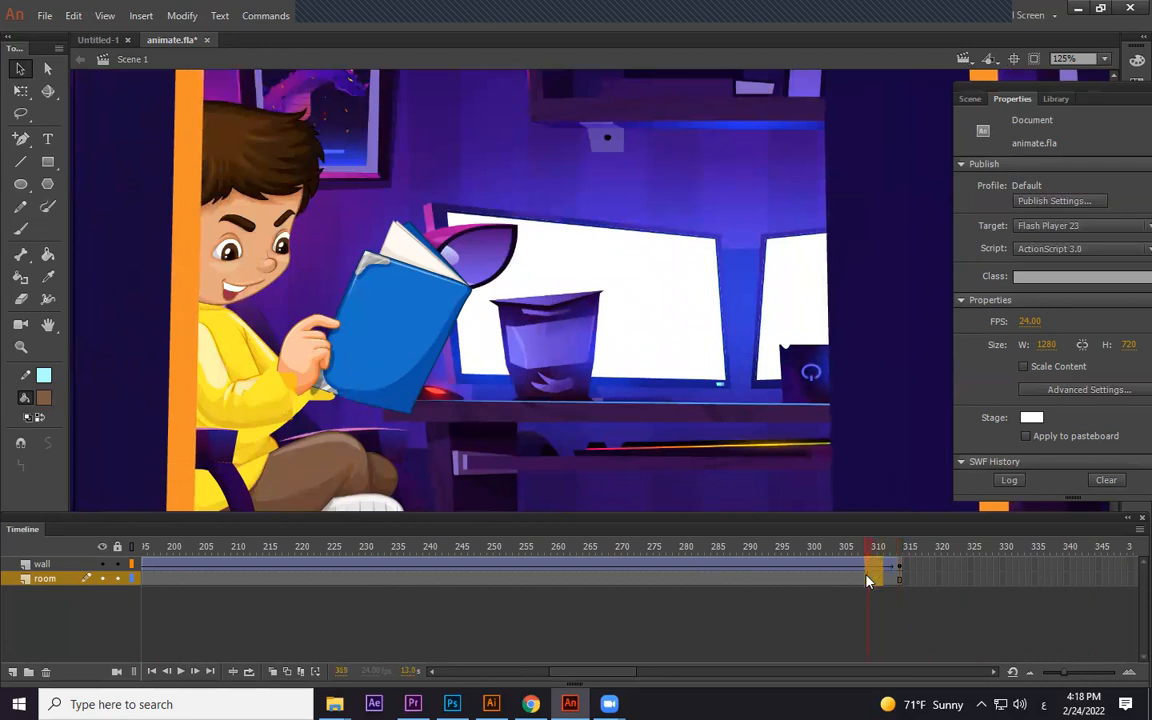
# Hide the wall layer and reopen the boy's symbol nested in the room symbol
pyautogui.click(262, 247)
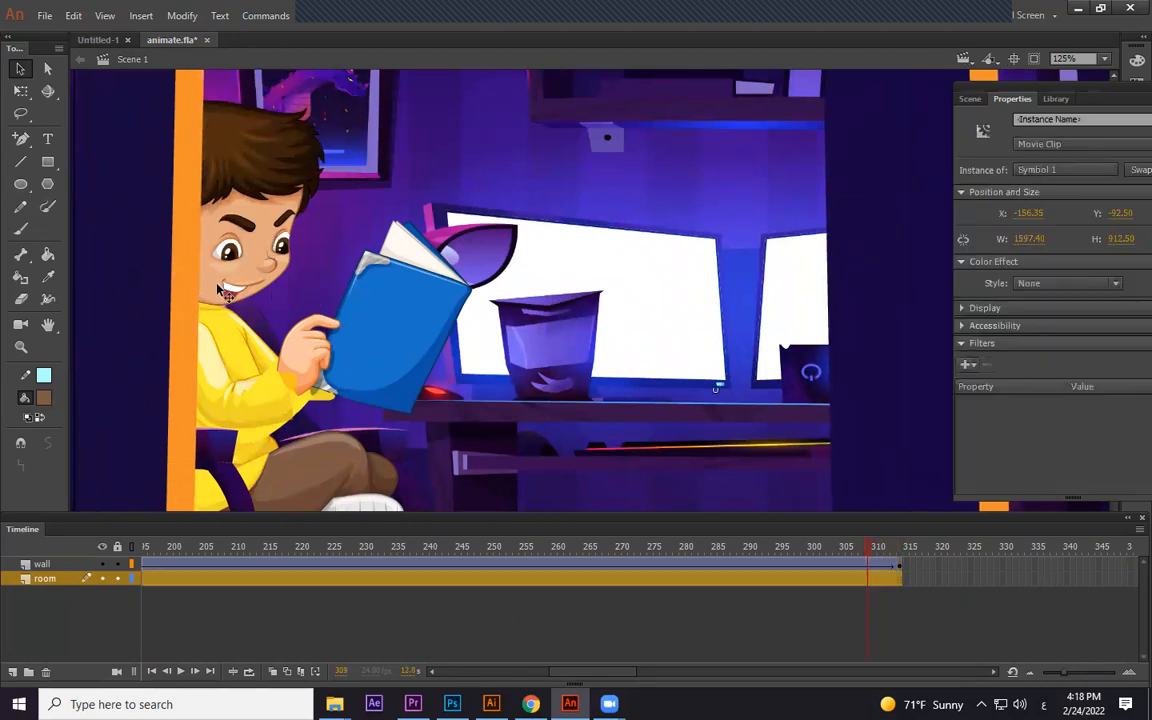
pyautogui.click(102, 564)
pyautogui.doubleClick(252, 262)
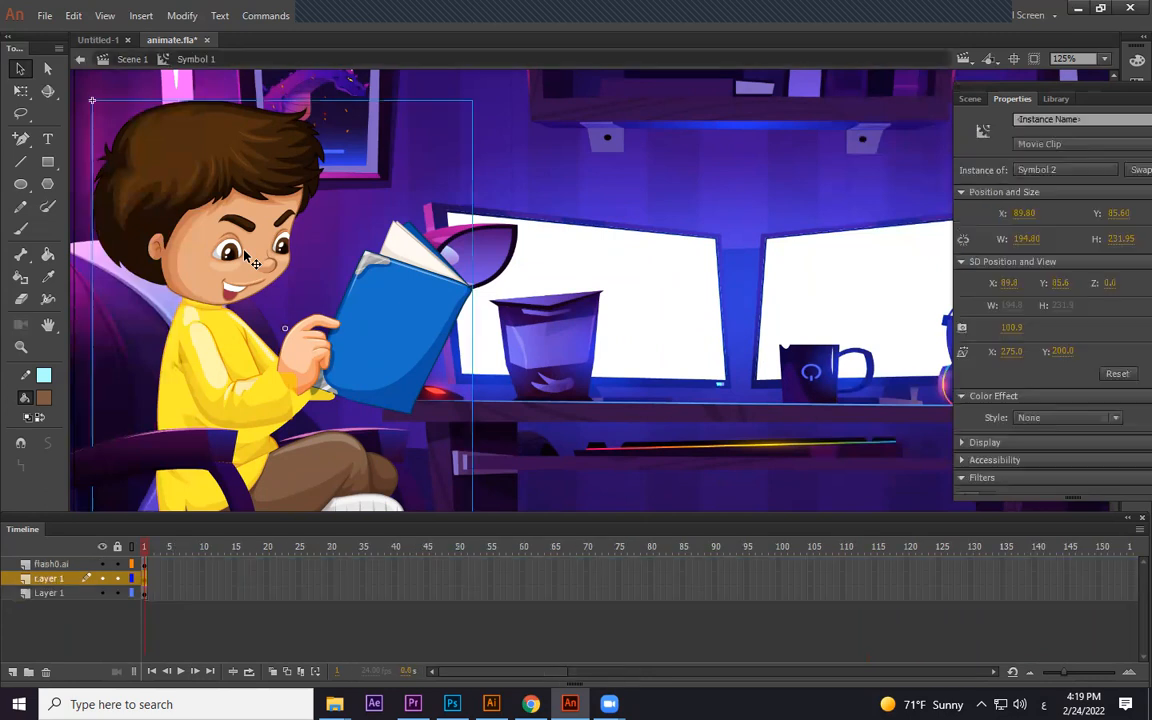
pyautogui.click(150, 557)
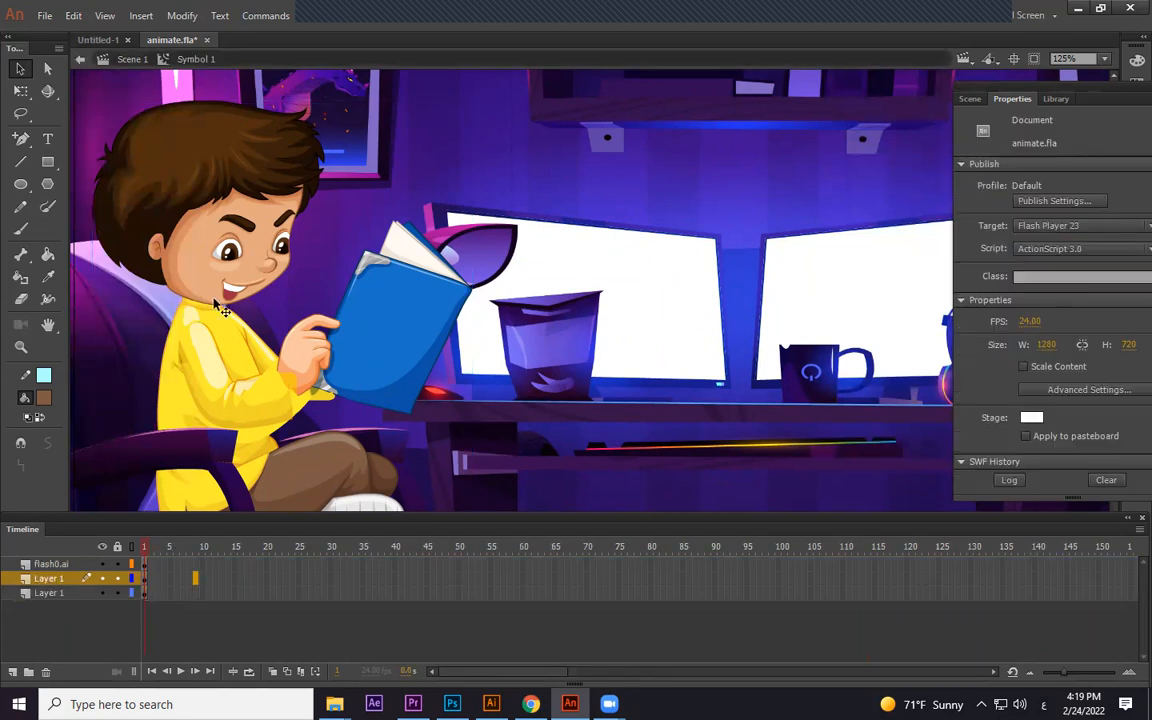
pyautogui.doubleClick(194, 242)
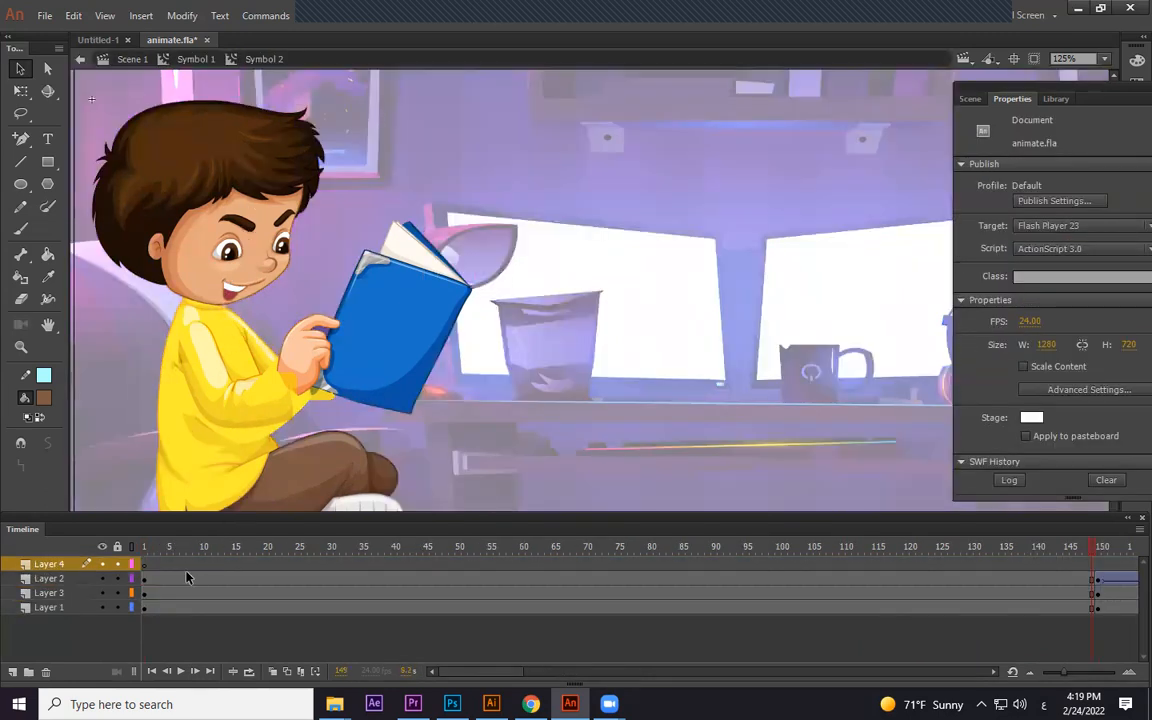
# Insert 60 frames on all four layers near frame 140 so the boy's movement starts at frame 210
pyautogui.moveTo(155, 557); pyautogui.dragTo(1136, 556)
pyautogui.moveTo(738, 562); pyautogui.dragTo(712, 614)
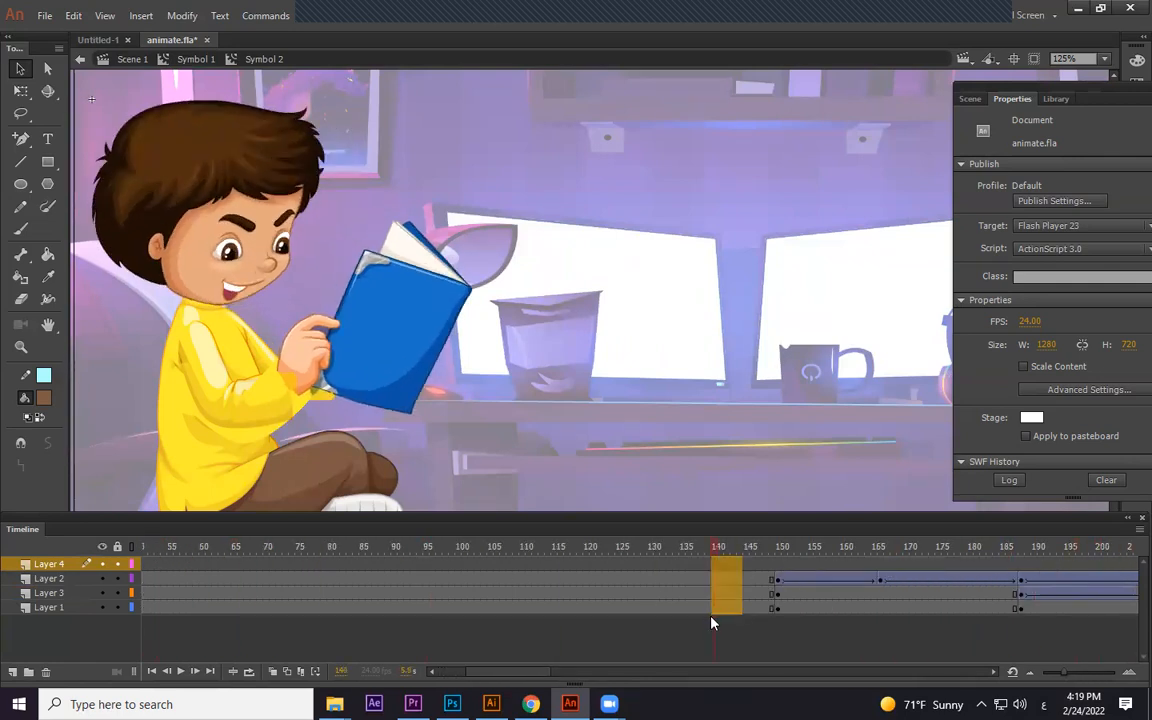
pyautogui.press('F5')
pyautogui.press('F5')
pyautogui.press('F5')
pyautogui.press('F5')
pyautogui.press('F5')
pyautogui.press('F5')
pyautogui.press('F5')
pyautogui.press('F5')
pyautogui.press('F5')
pyautogui.press('F5')
pyautogui.press('F5')
pyautogui.press('F5')
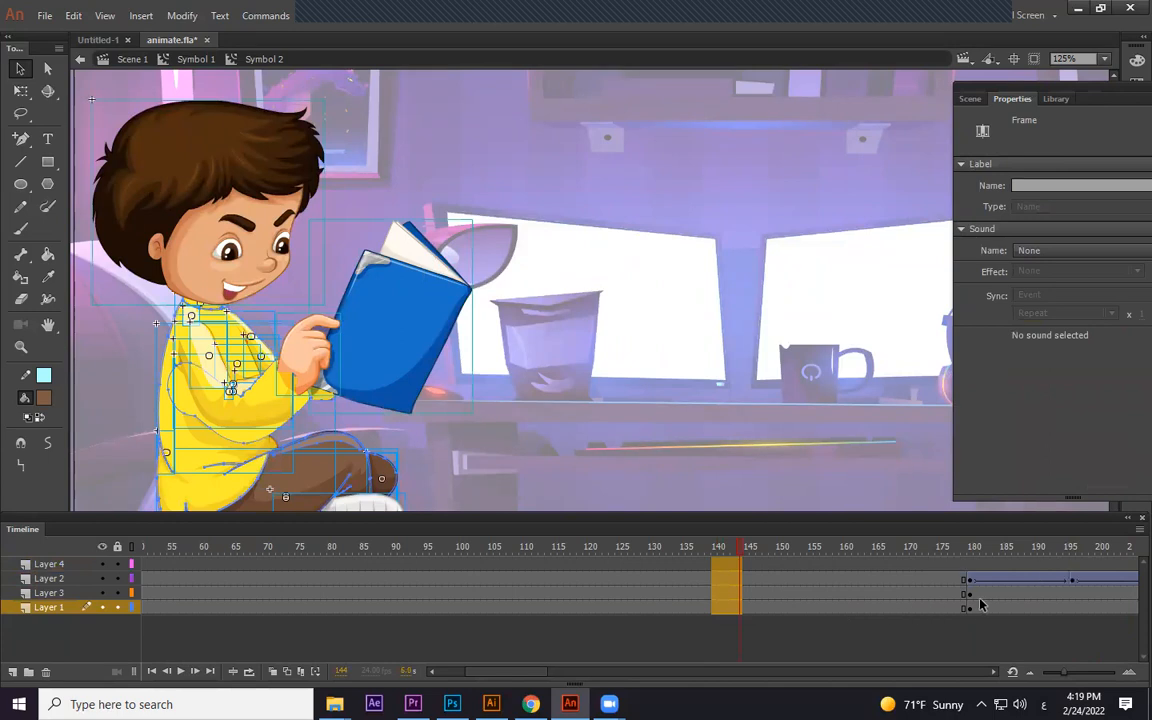
# Move to the lowered-head keyframe at frame 226 and rename the empty top layer as eye blink
pyautogui.moveTo(1064, 552); pyautogui.dragTo(677, 548)
pyautogui.click(268, 244)
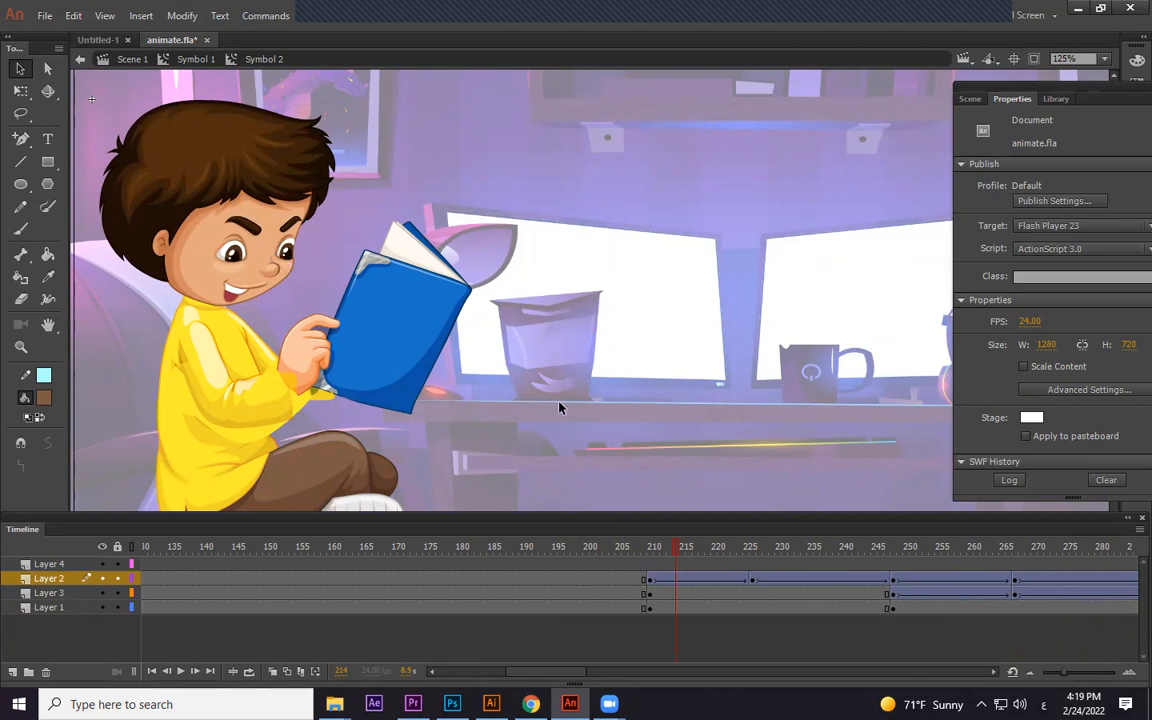
pyautogui.moveTo(680, 548); pyautogui.dragTo(752, 549)
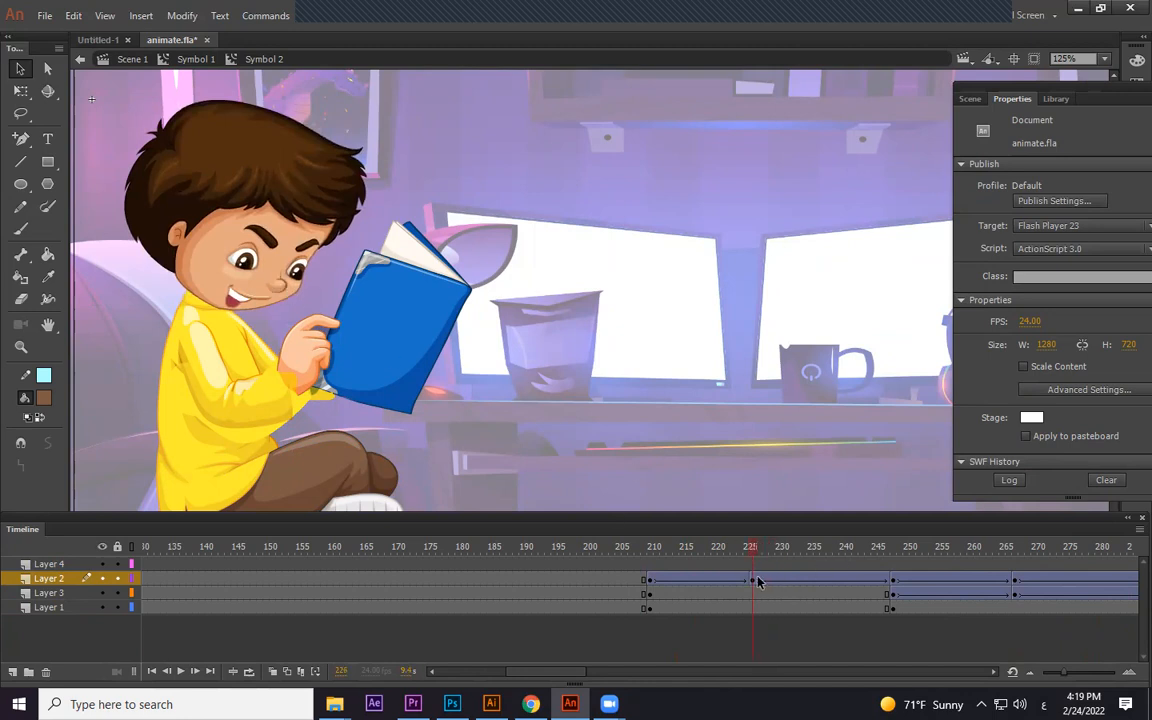
pyautogui.doubleClick(52, 564)
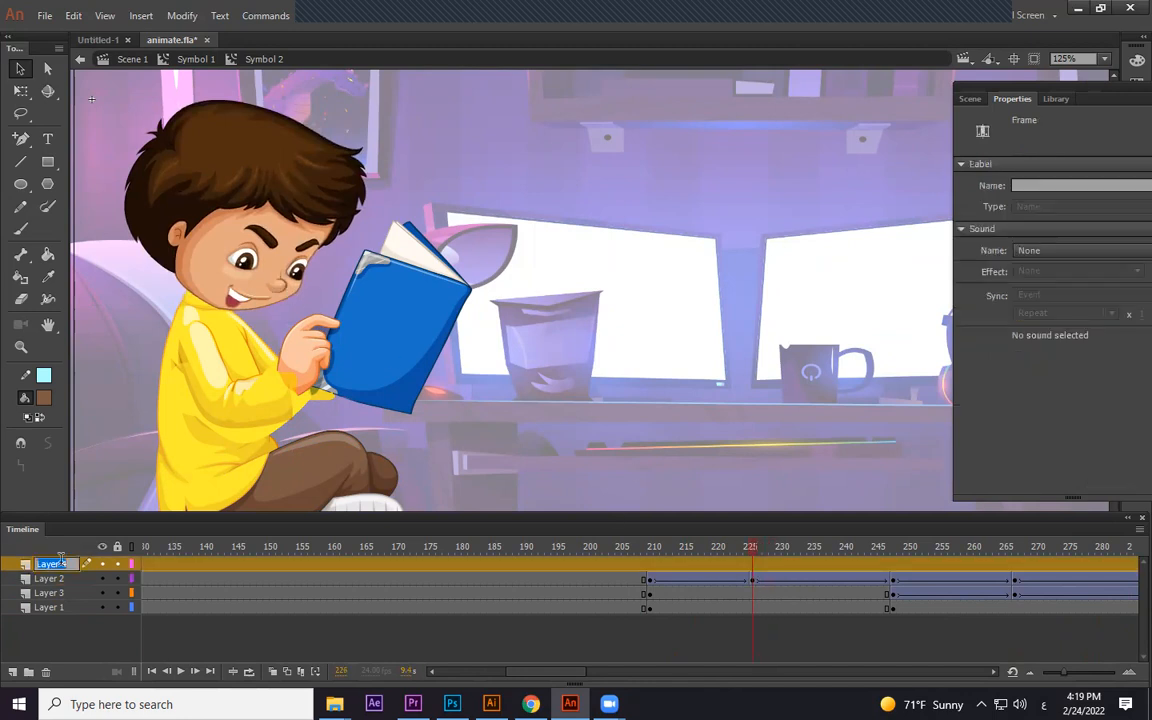
pyautogui.write('G')
pyautogui.hotkey('alt', 'shift')
pyautogui.click(49, 650)
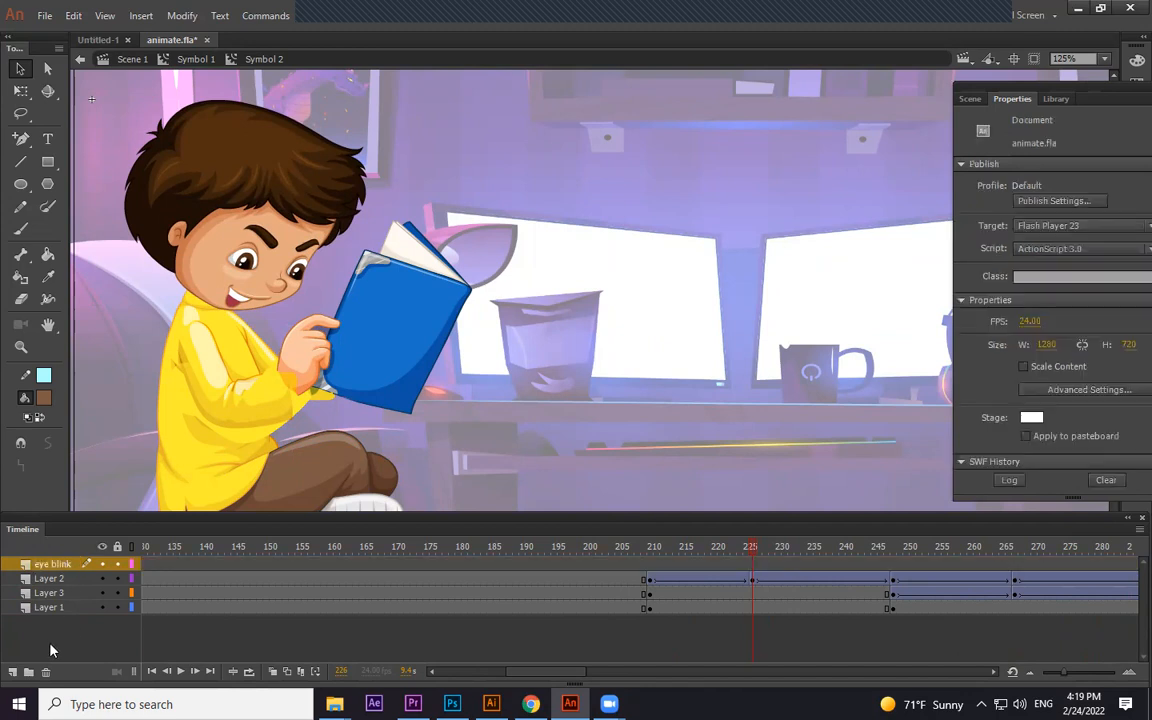
# Add a keyframe at frame 226 on the eye blink layer and draw an oval about 16 × 8 px over the boy's nearer eye
pyautogui.click(752, 570)
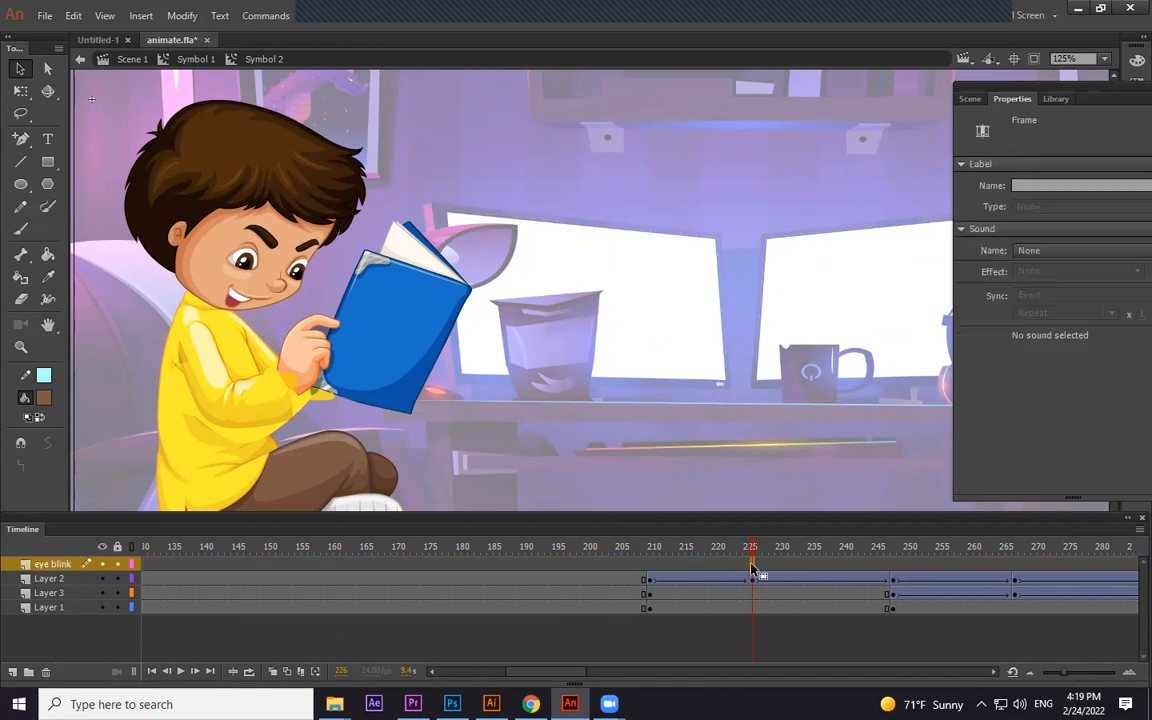
pyautogui.click(21, 184)
pyautogui.hotkey('ctrl', '=')
pyautogui.hotkey('ctrl', '=')
pyautogui.moveTo(245, 293); pyautogui.dragTo(868, 502)
pyautogui.moveTo(148, 118); pyautogui.dragTo(591, 375)
pyautogui.moveTo(205, 145); pyautogui.dragTo(591, 249)
pyautogui.moveTo(140, 400)
pyautogui.mouseDown()
pyautogui.moveTo(345, 292)
pyautogui.moveTo(350, 276)
pyautogui.moveTo(446, 326)
pyautogui.mouseUp()
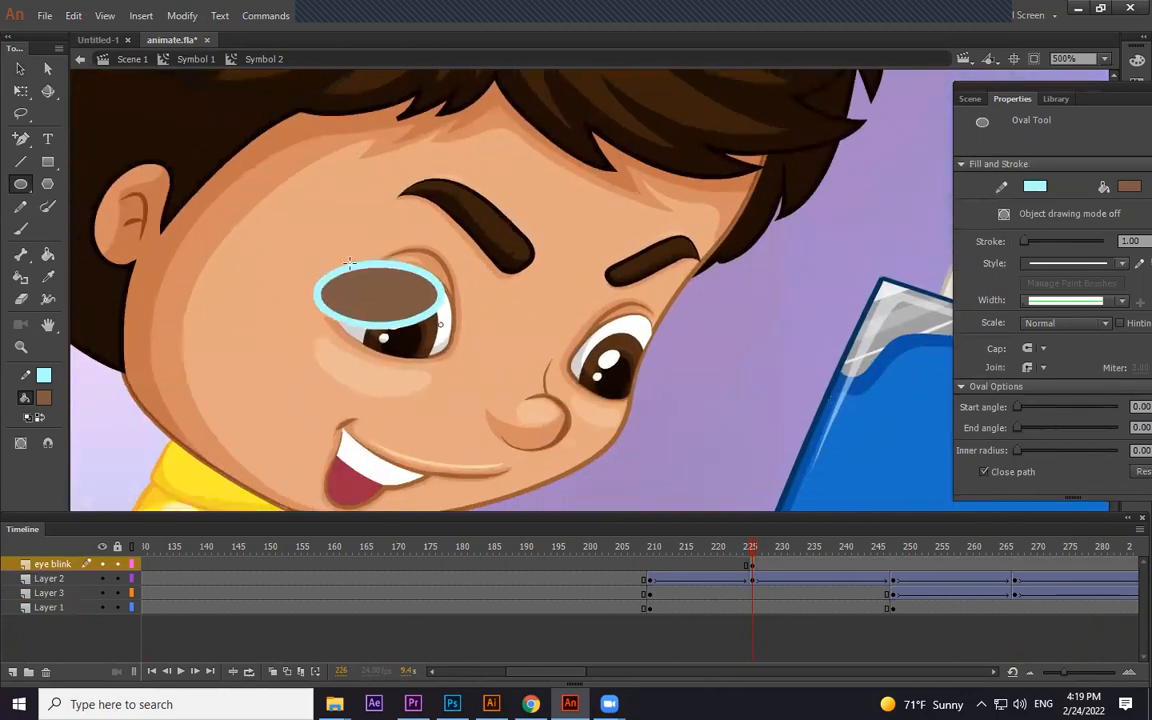
# Delete the oval's outline and, with the other layers locked, reposition its fill over the upper half of the eye
pyautogui.click(24, 68)
pyautogui.doubleClick(398, 266)
pyautogui.press('Delete')
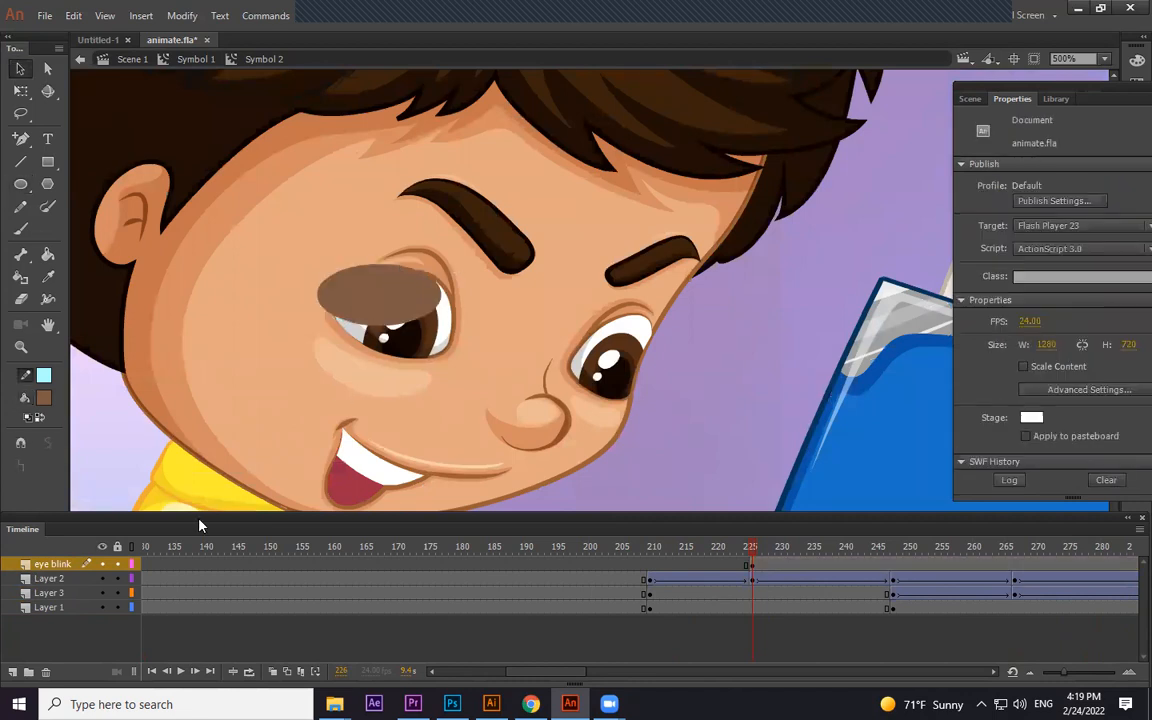
pyautogui.click(116, 578)
pyautogui.moveTo(394, 303); pyautogui.dragTo(417, 309)
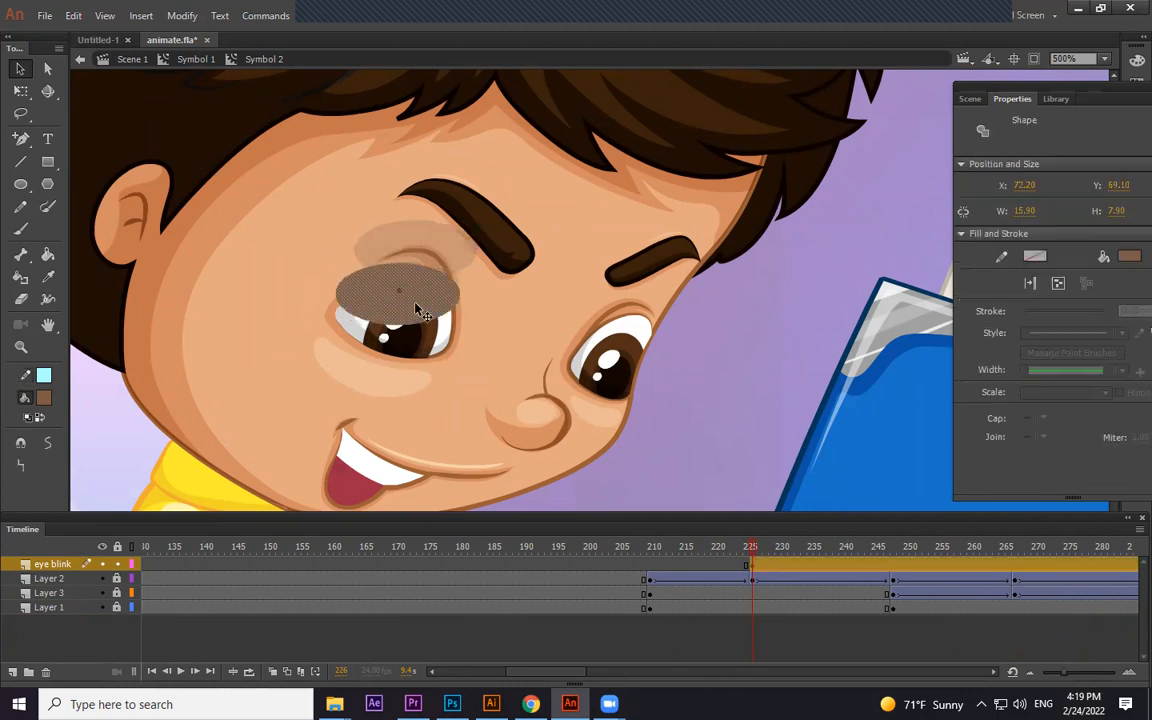
# Recolour the eyelid oval with the darker skin tone sampled from the shaded edge of the forehead, and deselect it
pyautogui.click(43, 397)
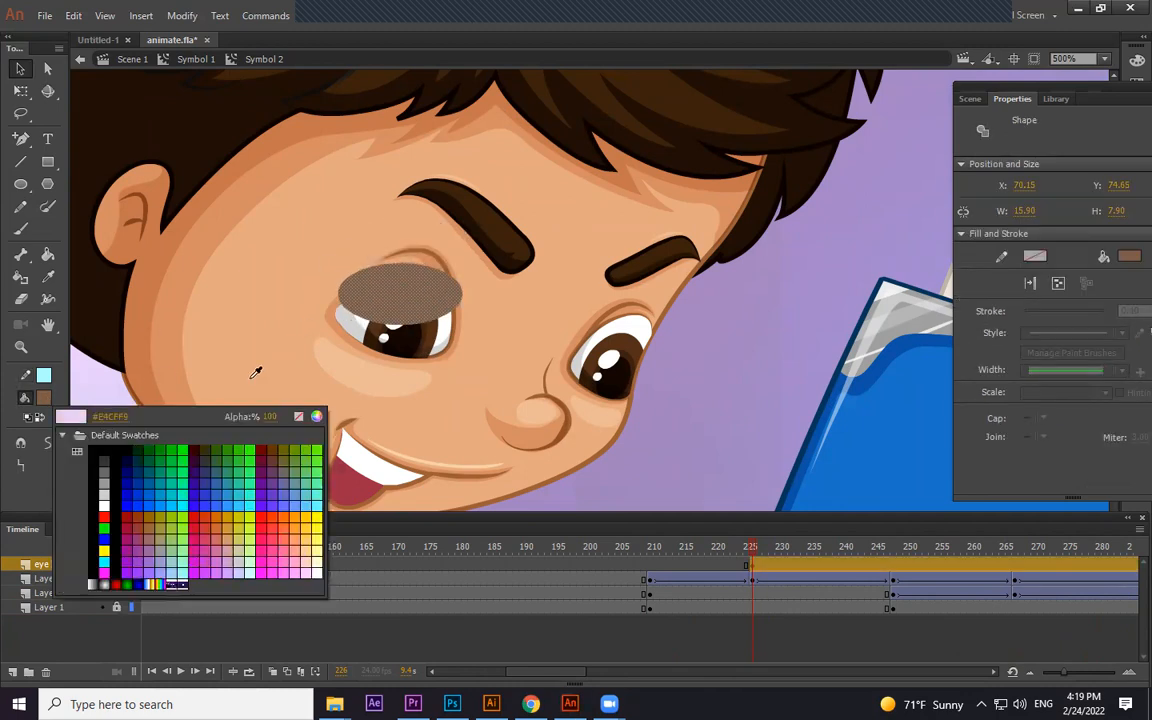
pyautogui.click(334, 256)
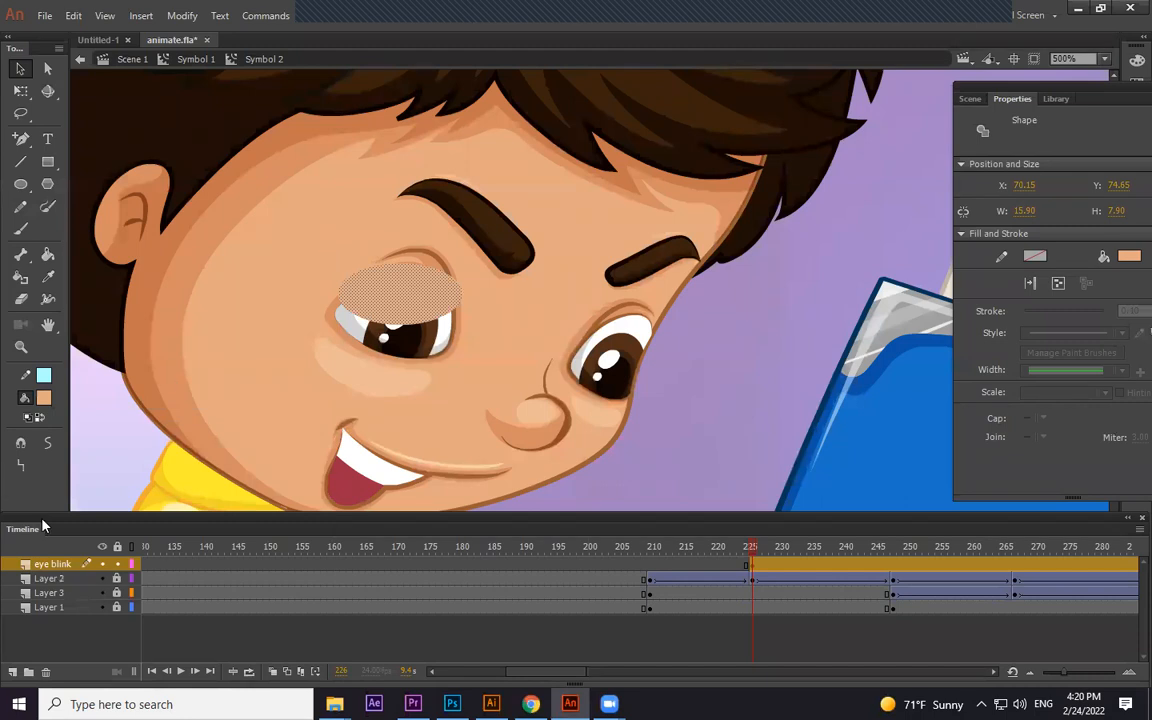
pyautogui.click(43, 397)
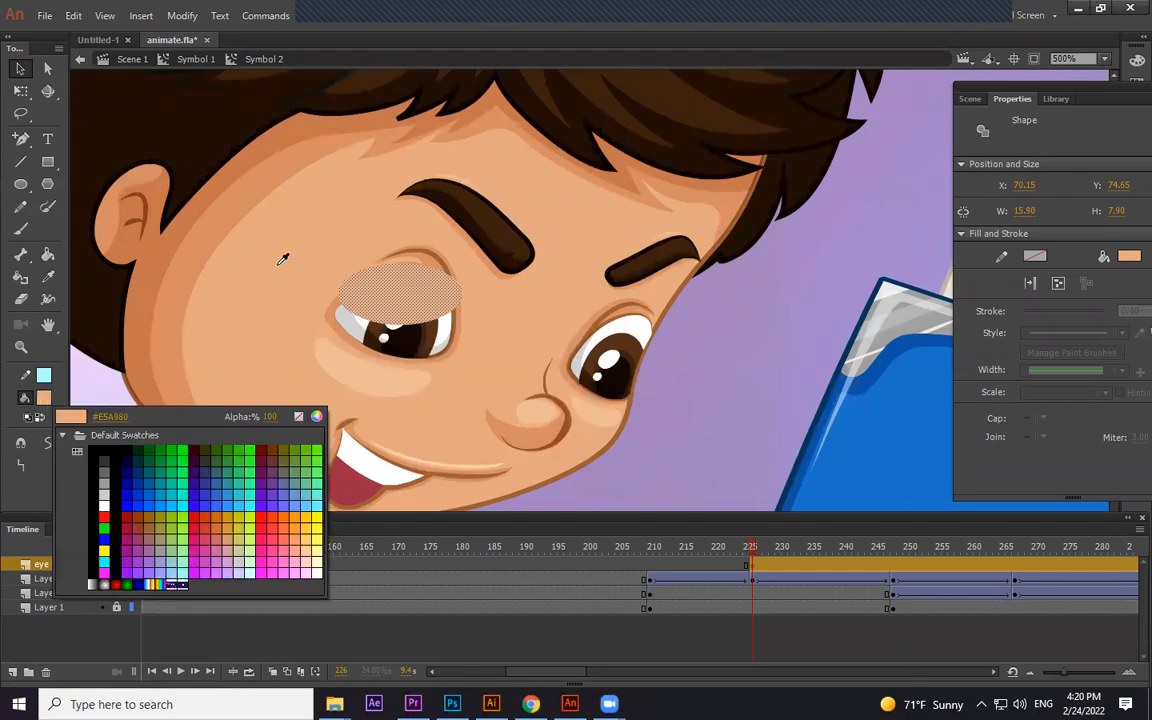
pyautogui.click(282, 140)
pyautogui.click(20, 68)
pyautogui.click(445, 360)
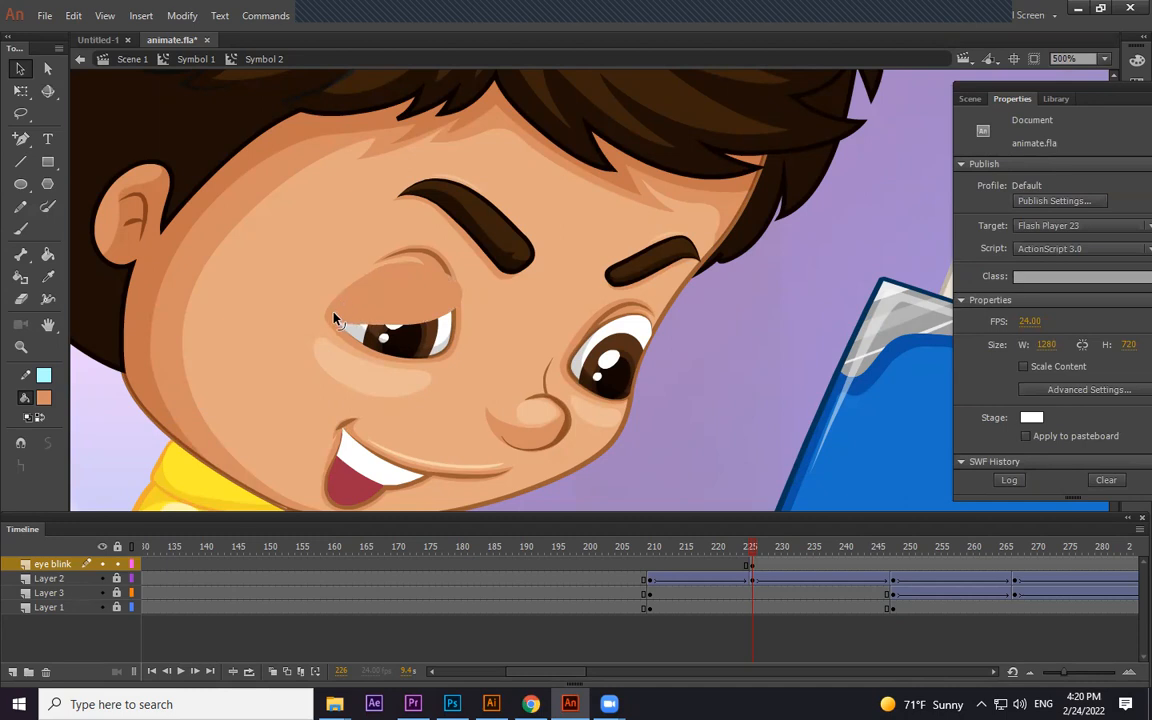
# Reshape the nearer eye's eyelid into a crescent along the upper lid line, and place a copy of it over the farther eye
pyautogui.moveTo(397, 261)
pyautogui.mouseDown()
pyautogui.moveTo(399, 289)
pyautogui.moveTo(398, 271)
pyautogui.mouseUp()
pyautogui.moveTo(465, 295); pyautogui.dragTo(411, 308)
pyautogui.click(390, 299)
pyautogui.moveTo(390, 299); pyautogui.dragTo(629, 342)
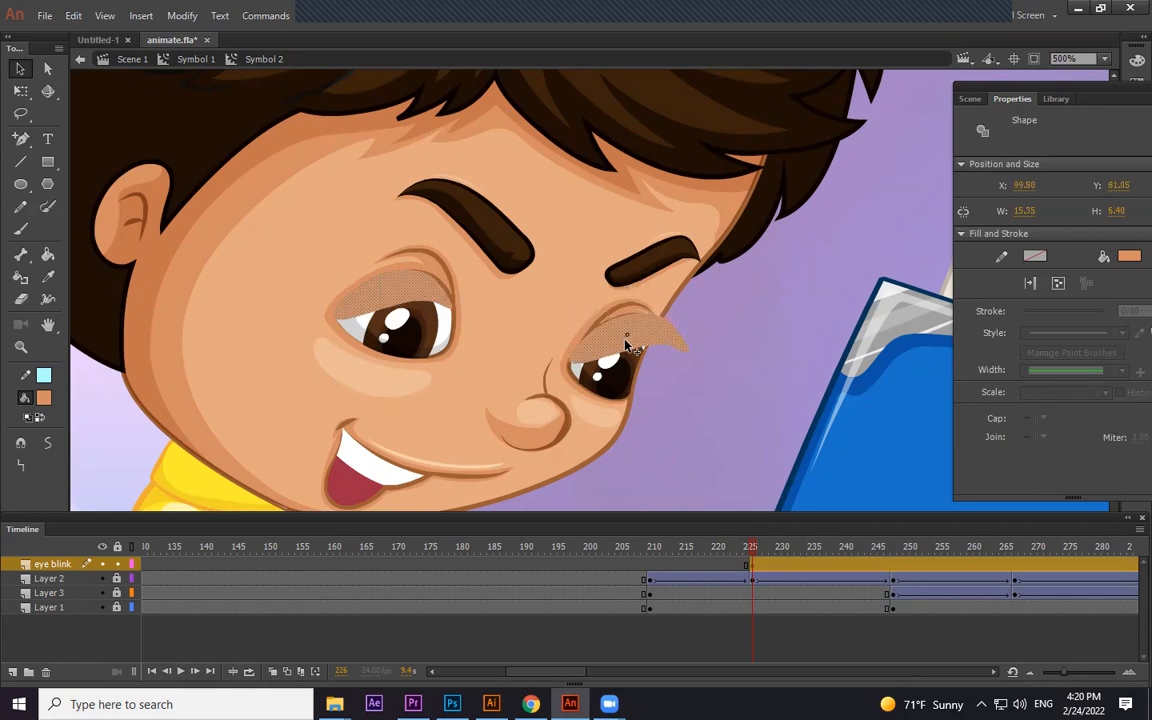
# Reshape the copied eyelid to fit the upper part of the farther eye, keeping it inside the face outline
pyautogui.click(687, 364)
pyautogui.moveTo(638, 320); pyautogui.dragTo(638, 314)
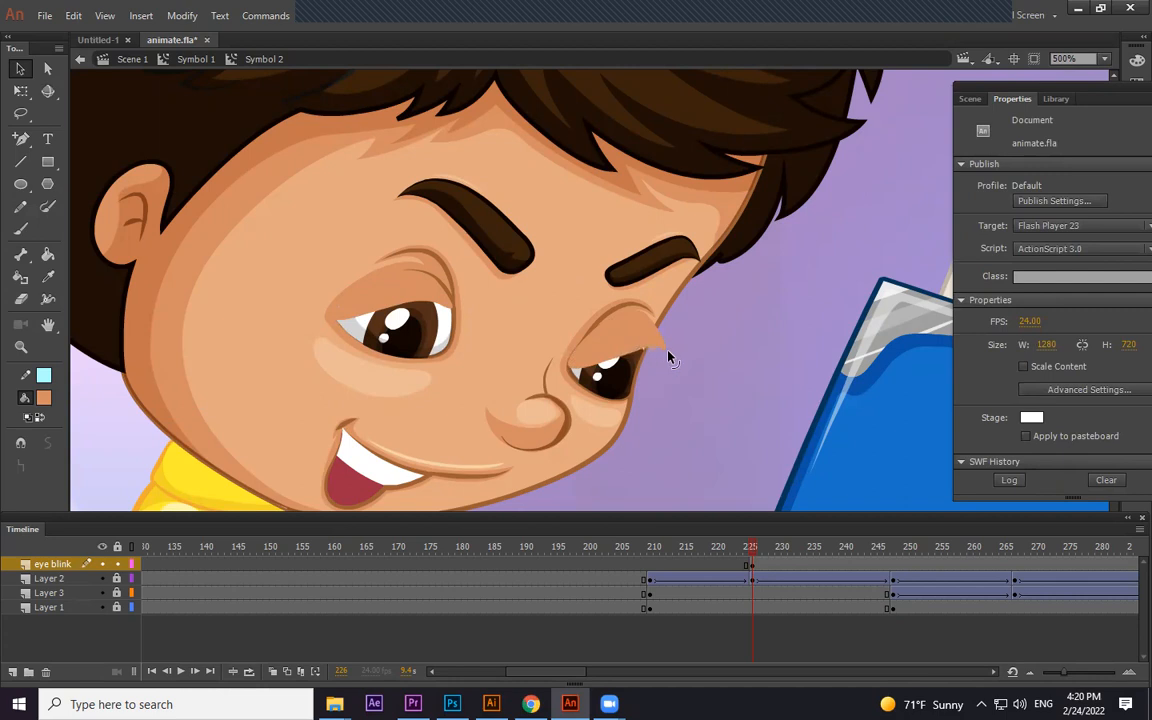
pyautogui.moveTo(668, 352); pyautogui.dragTo(687, 357)
pyautogui.moveTo(637, 325); pyautogui.dragTo(628, 321)
pyautogui.moveTo(621, 359); pyautogui.dragTo(619, 351)
pyautogui.click(647, 344)
pyautogui.click(653, 363)
# Add eye blink keyframes at frames 227 and 228, and extend both eyelids at frame 228 over more than half of each eye
pyautogui.click(752, 567)
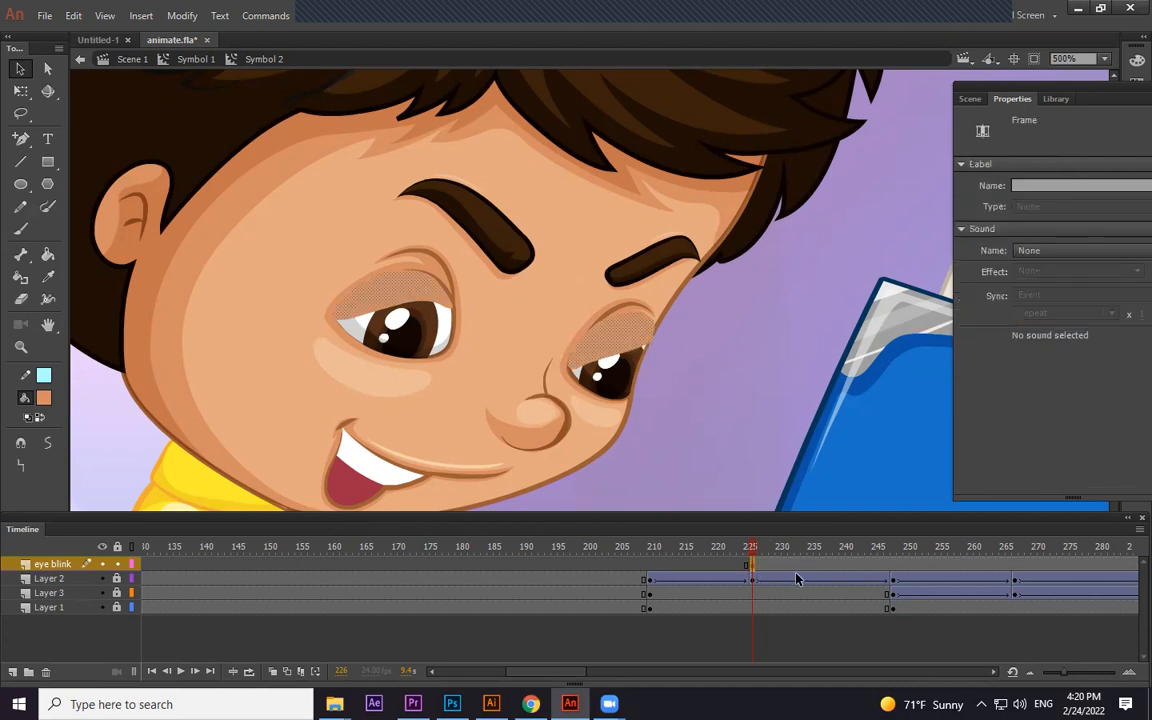
pyautogui.press('F6')
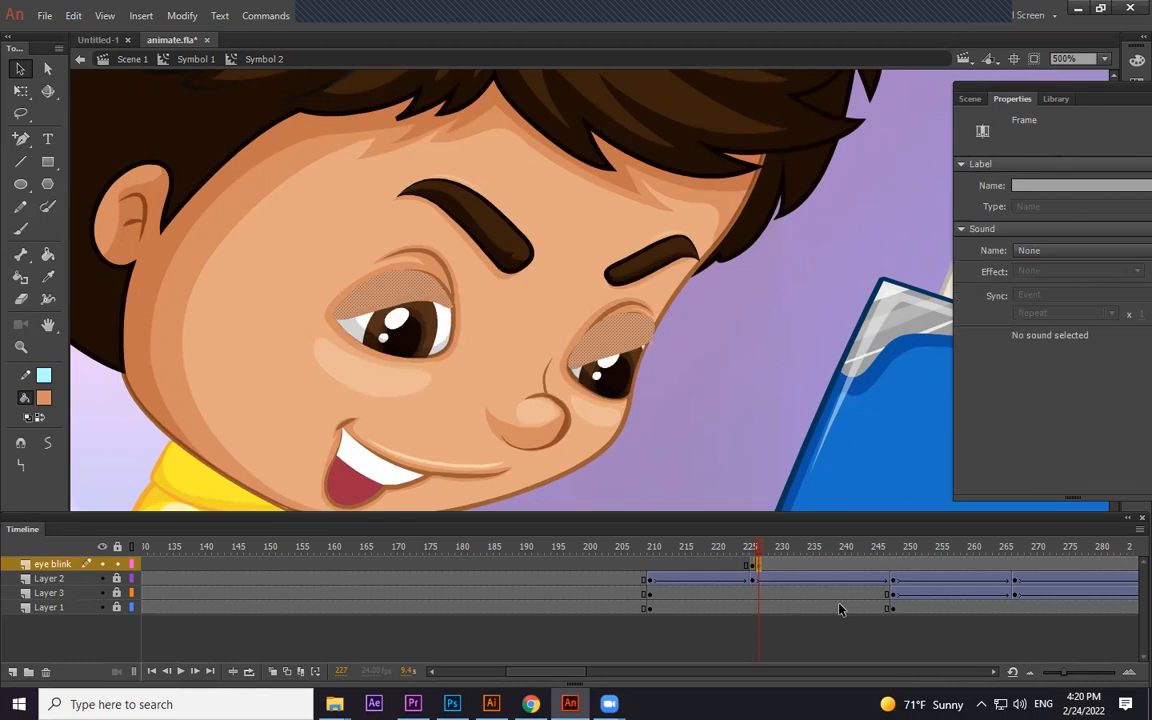
pyautogui.press('F6')
pyautogui.click(685, 433)
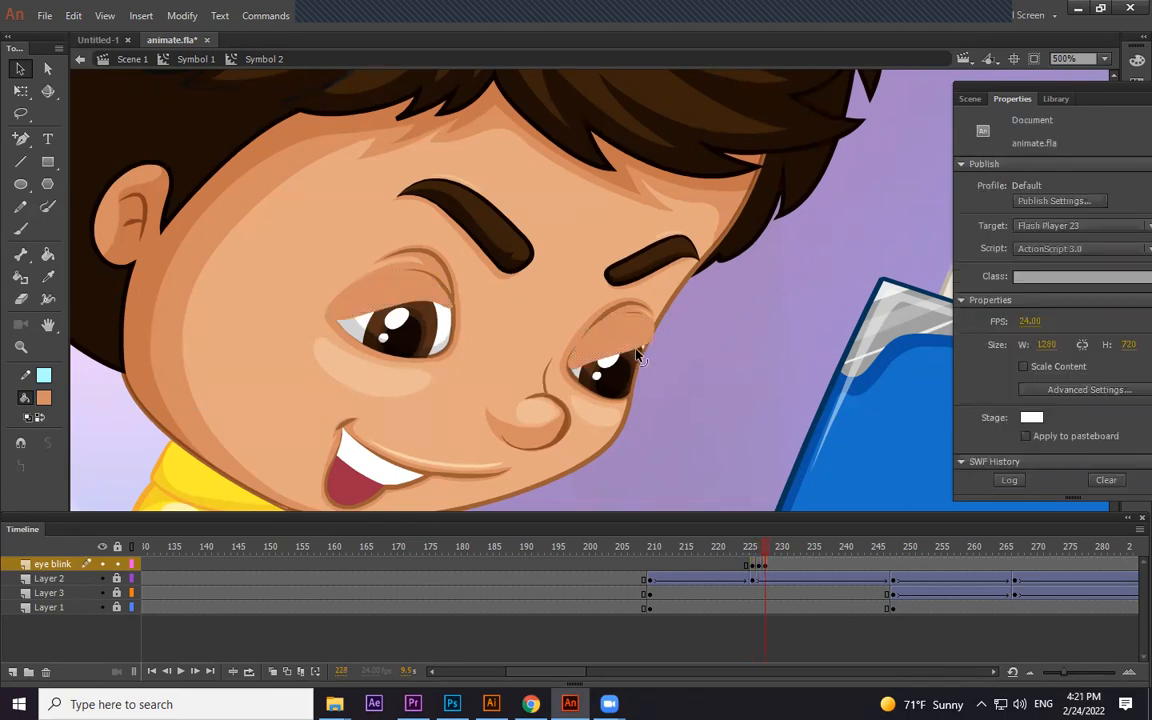
pyautogui.moveTo(643, 350); pyautogui.dragTo(583, 374)
pyautogui.moveTo(432, 305); pyautogui.dragTo(378, 329)
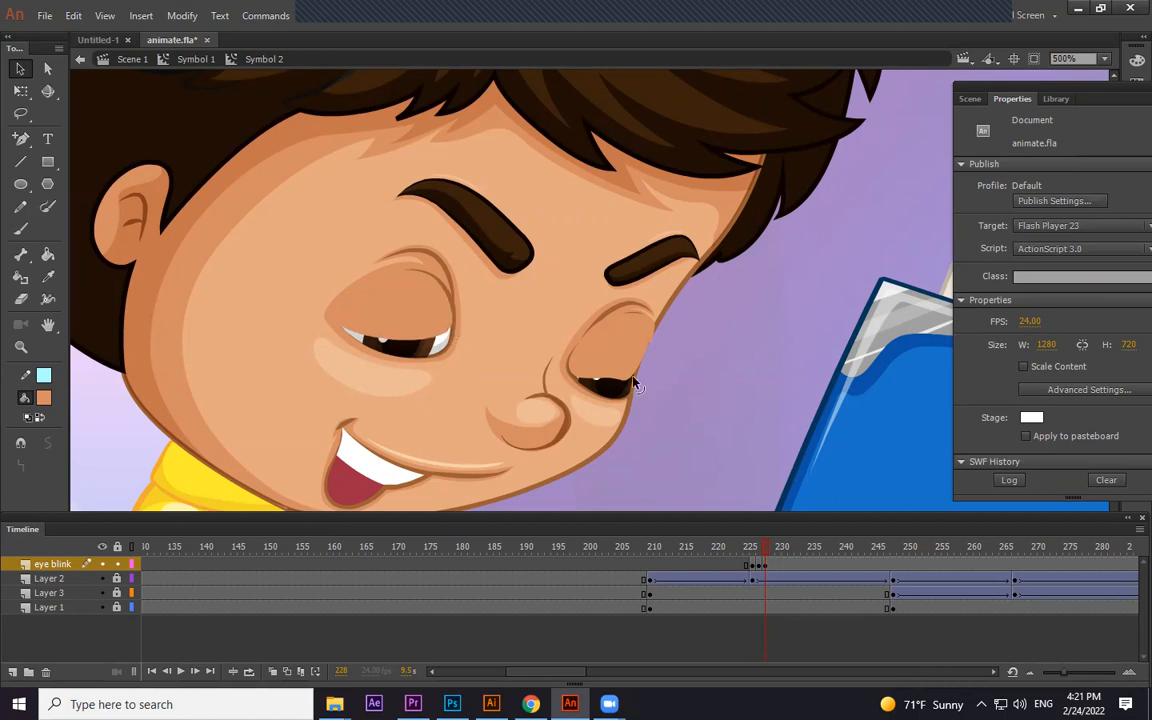
# Add eye blink keyframes at frames 229 and 230, and extend both eyelids at frame 230 to close the eyes
pyautogui.press('F6')
pyautogui.press('F6')
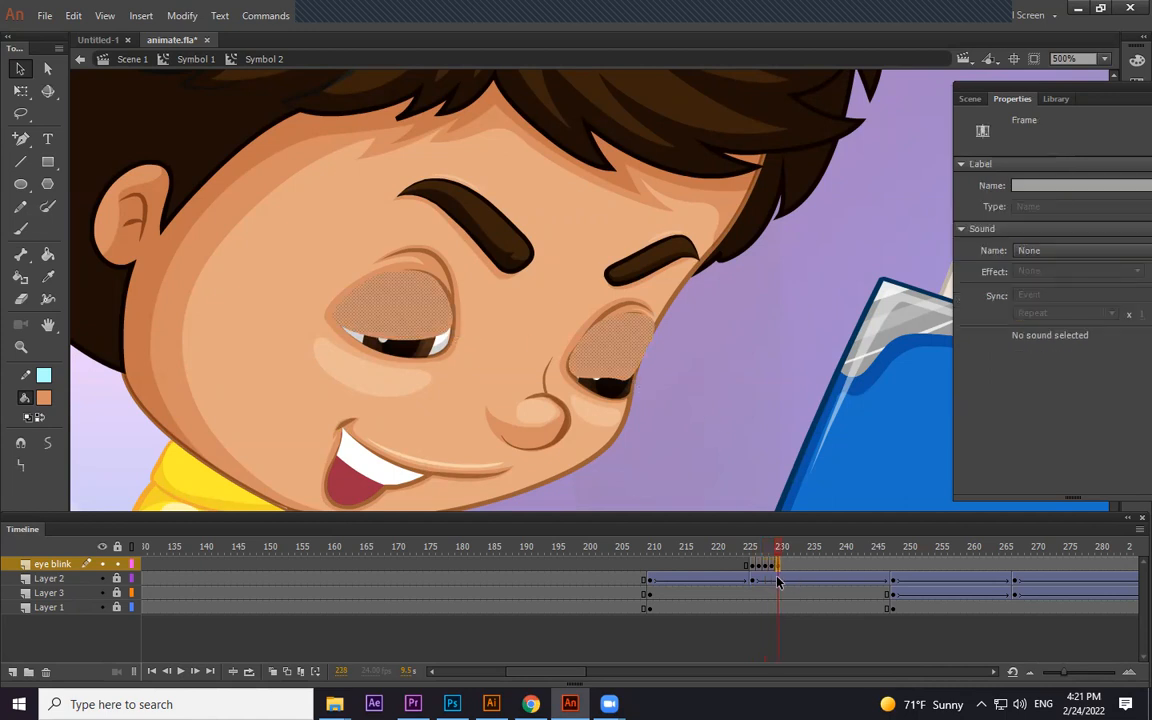
pyautogui.click(685, 459)
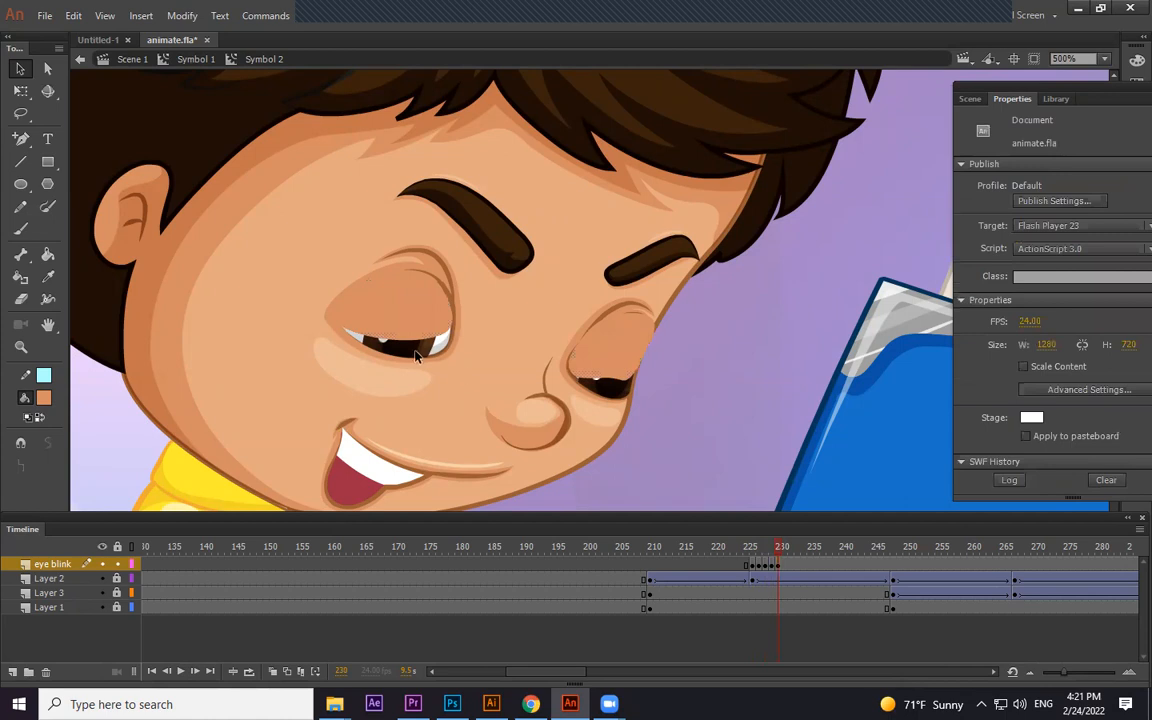
pyautogui.moveTo(418, 341); pyautogui.dragTo(419, 354)
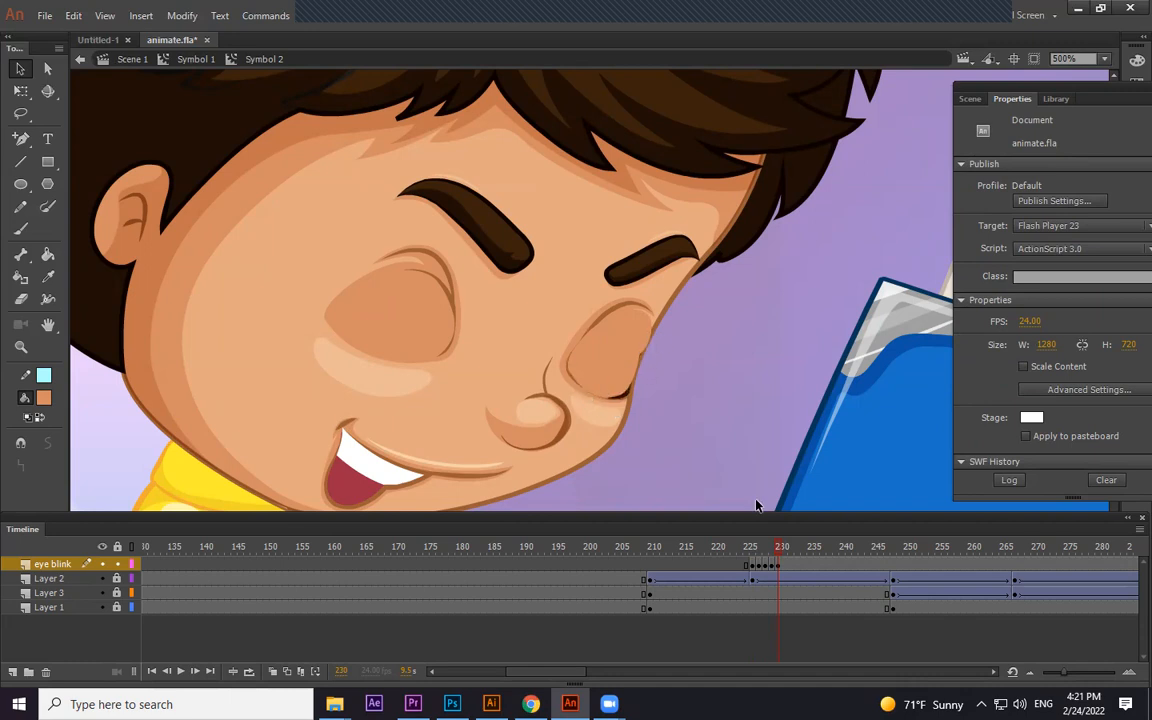
# Remove all frames after frame 230 from the eye blink layer and scrub through the blink
pyautogui.moveTo(786, 567); pyautogui.dragTo(1010, 567)
pyautogui.rightClick(1010, 567)
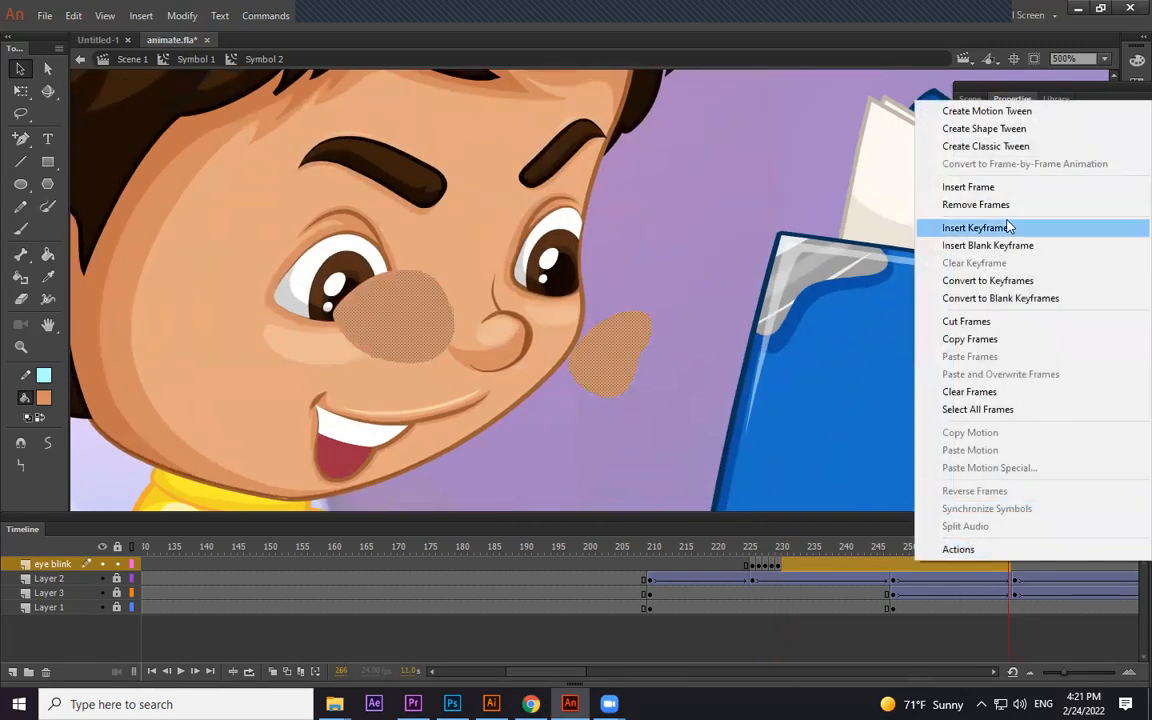
pyautogui.click(972, 200)
pyautogui.click(1020, 566)
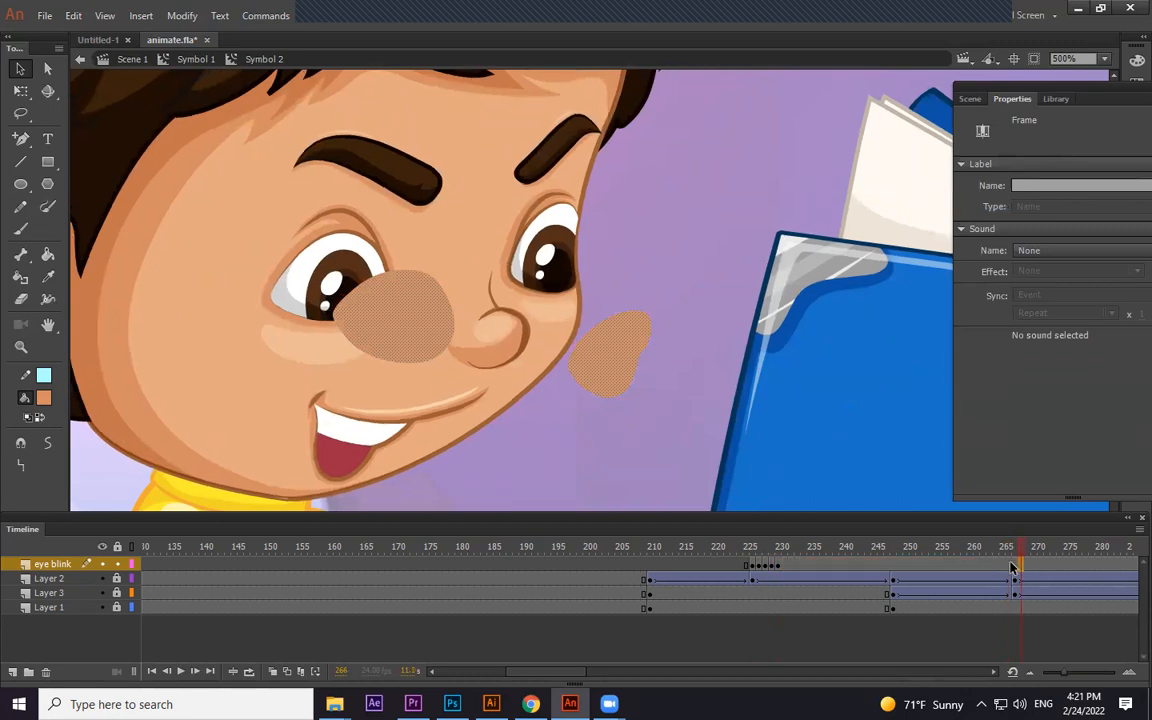
pyautogui.moveTo(787, 567); pyautogui.dragTo(869, 567)
pyautogui.rightClick(840, 566)
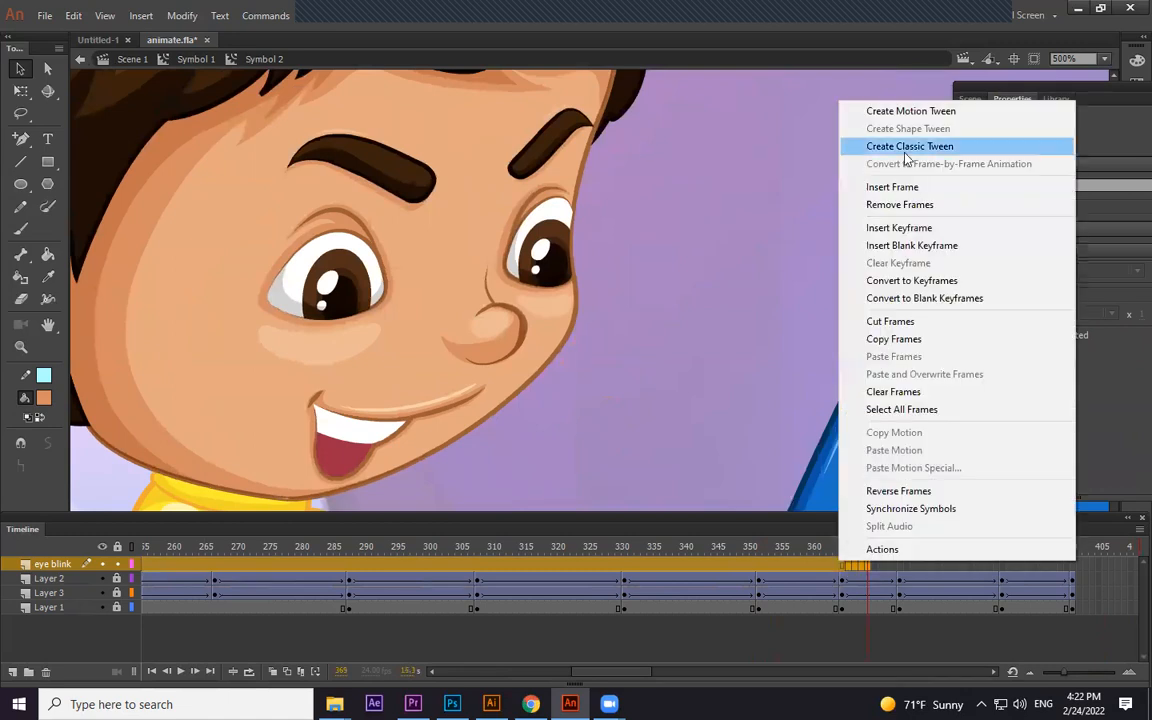
pyautogui.click(900, 204)
pyautogui.moveTo(474, 549); pyautogui.dragTo(30, 549)
pyautogui.moveTo(462, 553); pyautogui.dragTo(496, 545)
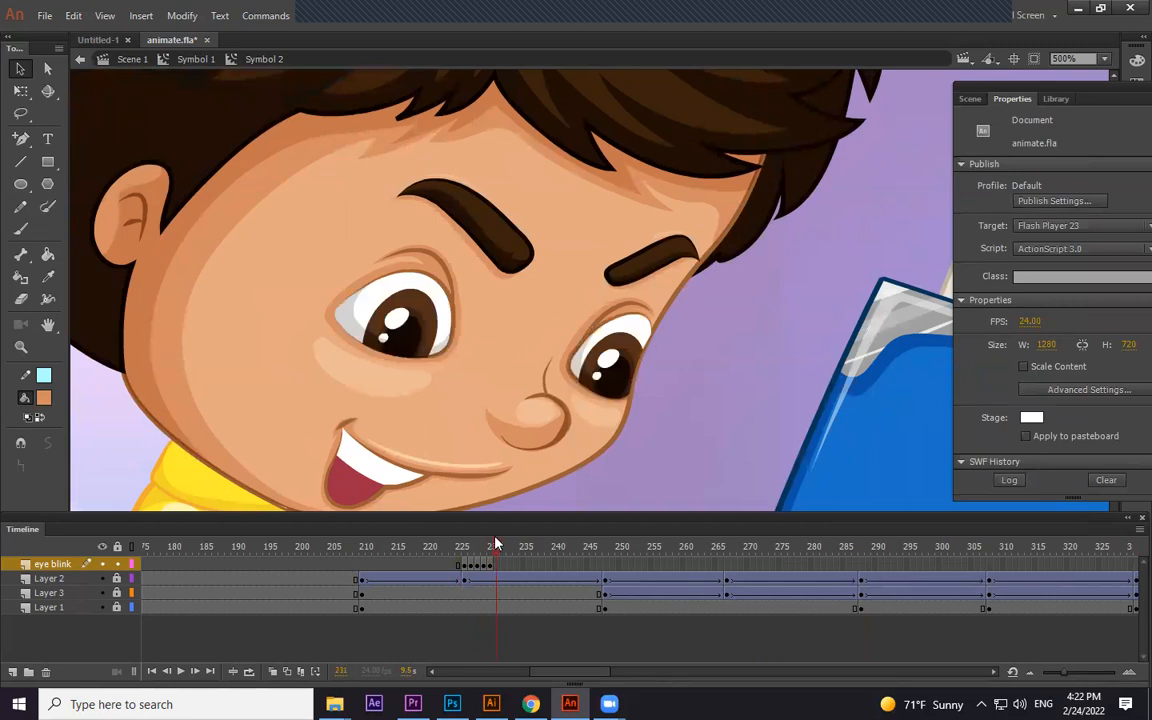
pyautogui.click(484, 567)
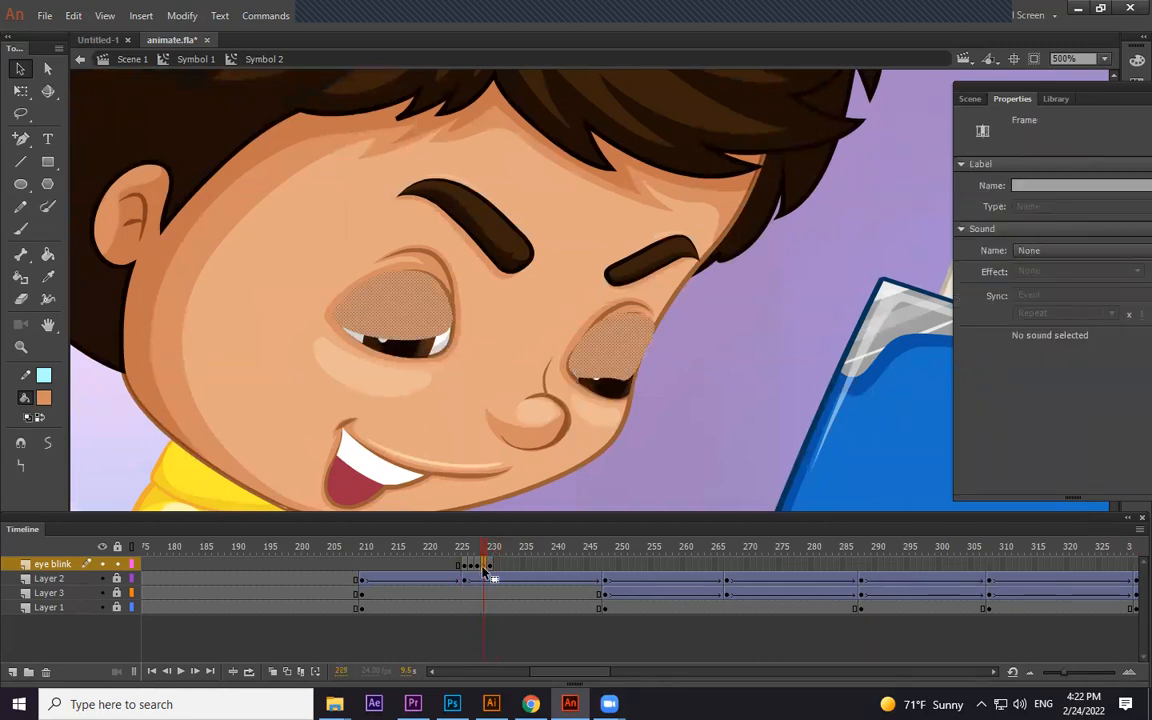
pyautogui.rightClick(479, 568)
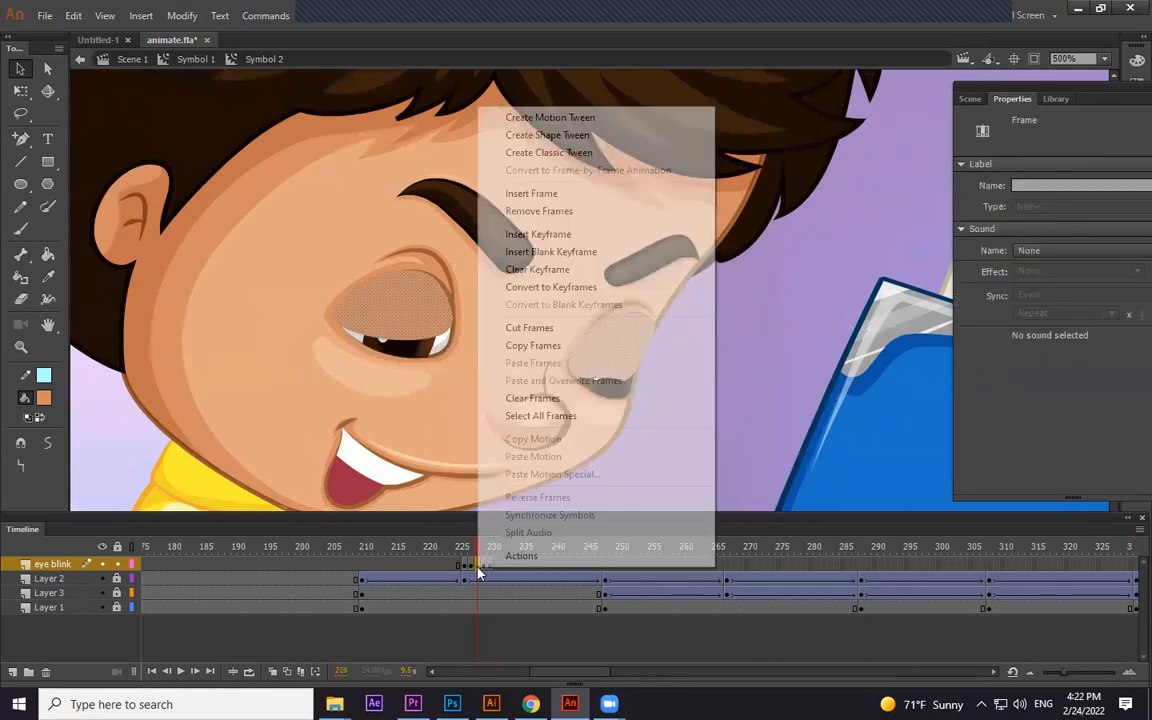
pyautogui.click(586, 342)
pyautogui.click(497, 567)
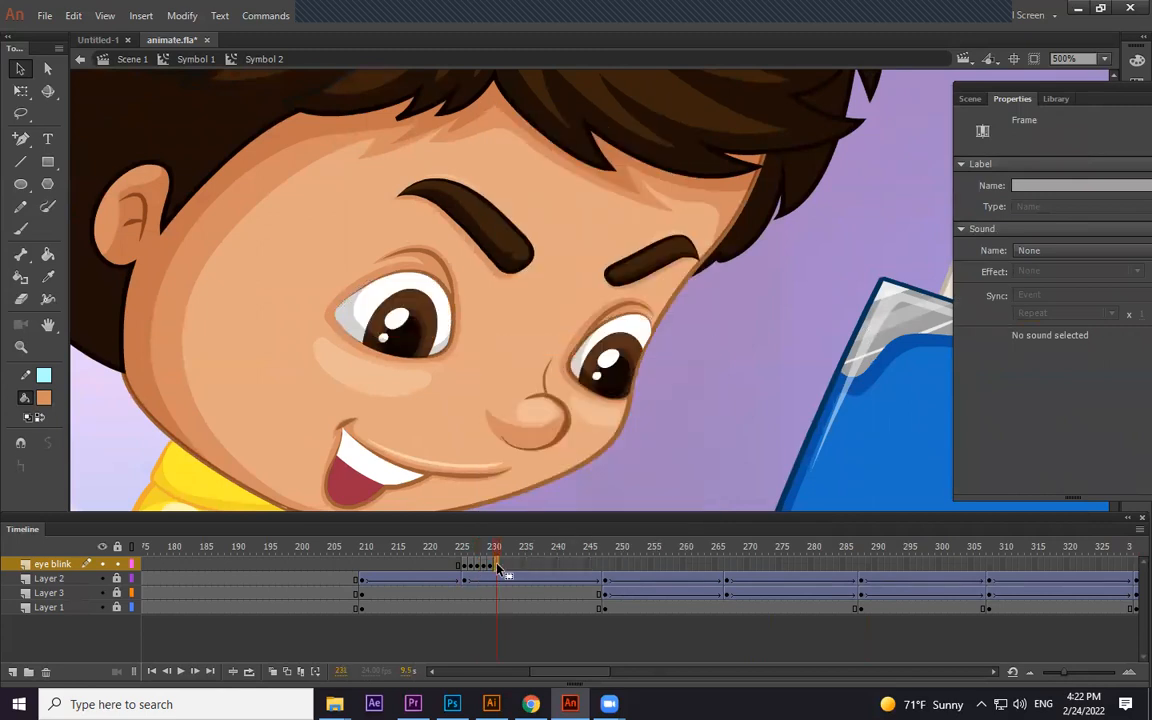
pyautogui.rightClick(497, 567)
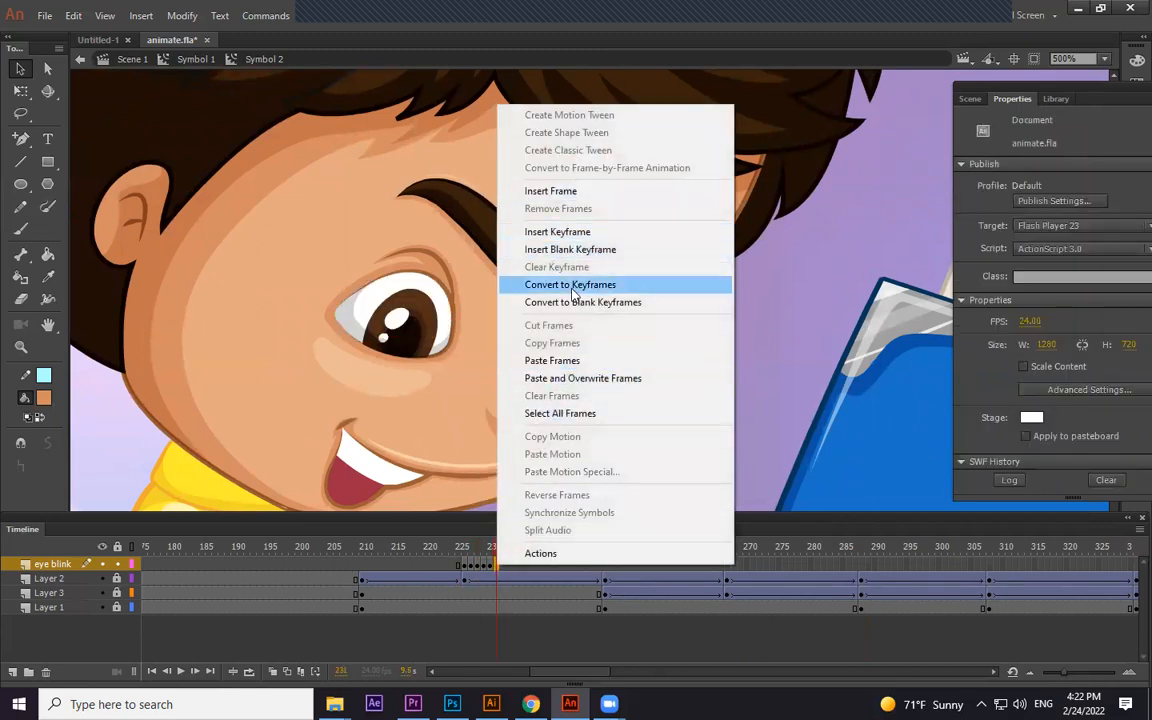
# Copy the half-closed eyelid keyframe at frame 229 of the eye blink layer and paste it at frame 231
pyautogui.click(481, 569)
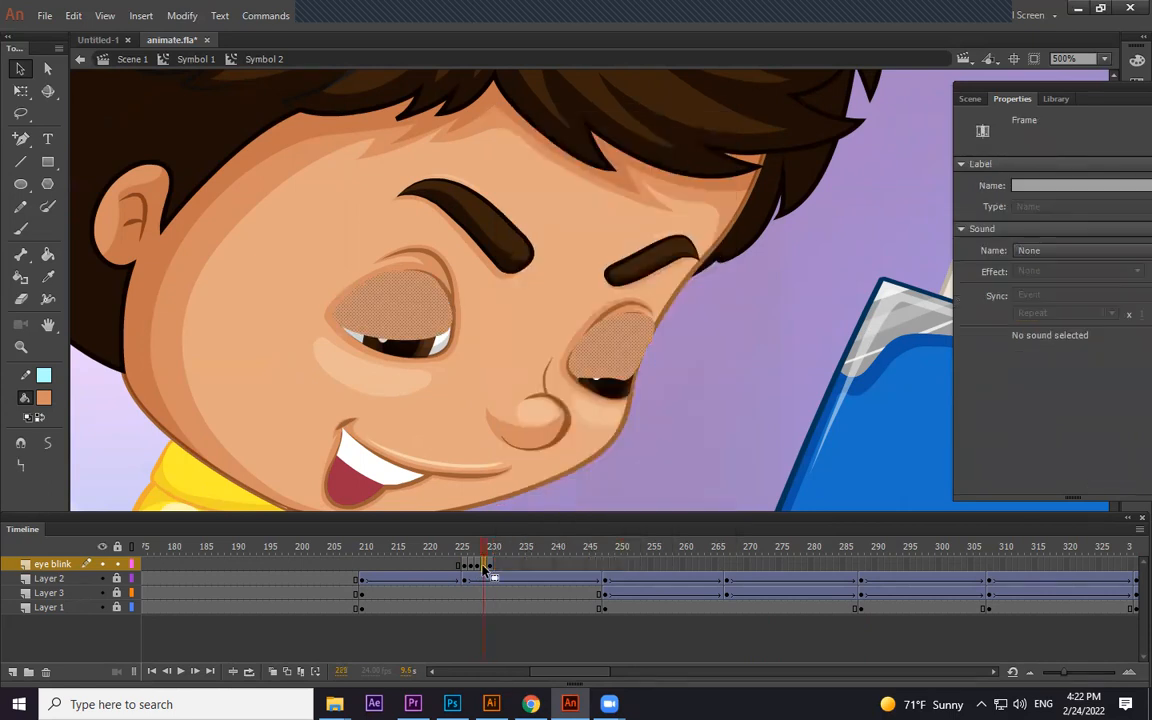
pyautogui.rightClick(481, 567)
pyautogui.click(545, 341)
pyautogui.click(500, 566)
pyautogui.rightClick(500, 566)
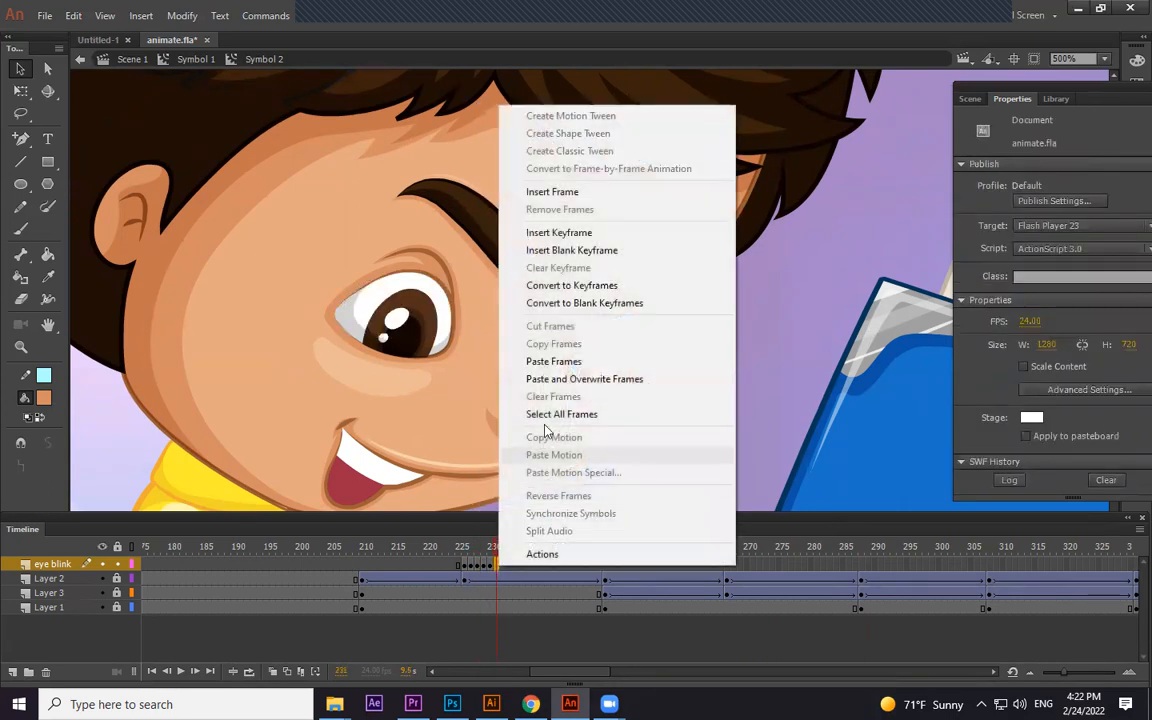
pyautogui.click(545, 362)
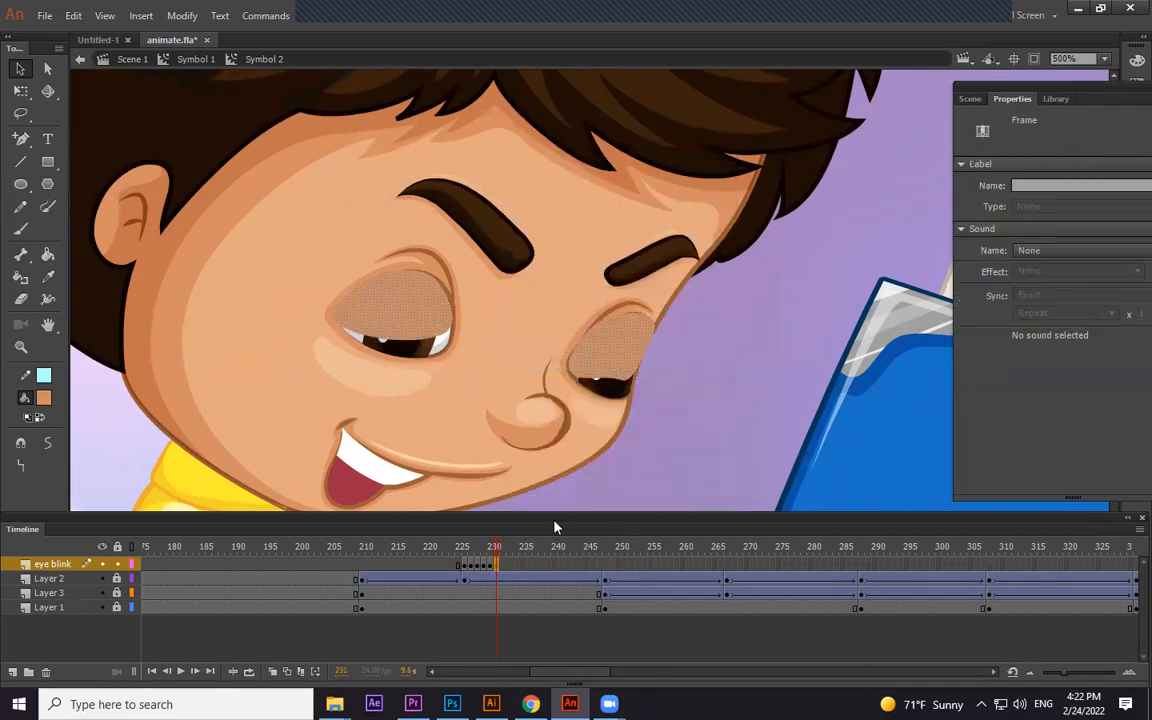
# Play the timeline from about frame 222 to preview the blink
pyautogui.click(501, 567)
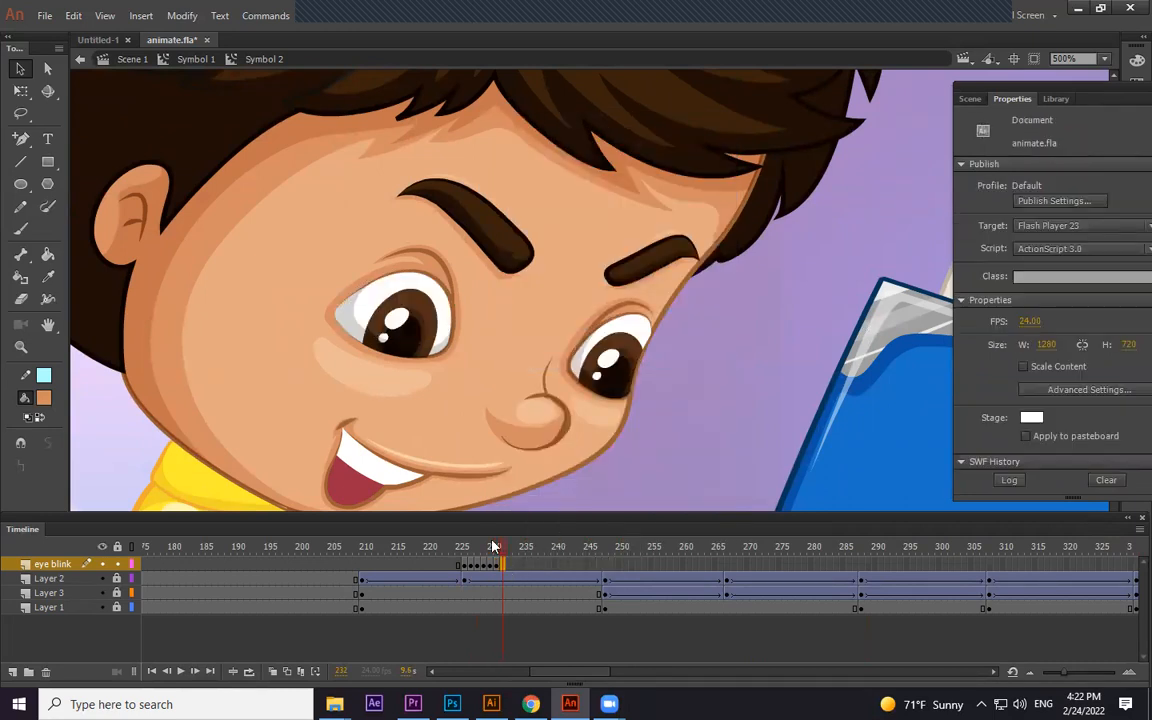
pyautogui.moveTo(502, 547); pyautogui.dragTo(442, 545)
pyautogui.press('Return')
pyautogui.press('Return')
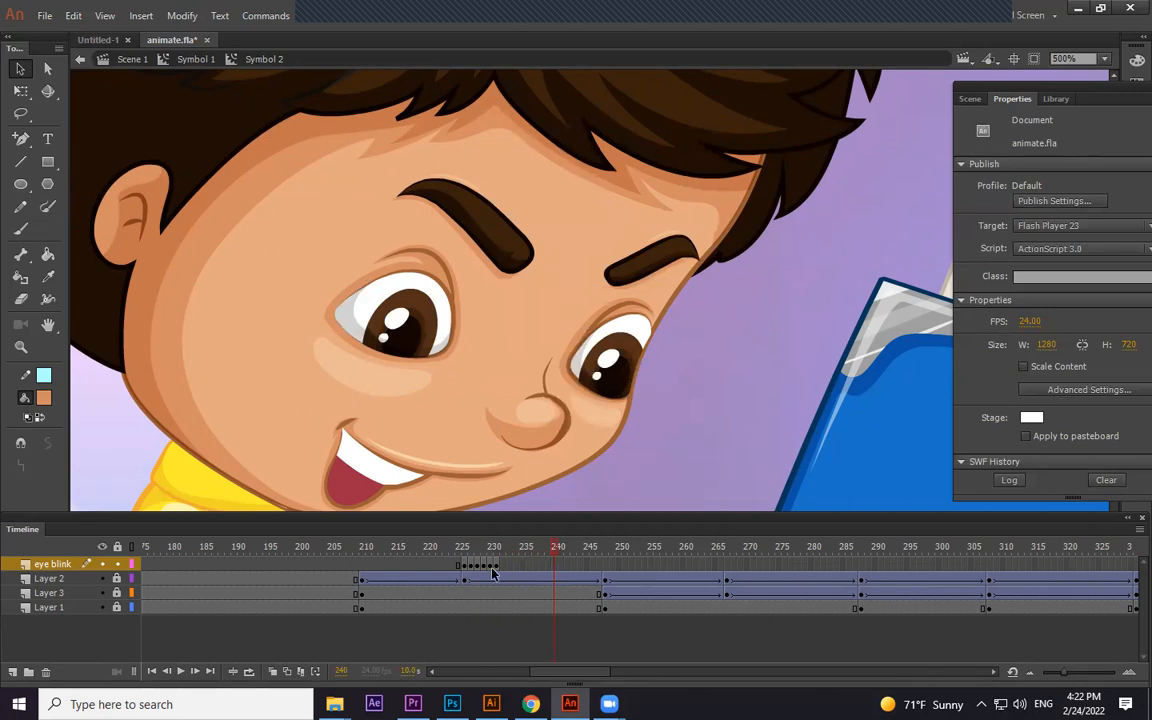
# Copy the blink frames 226 to 231 on the eye blink layer and paste them at frame 308
pyautogui.moveTo(465, 566); pyautogui.dragTo(497, 566)
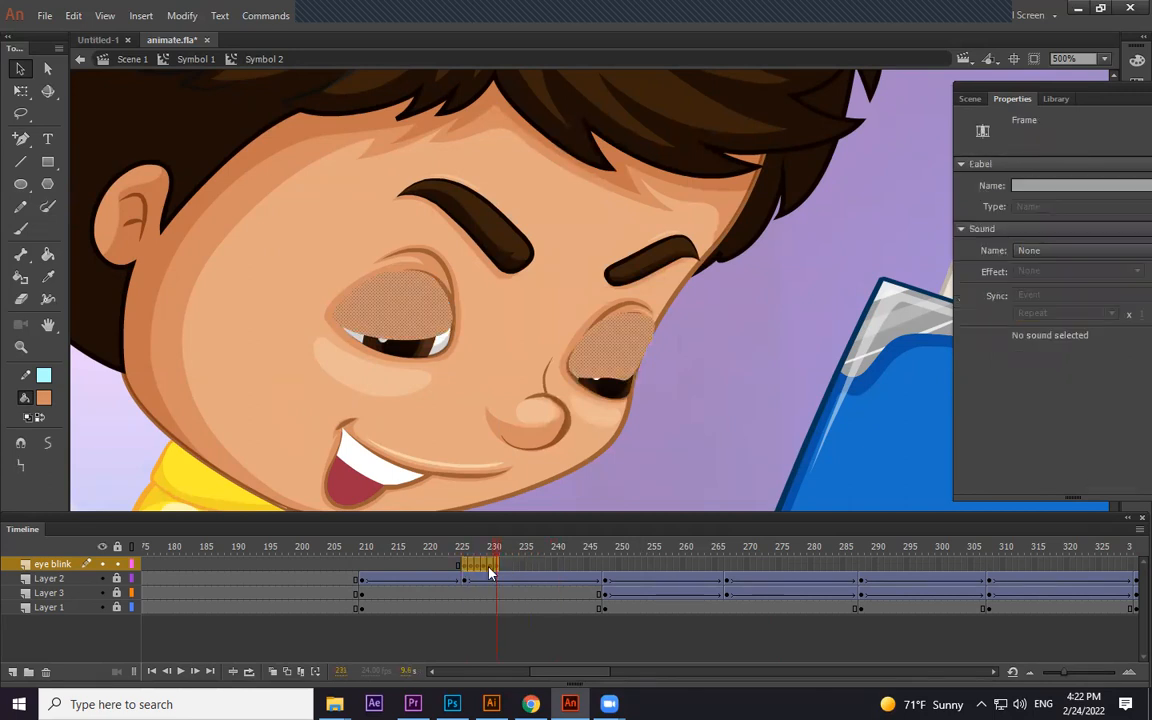
pyautogui.rightClick(497, 566)
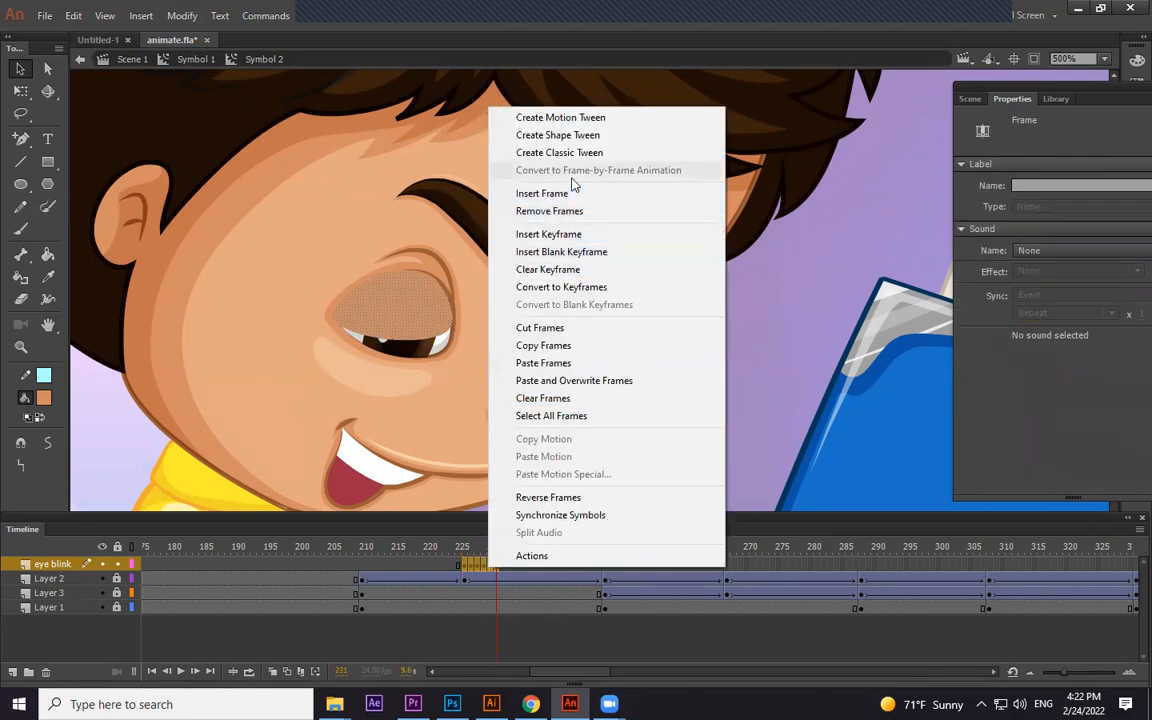
pyautogui.click(543, 345)
pyautogui.press('Return')
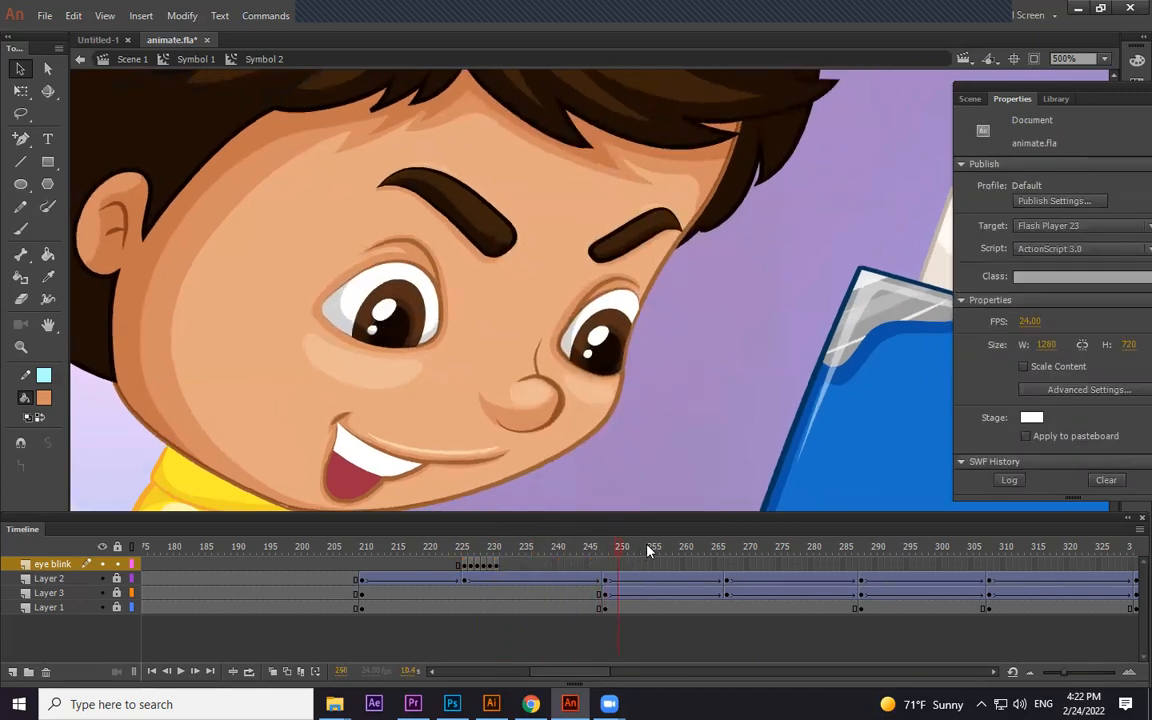
pyautogui.moveTo(812, 553); pyautogui.dragTo(988, 565)
pyautogui.rightClick(988, 566)
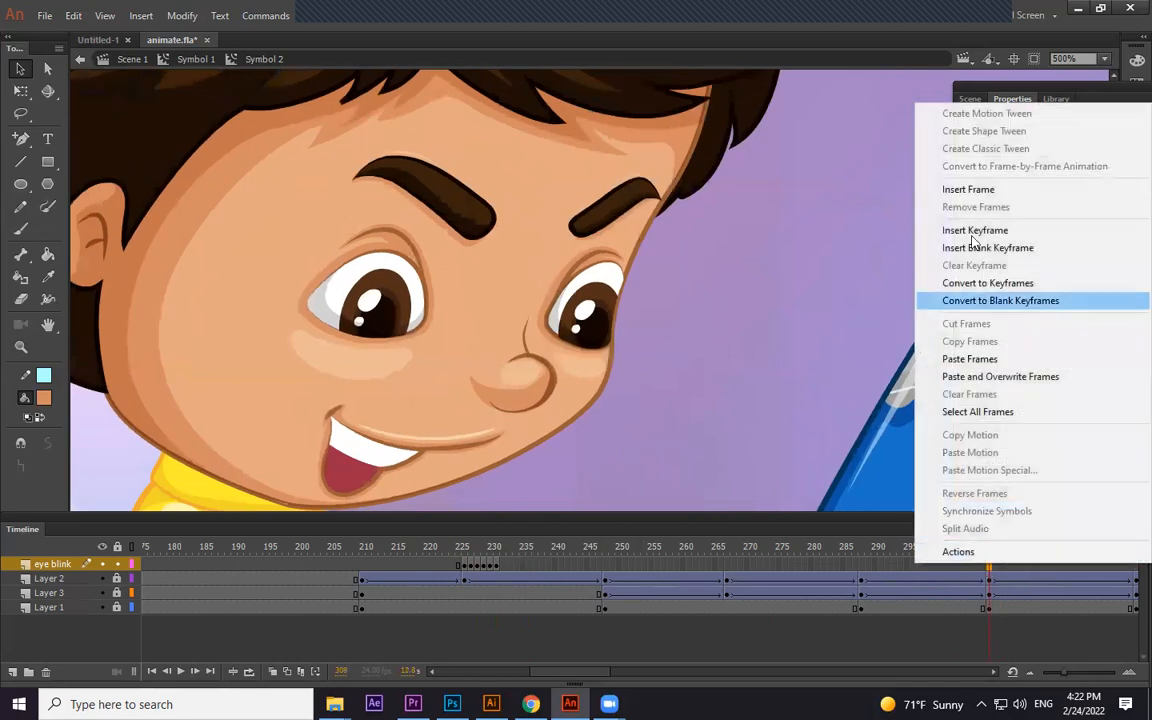
pyautogui.click(980, 359)
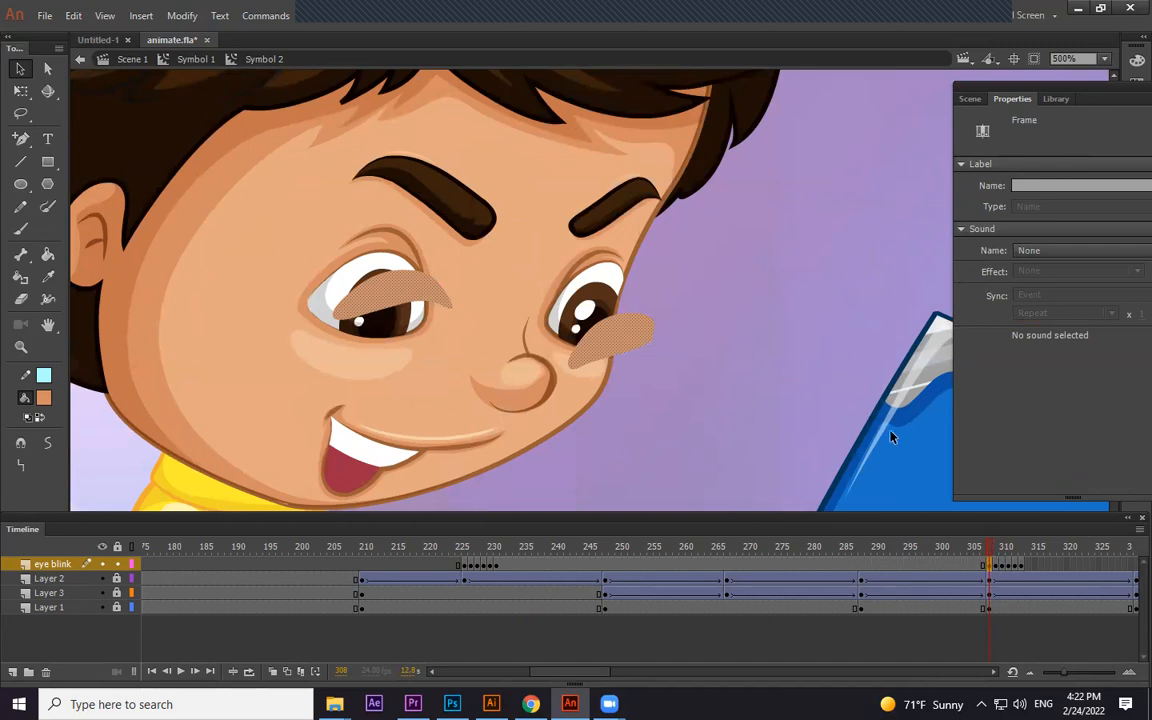
# At frame 308, move both pasted eyelids onto the upper parts of the boy's two eyes
pyautogui.click(991, 547)
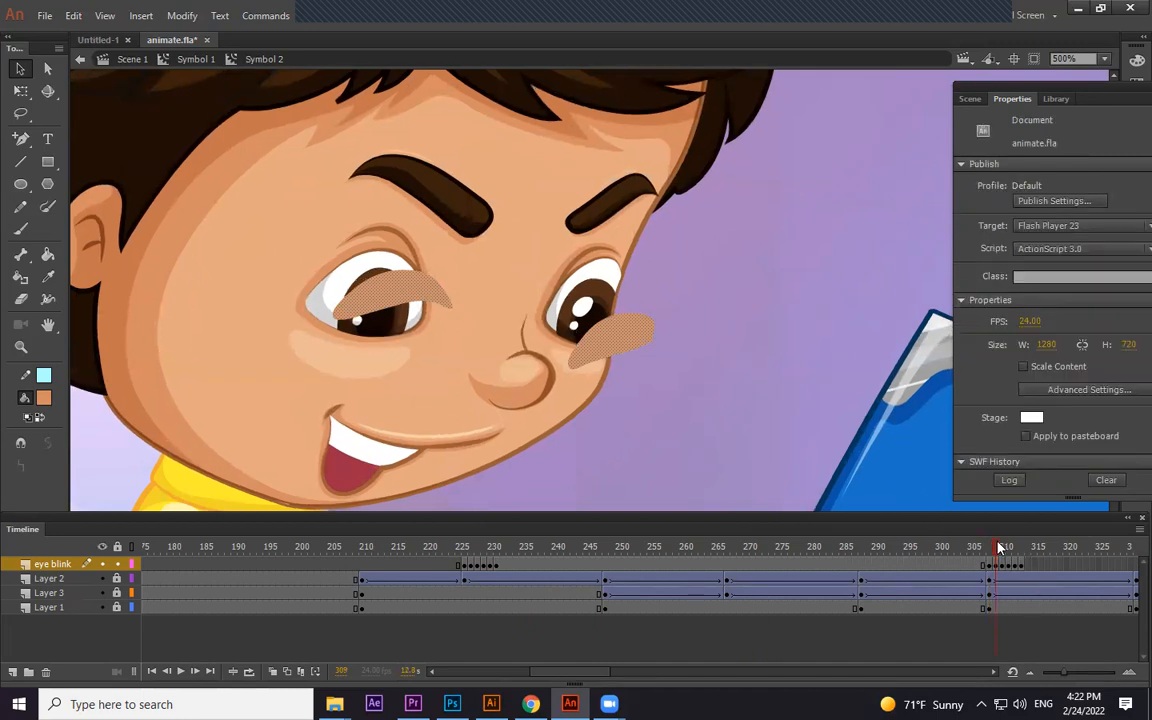
pyautogui.moveTo(990, 547); pyautogui.dragTo(991, 549)
pyautogui.click(991, 566)
pyautogui.click(655, 400)
pyautogui.click(346, 254)
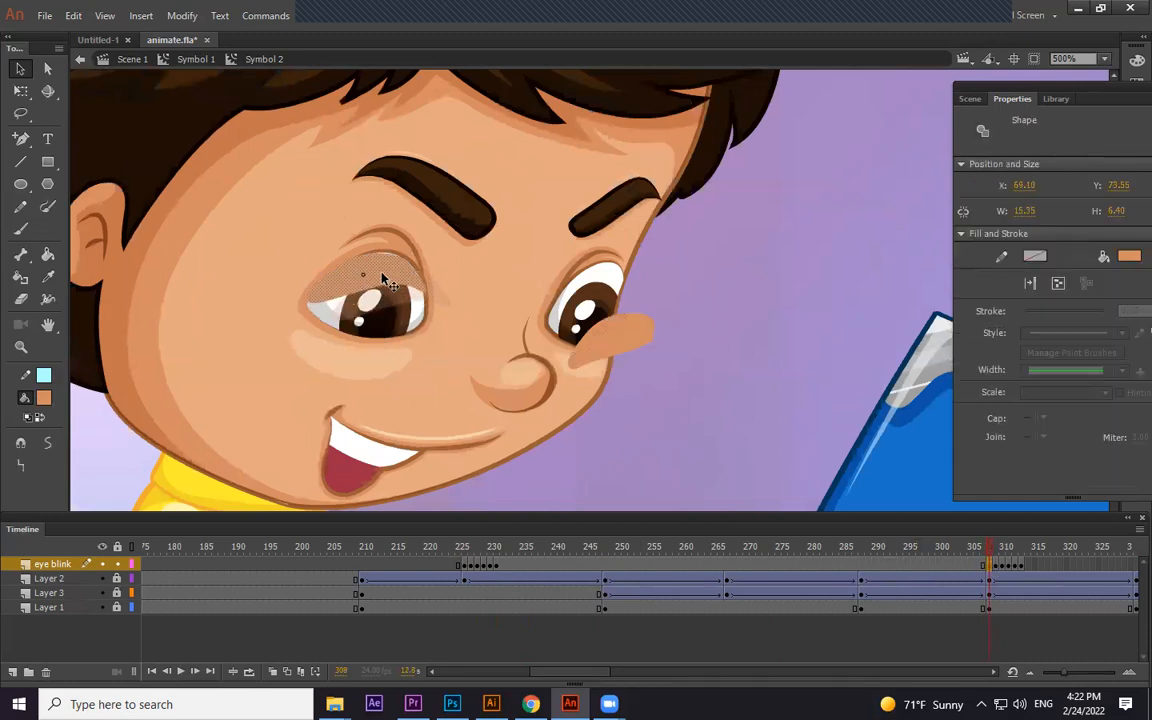
pyautogui.moveTo(635, 330); pyautogui.dragTo(600, 278)
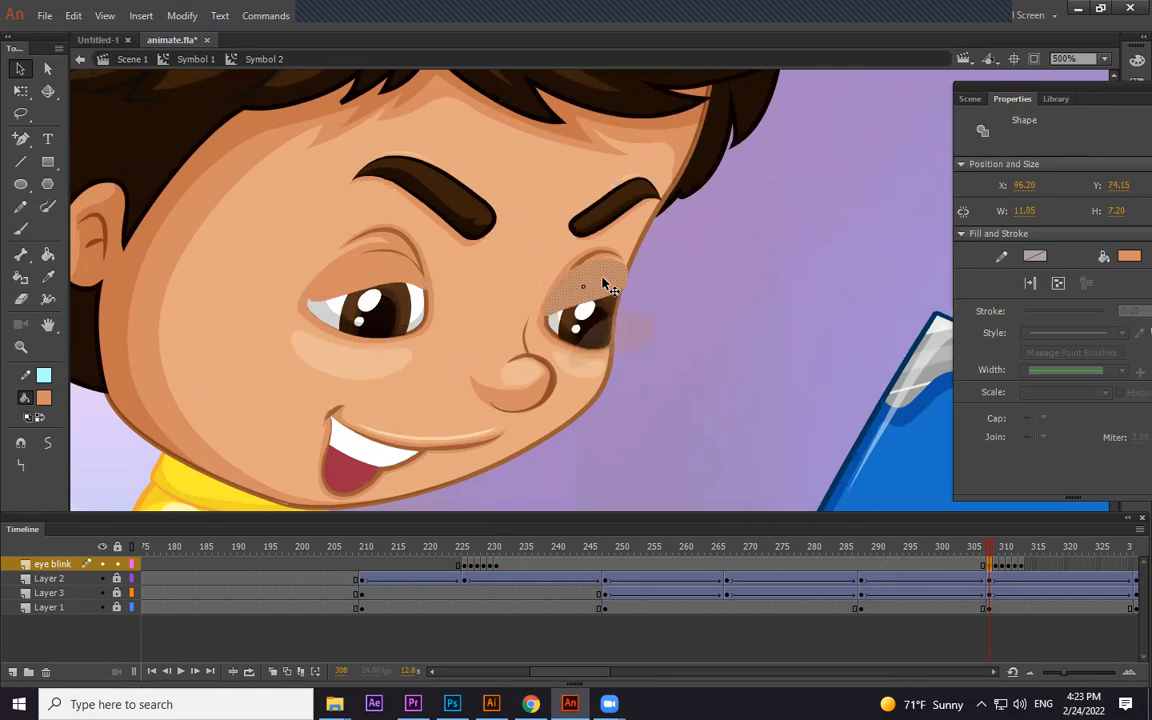
# At frame 309, move both eyelids onto the eyes and adjust the farther one to the face outline
pyautogui.click(997, 566)
pyautogui.click(418, 318)
pyautogui.moveTo(393, 292); pyautogui.dragTo(386, 272)
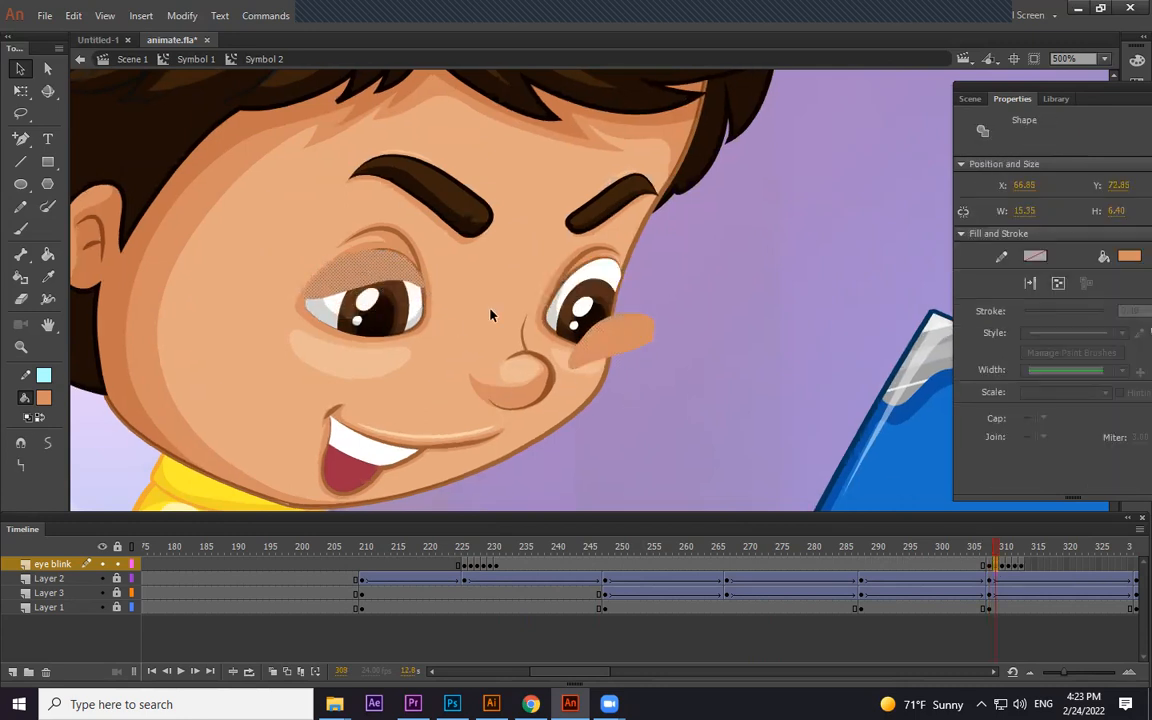
pyautogui.moveTo(640, 350); pyautogui.dragTo(603, 288)
pyautogui.click(631, 294)
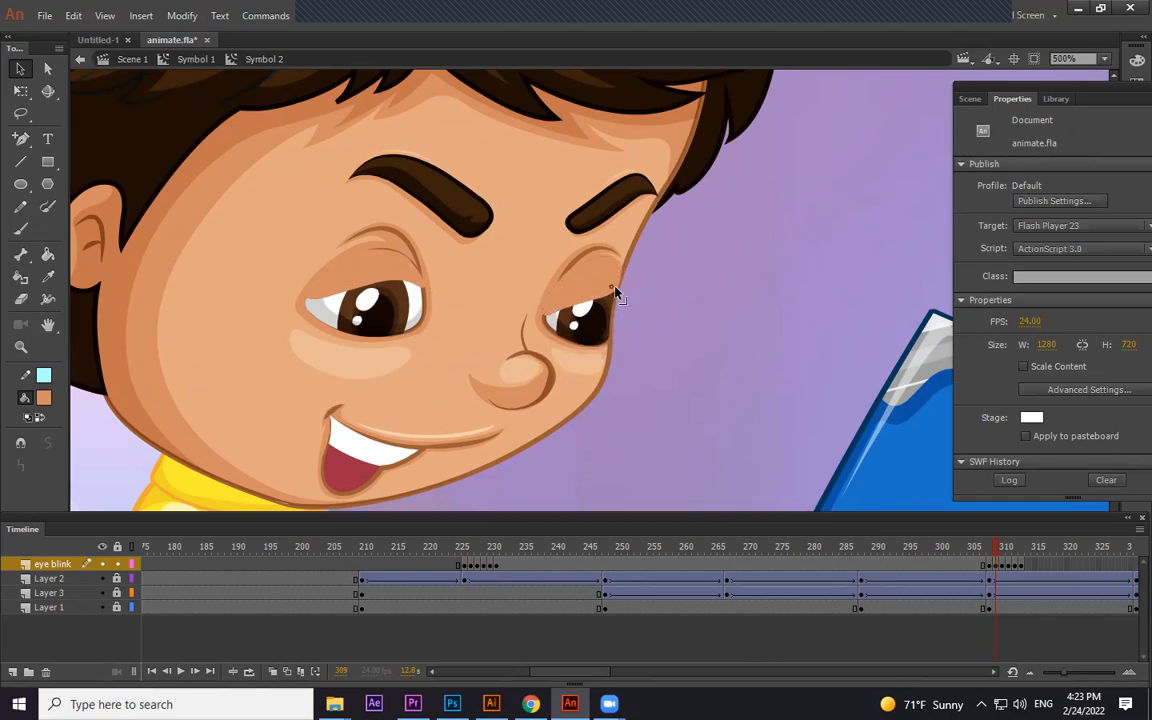
# At frame 310, move both half-closed eyelids onto the eyes and refine their edges to match the eye shapes
pyautogui.click(1003, 567)
pyautogui.click(737, 373)
pyautogui.moveTo(400, 299); pyautogui.dragTo(373, 277)
pyautogui.click(446, 313)
pyautogui.moveTo(626, 345); pyautogui.dragTo(594, 288)
pyautogui.click(548, 311)
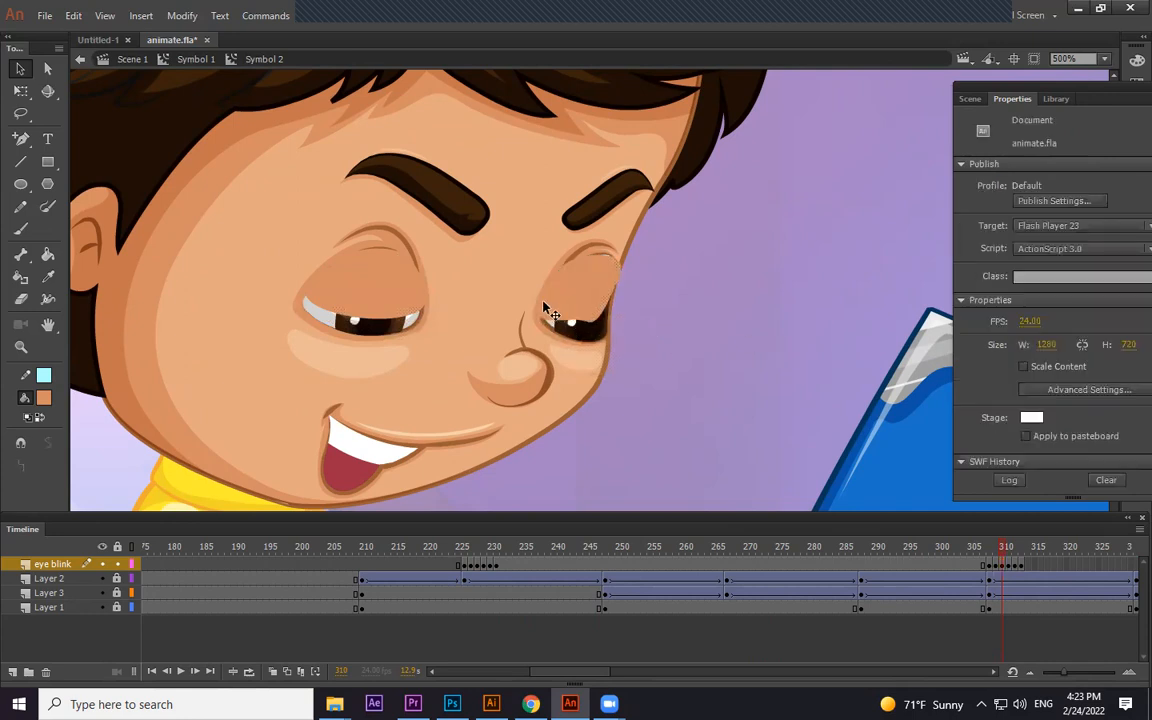
pyautogui.moveTo(540, 303); pyautogui.dragTo(573, 272)
# At frame 311, move the farther eyelid onto the boy's farther eye and adjust its edge to the eye shape
pyautogui.click(1010, 567)
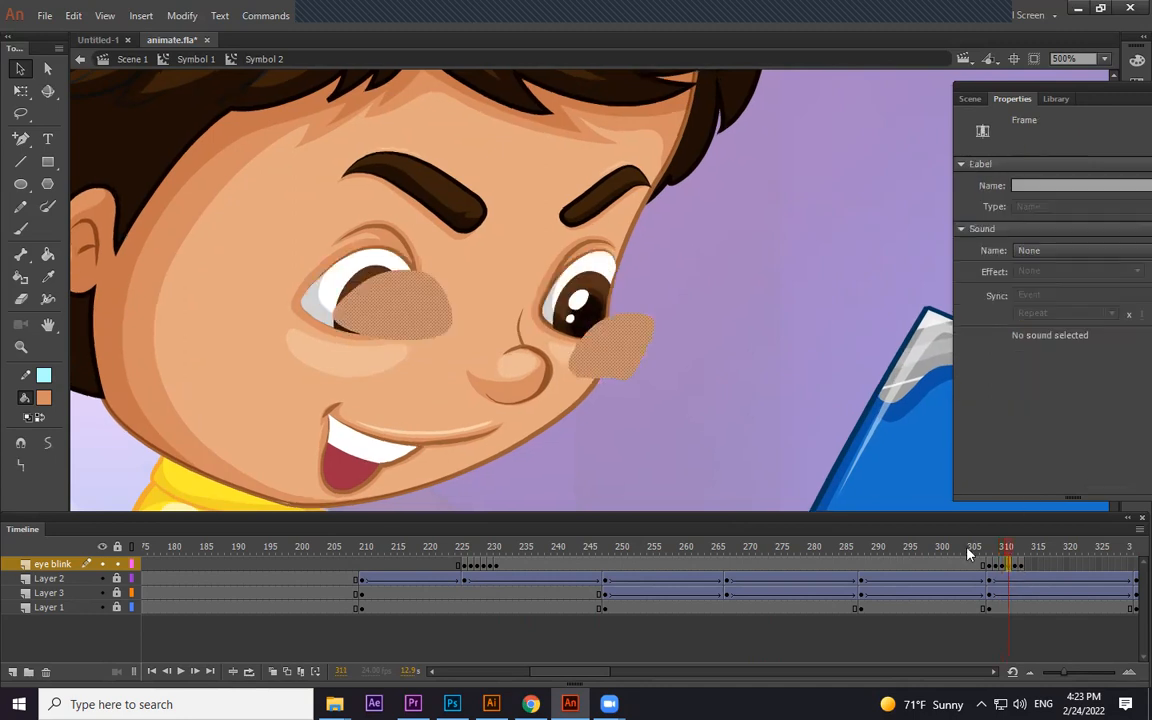
pyautogui.click(735, 321)
pyautogui.click(595, 280)
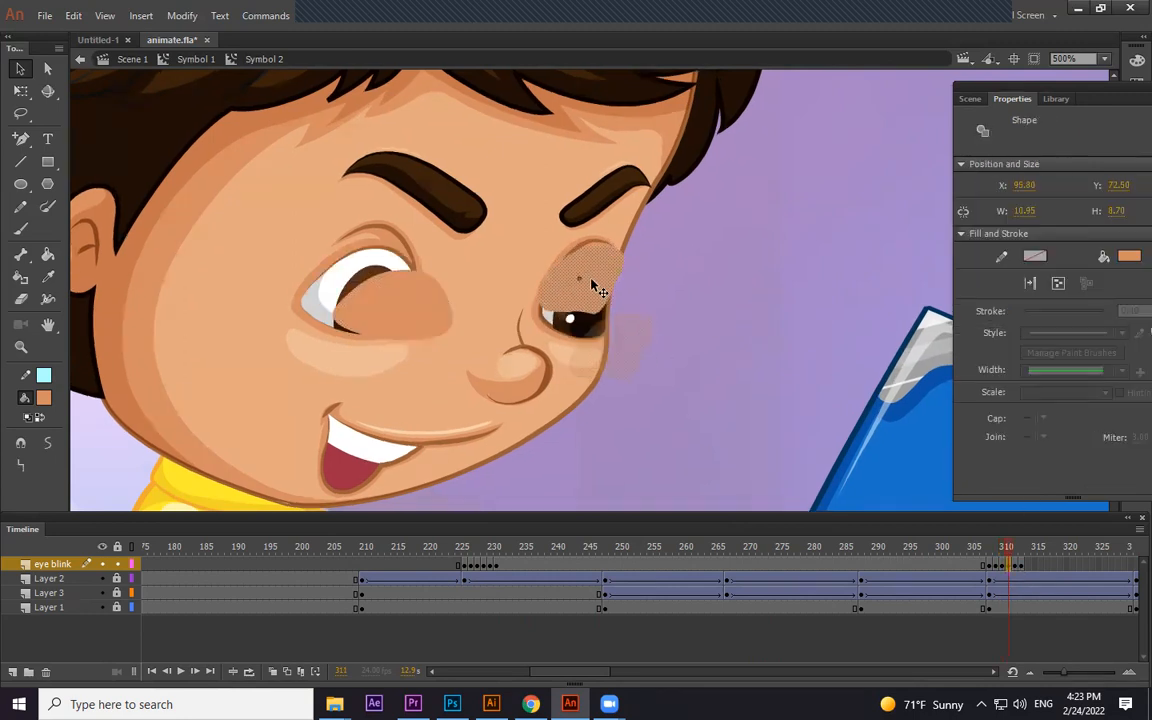
pyautogui.click(680, 305)
pyautogui.moveTo(532, 297)
pyautogui.mouseDown()
pyautogui.moveTo(550, 301)
pyautogui.moveTo(544, 310)
pyautogui.mouseUp()
pyautogui.click(713, 328)
pyautogui.hotkey('ctrl', 'z')
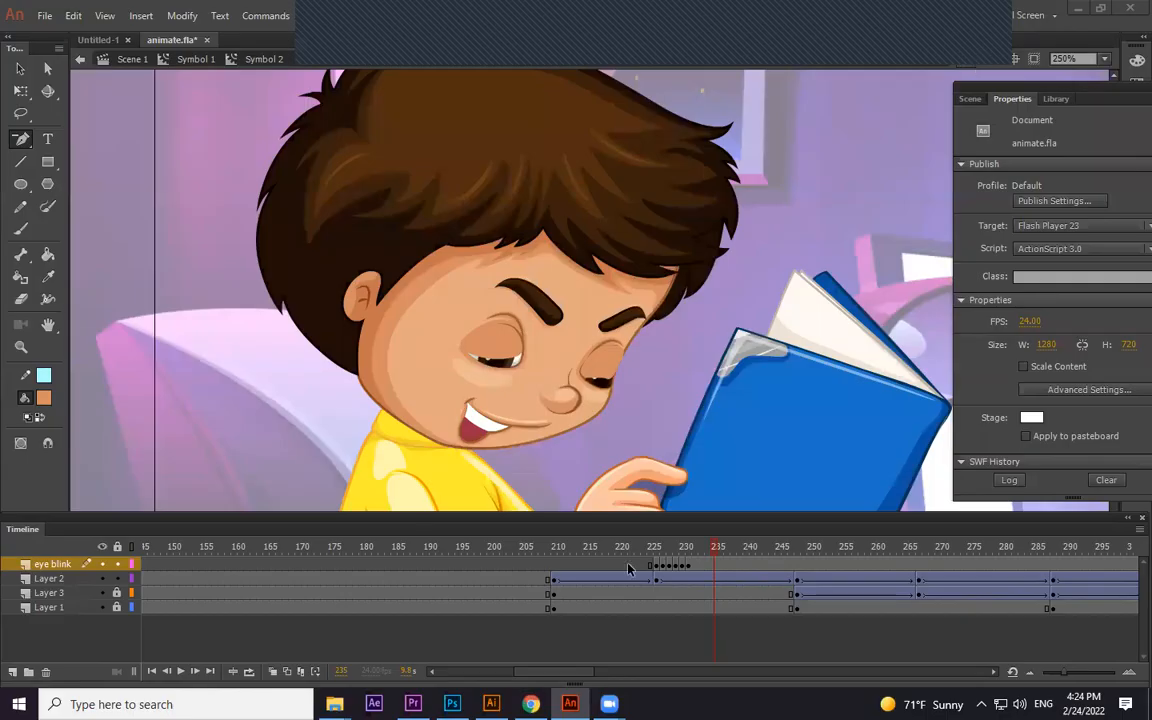
# Remove the frames on the eye blink layer from the first blink through the second blink and up to frame 356
pyautogui.moveTo(662, 554); pyautogui.dragTo(941, 566)
pyautogui.rightClick(941, 566)
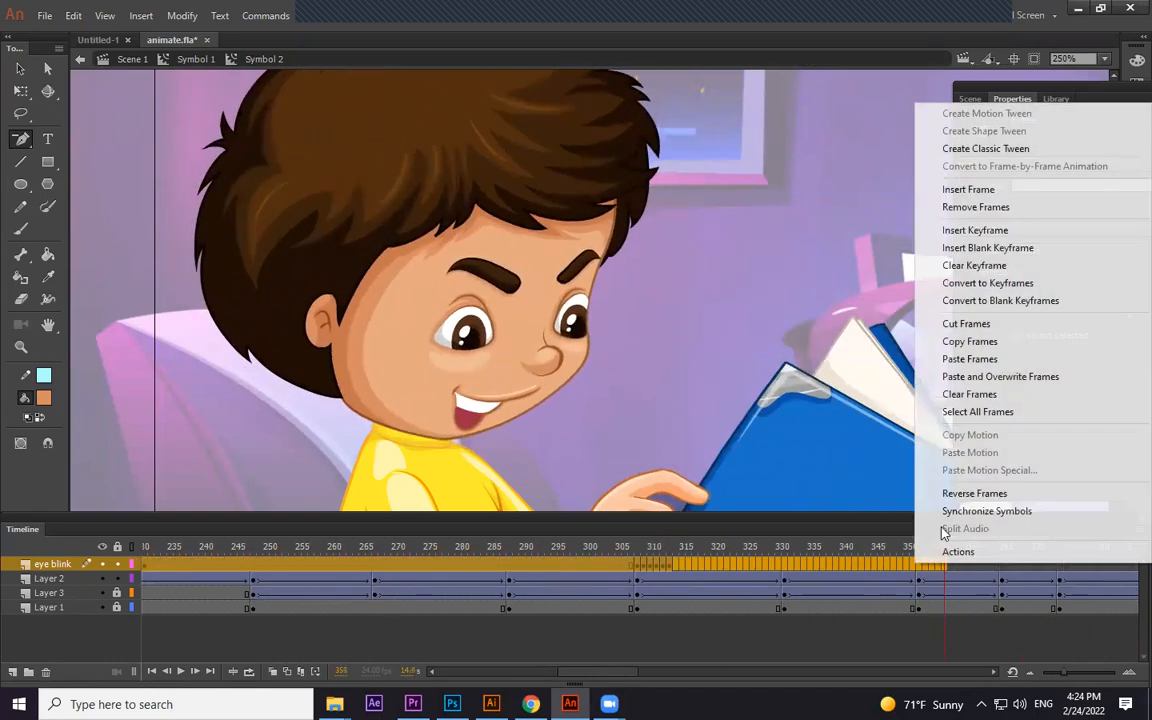
pyautogui.click(976, 207)
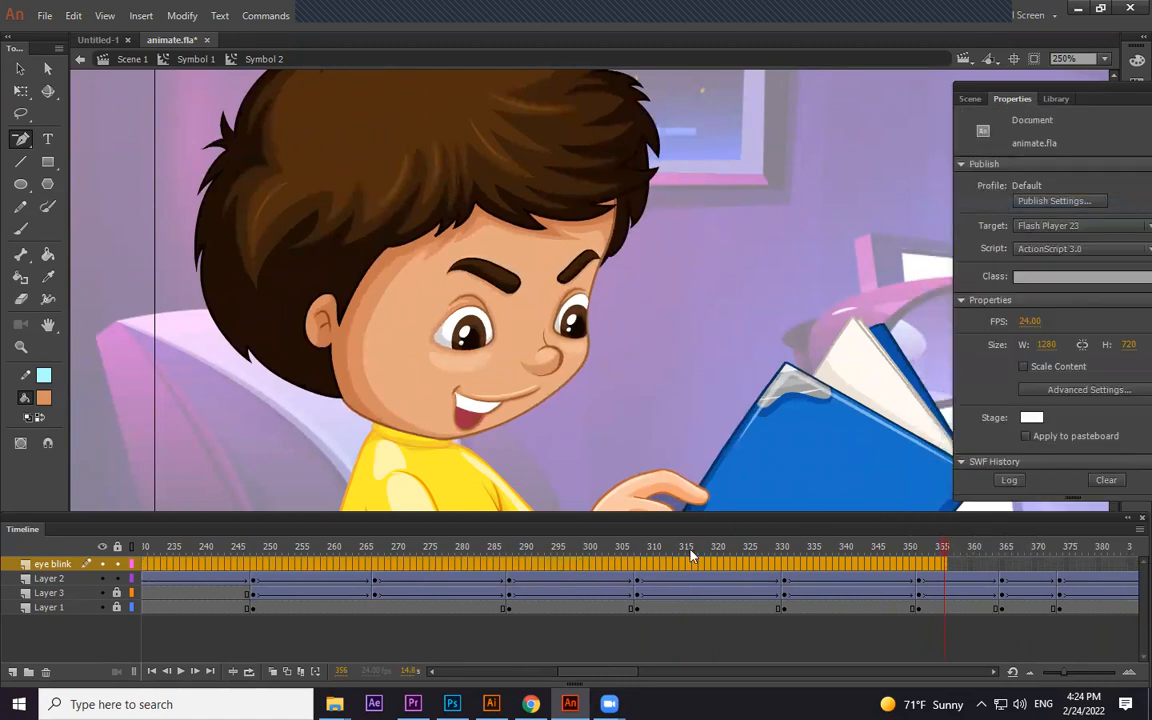
# Try to move the boy's head on Layer 2 at frame 1
pyautogui.moveTo(540, 557); pyautogui.dragTo(85, 576)
pyautogui.click(143, 580)
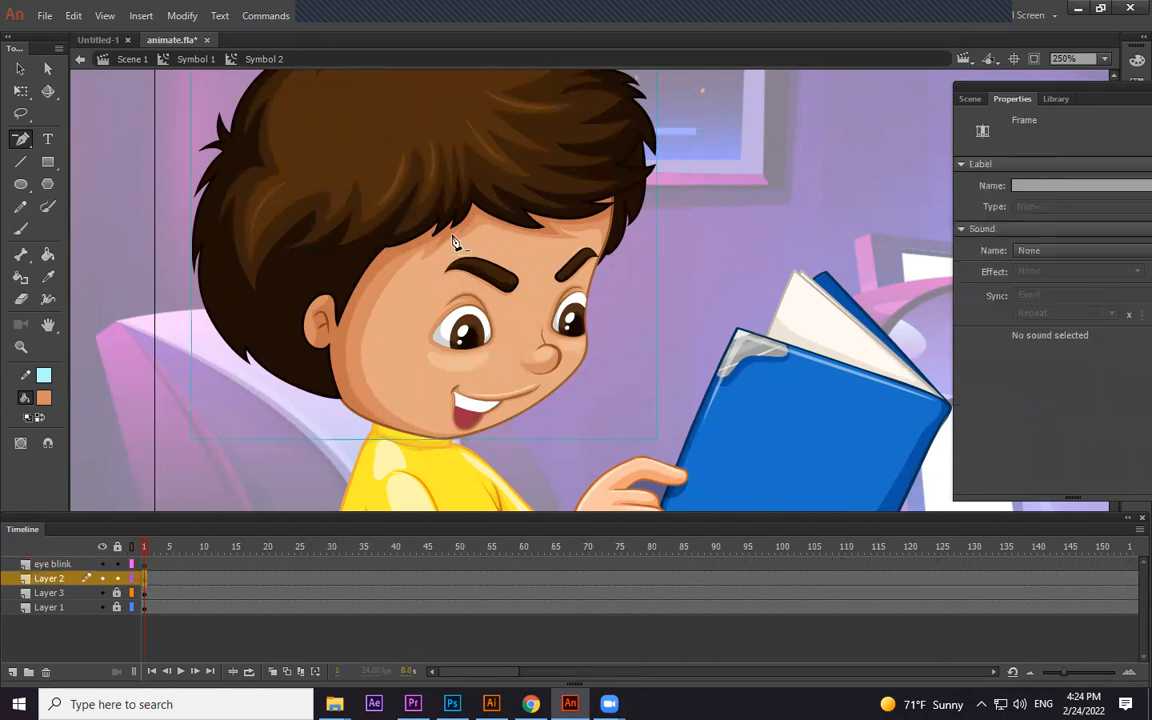
pyautogui.press('v')
pyautogui.moveTo(482, 272); pyautogui.dragTo(350, 202)
pyautogui.hotkey('ctrl', 'z')
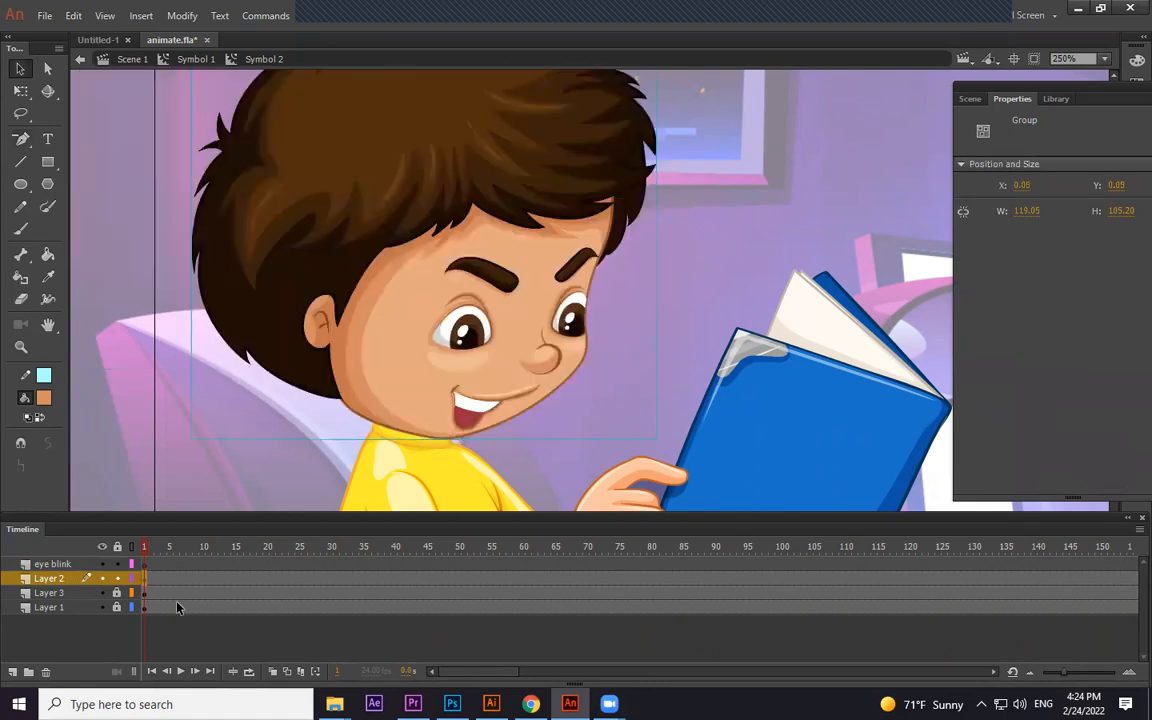
# Open the head group on Layer 2 at frame 1 to examine its contents, and return to Symbol 2
pyautogui.doubleClick(449, 256)
pyautogui.doubleClick(138, 354)
pyautogui.click(537, 292)
pyautogui.doubleClick(540, 295)
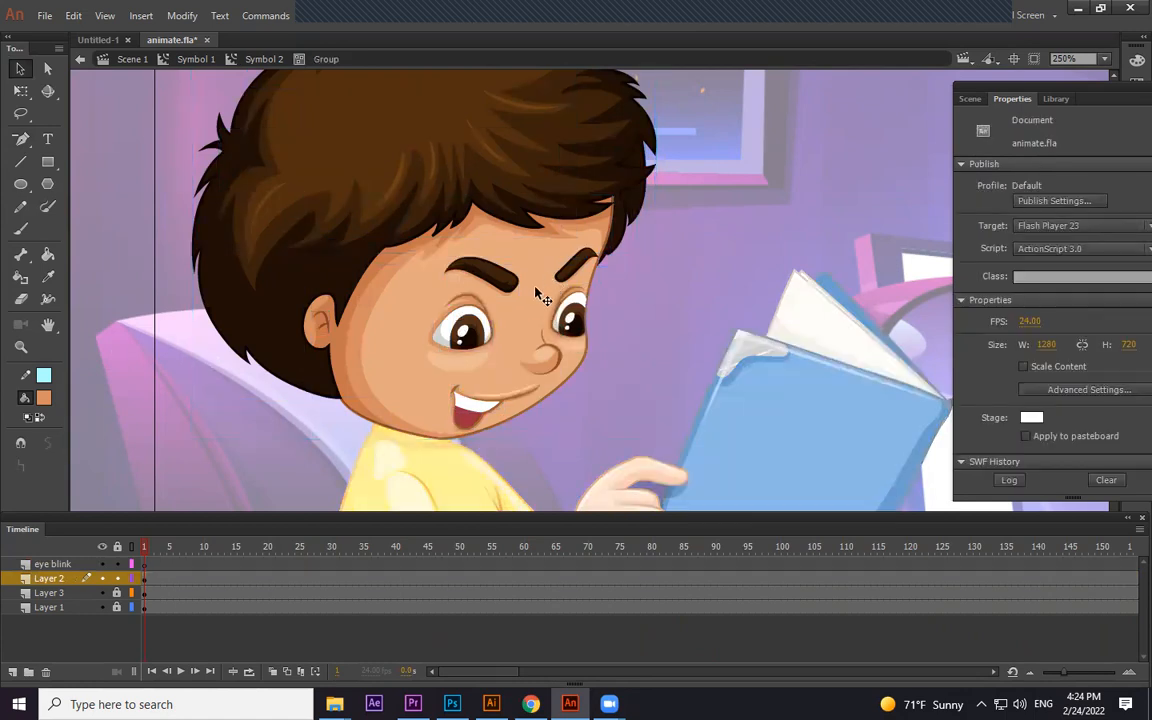
pyautogui.doubleClick(94, 313)
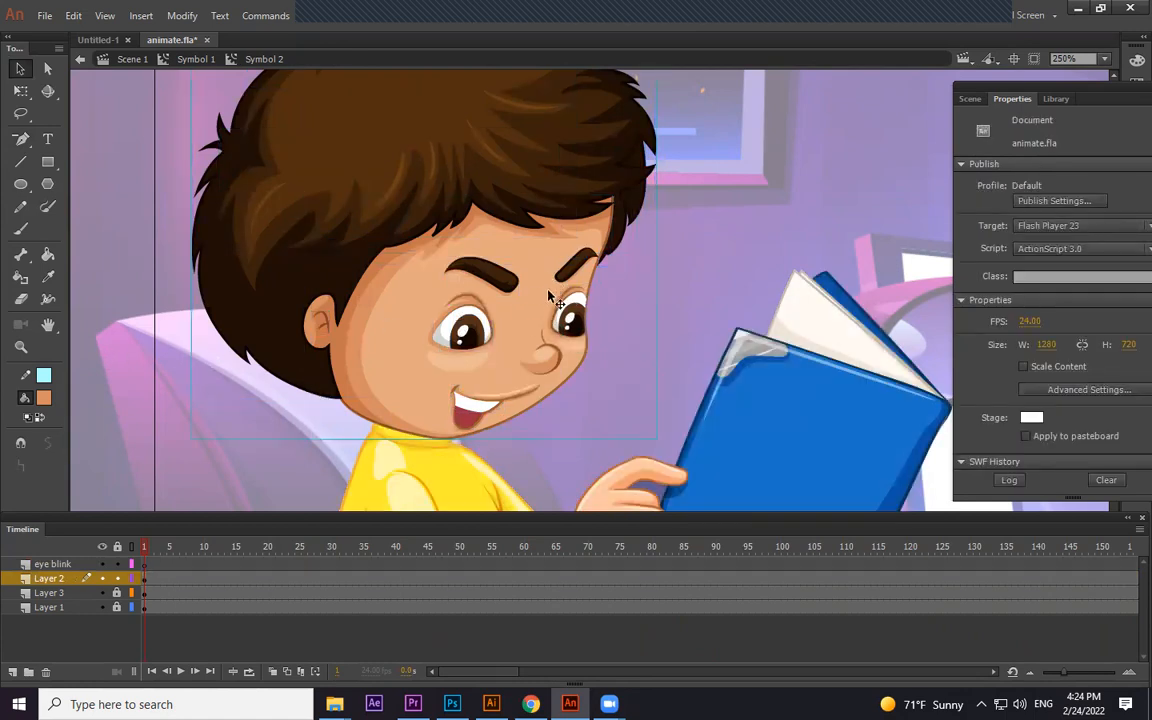
pyautogui.click(497, 338)
# Remove all Layer 2 frames after the first keyframe to clear the old head animation
pyautogui.click(154, 582)
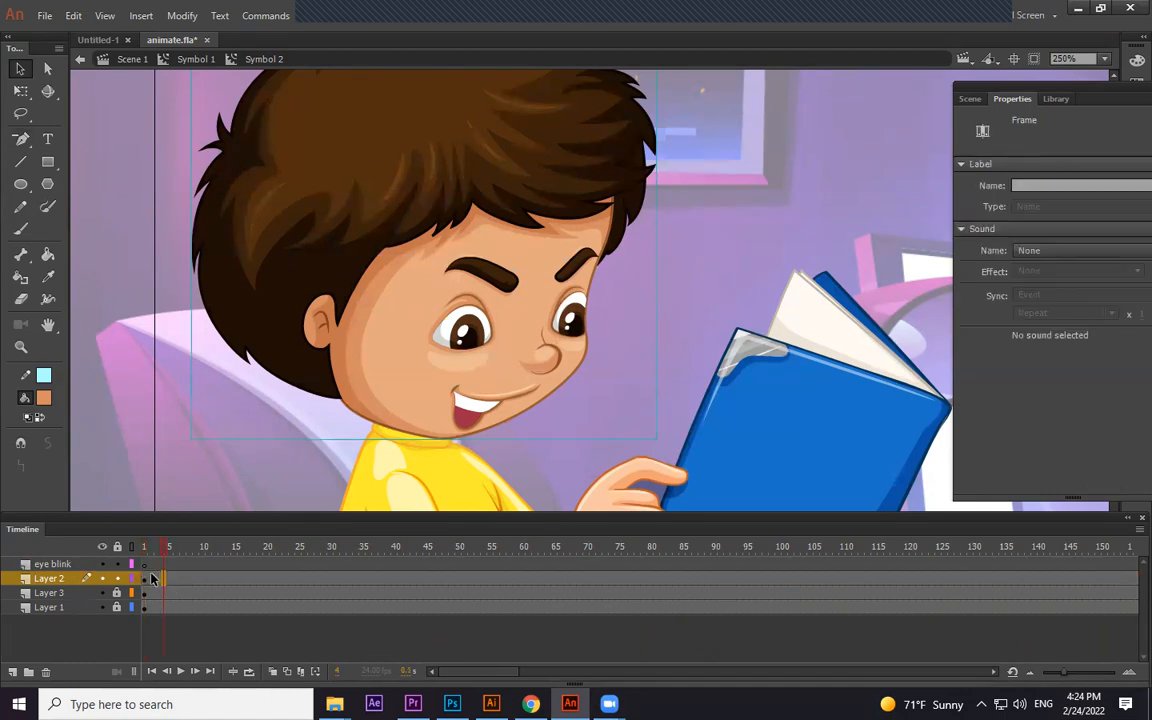
pyautogui.moveTo(154, 582); pyautogui.dragTo(262, 579)
pyautogui.moveTo(370, 579); pyautogui.dragTo(948, 584)
pyautogui.rightClick(948, 584)
pyautogui.click(962, 221)
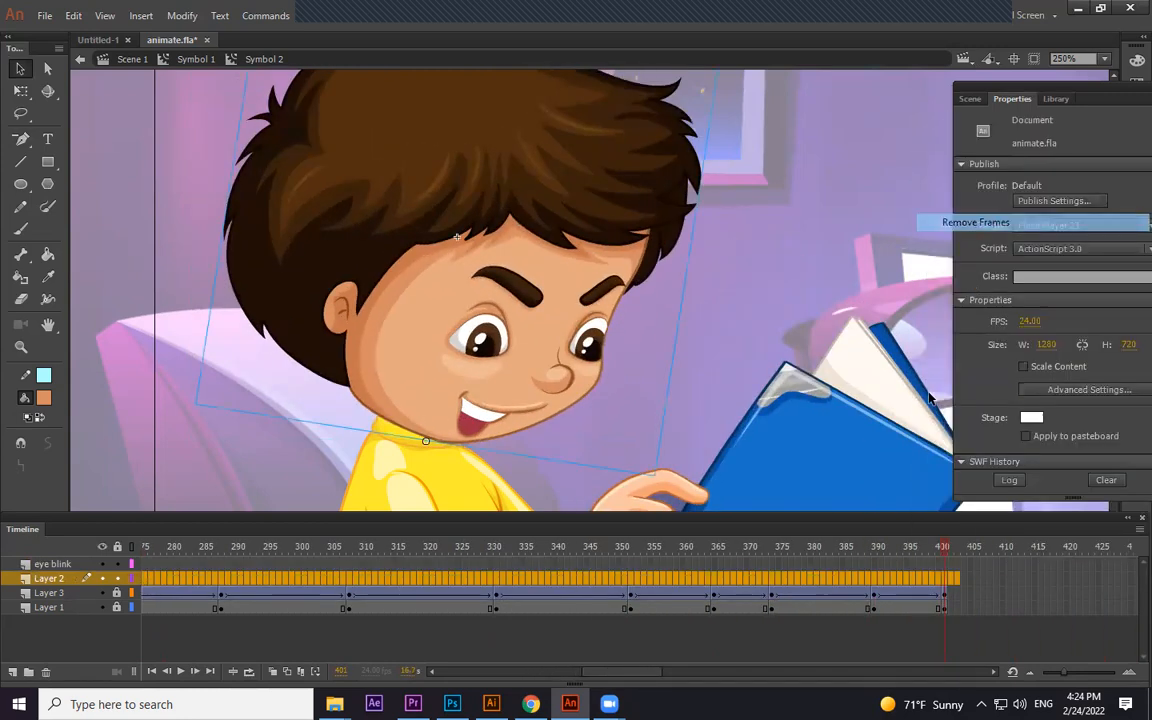
# Convert the boy's head group on Layer 2 at frame 1 into a movie clip symbol named head
pyautogui.moveTo(158, 550); pyautogui.dragTo(3, 569)
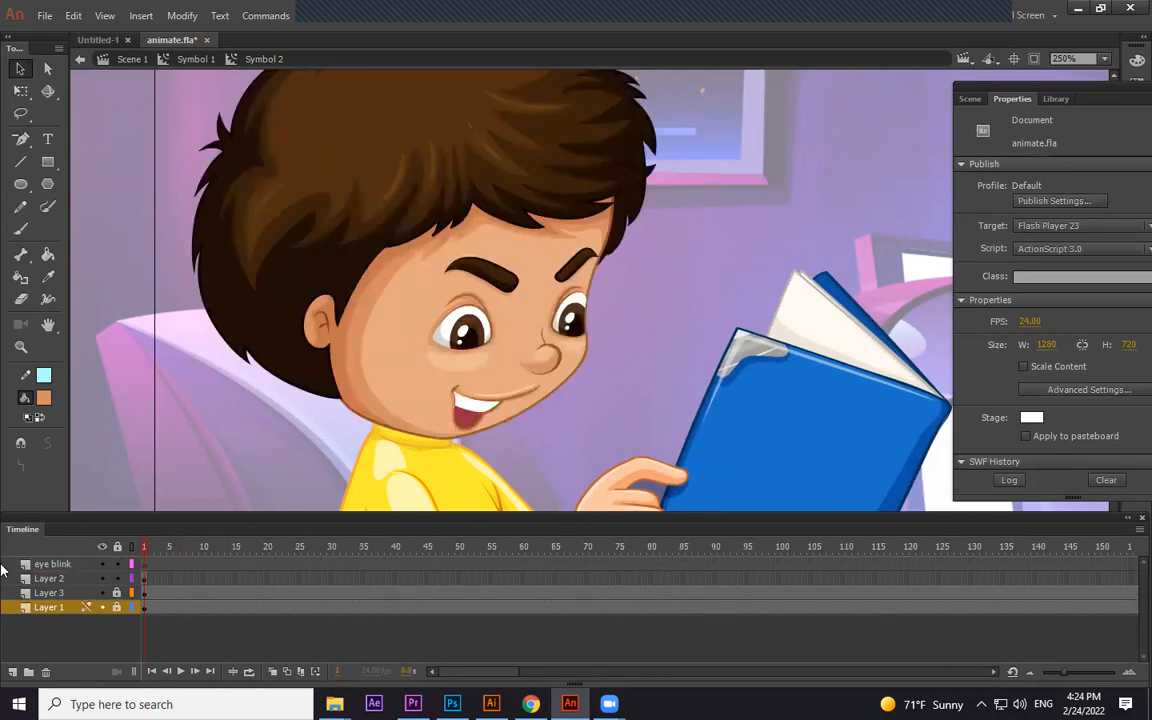
pyautogui.click(145, 579)
pyautogui.click(528, 278)
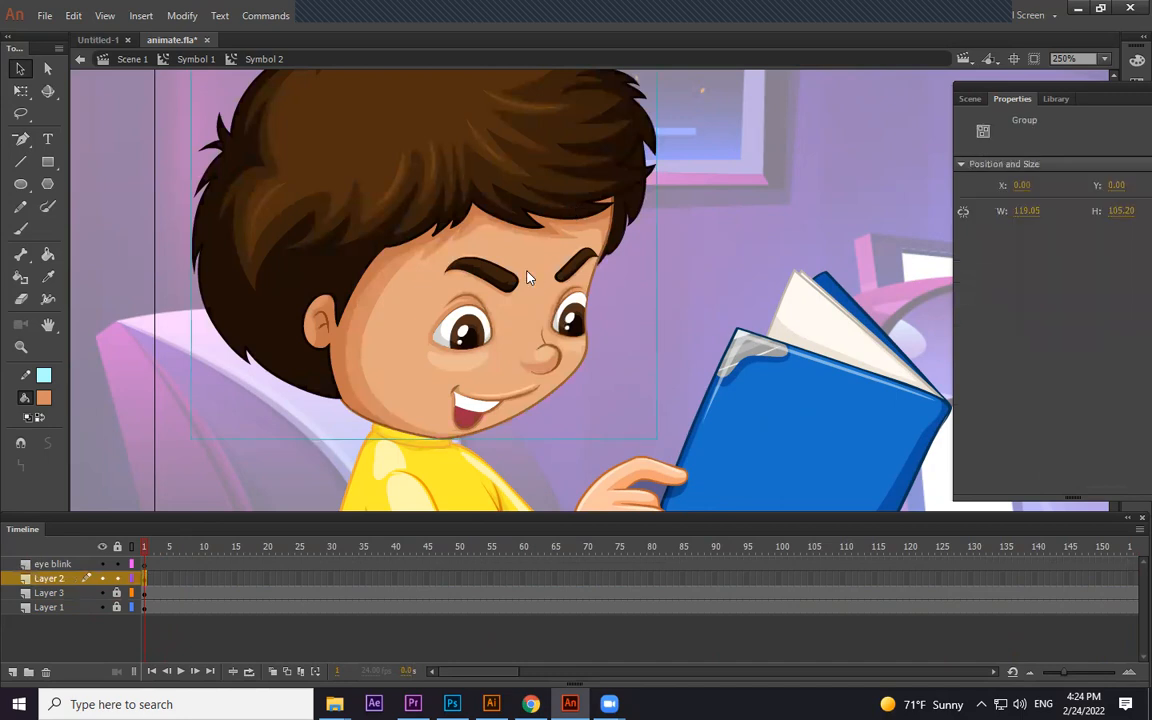
pyautogui.press('F8')
pyautogui.write('head')
pyautogui.click(598, 210)
# Extend the head on Layer 2 to a new keyframe at frame 210 and play the timeline
pyautogui.moveTo(983, 585)
pyautogui.mouseDown()
pyautogui.moveTo(1130, 585)
pyautogui.moveTo(1003, 588)
pyautogui.mouseUp()
pyautogui.click(1000, 582)
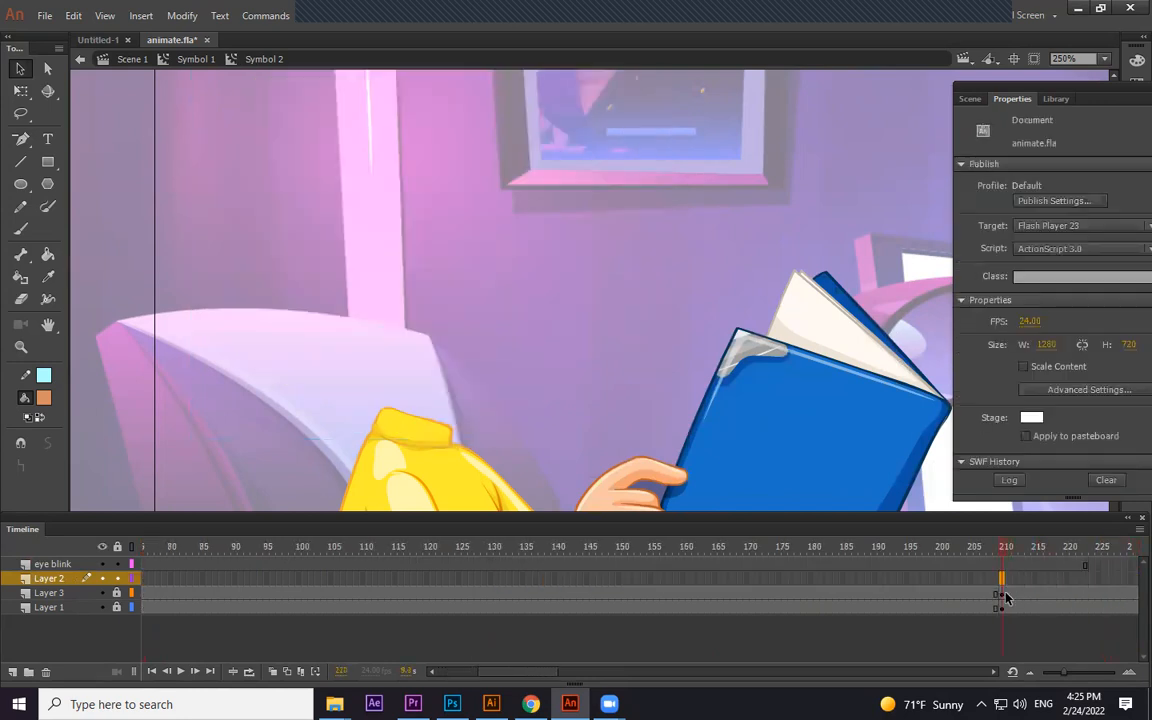
pyautogui.press('F6')
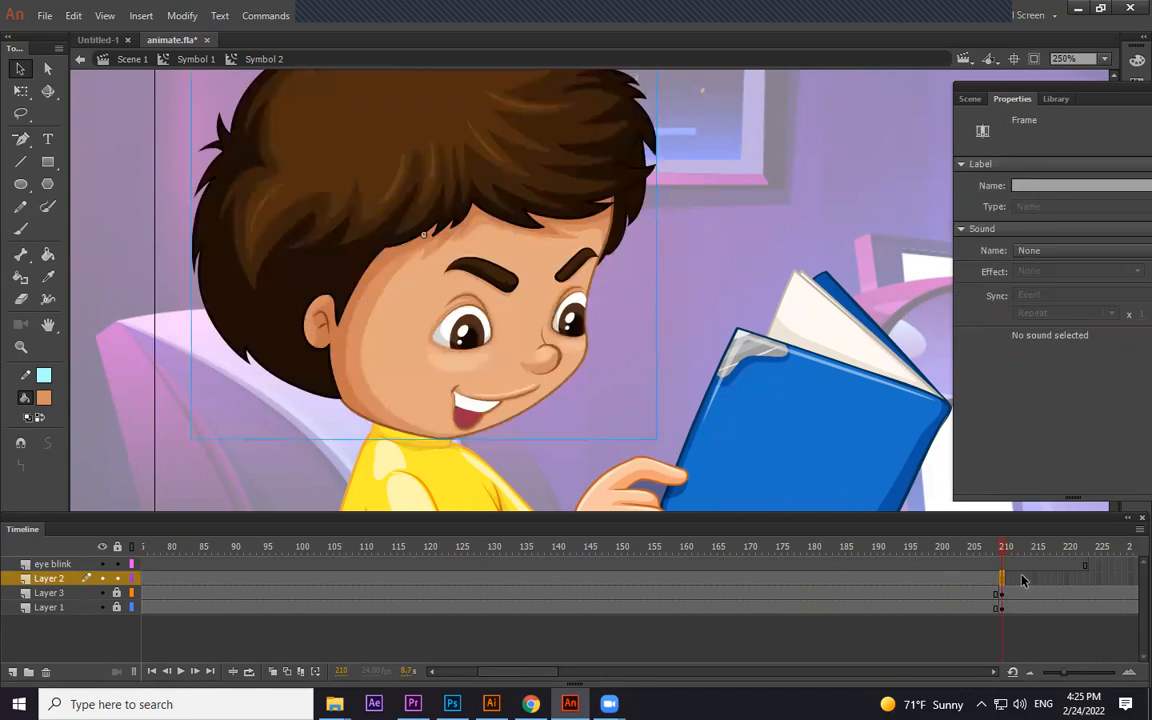
pyautogui.press('F6')
pyautogui.press('Return')
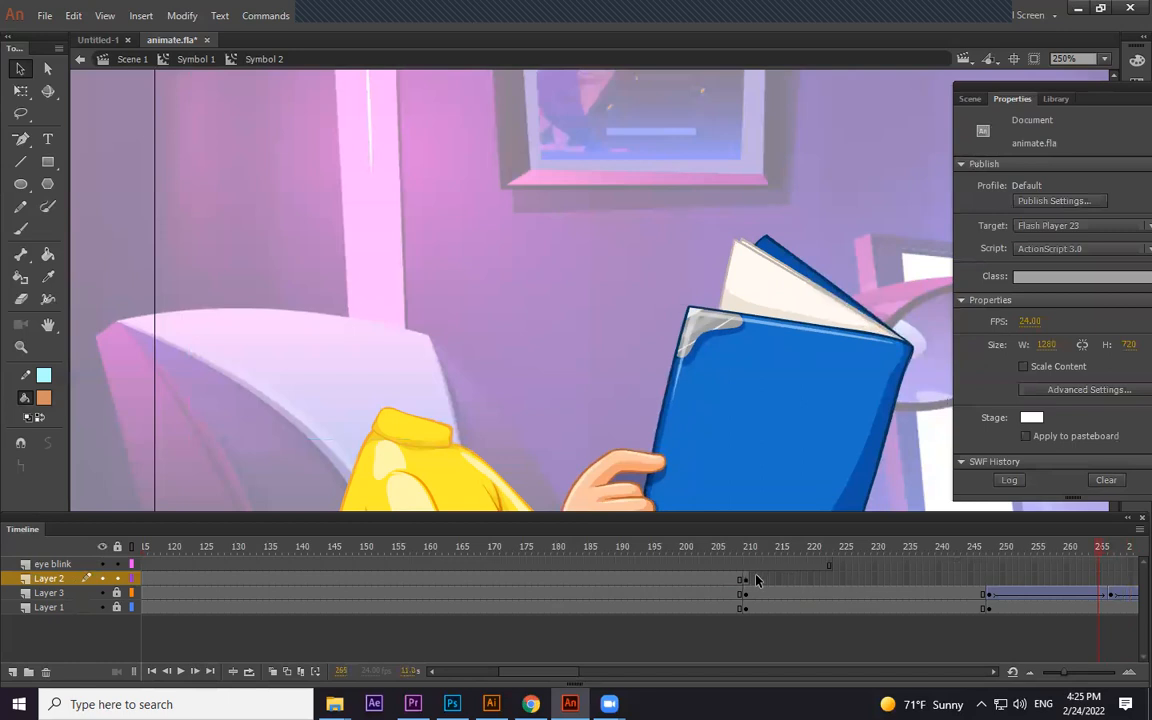
# Create a classic tween on Layer 2 from frame 210 and move the head's transformation point down to the neck
pyautogui.click(745, 580)
pyautogui.click(20, 92)
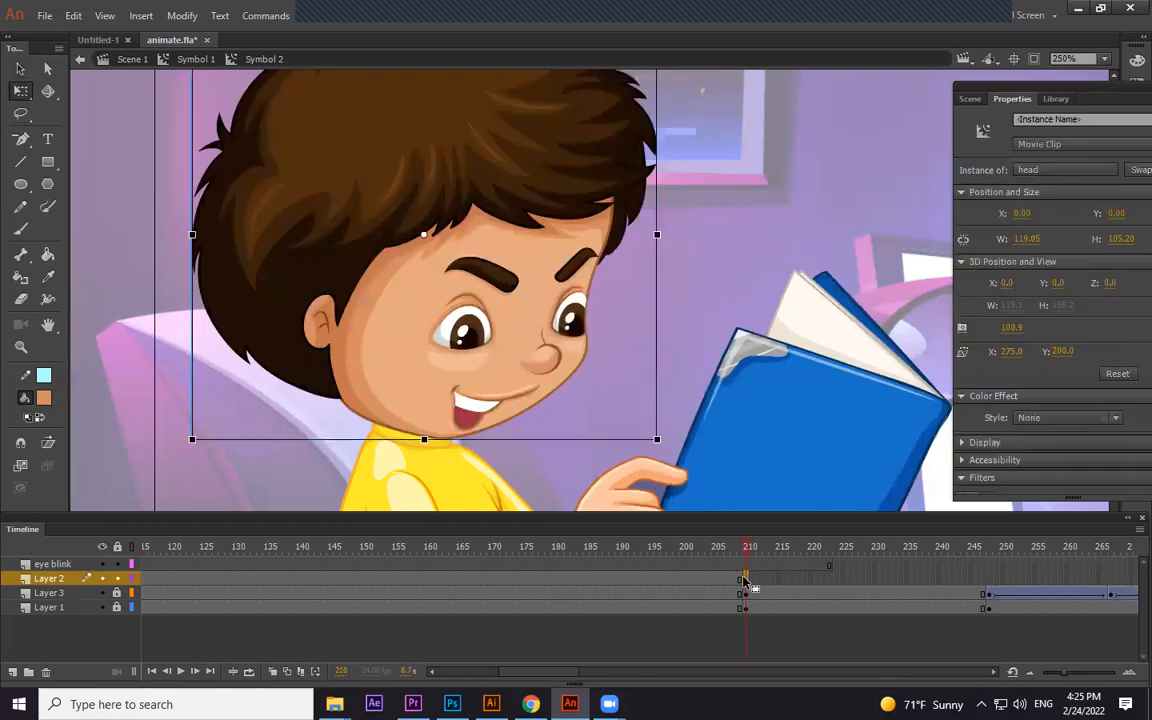
pyautogui.rightClick(745, 580)
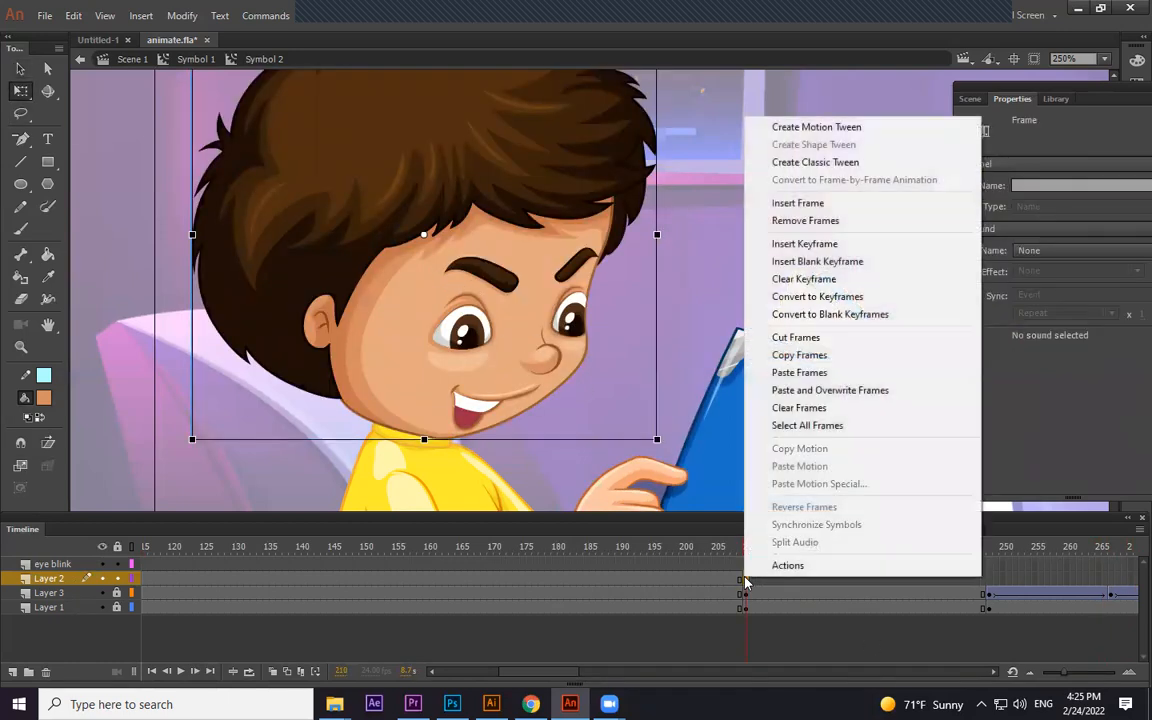
pyautogui.click(815, 162)
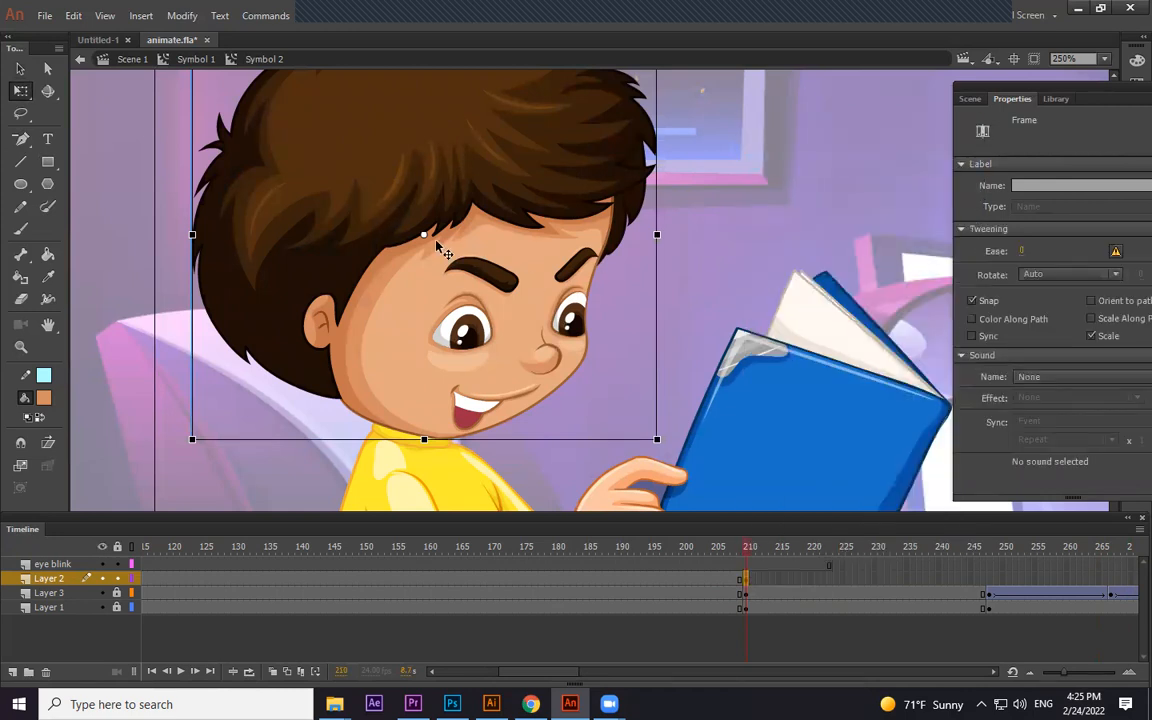
pyautogui.click(432, 441)
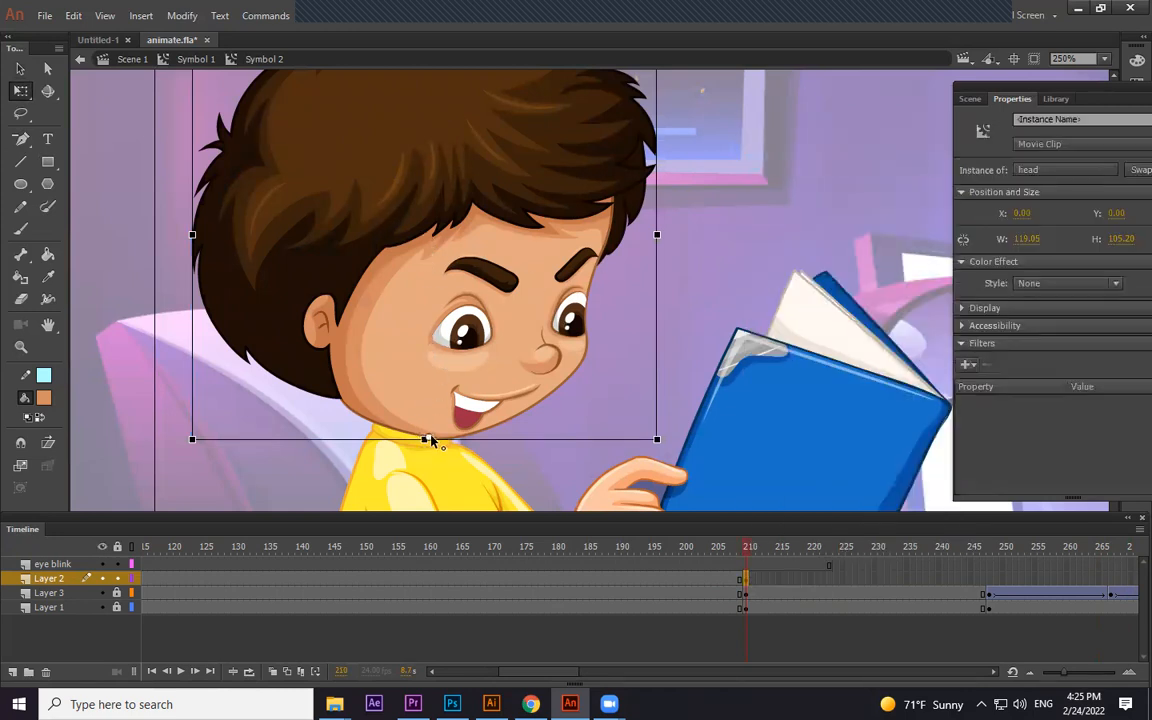
# Insert a Layer 2 keyframe at frame 248 and tilt the head slightly down toward the book
pyautogui.click(990, 582)
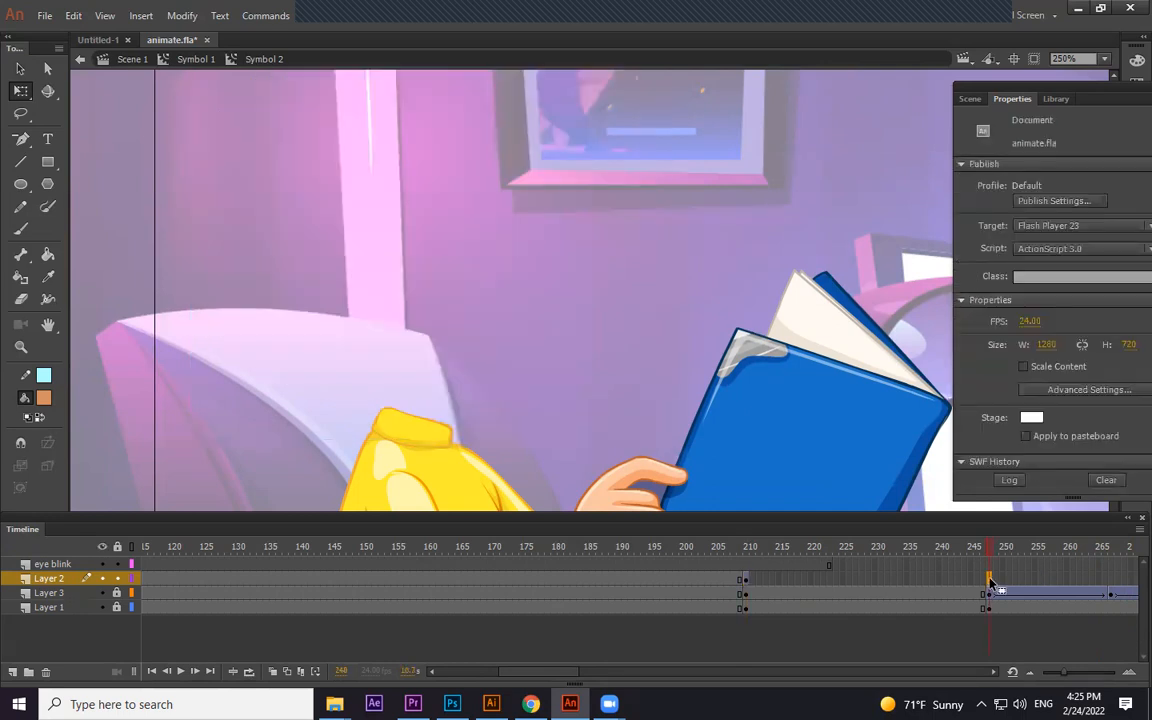
pyautogui.press('F6')
pyautogui.moveTo(996, 545); pyautogui.dragTo(1110, 551)
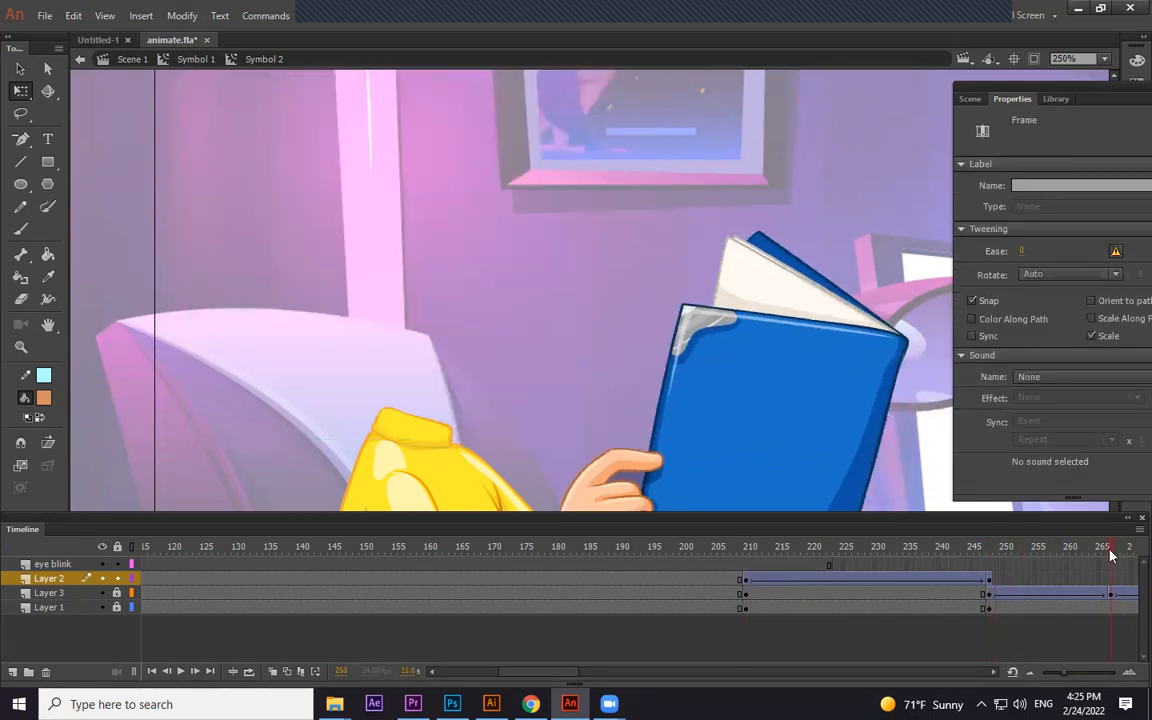
pyautogui.click(1110, 578)
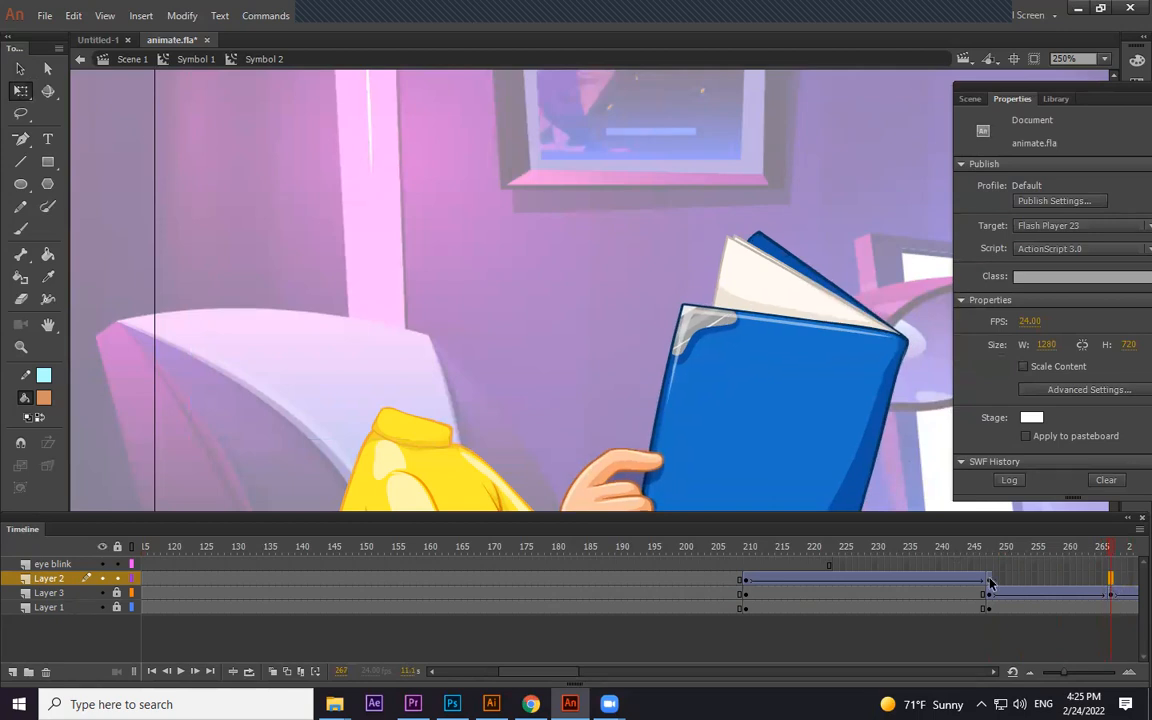
pyautogui.click(988, 582)
pyautogui.moveTo(664, 446); pyautogui.dragTo(653, 461)
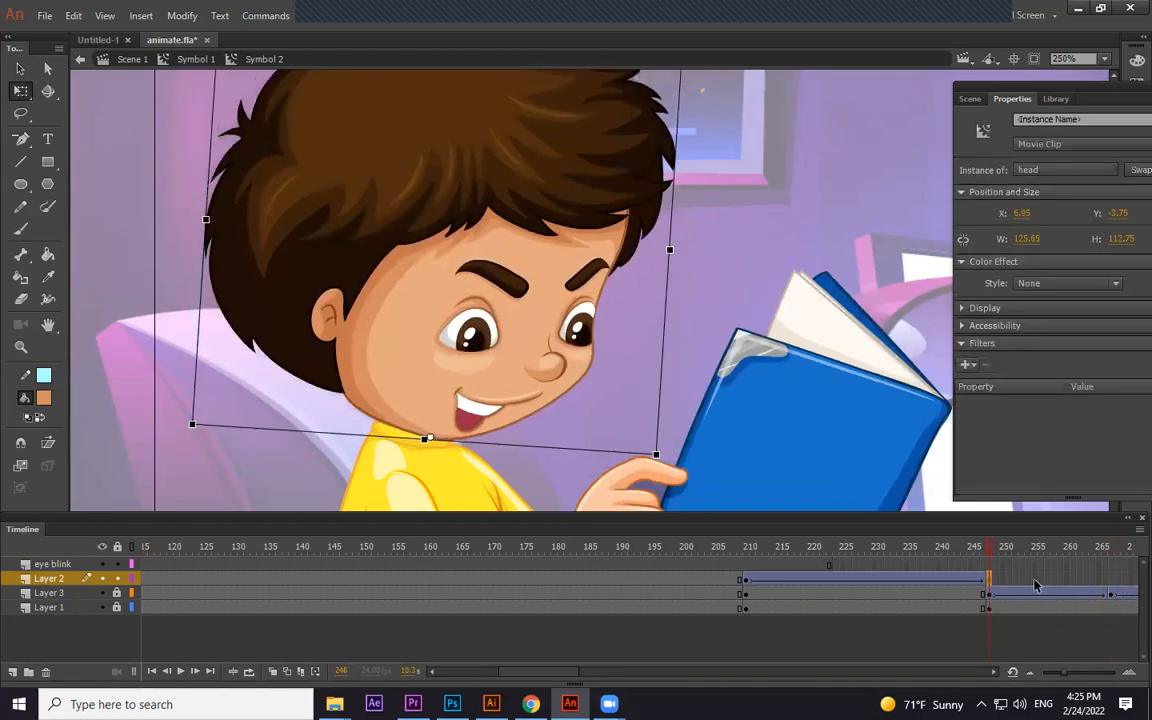
# Add Layer 2 keyframes at frames 267 and 288, tilting the head back at 267 and down toward the book at 288
pyautogui.click(1110, 580)
pyautogui.press('F6')
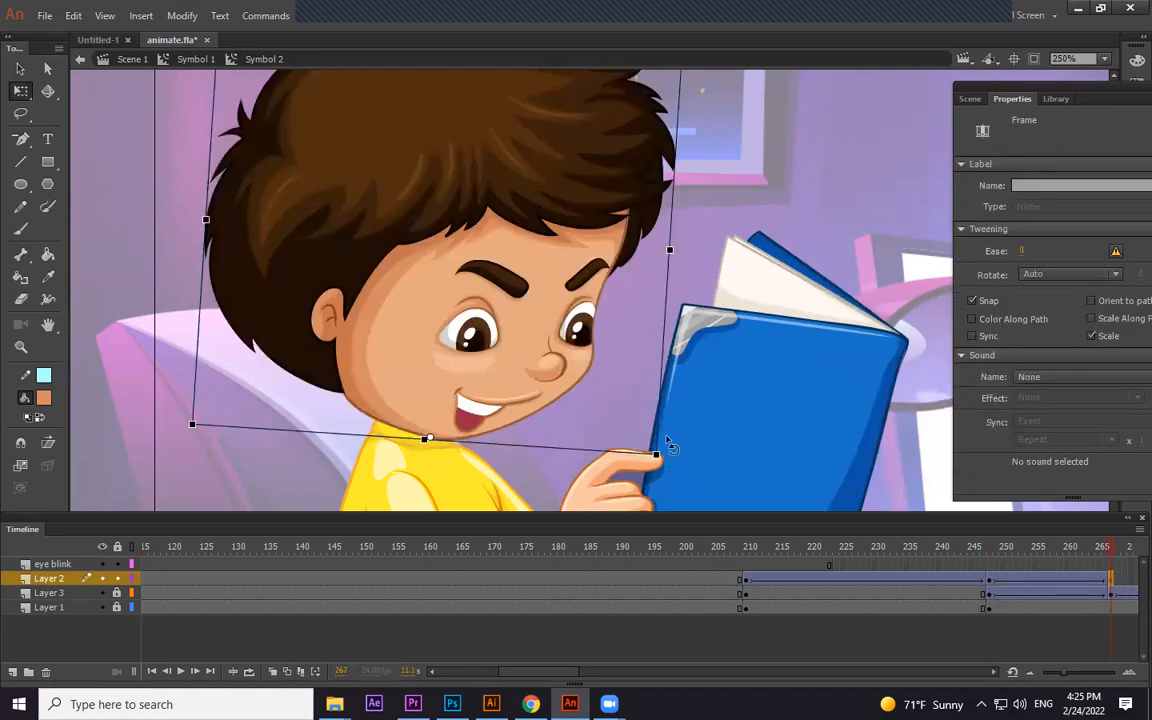
pyautogui.moveTo(666, 450); pyautogui.dragTo(668, 424)
pyautogui.press('Return')
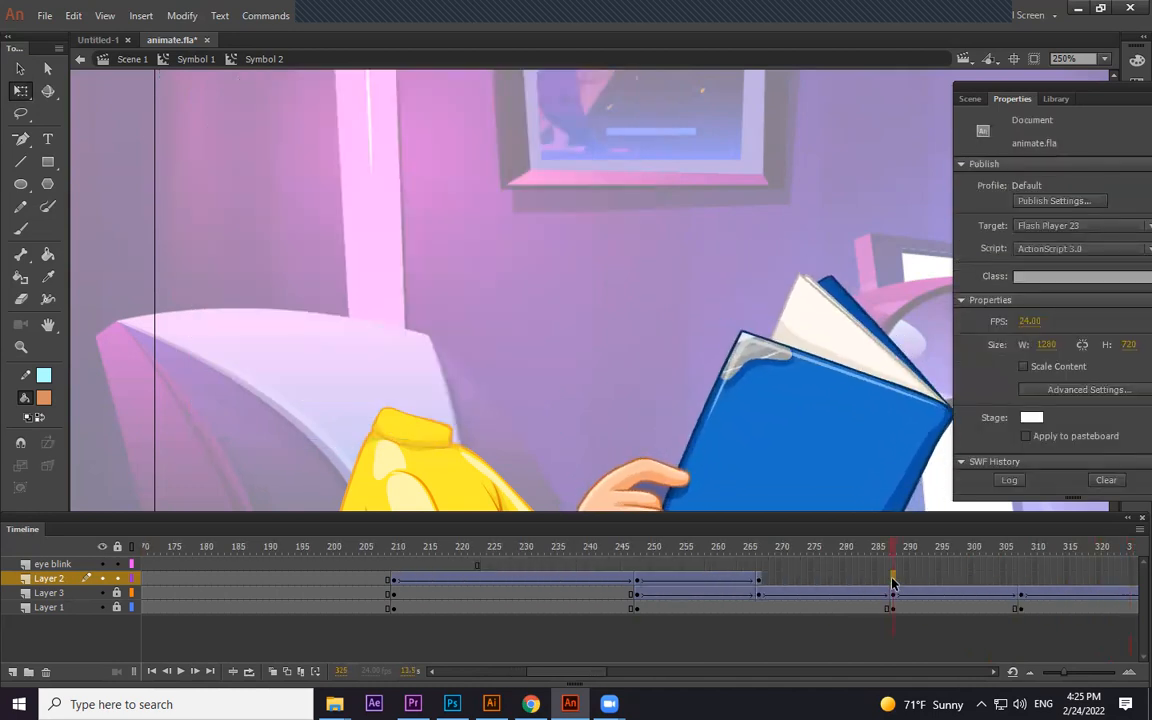
pyautogui.click(893, 579)
pyautogui.moveTo(664, 440); pyautogui.dragTo(678, 516)
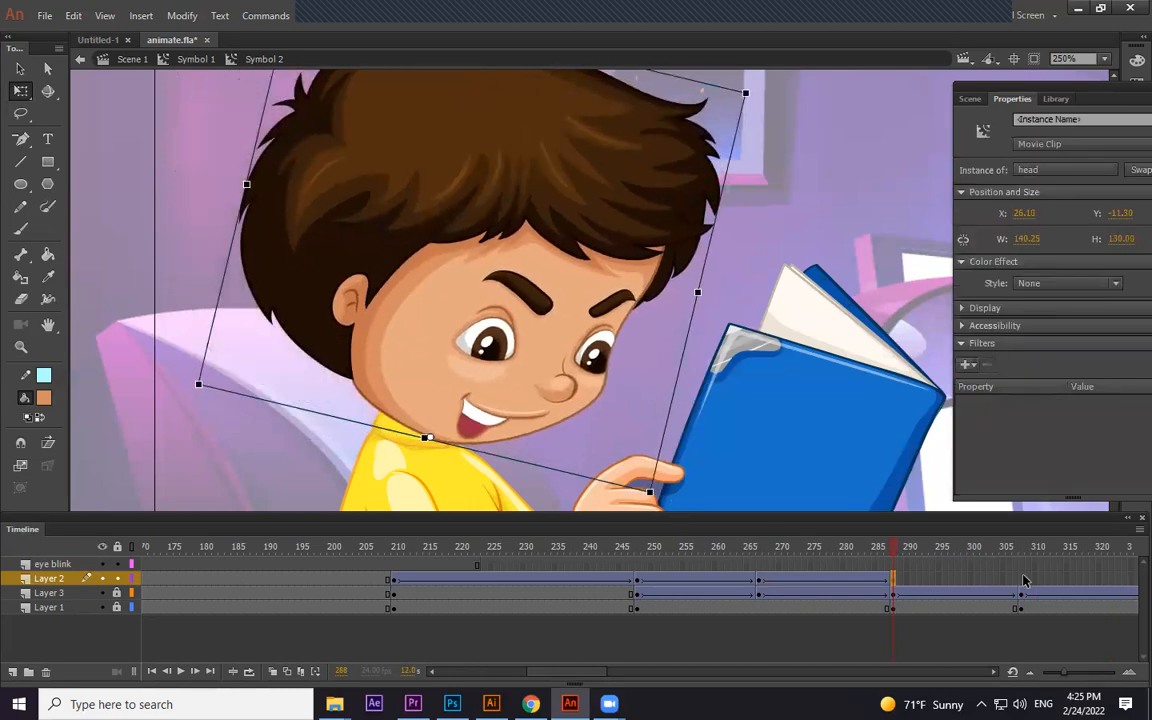
# Add Layer 2 keyframes at frames 308 and 331, raising the head slightly at 308 and tilting it down at 331
pyautogui.click(1020, 579)
pyautogui.press('F6')
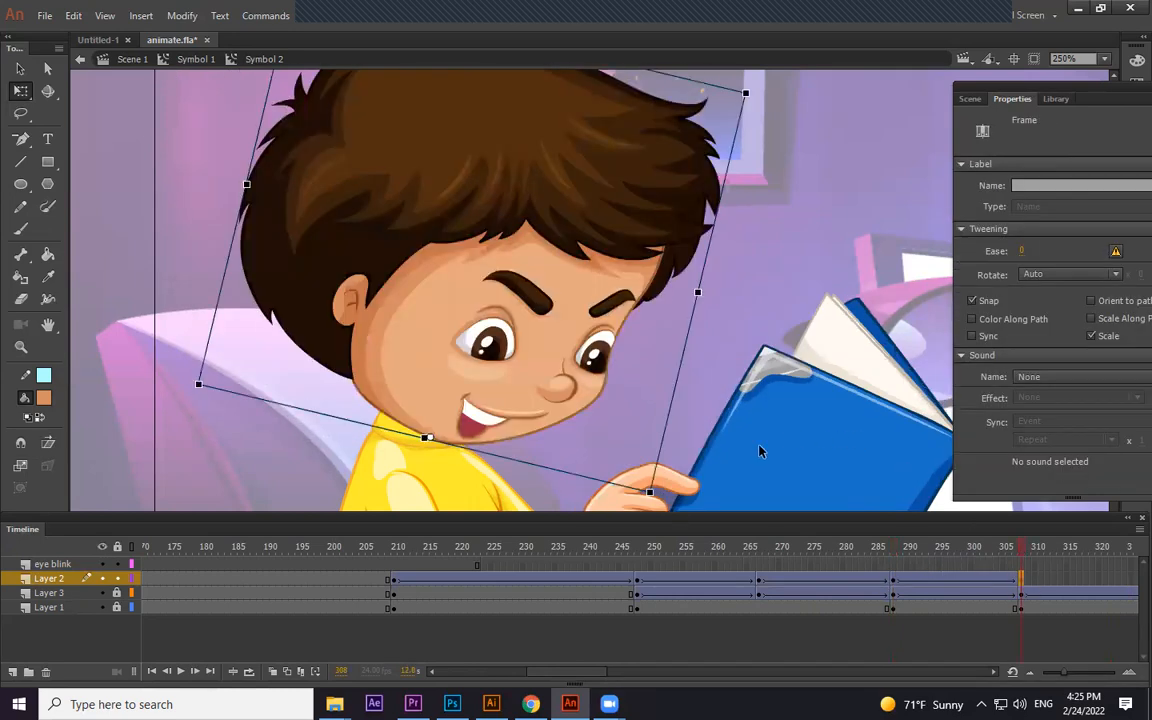
pyautogui.moveTo(689, 500); pyautogui.dragTo(653, 478)
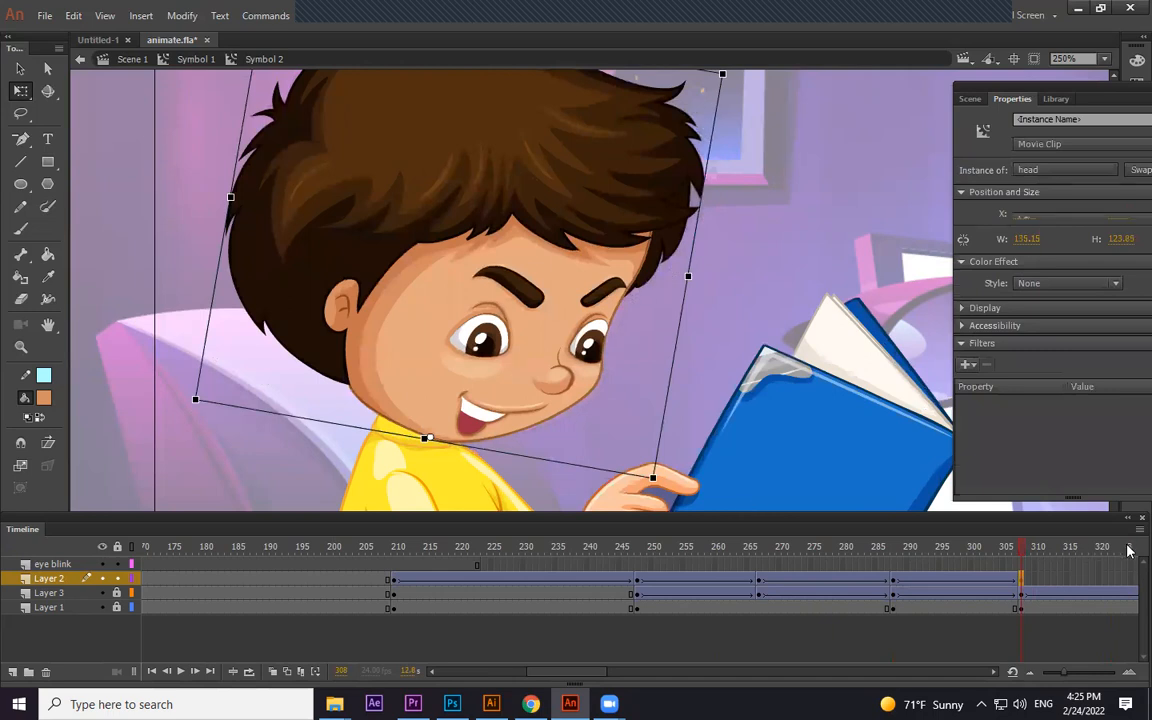
pyautogui.moveTo(1135, 578); pyautogui.dragTo(1095, 568)
pyautogui.click(976, 579)
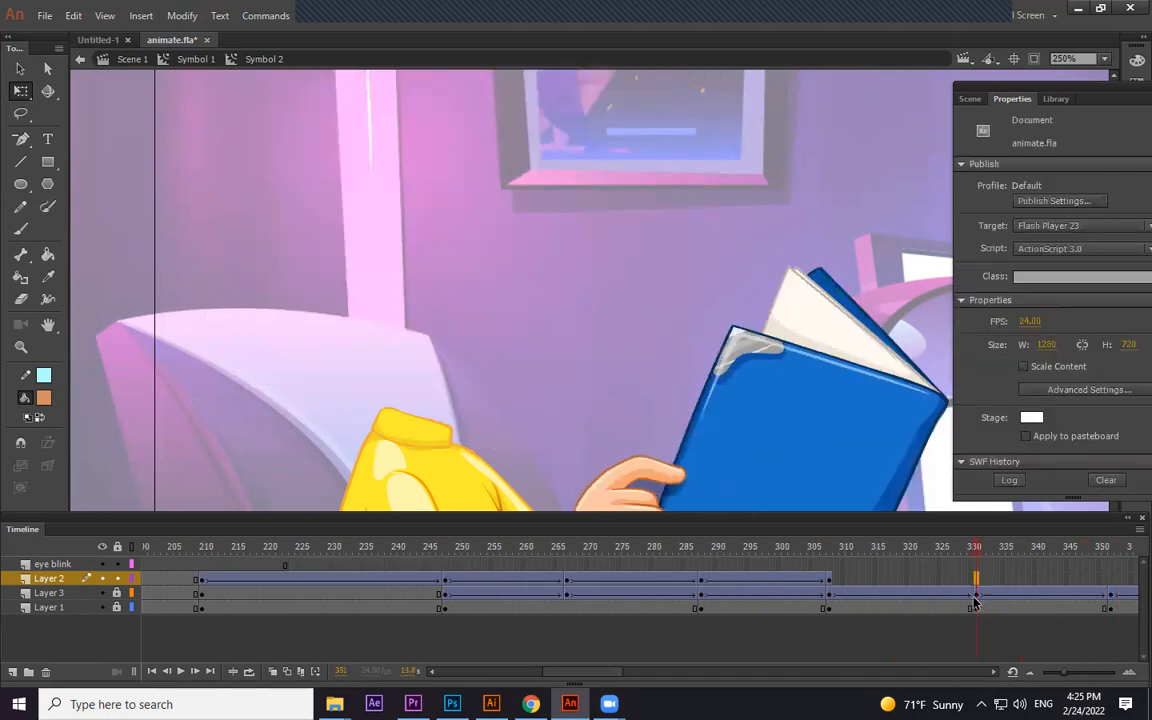
pyautogui.press('F6')
pyautogui.moveTo(667, 497); pyautogui.dragTo(655, 508)
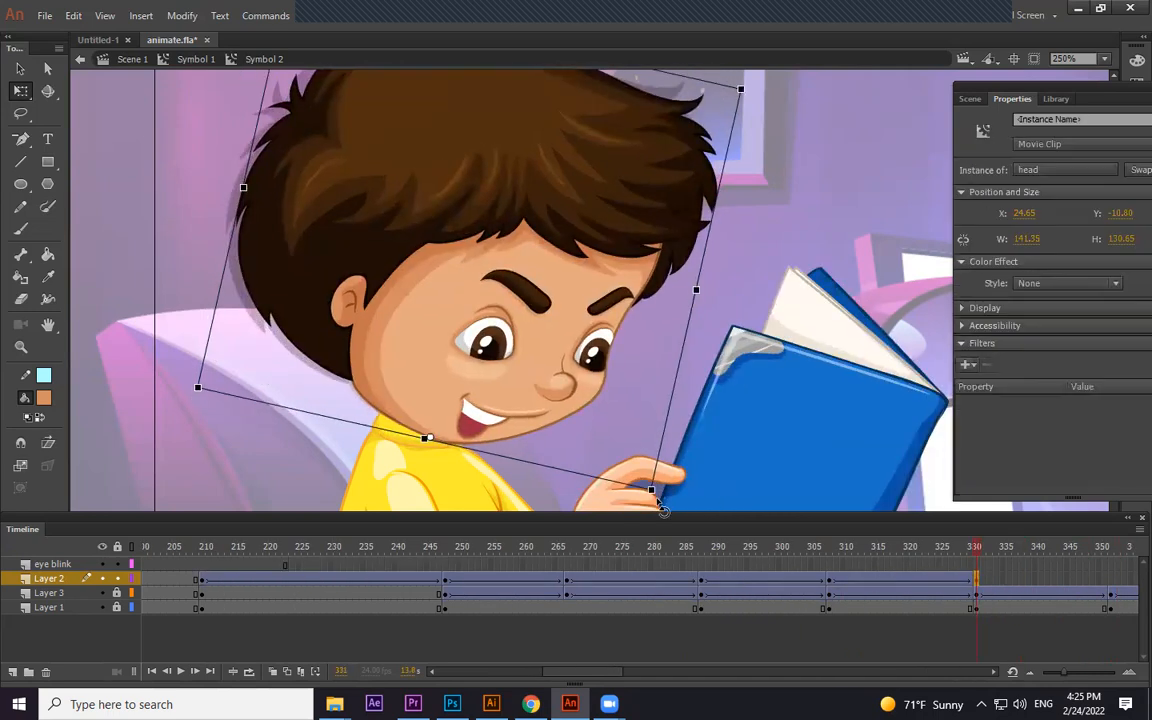
# Add Layer 2 keyframes at frames 352 and 365, tilting the head back up at frame 352
pyautogui.click(1110, 580)
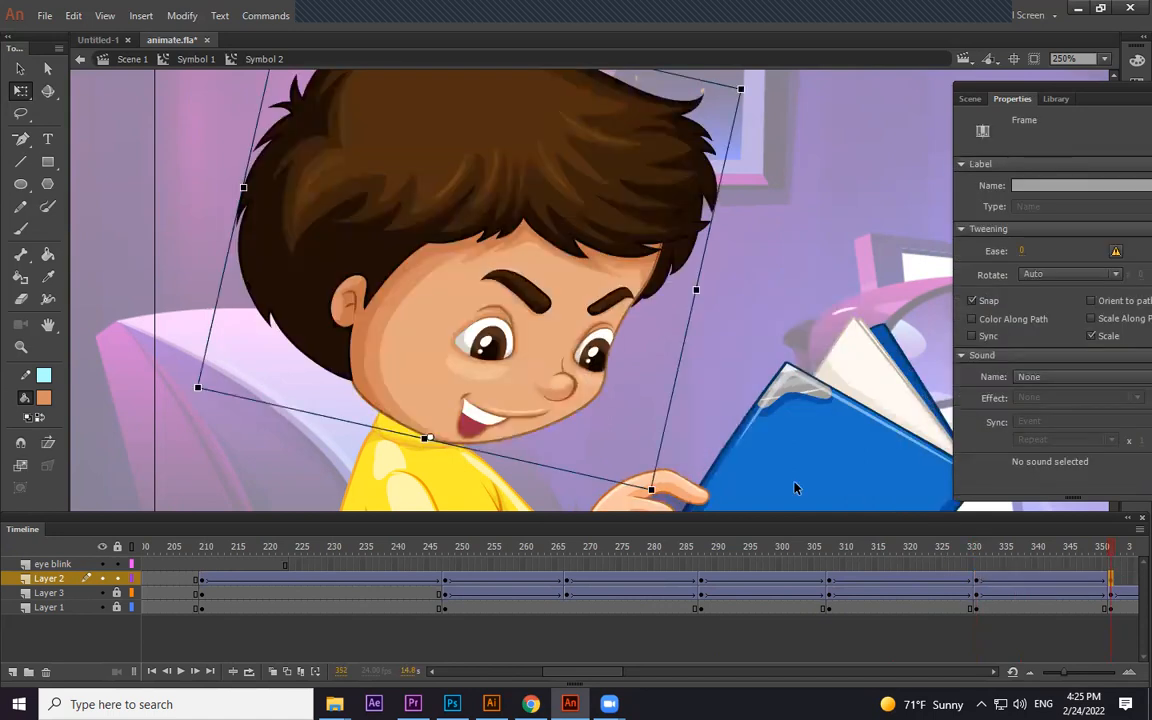
pyautogui.moveTo(671, 474); pyautogui.dragTo(678, 430)
pyautogui.moveTo(1114, 548)
pyautogui.mouseDown()
pyautogui.moveTo(1129, 547)
pyautogui.moveTo(1118, 548)
pyautogui.mouseUp()
pyautogui.click(906, 580)
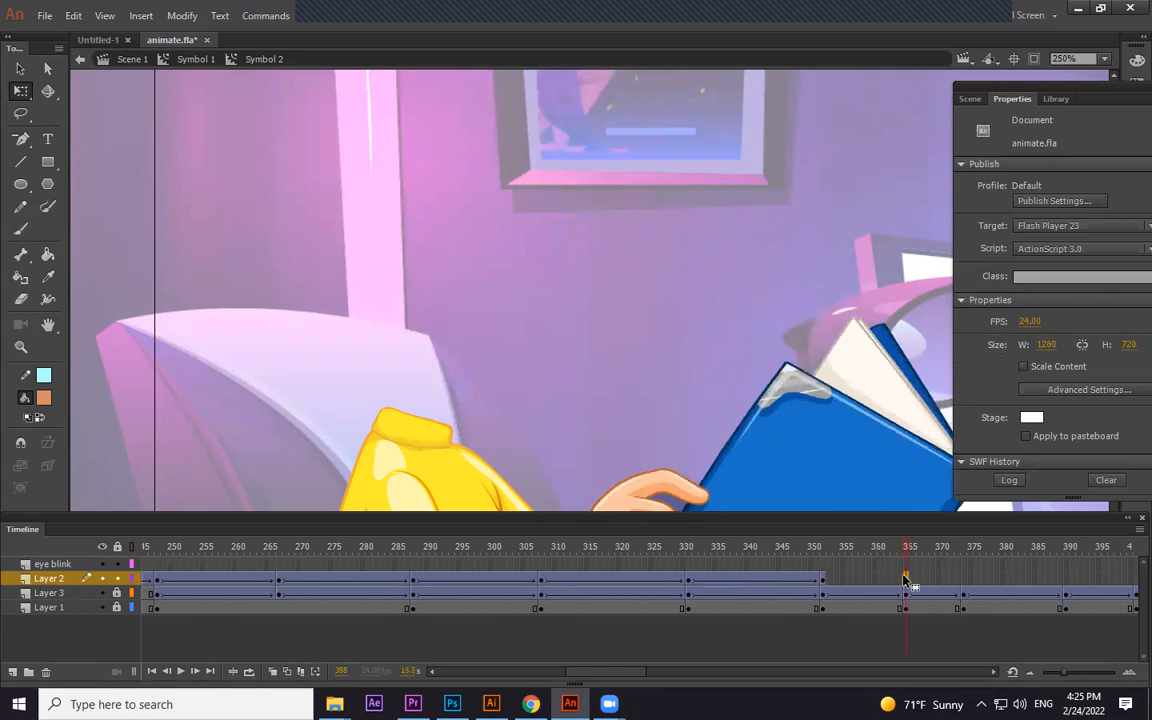
# Insert a Layer 2 keyframe at frame 374 and tilt the head backward, away from the raised book
pyautogui.moveTo(908, 548); pyautogui.dragTo(933, 548)
pyautogui.click(964, 582)
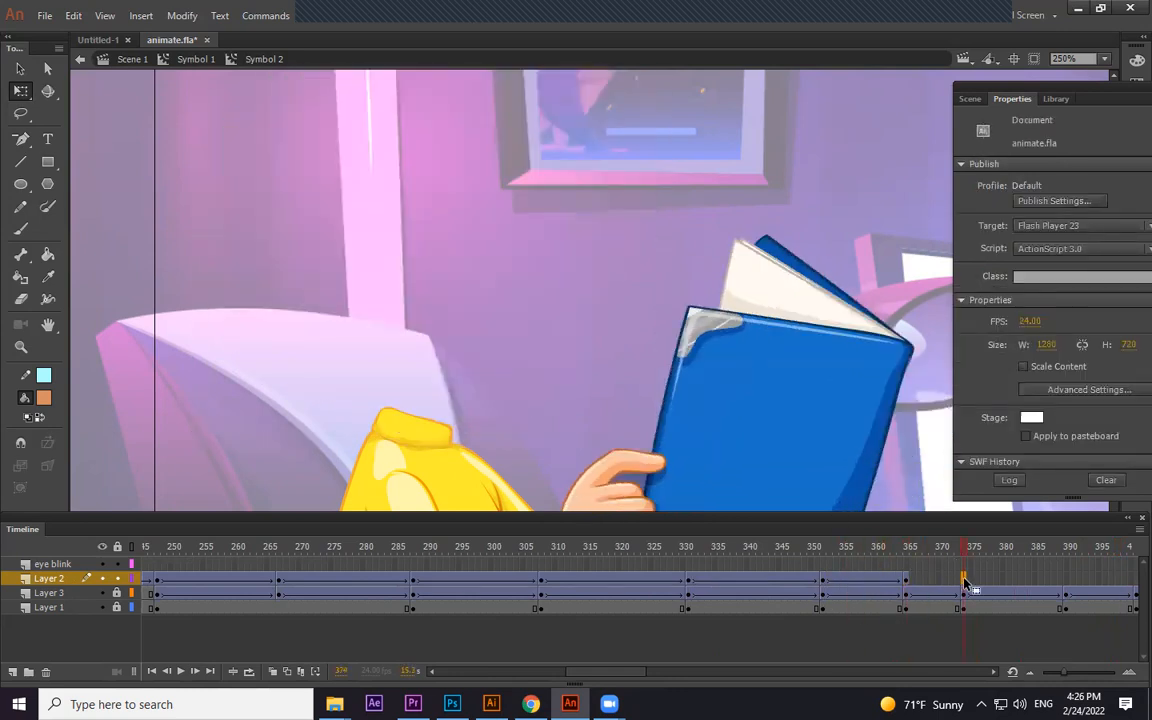
pyautogui.moveTo(665, 467); pyautogui.dragTo(666, 434)
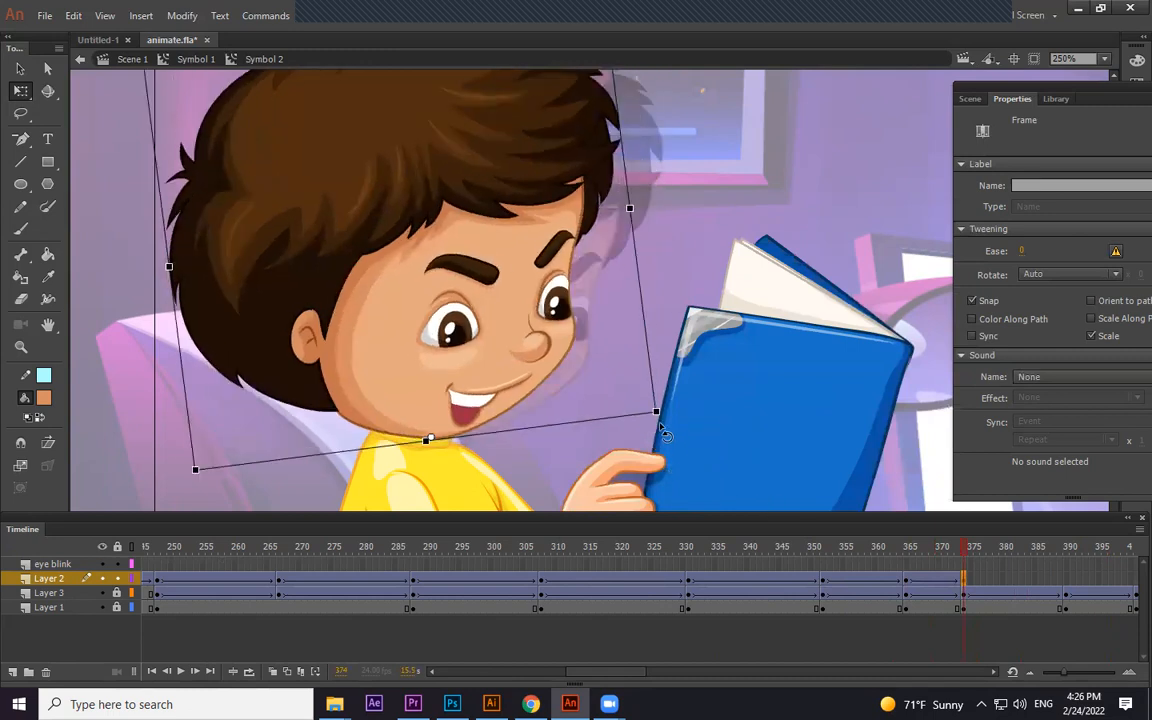
# Add Layer 2 keyframes at frames 390 and 401, tilting the head progressively down toward the lowering book
pyautogui.click(1065, 582)
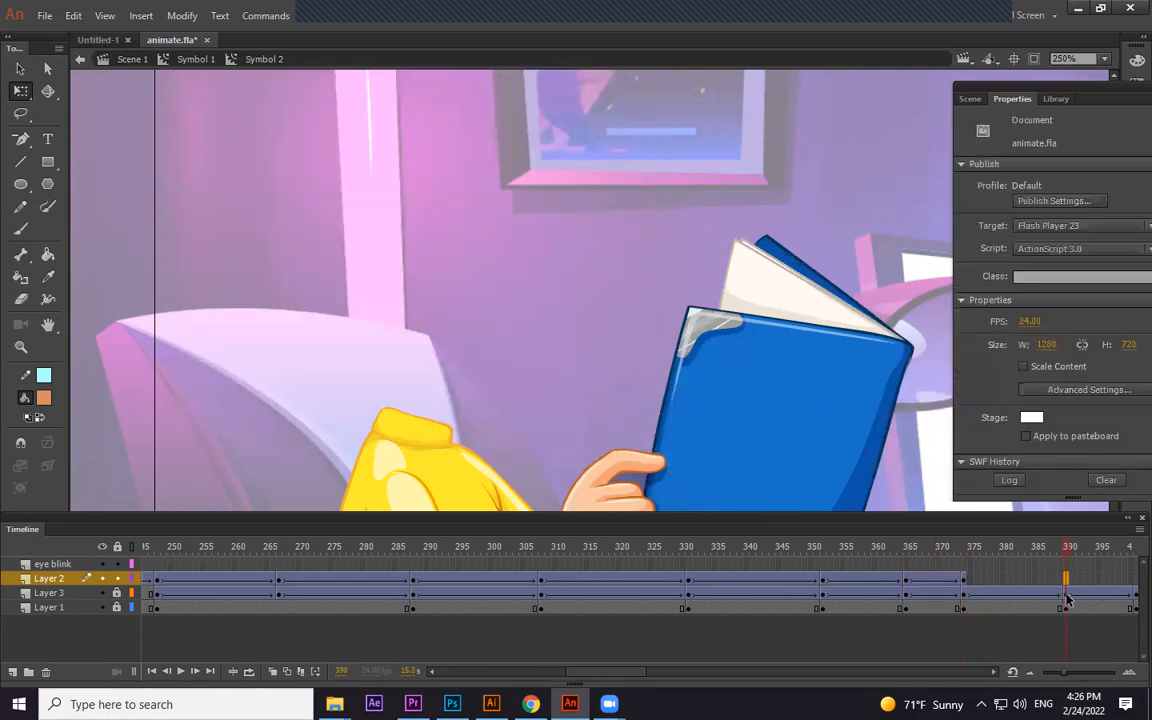
pyautogui.moveTo(664, 429); pyautogui.dragTo(667, 456)
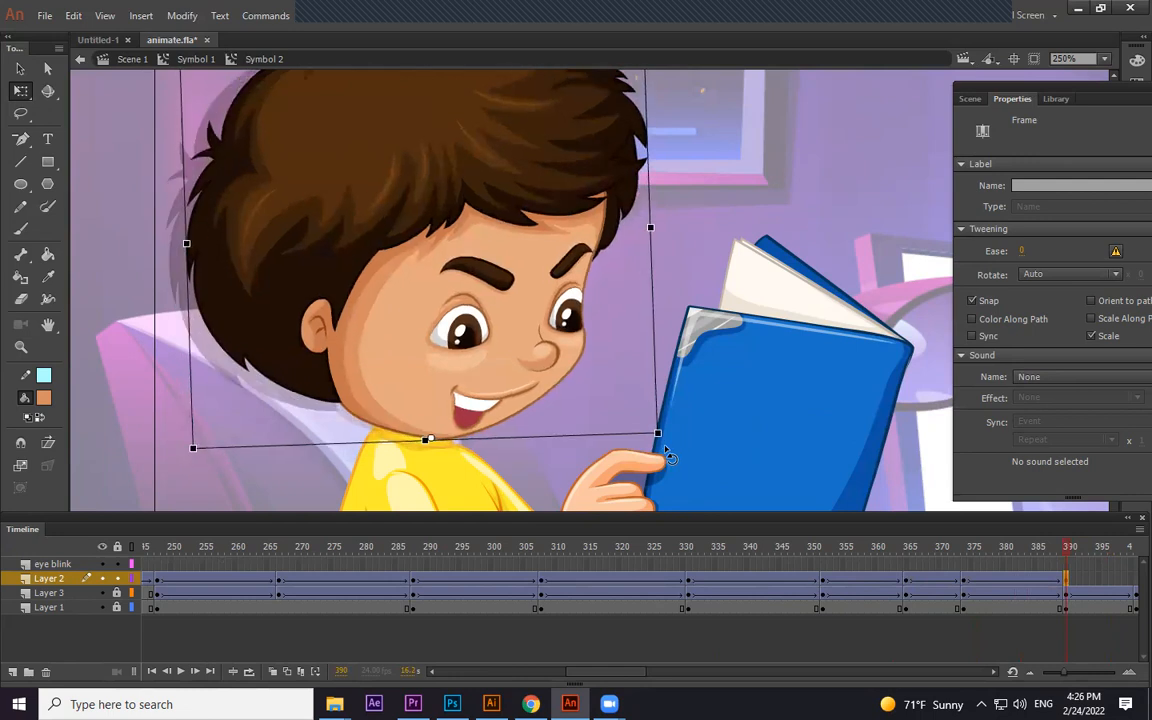
pyautogui.moveTo(1077, 547); pyautogui.dragTo(1140, 556)
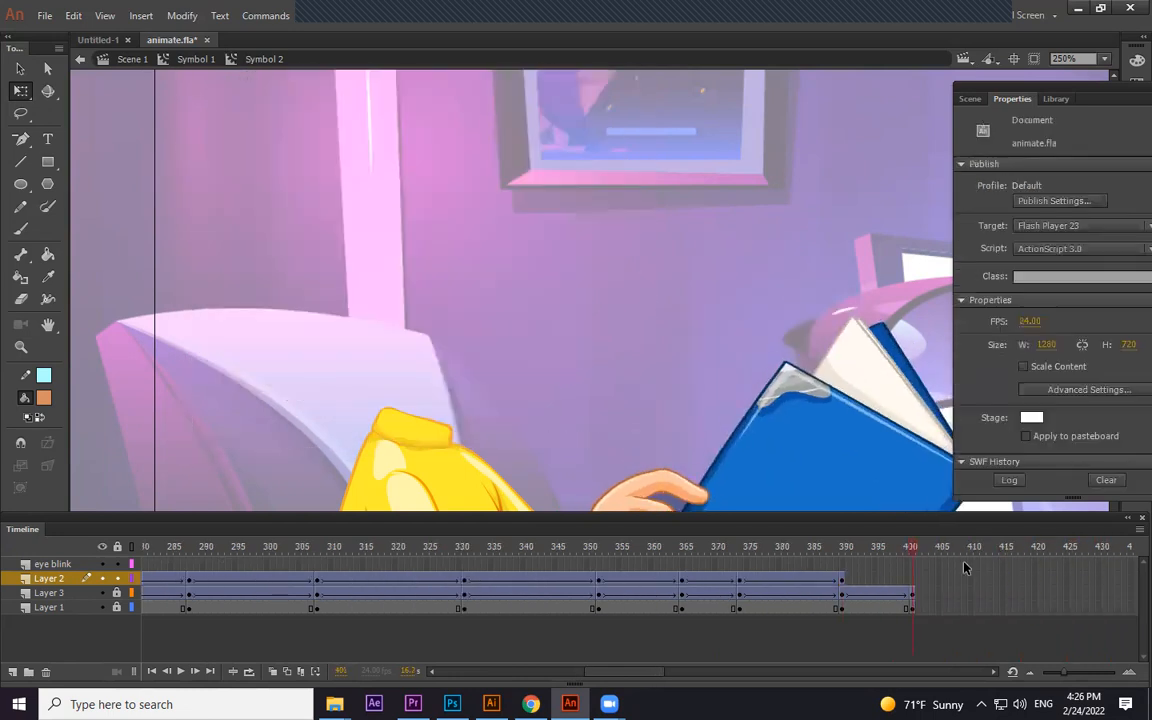
pyautogui.click(913, 580)
pyautogui.press('F6')
pyautogui.moveTo(662, 444); pyautogui.dragTo(692, 472)
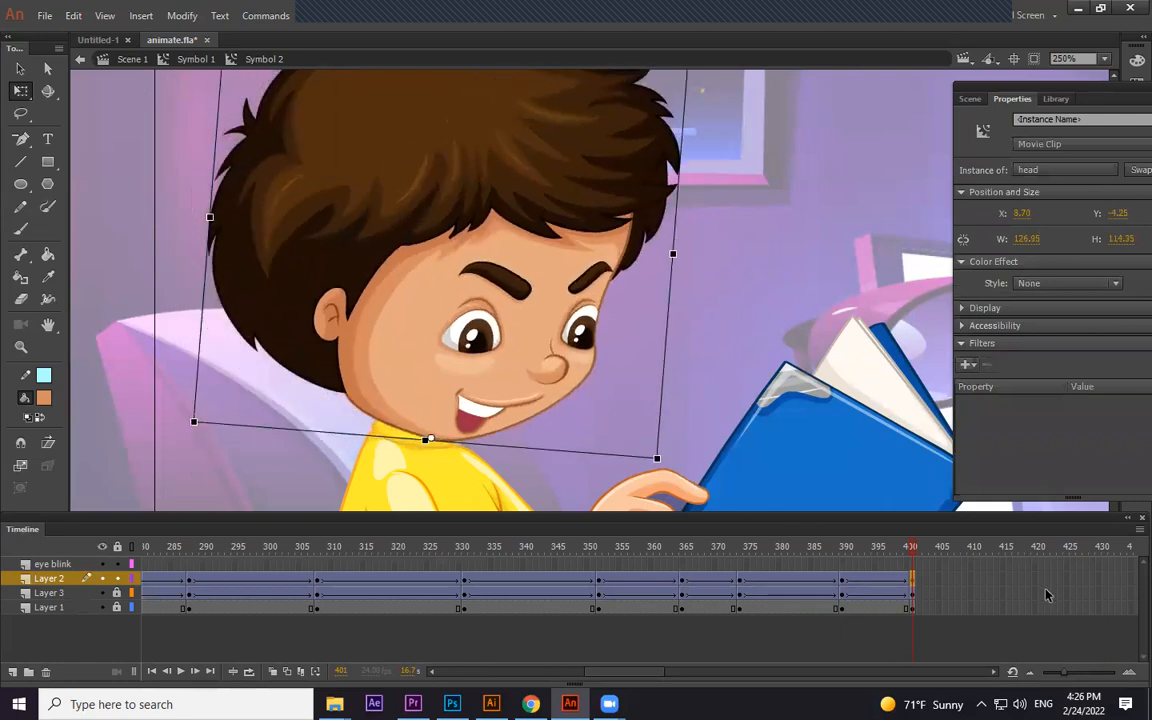
# Return to the early frames, open the head symbol for editing and add a new layer above its artwork
pyautogui.moveTo(896, 548); pyautogui.dragTo(424, 547)
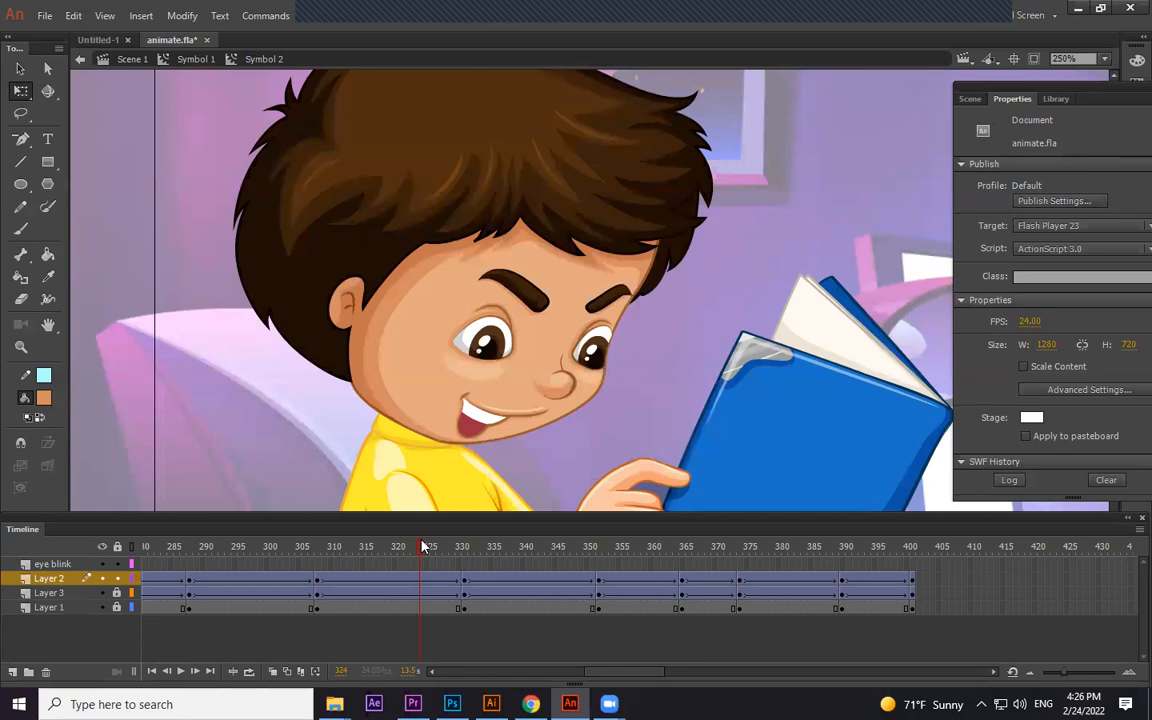
pyautogui.moveTo(226, 550); pyautogui.dragTo(1, 531)
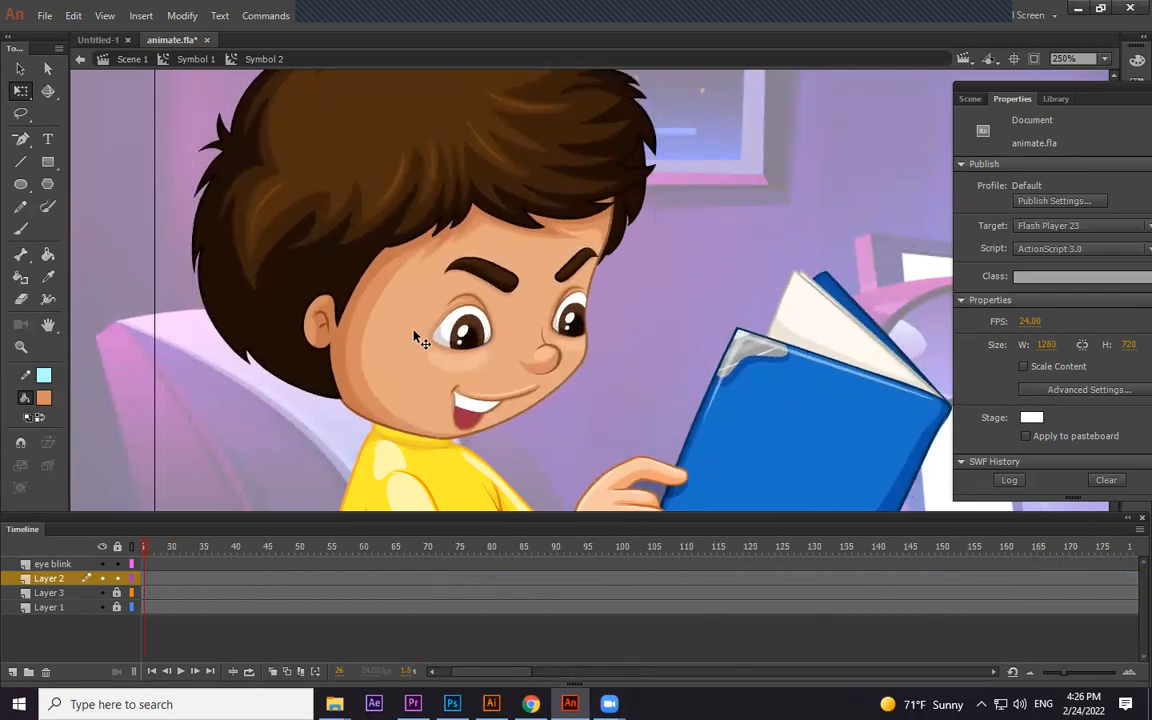
pyautogui.press('v')
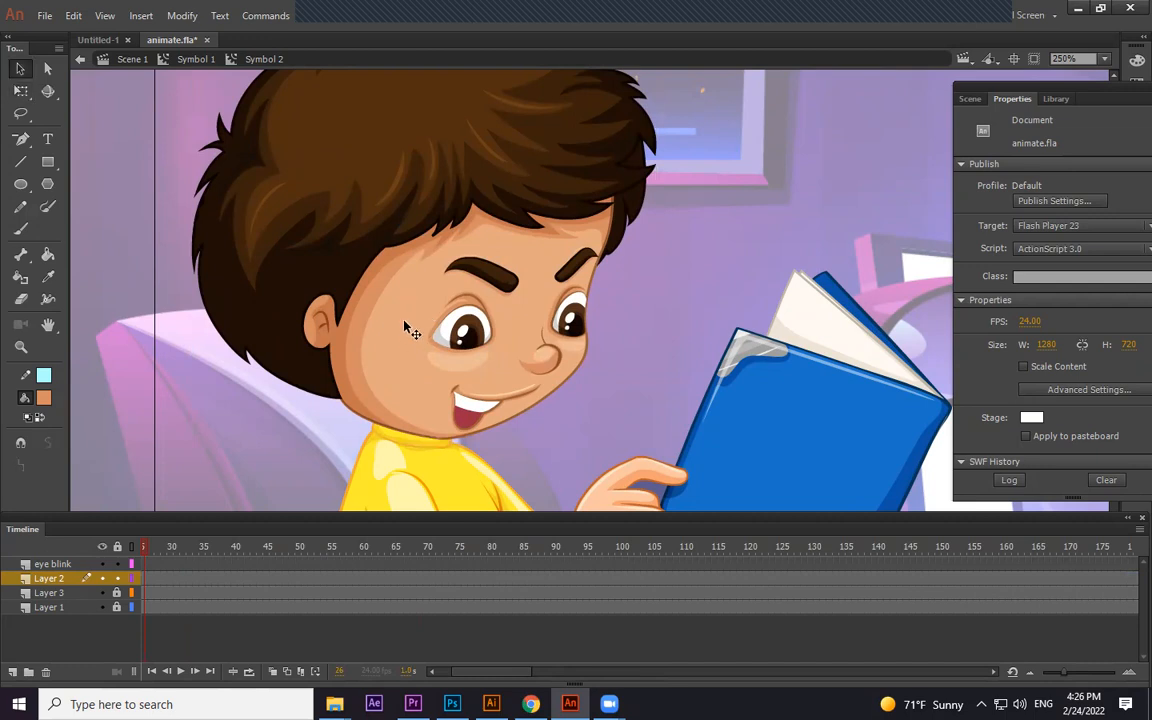
pyautogui.click(411, 329)
pyautogui.doubleClick(411, 329)
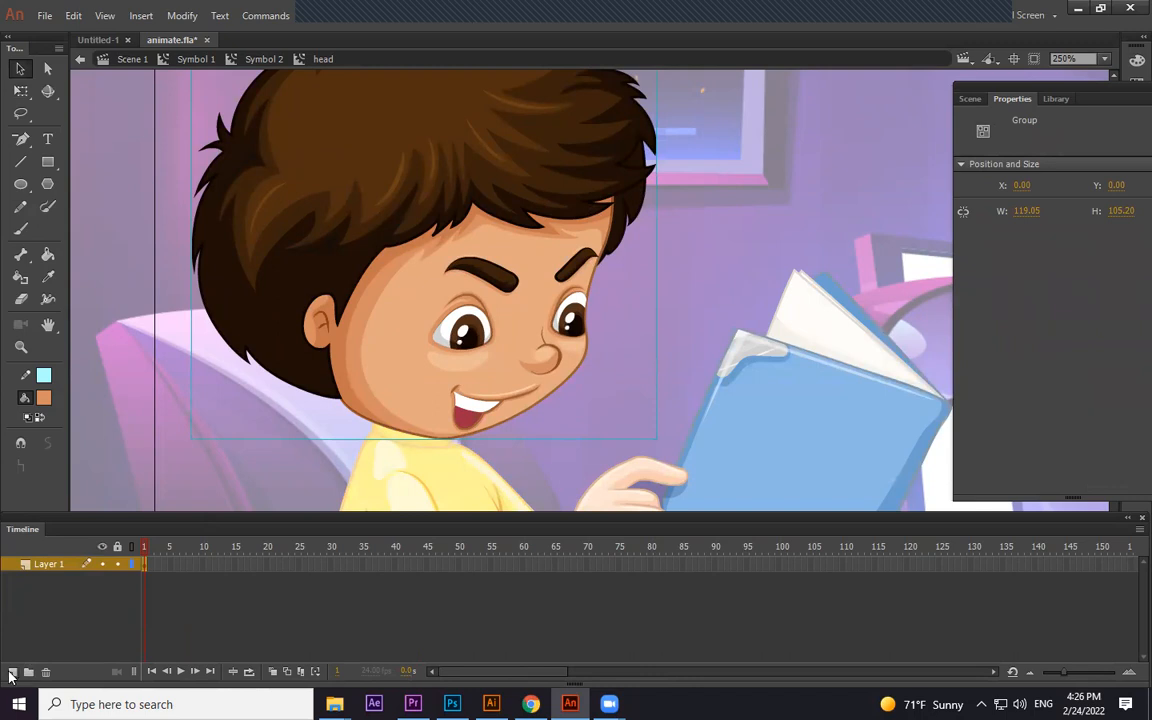
pyautogui.click(289, 485)
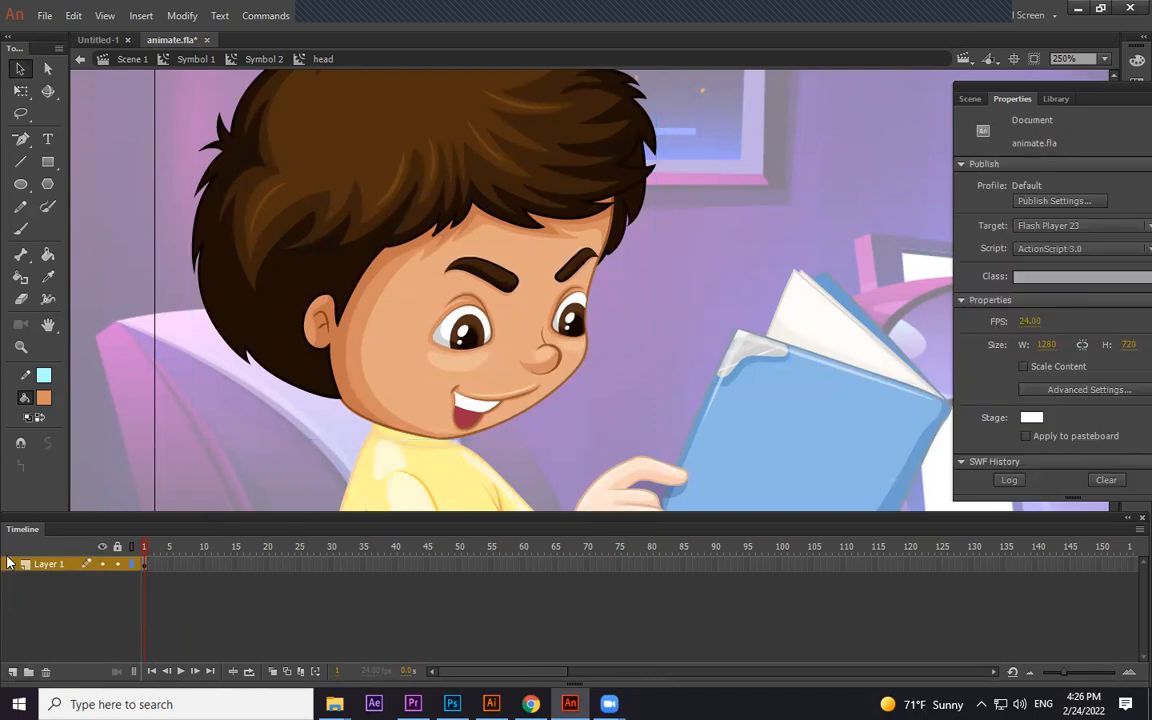
pyautogui.click(12, 673)
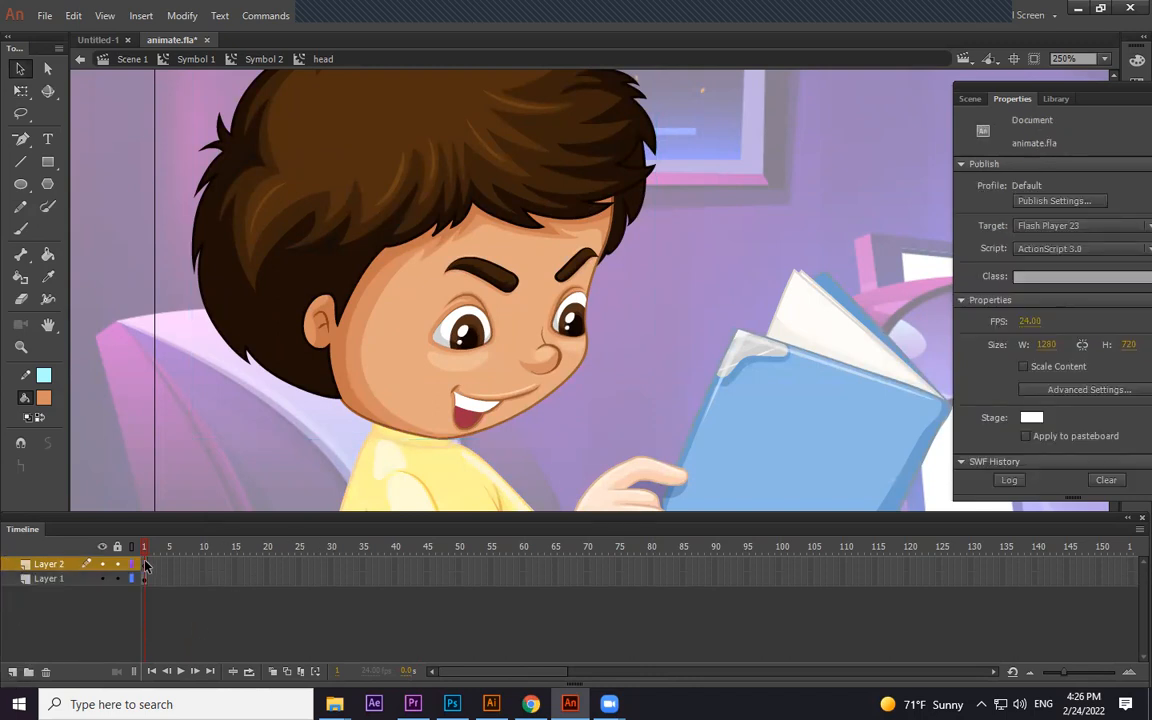
# Extend both head-symbol layers to frame 201 and insert a blank keyframe on Layer 2 at frame 202
pyautogui.click(146, 565)
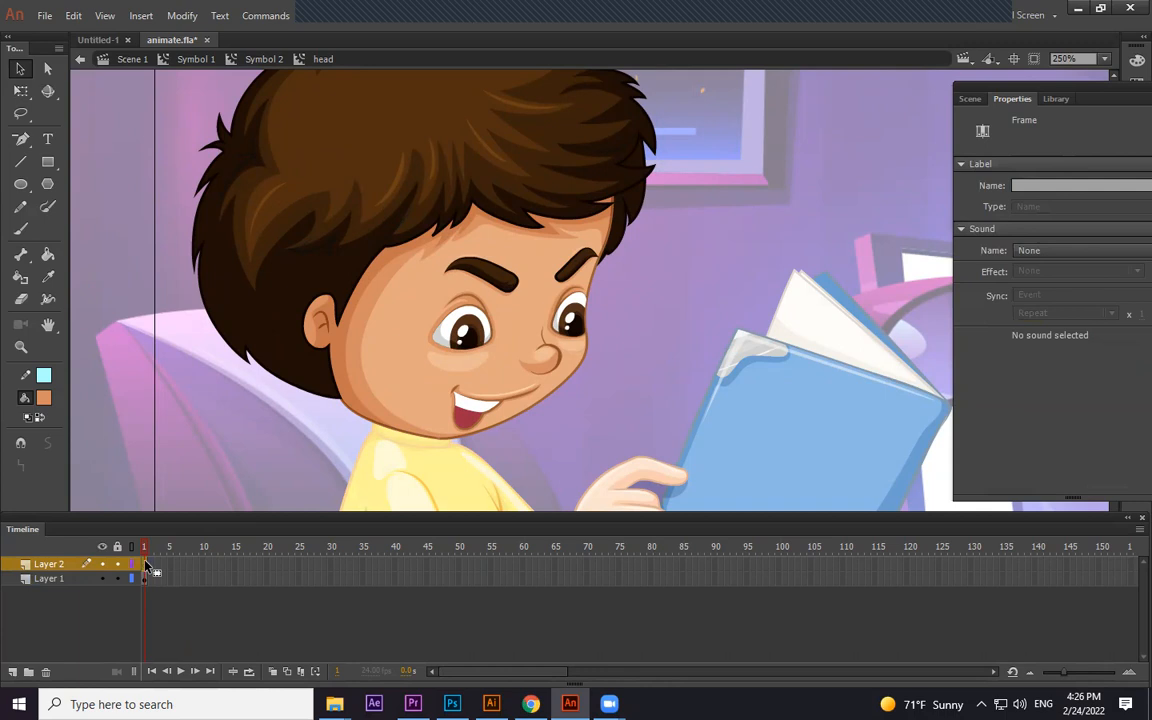
pyautogui.moveTo(1102, 565)
pyautogui.mouseDown()
pyautogui.moveTo(1128, 571)
pyautogui.moveTo(1107, 573)
pyautogui.mouseUp()
pyautogui.click(926, 582)
pyautogui.click(881, 566)
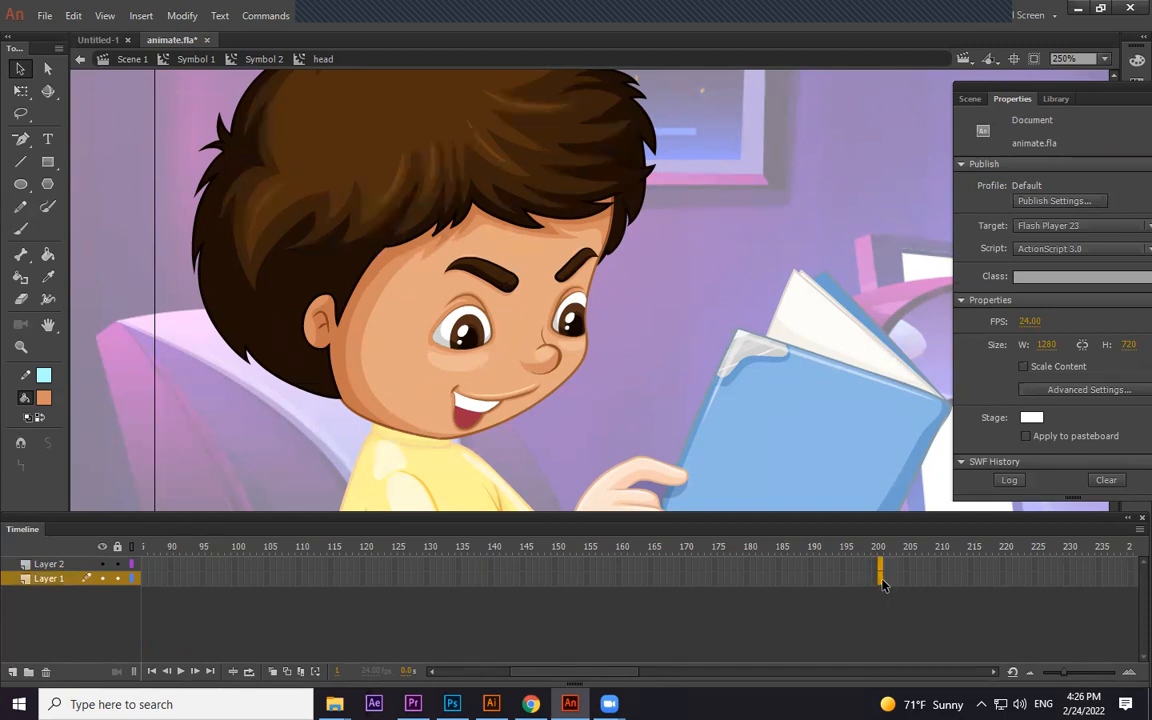
pyautogui.click(884, 578)
pyautogui.click(888, 565)
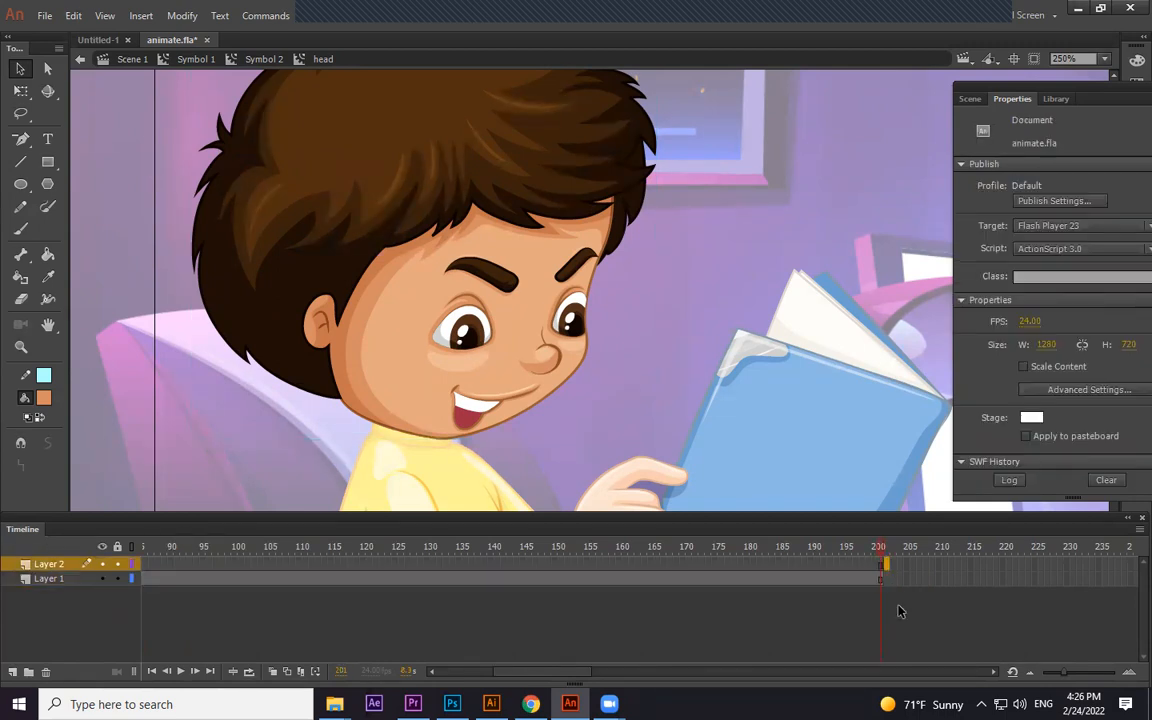
# Extend the head artwork on Layer 1 to frame 269
pyautogui.moveTo(967, 581); pyautogui.dragTo(1126, 589)
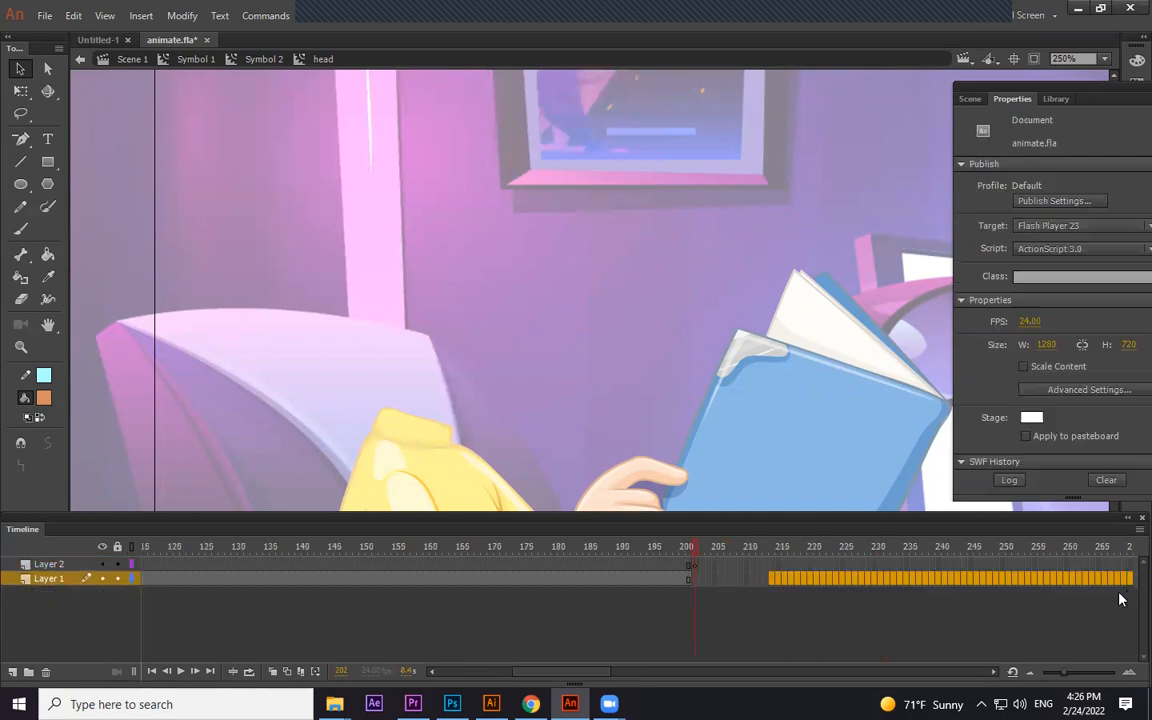
pyautogui.click(1124, 580)
pyautogui.press('F5')
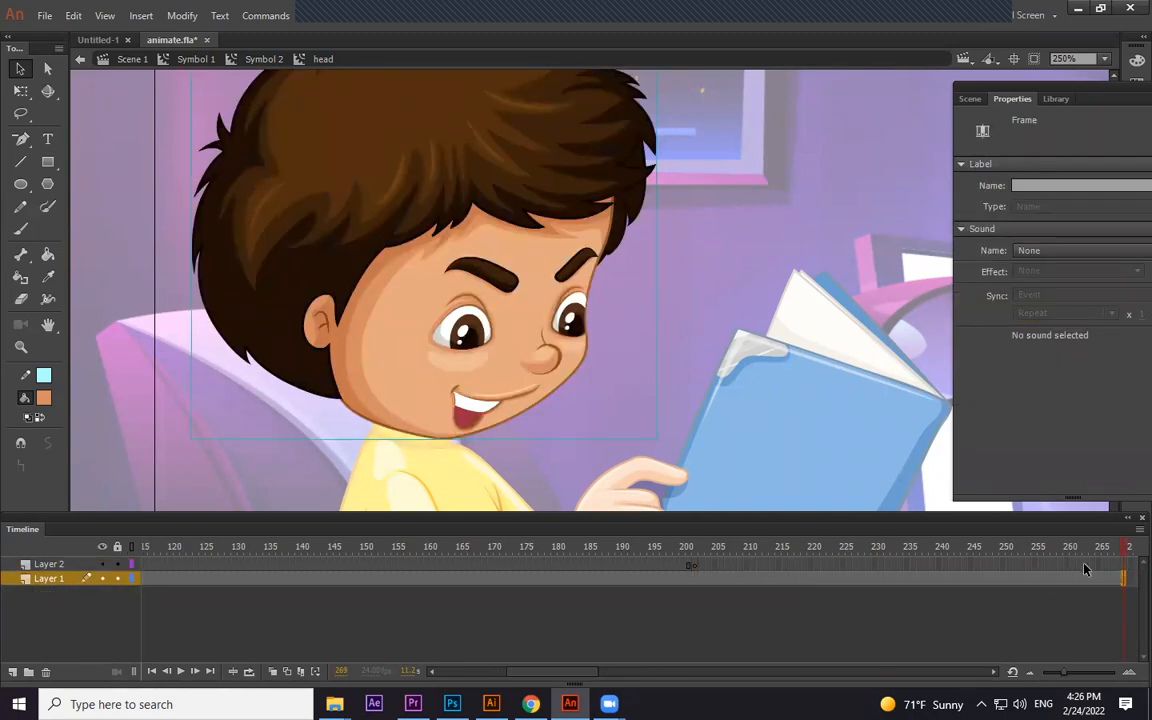
# Check the main scene's timeline length, reopen the head symbol and extend its Layer 1 to frame 320
pyautogui.click(125, 59)
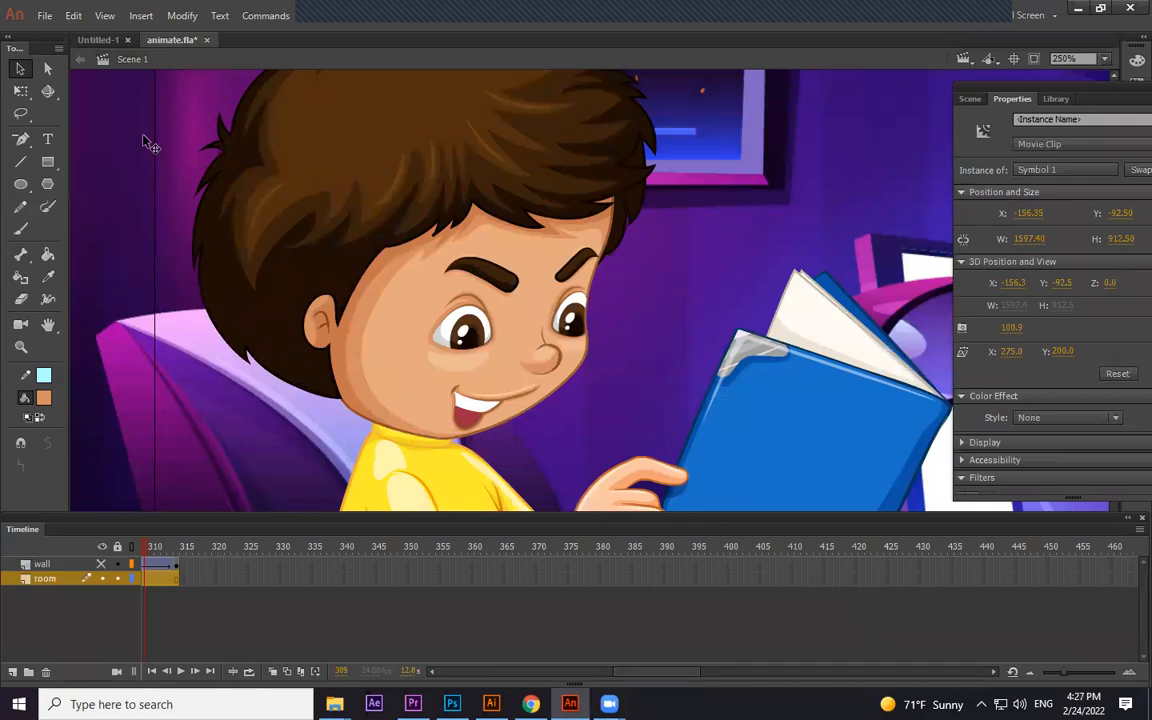
pyautogui.doubleClick(456, 380)
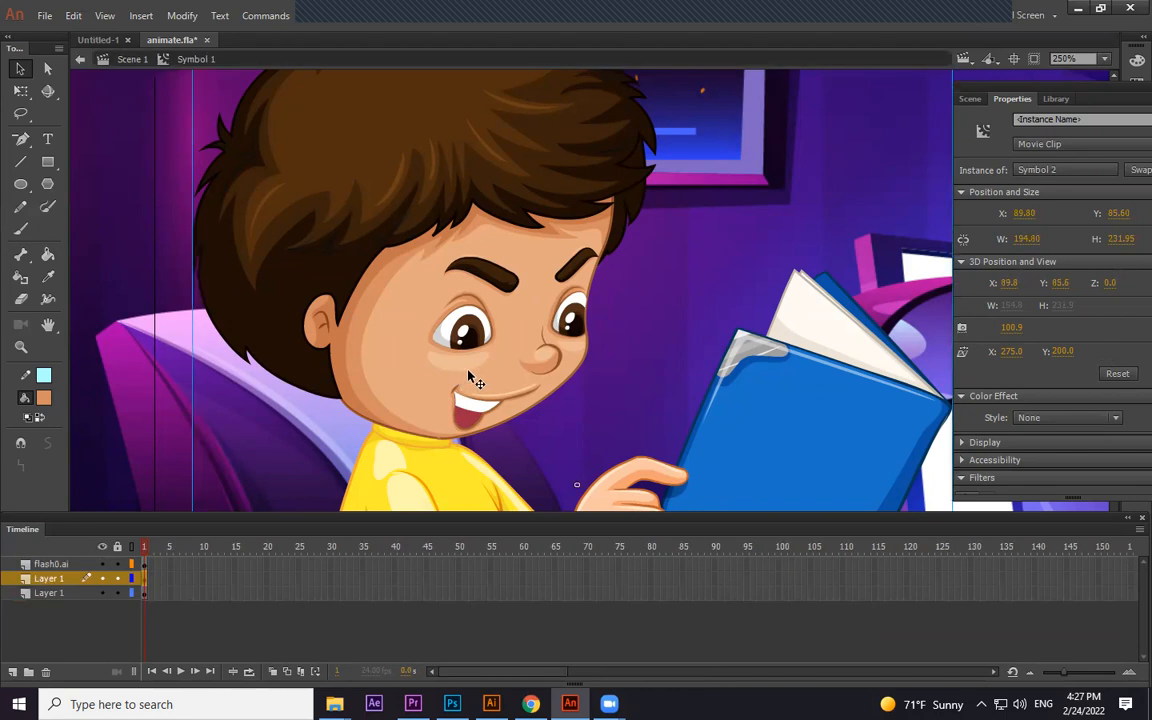
pyautogui.doubleClick(466, 383)
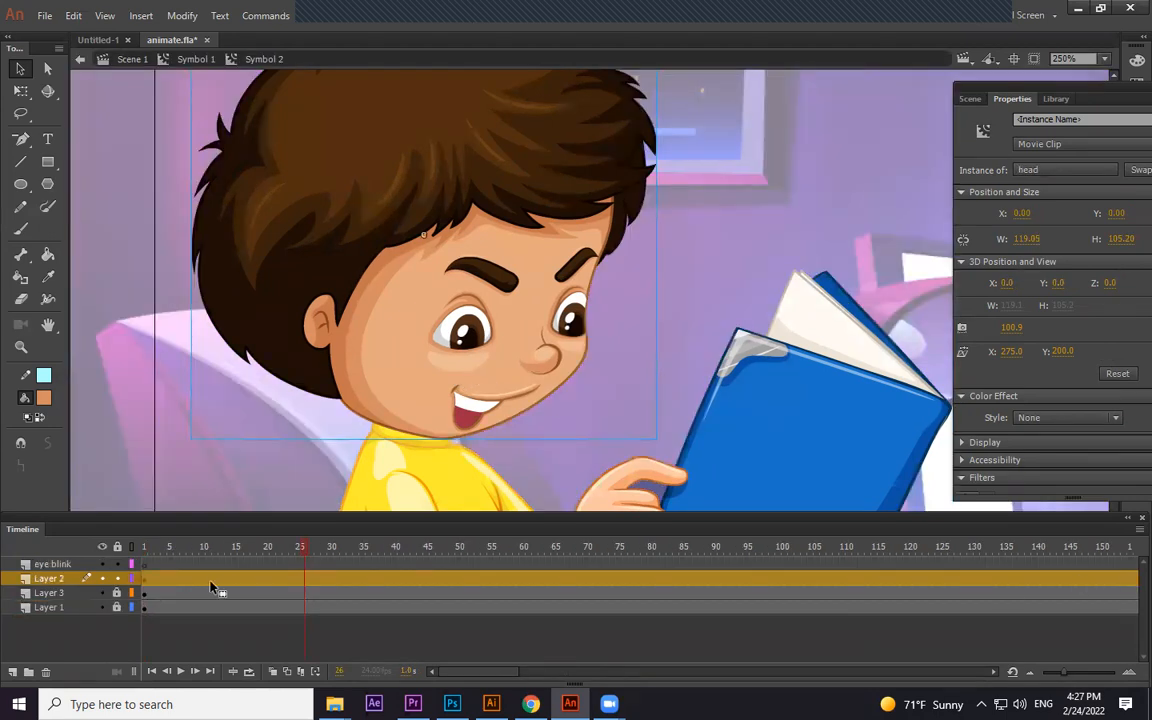
pyautogui.doubleClick(425, 331)
pyautogui.moveTo(196, 557); pyautogui.dragTo(316, 558)
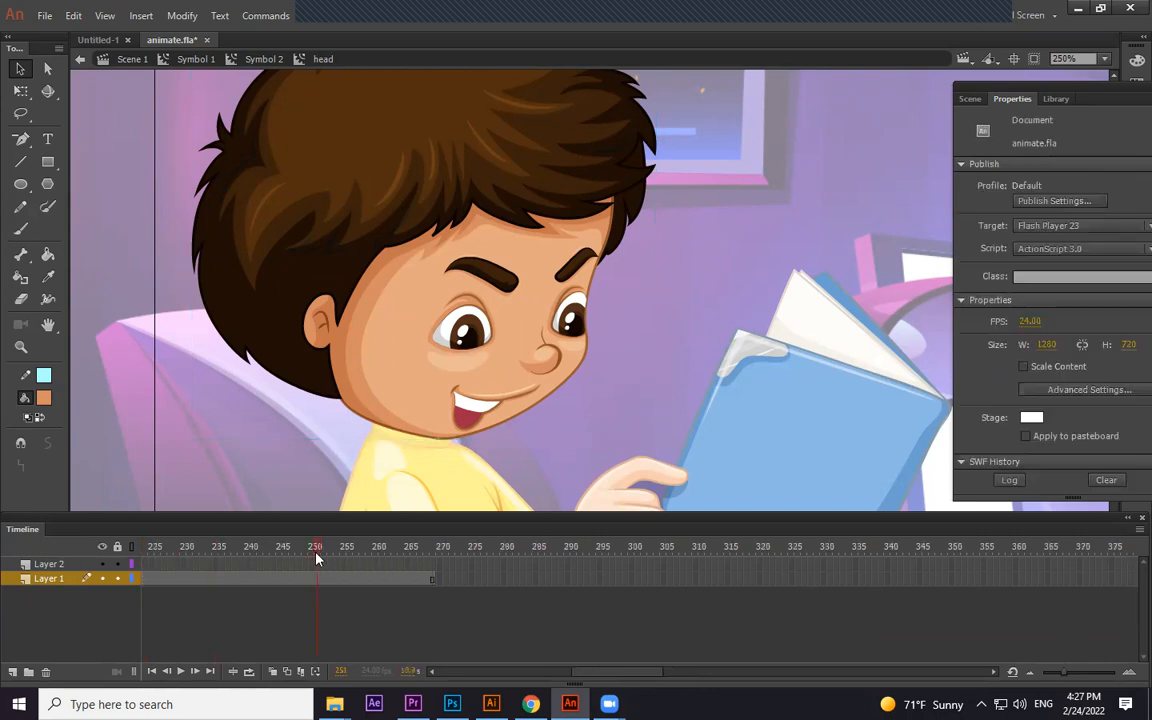
pyautogui.click(758, 567)
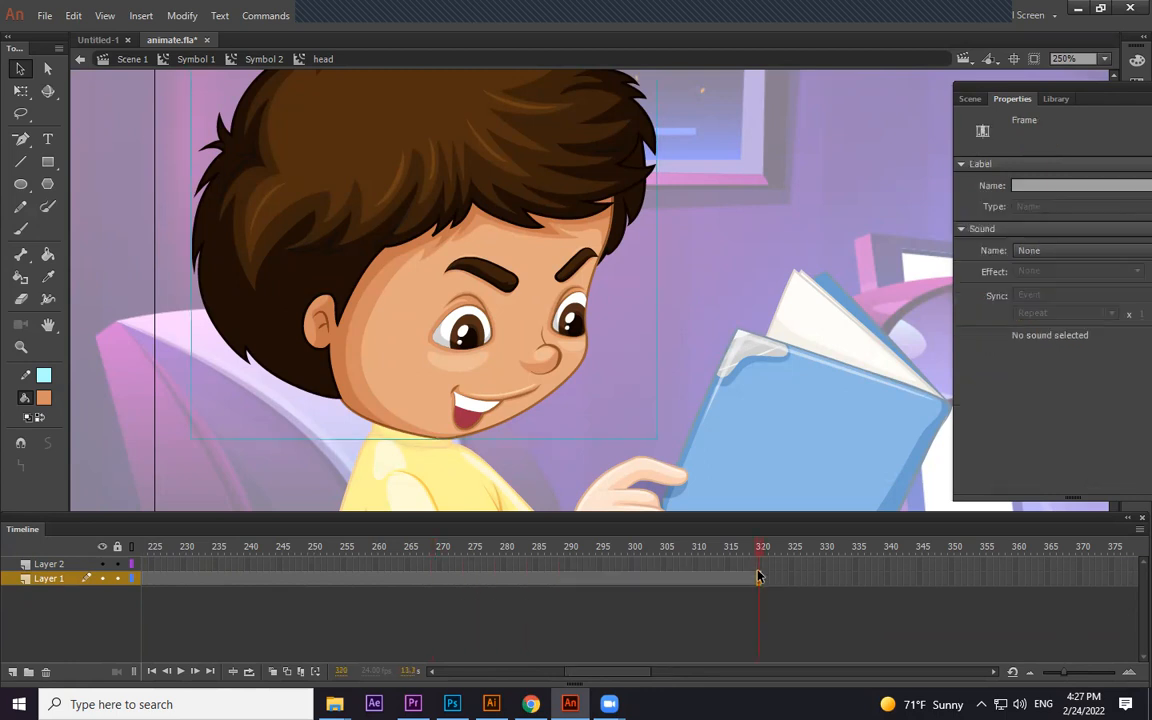
# On Layer 2 at frame 202, draw a filled oval about 22.8 × 15.5 px below the boy's ear and delete its outline
pyautogui.moveTo(445, 547); pyautogui.dragTo(3, 567)
pyautogui.click(514, 566)
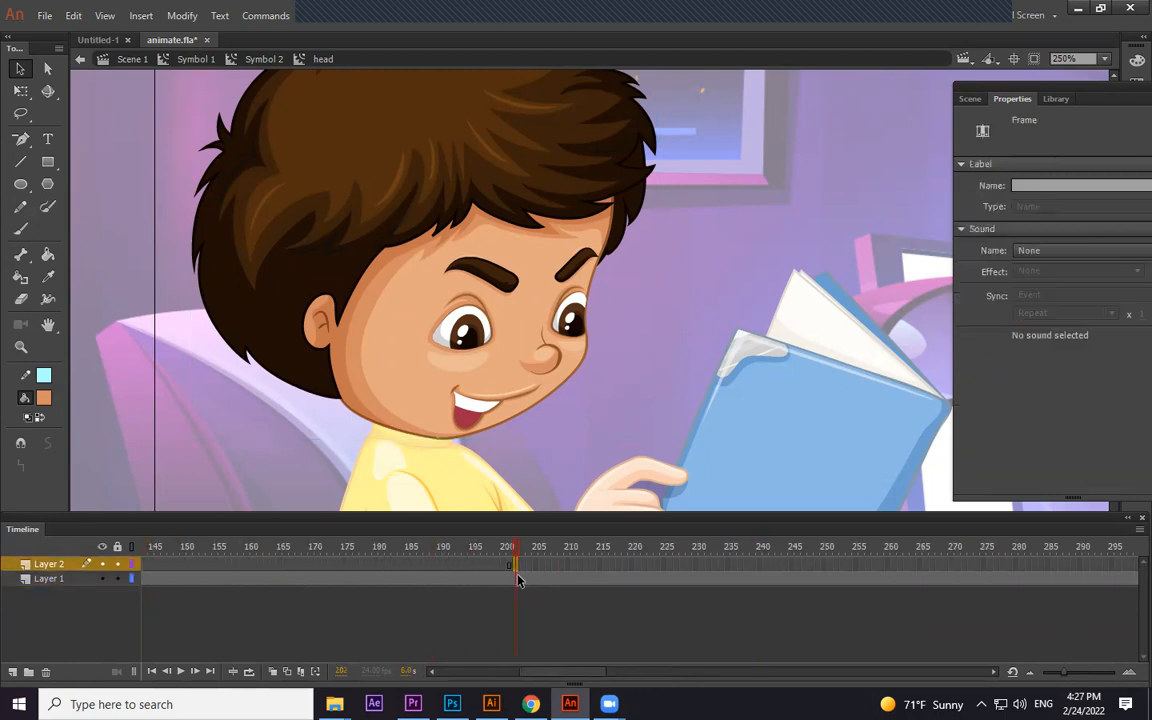
pyautogui.click(21, 184)
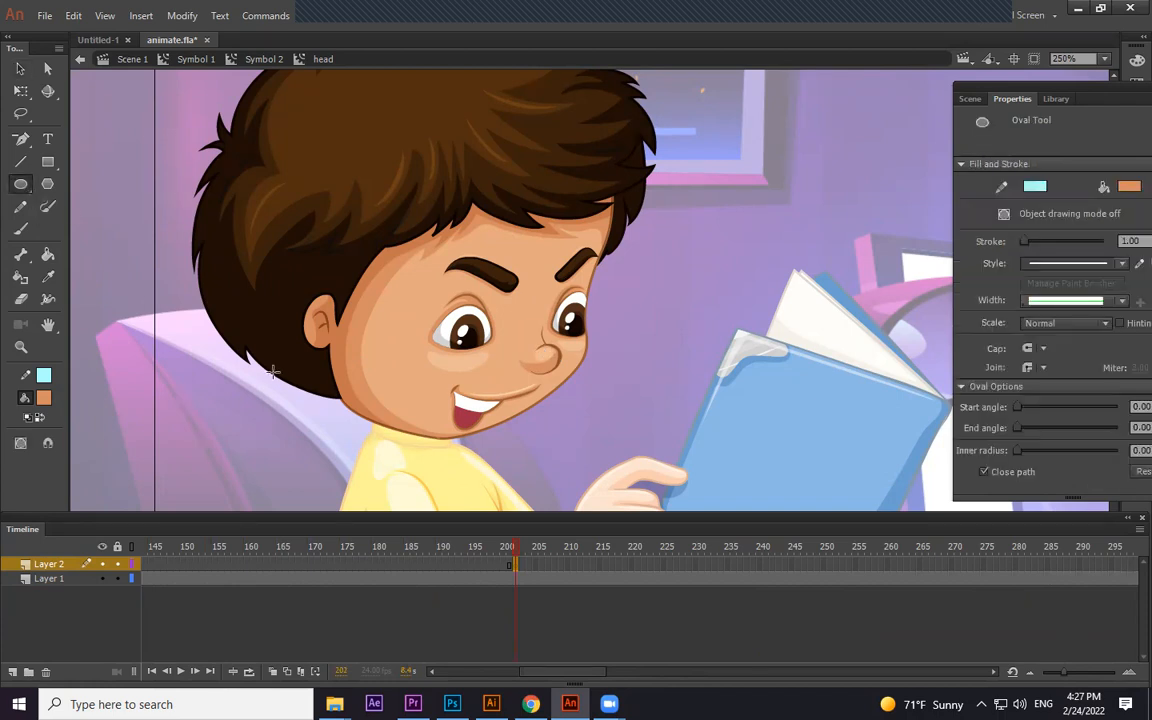
pyautogui.moveTo(297, 341)
pyautogui.mouseDown()
pyautogui.moveTo(355, 393)
pyautogui.moveTo(386, 401)
pyautogui.mouseUp()
pyautogui.press('v')
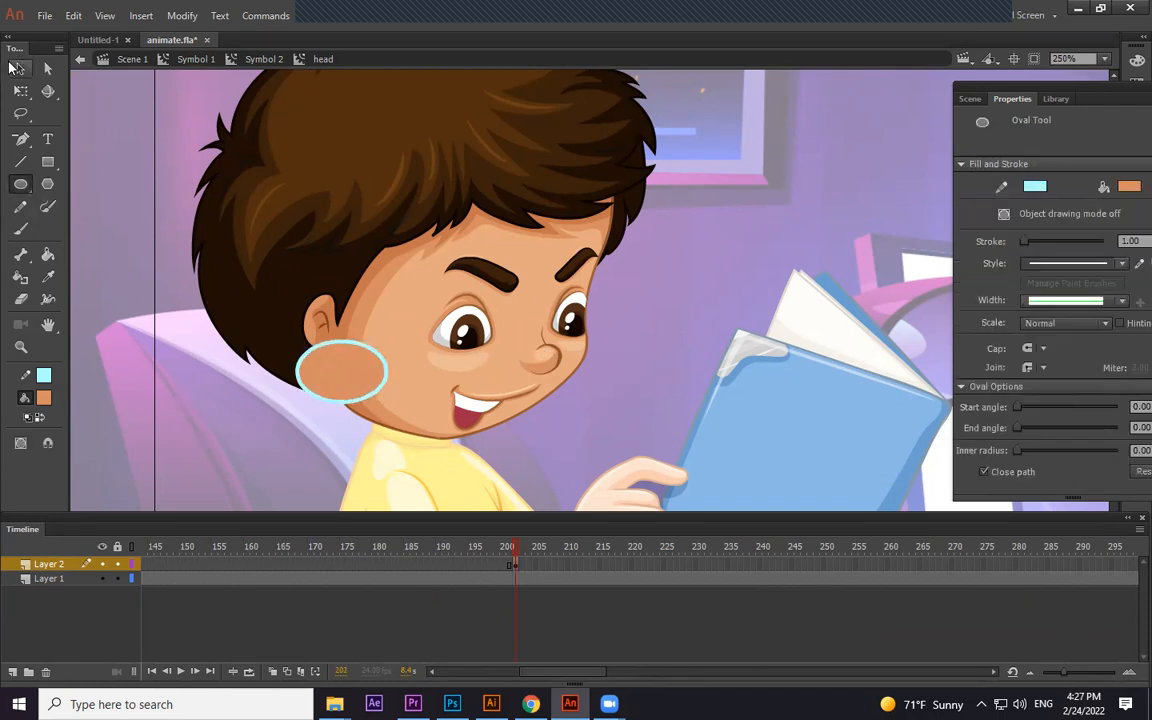
pyautogui.click(341, 343)
pyautogui.press('Delete')
# Sample a skin tone from the face for the oval's fill and move the oval over the eye nearest the ear
pyautogui.click(347, 373)
pyautogui.click(43, 397)
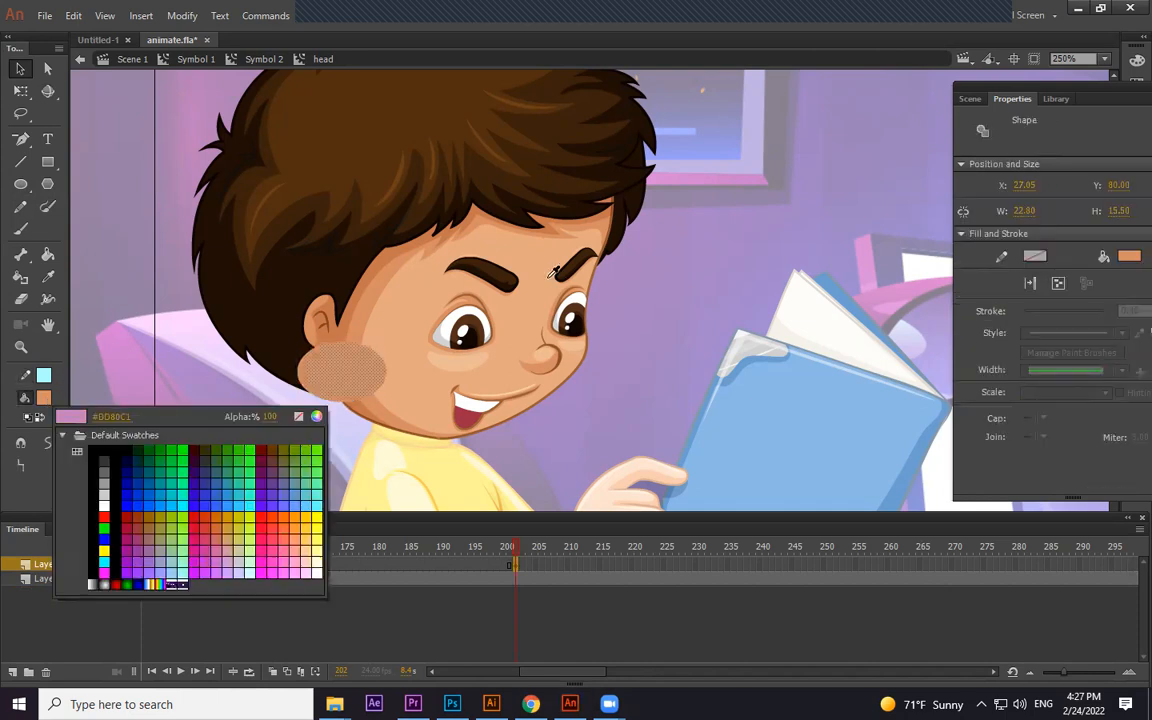
pyautogui.click(391, 273)
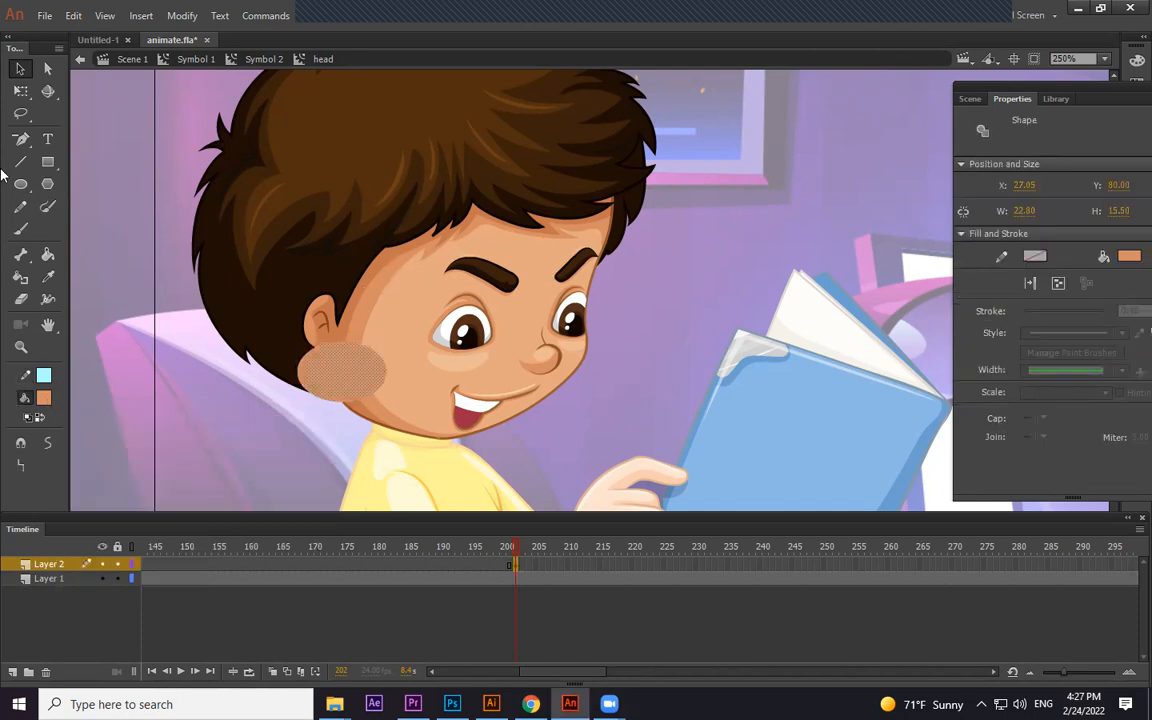
pyautogui.click(199, 104)
pyautogui.moveTo(444, 366); pyautogui.dragTo(480, 337)
pyautogui.click(731, 393)
pyautogui.hotkey('ctrl', '=')
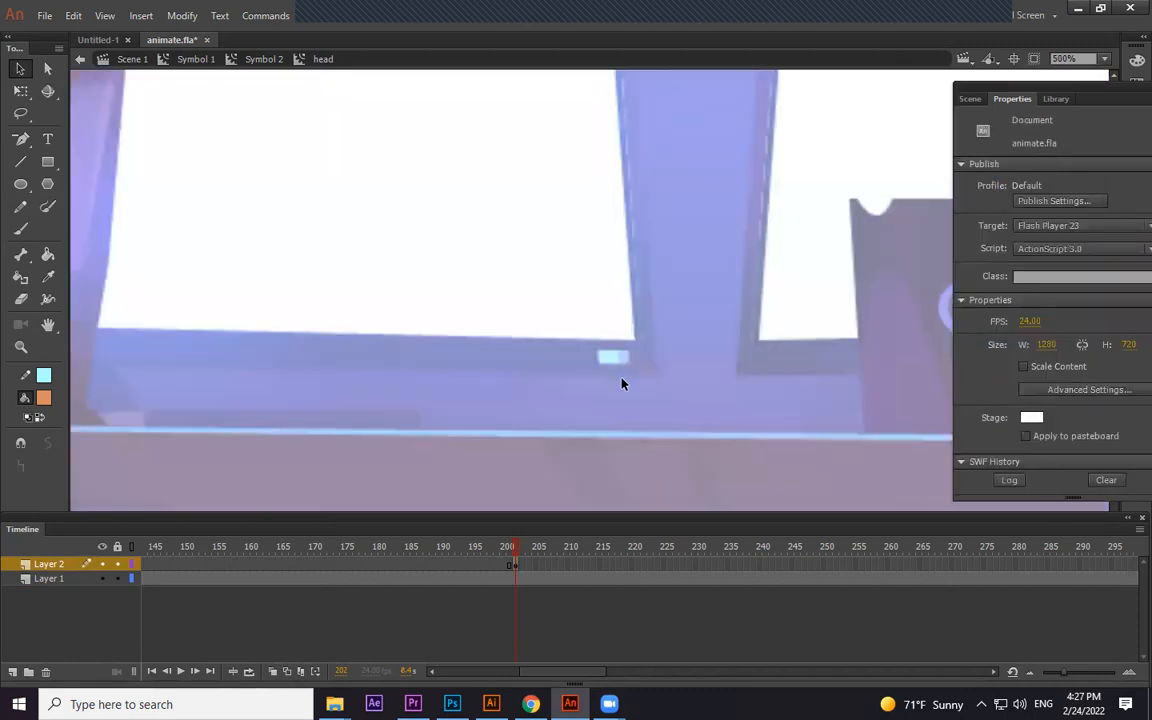
pyautogui.moveTo(751, 336); pyautogui.dragTo(865, 388)
pyautogui.moveTo(430, 160); pyautogui.dragTo(884, 347)
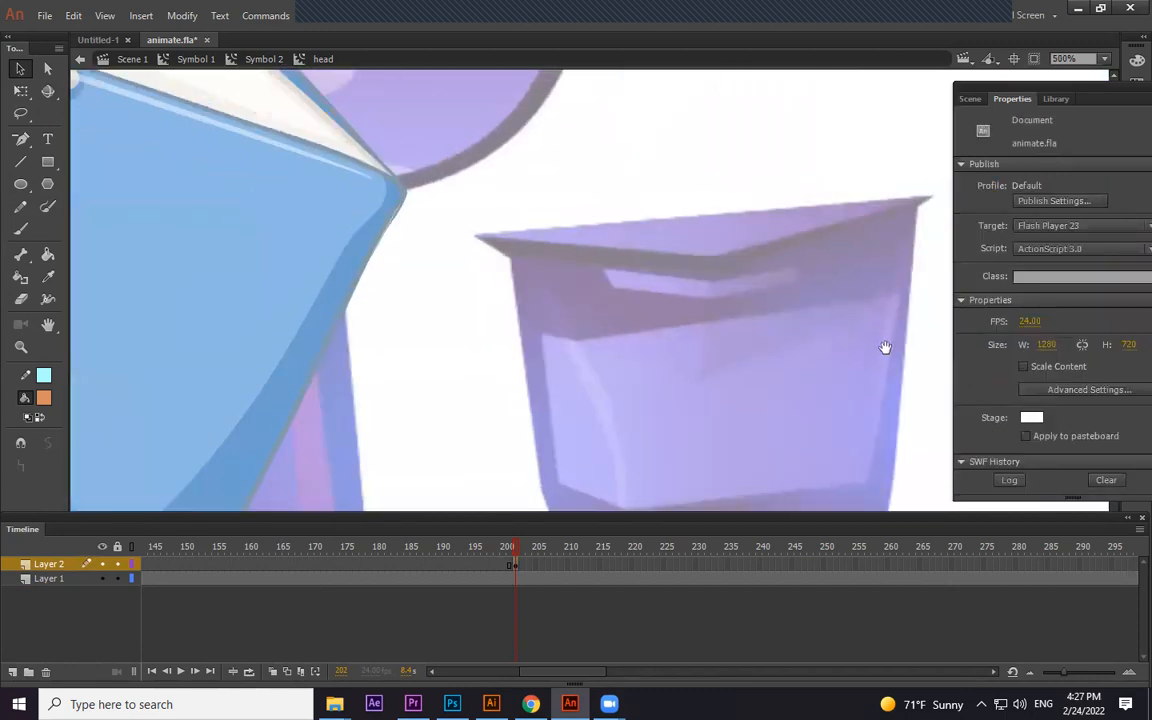
pyautogui.moveTo(290, 248); pyautogui.dragTo(690, 333)
pyautogui.moveTo(170, 110); pyautogui.dragTo(678, 456)
pyautogui.moveTo(430, 314); pyautogui.dragTo(429, 290)
# Try bending the oval's edges to fit the eye, undo the last bend and delete the oval
pyautogui.click(603, 384)
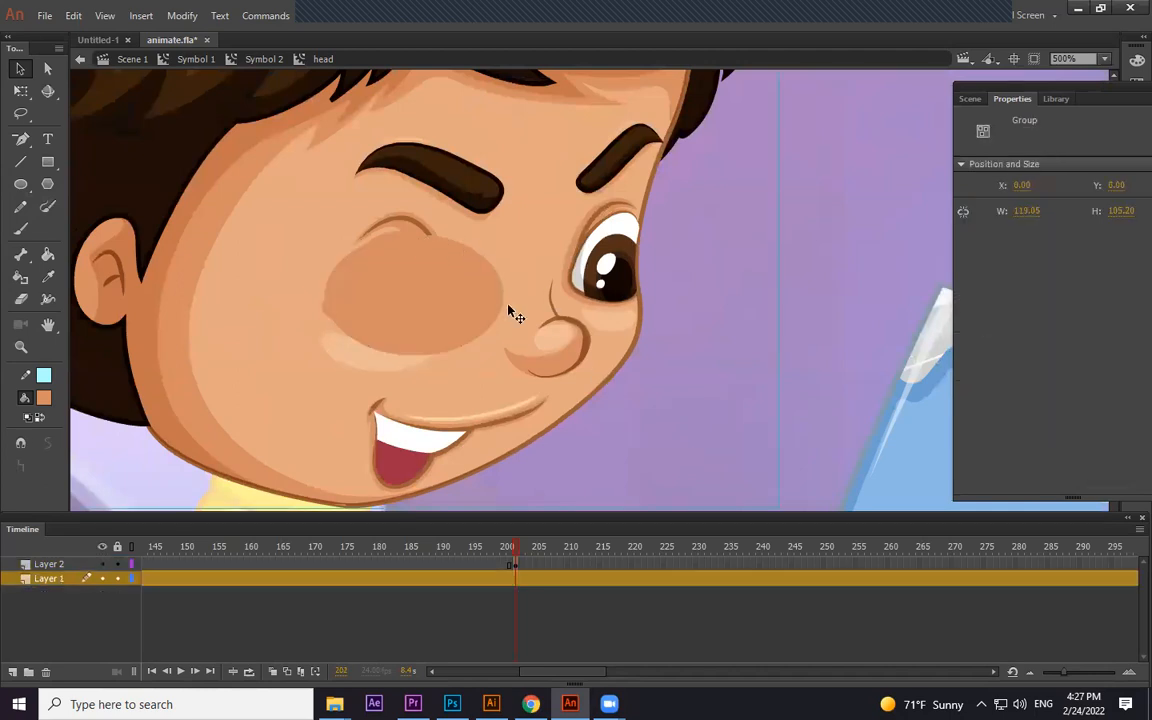
pyautogui.moveTo(501, 299); pyautogui.dragTo(438, 292)
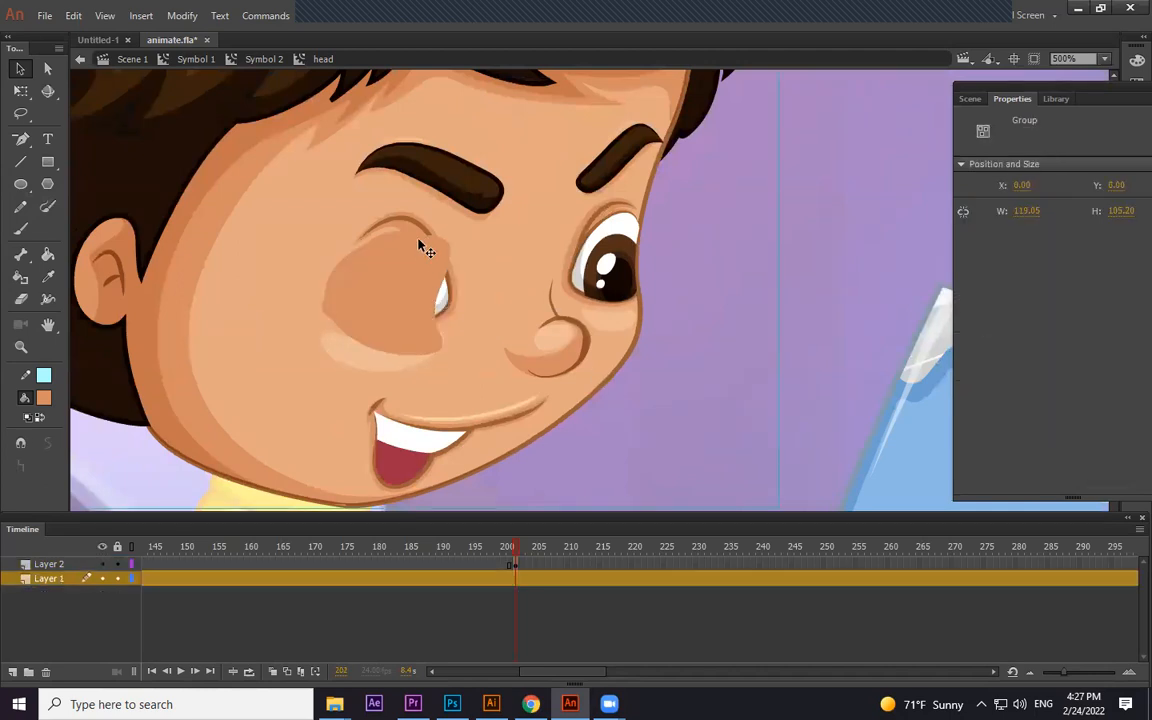
pyautogui.moveTo(419, 244); pyautogui.dragTo(388, 262)
pyautogui.hotkey('ctrl', 'z')
pyautogui.click(546, 363)
pyautogui.click(439, 349)
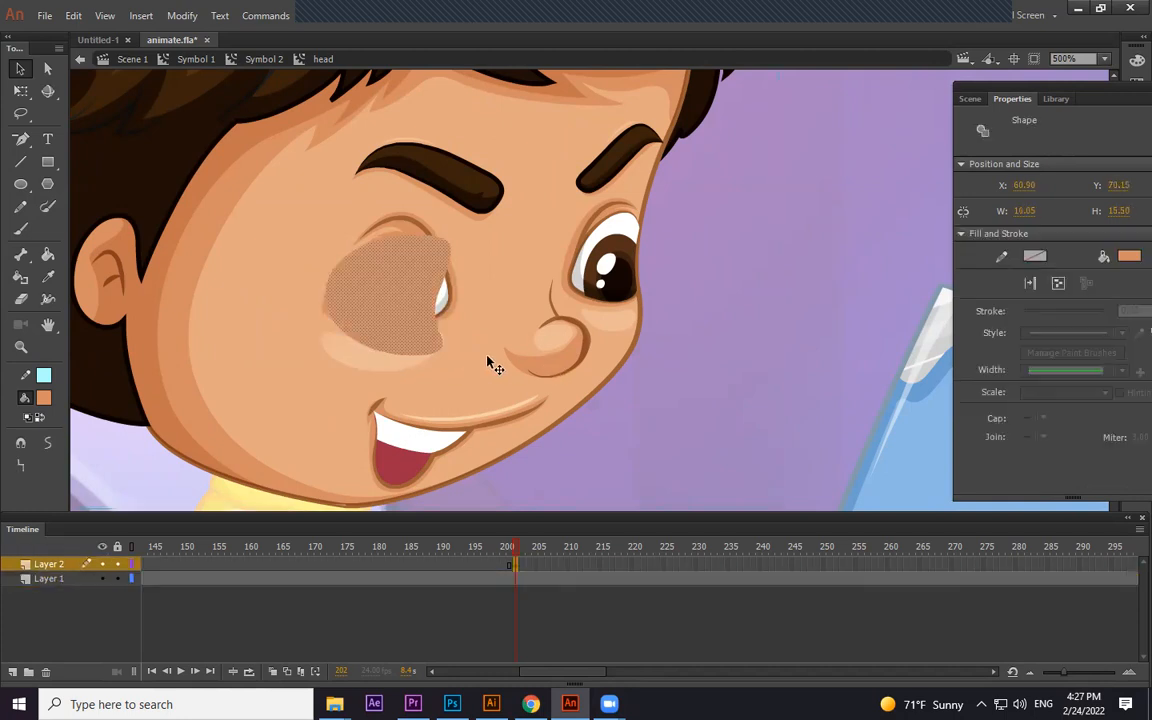
pyautogui.press('Delete')
# Draw a smaller skin-coloured oval over the upper part of the same eye and delete its outline
pyautogui.press('o')
pyautogui.moveTo(347, 246); pyautogui.dragTo(466, 311)
pyautogui.press('v')
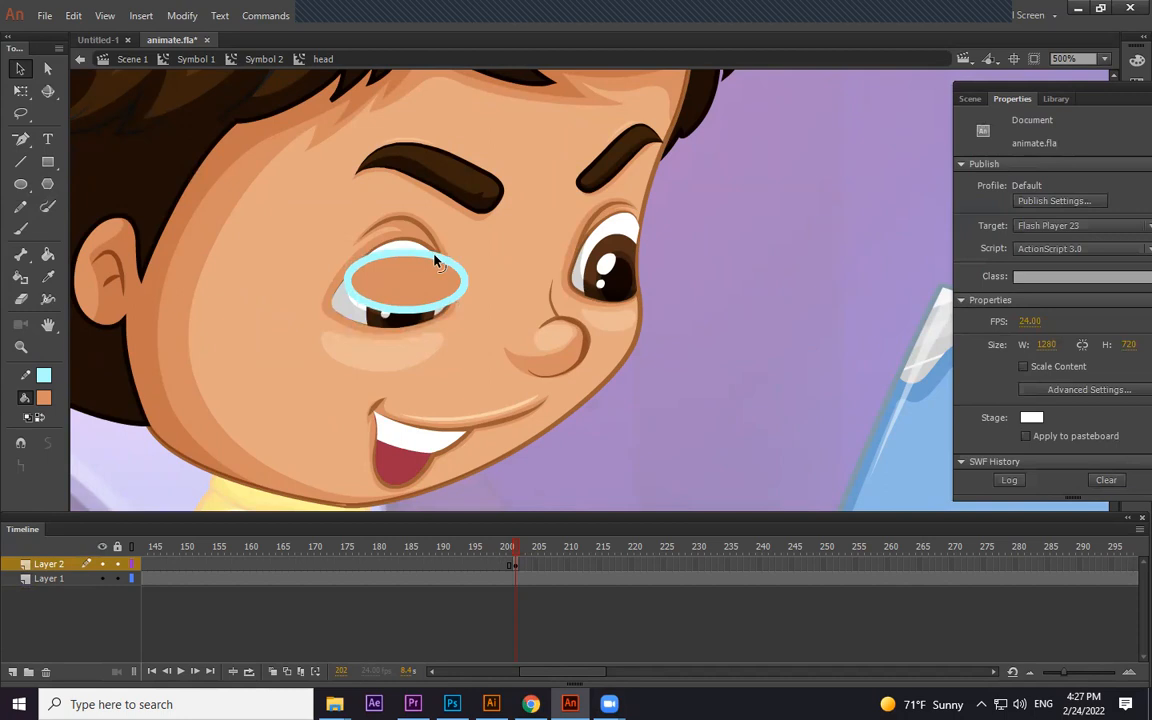
pyautogui.doubleClick(436, 260)
pyautogui.press('Delete')
# Shape the skin-coloured oval into an upper eyelid covering the top of the eye nearest the ear, and lock Layer 1
pyautogui.click(490, 295)
pyautogui.moveTo(454, 288); pyautogui.dragTo(404, 257)
pyautogui.click(493, 288)
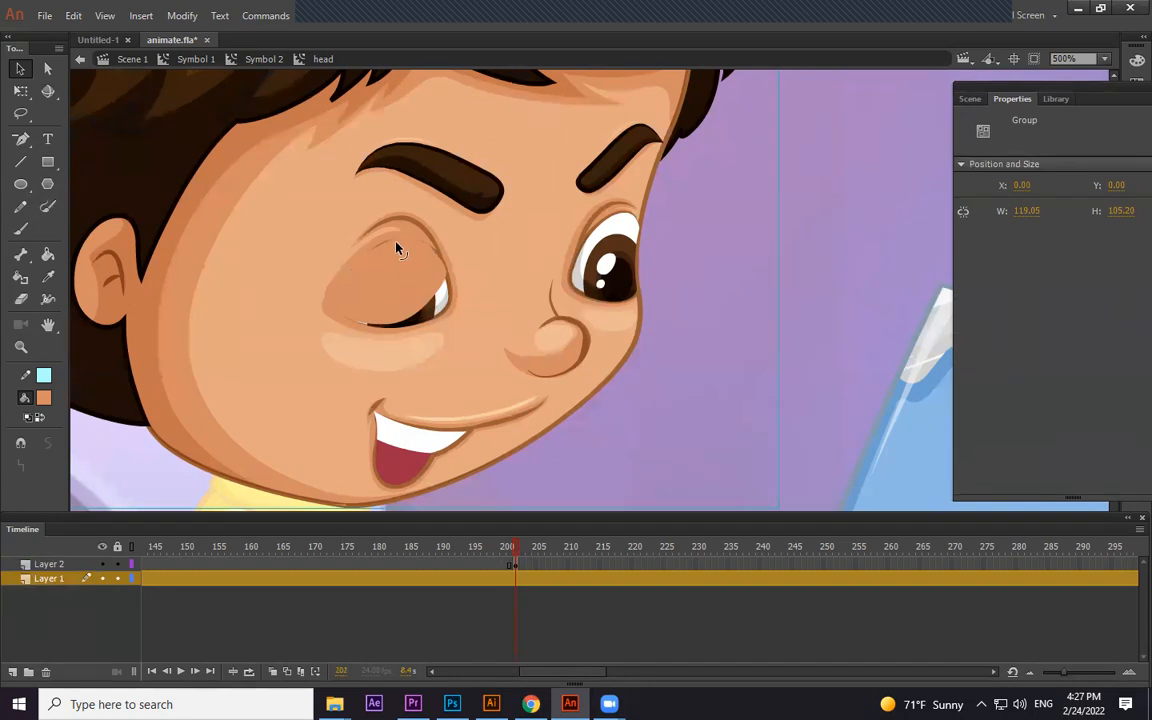
pyautogui.moveTo(393, 330); pyautogui.dragTo(393, 290)
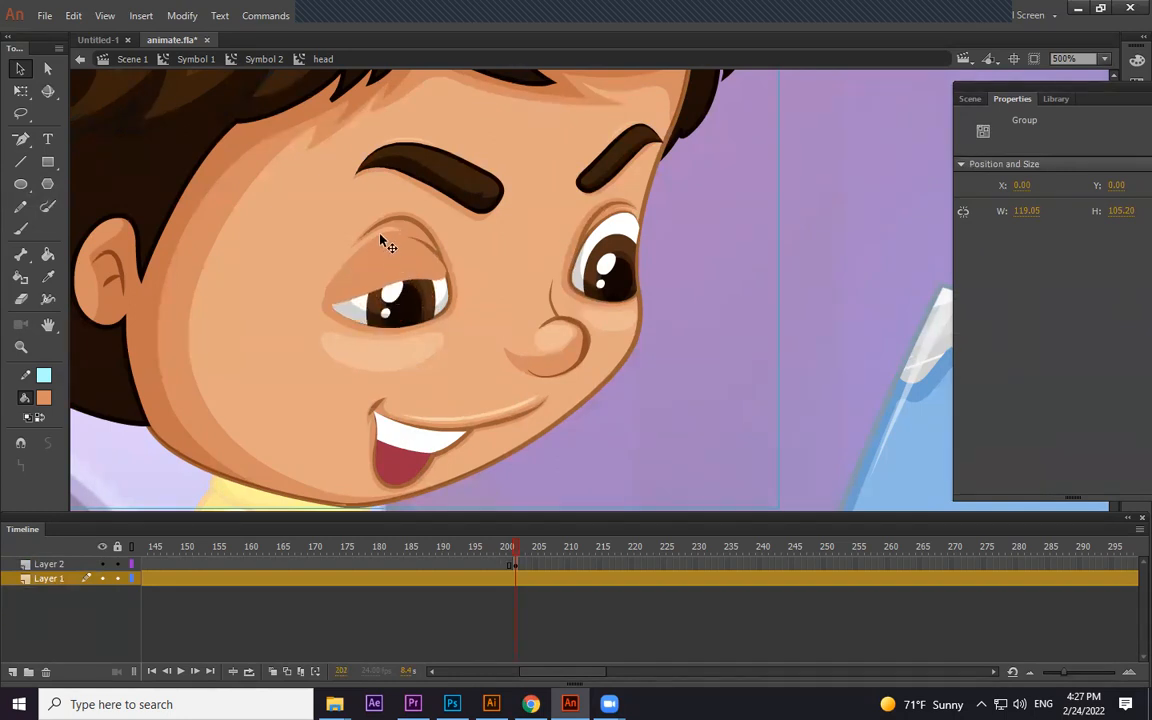
pyautogui.click(390, 252)
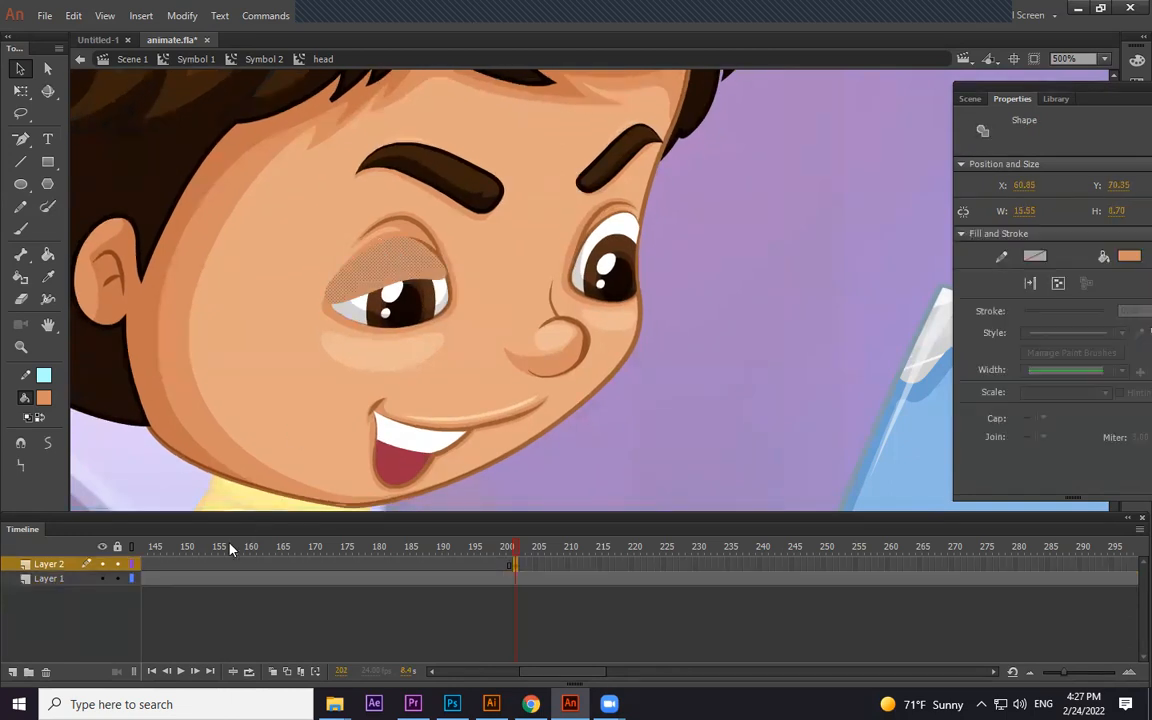
pyautogui.click(118, 579)
pyautogui.click(411, 272)
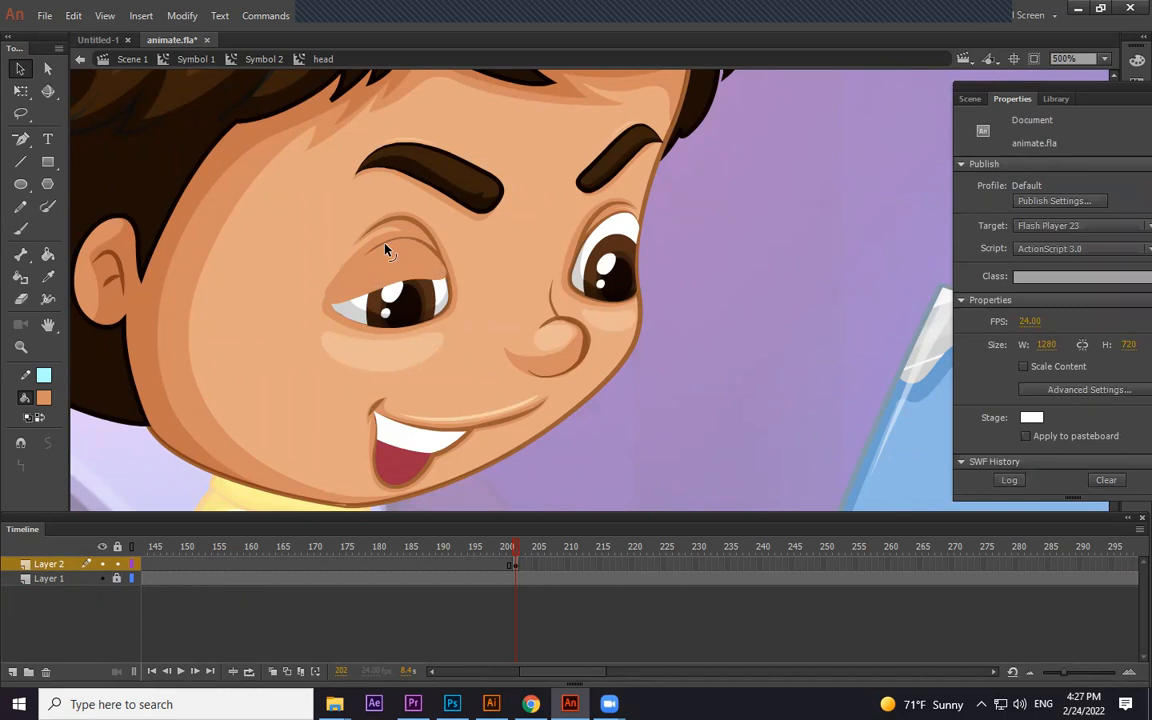
# Copy the eyelid onto the boy's other eye and bend its edge to fit that eye's upper part
pyautogui.moveTo(341, 289); pyautogui.dragTo(615, 246)
pyautogui.hotkey('ctrl', 'z')
pyautogui.click(500, 282)
pyautogui.click(655, 325)
pyautogui.moveTo(655, 325); pyautogui.dragTo(630, 353)
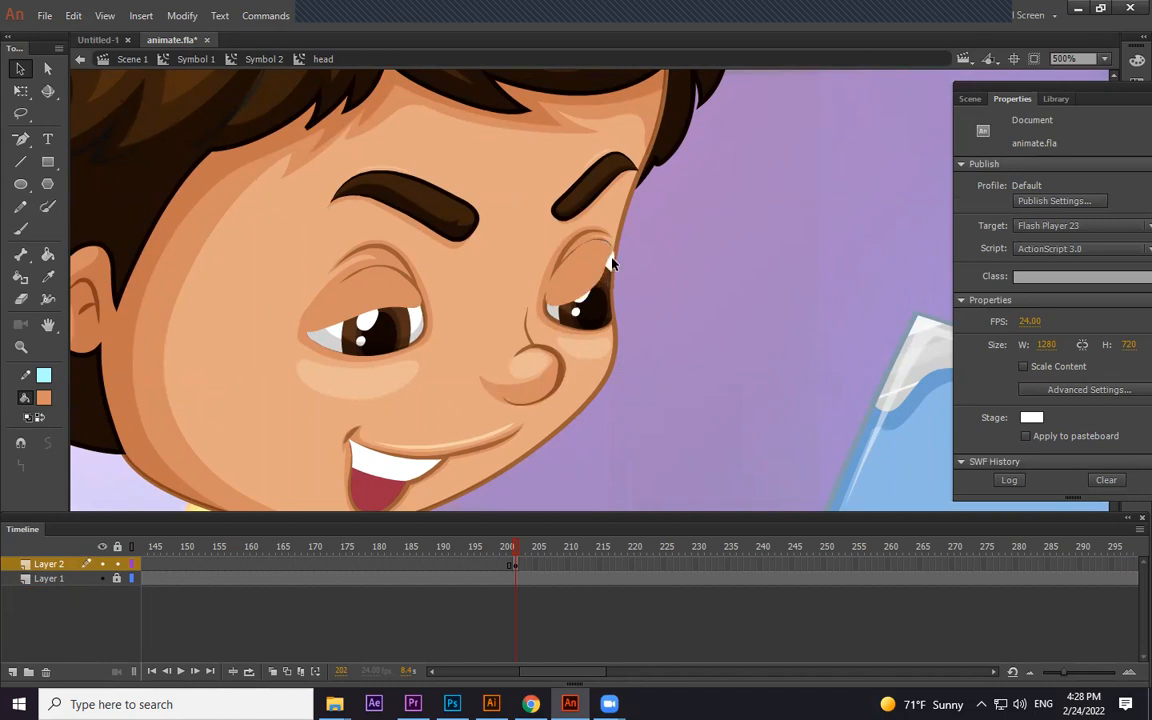
pyautogui.moveTo(612, 269); pyautogui.dragTo(586, 284)
# Add Layer 2 keyframes at frames 203 and 204 and lower both eyelids further over the eyes at frame 204
pyautogui.press('F6')
pyautogui.press('F6')
pyautogui.press('F6')
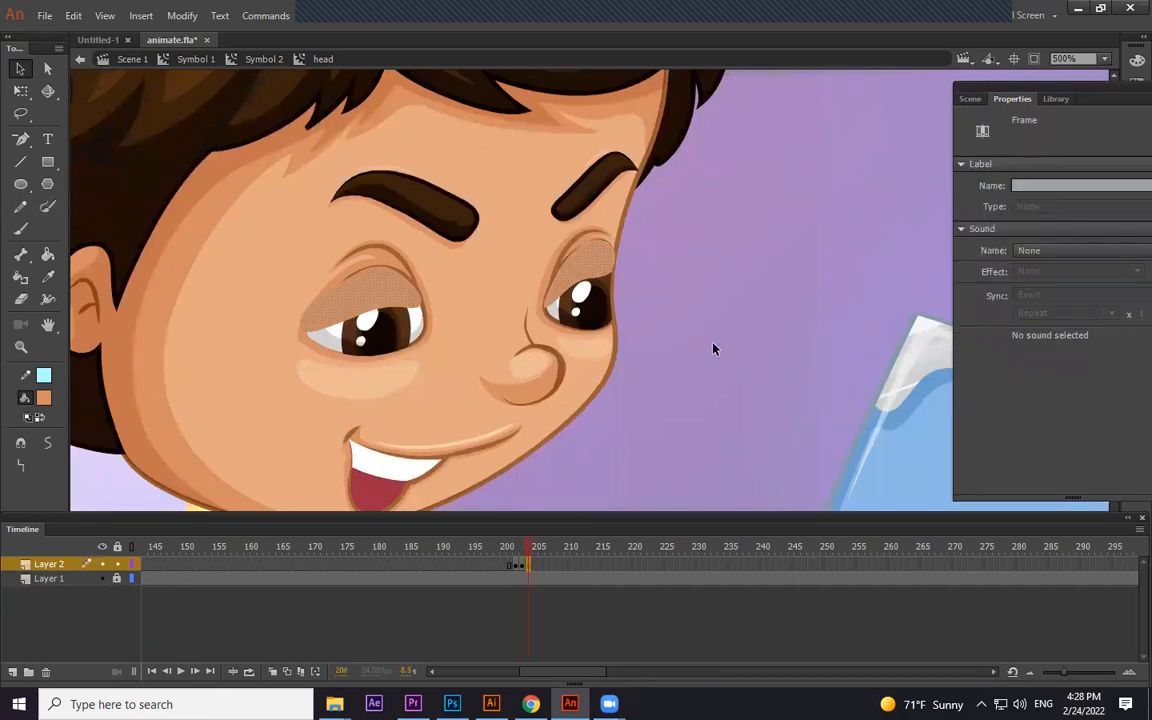
pyautogui.click(713, 349)
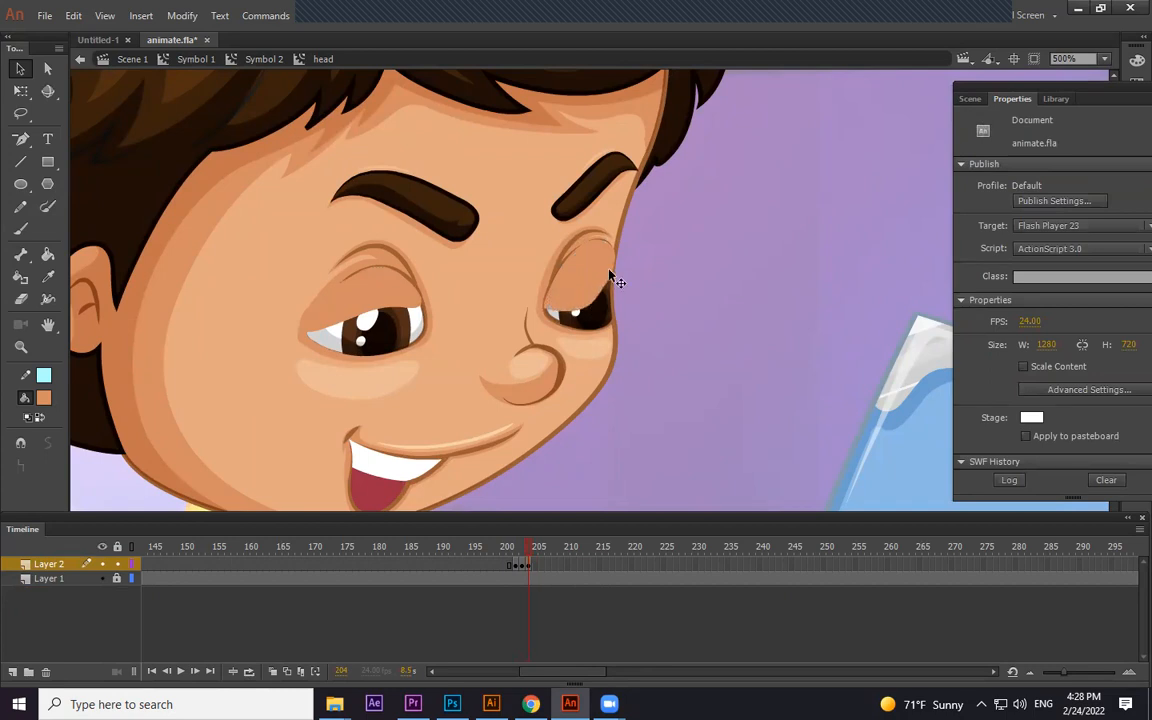
pyautogui.moveTo(378, 309); pyautogui.dragTo(351, 348)
pyautogui.hotkey('ctrl', 'z')
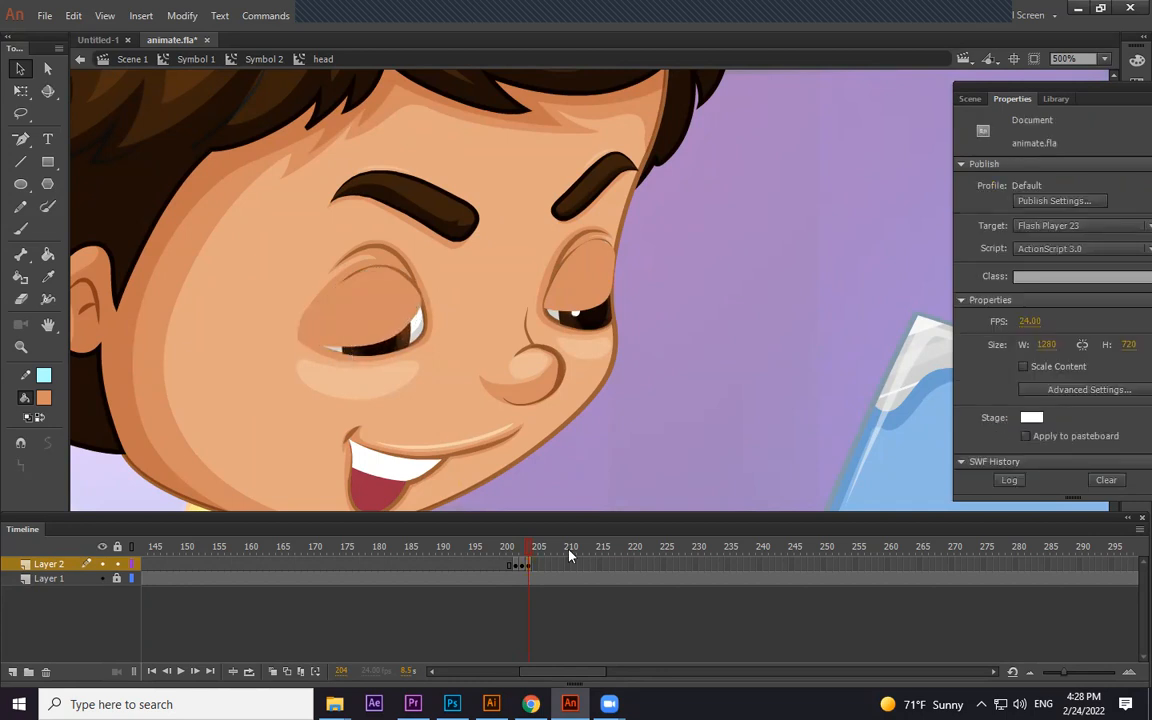
# Add a keyframe at frame 205 and extend the eyelid nearest the ear until it covers the whole eye
pyautogui.press('F6')
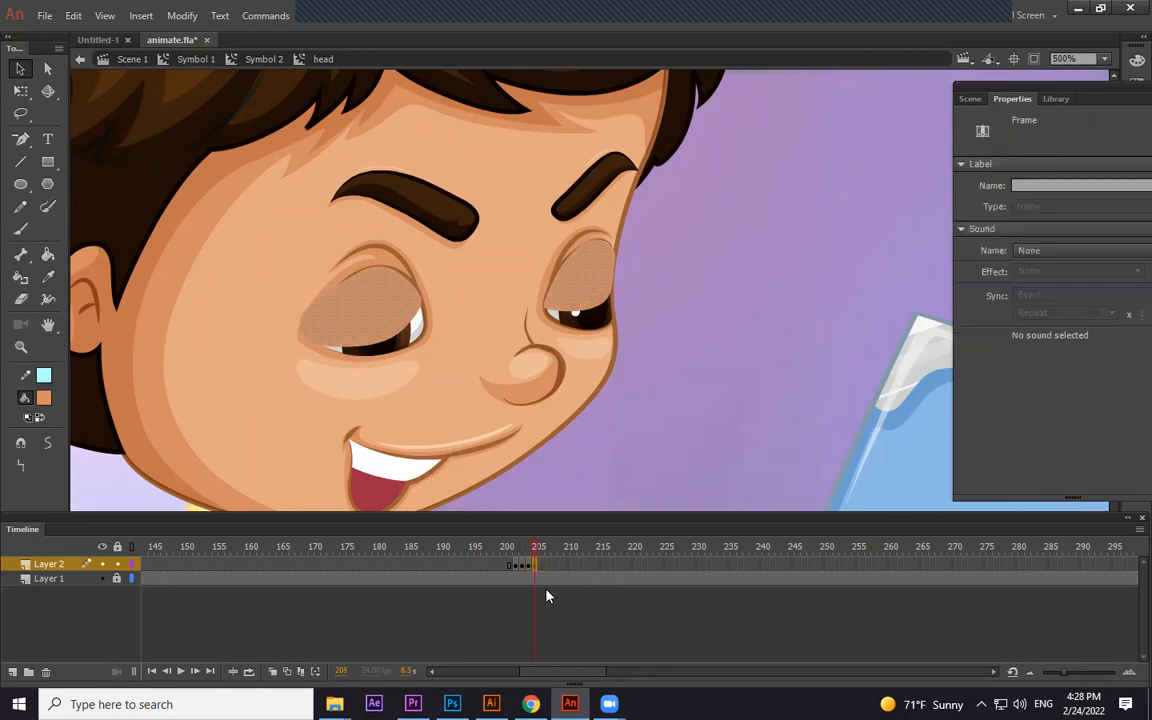
pyautogui.click(668, 440)
pyautogui.moveTo(393, 343); pyautogui.dragTo(398, 354)
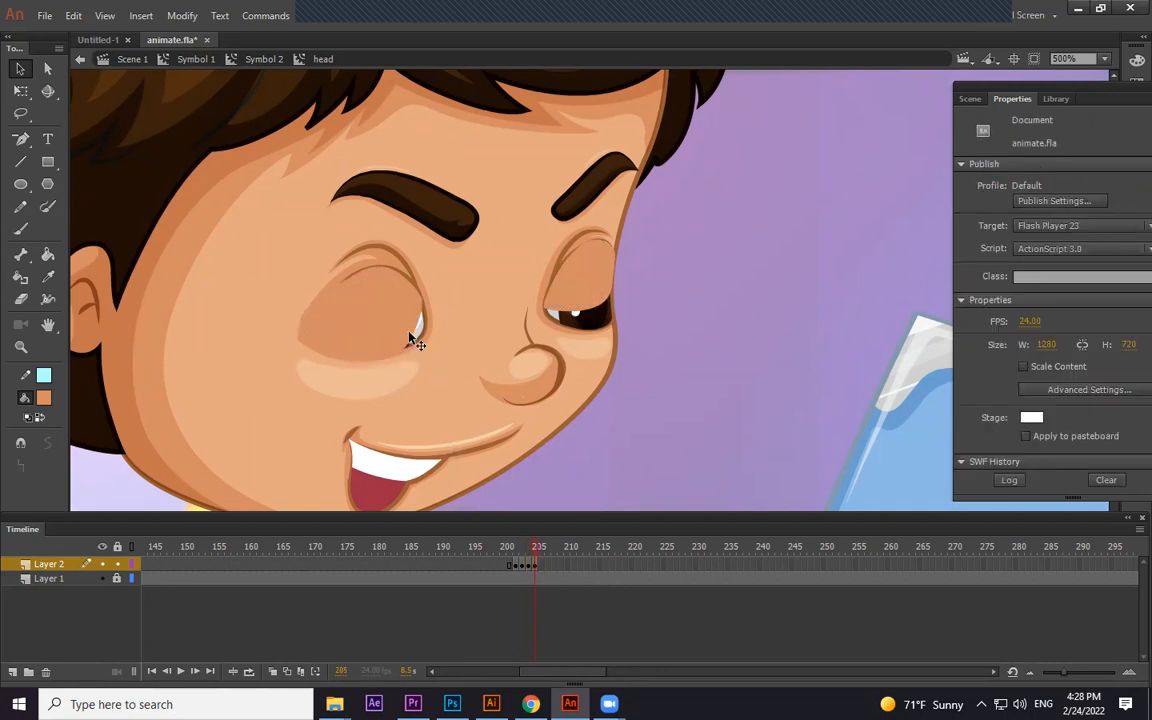
pyautogui.moveTo(416, 340); pyautogui.dragTo(421, 342)
pyautogui.moveTo(398, 371); pyautogui.dragTo(396, 356)
# Bend the other eyelid's edges at frame 205 so that it closes over the eye beside the nose
pyautogui.moveTo(598, 325); pyautogui.dragTo(603, 328)
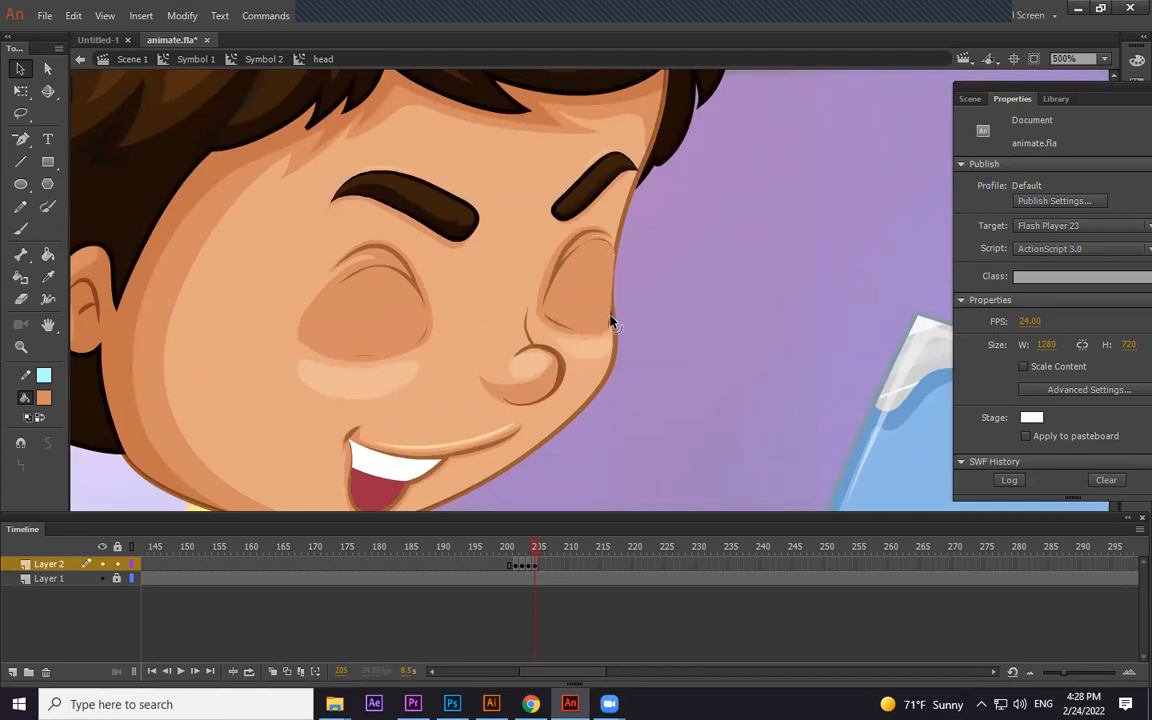
pyautogui.moveTo(585, 340); pyautogui.dragTo(612, 343)
pyautogui.moveTo(607, 327); pyautogui.dragTo(616, 285)
pyautogui.click(600, 331)
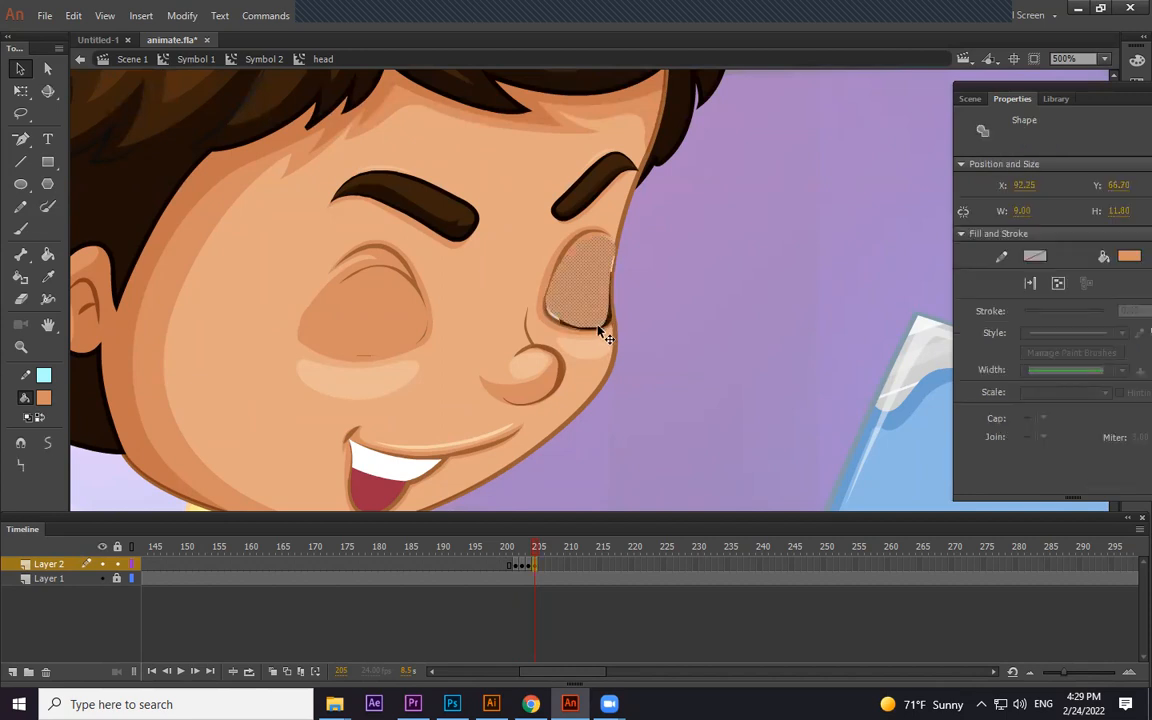
pyautogui.click(657, 334)
pyautogui.moveTo(594, 332); pyautogui.dragTo(596, 327)
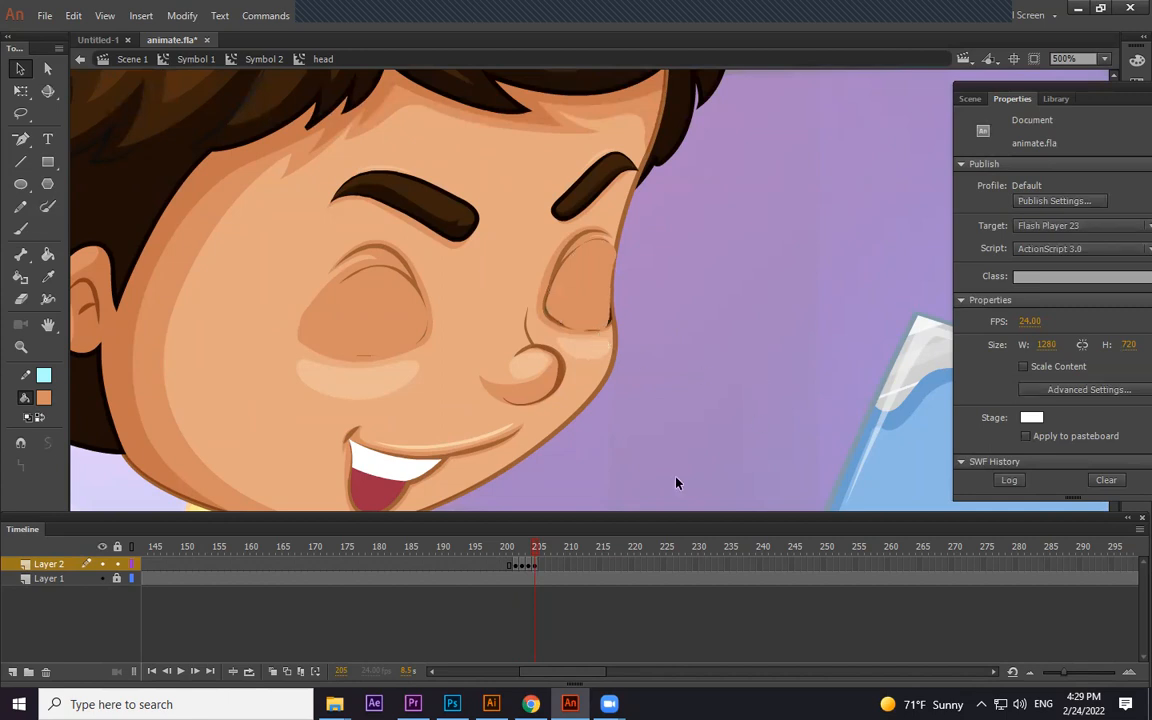
# Add a Layer 2 keyframe at frame 206, paste a copy of frame 203 at frame 207 and add a keyframe at frame 208
pyautogui.moveTo(530, 556); pyautogui.dragTo(556, 557)
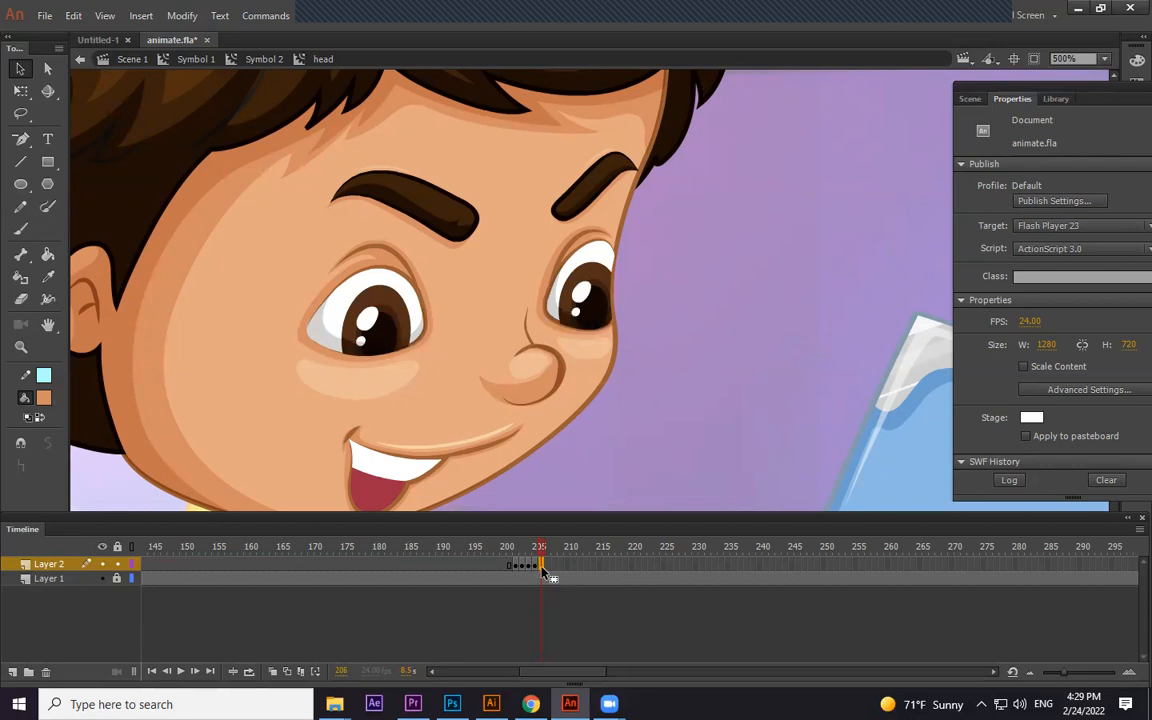
pyautogui.click(534, 566)
pyautogui.moveTo(530, 569); pyautogui.dragTo(519, 572)
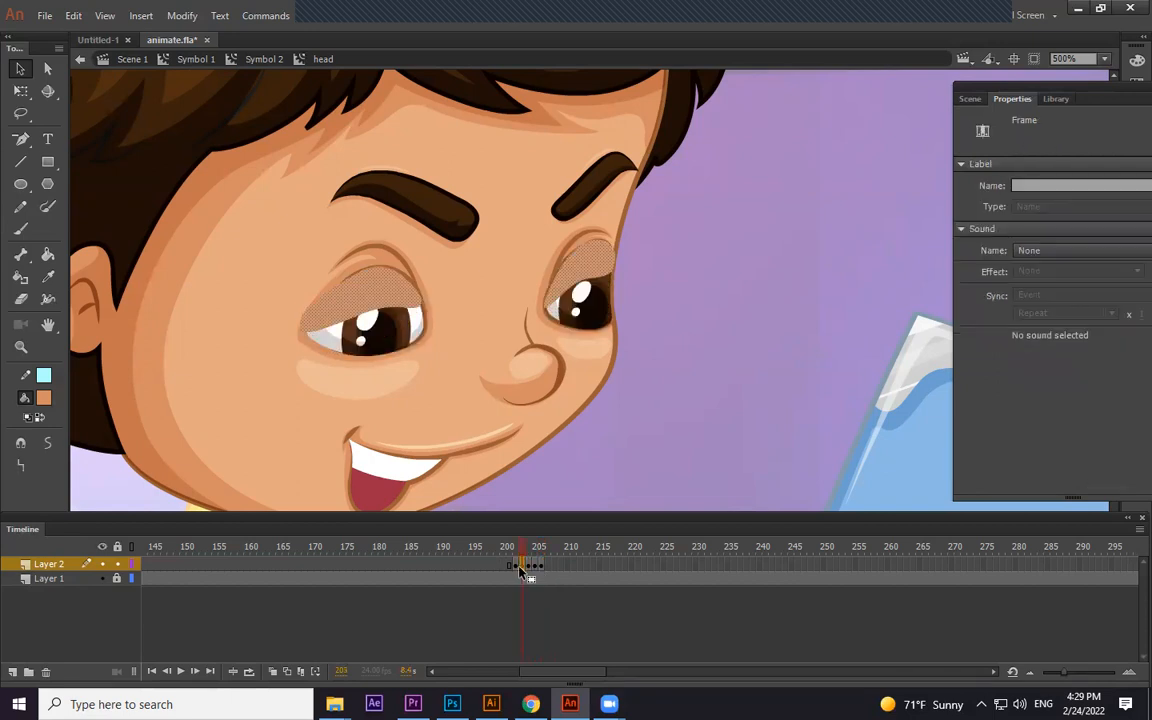
pyautogui.rightClick(518, 566)
pyautogui.click(574, 347)
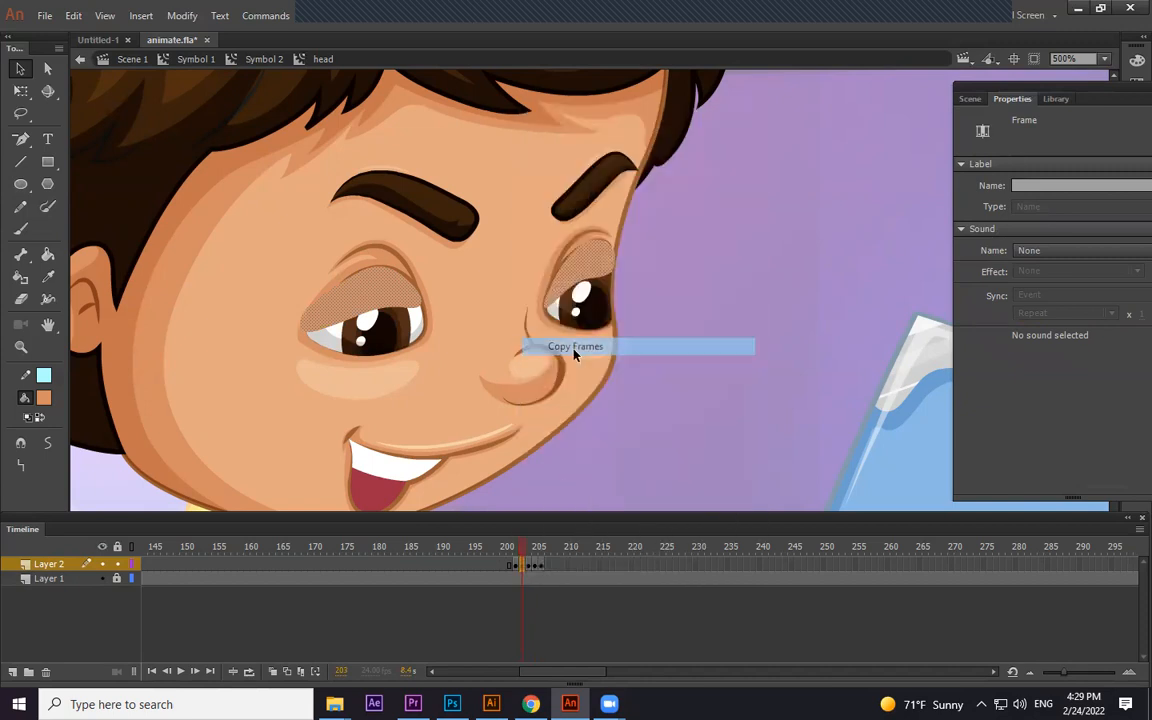
pyautogui.rightClick(547, 566)
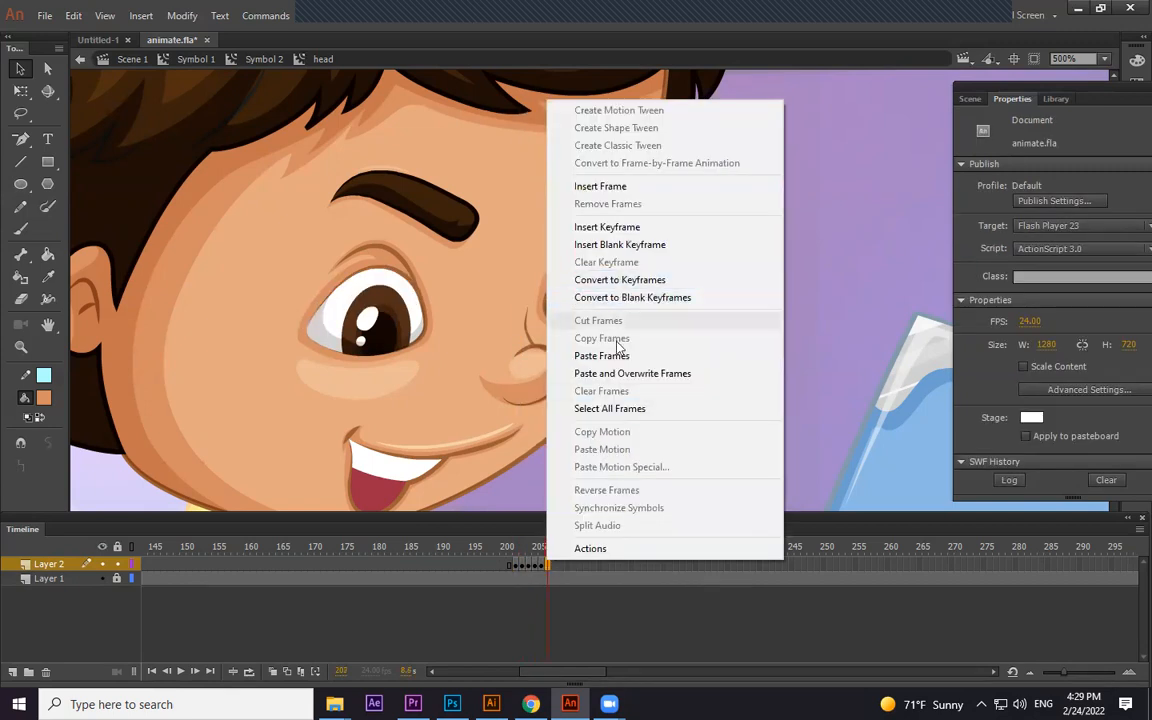
pyautogui.click(614, 354)
pyautogui.press('F6')
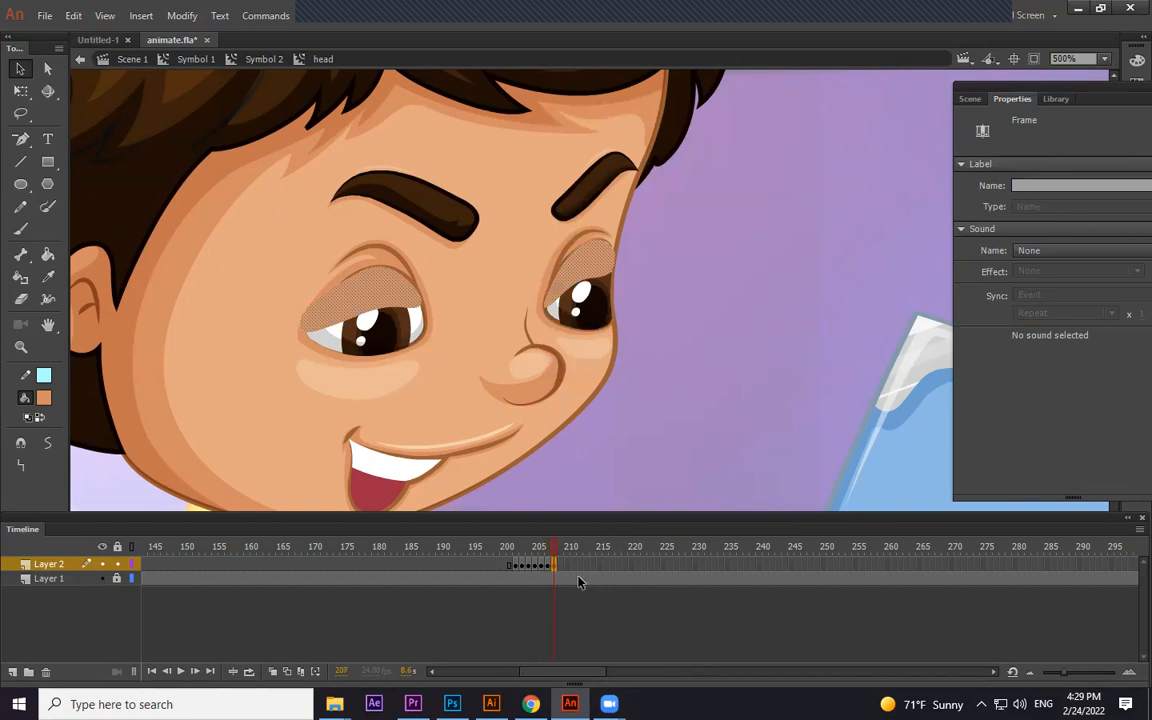
pyautogui.press('F6')
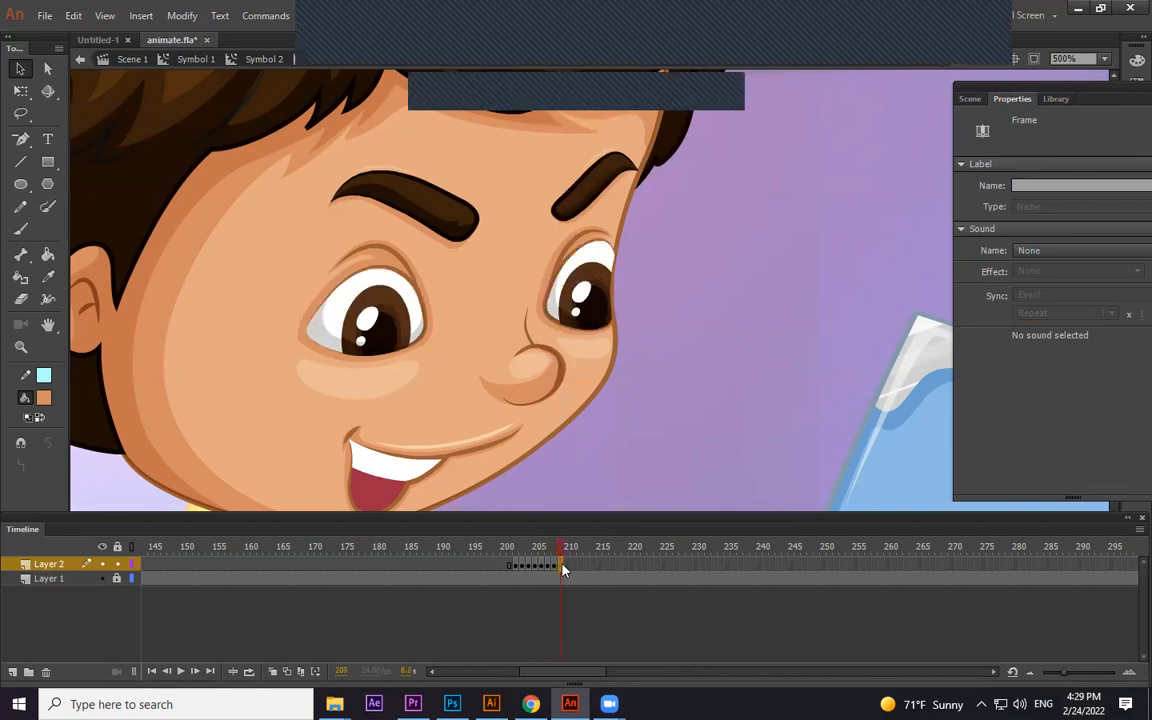
pyautogui.press('Delete')
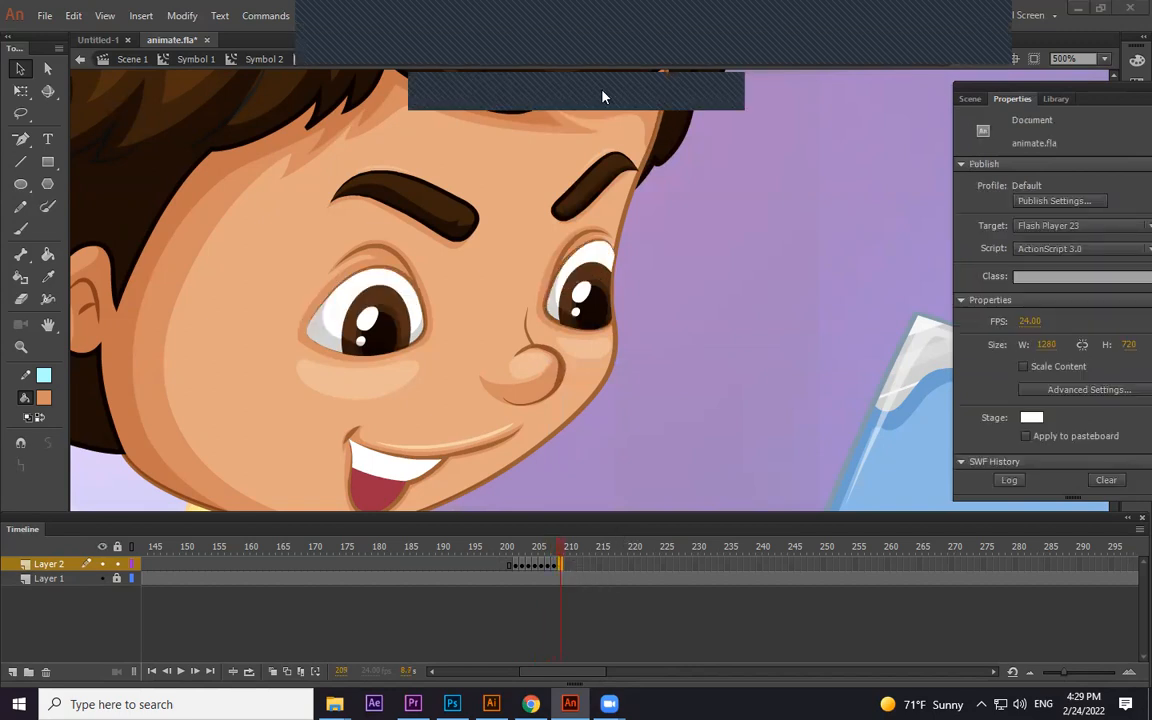
# Try copying the blink frames 202–208 of Layer 2 to frame 230 and undo the paste
pyautogui.moveTo(514, 549); pyautogui.dragTo(552, 566)
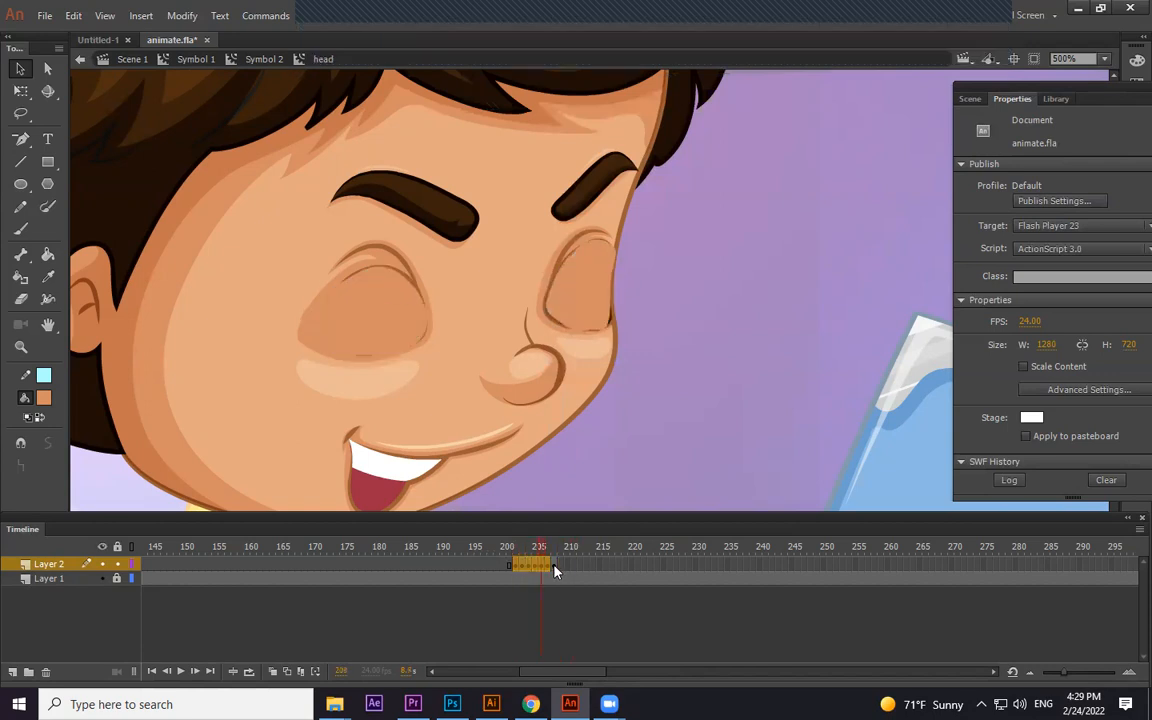
pyautogui.rightClick(552, 567)
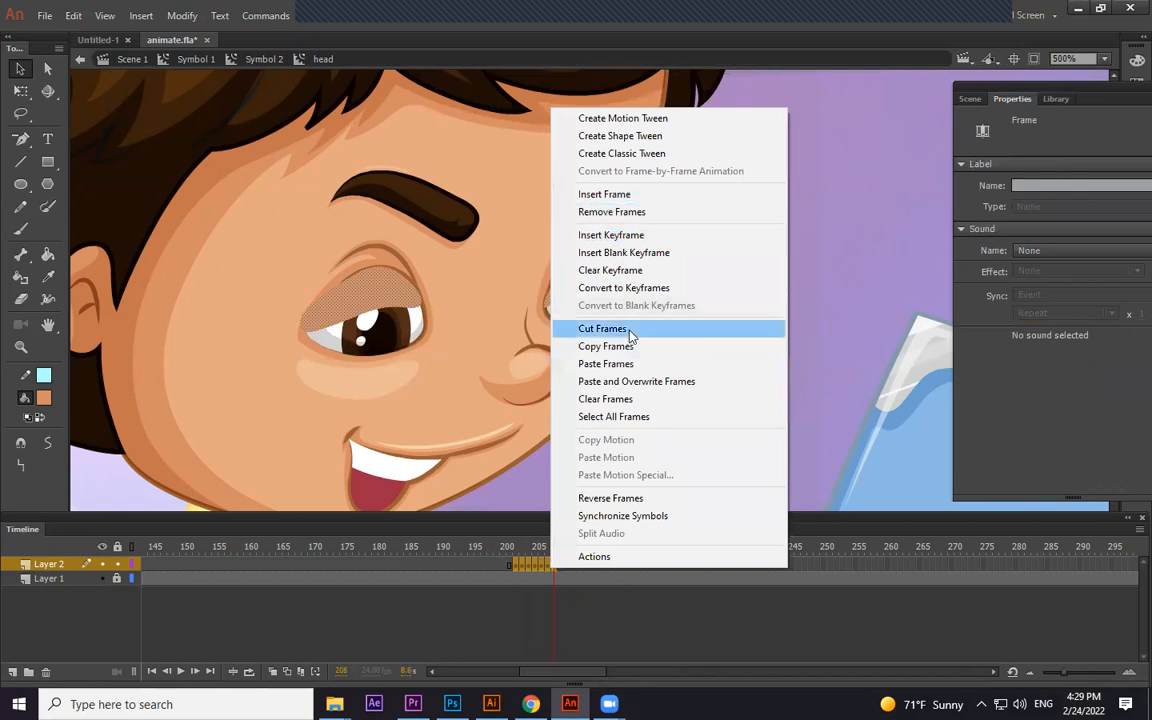
pyautogui.click(620, 347)
pyautogui.click(696, 565)
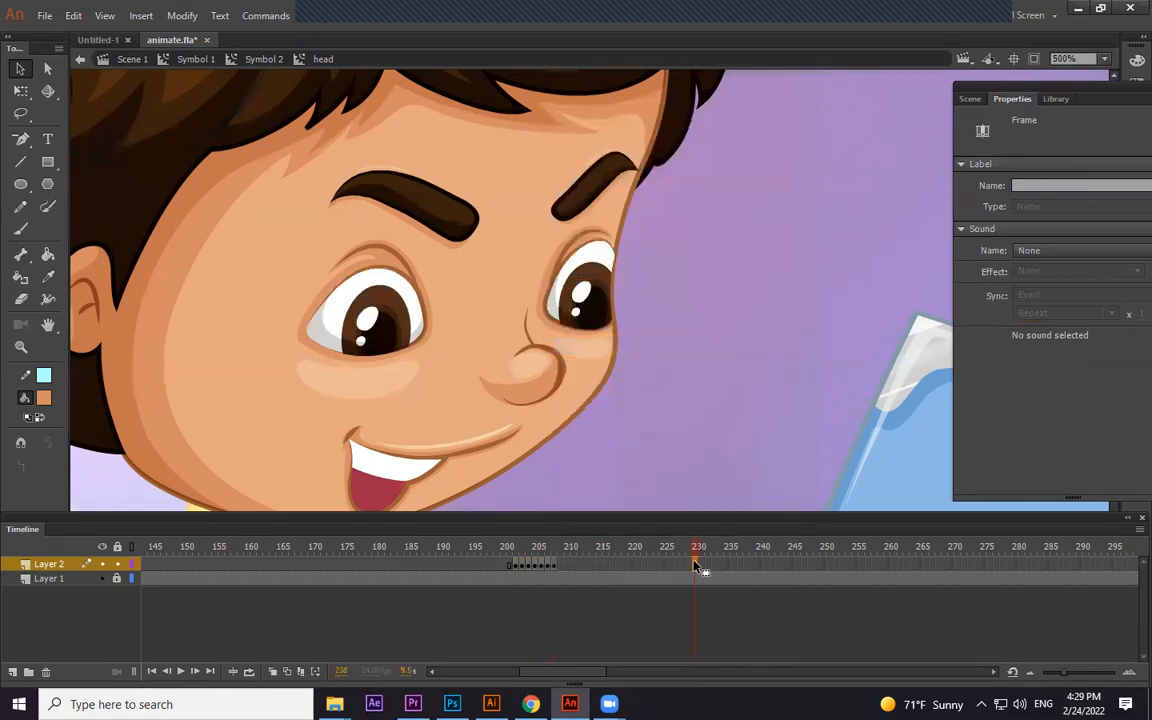
pyautogui.rightClick(696, 565)
pyautogui.click(760, 357)
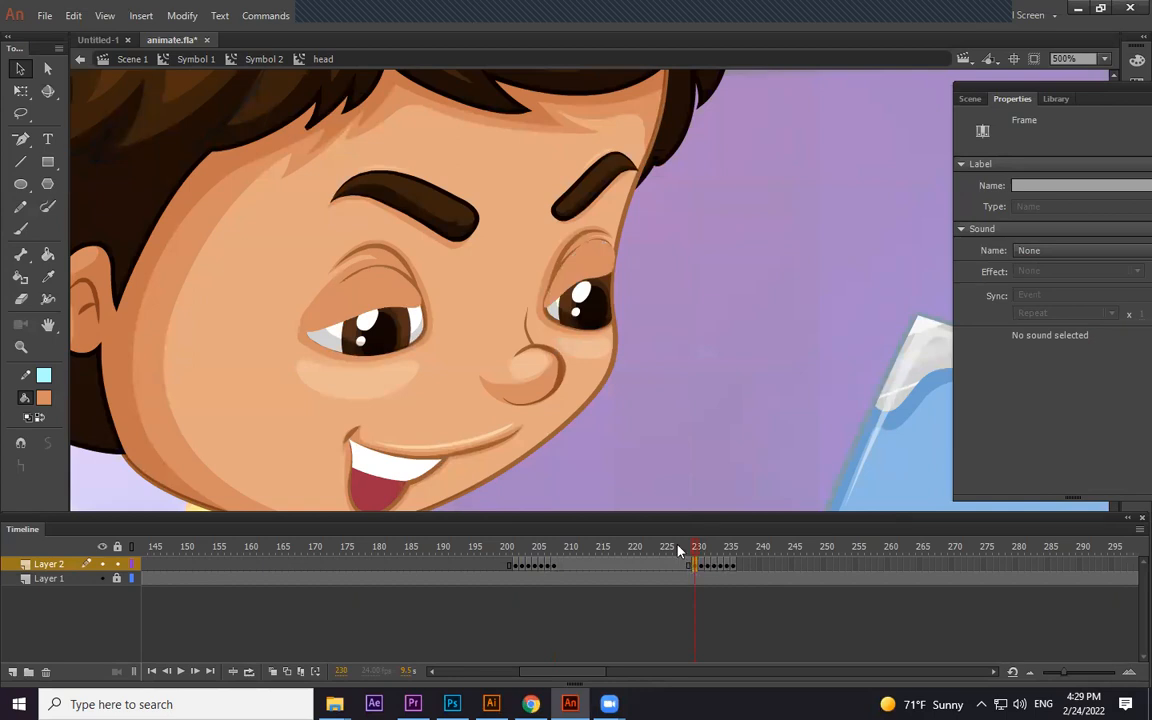
pyautogui.moveTo(681, 547); pyautogui.dragTo(673, 553)
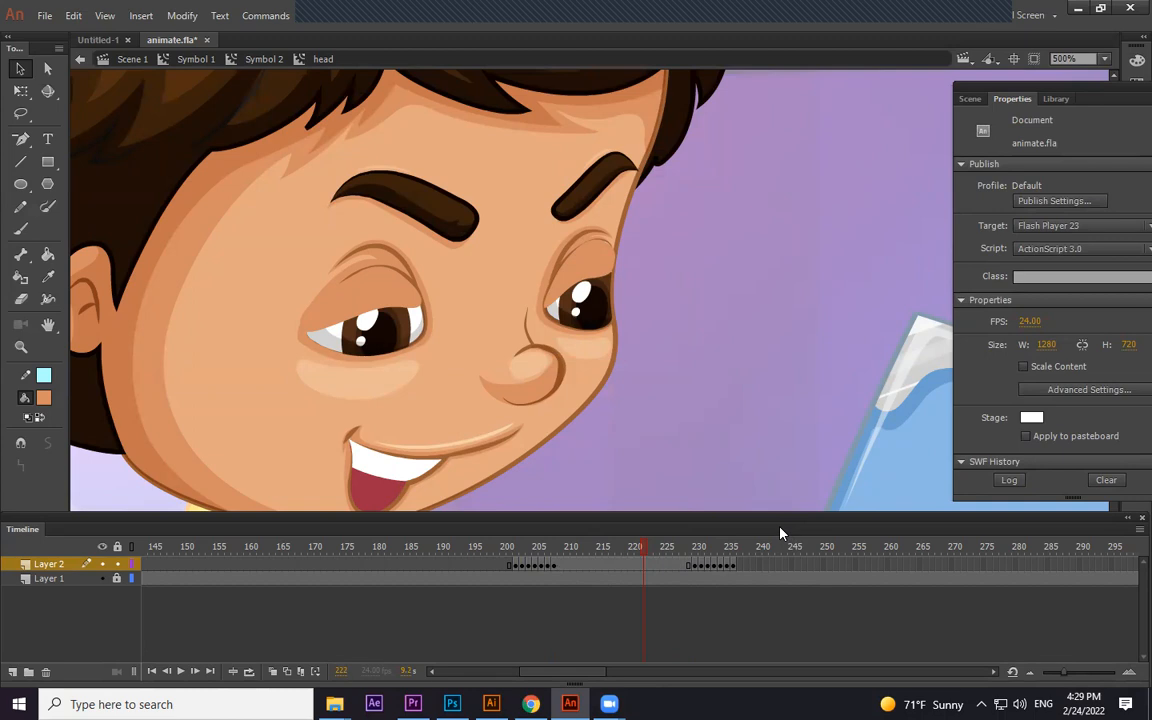
pyautogui.hotkey('ctrl', 'z')
pyautogui.hotkey('ctrl', 'z')
# Copy the blink frames 202–208 of Layer 2 to frame 222 and turn frames 209–221 into blank keyframes
pyautogui.click(591, 568)
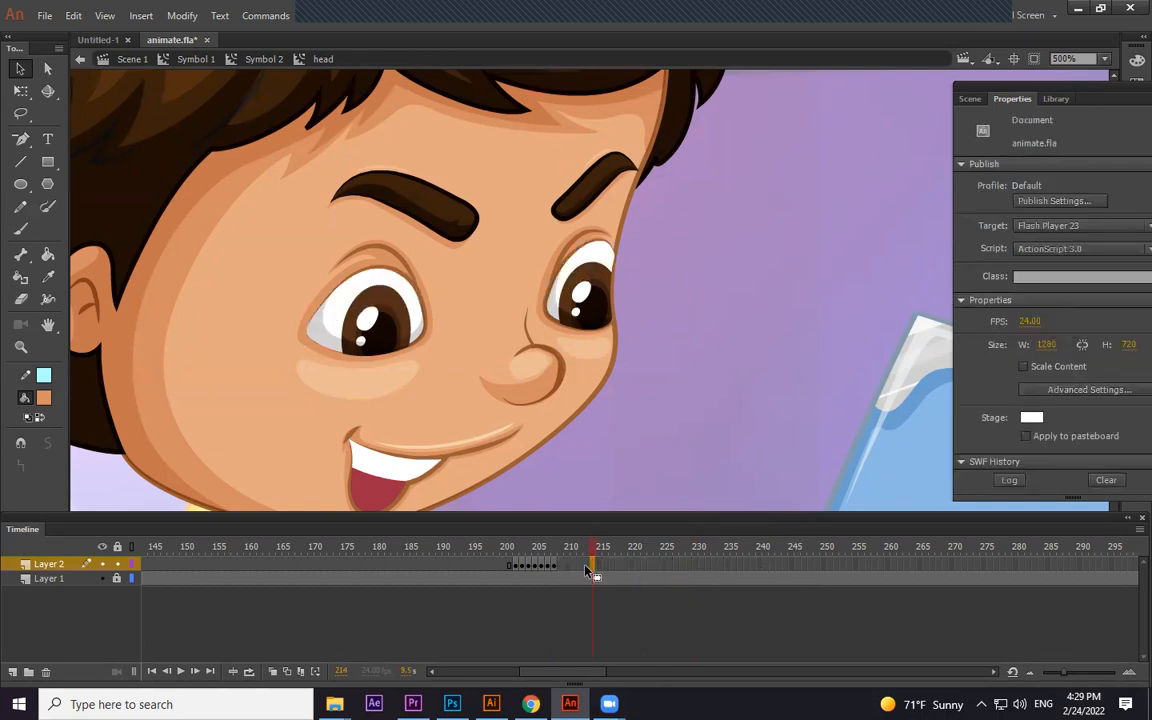
pyautogui.click(553, 567)
pyautogui.rightClick(518, 565)
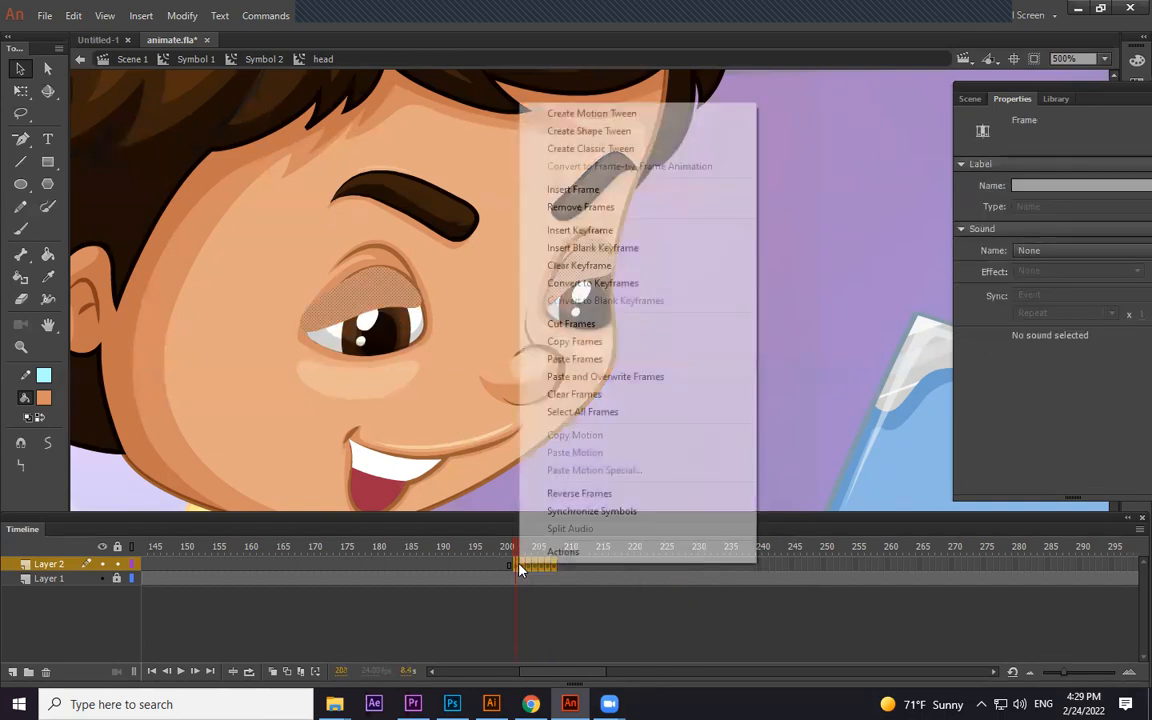
pyautogui.click(585, 342)
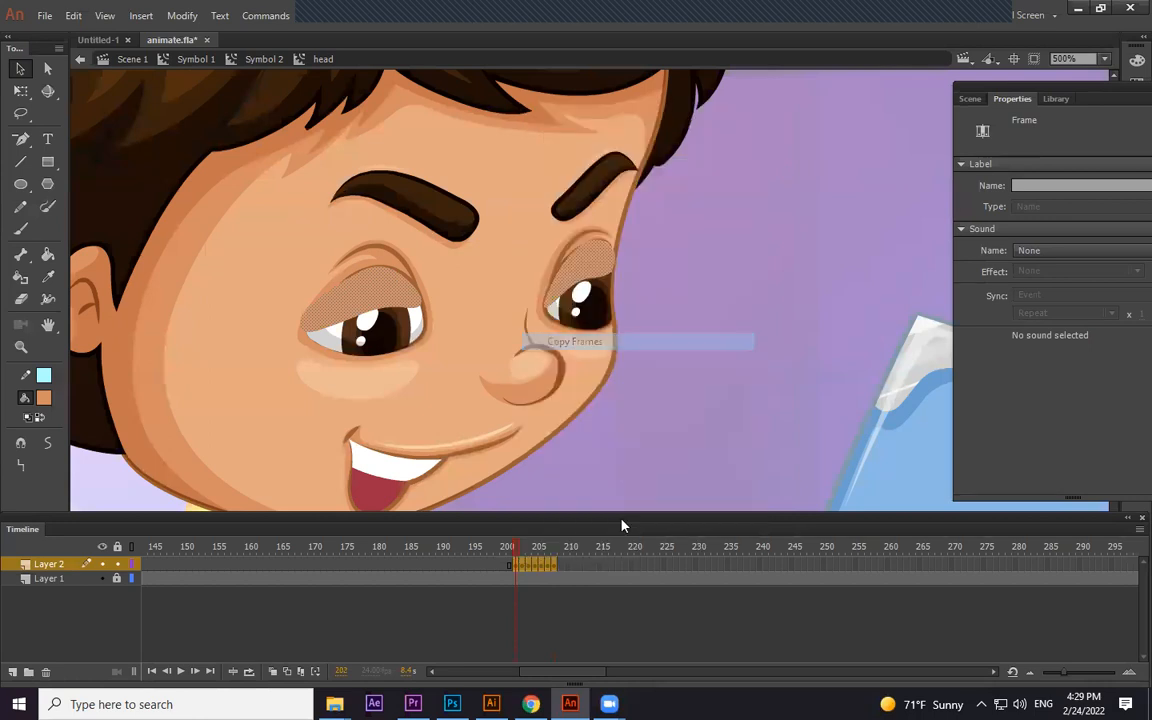
pyautogui.click(644, 567)
pyautogui.rightClick(645, 567)
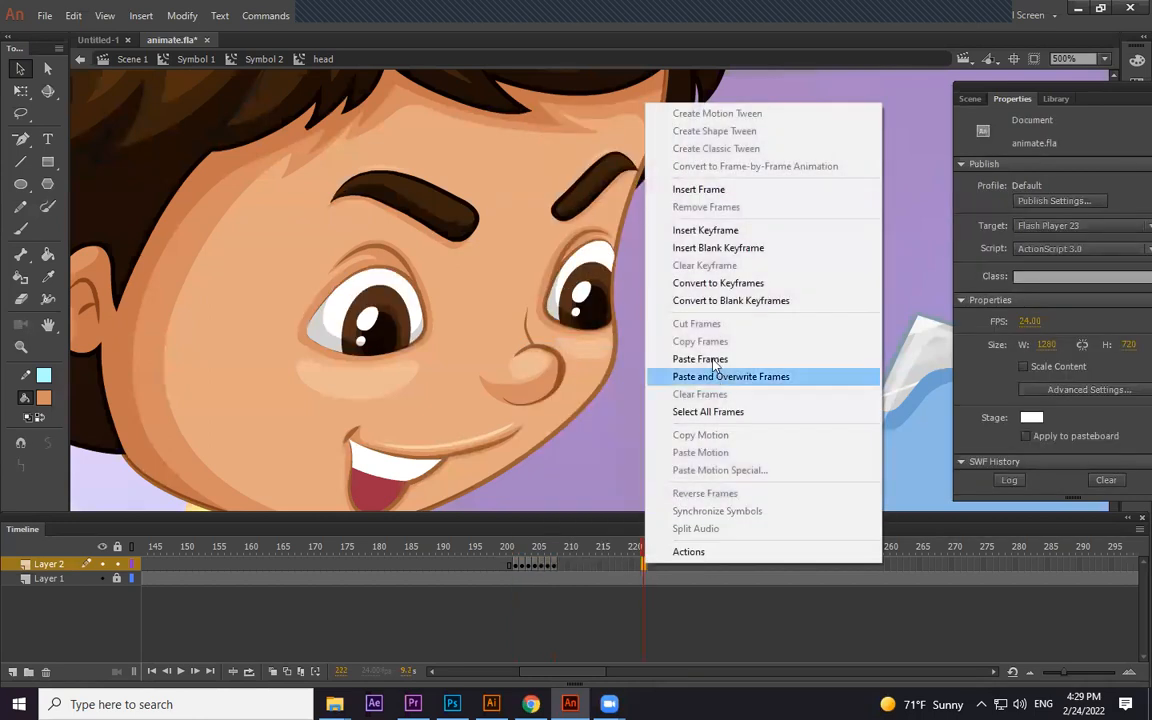
pyautogui.click(735, 375)
pyautogui.moveTo(640, 551); pyautogui.dragTo(560, 568)
pyautogui.press('F7')
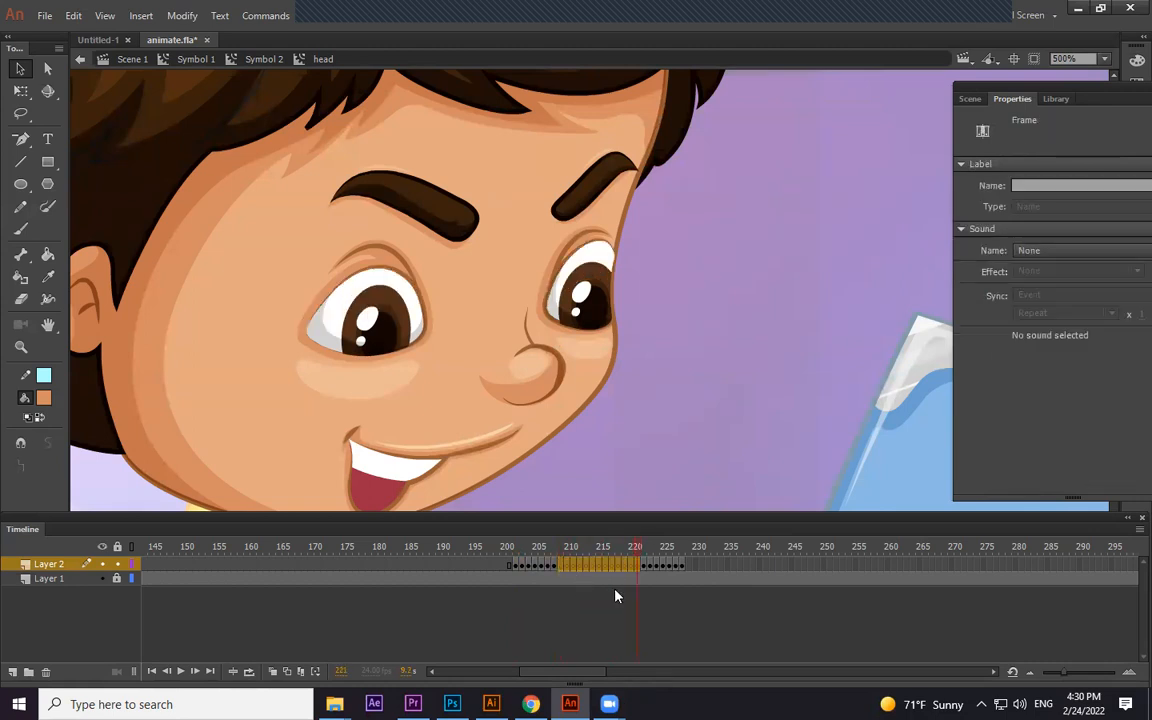
# Paste the blink frames again at frame 241 of Layer 2 and turn frames 229–240 into blank keyframes
pyautogui.click(720, 567)
pyautogui.click(763, 567)
pyautogui.rightClick(763, 567)
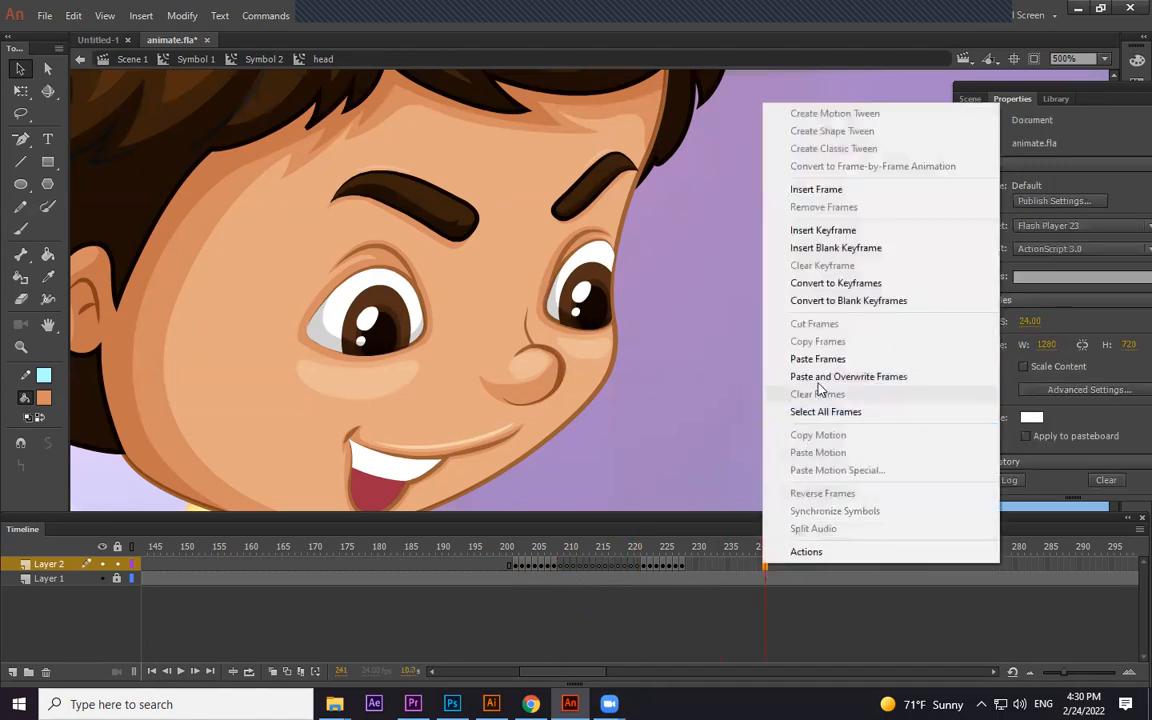
pyautogui.click(823, 360)
pyautogui.moveTo(760, 567); pyautogui.dragTo(687, 570)
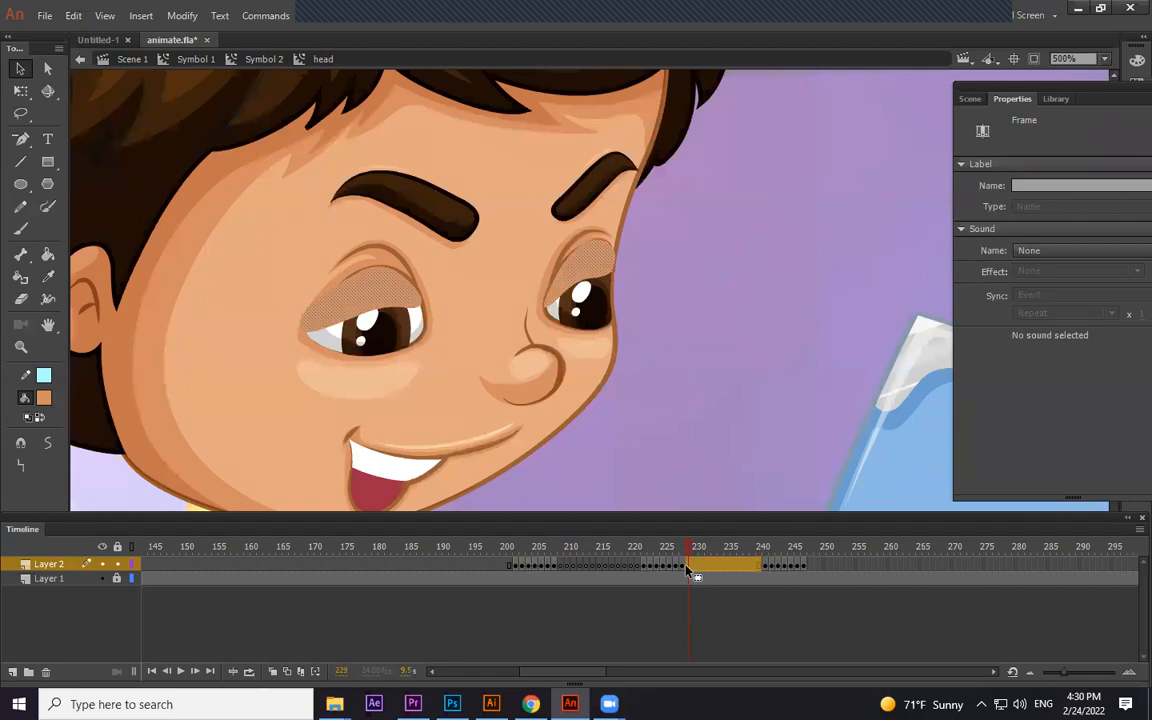
pyautogui.press('F7')
# Copy the blink frames 241–248 of Layer 2 and paste them at frame 264
pyautogui.click(812, 567)
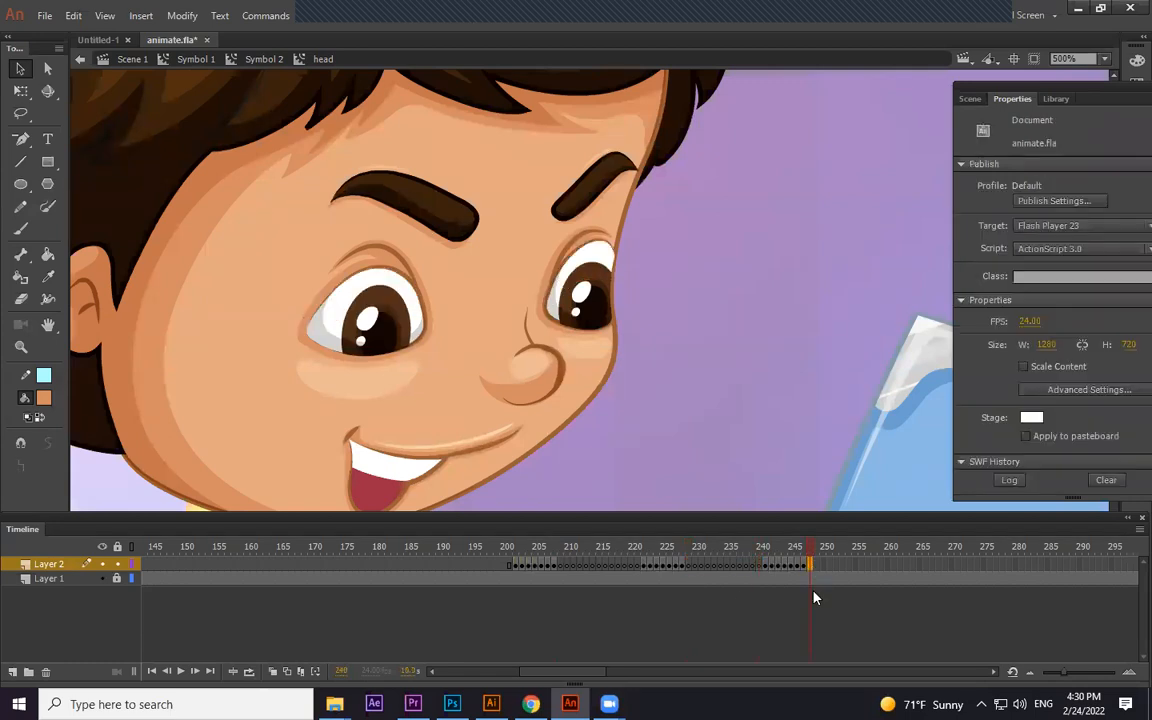
pyautogui.click(834, 567)
pyautogui.moveTo(810, 566); pyautogui.dragTo(766, 566)
pyautogui.rightClick(766, 566)
pyautogui.click(800, 343)
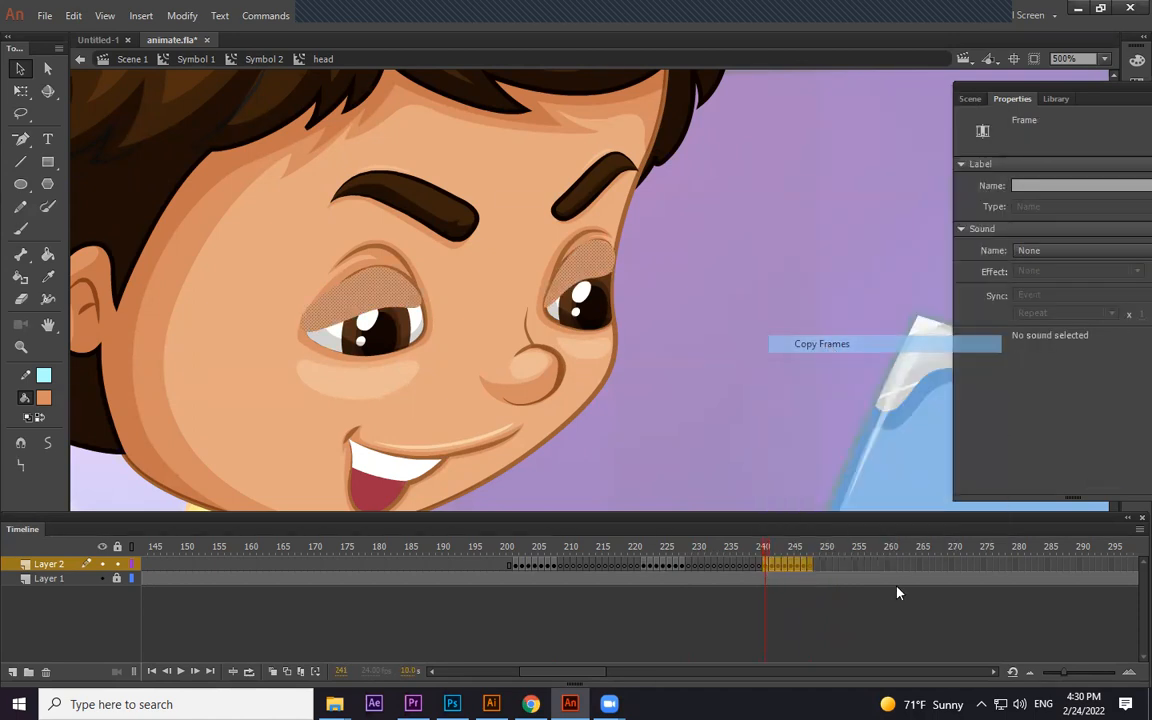
pyautogui.click(882, 567)
pyautogui.click(912, 567)
pyautogui.rightClick(912, 567)
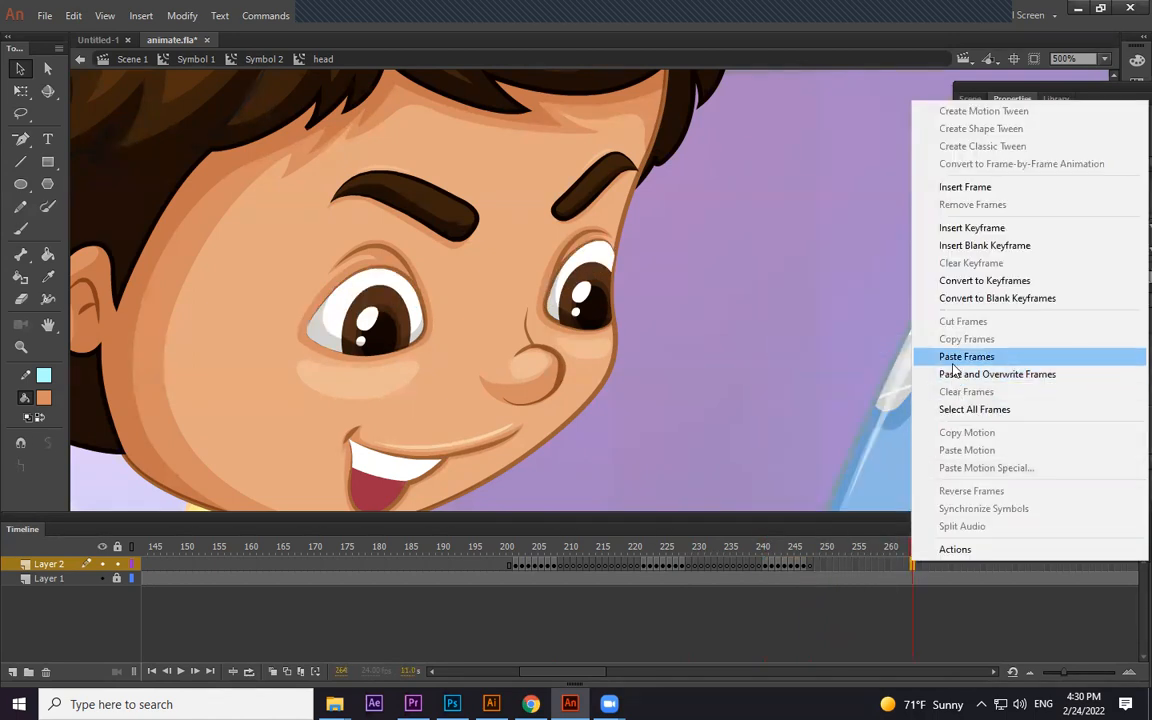
pyautogui.click(952, 366)
# Paste the copied blink frames into Layer 2 again at frames 286, 299 and 309
pyautogui.moveTo(903, 566); pyautogui.dragTo(882, 548)
pyautogui.moveTo(978, 565); pyautogui.dragTo(1057, 568)
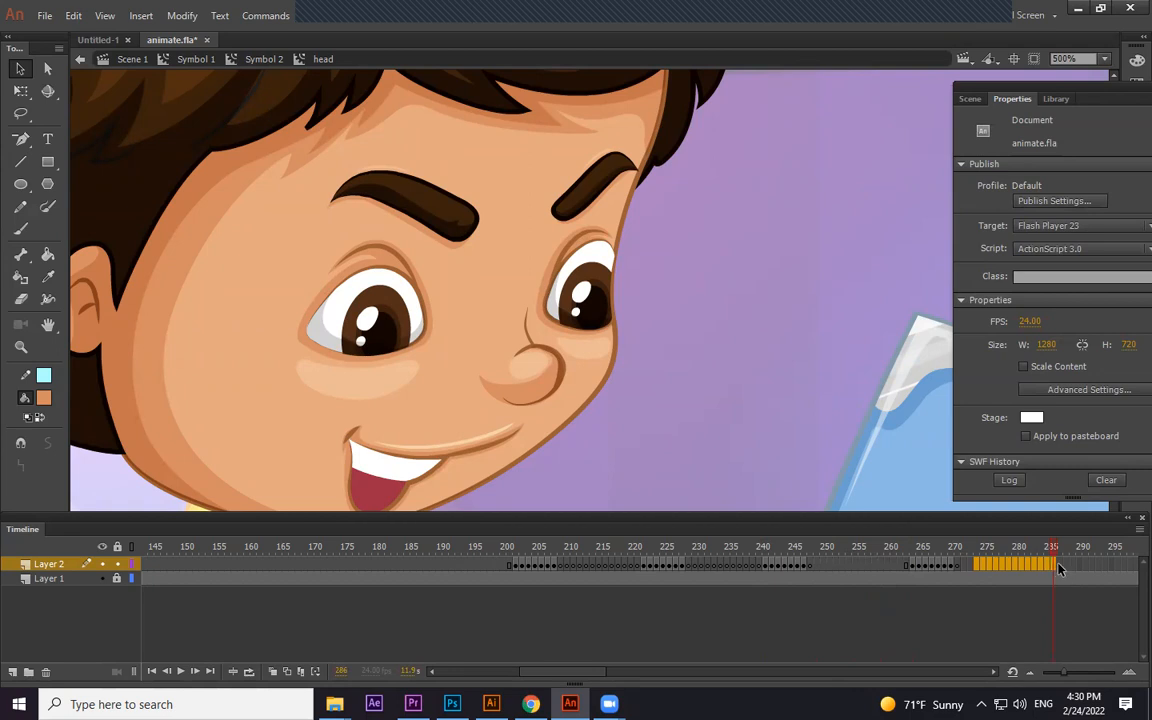
pyautogui.rightClick(1057, 568)
pyautogui.click(1020, 360)
pyautogui.moveTo(1088, 548); pyautogui.dragTo(1128, 551)
pyautogui.rightClick(848, 568)
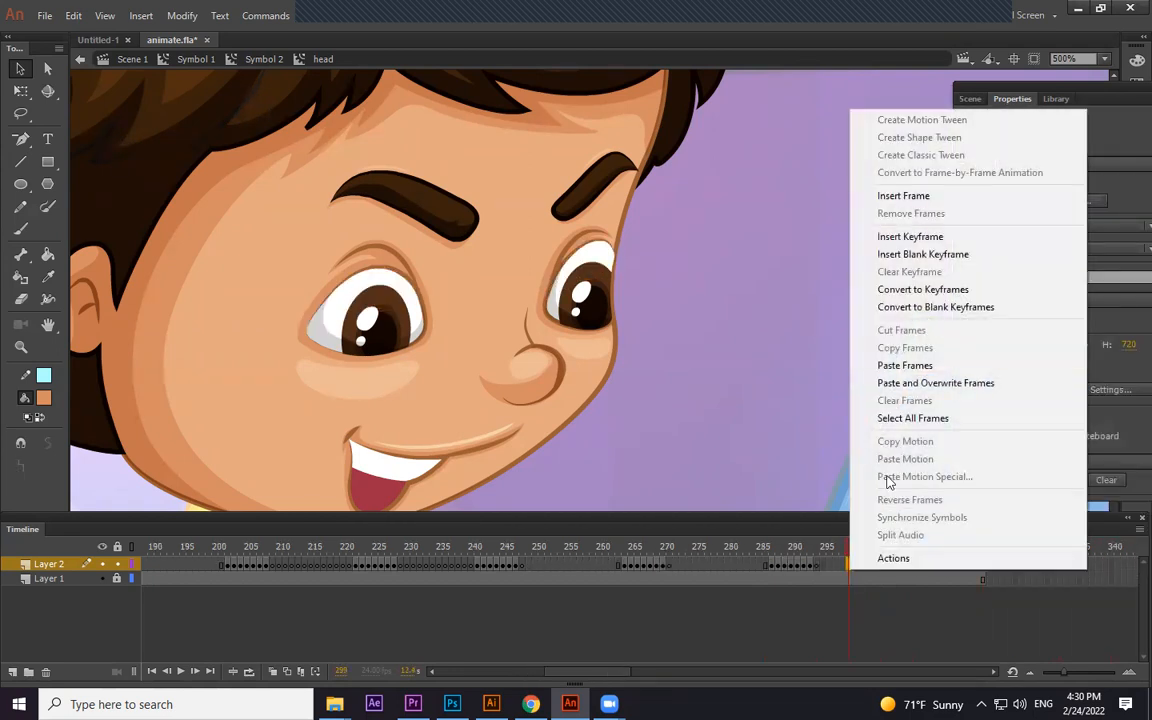
pyautogui.click(913, 365)
pyautogui.rightClick(910, 573)
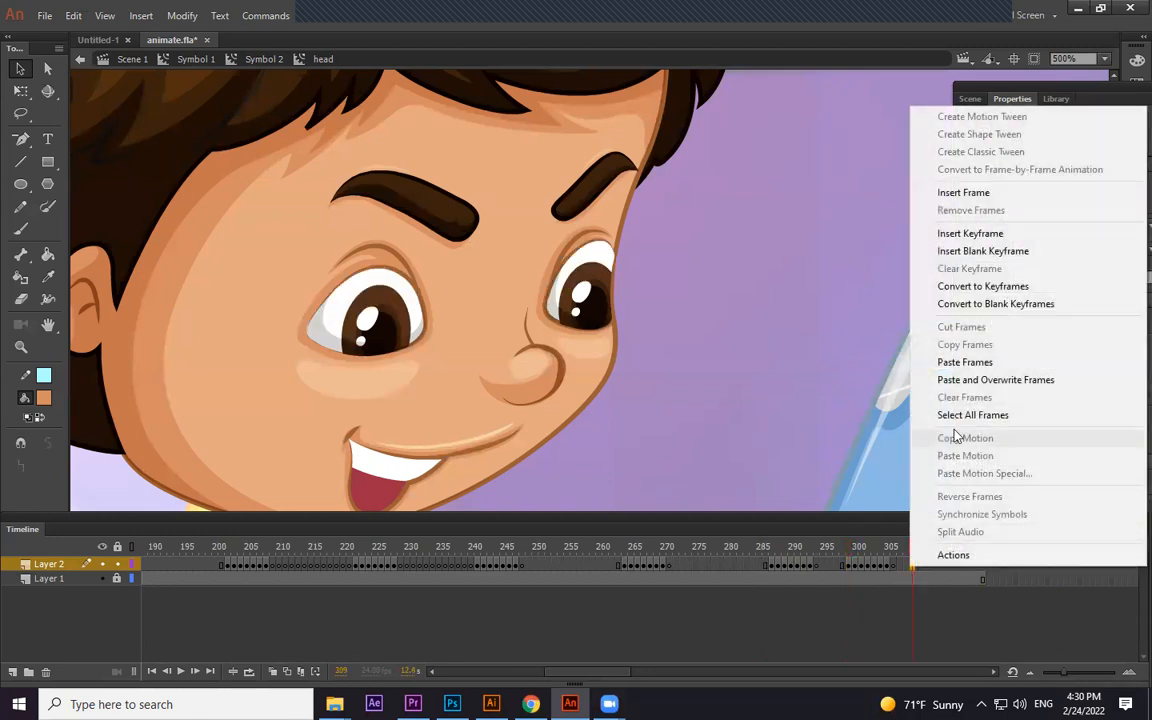
pyautogui.click(943, 362)
# Scrub back through the head's blink frames, test-play the movie and close the preview
pyautogui.click(985, 548)
pyautogui.click(977, 566)
pyautogui.moveTo(896, 547); pyautogui.dragTo(18, 537)
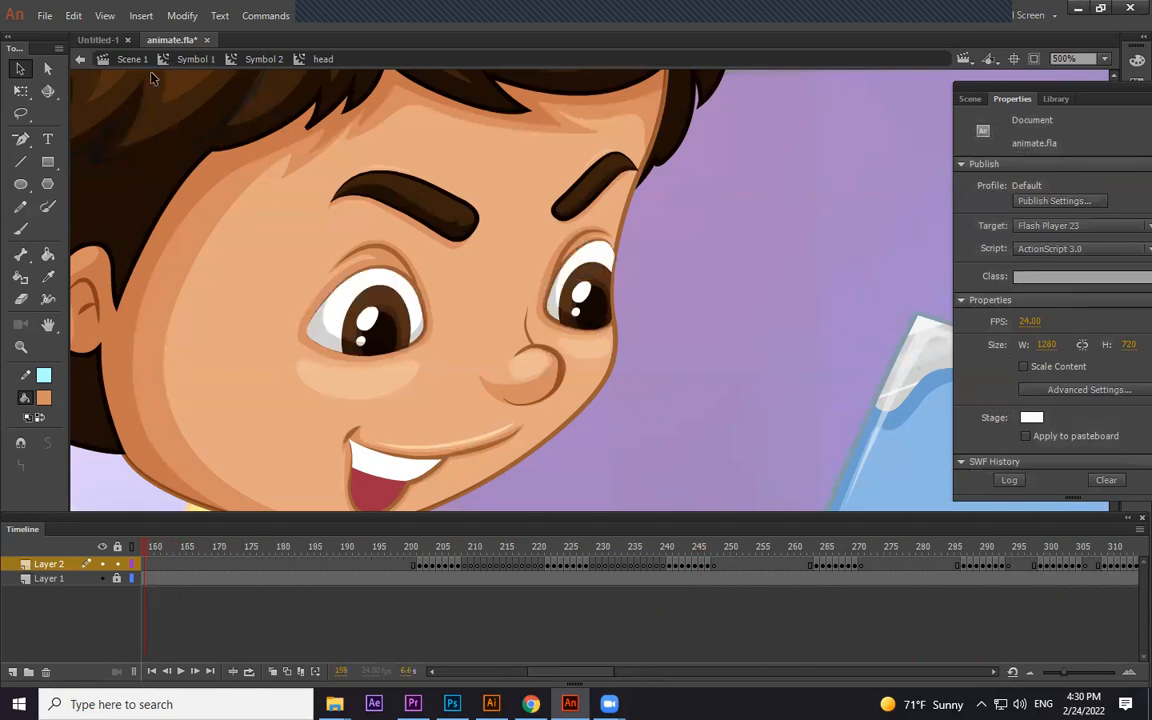
pyautogui.hotkey('ctrl', 'Return')
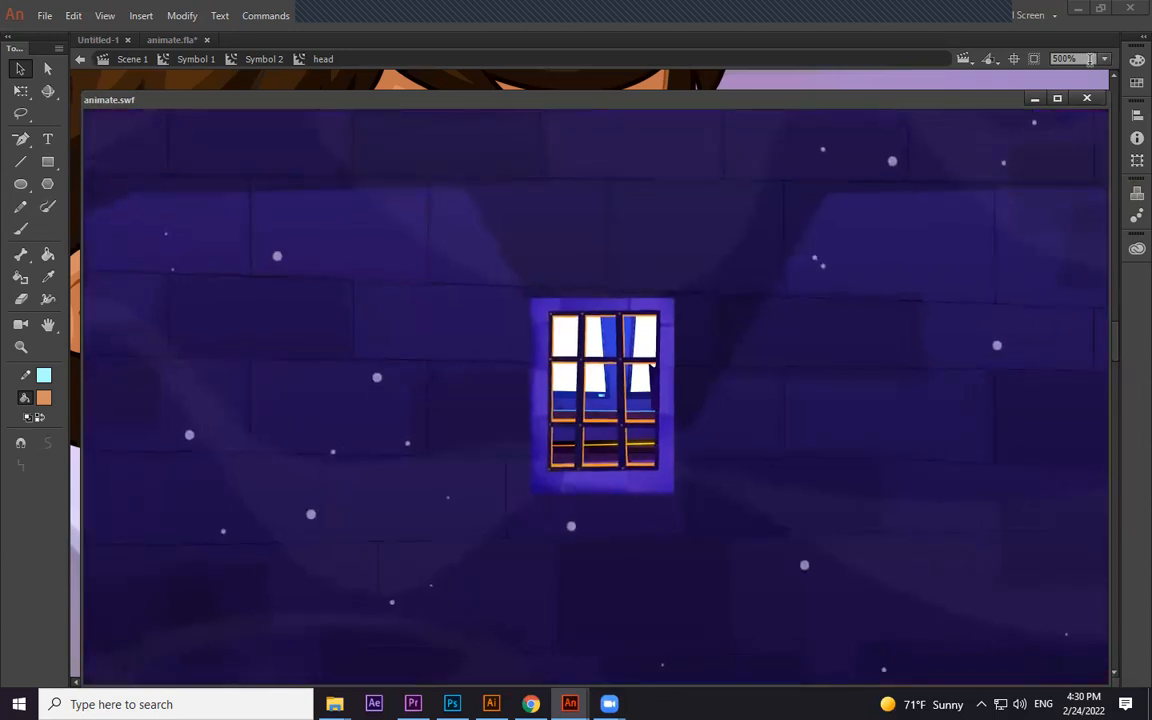
pyautogui.click(1087, 97)
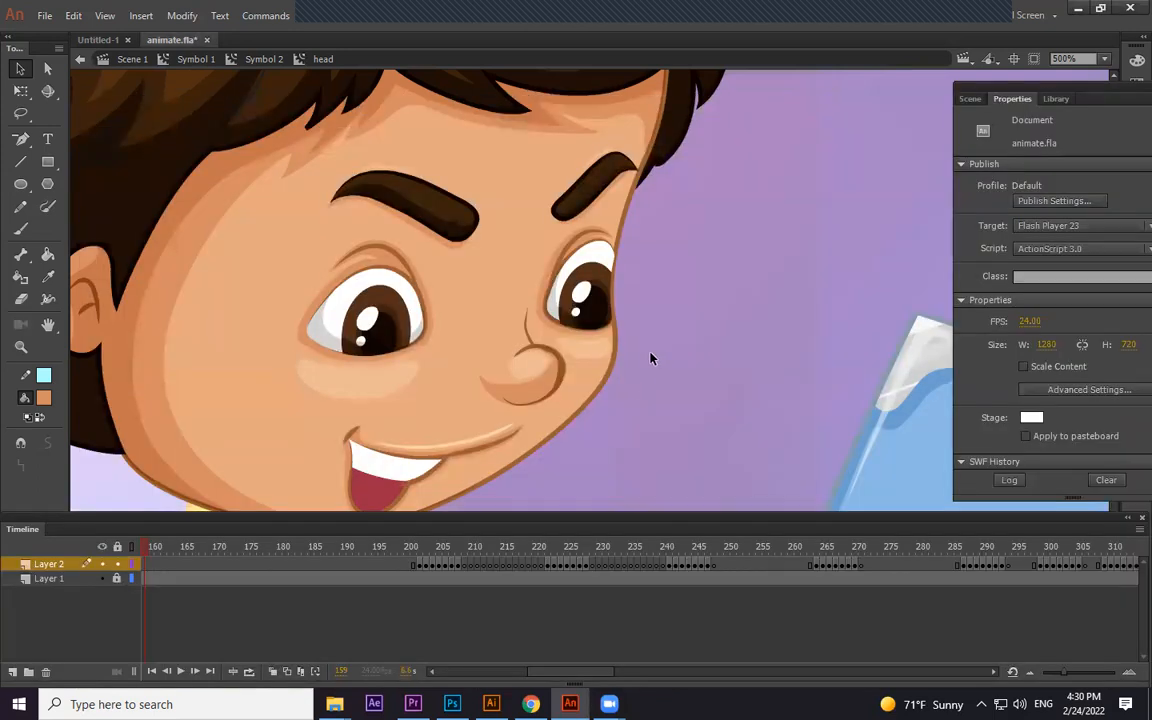
# Return to Scene 1 and make the hidden wall layer visible again
pyautogui.click(105, 63)
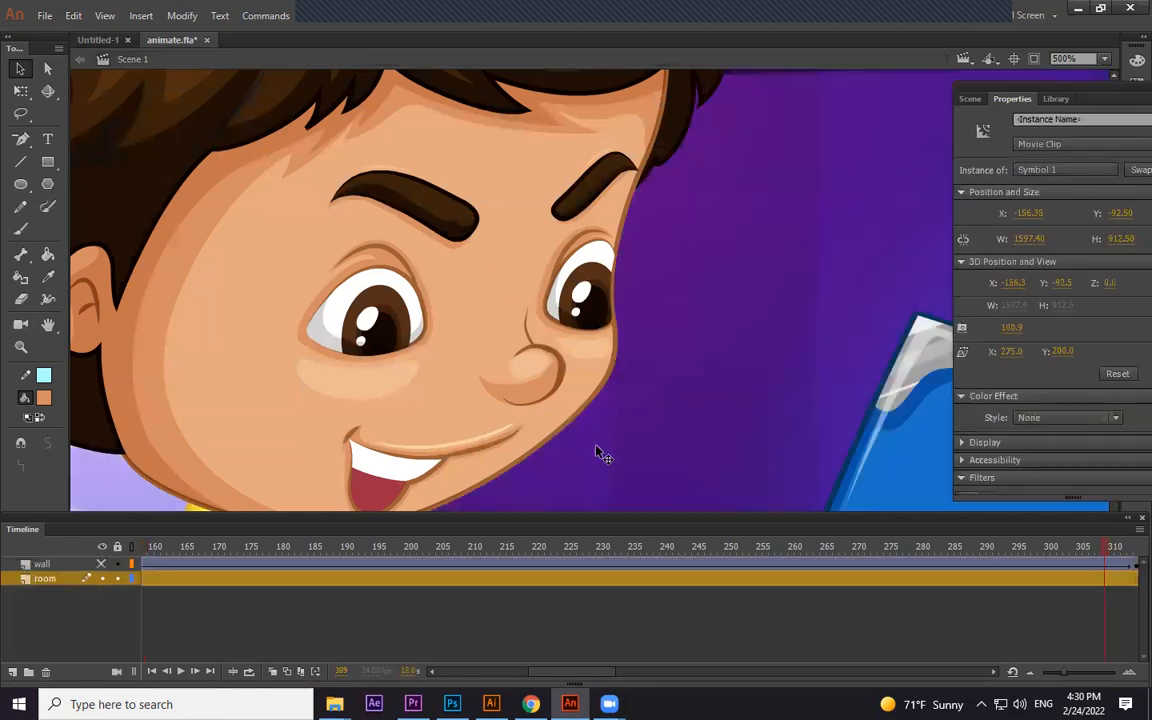
pyautogui.hotkey('ctrl', '-')
pyautogui.hotkey('ctrl', '-')
pyautogui.hotkey('ctrl', '-')
pyautogui.moveTo(1106, 548); pyautogui.dragTo(1128, 549)
pyautogui.moveTo(920, 557); pyautogui.dragTo(636, 553)
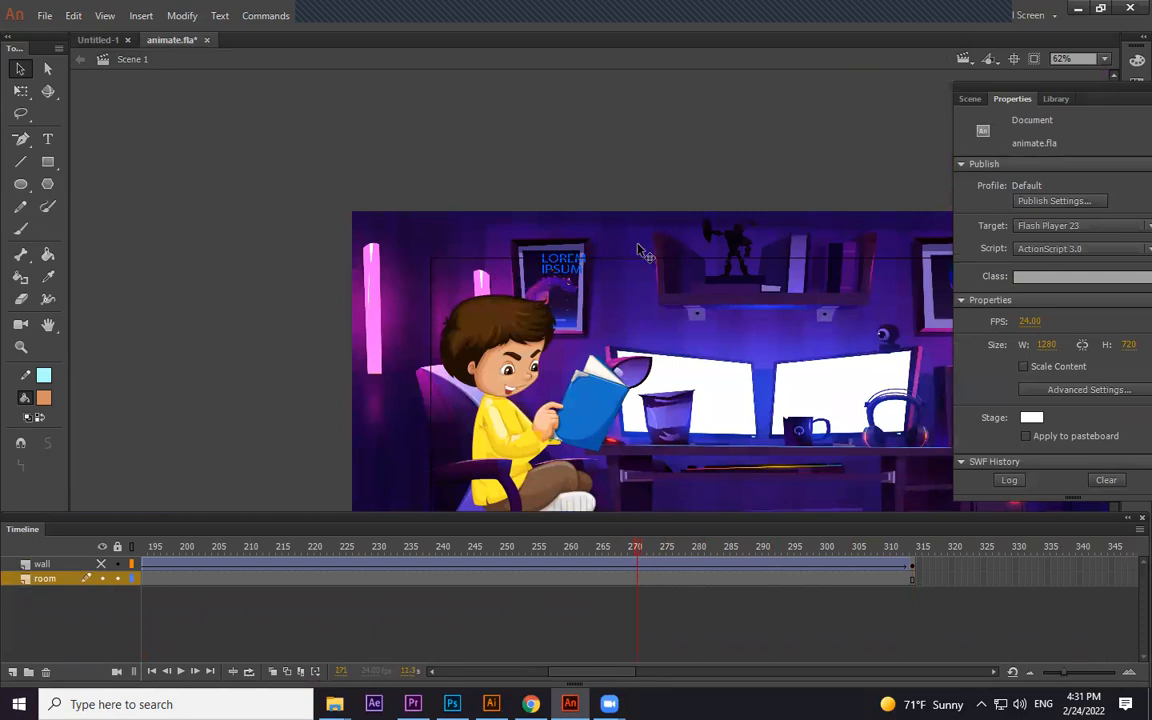
pyautogui.click(101, 563)
pyautogui.moveTo(258, 548); pyautogui.dragTo(740, 588)
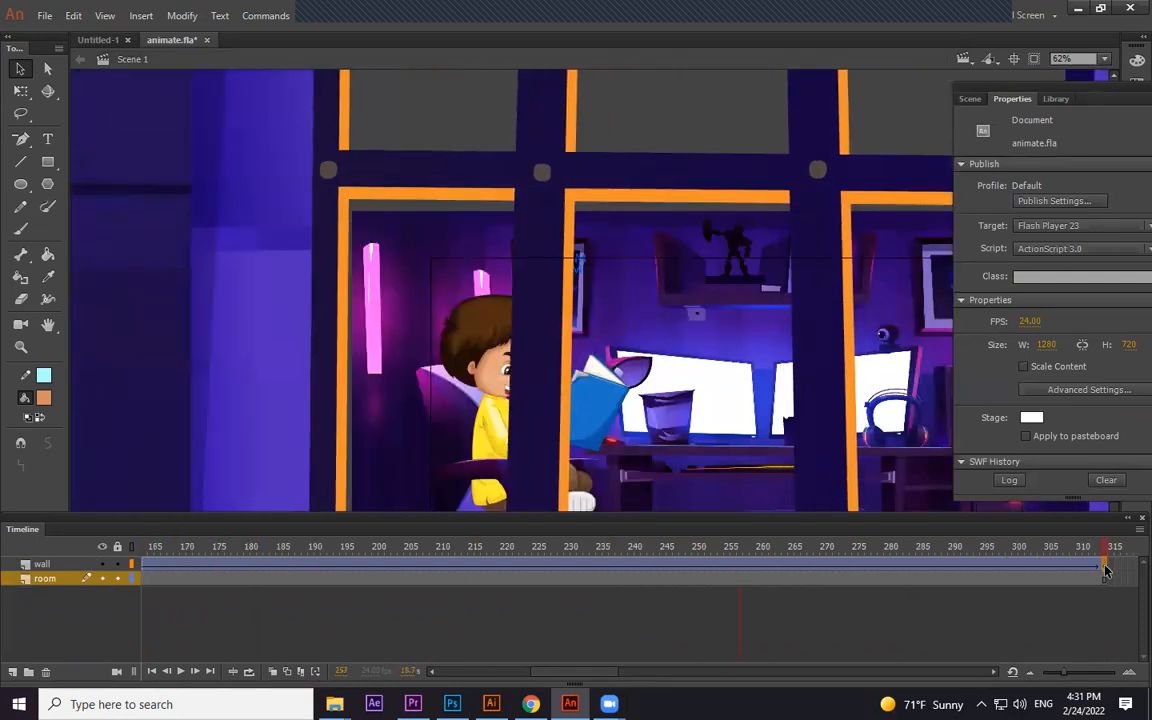
# Enlarge the wall instance on frame 314 with Free Transform to about 30060 × 17173 px, after undoing a first trial scaling
pyautogui.click(1105, 567)
pyautogui.hotkey('ctrl', '=')
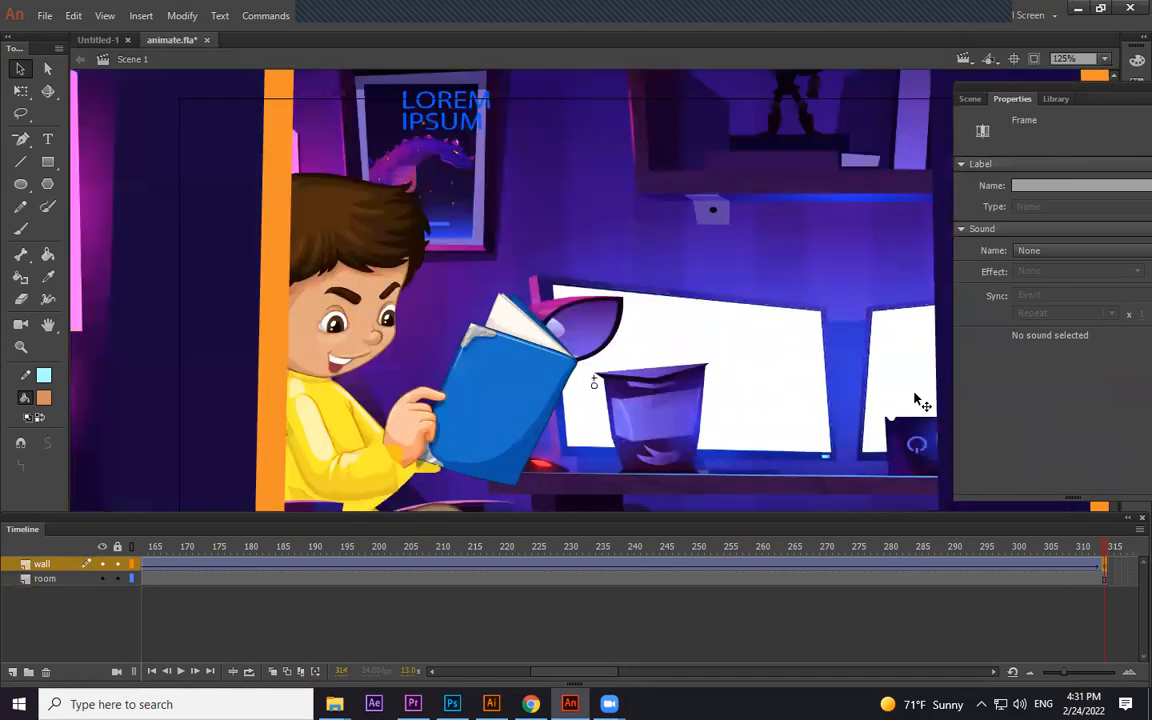
pyautogui.hotkey('ctrl', '-')
pyautogui.hotkey('ctrl', '-')
pyautogui.hotkey('ctrl', '-')
pyautogui.hotkey('ctrl', '-')
pyautogui.hotkey('ctrl', '-')
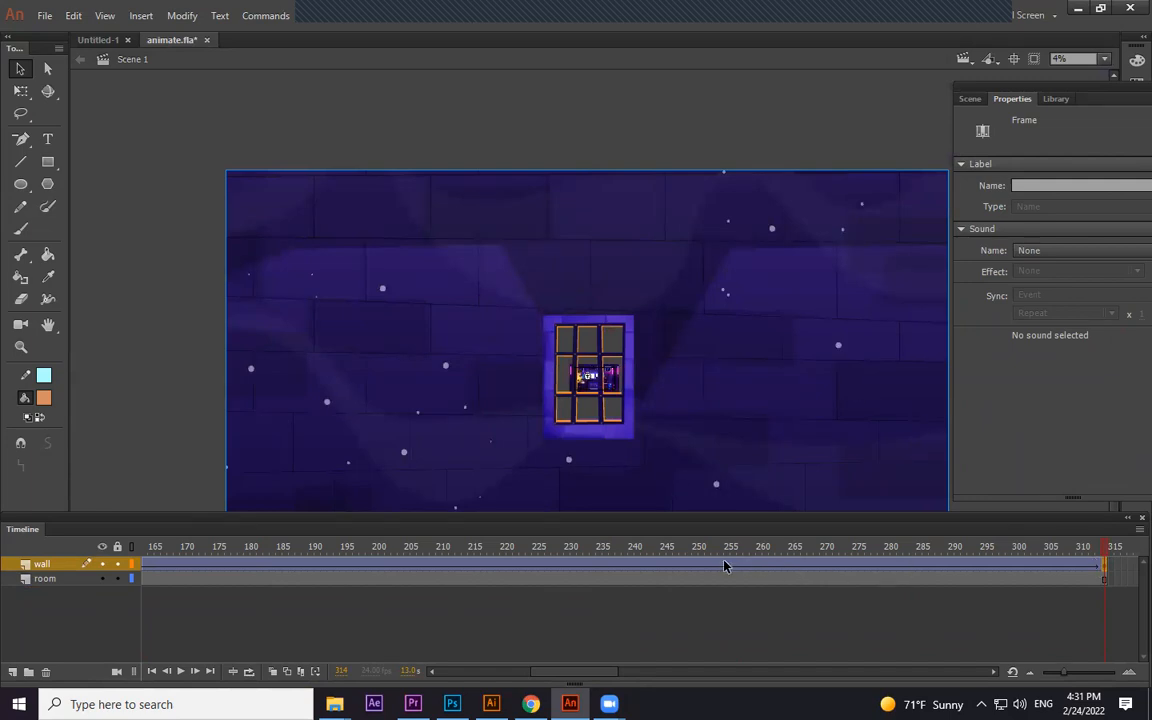
pyautogui.click(20, 90)
pyautogui.click(673, 142)
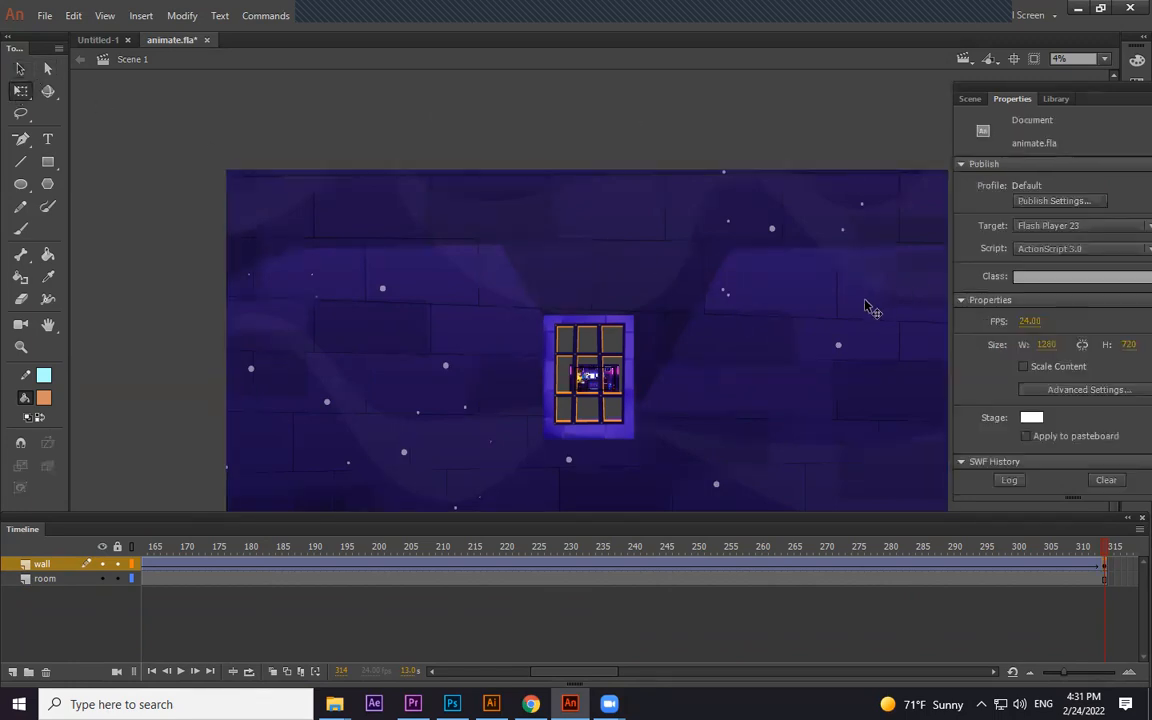
pyautogui.click(867, 302)
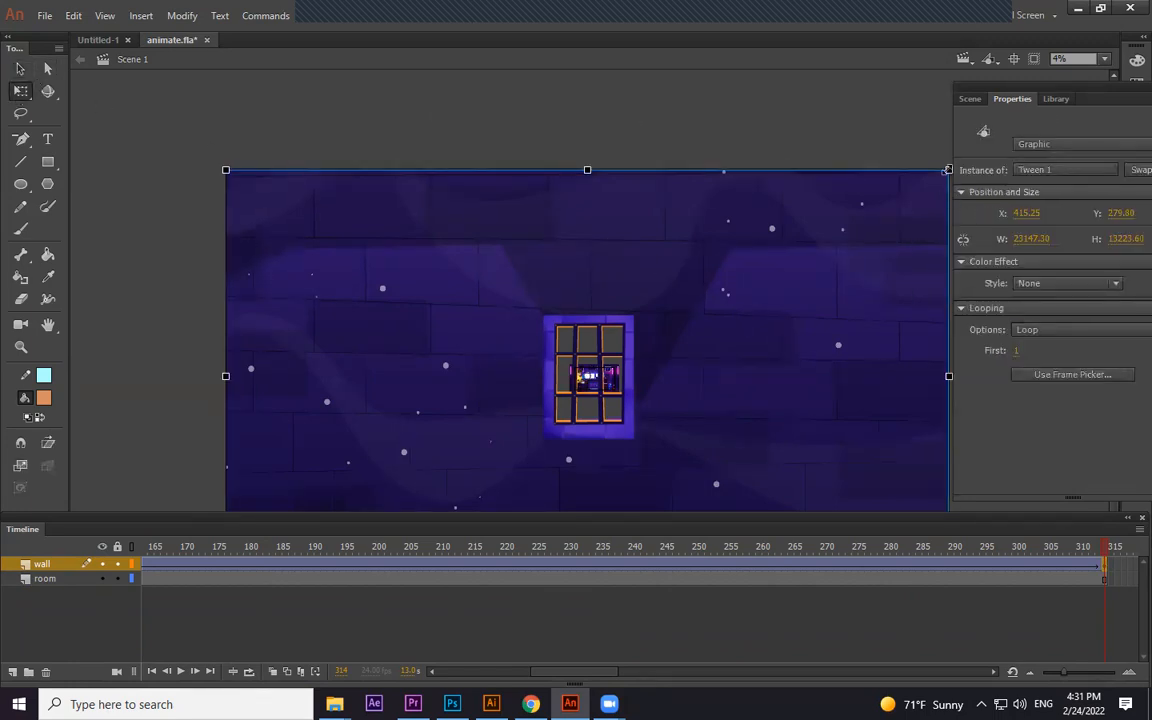
pyautogui.moveTo(949, 170); pyautogui.dragTo(981, 136)
pyautogui.hotkey('ctrl', 'z')
pyautogui.moveTo(222, 169); pyautogui.dragTo(117, 8)
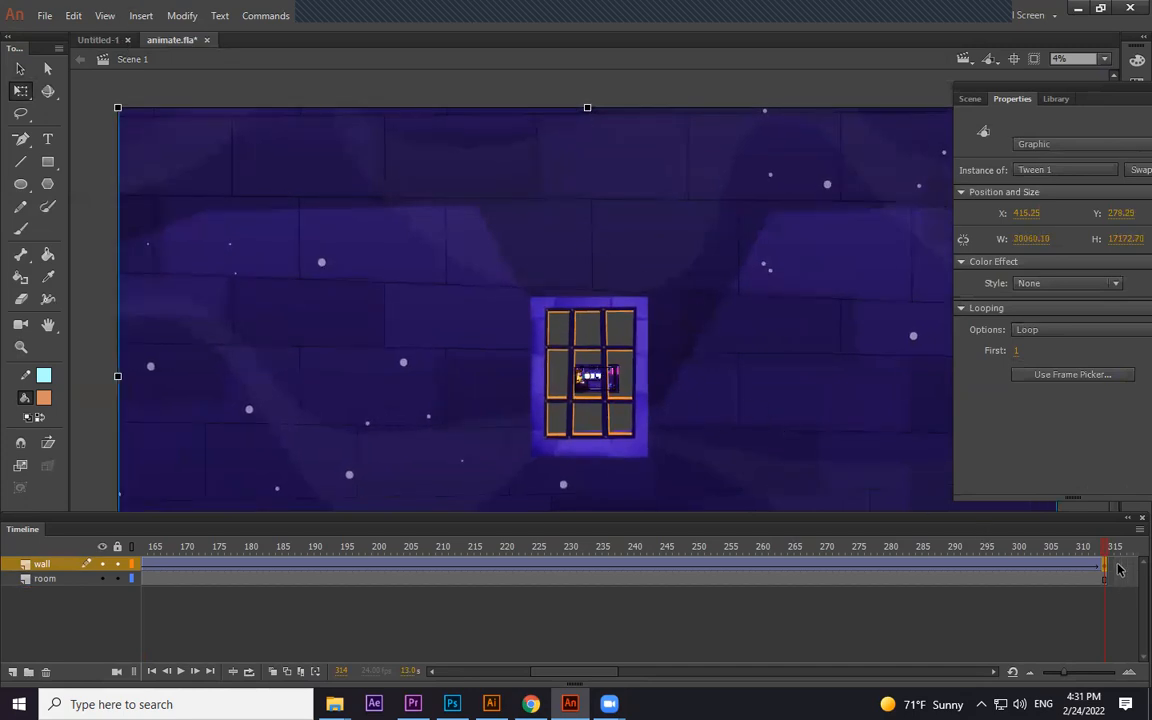
# Enlarge the wall on frame 314 further to about 37841 × 21618 px and check the room through its bars
pyautogui.moveTo(117, 107); pyautogui.dragTo(104, 6)
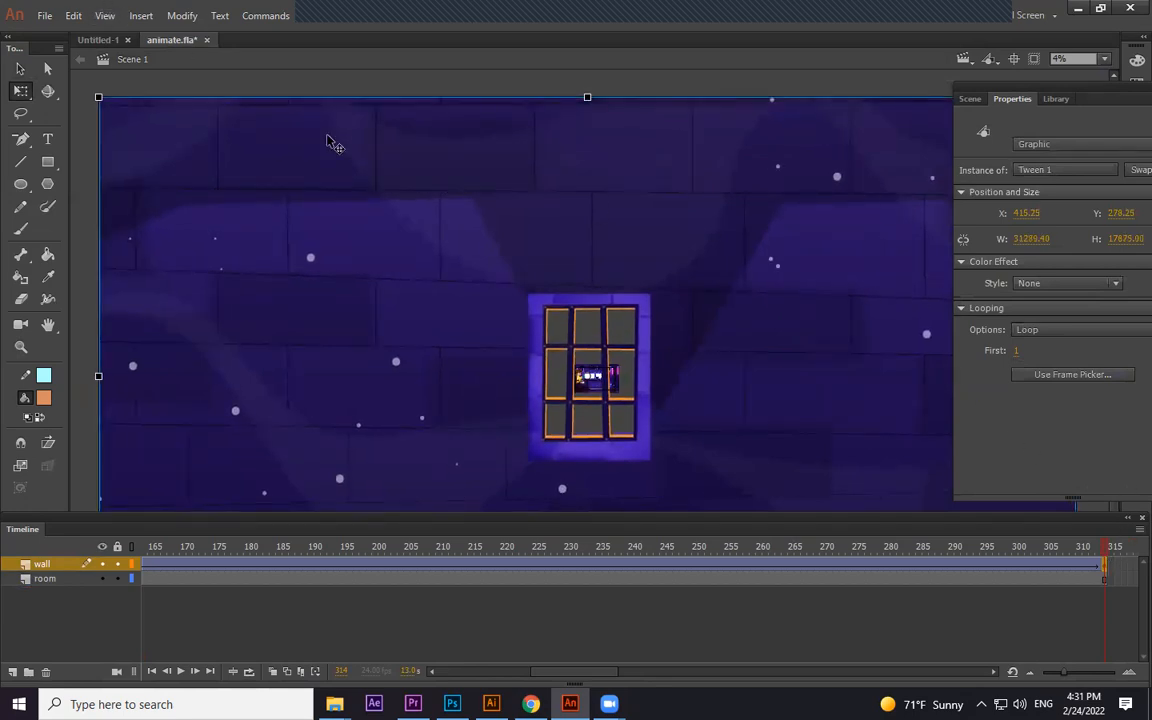
pyautogui.moveTo(93, 91); pyautogui.dragTo(8, 8)
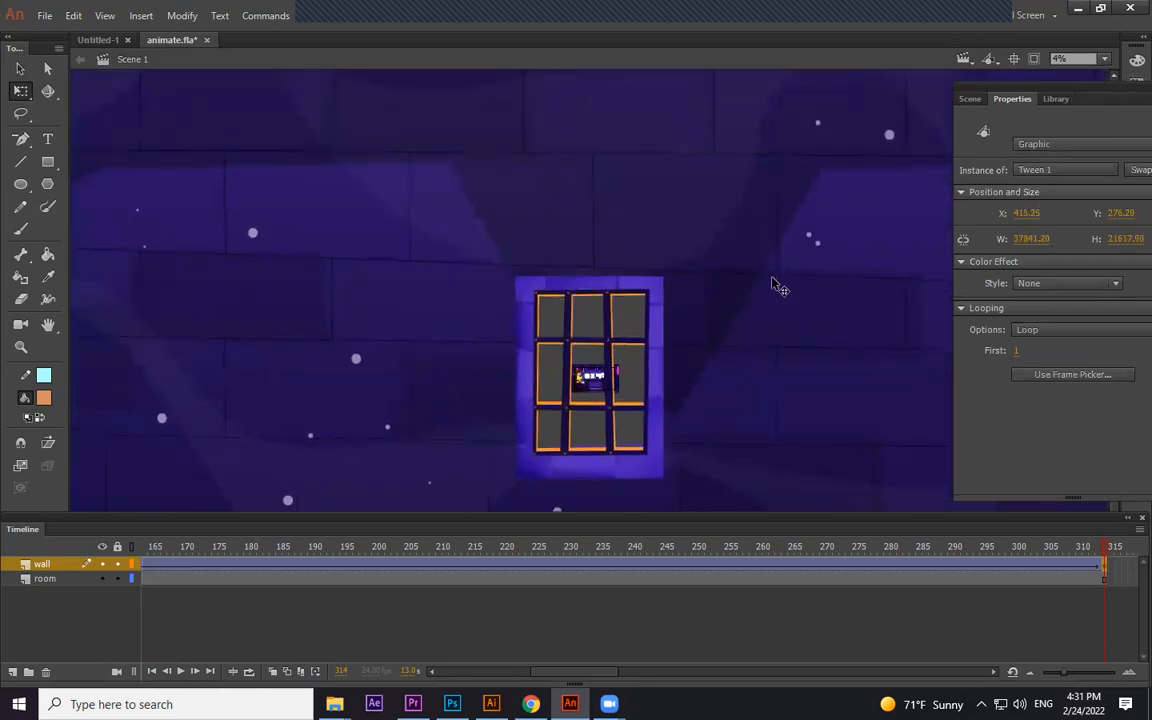
pyautogui.scroll(6, 700, 395)
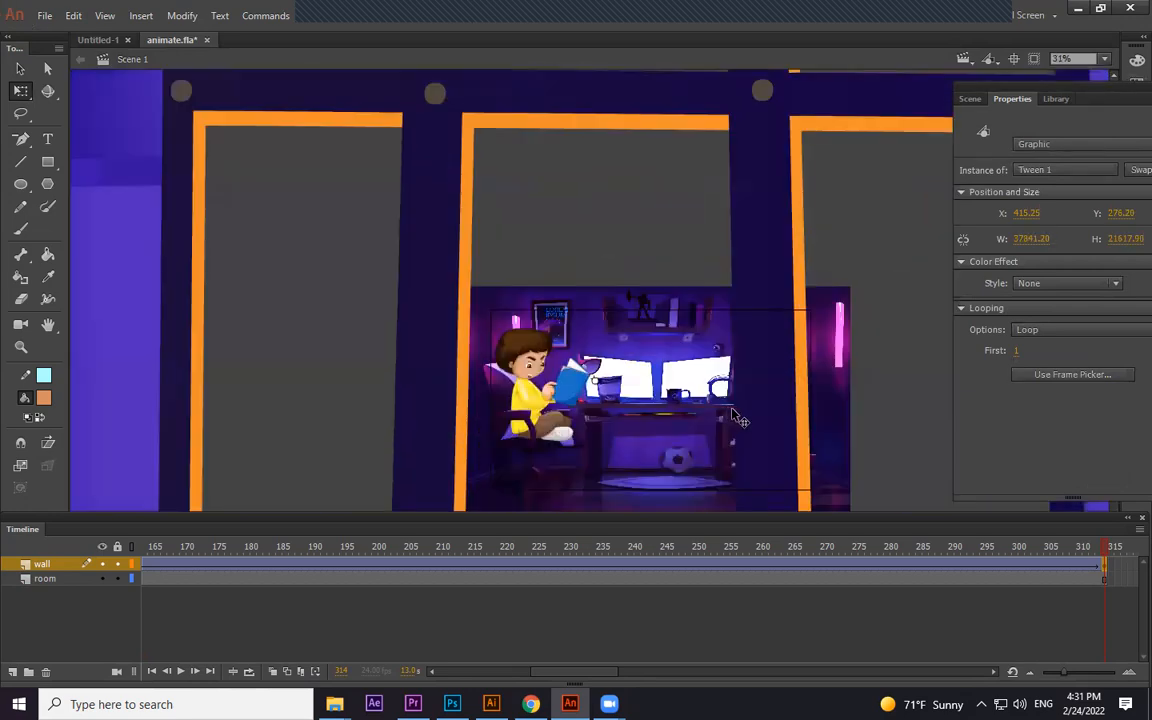
pyautogui.scroll(-6, 745, 410)
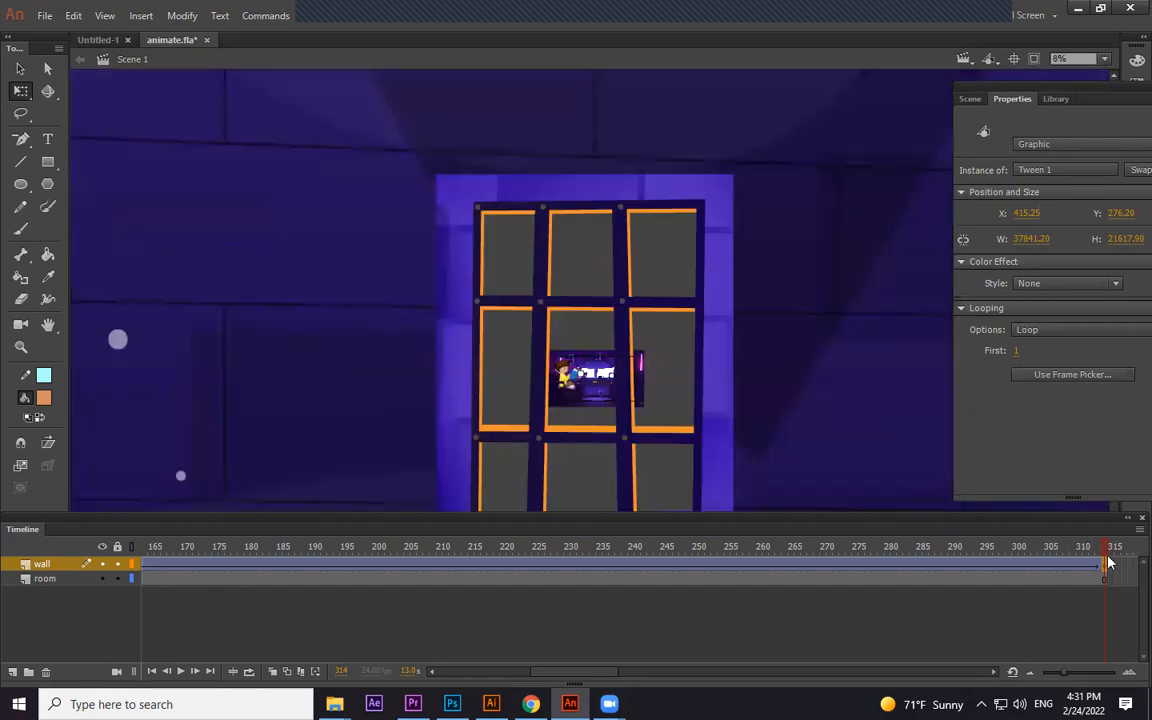
# Add a keyframe at frame 309 of the wall layer
pyautogui.click(1083, 553)
pyautogui.moveTo(1083, 553)
pyautogui.mouseDown()
pyautogui.moveTo(1061, 553)
pyautogui.moveTo(1078, 560)
pyautogui.mouseUp()
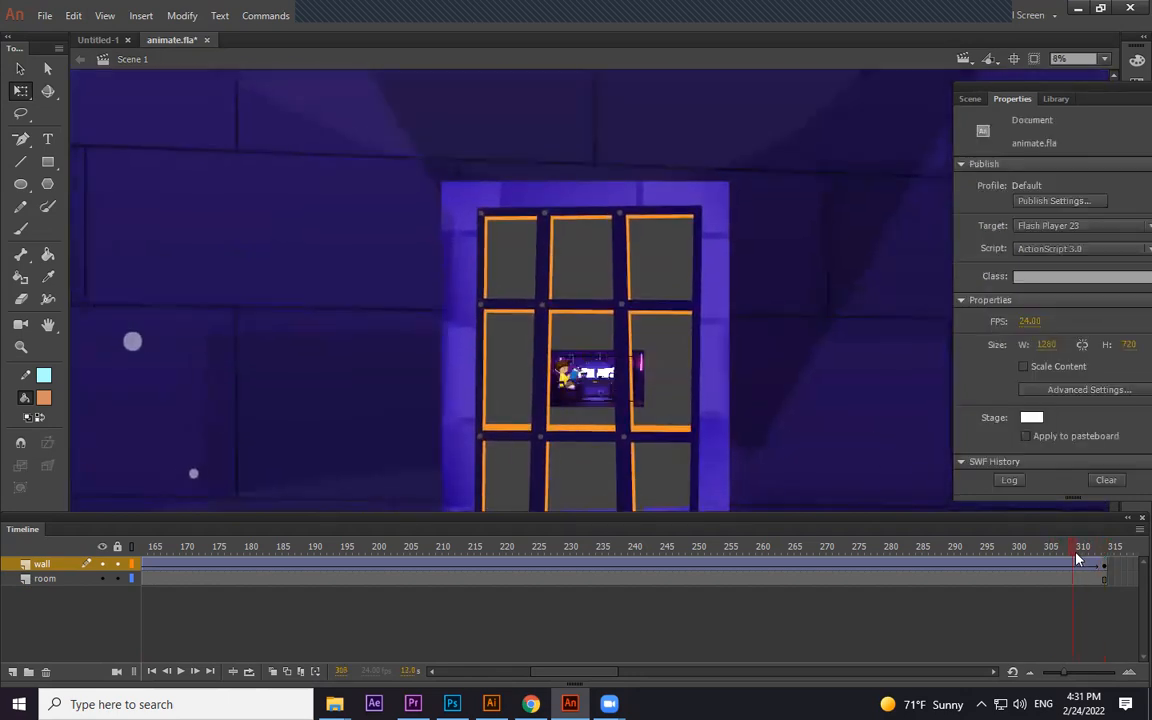
pyautogui.click(1071, 566)
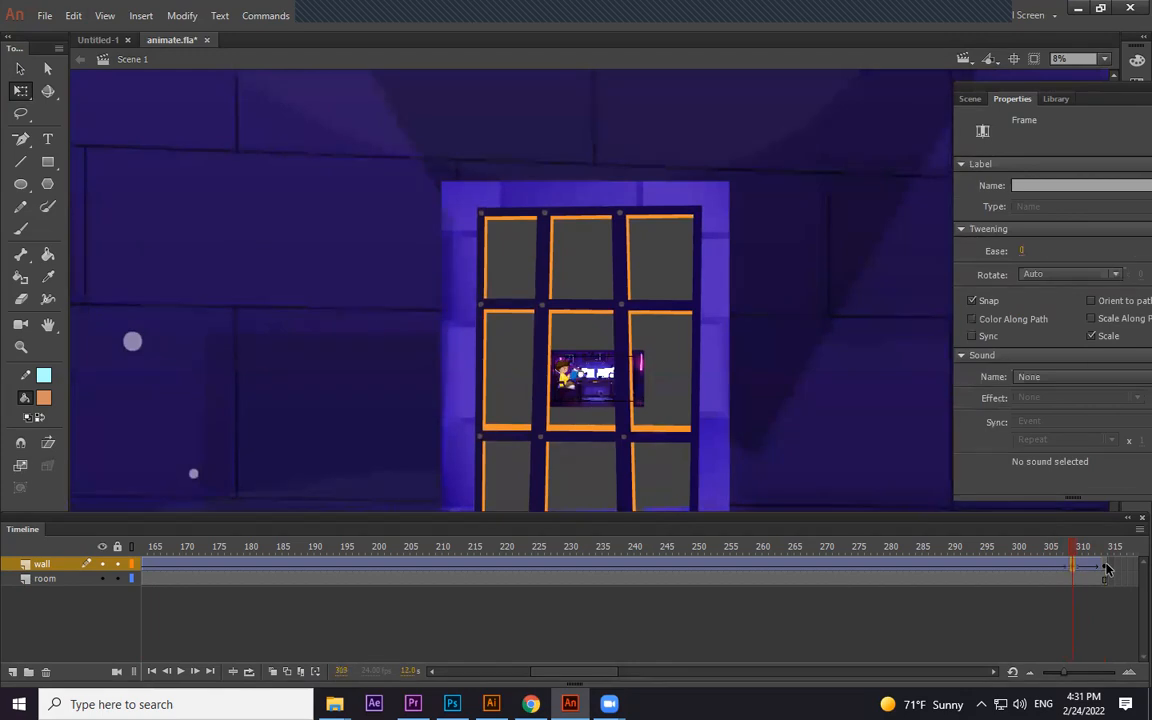
pyautogui.click(1094, 567)
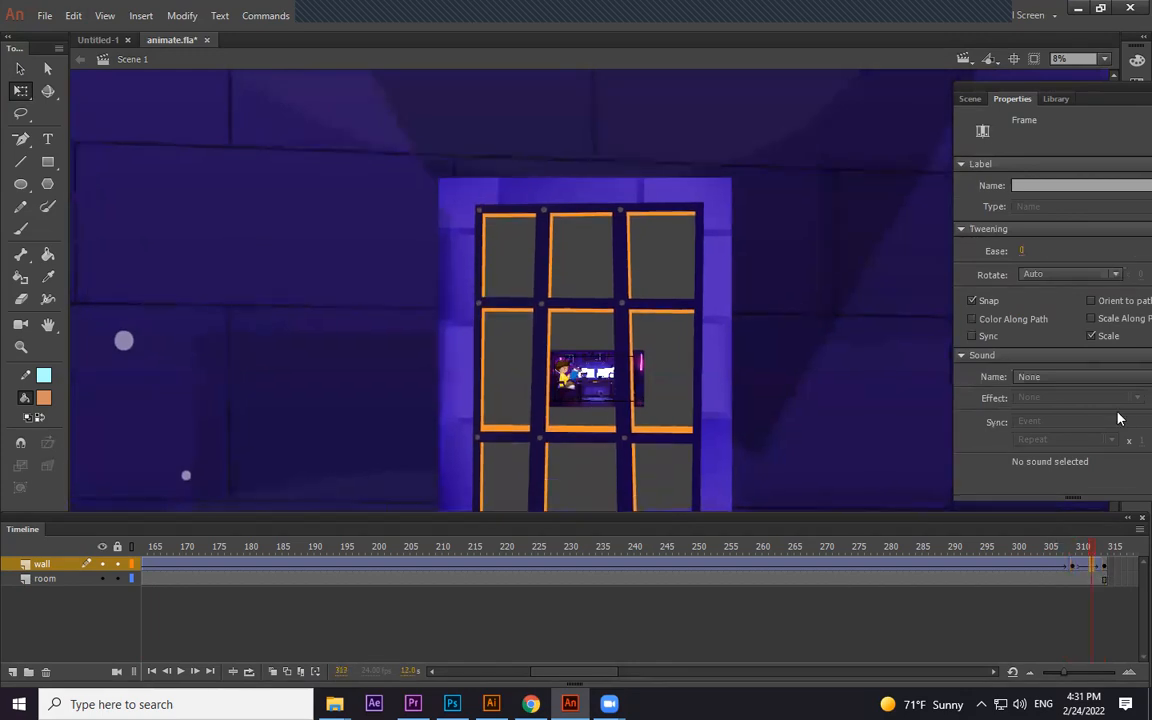
pyautogui.click(1072, 275)
pyautogui.click(1040, 303)
# Set the wall instance's color effect to Alpha 0 on frame 314 and test-play the movie
pyautogui.click(1106, 570)
pyautogui.click(641, 328)
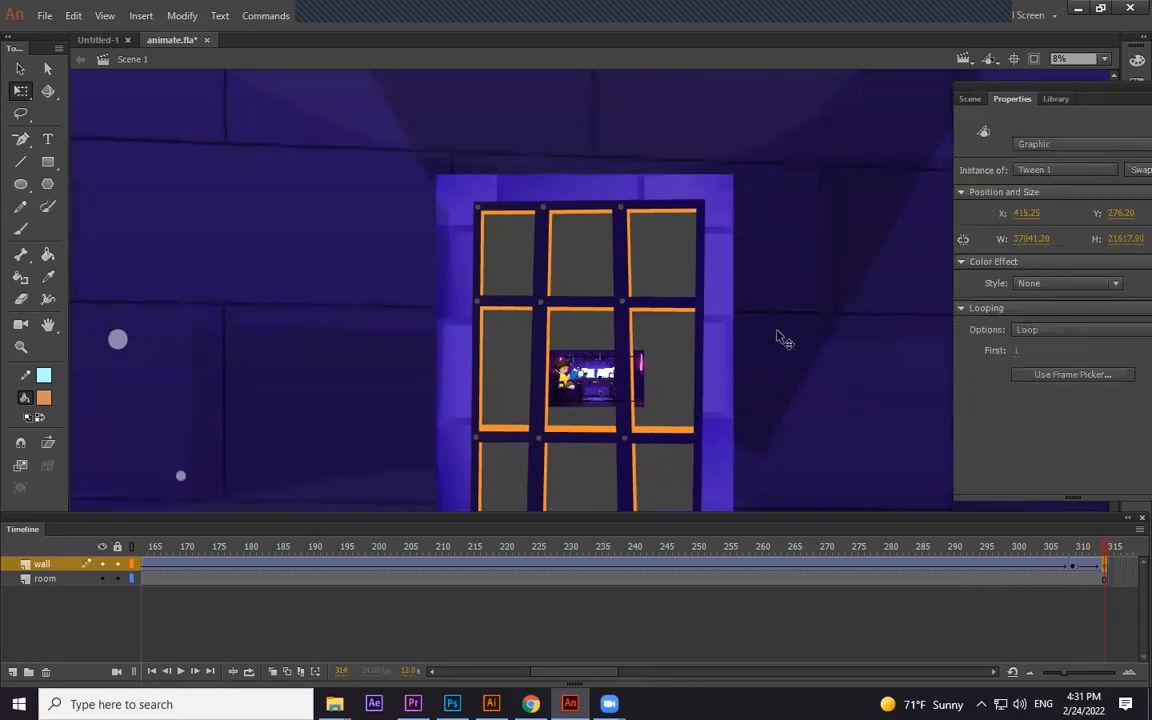
pyautogui.click(1062, 283)
pyautogui.click(982, 356)
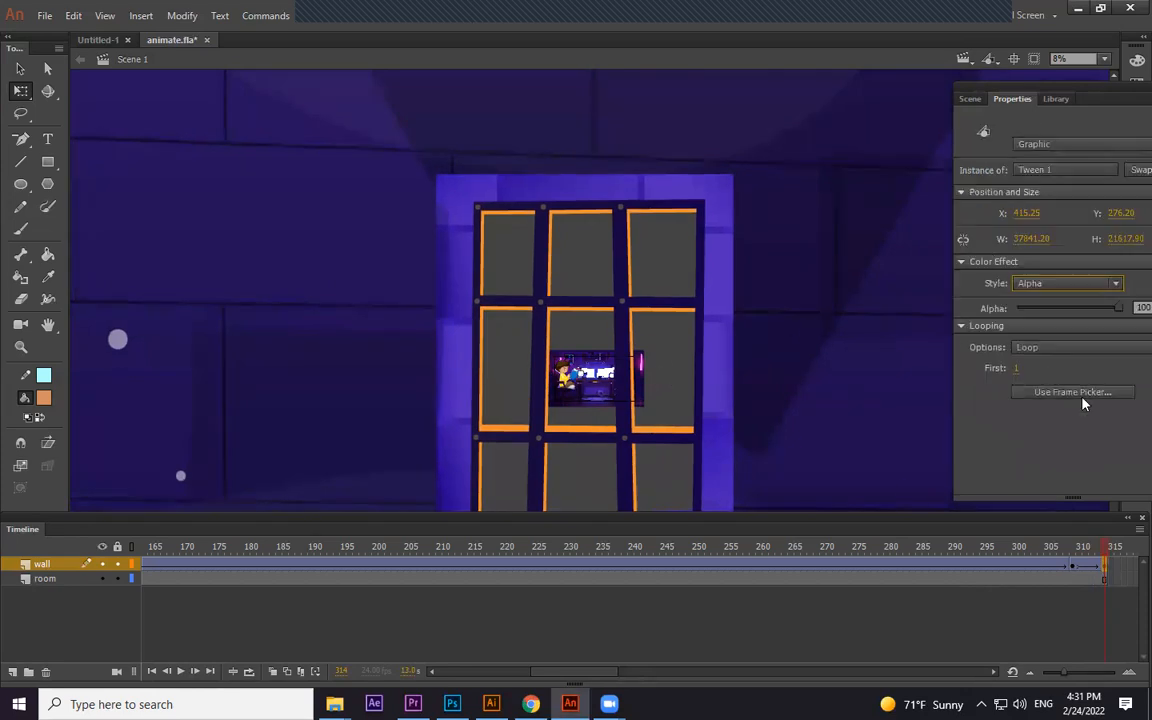
pyautogui.moveTo(1088, 308); pyautogui.dragTo(924, 320)
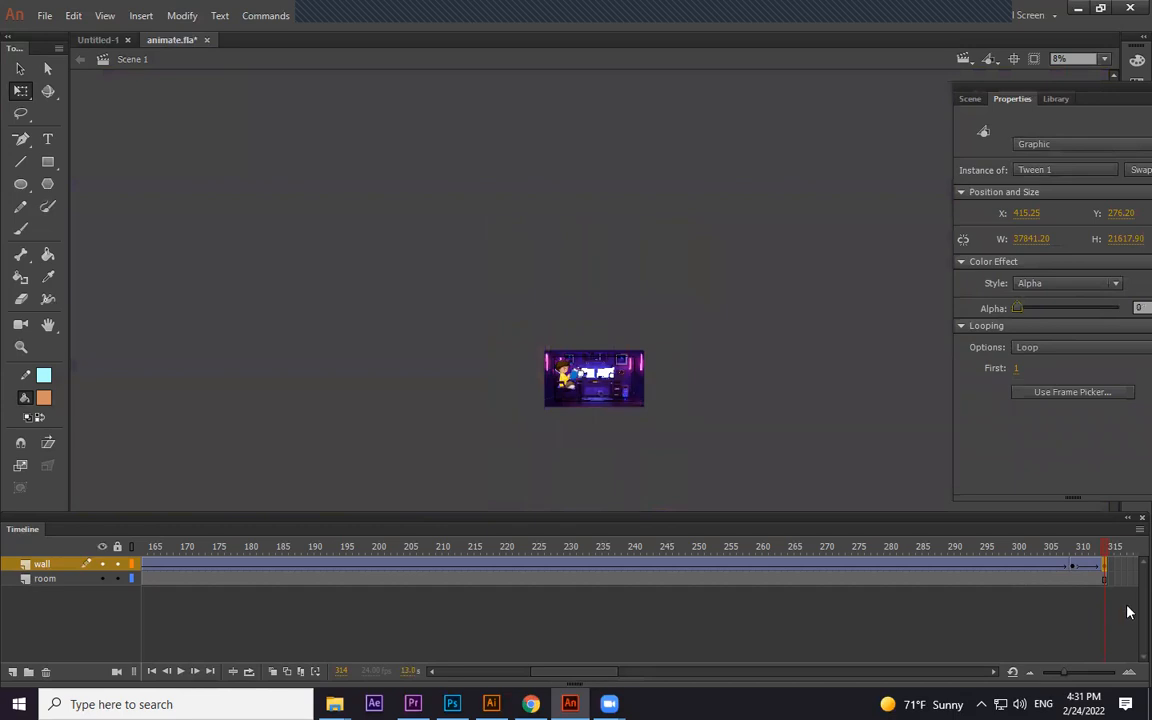
pyautogui.click(1046, 549)
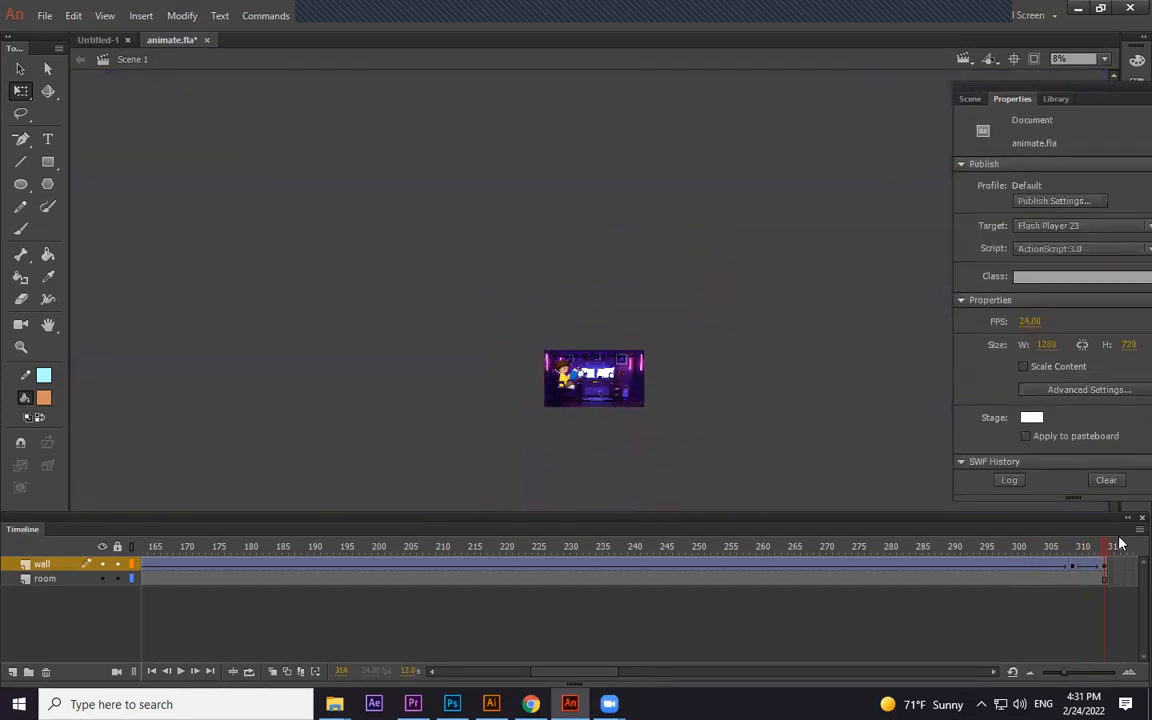
pyautogui.hotkey('ctrl', 'Return')
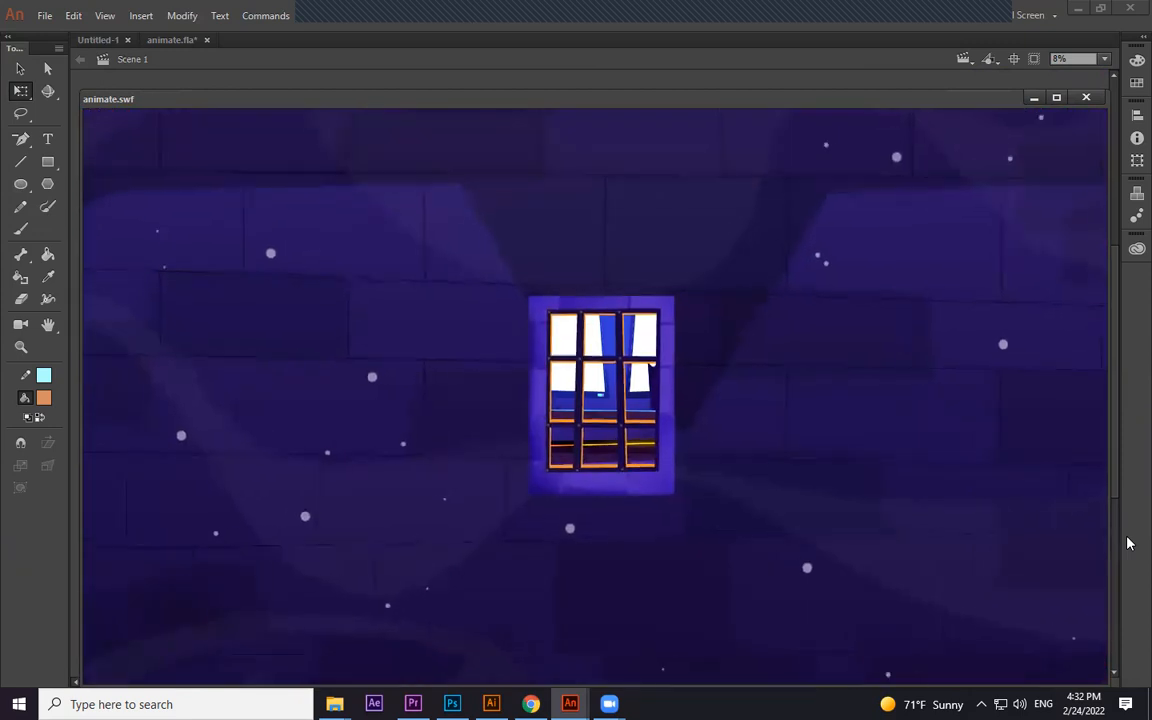
pyautogui.click(1086, 97)
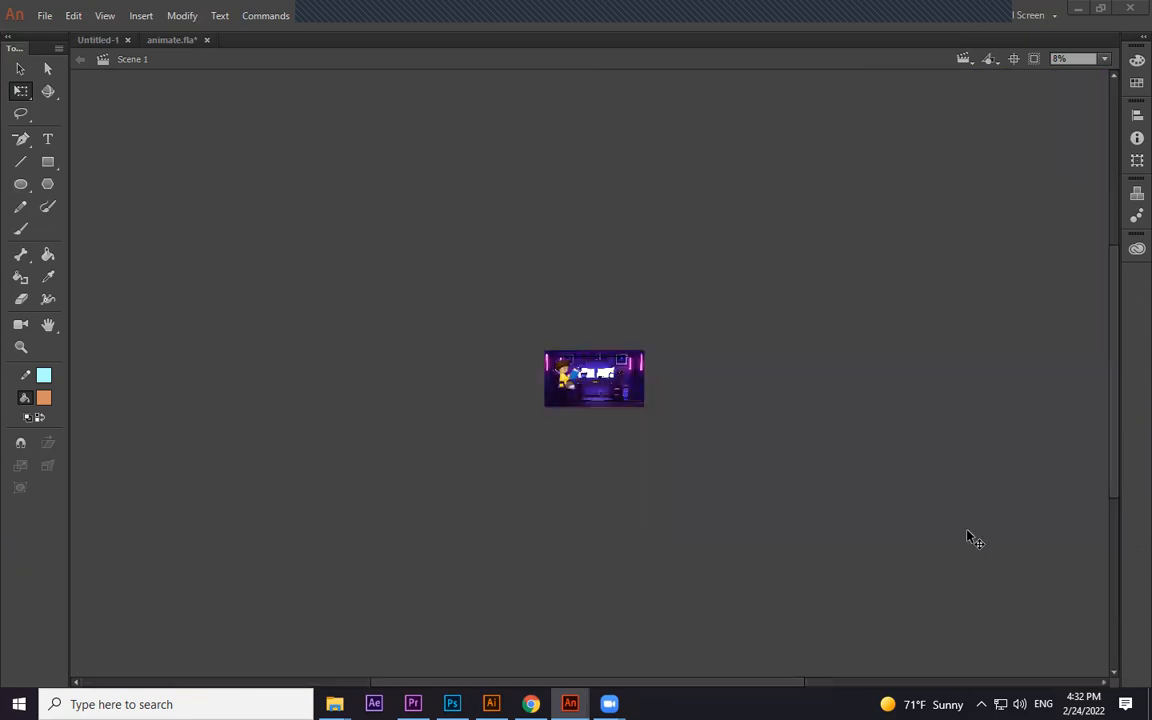
# Extend the wall and room layers to frame 451 and test-play the longer movie
pyautogui.hscroll(5, 1104, 569)
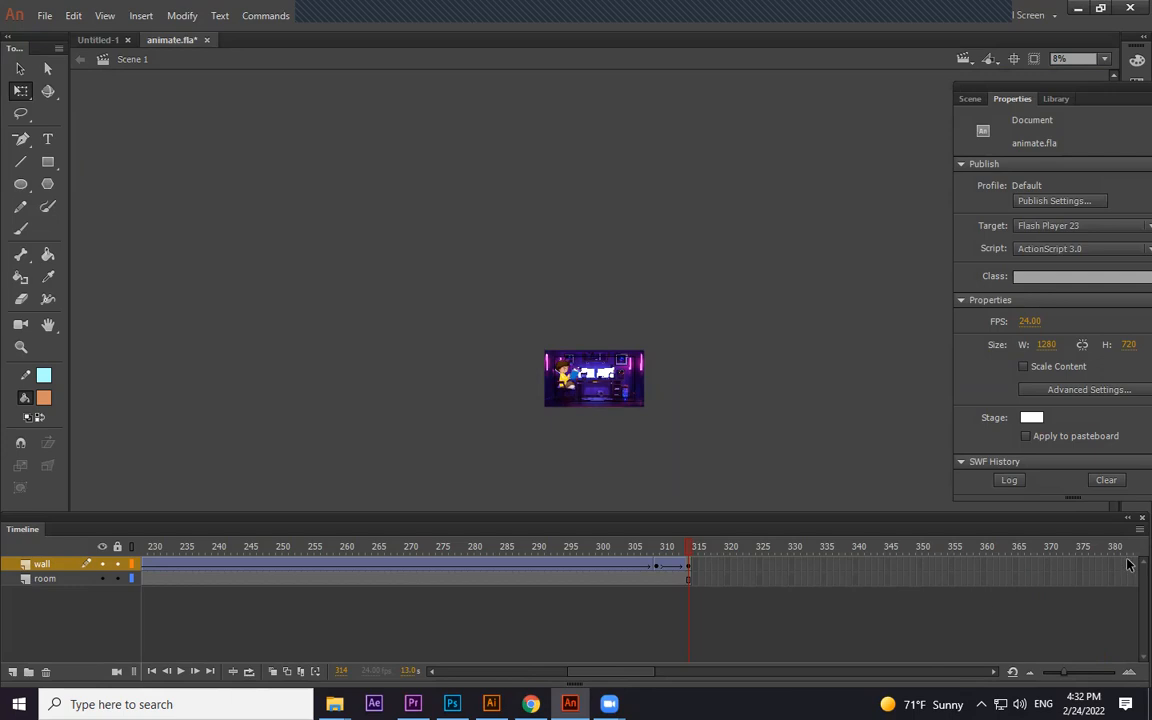
pyautogui.hscroll(3, 1128, 566)
pyautogui.click(1036, 578)
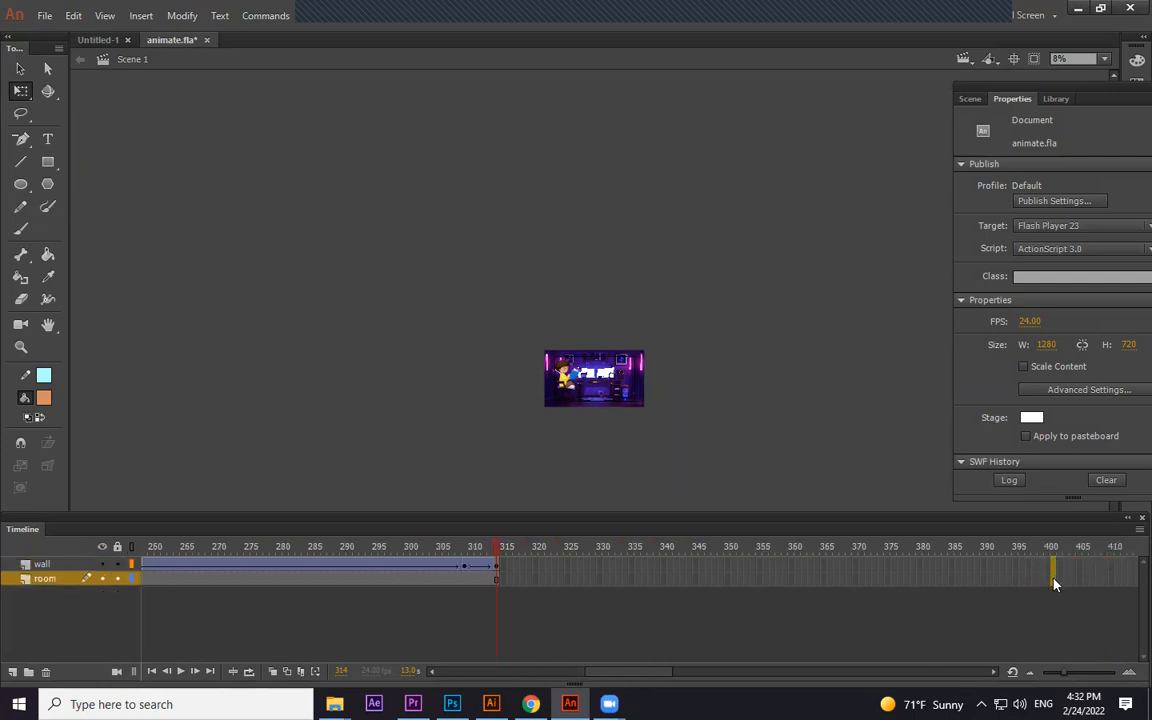
pyautogui.click(1053, 578)
pyautogui.press('F5')
pyautogui.moveTo(1117, 565); pyautogui.dragTo(1135, 571)
pyautogui.click(1053, 579)
pyautogui.click(1066, 579)
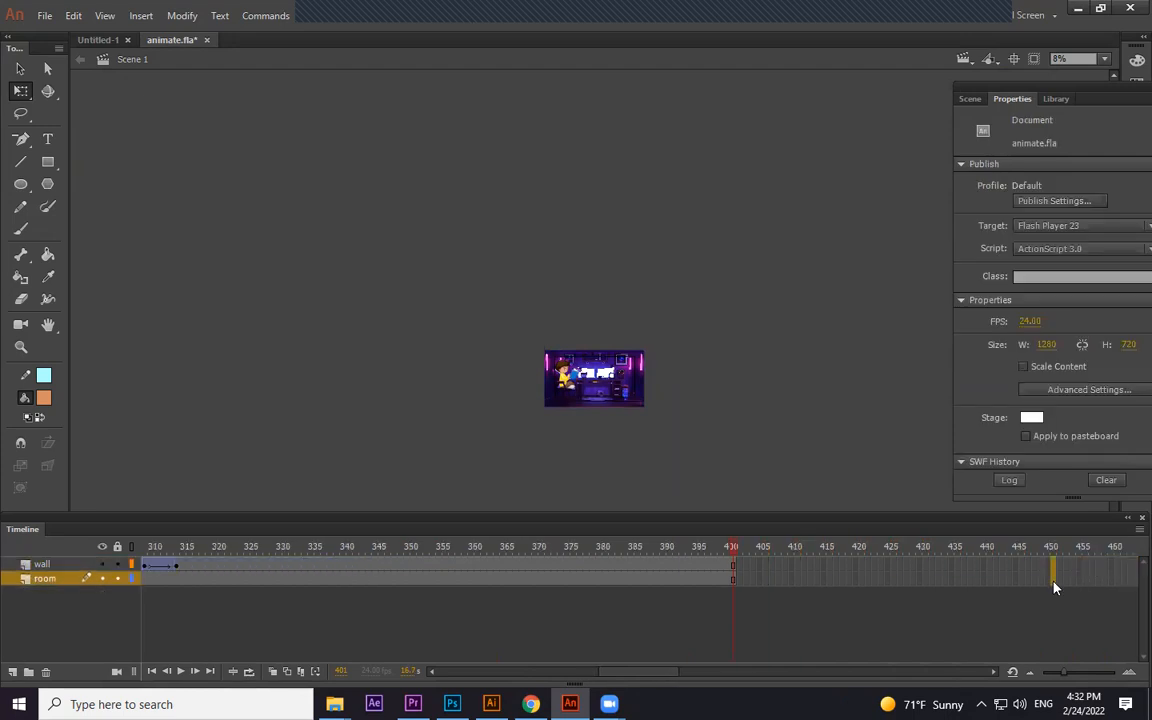
pyautogui.press('F5')
pyautogui.hotkey('ctrl', 'Return')
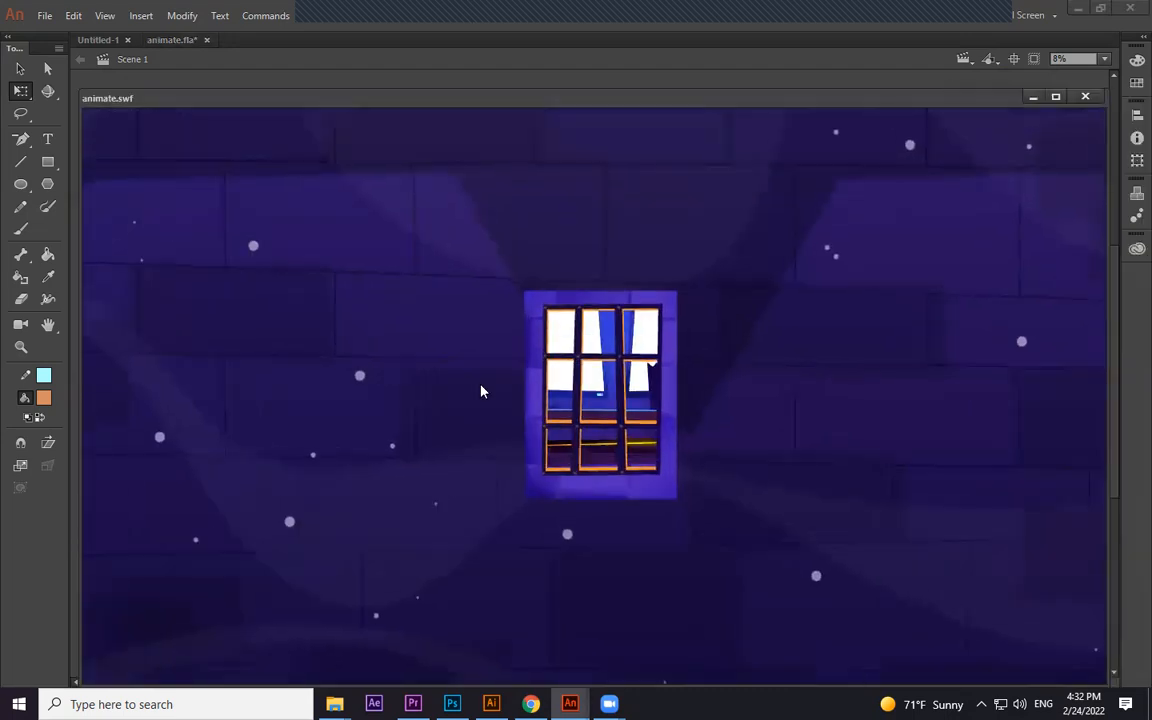
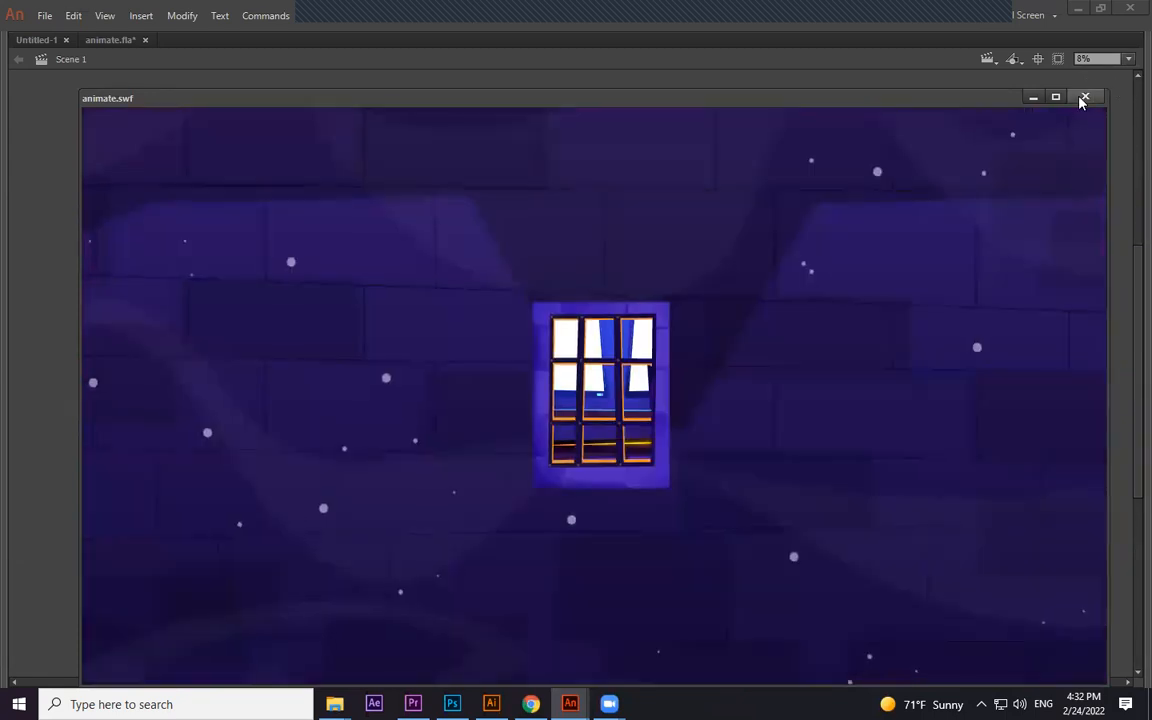
pyautogui.click(1084, 97)
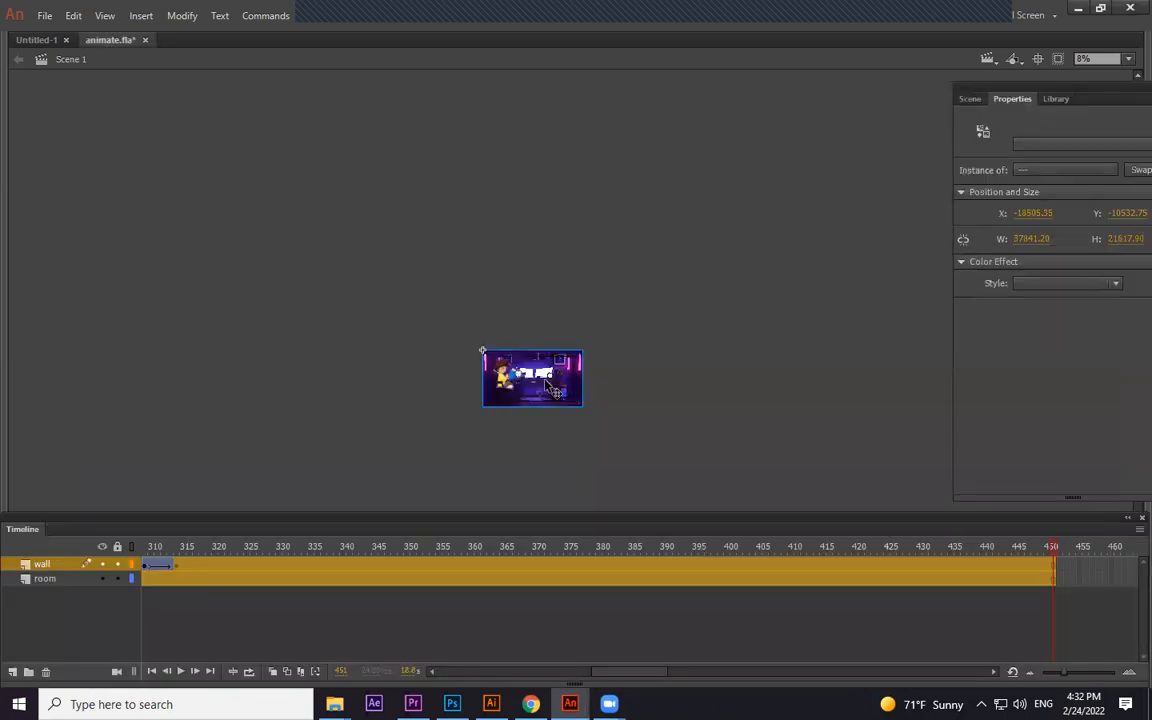
# Hide the wall layer and open the room's Symbol 1 for editing
pyautogui.scroll(4, 547, 385)
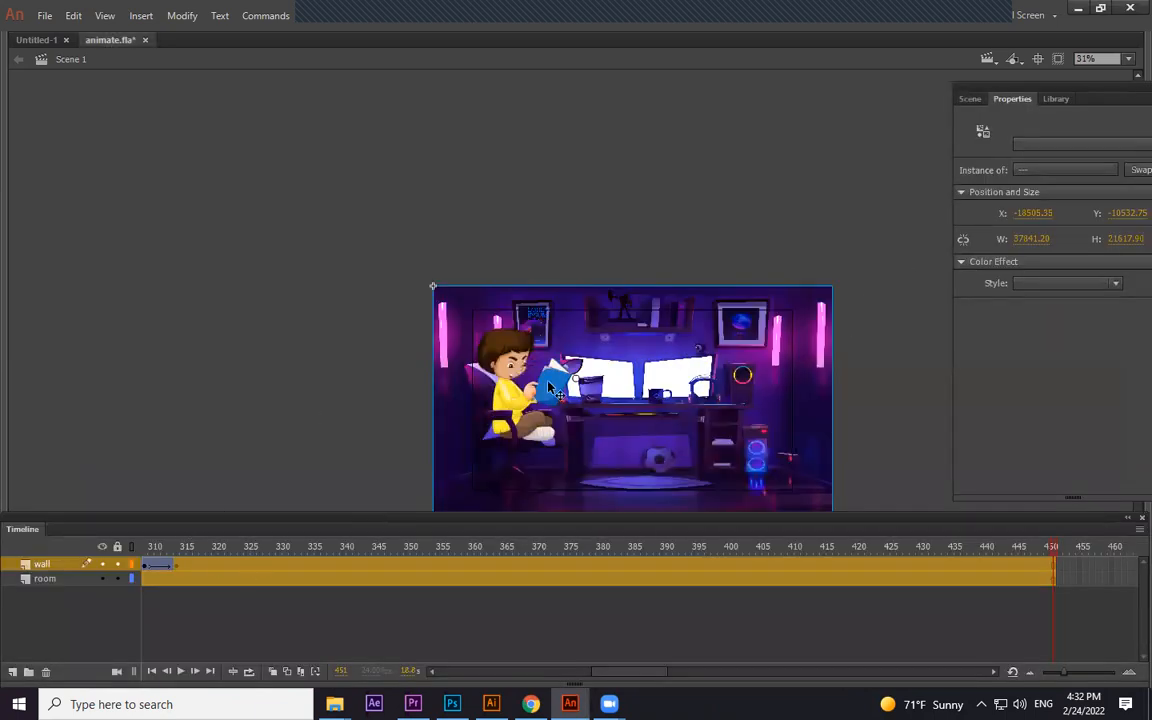
pyautogui.click(102, 566)
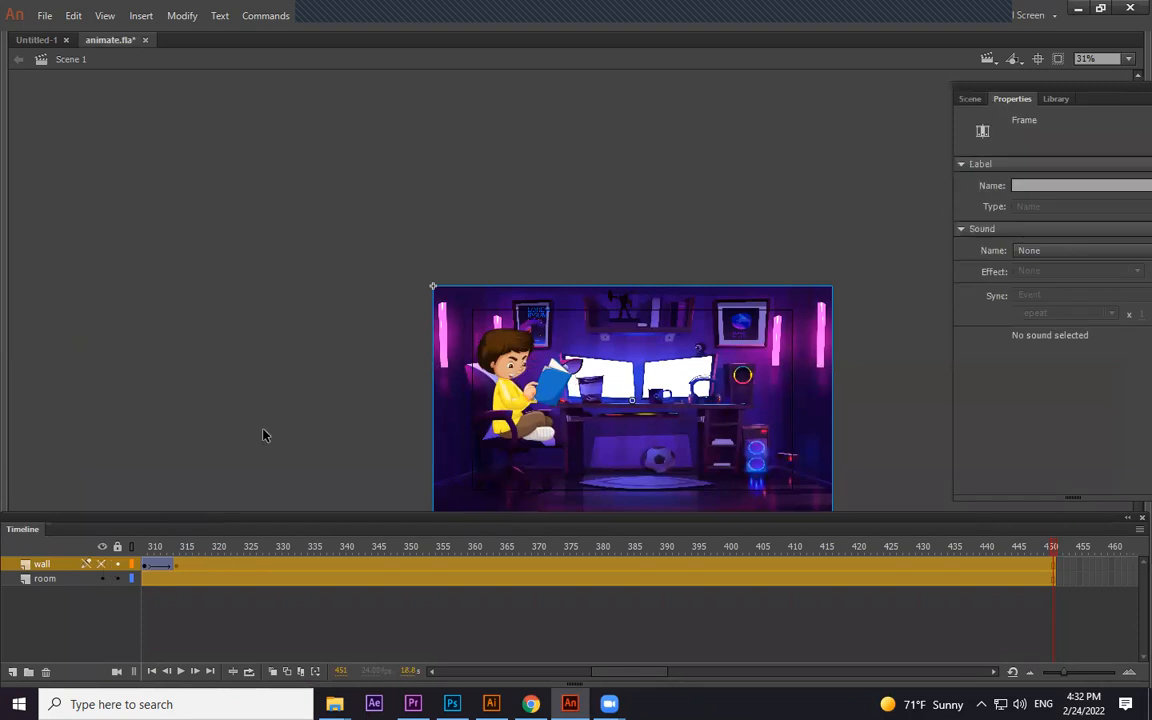
pyautogui.click(265, 432)
pyautogui.click(557, 390)
pyautogui.moveTo(621, 400); pyautogui.dragTo(619, 327)
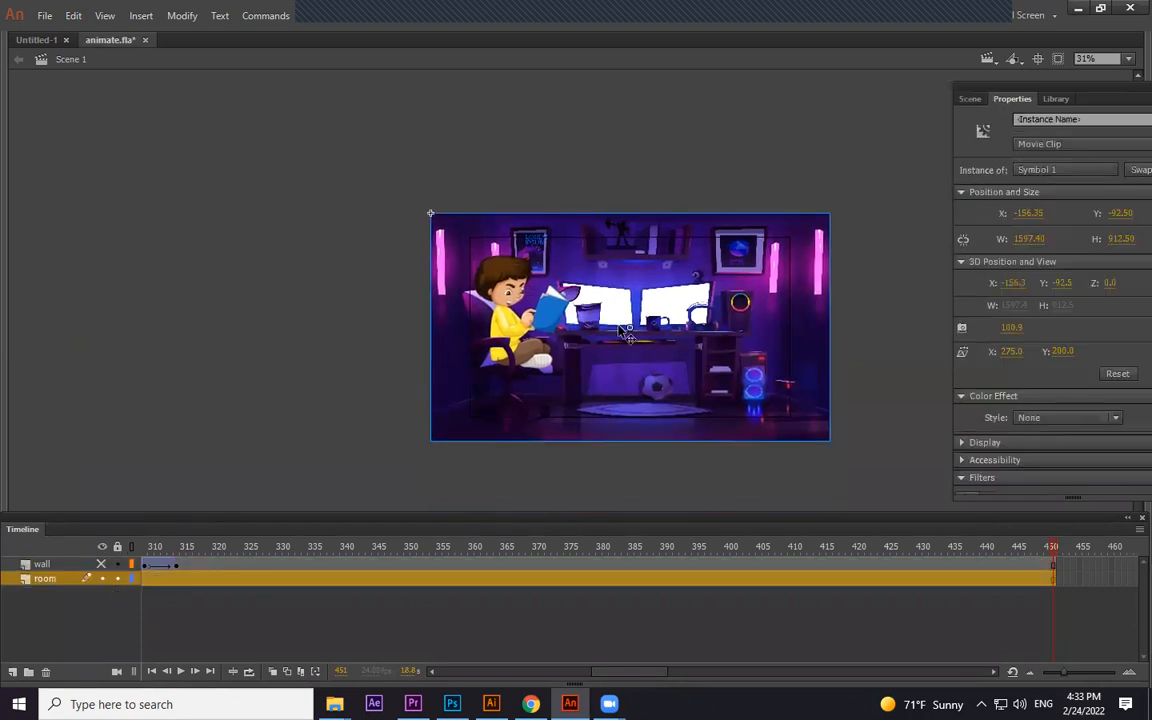
pyautogui.doubleClick(598, 328)
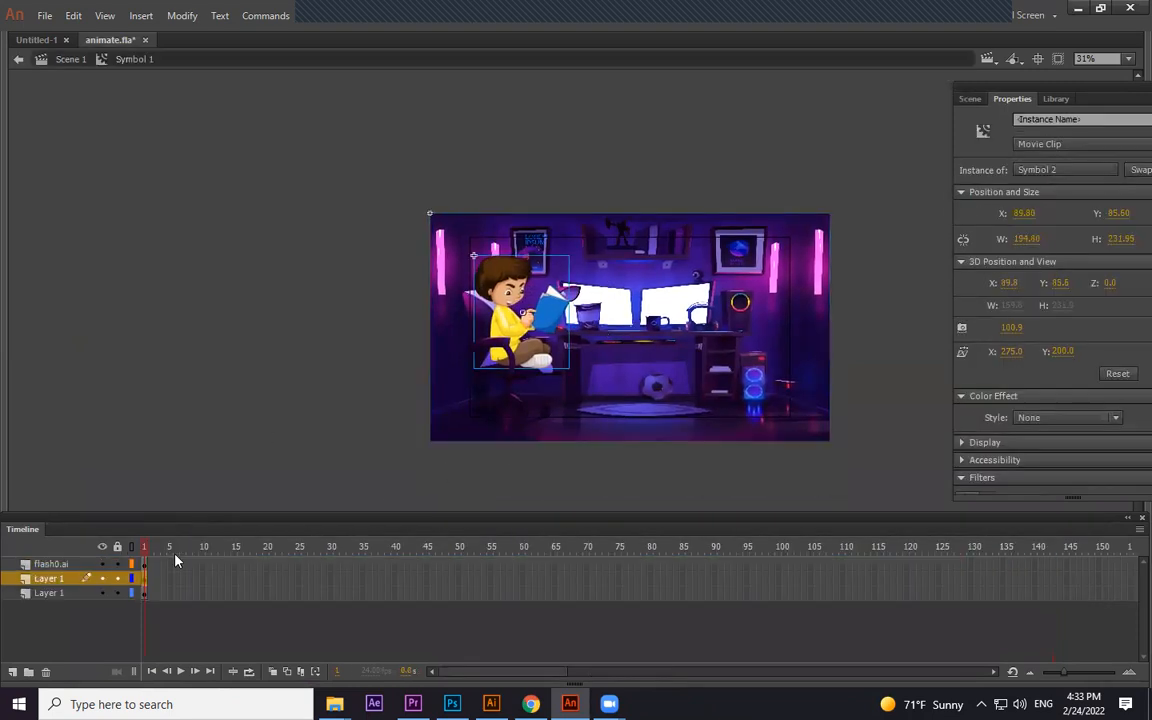
# Open the seated boy's movie clip, Symbol 2, for editing inside Symbol 1
pyautogui.click(101, 550)
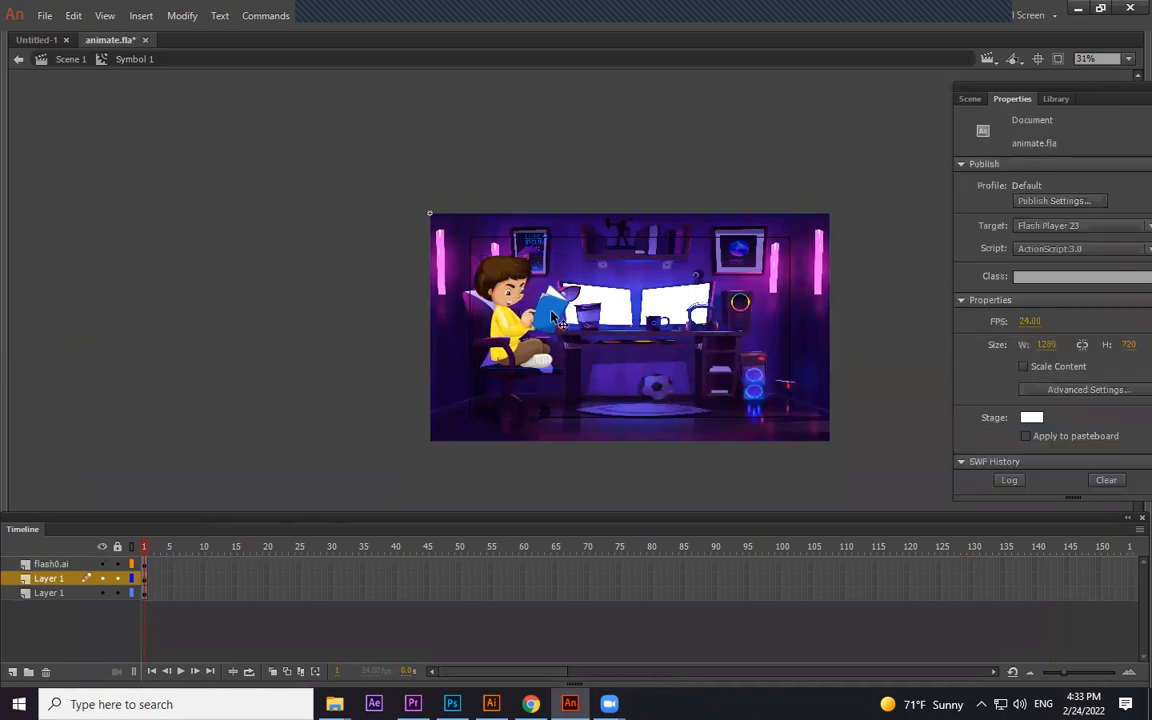
pyautogui.click(531, 320)
pyautogui.click(111, 551)
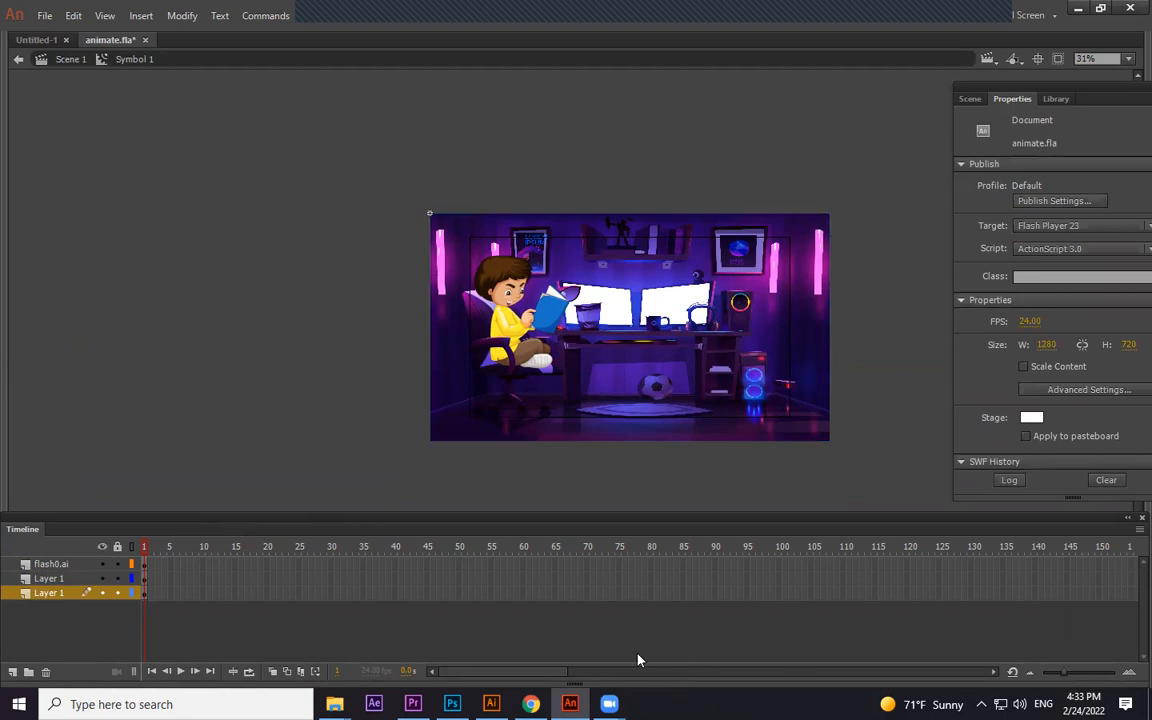
pyautogui.click(617, 333)
pyautogui.doubleClick(534, 326)
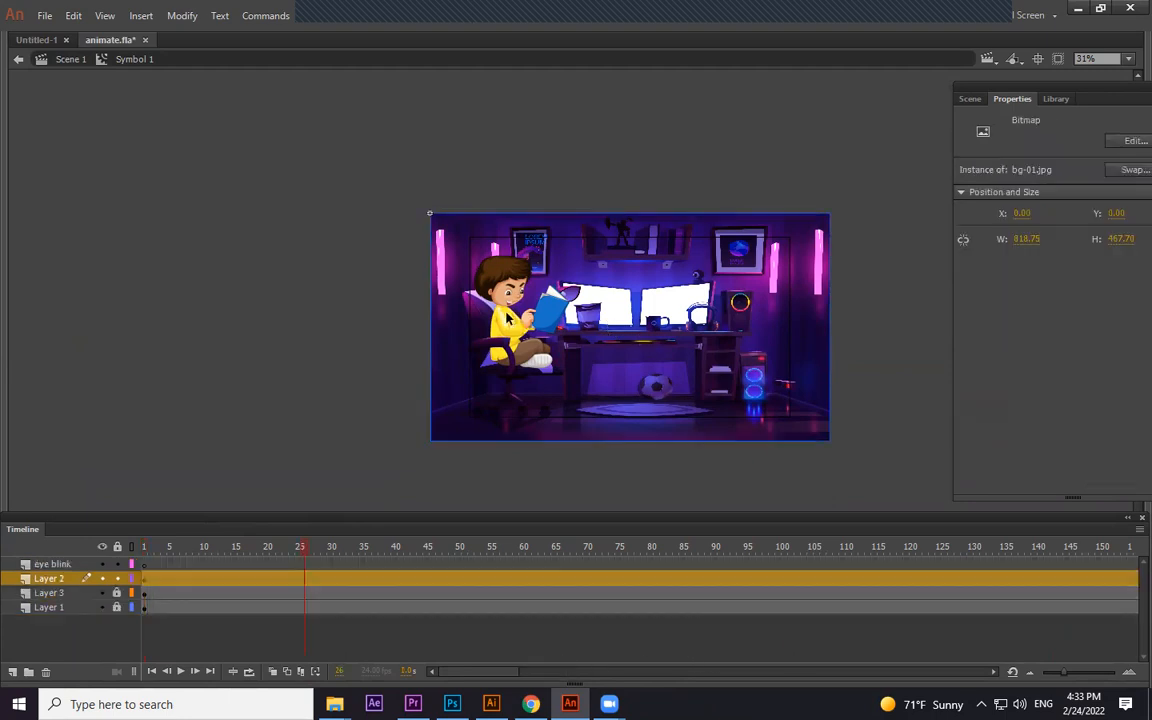
pyautogui.click(193, 357)
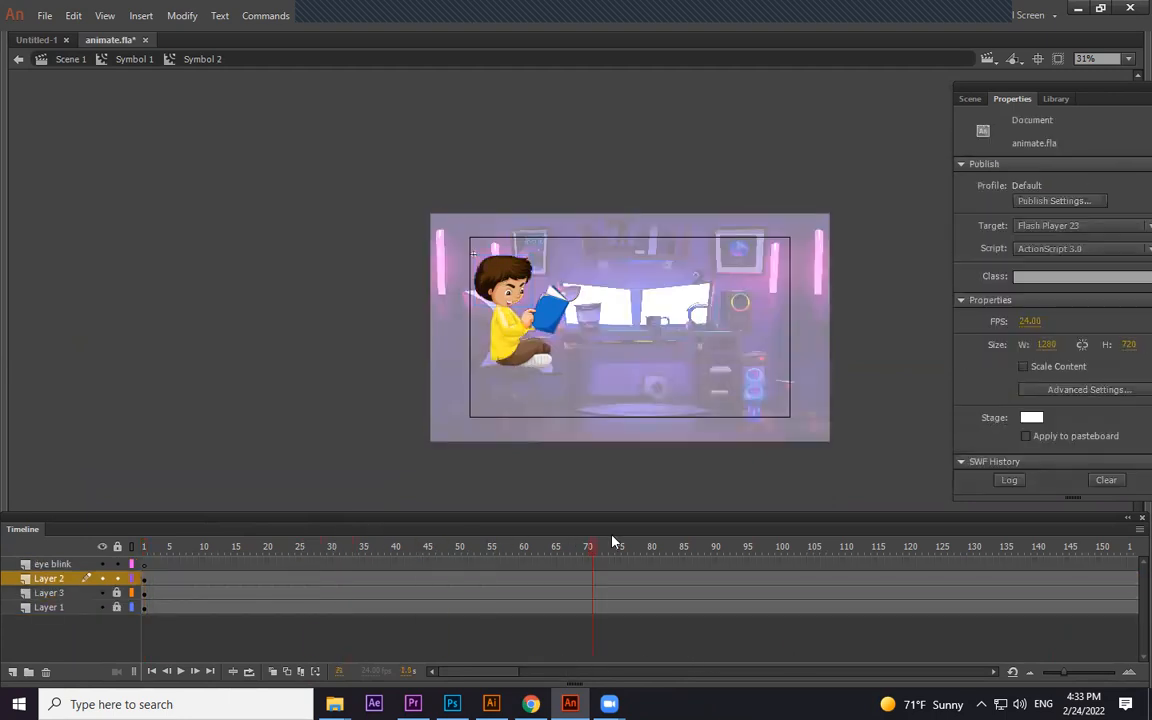
# Insert a keyframe at frame 414 on Layer 2 and rotate the boy's head slightly clockwise towards the book
pyautogui.moveTo(958, 544); pyautogui.dragTo(1130, 543)
pyautogui.click(943, 565)
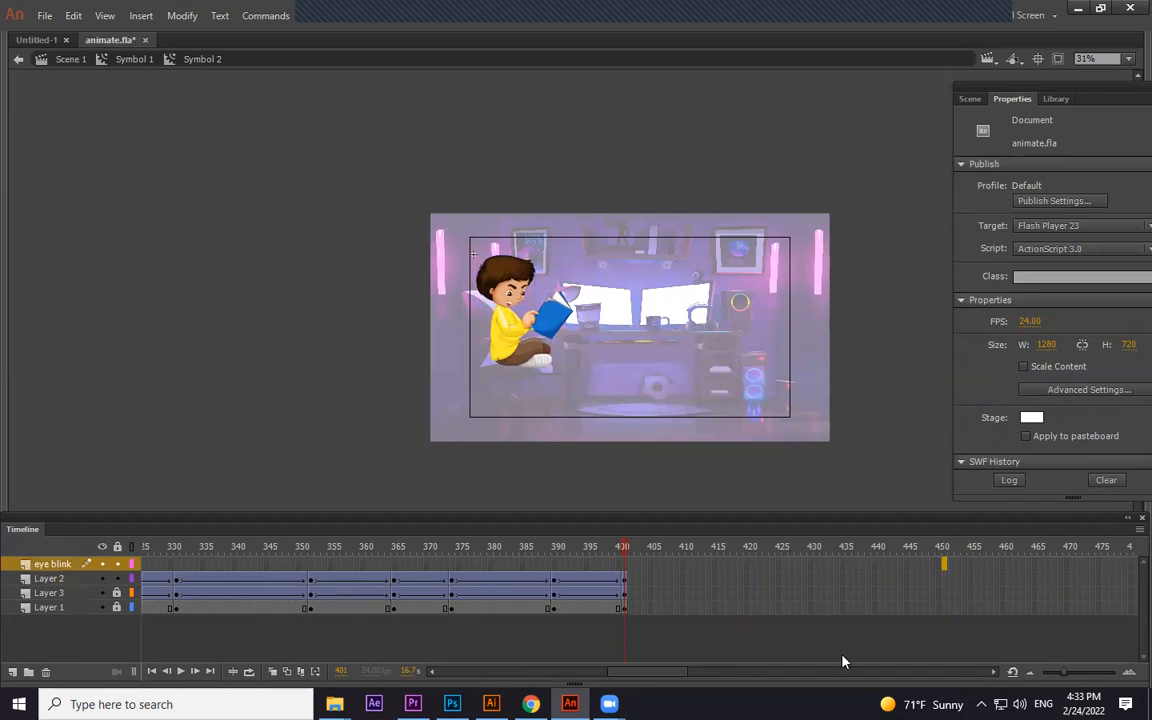
pyautogui.click(705, 581)
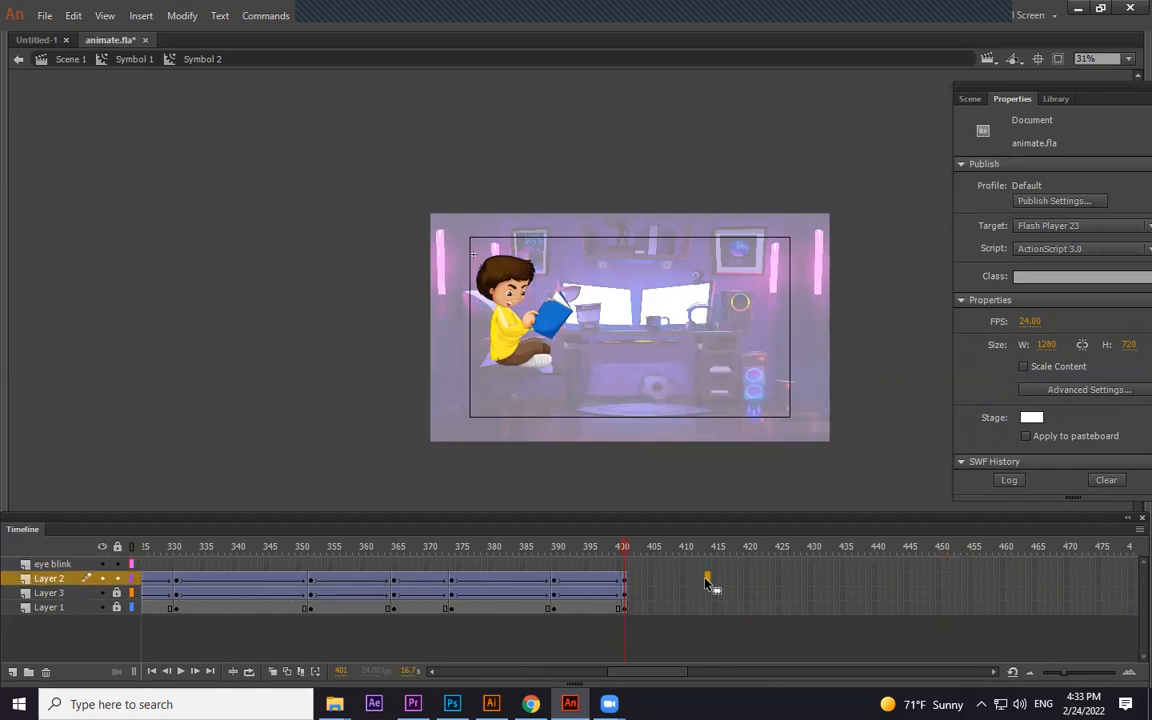
pyautogui.press('F7')
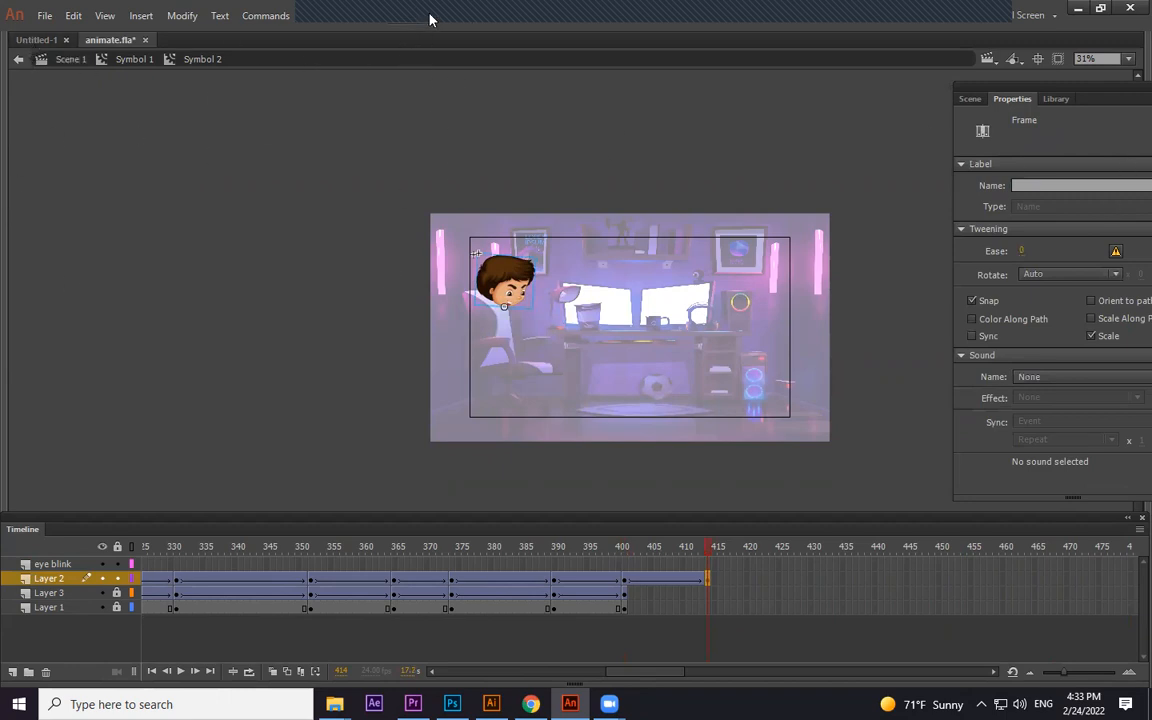
pyautogui.click(372, 15)
pyautogui.click(412, 88)
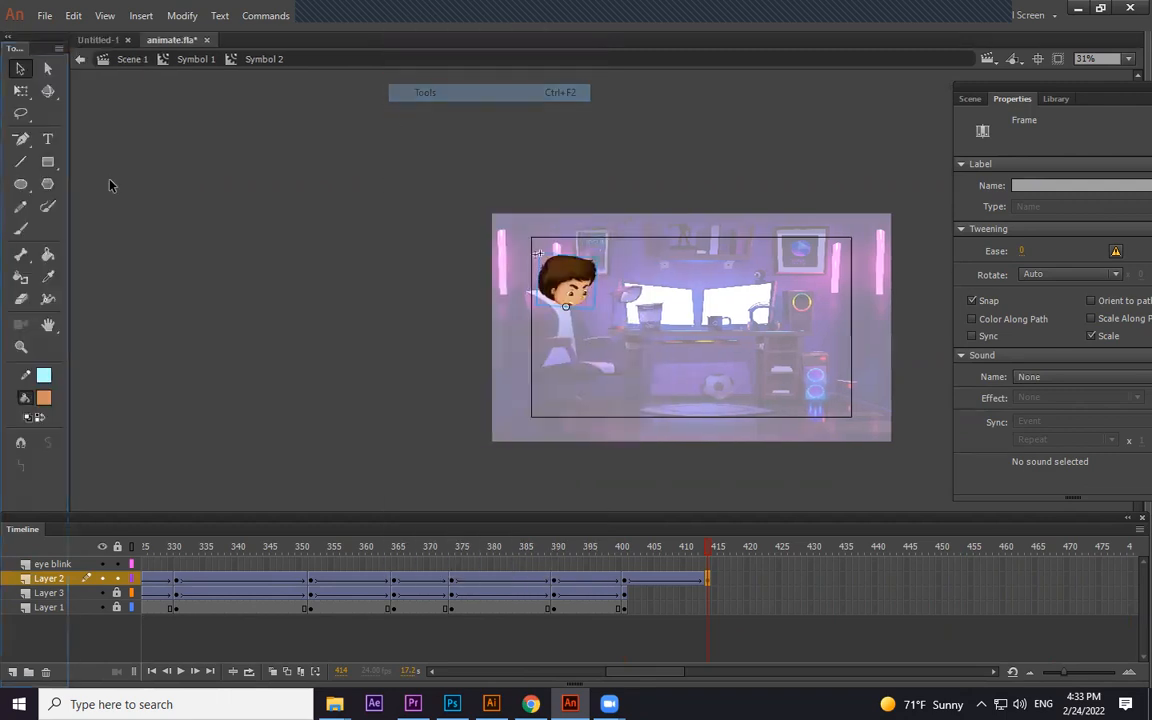
pyautogui.click(21, 92)
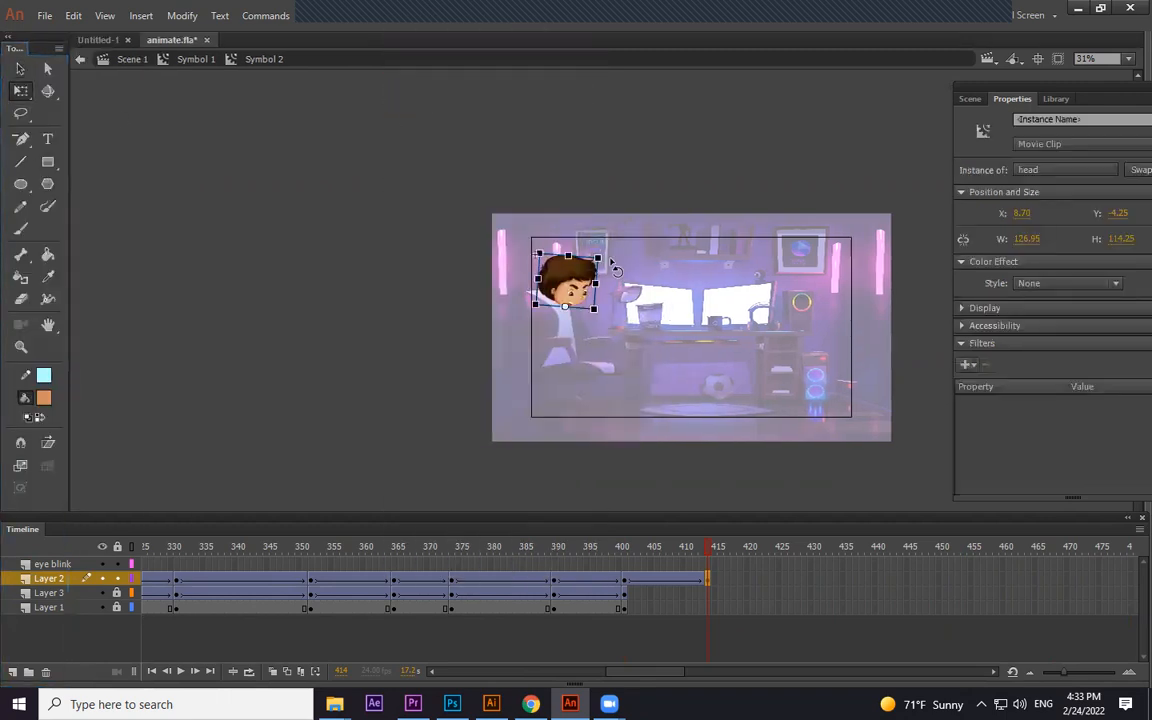
pyautogui.moveTo(616, 270); pyautogui.dragTo(622, 286)
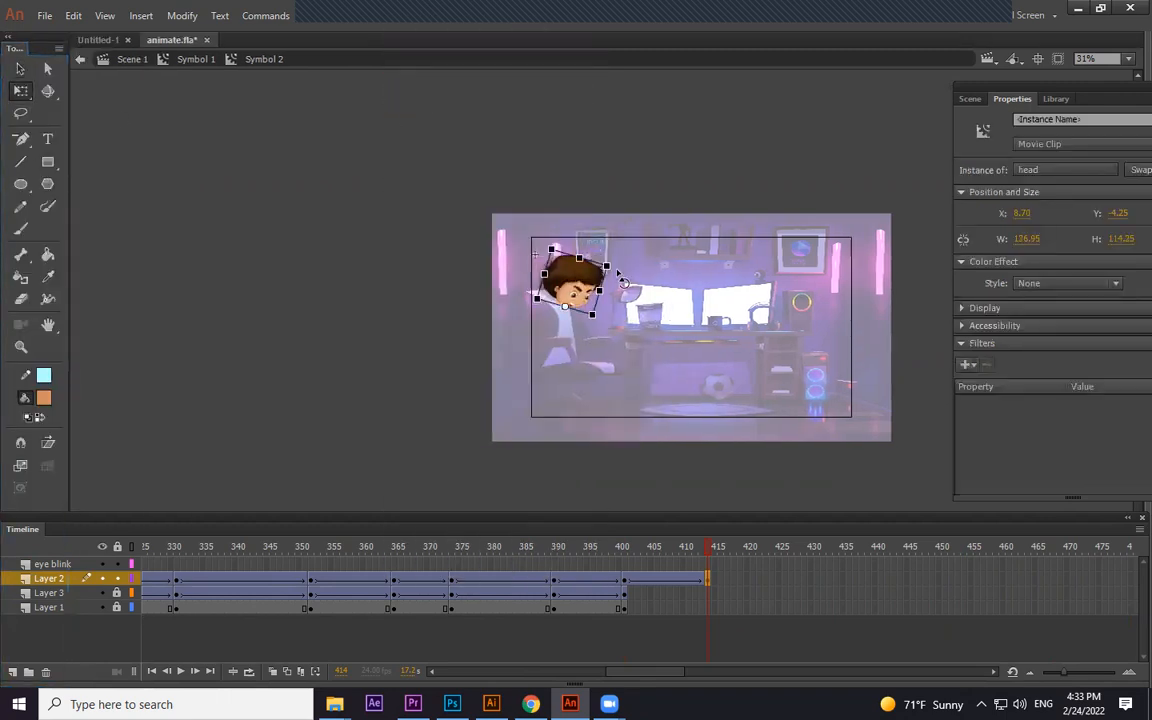
# Add Layer 2 keyframes at frames 433 and 450, and rotate the head back counterclockwise at frame 450
pyautogui.click(829, 580)
pyautogui.press('F6')
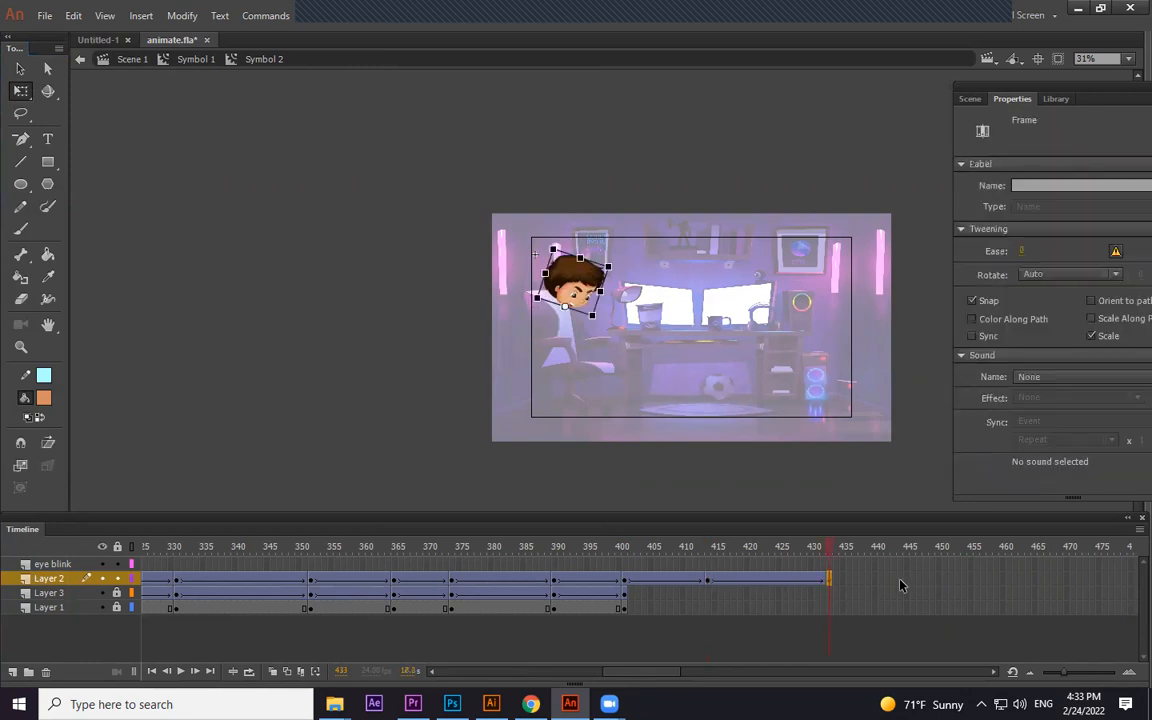
pyautogui.click(938, 580)
pyautogui.press('F6')
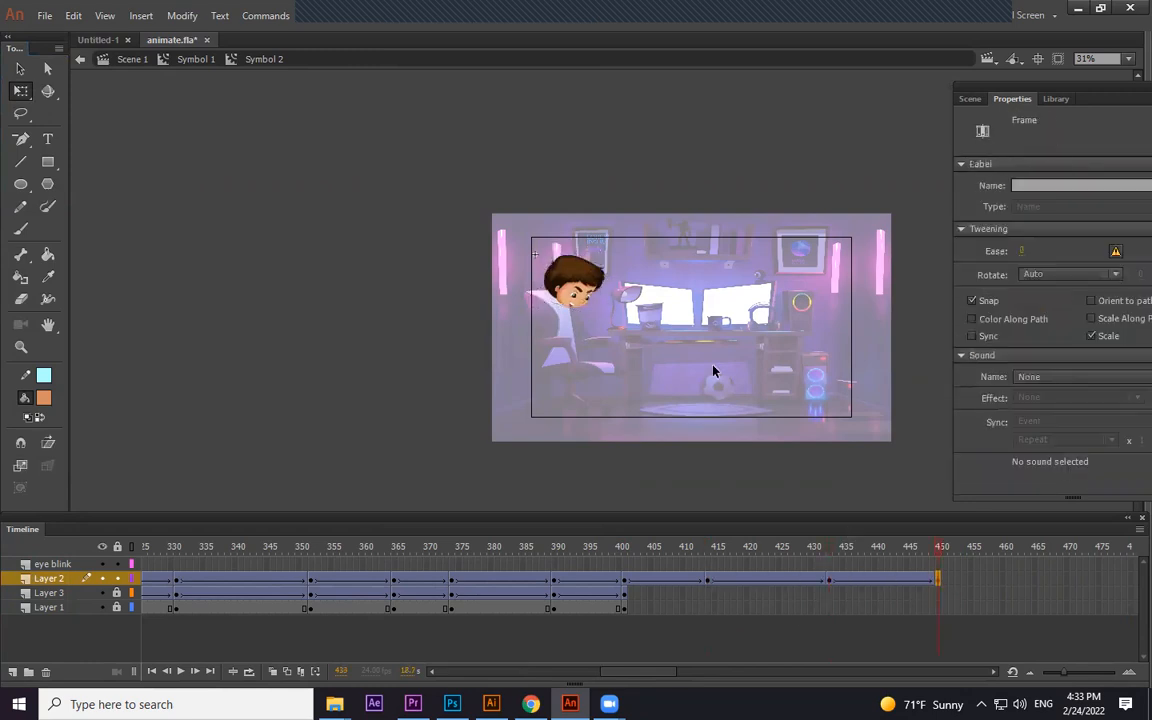
pyautogui.moveTo(616, 273); pyautogui.dragTo(609, 254)
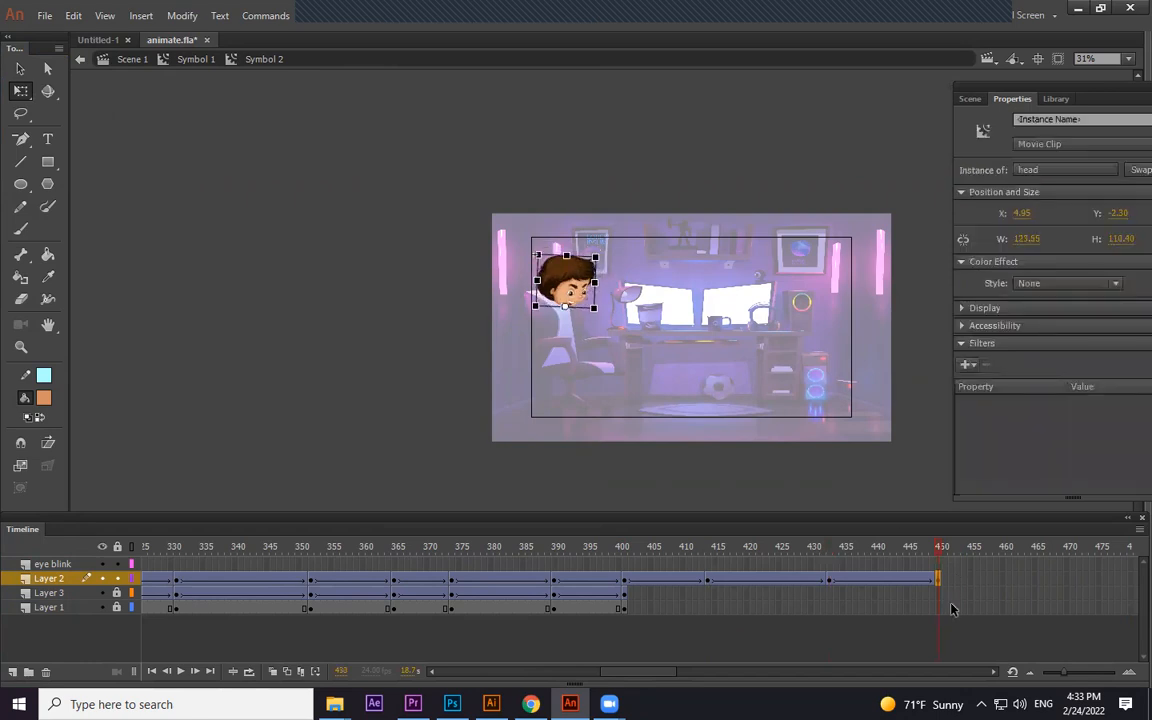
# Extend Layer 3 and Layer 1 to frame 450
pyautogui.click(939, 593)
pyautogui.press('F5')
pyautogui.click(938, 607)
pyautogui.press('F5')
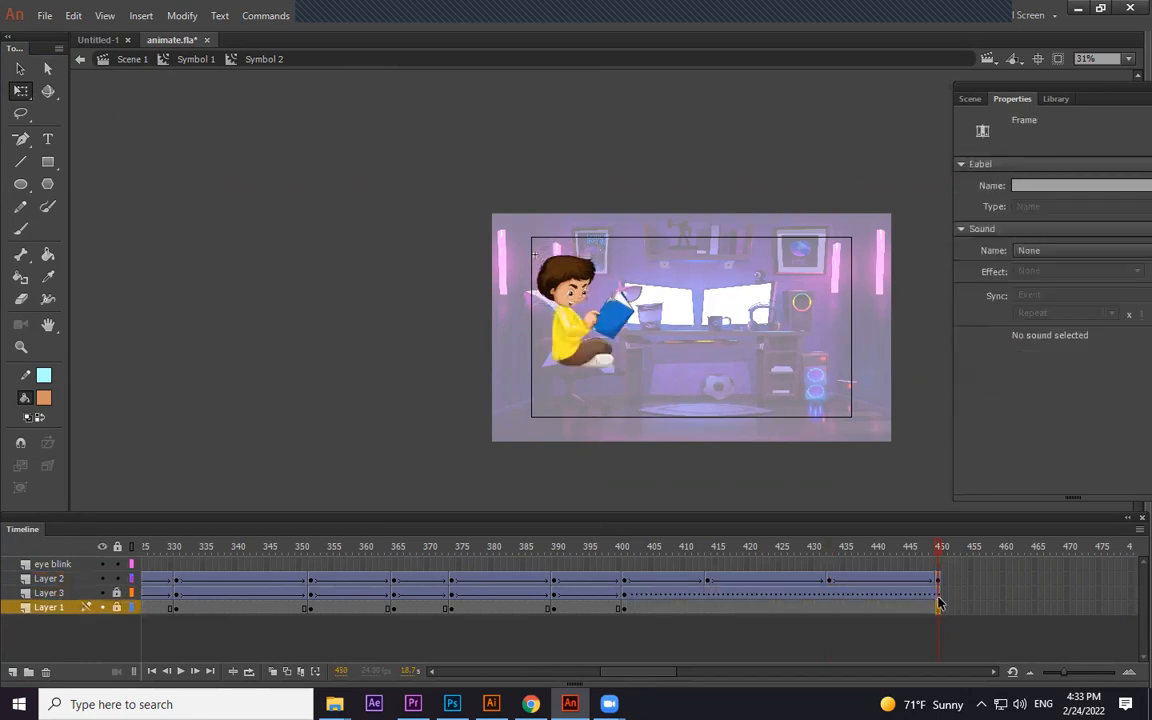
pyautogui.click(938, 593)
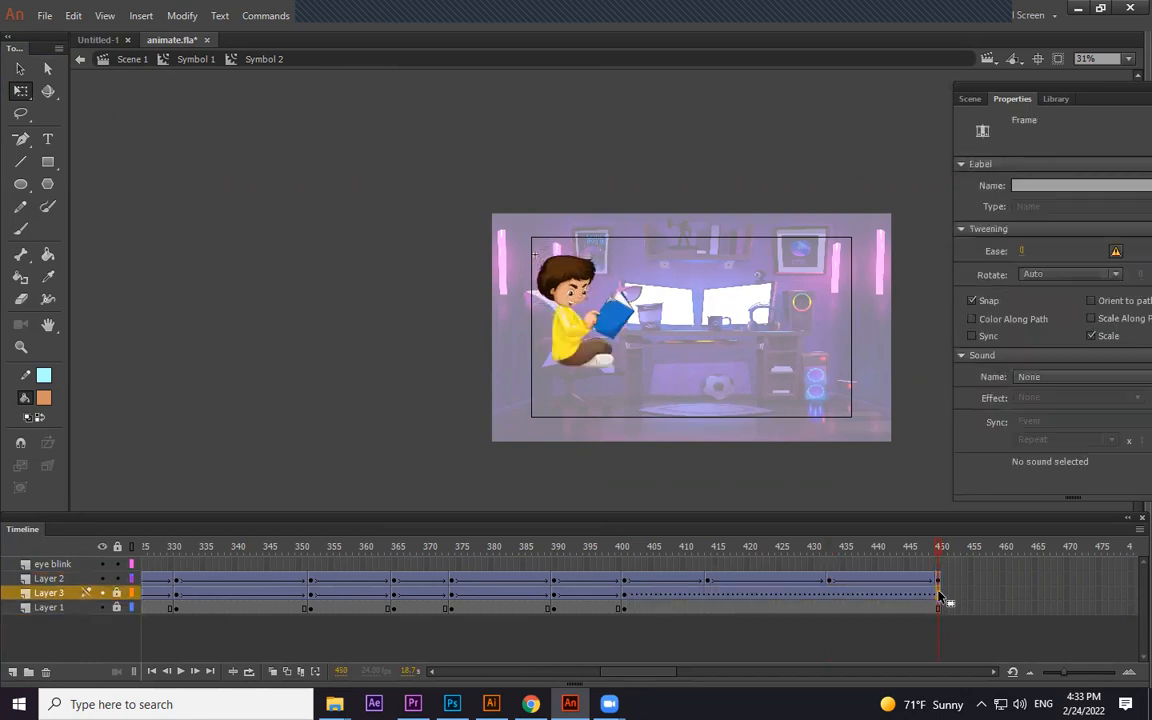
# Insert keyframes at frames 414, 433 and 450 on both Layer 3 and Layer 1
pyautogui.click(708, 593)
pyautogui.press('F6')
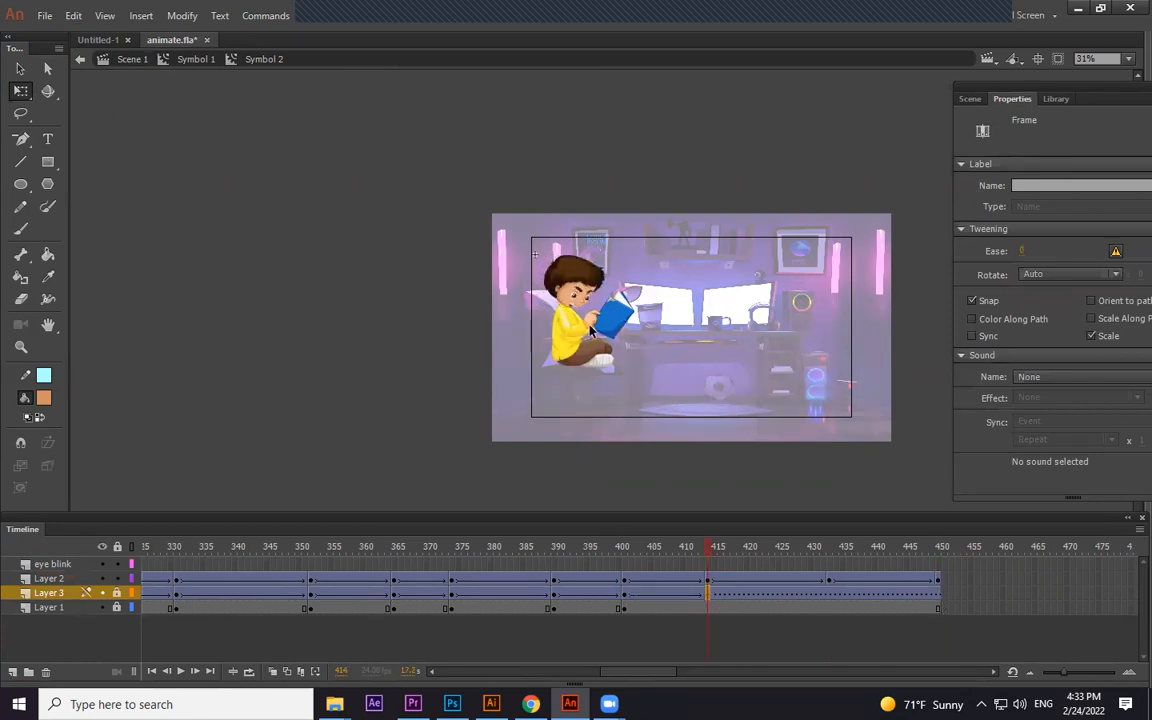
pyautogui.click(590, 330)
pyautogui.press('v')
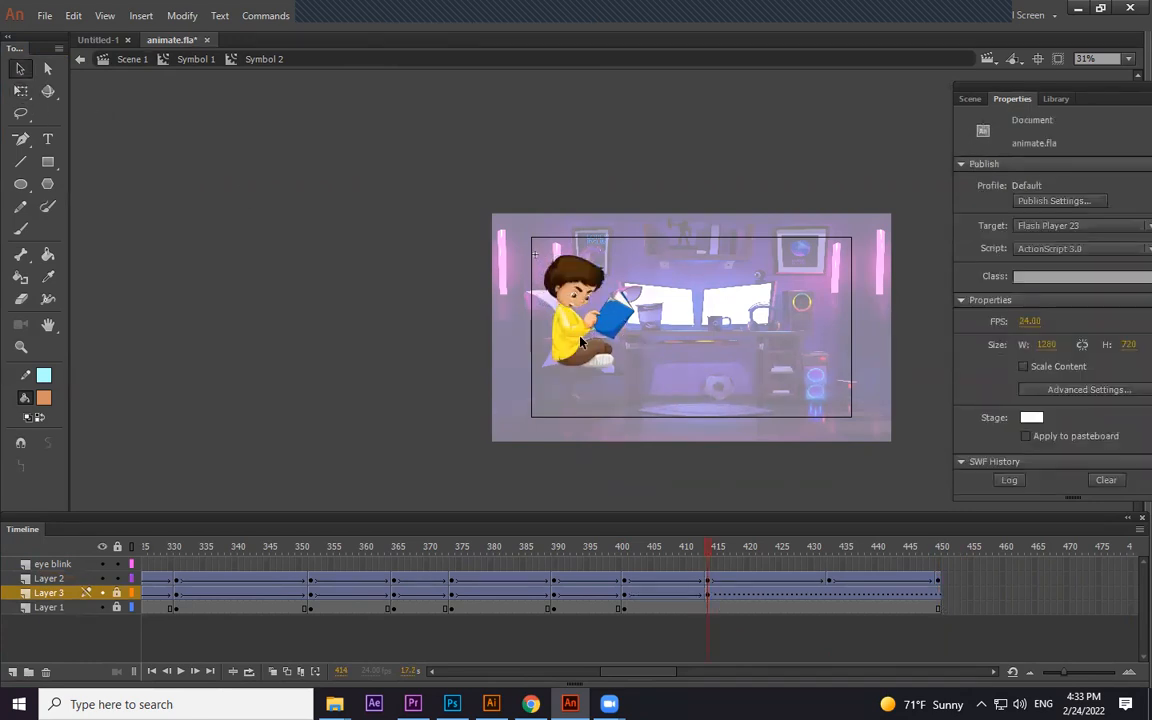
pyautogui.click(710, 596)
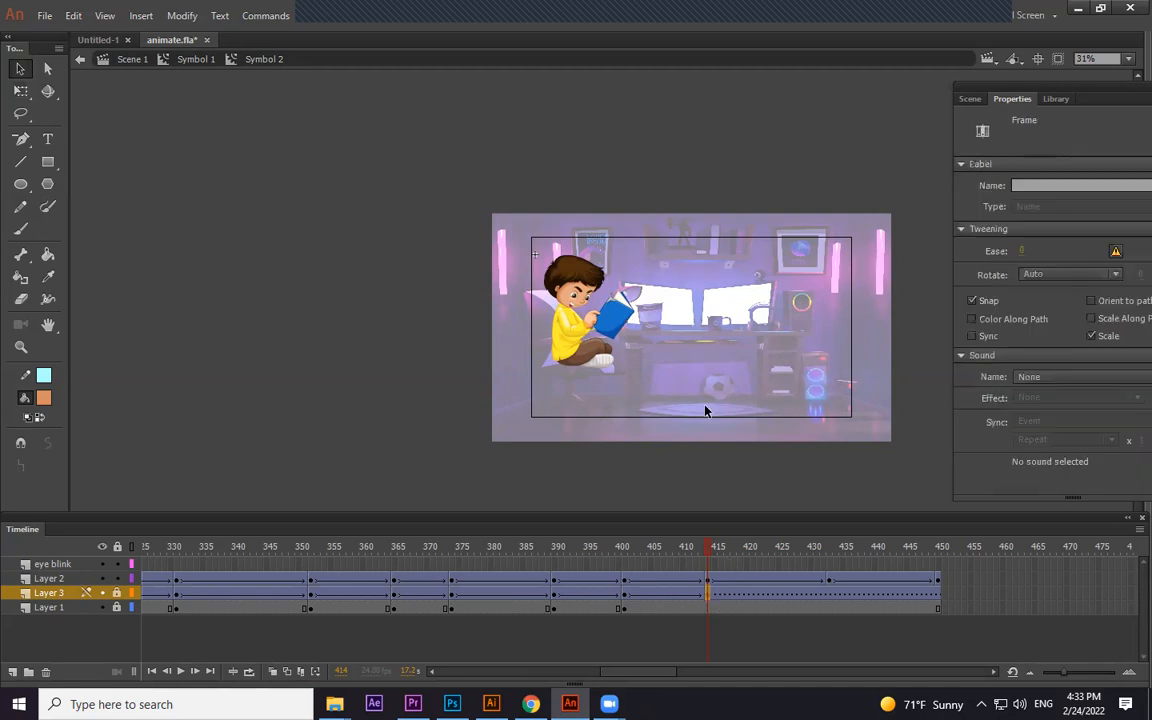
pyautogui.click(708, 608)
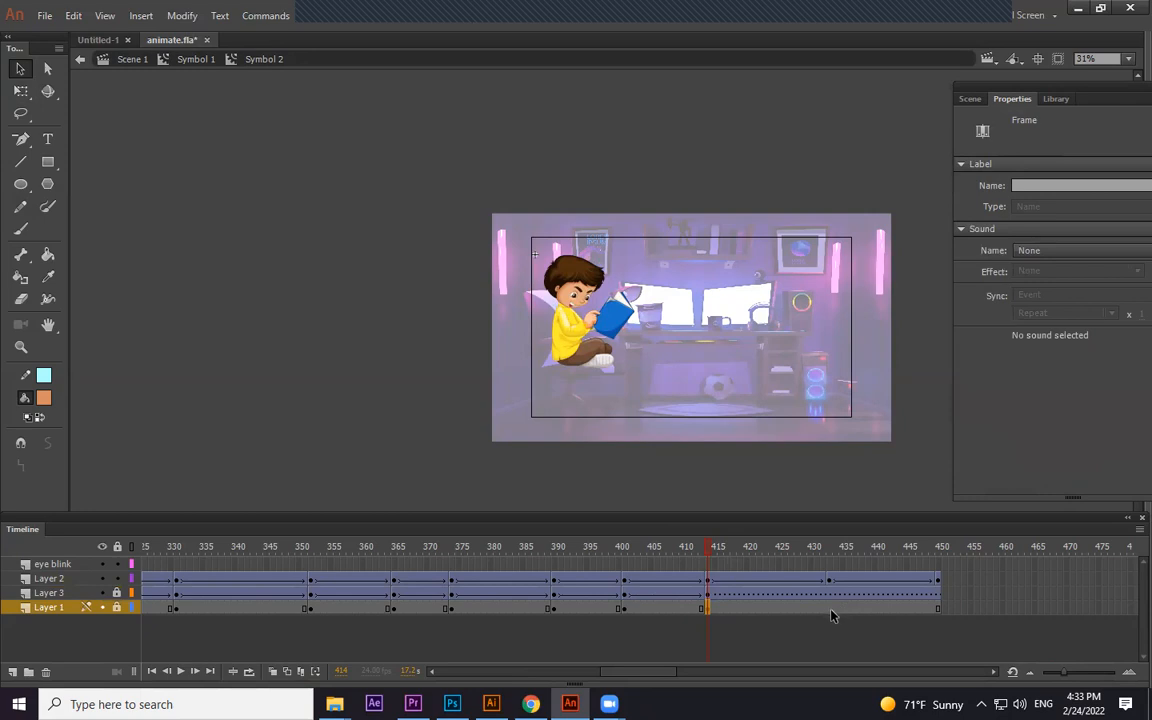
pyautogui.click(940, 607)
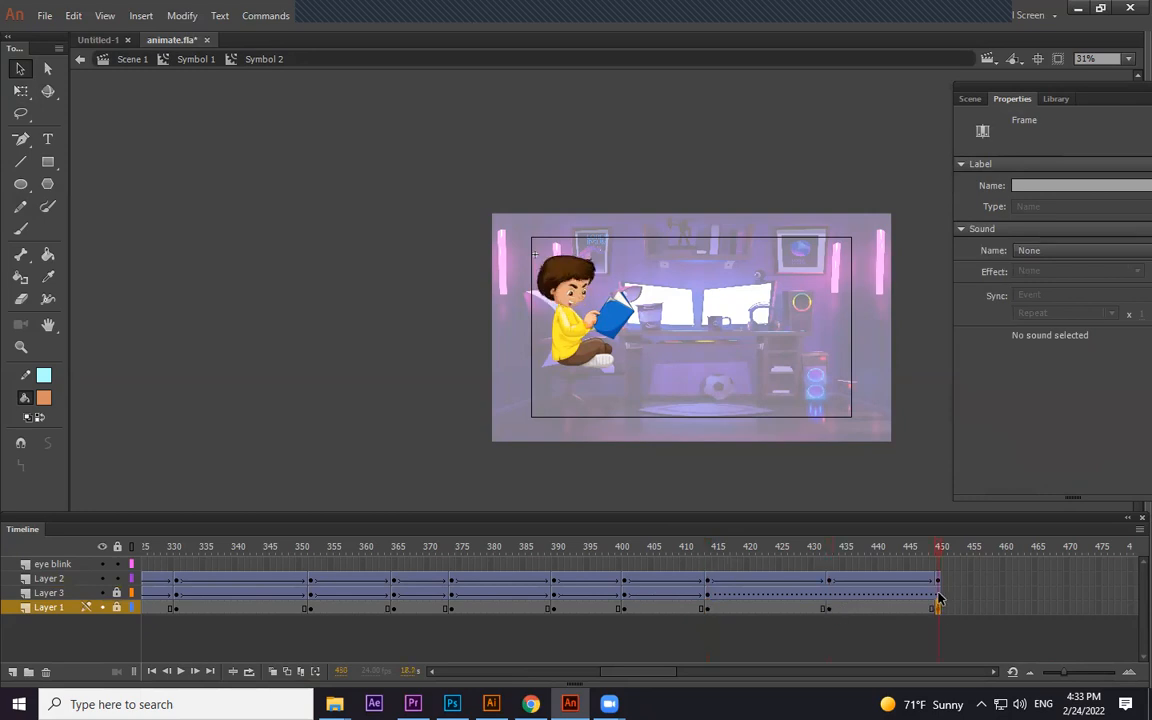
pyautogui.click(938, 596)
pyautogui.click(828, 596)
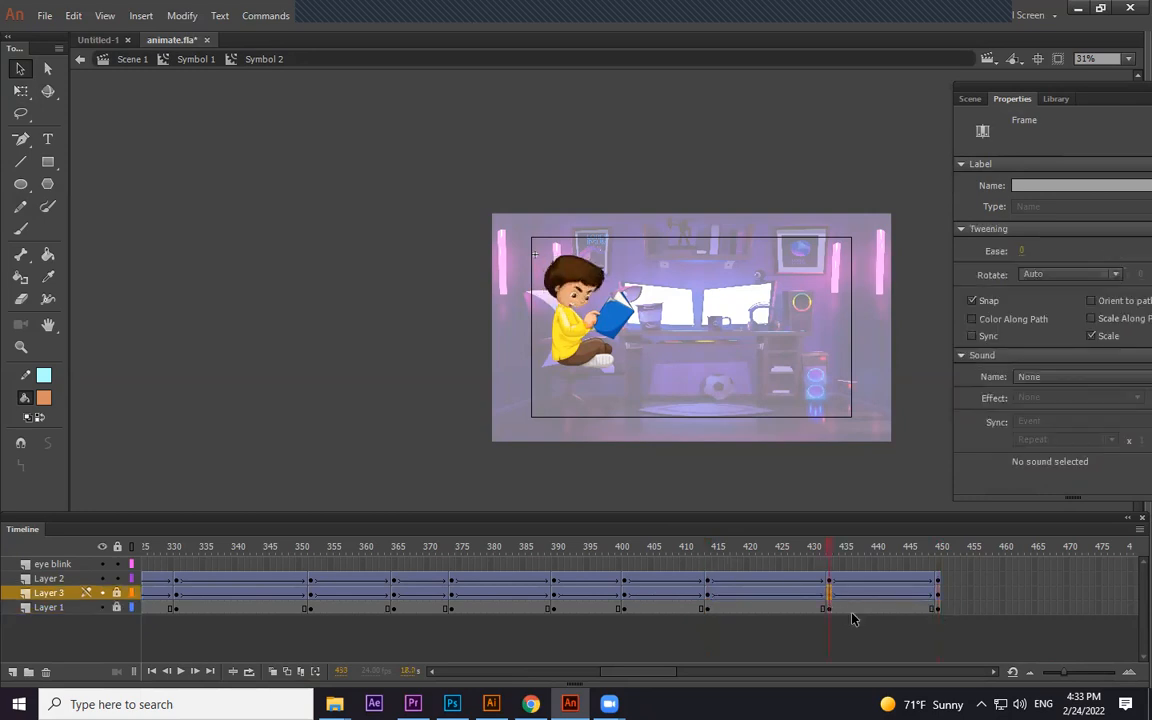
# Unlock the layers and rotate the hand and book slightly counterclockwise at frame 414 on Layer 3
pyautogui.click(710, 549)
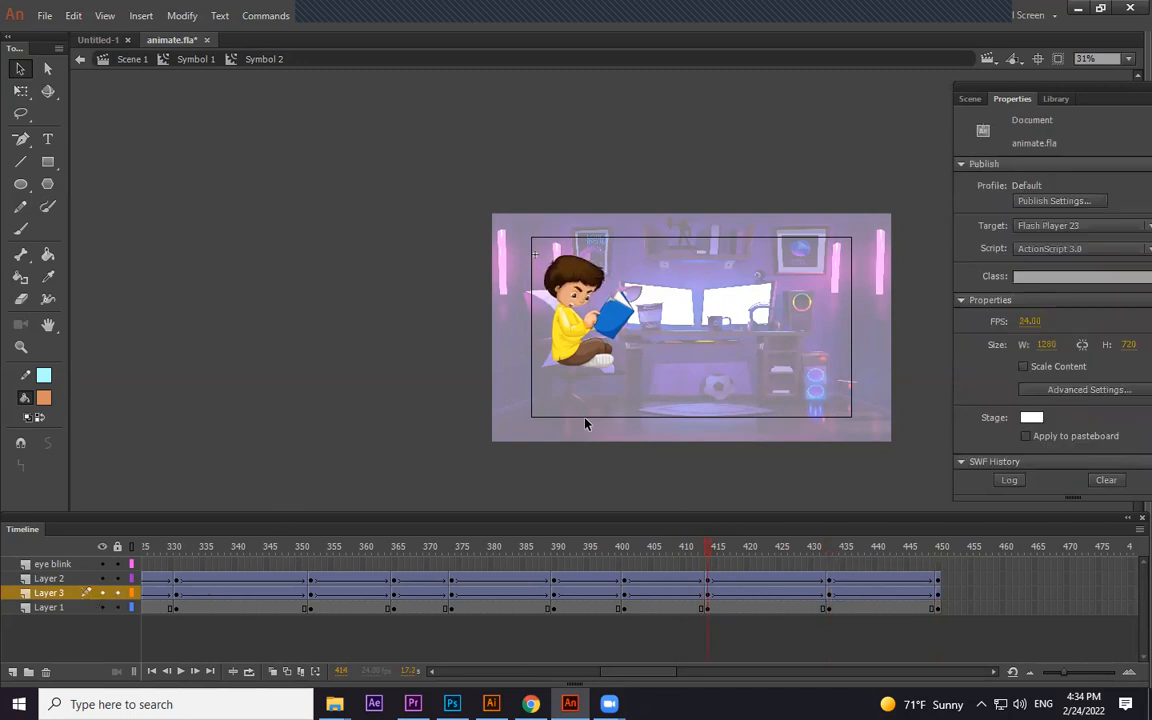
pyautogui.click(708, 597)
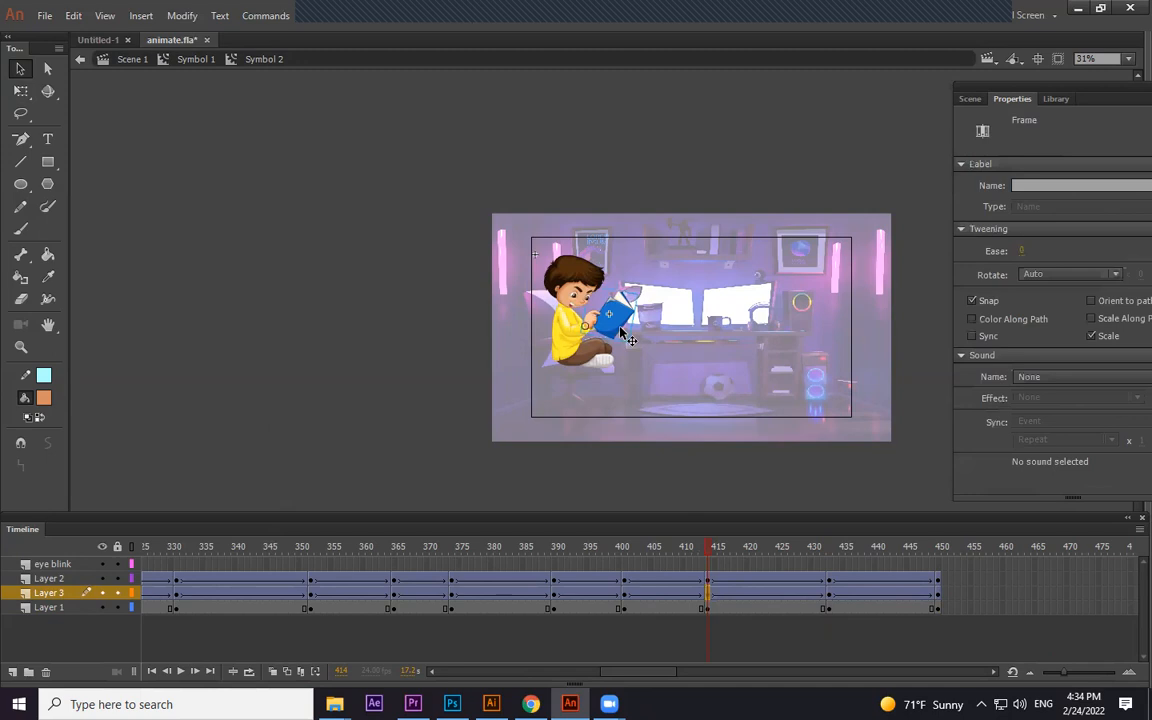
pyautogui.hotkey('ctrl', '=')
pyautogui.moveTo(650, 550); pyautogui.dragTo(708, 546)
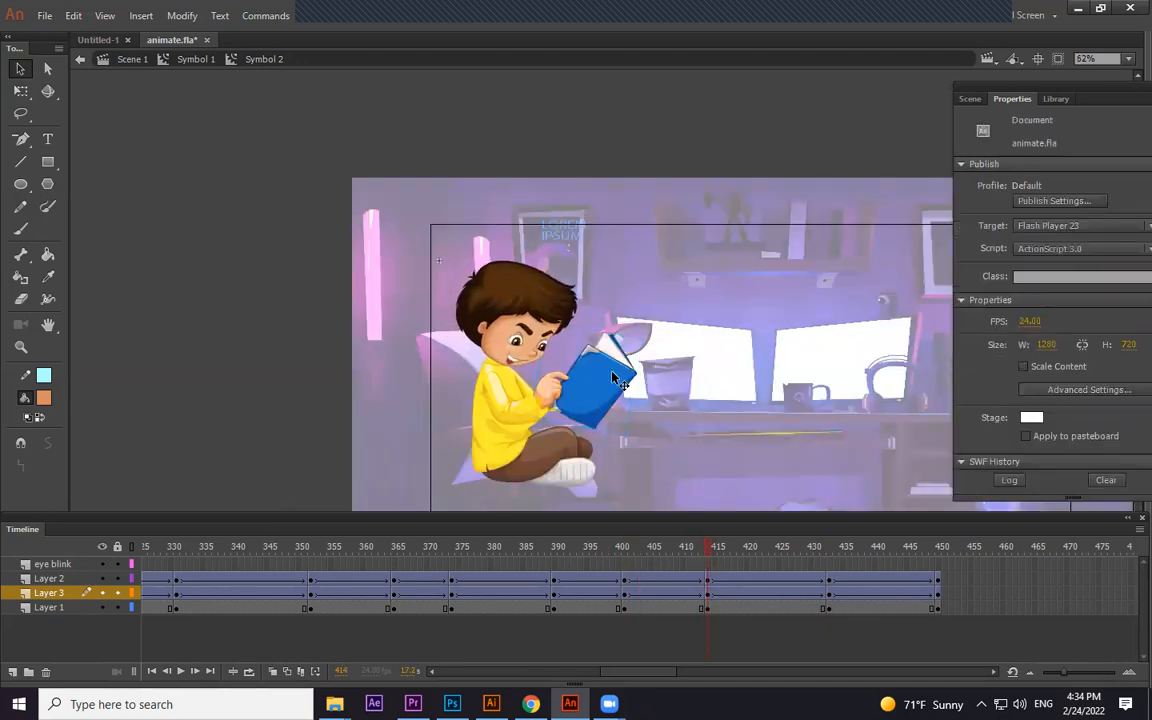
pyautogui.click(615, 378)
pyautogui.click(21, 90)
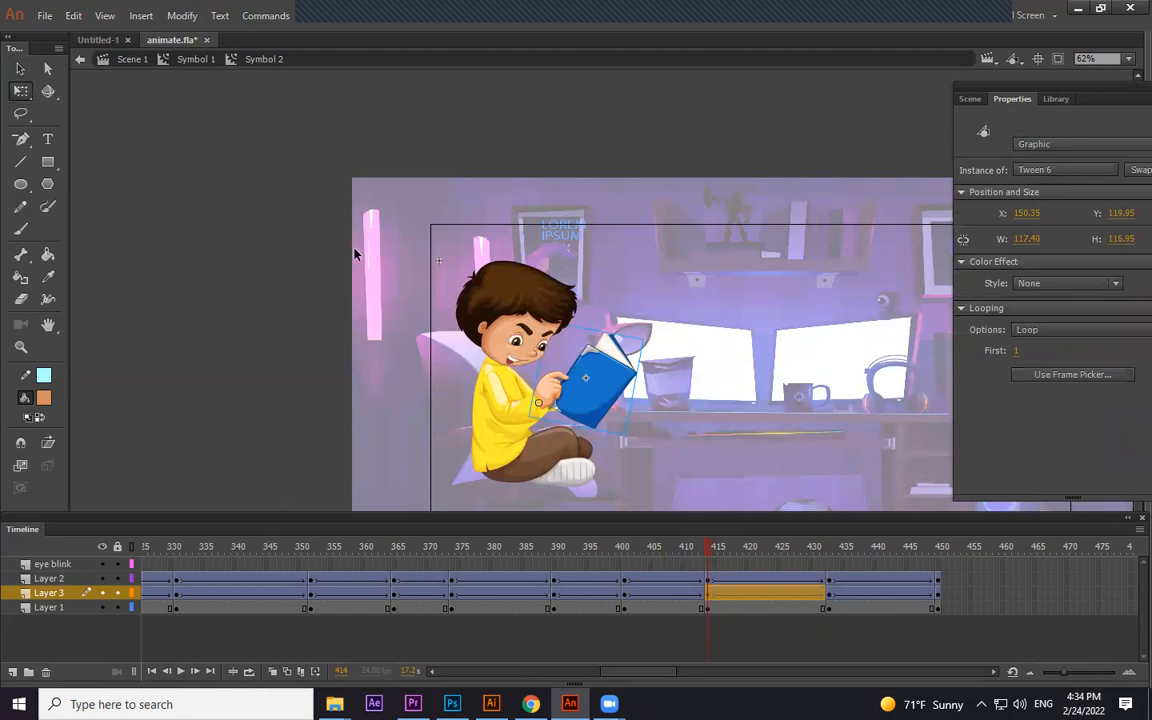
pyautogui.moveTo(659, 341); pyautogui.dragTo(652, 331)
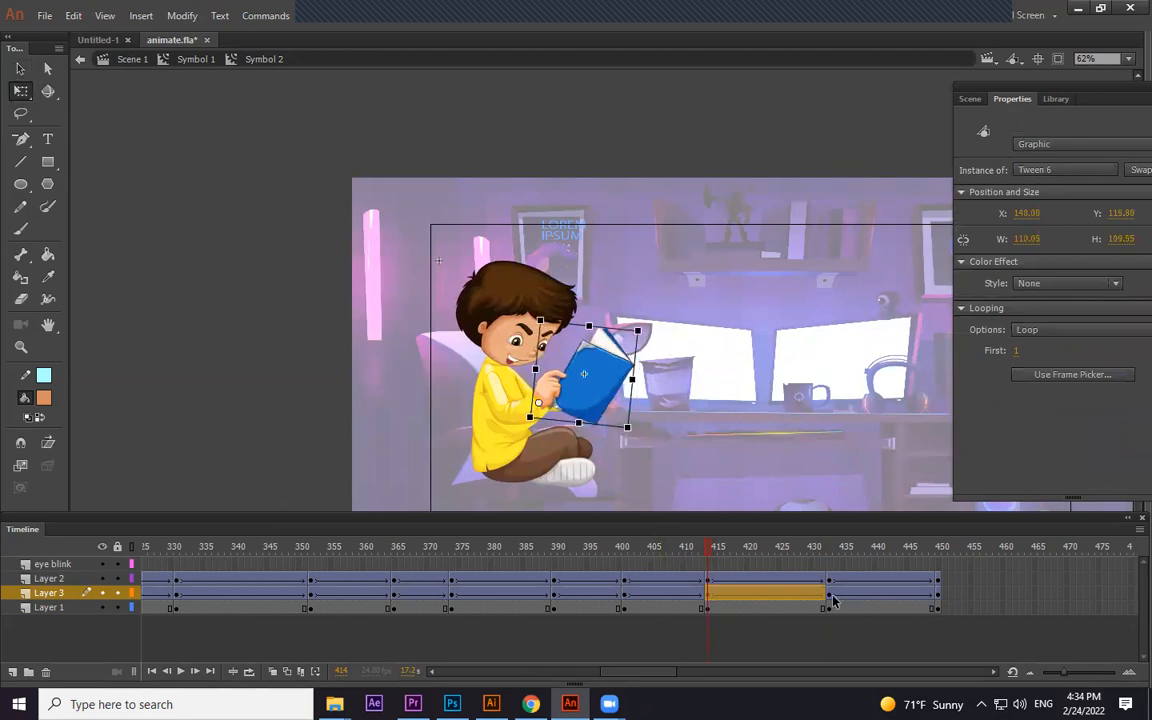
# Rotate the hand and book slightly counterclockwise at frame 450 on Layer 3 and preview the motion back to frame 398
pyautogui.click(829, 594)
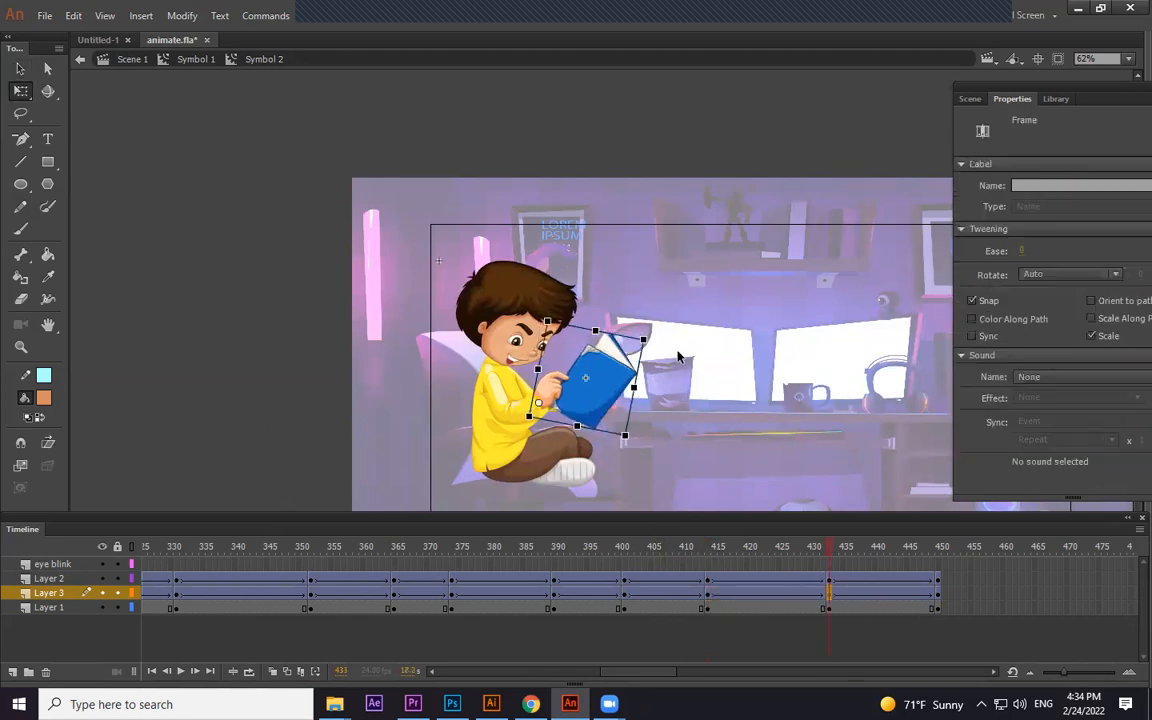
pyautogui.click(939, 596)
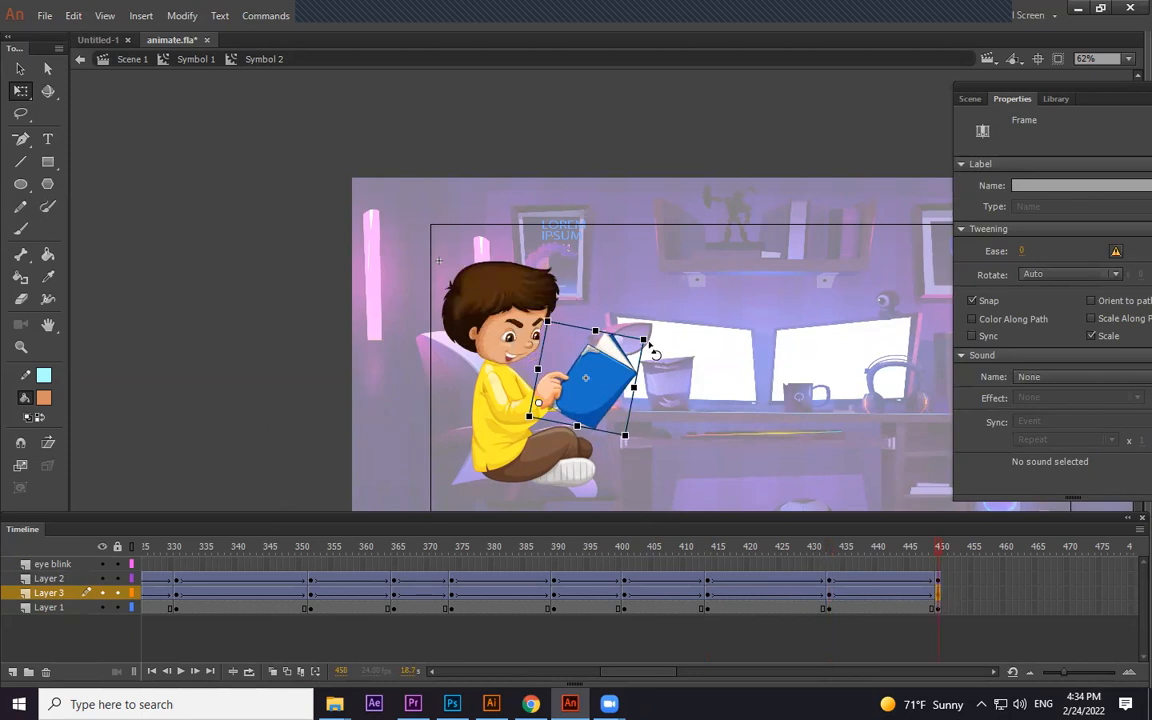
pyautogui.moveTo(650, 345); pyautogui.dragTo(645, 329)
pyautogui.moveTo(925, 550); pyautogui.dragTo(606, 548)
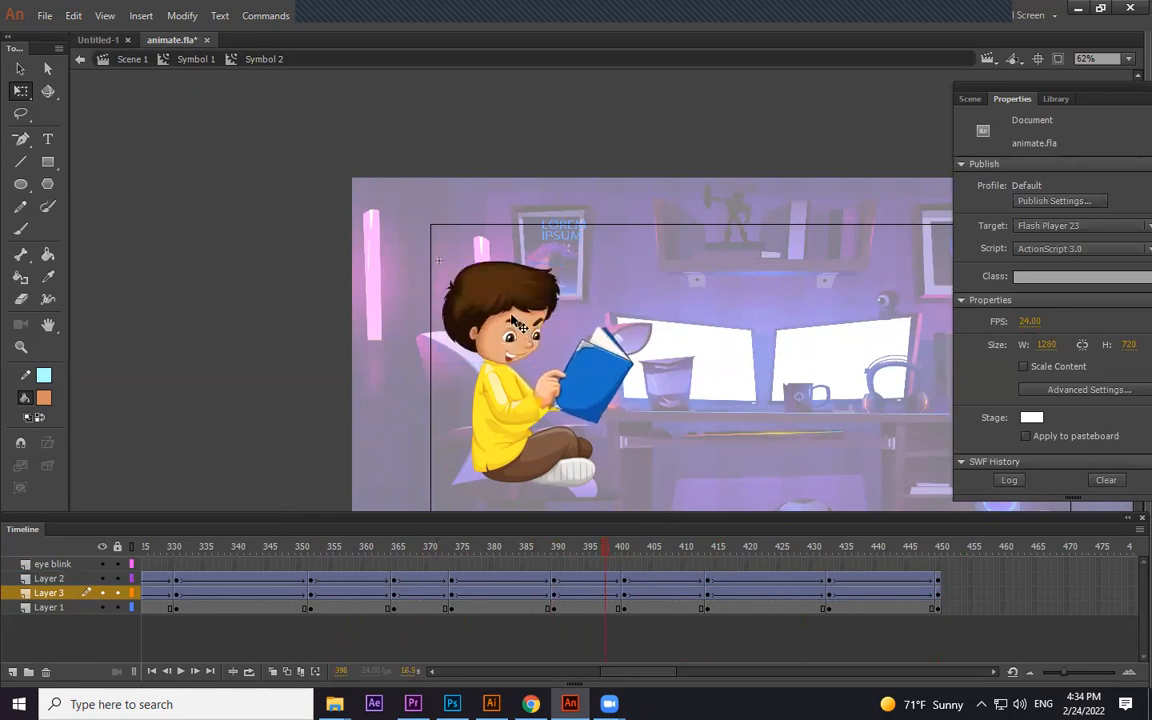
# Open the head symbol for editing and extend its Layer 1 past frame 430
pyautogui.doubleClick(514, 321)
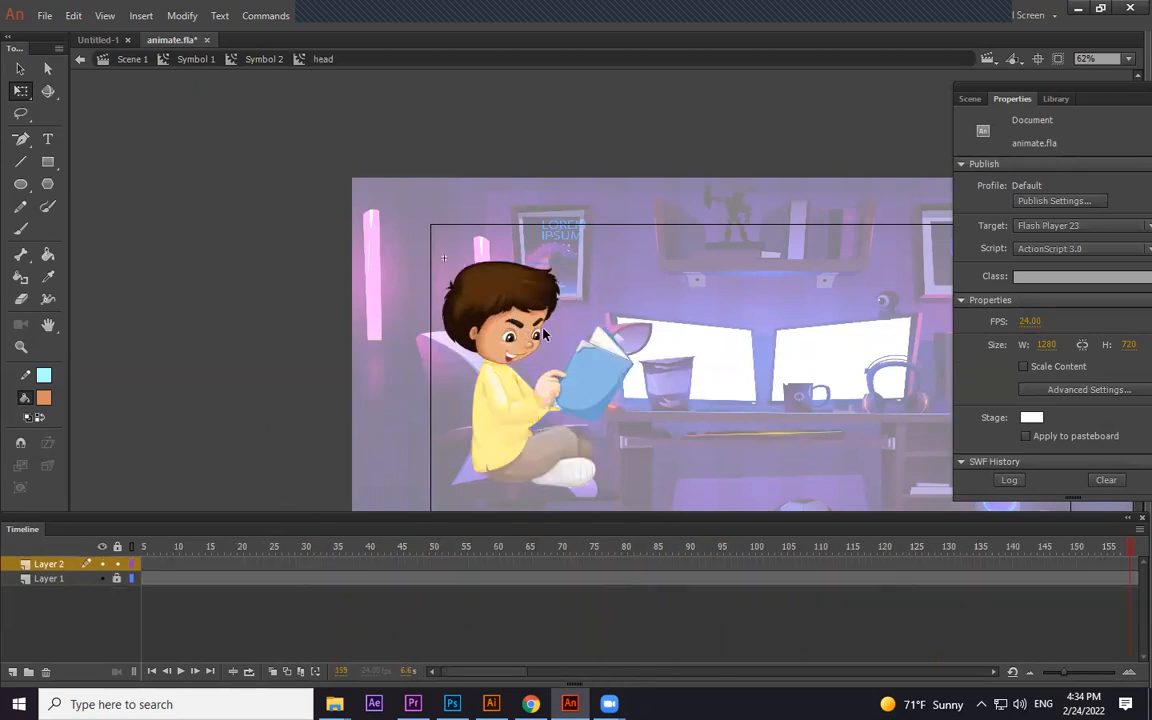
pyautogui.moveTo(1124, 548); pyautogui.dragTo(1128, 548)
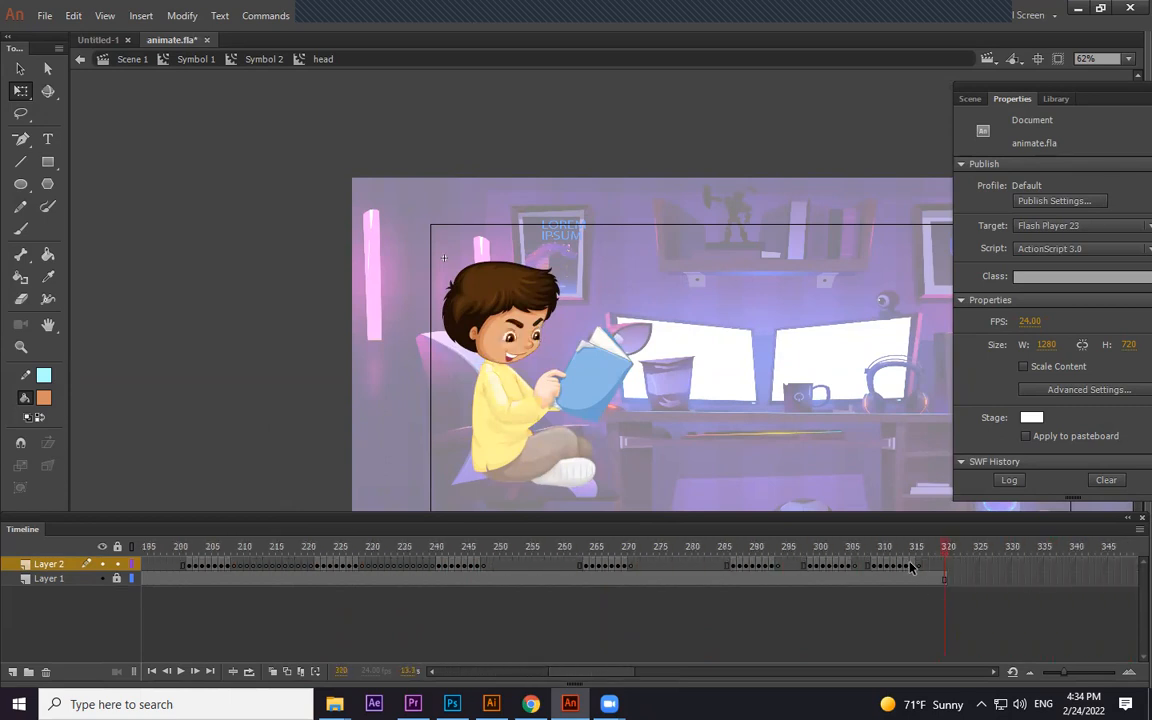
pyautogui.moveTo(1075, 580); pyautogui.dragTo(20, 568)
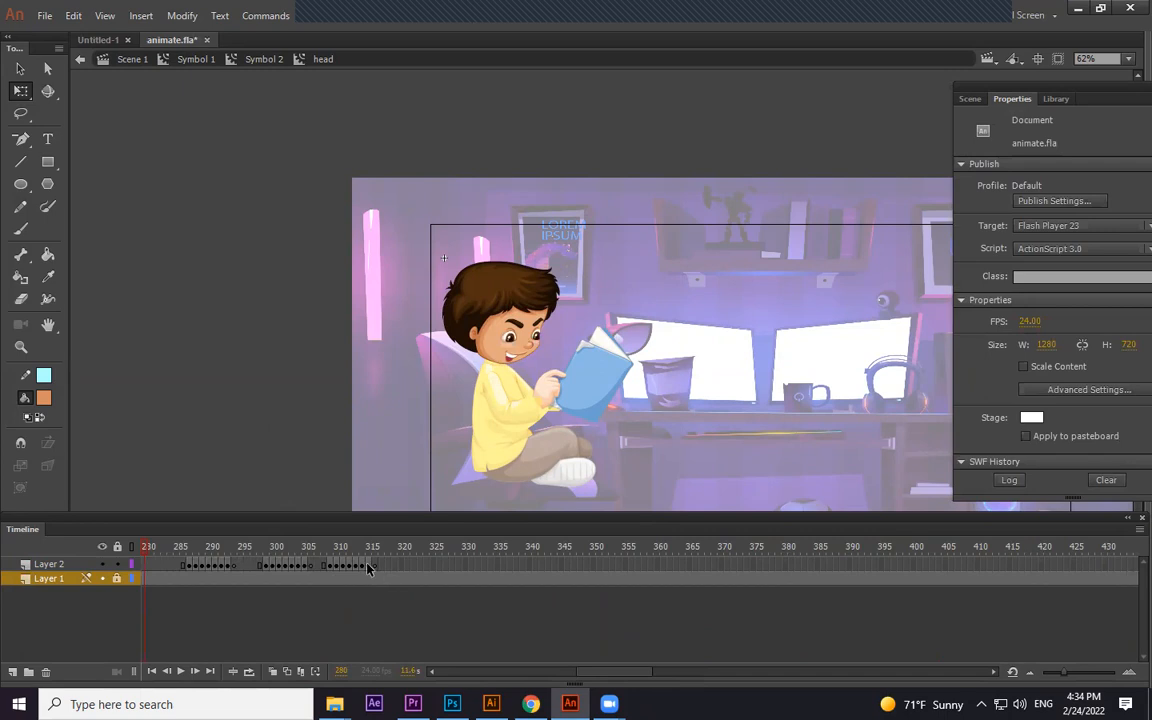
# Copy the eye blink frames 299 to 315 on Layer 2 and paste them at frame 346
pyautogui.click(267, 564)
pyautogui.rightClick(267, 564)
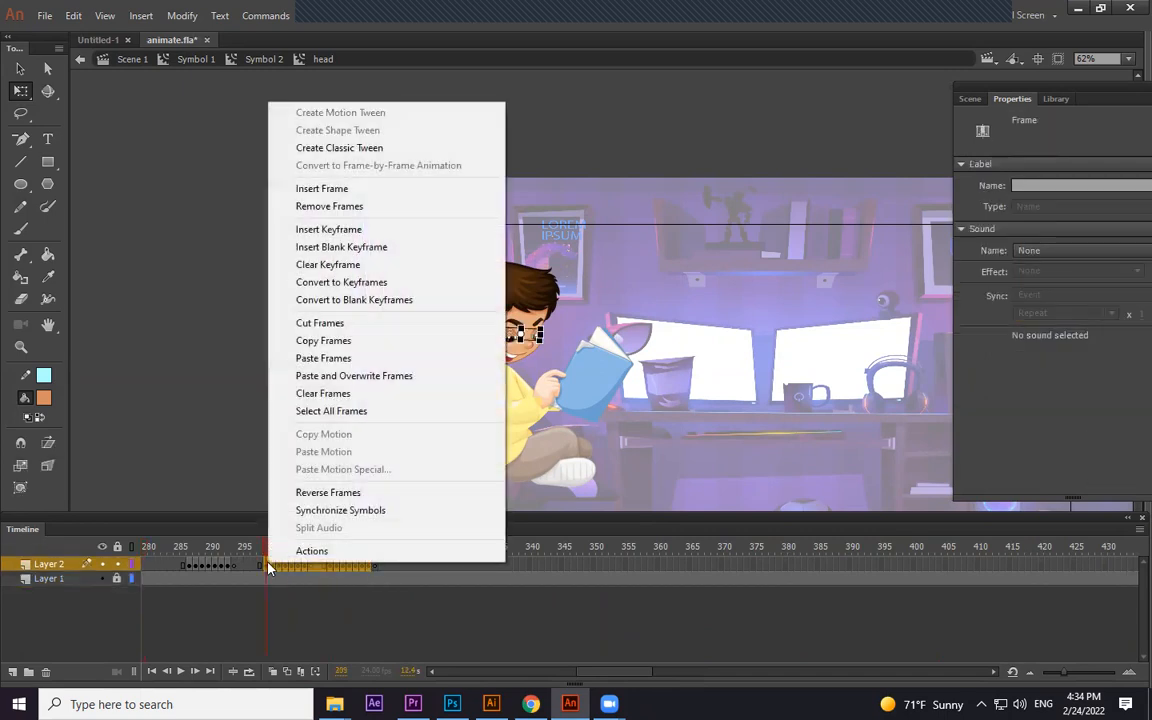
pyautogui.click(333, 340)
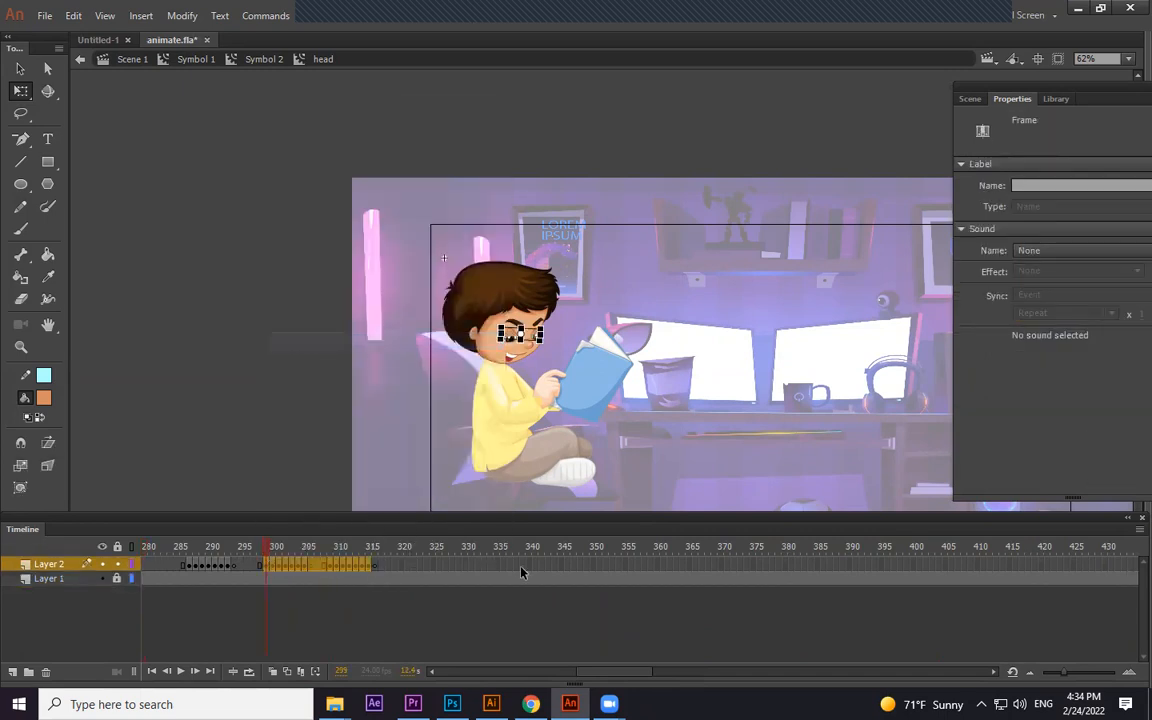
pyautogui.click(567, 564)
pyautogui.rightClick(567, 564)
pyautogui.click(655, 378)
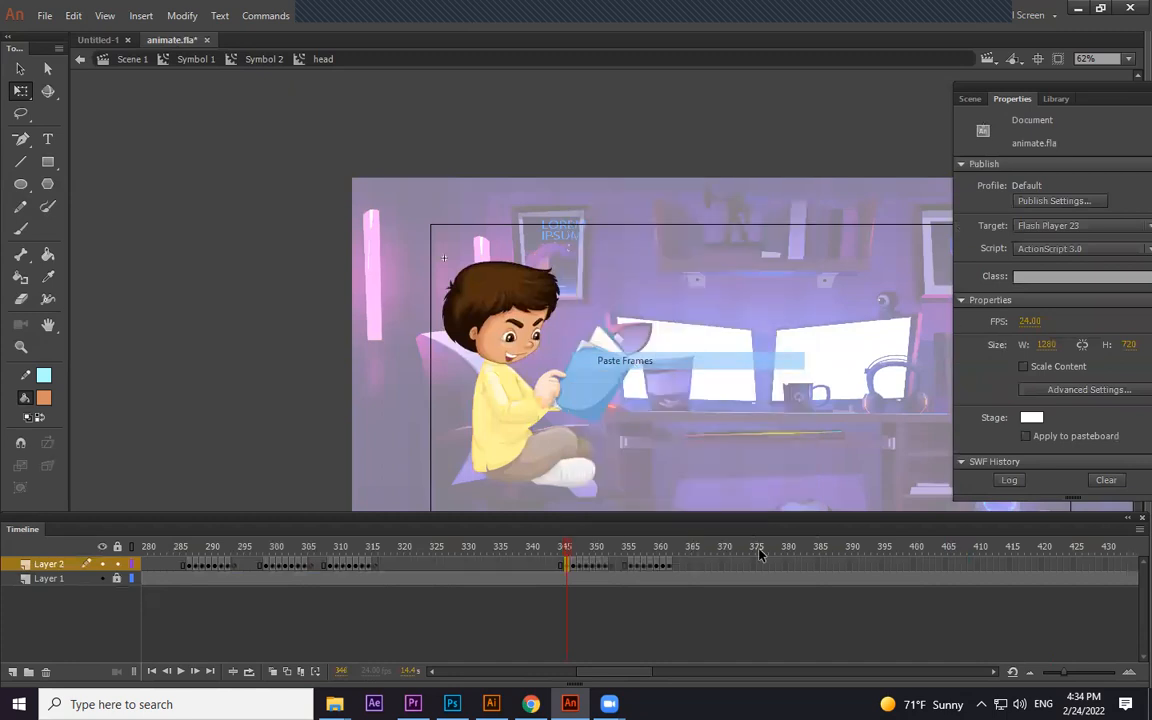
# Paste and overwrite the copied blink frames at frame 377 on Layer 2, and make the gap after the preceding blink blank keyframes
pyautogui.click(766, 568)
pyautogui.rightClick(766, 568)
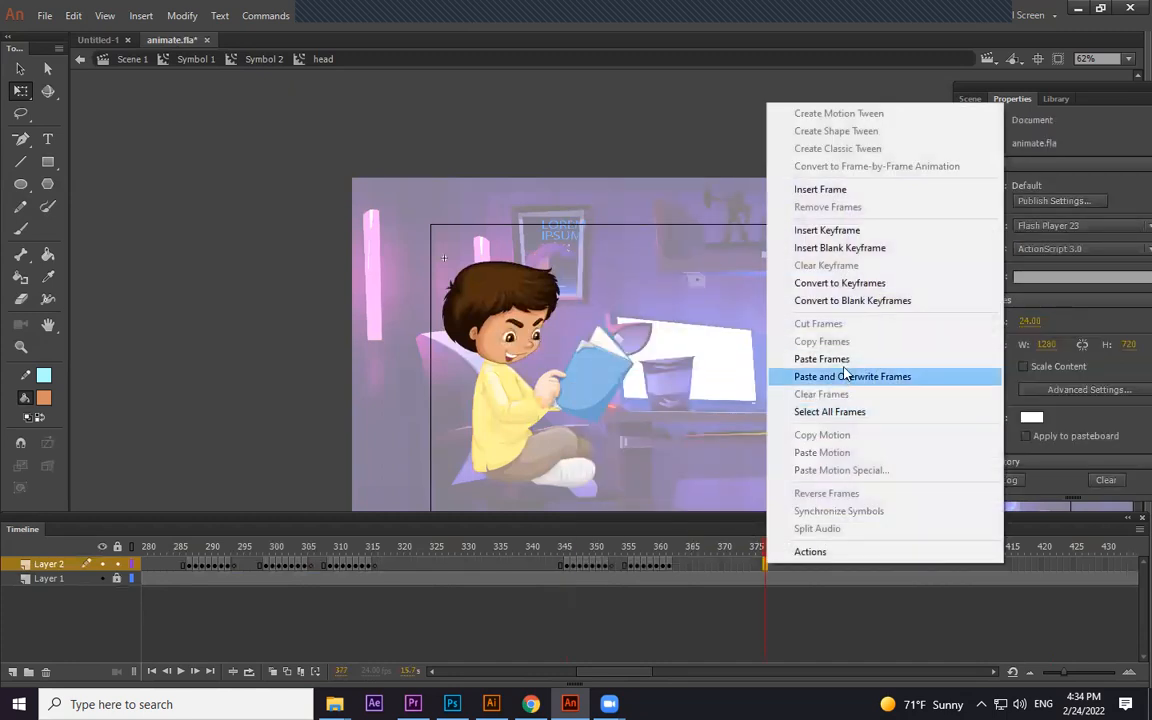
pyautogui.click(850, 375)
pyautogui.moveTo(742, 550); pyautogui.dragTo(674, 564)
pyautogui.press('F7')
# Copy blink frames 387 to 393 on Layer 2, paste them at frame 416, and test the movie
pyautogui.click(867, 568)
pyautogui.moveTo(855, 568); pyautogui.dragTo(826, 566)
pyautogui.rightClick(828, 566)
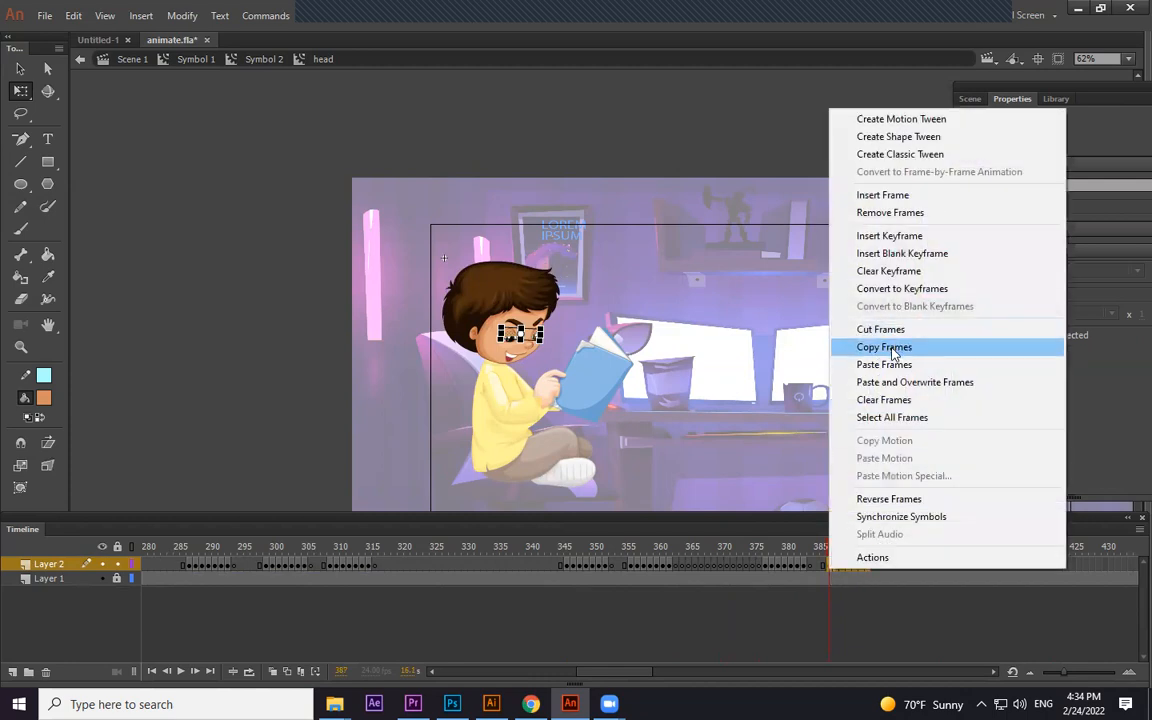
pyautogui.click(862, 342)
pyautogui.click(1013, 565)
pyautogui.rightClick(1013, 565)
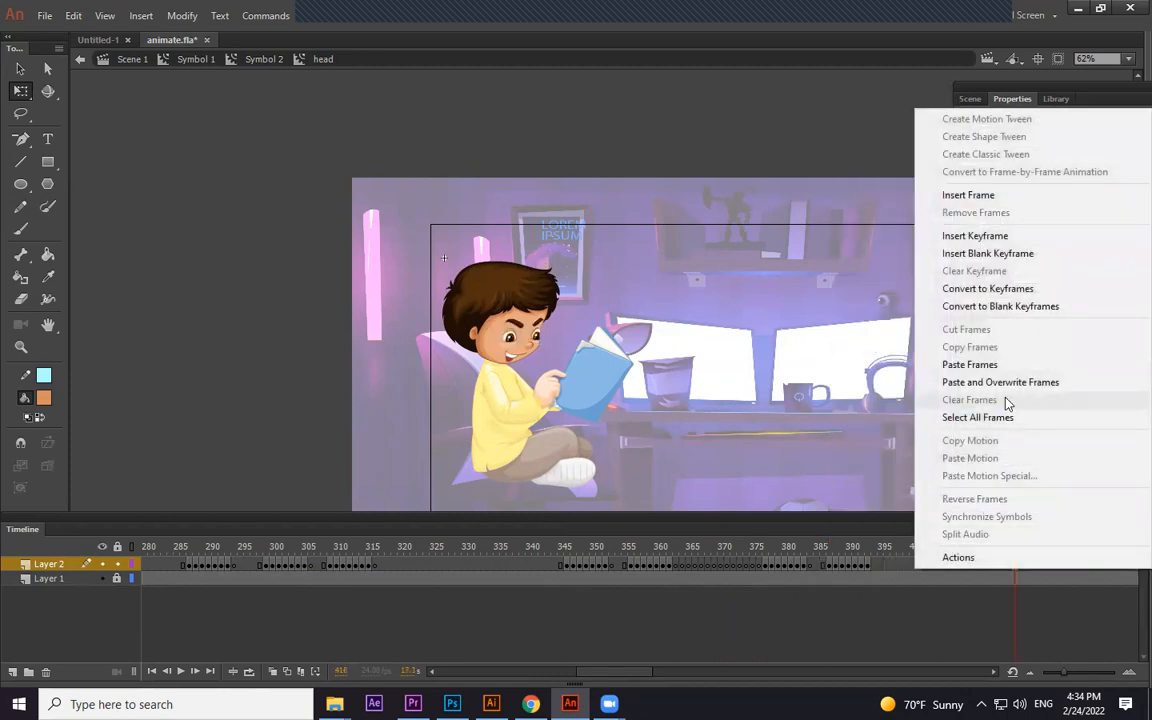
pyautogui.click(986, 366)
pyautogui.hotkey('ctrl', 'Return')
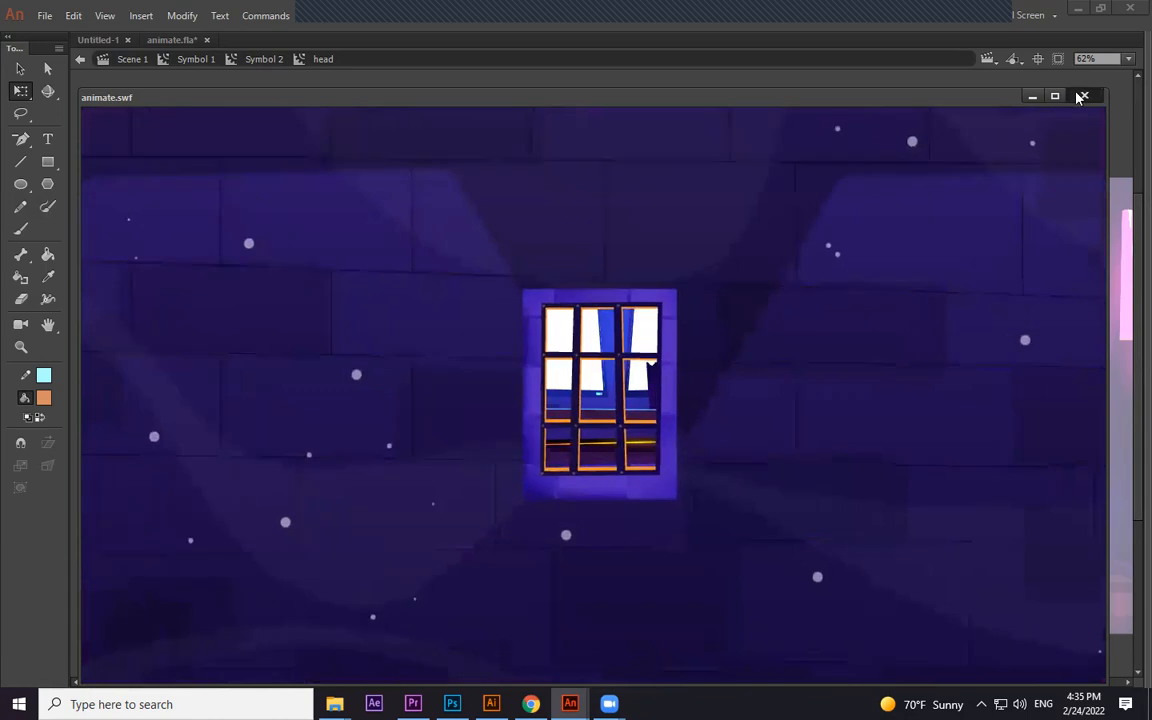
pyautogui.click(1084, 95)
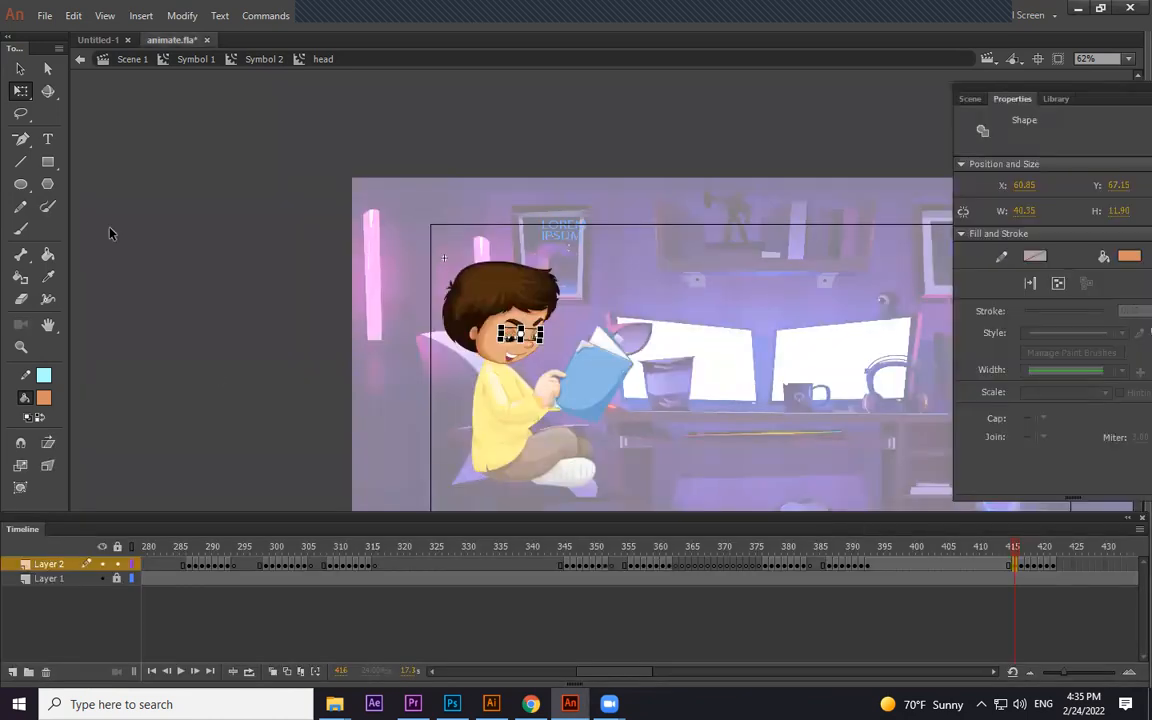
# Leave the head symbol, return to Scene 1 and go back to frame 1
pyautogui.click(22, 72)
pyautogui.doubleClick(204, 180)
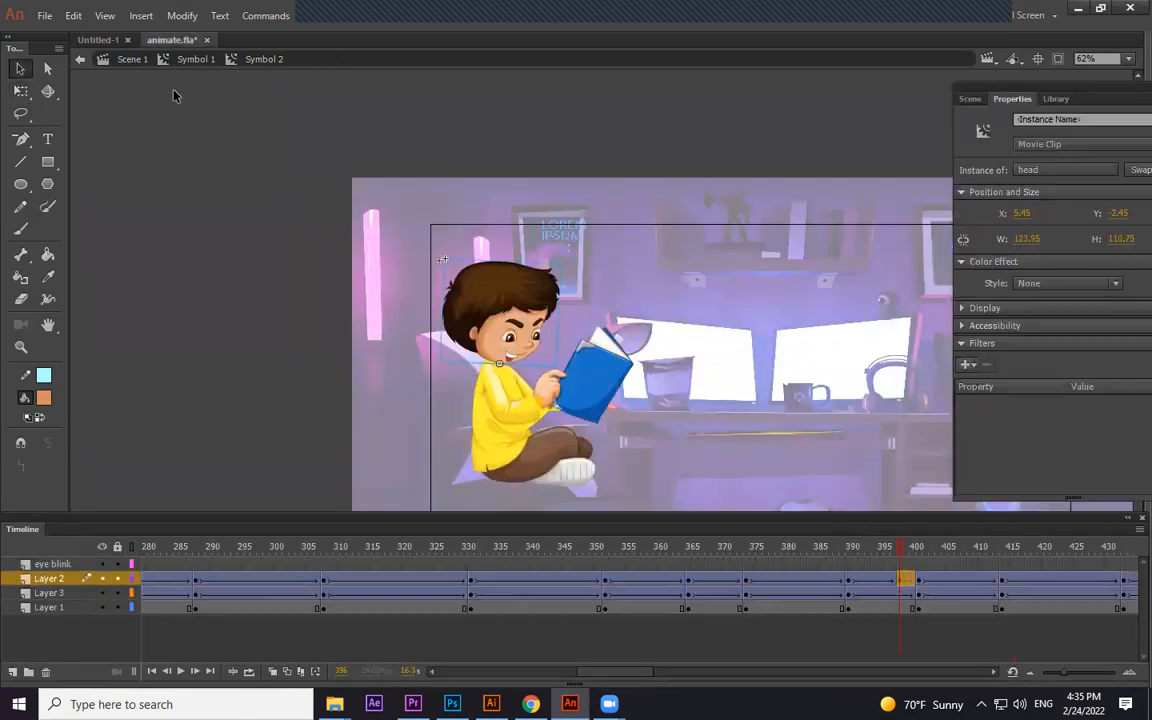
pyautogui.click(118, 60)
pyautogui.click(146, 188)
pyautogui.moveTo(216, 345); pyautogui.dragTo(124, 256)
pyautogui.moveTo(146, 548); pyautogui.dragTo(87, 557)
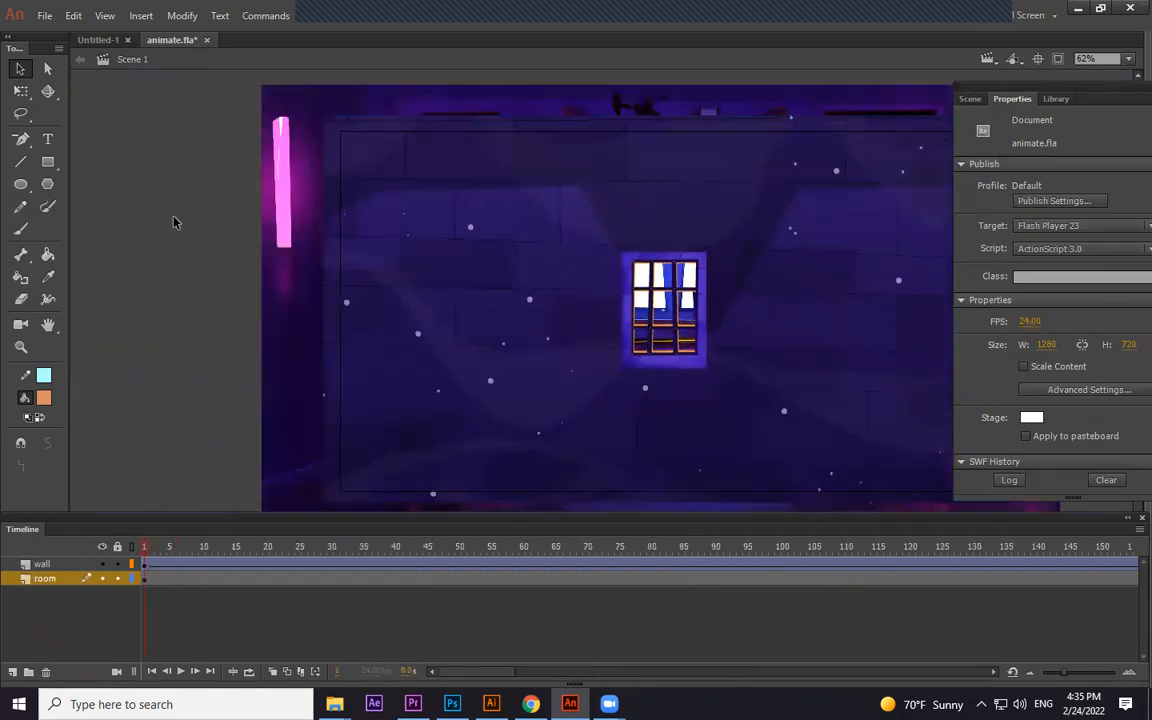
# Add a new layer above the wall layer and hide the wall and room layers
pyautogui.click(57, 563)
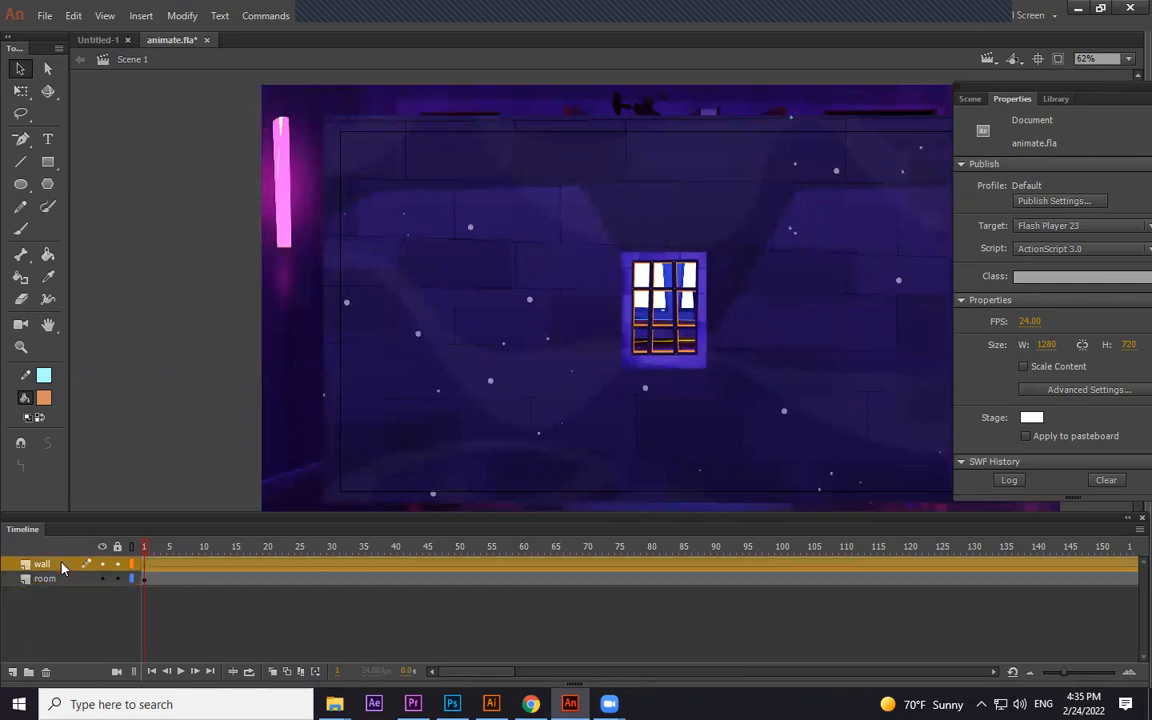
pyautogui.click(12, 672)
pyautogui.click(147, 566)
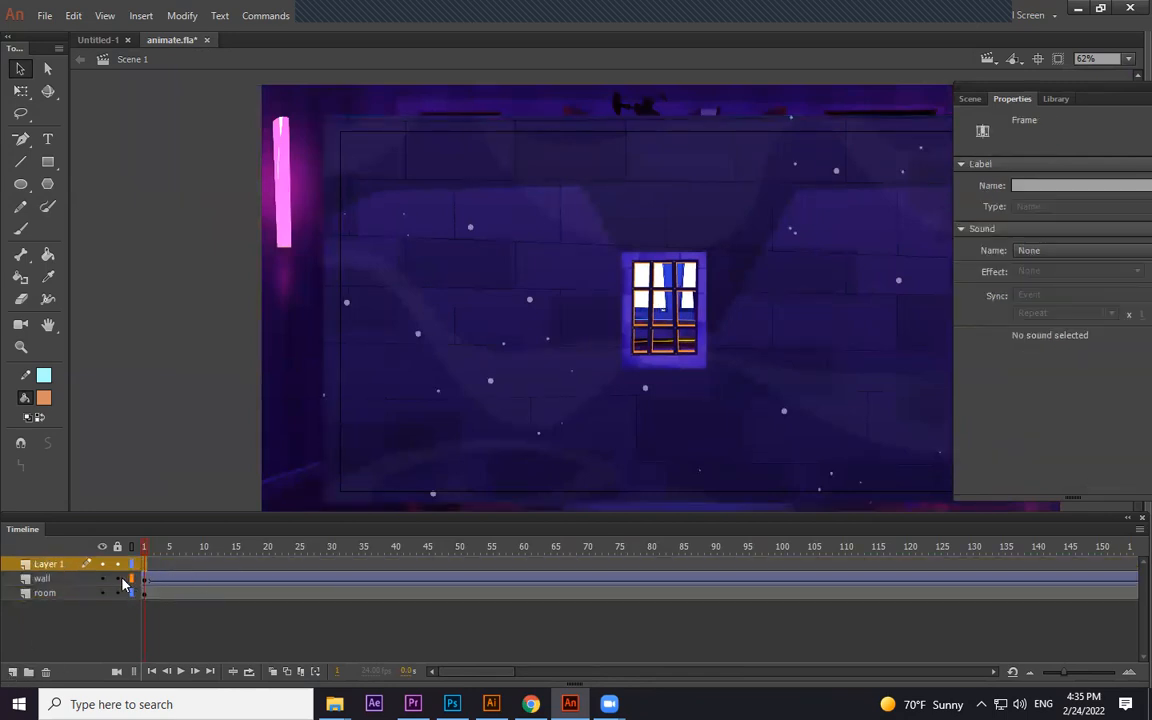
pyautogui.click(102, 579)
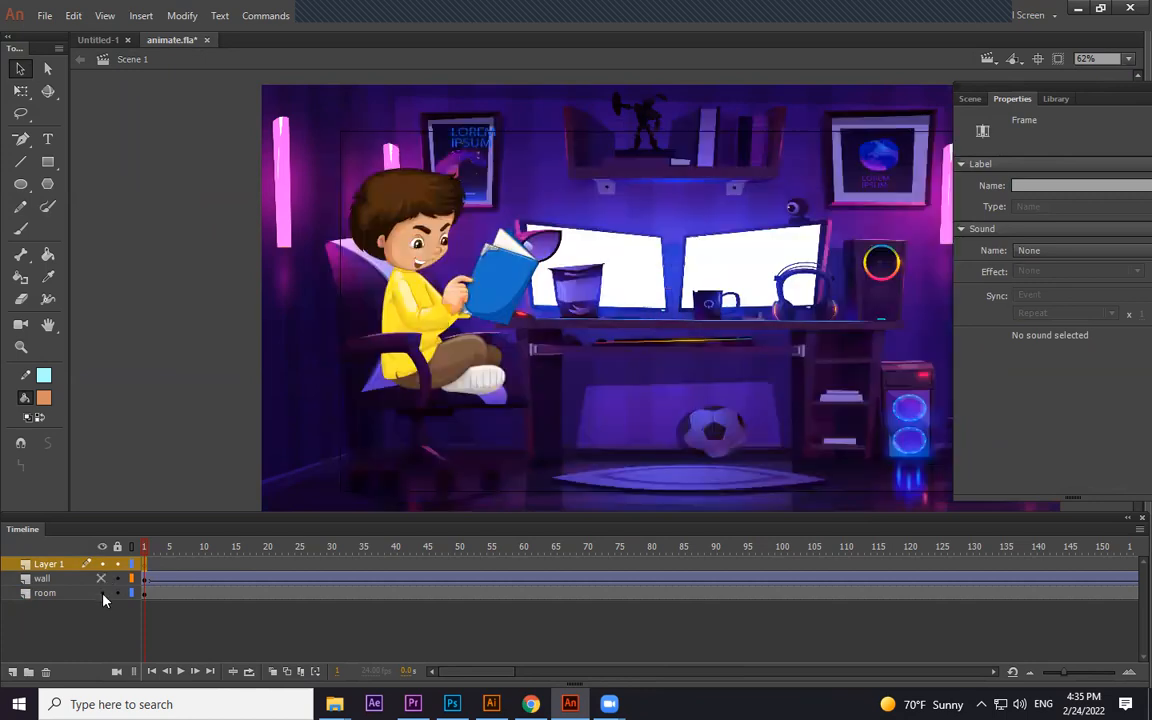
pyautogui.click(102, 593)
pyautogui.click(219, 260)
# Draw several short slanted raindrop lines in the stage's upper-left area with the Line tool, using a #999999 stroke and no fill
pyautogui.click(22, 163)
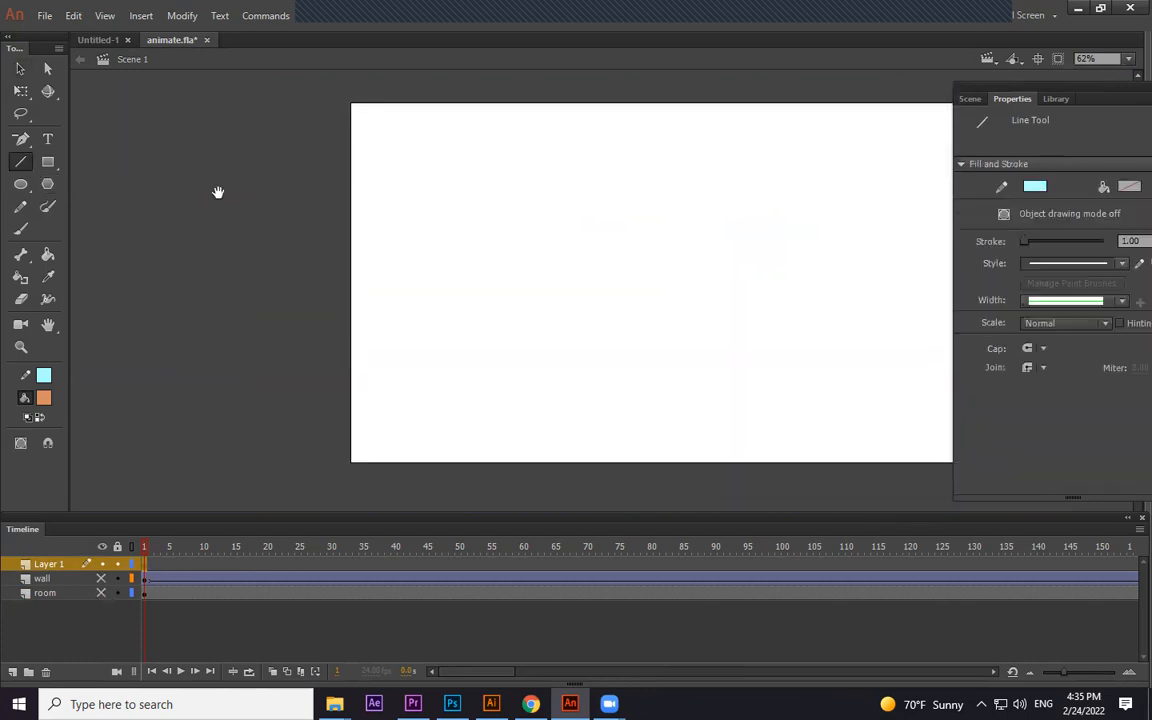
pyautogui.click(44, 399)
pyautogui.click(296, 414)
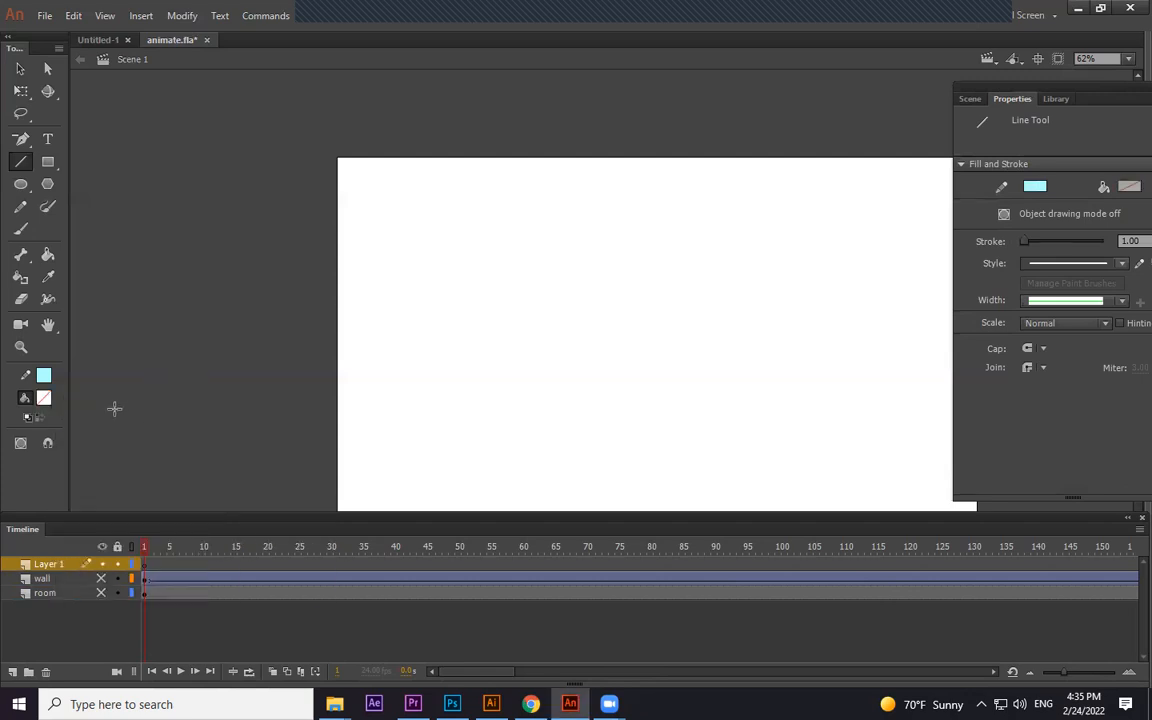
pyautogui.click(43, 376)
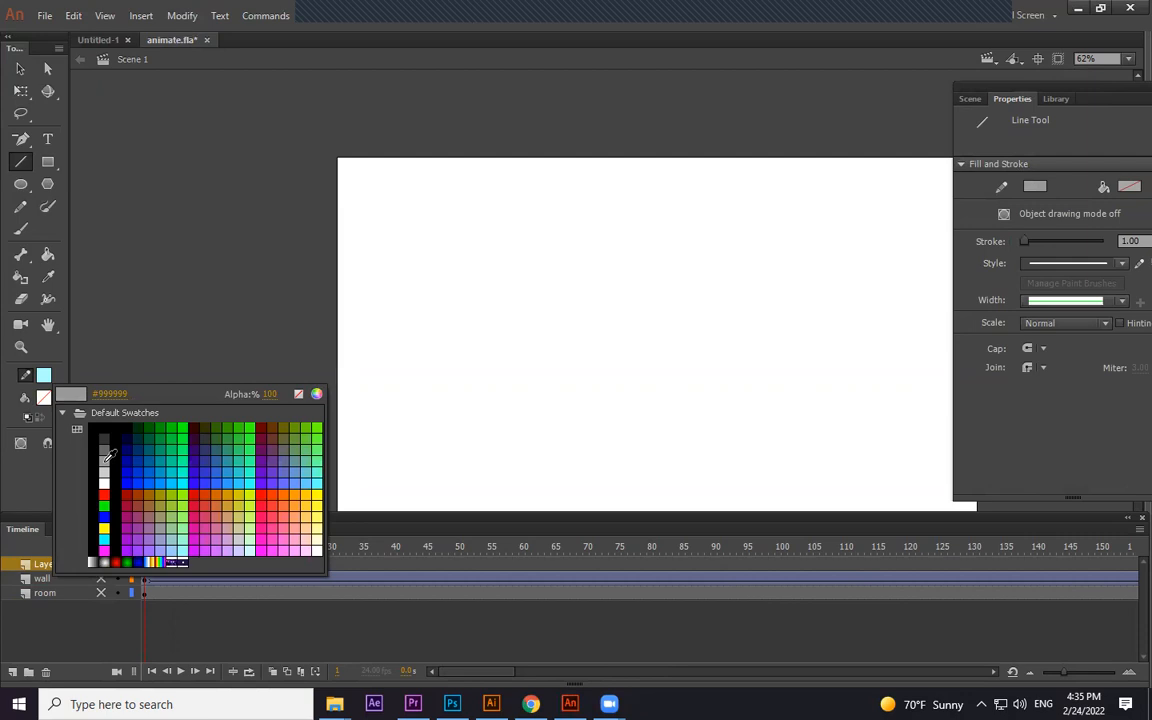
pyautogui.click(105, 459)
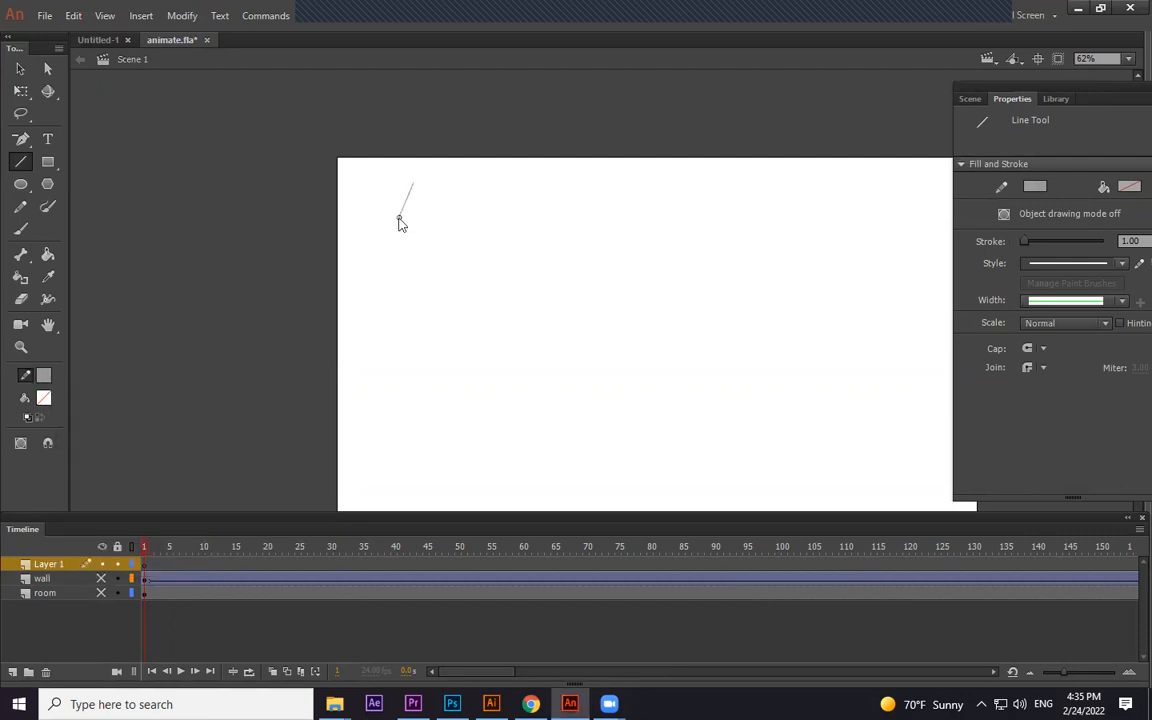
pyautogui.moveTo(399, 218); pyautogui.dragTo(399, 218)
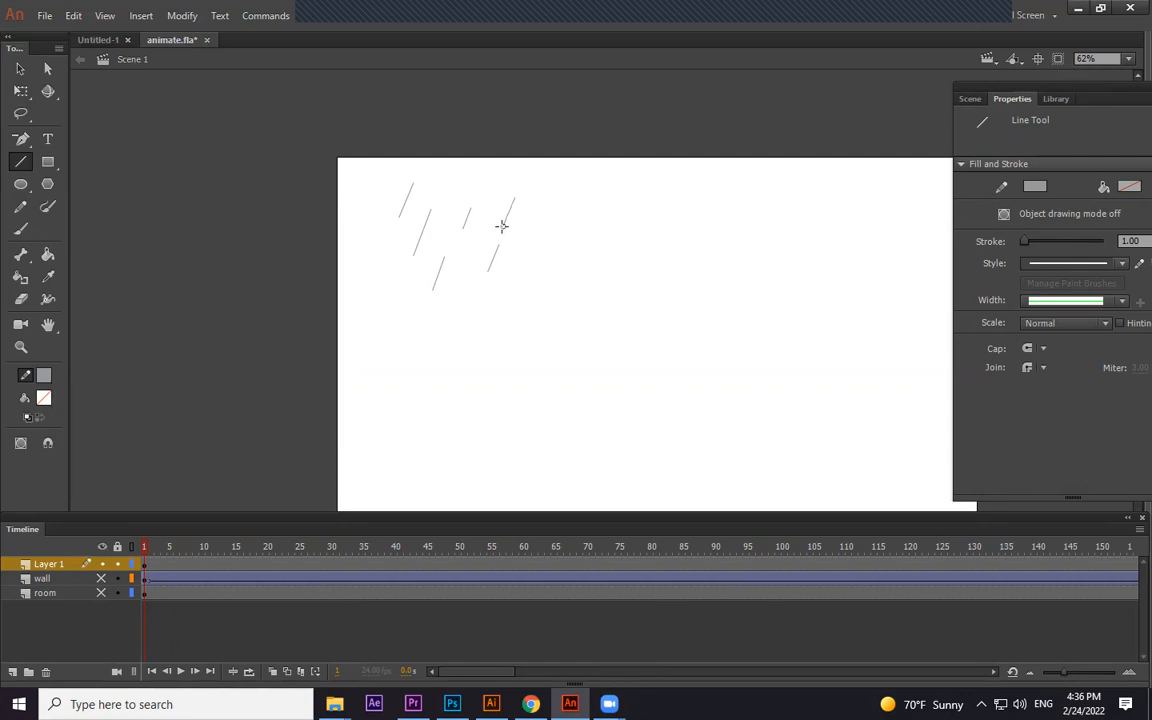
# Duplicate the group of slanted rain lines below and beside the originals to cover the left half of the stage
pyautogui.click(22, 74)
pyautogui.moveTo(559, 159); pyautogui.dragTo(293, 361)
pyautogui.moveTo(508, 216); pyautogui.dragTo(481, 337)
pyautogui.moveTo(602, 149); pyautogui.dragTo(254, 472)
pyautogui.moveTo(478, 335); pyautogui.dragTo(506, 306)
pyautogui.moveTo(538, 234); pyautogui.dragTo(267, 425)
pyautogui.moveTo(344, 414); pyautogui.dragTo(514, 388)
pyautogui.click(676, 397)
pyautogui.moveTo(676, 397); pyautogui.dragTo(668, 373)
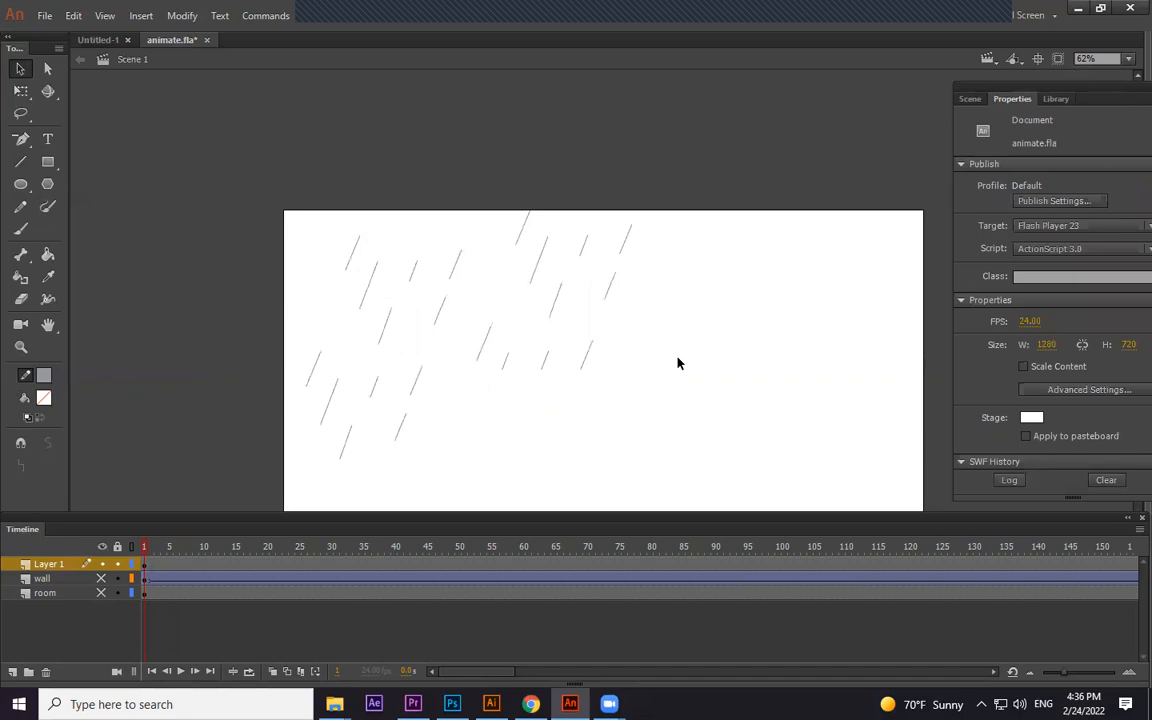
# Duplicate the growing set of rain lines across the rest of the stage and past its right and lower edges
pyautogui.hotkey('ctrl', '-')
pyautogui.moveTo(682, 254); pyautogui.dragTo(342, 476)
pyautogui.moveTo(543, 362); pyautogui.dragTo(585, 414)
pyautogui.moveTo(715, 239); pyautogui.dragTo(307, 511)
pyautogui.moveTo(627, 360); pyautogui.dragTo(733, 309)
pyautogui.moveTo(869, 213); pyautogui.dragTo(413, 475)
pyautogui.moveTo(709, 476); pyautogui.dragTo(709, 476)
pyautogui.moveTo(849, 229); pyautogui.dragTo(254, 545)
pyautogui.moveTo(787, 329); pyautogui.dragTo(803, 467)
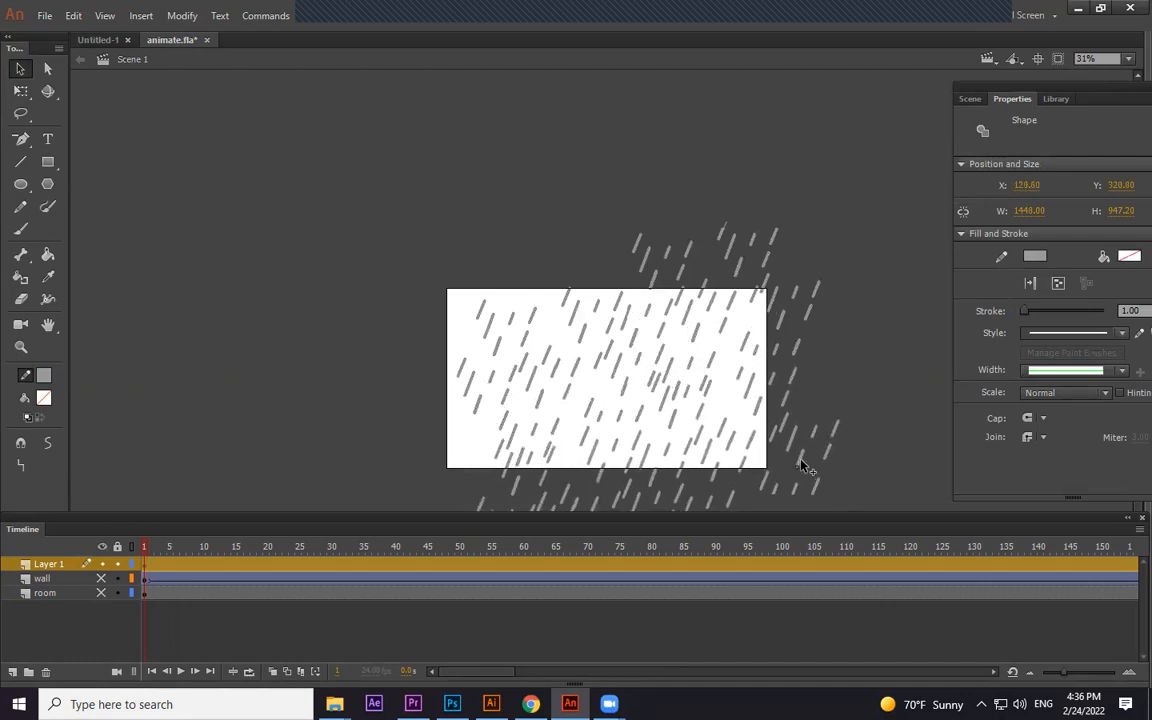
# Shift the rain lines over the stage and place a copy of the pattern above it
pyautogui.click(864, 314)
pyautogui.hotkey('ctrl', '-')
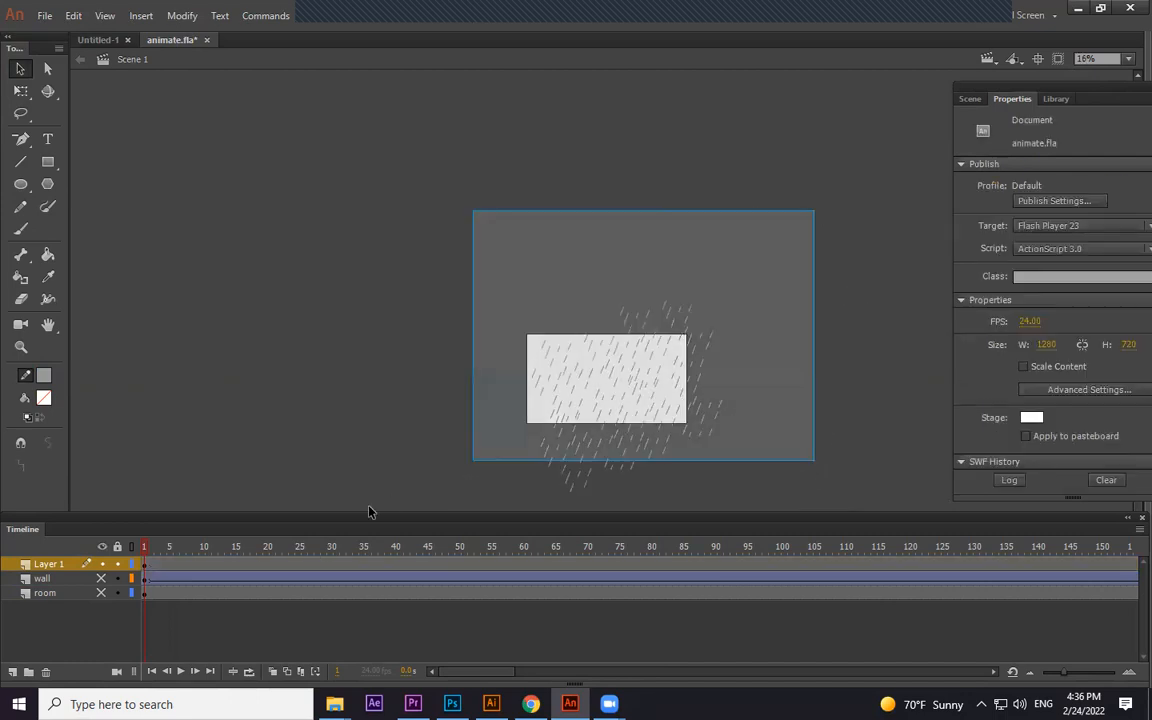
pyautogui.moveTo(369, 507); pyautogui.dragTo(355, 511)
pyautogui.moveTo(694, 367); pyautogui.dragTo(641, 416)
pyautogui.moveTo(735, 283); pyautogui.dragTo(470, 510)
pyautogui.moveTo(576, 432); pyautogui.dragTo(548, 448)
pyautogui.moveTo(627, 462); pyautogui.dragTo(651, 284)
# Place further copies of the rain lines along the right side of the stage and beside the block above it
pyautogui.moveTo(758, 260); pyautogui.dragTo(716, 370)
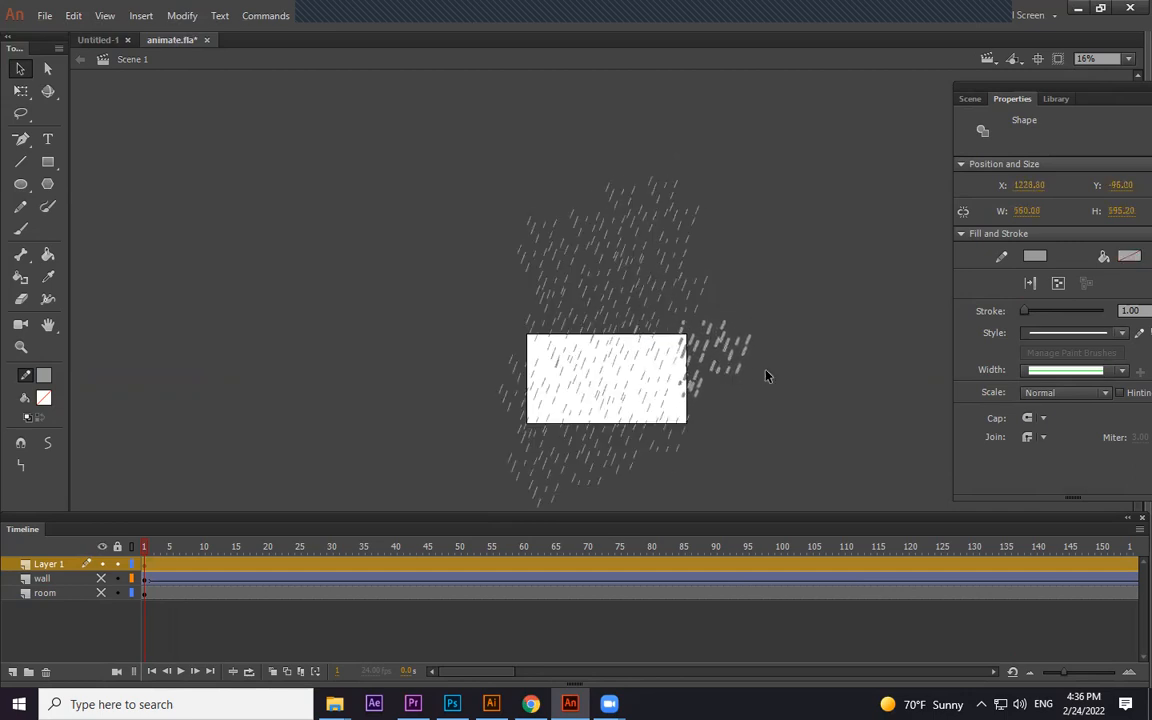
pyautogui.click(738, 230)
pyautogui.moveTo(769, 221); pyautogui.dragTo(388, 532)
pyautogui.moveTo(733, 231); pyautogui.dragTo(606, 325)
pyautogui.moveTo(656, 290); pyautogui.dragTo(810, 309)
pyautogui.click(823, 175)
# Convert all the rain lines to a movie clip symbol named rain and open it for editing
pyautogui.moveTo(427, 510); pyautogui.dragTo(427, 510)
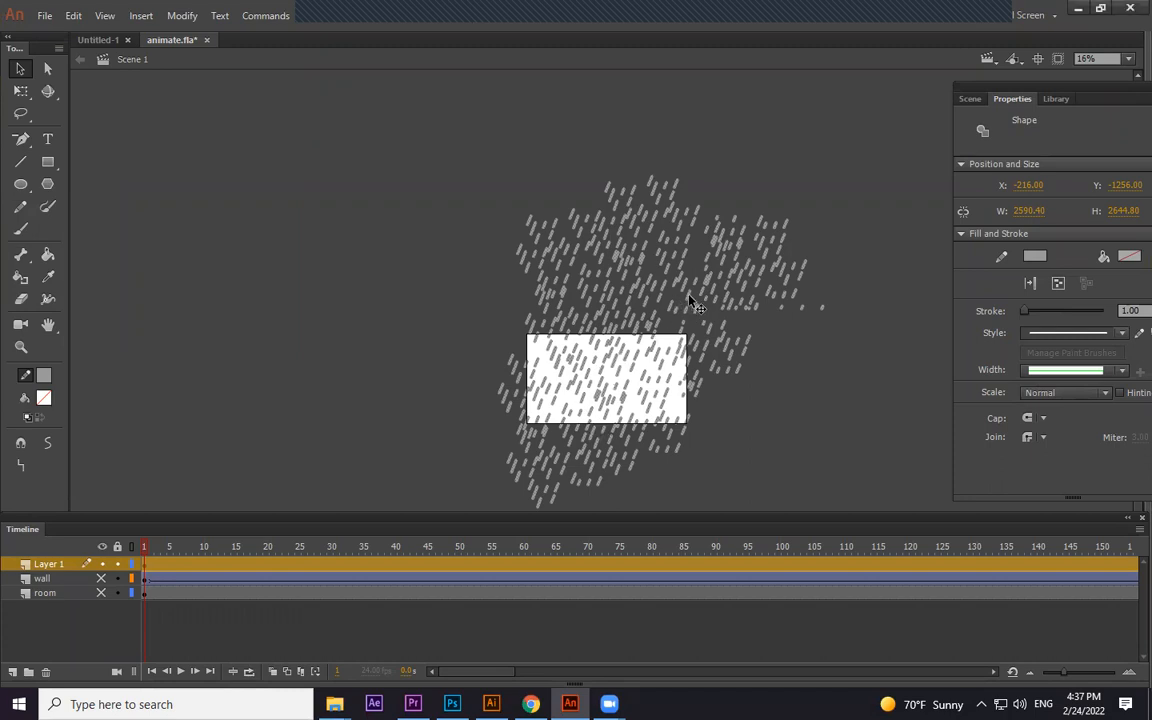
pyautogui.press('F8')
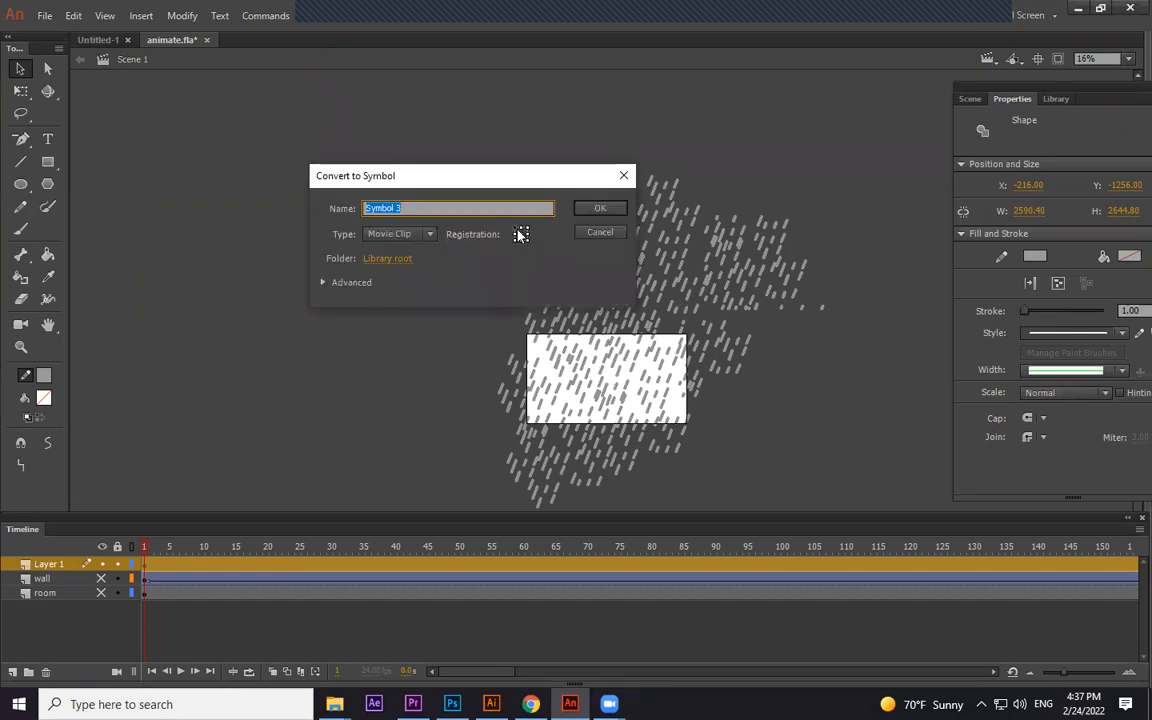
pyautogui.click(608, 210)
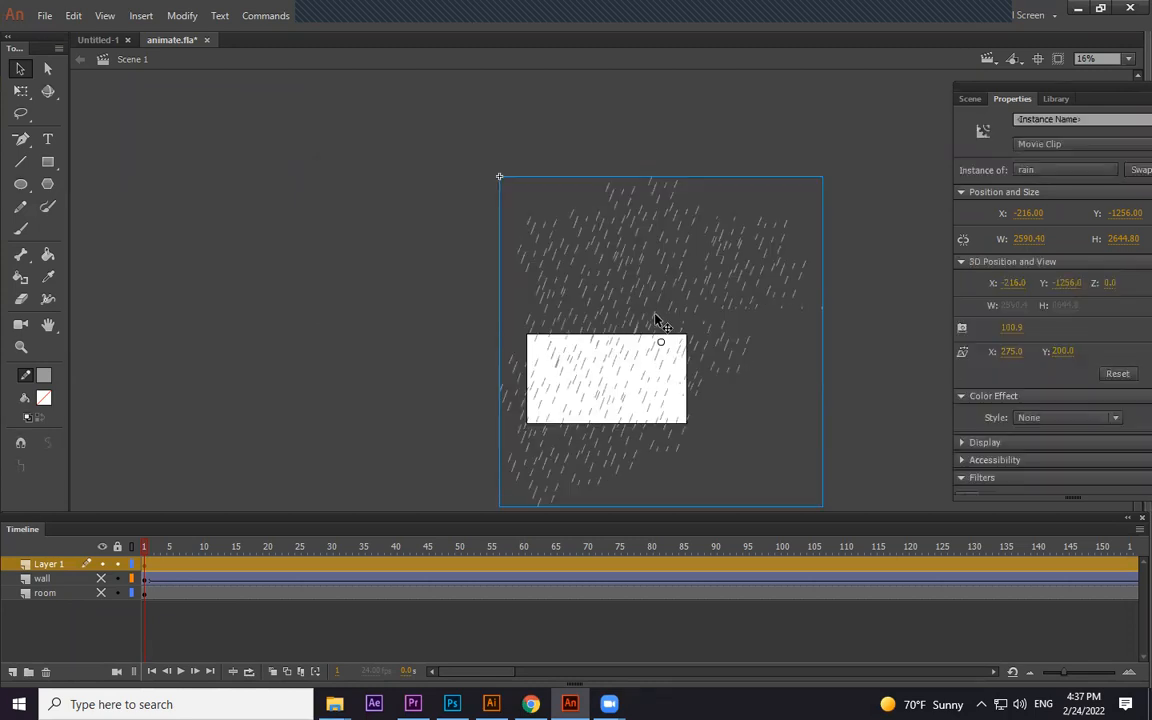
pyautogui.doubleClick(656, 320)
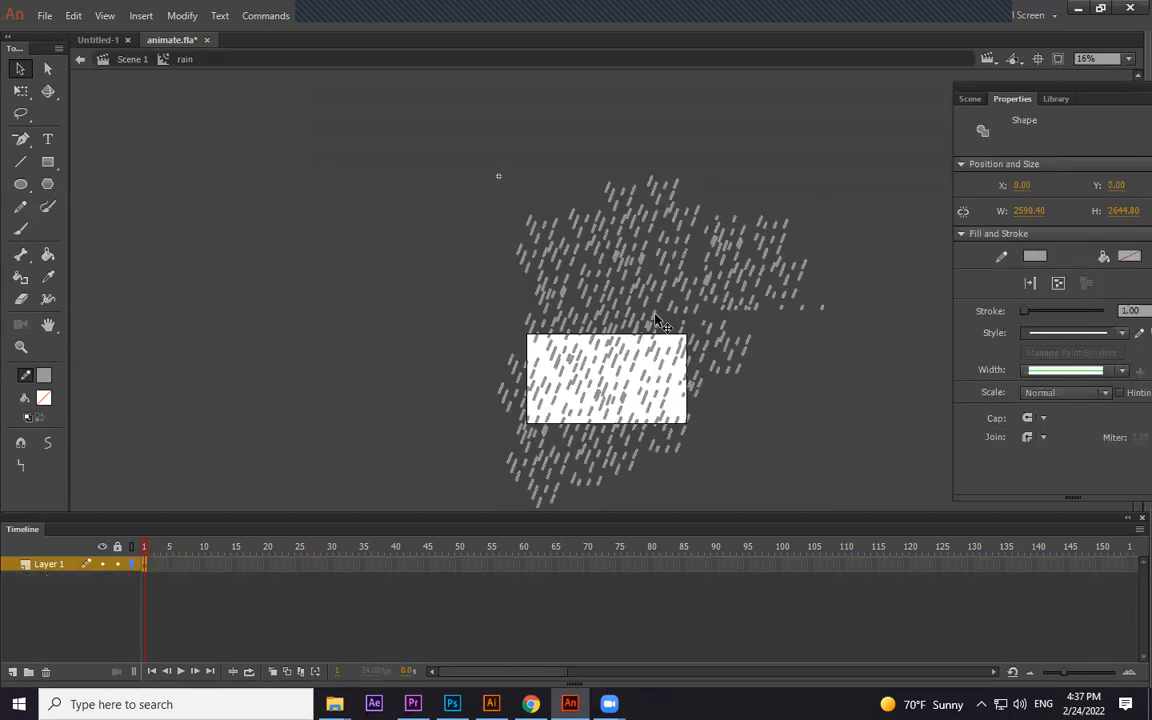
# Set a closing keyframe at frame 15 of the rain symbol's Layer 1 and create a classic tween up to it
pyautogui.click(587, 566)
pyautogui.moveTo(587, 566); pyautogui.dragTo(149, 571)
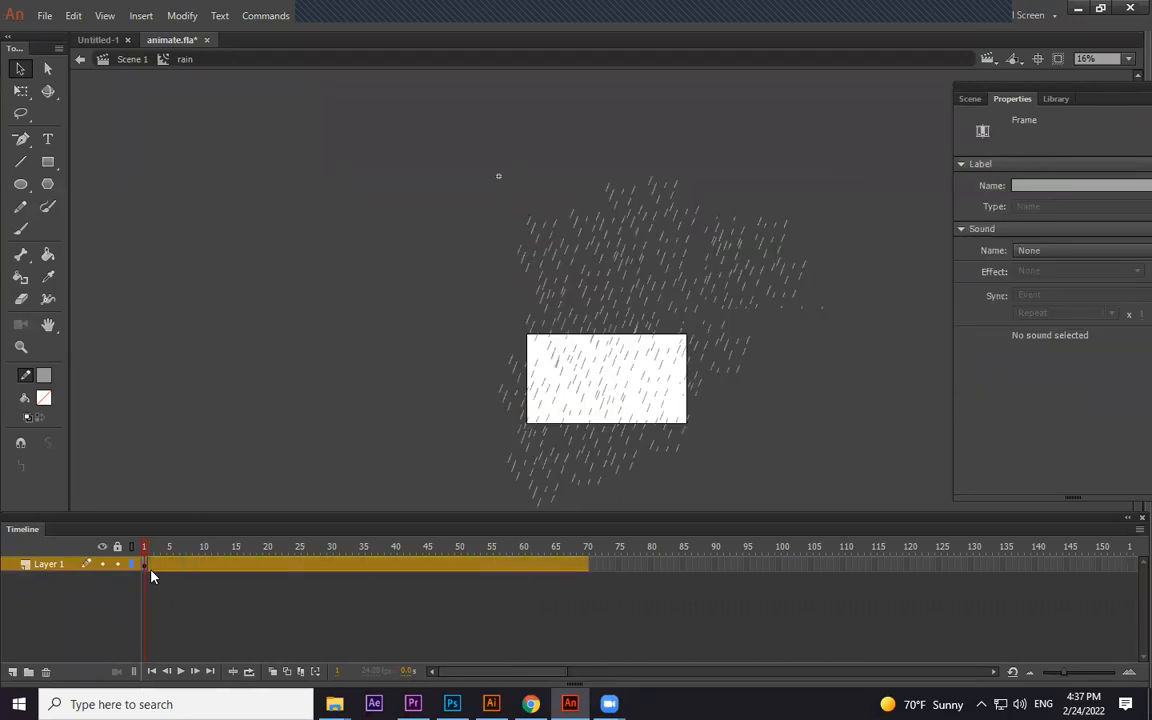
pyautogui.click(355, 586)
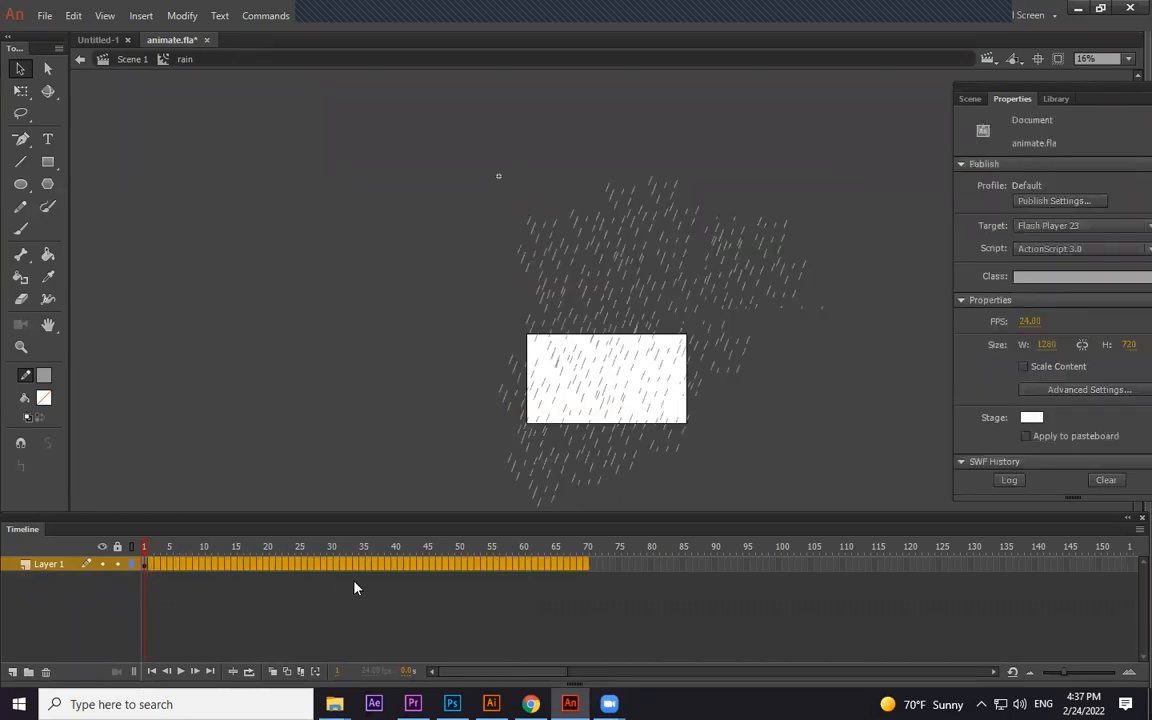
pyautogui.click(226, 566)
pyautogui.rightClick(226, 566)
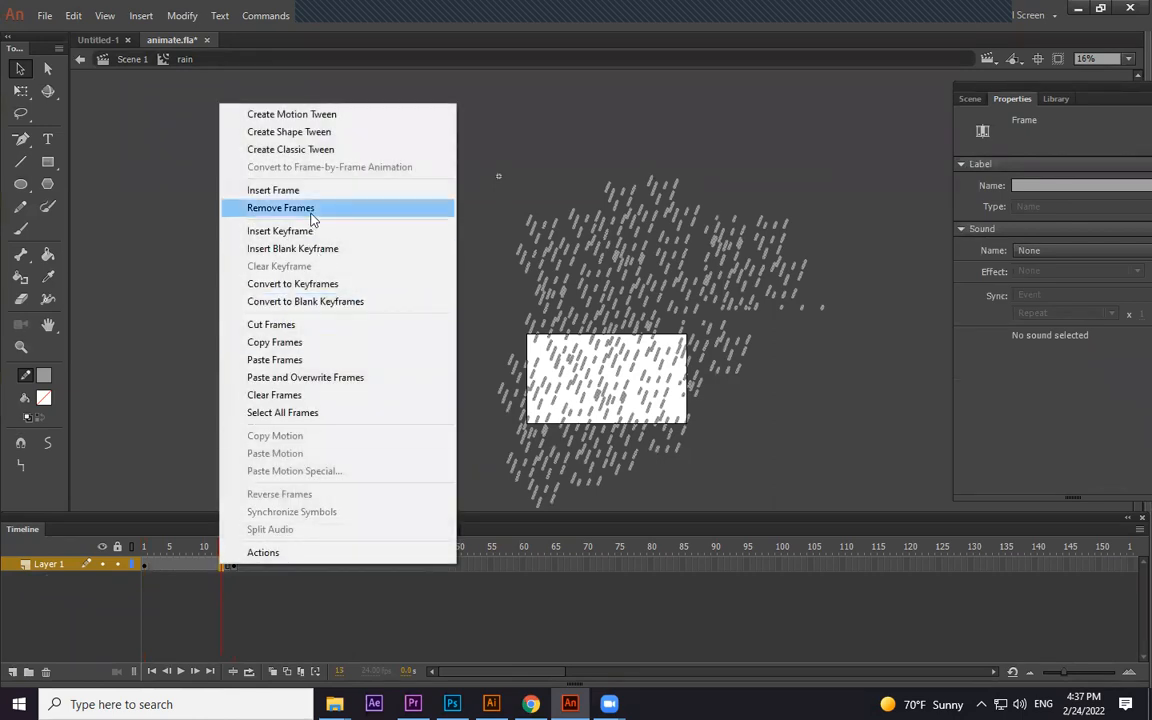
pyautogui.click(300, 149)
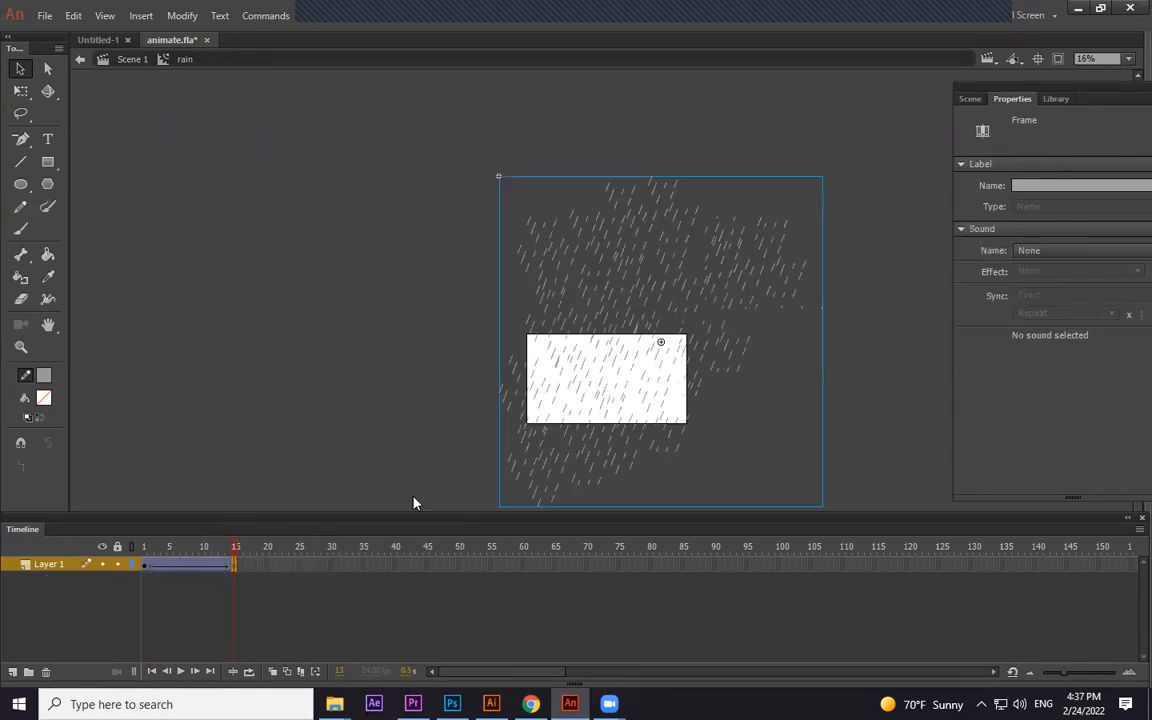
# Move the rain diagonally down-left at frame 15 and slightly up-right at frame 1, and scrub through the falling motion
pyautogui.moveTo(740, 277); pyautogui.dragTo(704, 383)
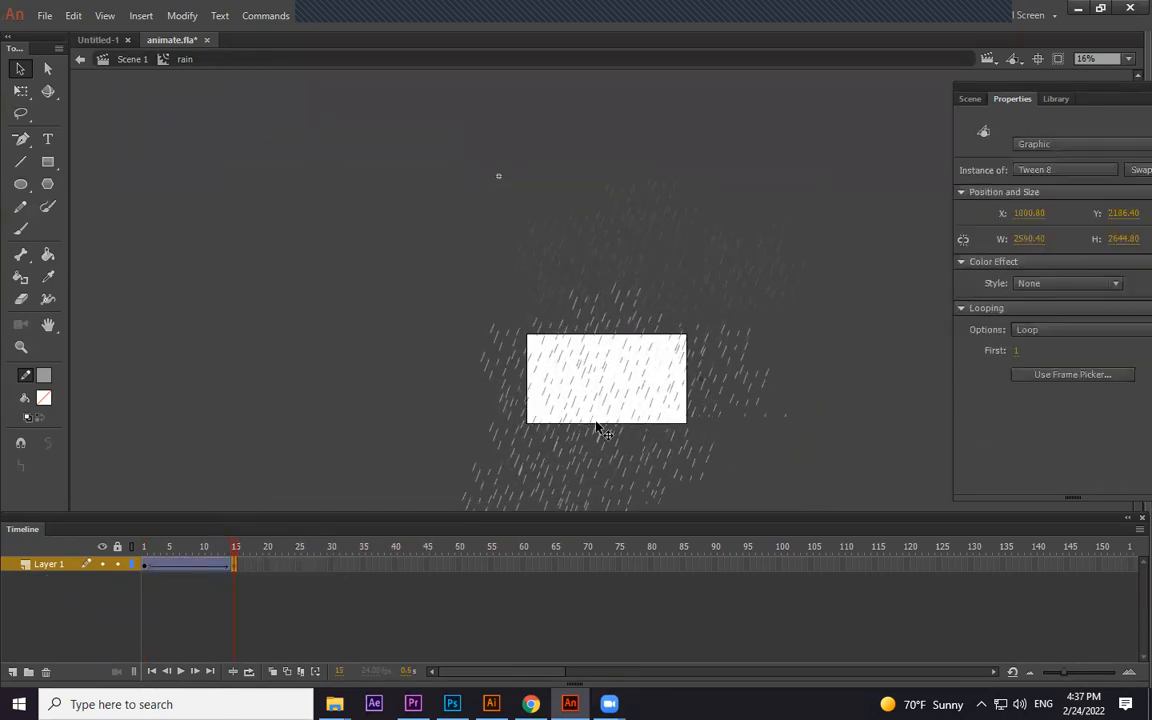
pyautogui.moveTo(227, 551); pyautogui.dragTo(86, 563)
pyautogui.moveTo(636, 396); pyautogui.dragTo(644, 372)
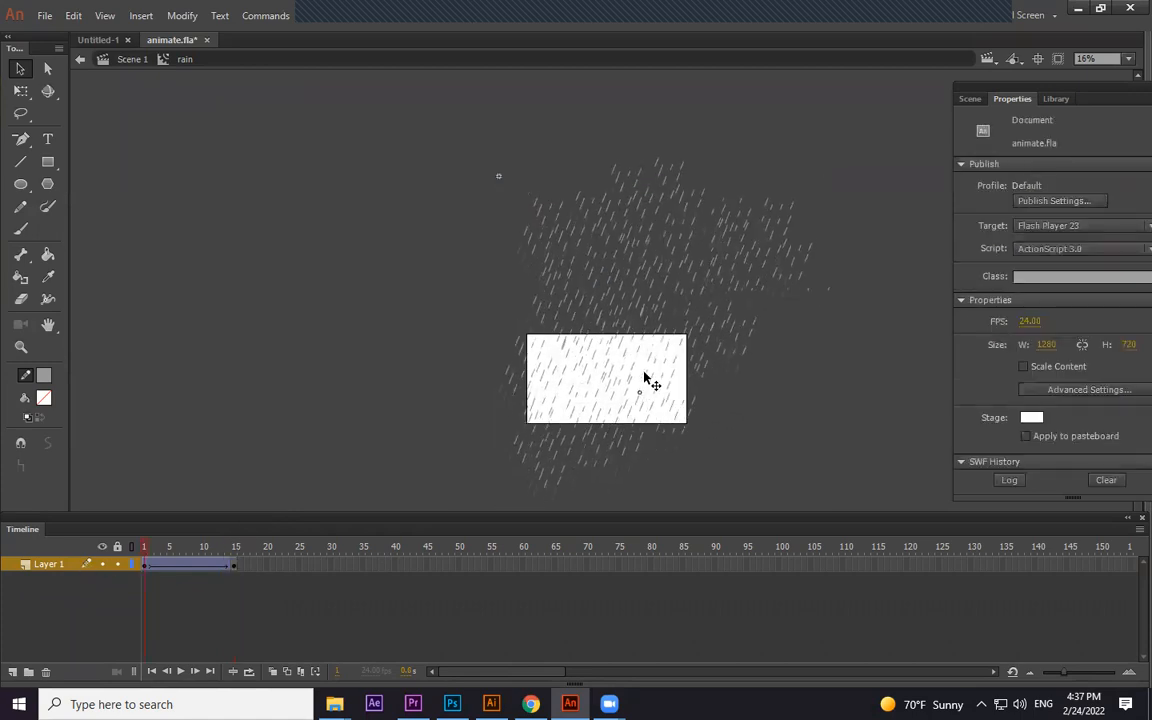
pyautogui.moveTo(163, 547); pyautogui.dragTo(2, 573)
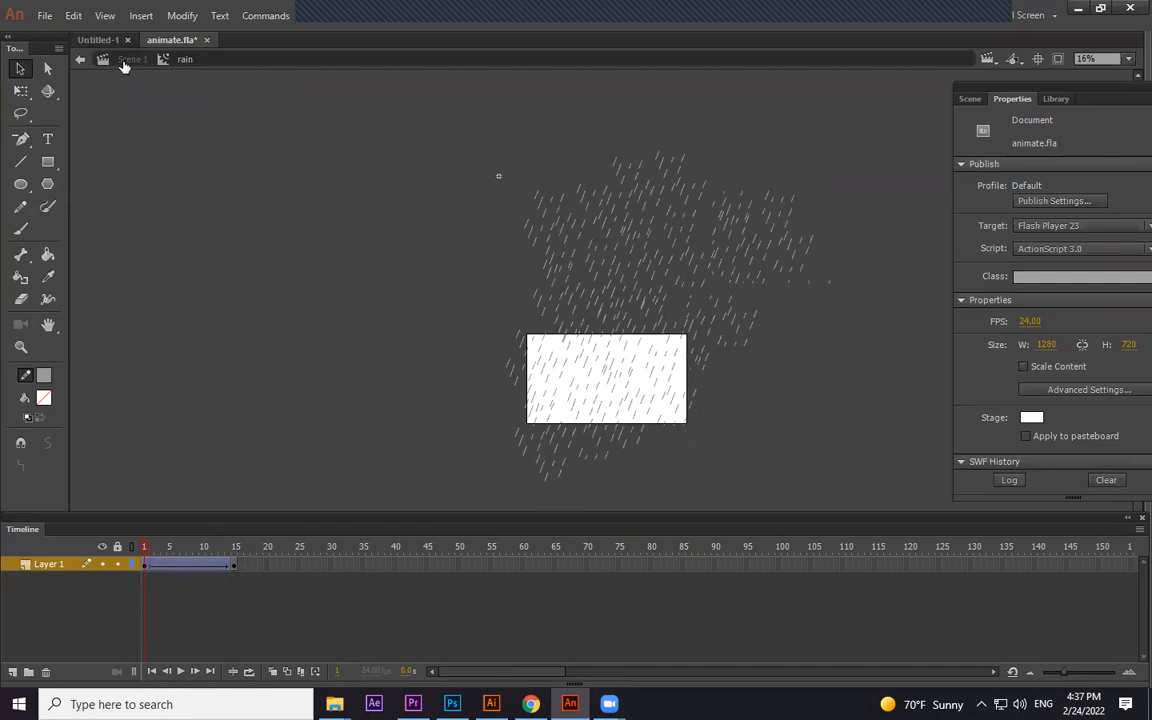
# Return to Scene 1 and show the wall and room layers again
pyautogui.click(128, 60)
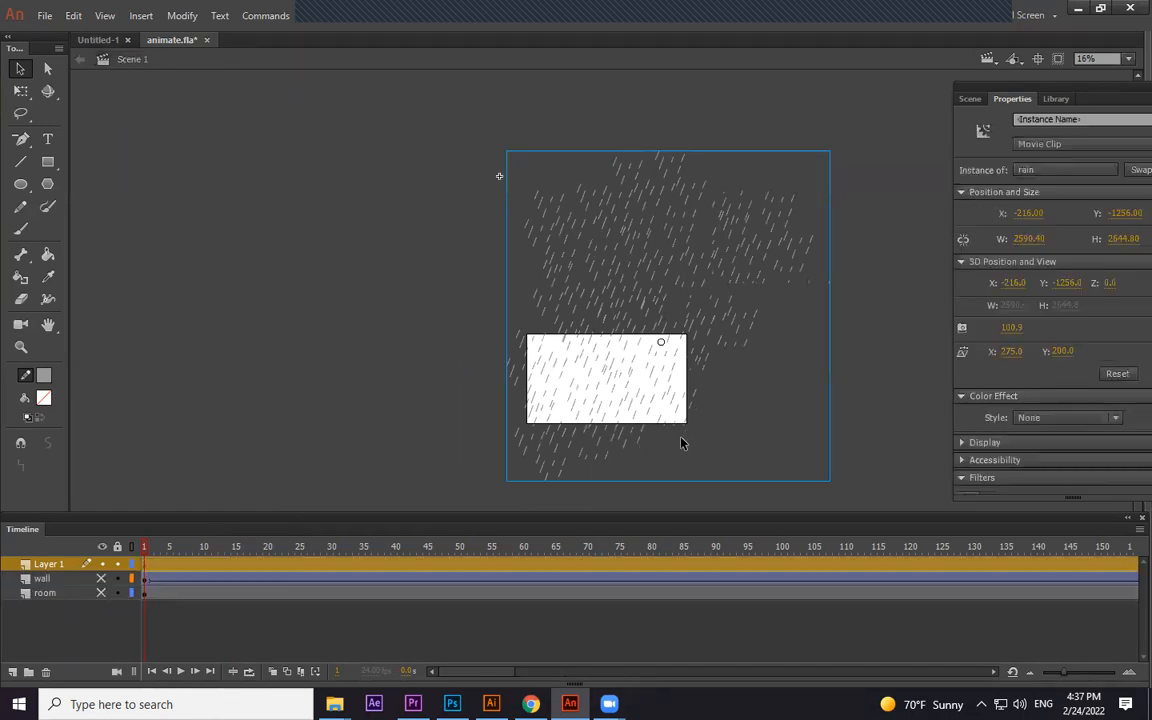
pyautogui.click(101, 580)
pyautogui.click(282, 407)
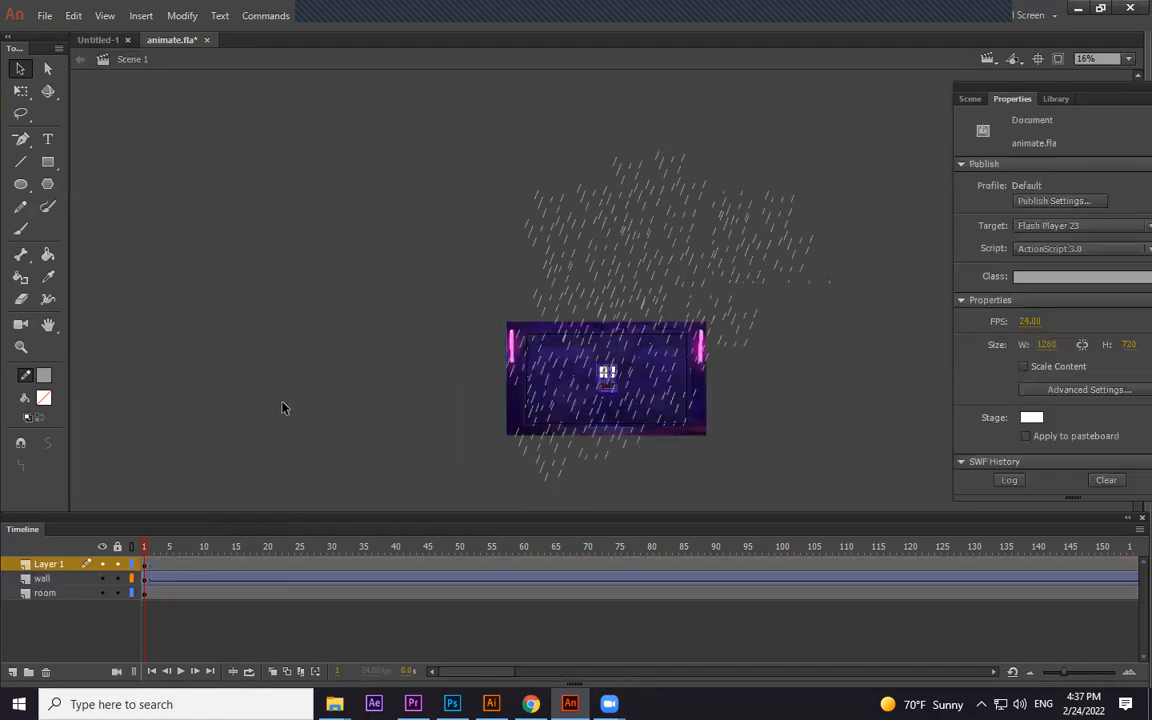
# Test the movie to preview the rain over the scene, and select the rain instance on the stage
pyautogui.hotkey('ctrl', 'Return')
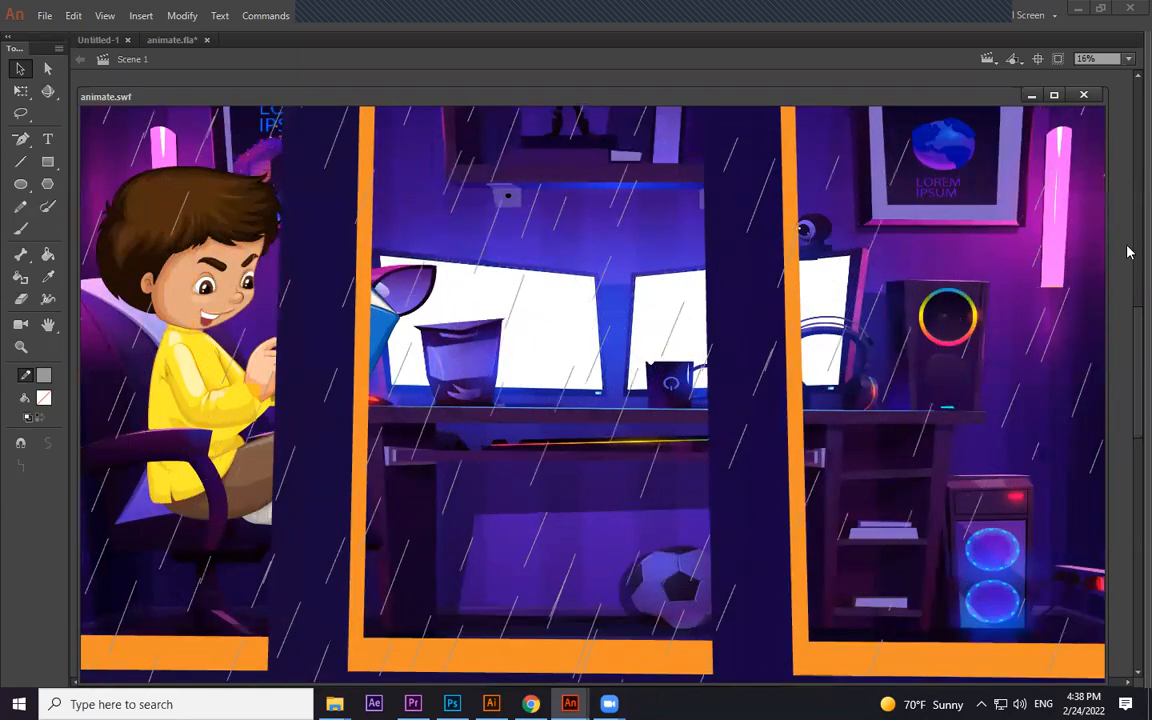
pyautogui.click(1086, 96)
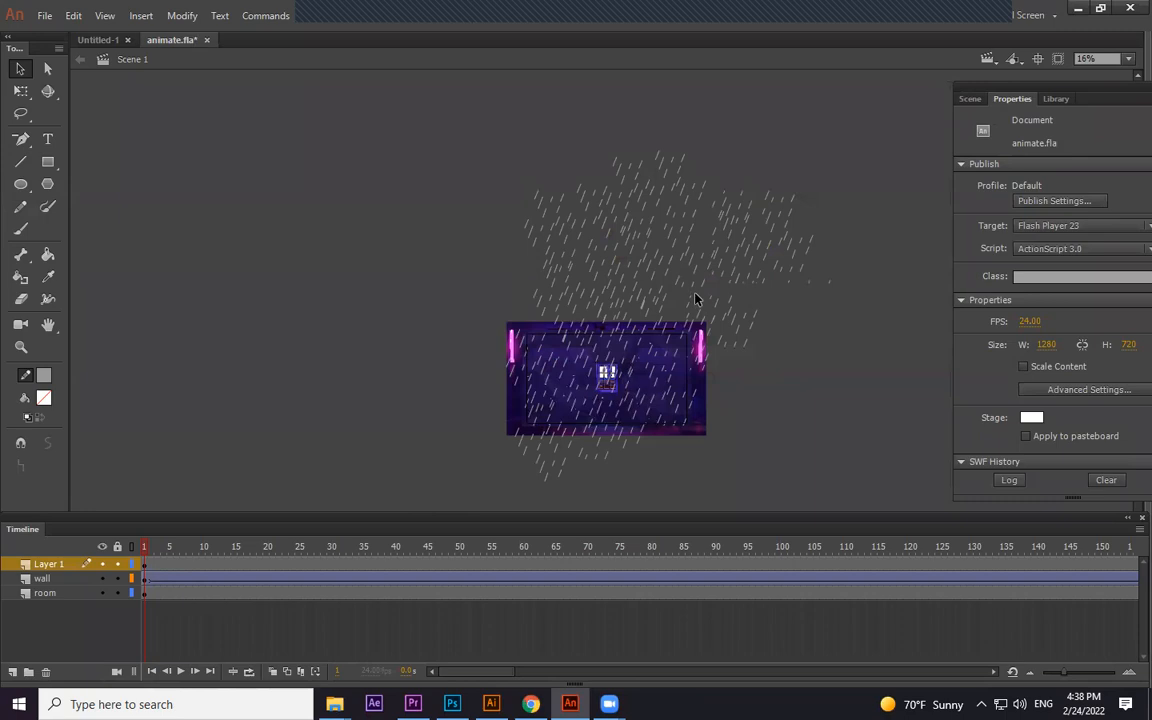
pyautogui.click(733, 272)
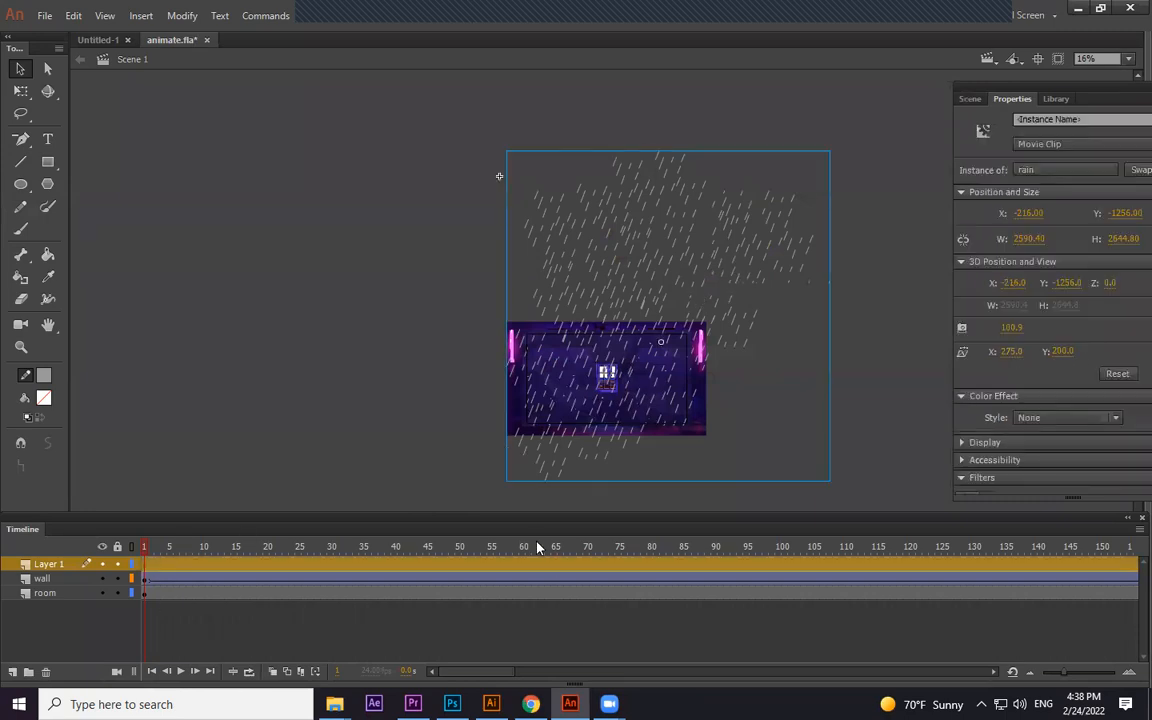
# Insert a keyframe for the rain at frame 245 of Layer 1
pyautogui.moveTo(687, 548); pyautogui.dragTo(961, 565)
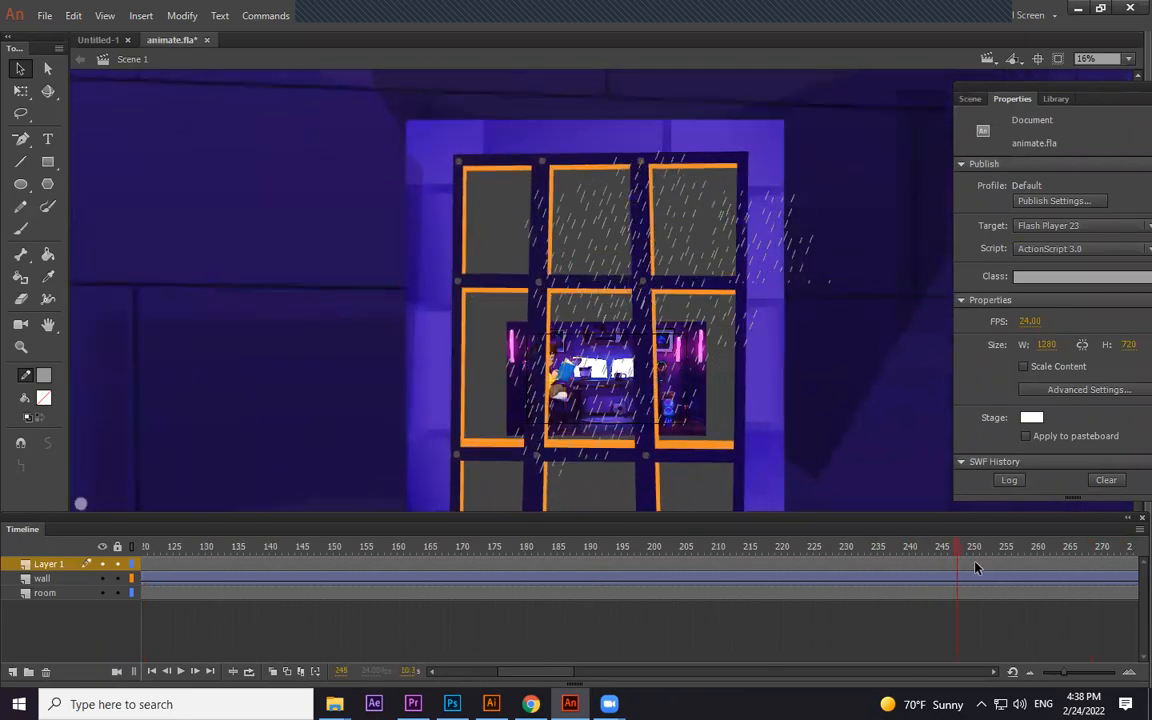
pyautogui.click(976, 566)
pyautogui.click(941, 564)
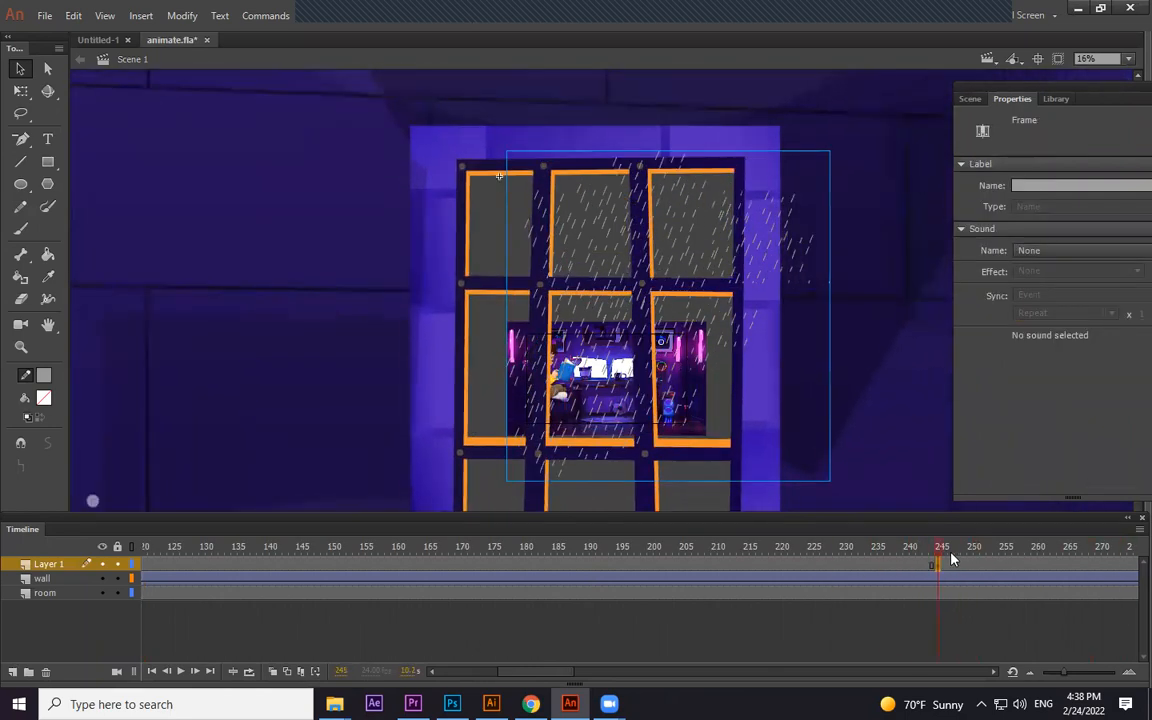
pyautogui.press('Return')
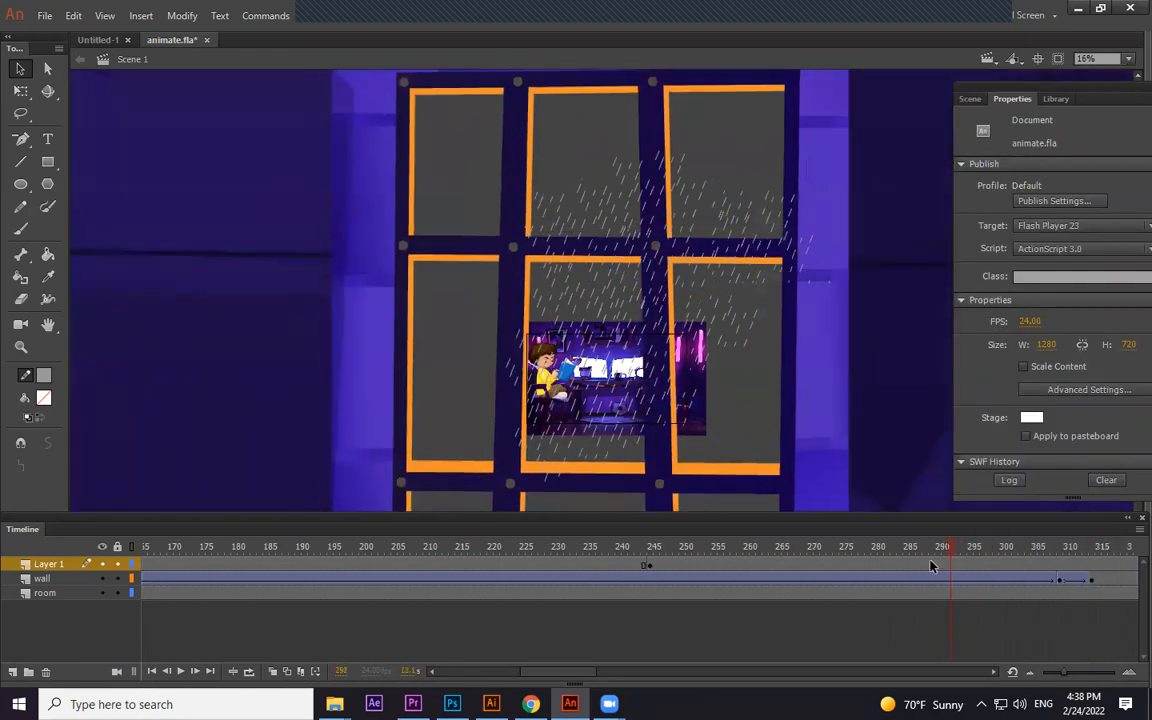
# Insert a keyframe at frame 289 of Layer 1 and create a classic tween between frames 245 and 289
pyautogui.click(931, 568)
pyautogui.press('F6')
pyautogui.press('F7')
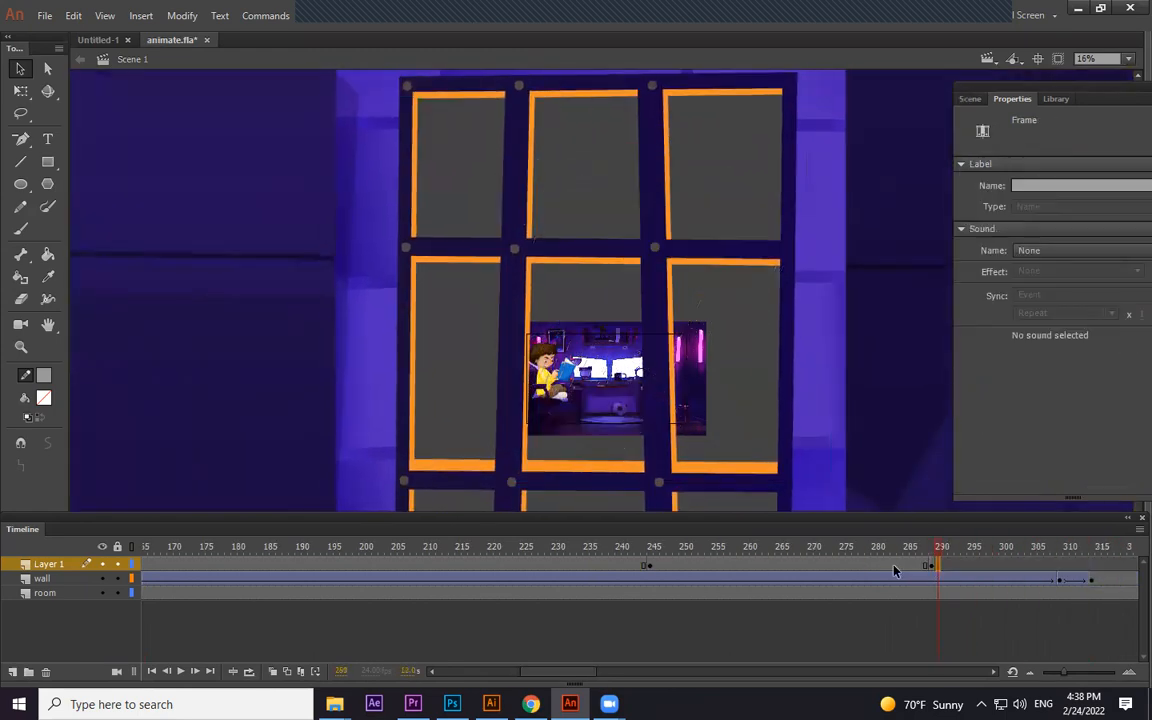
pyautogui.hotkey('ctrl', 'z')
pyautogui.rightClick(877, 570)
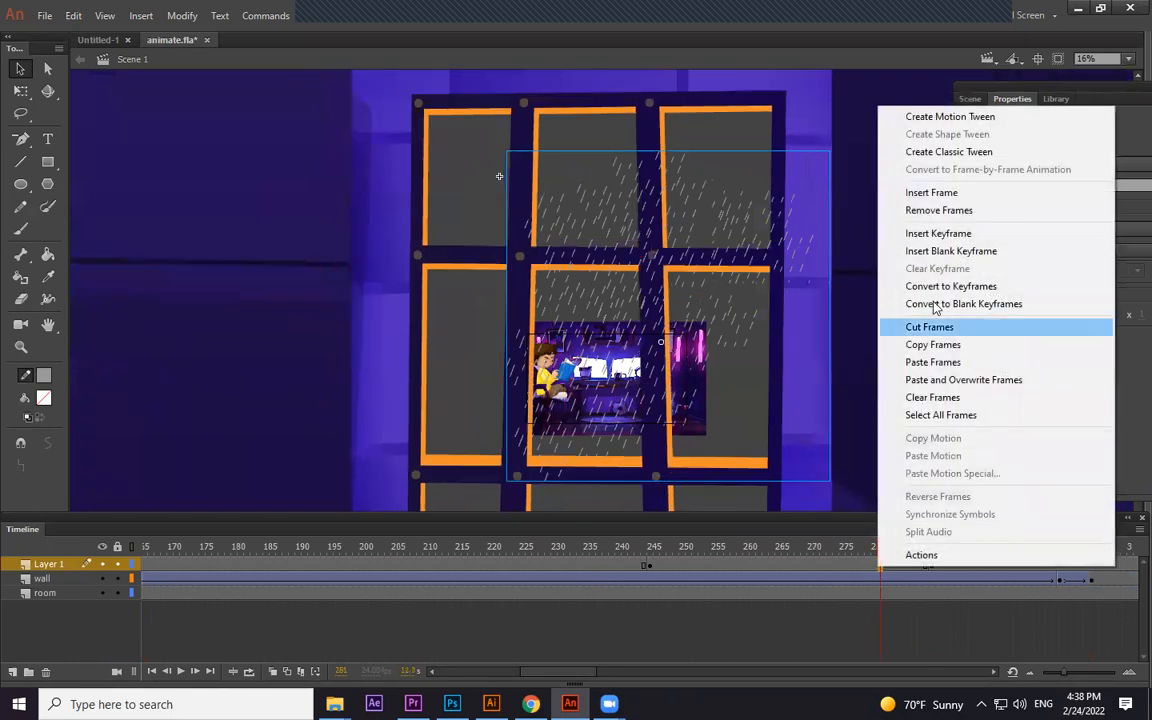
pyautogui.click(940, 152)
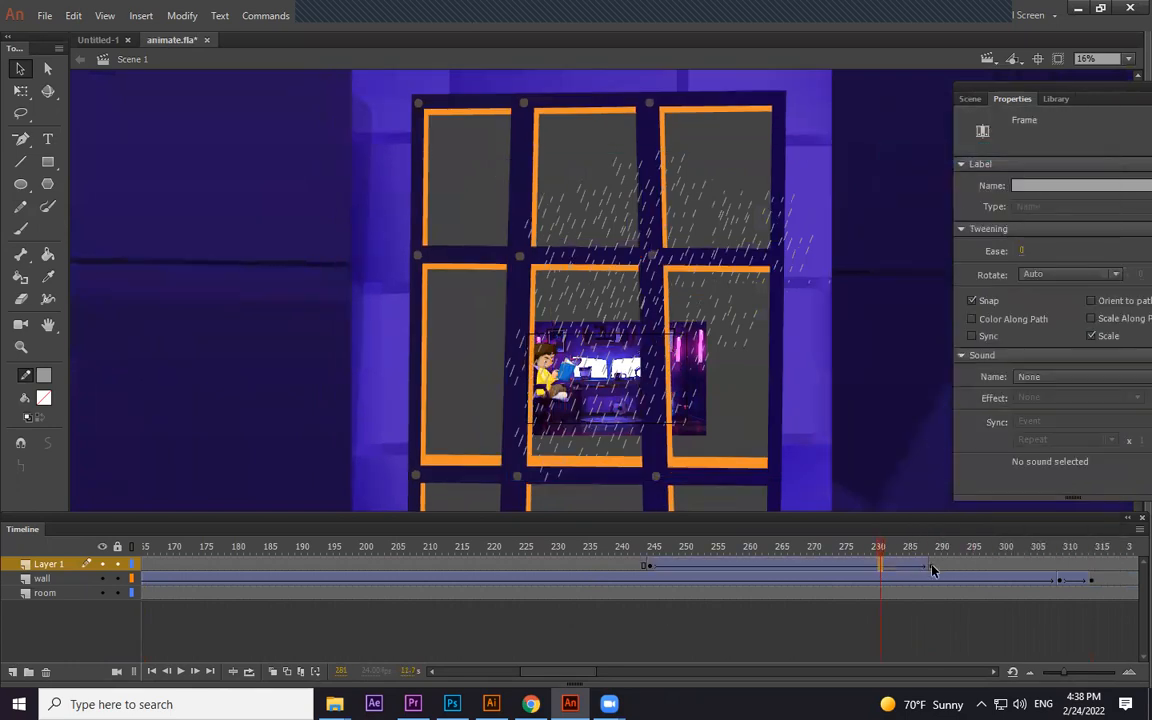
# Apply an Alpha color effect of 0% to the rain instance at frame 289
pyautogui.click(932, 569)
pyautogui.click(736, 291)
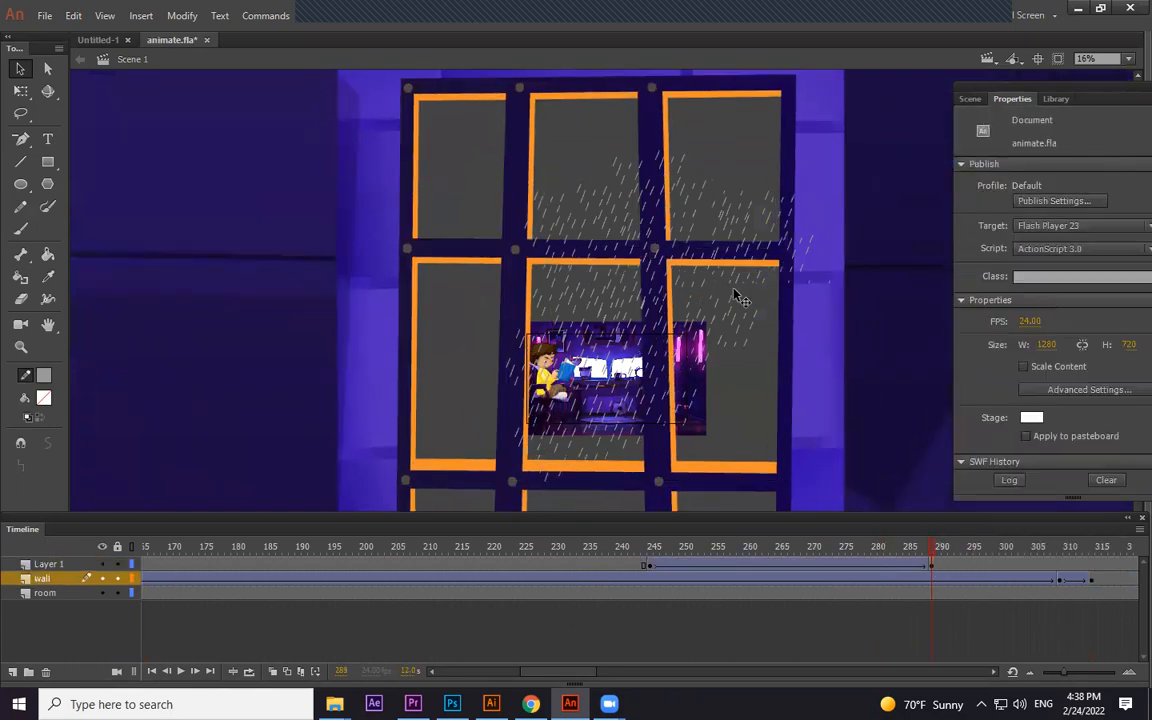
pyautogui.click(742, 292)
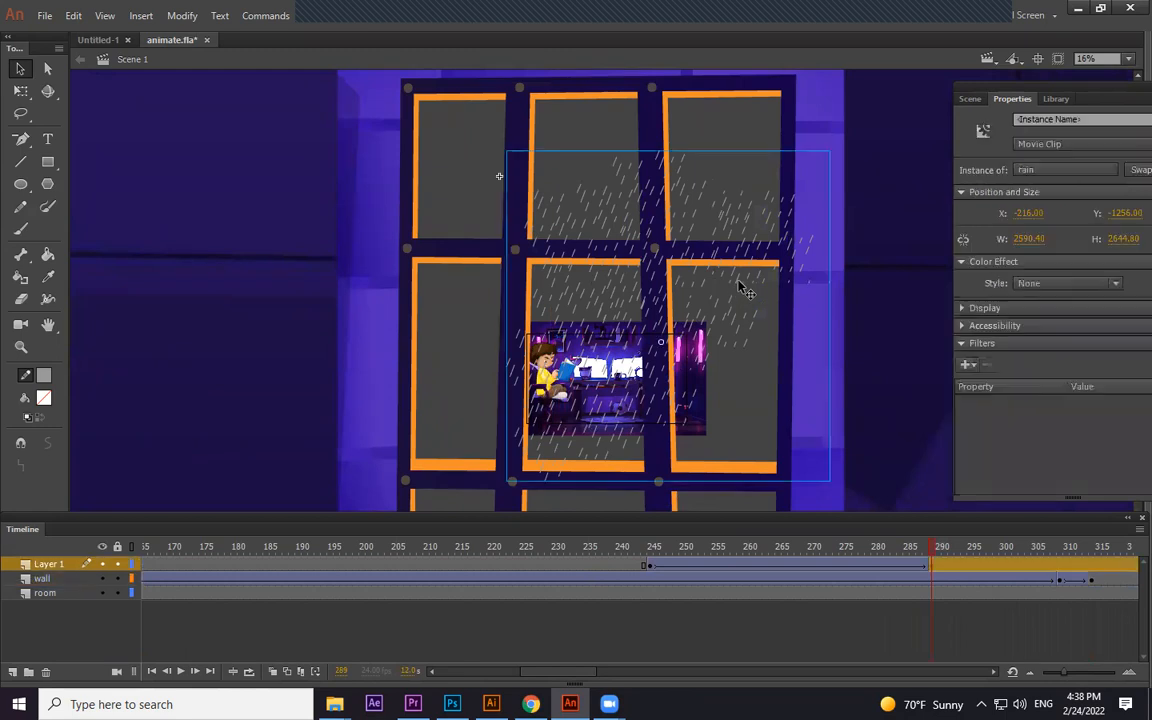
pyautogui.click(1061, 287)
pyautogui.click(1043, 370)
pyautogui.moveTo(1020, 307); pyautogui.dragTo(950, 319)
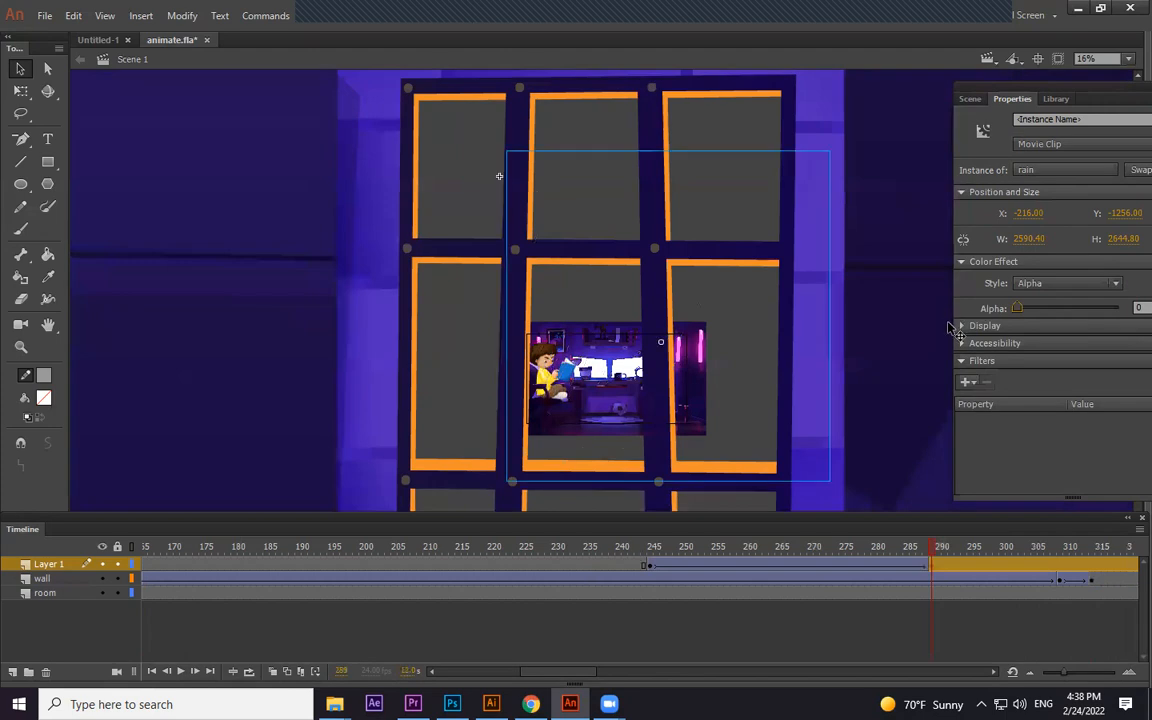
# Scrub through the rain's fade-out and test the movie to preview it, closing the preview when done
pyautogui.moveTo(921, 549); pyautogui.dragTo(727, 548)
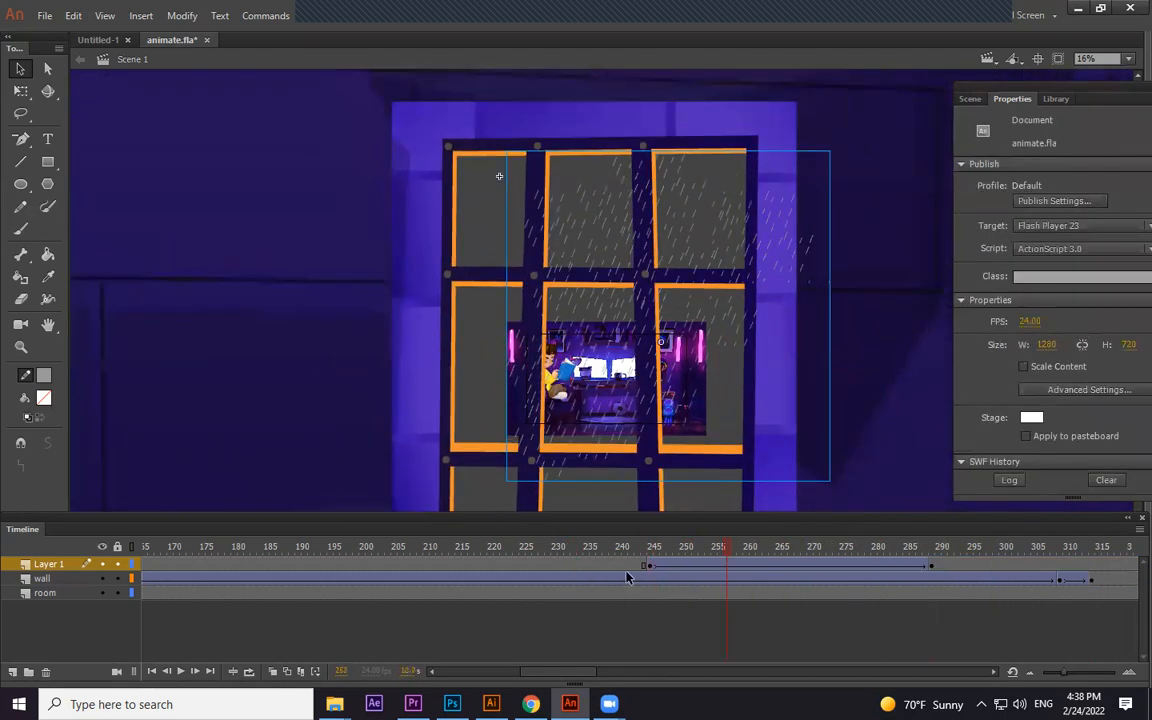
pyautogui.moveTo(658, 557); pyautogui.dragTo(870, 541)
pyautogui.hotkey('ctrl', 'Return')
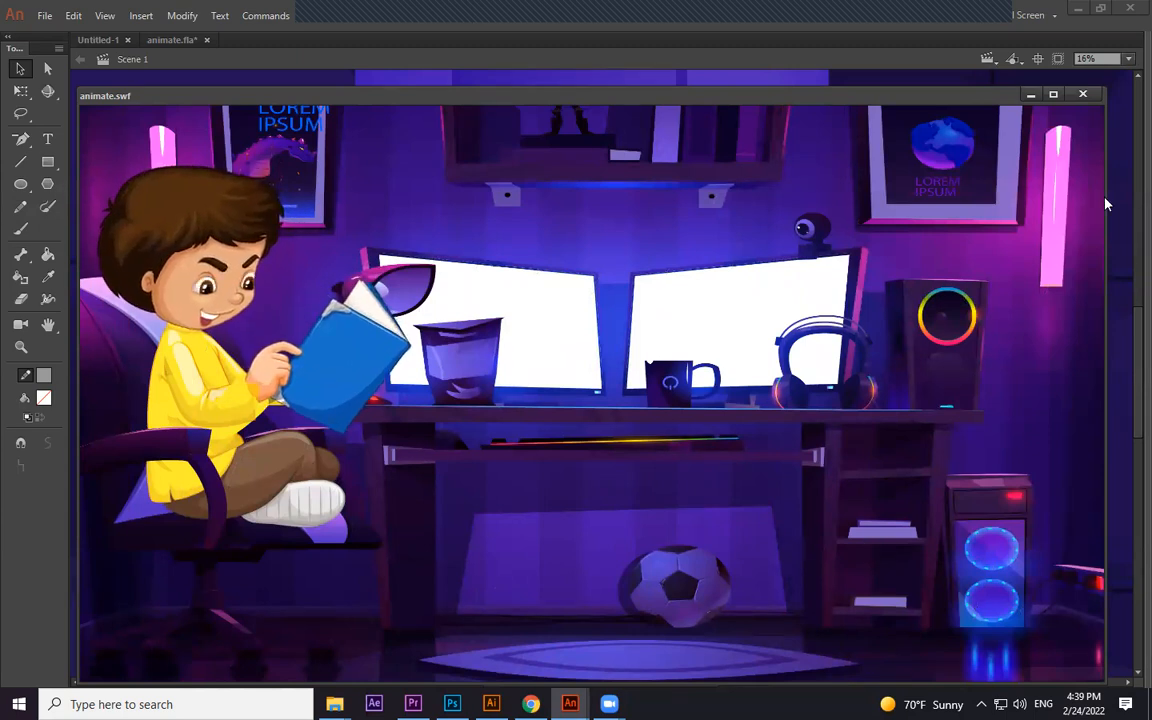
pyautogui.click(1088, 96)
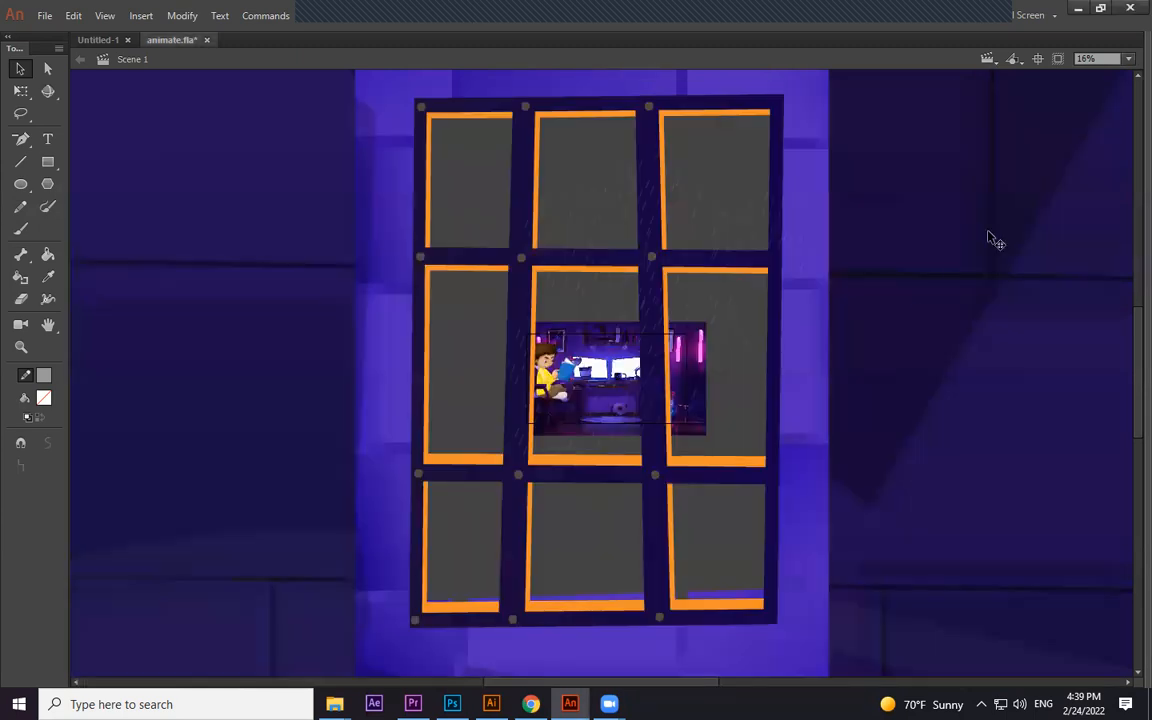
# Add a new layer above Layer 1 and select its first frame
pyautogui.moveTo(551, 554); pyautogui.dragTo(154, 563)
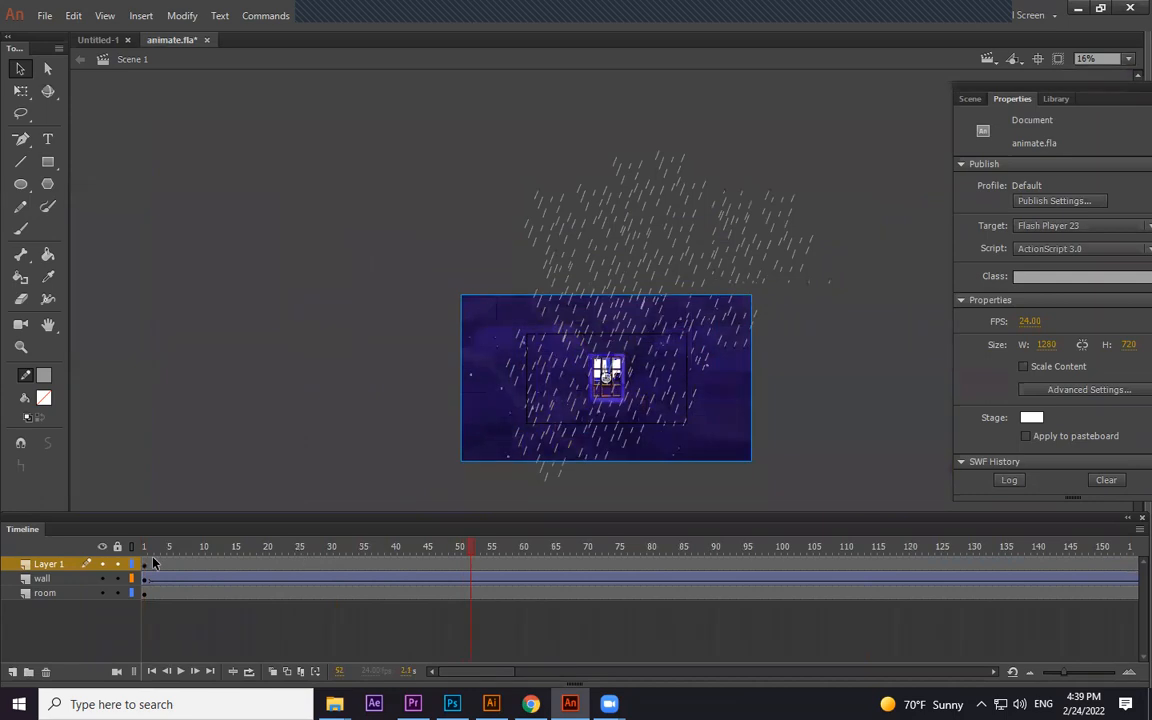
pyautogui.click(12, 673)
pyautogui.click(145, 566)
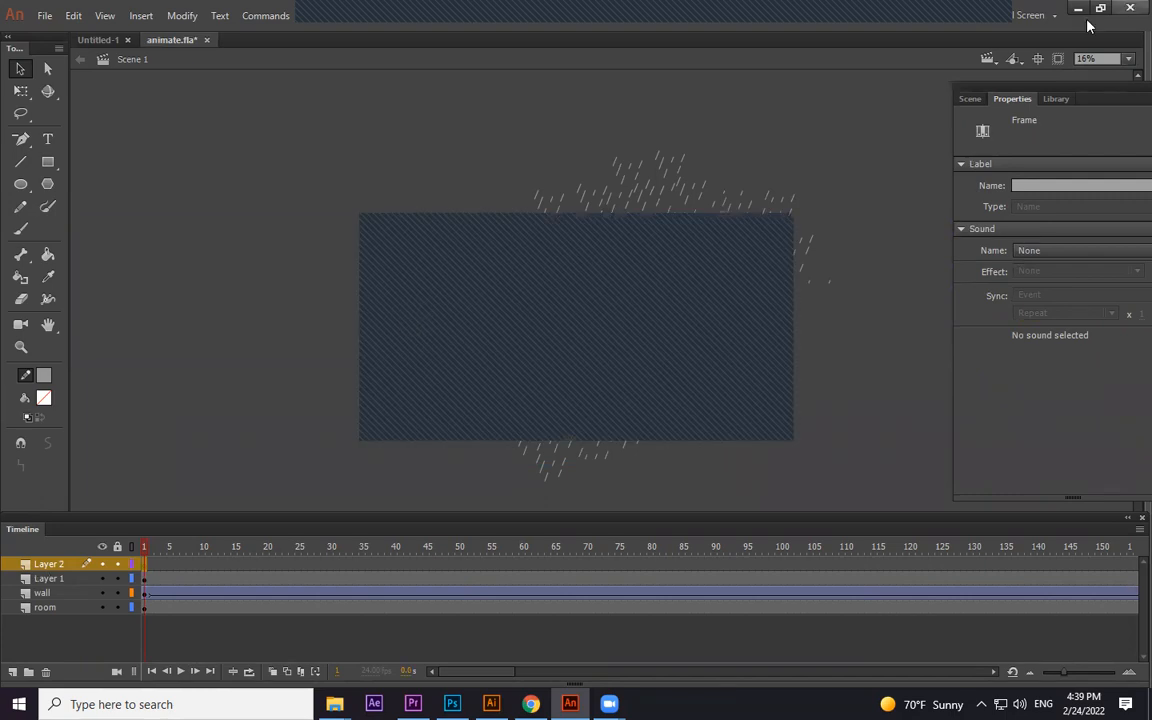
pyautogui.click(852, 443)
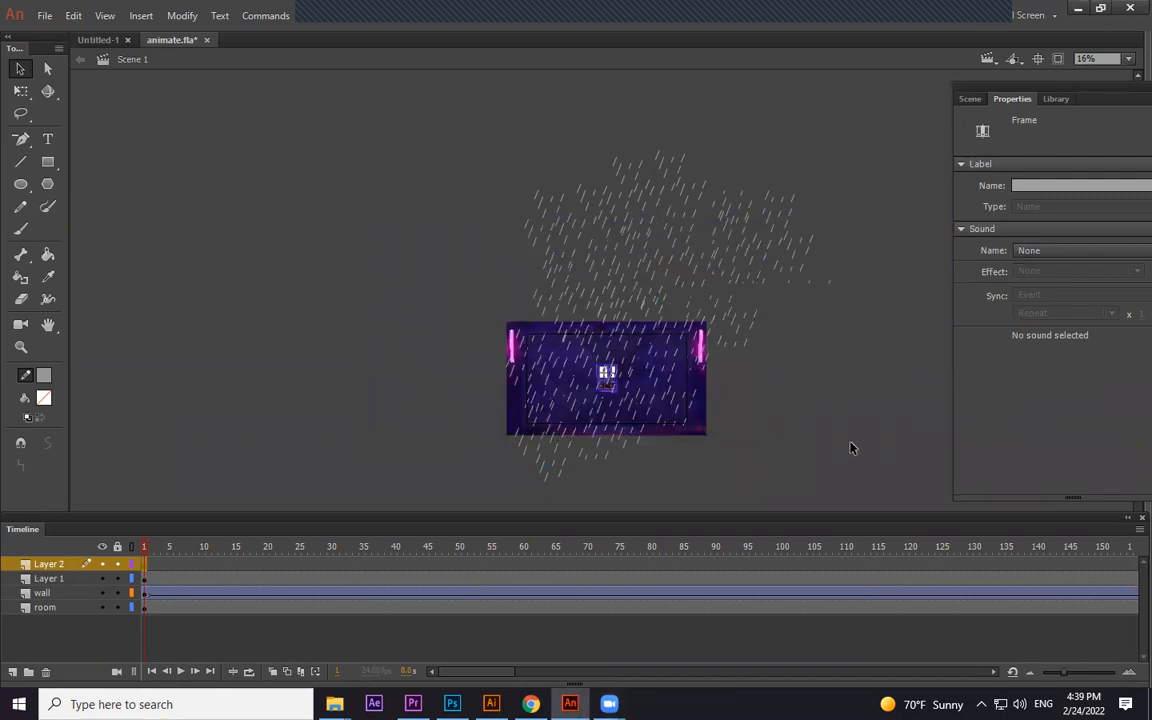
# Draw a circle about 474 px wide beside the wall, with no stroke and a white-to-black radial gradient fill
pyautogui.hotkey('ctrl', '=')
pyautogui.moveTo(205, 555); pyautogui.dragTo(2, 563)
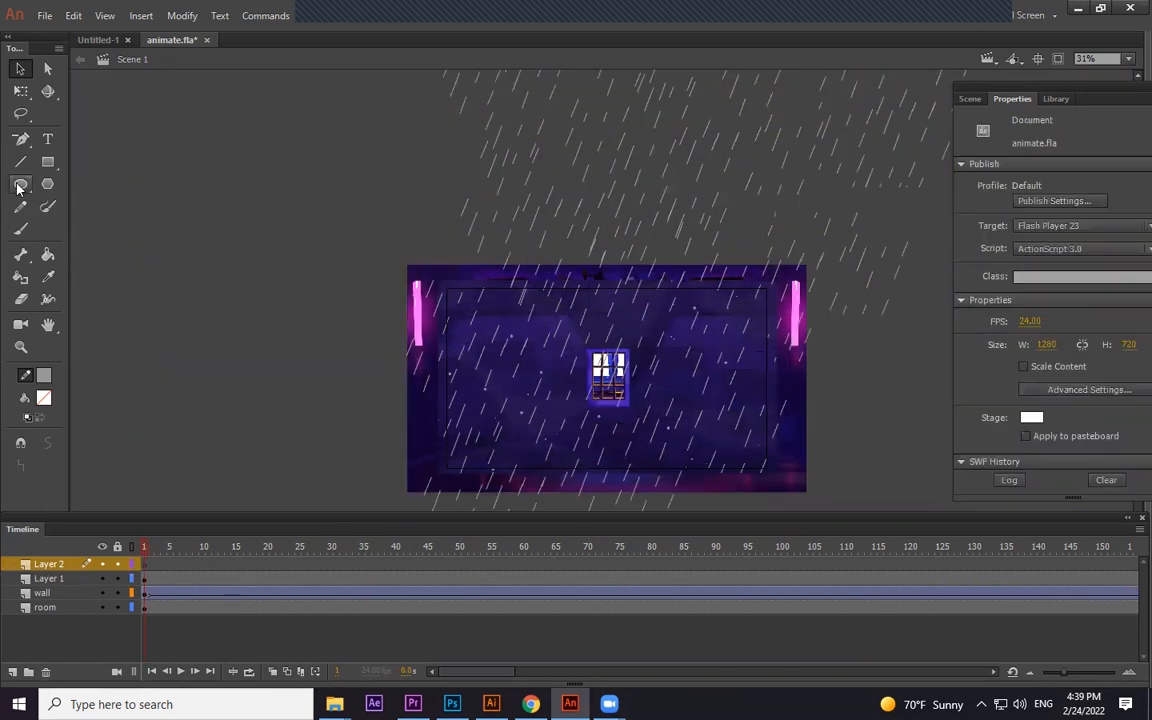
pyautogui.press('o')
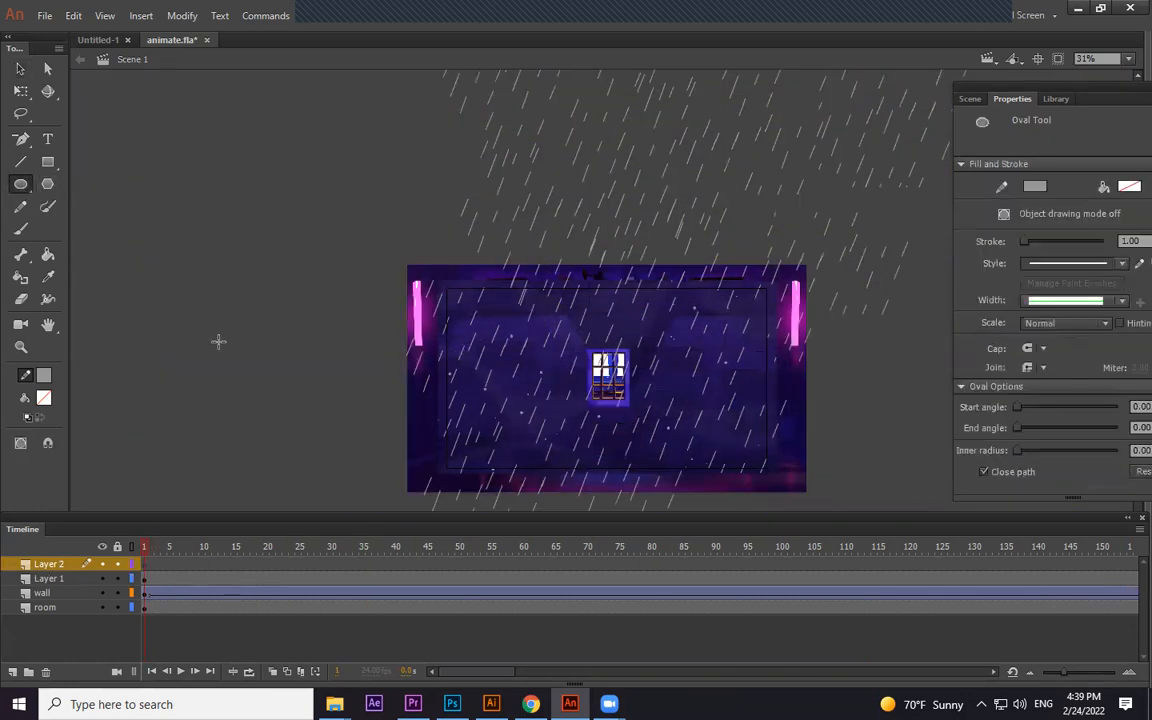
pyautogui.click(41, 377)
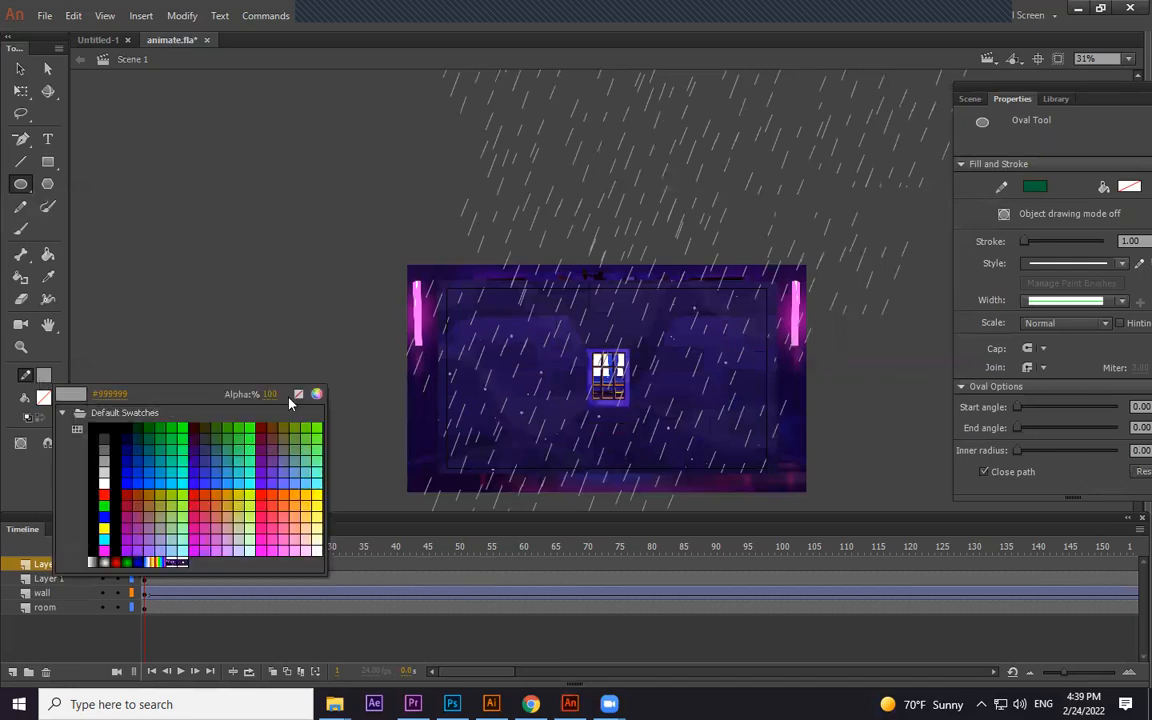
pyautogui.click(268, 357)
pyautogui.click(44, 400)
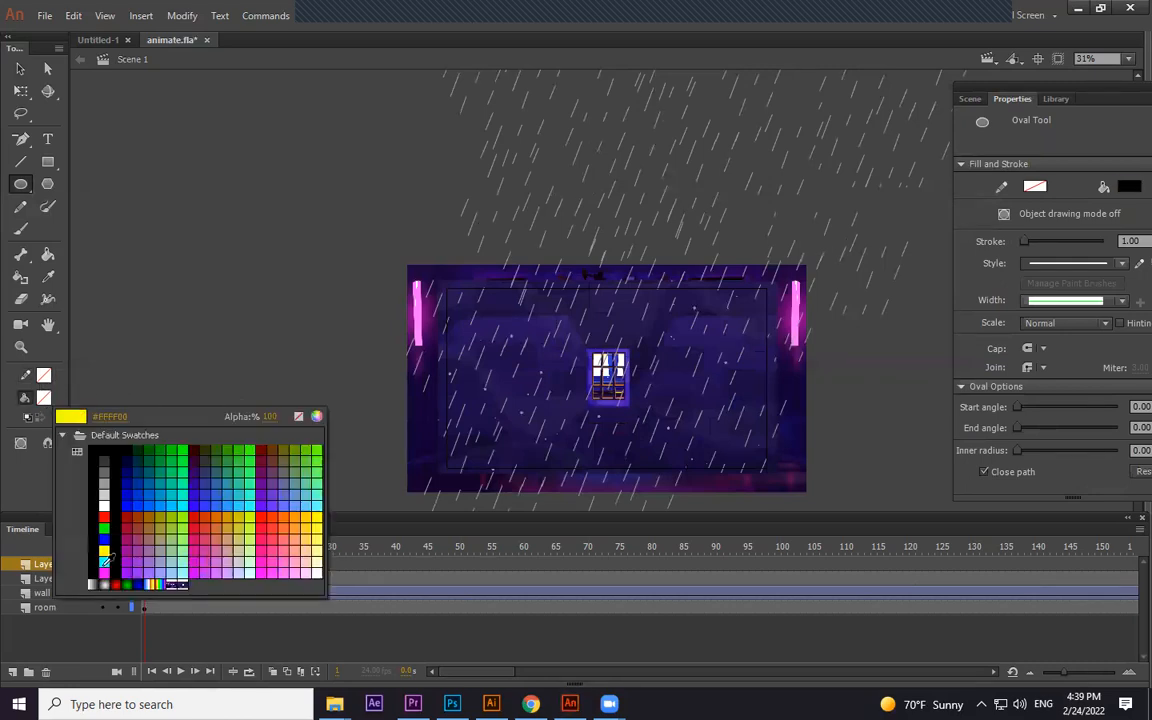
pyautogui.click(100, 578)
pyautogui.moveTo(157, 303); pyautogui.dragTo(275, 421)
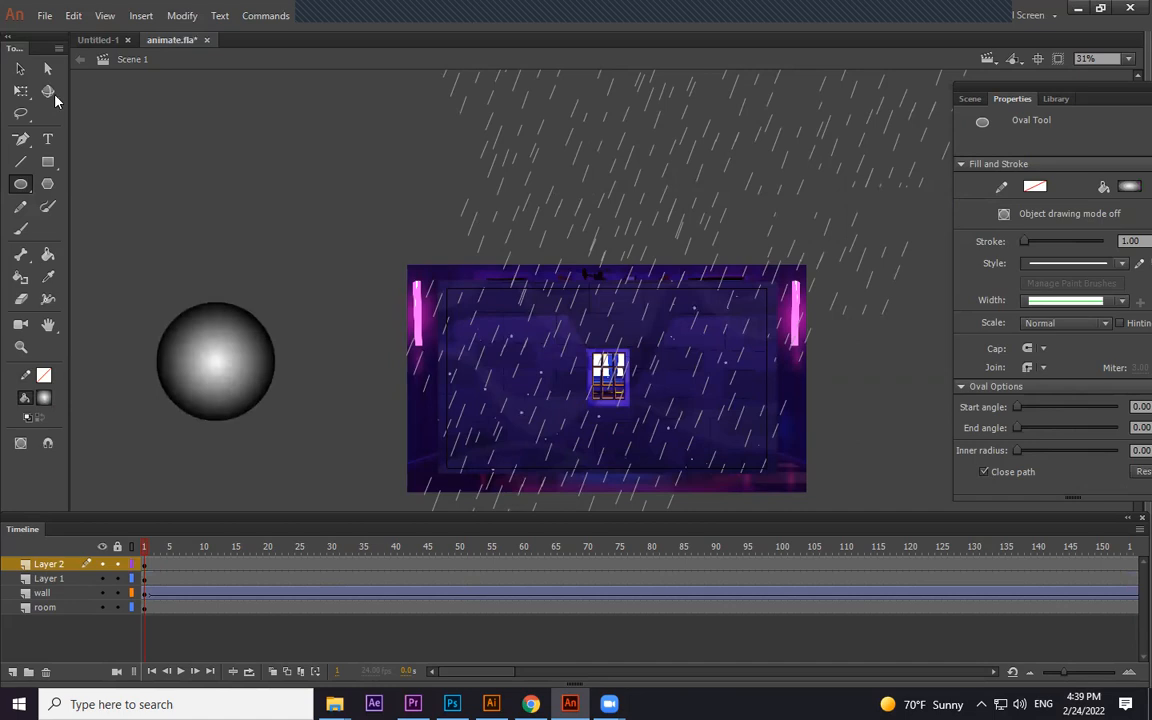
# Recolor the circle's radial gradient with pale yellow #FFFFCC at the center and yellow #FFFF66 at the edge
pyautogui.click(20, 68)
pyautogui.click(237, 362)
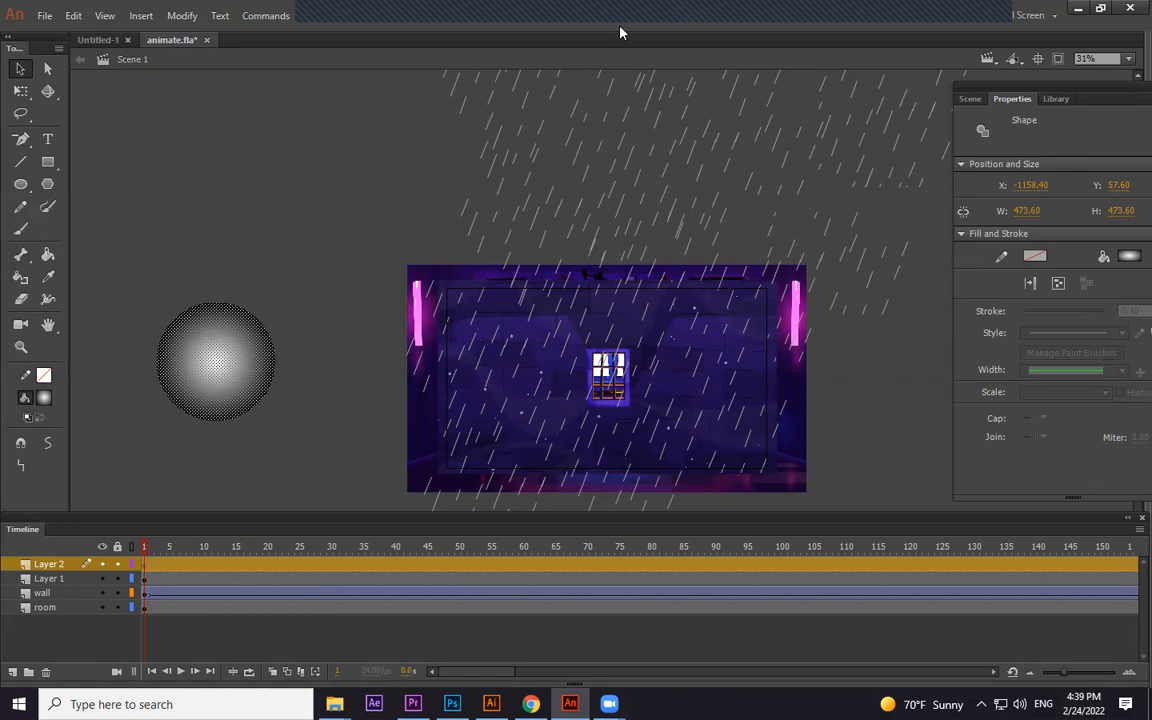
pyautogui.click(412, 16)
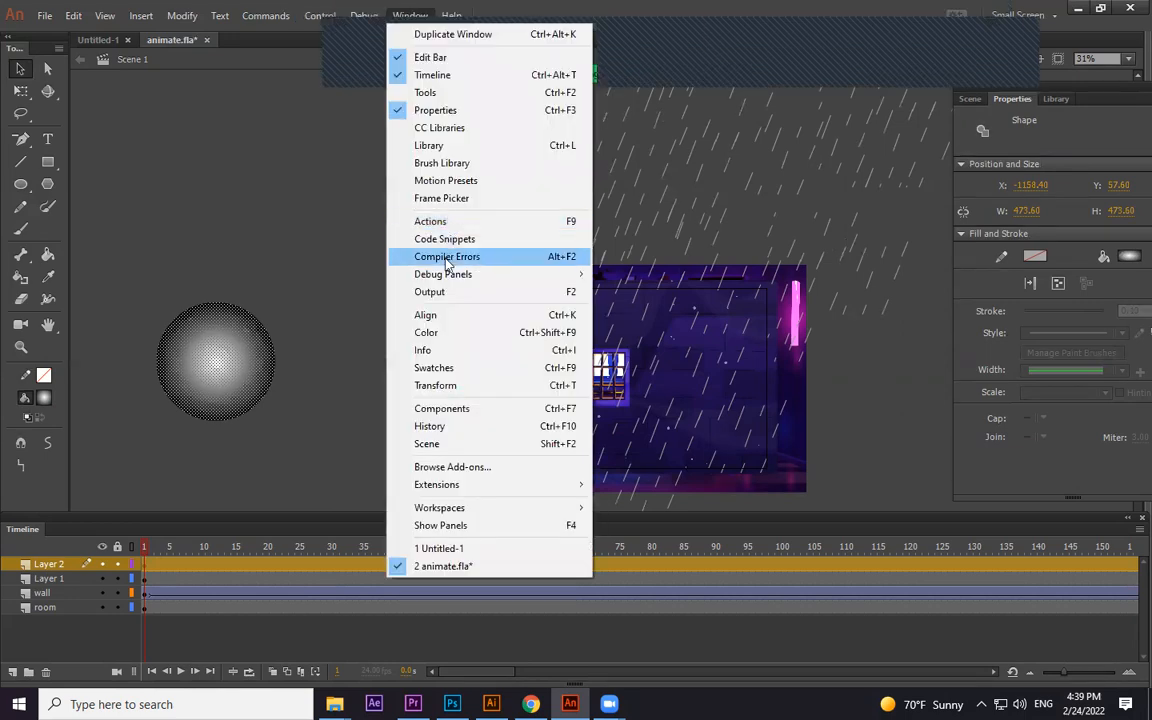
pyautogui.click(437, 334)
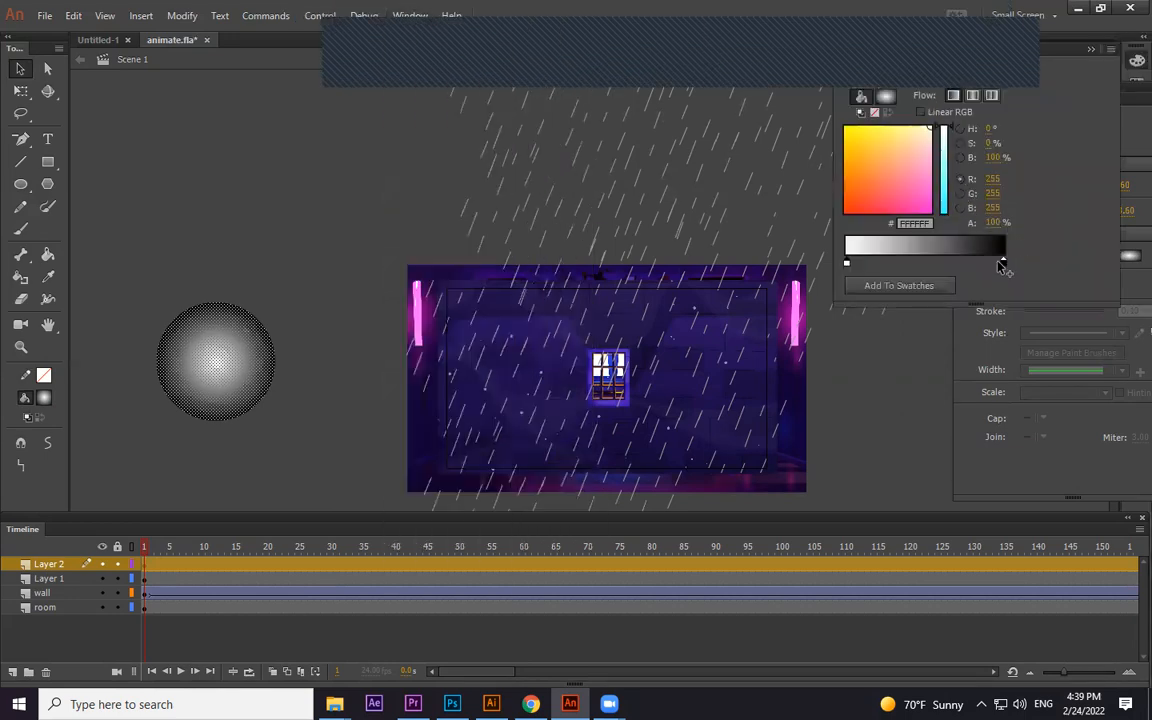
pyautogui.click(847, 265)
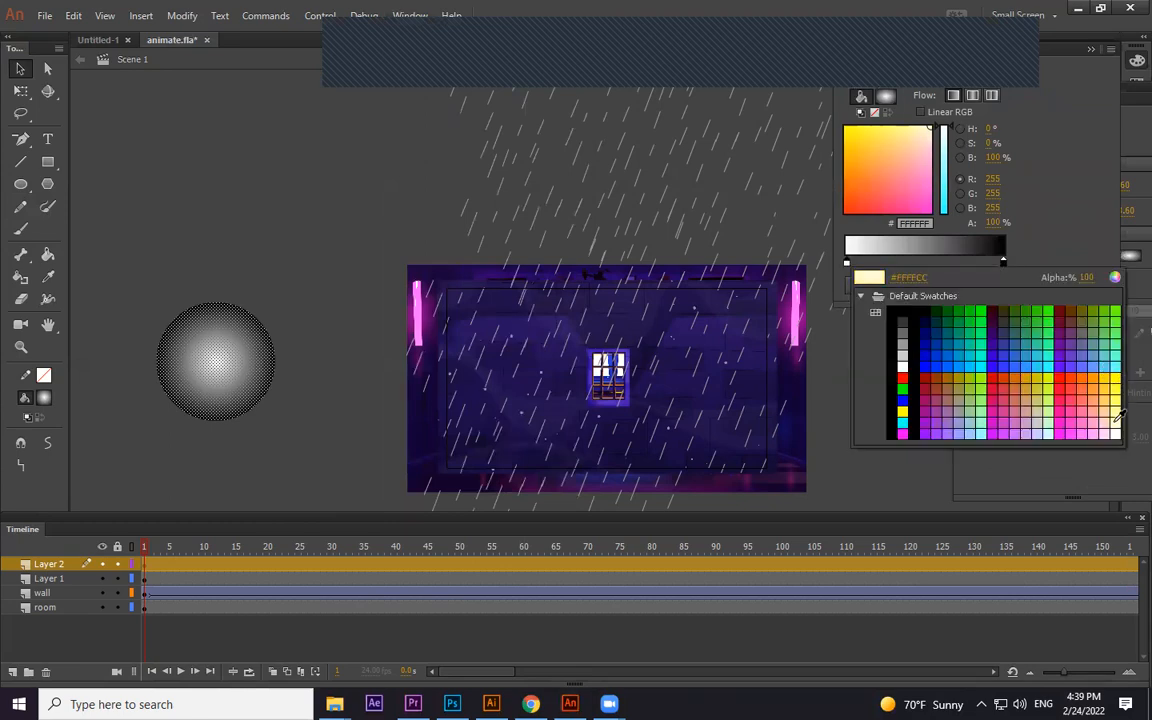
pyautogui.click(1115, 422)
pyautogui.click(1001, 263)
pyautogui.click(1001, 263)
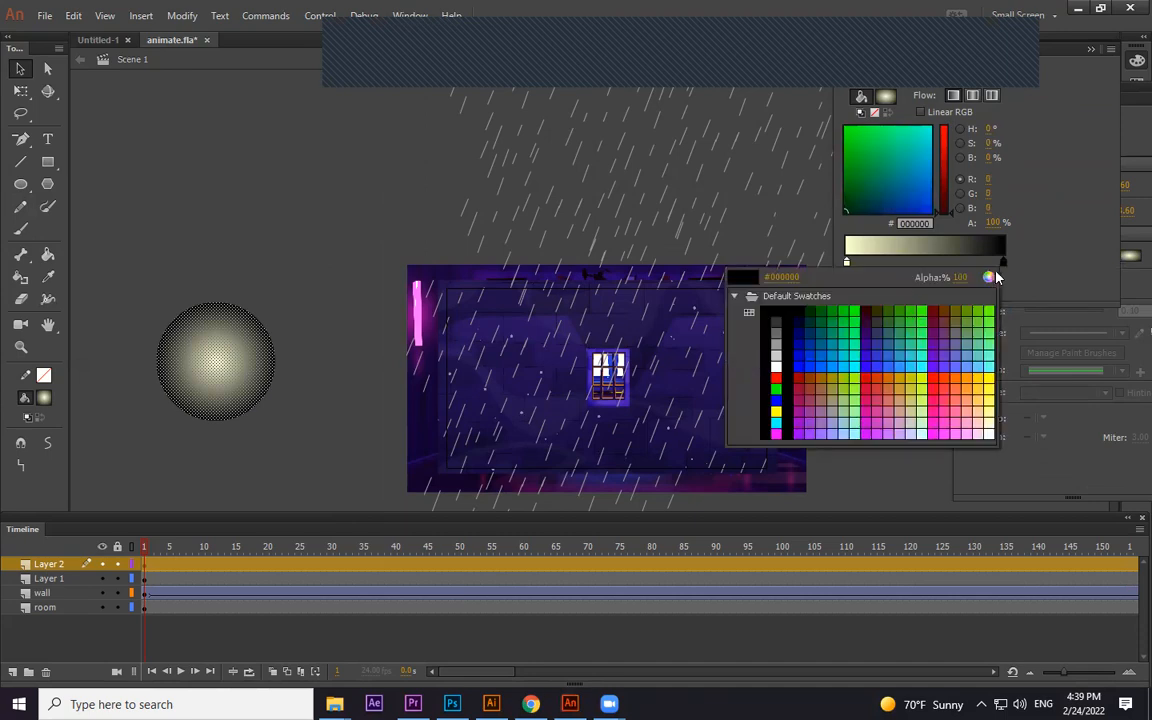
pyautogui.click(989, 395)
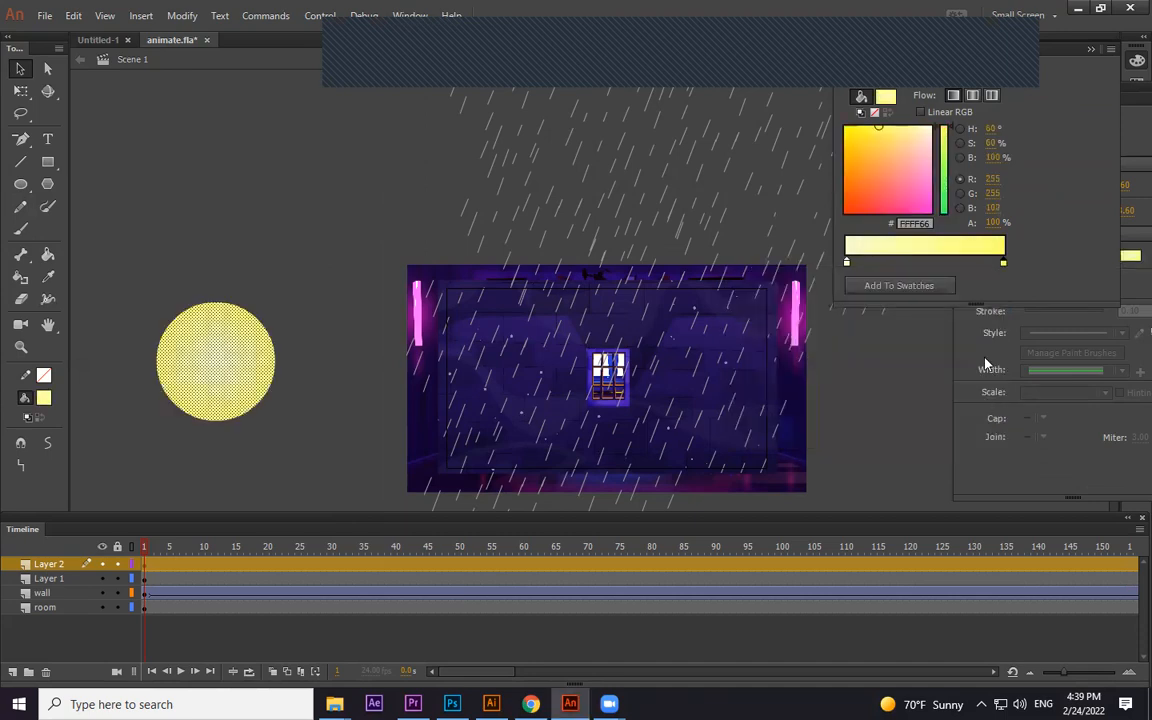
# Lower the alpha of the circle's gradient colors to make its fill partly transparent
pyautogui.click(846, 264)
pyautogui.moveTo(991, 227); pyautogui.dragTo(969, 224)
pyautogui.click(1004, 265)
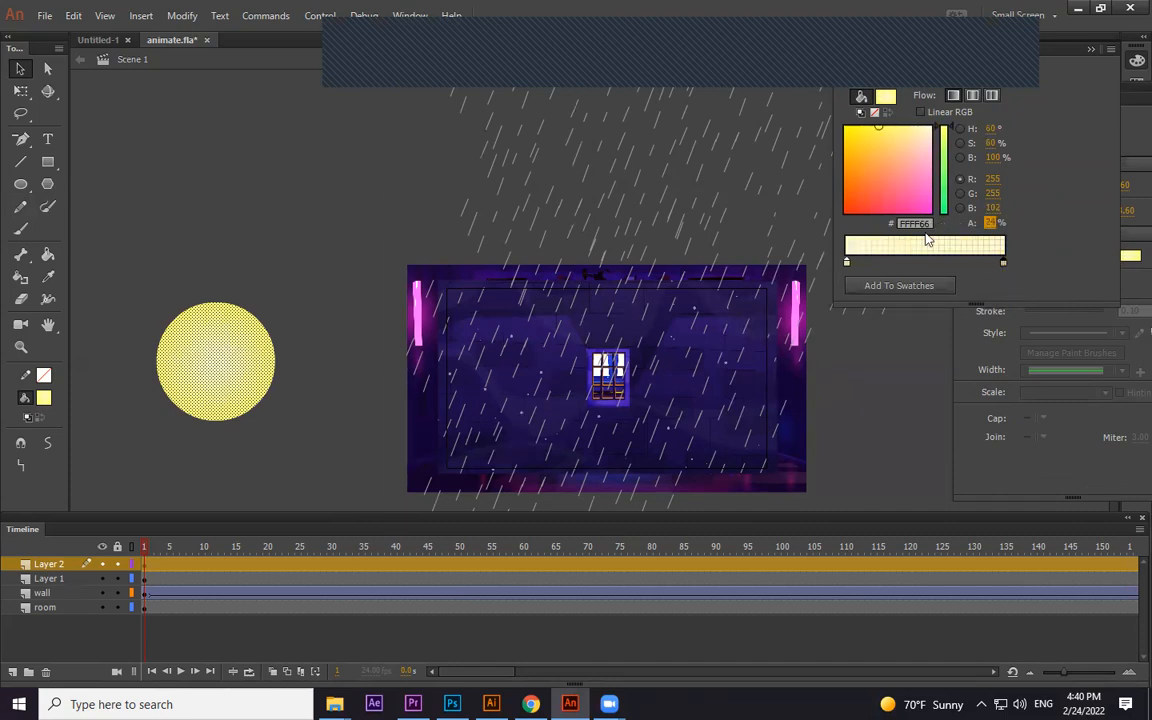
pyautogui.click(848, 264)
pyautogui.click(27, 70)
pyautogui.click(336, 212)
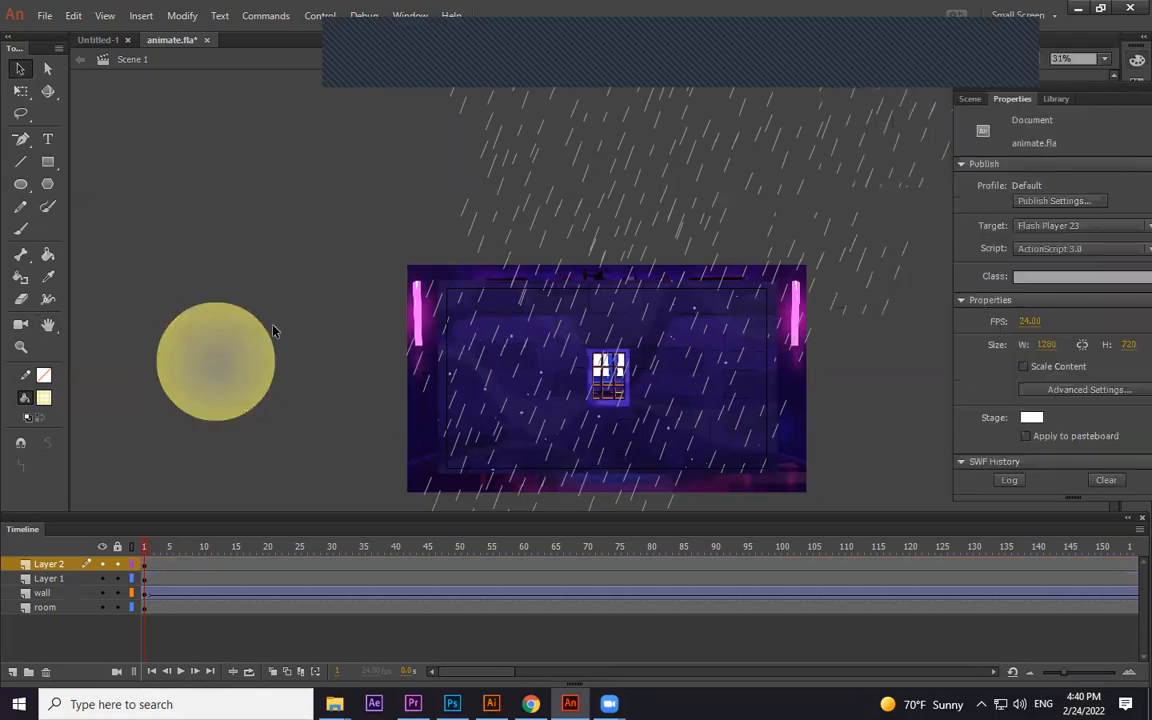
# Swap the circle's gradient stops so the stronger yellow is at the center and the pale yellow at the edge
pyautogui.click(236, 360)
pyautogui.click(410, 15)
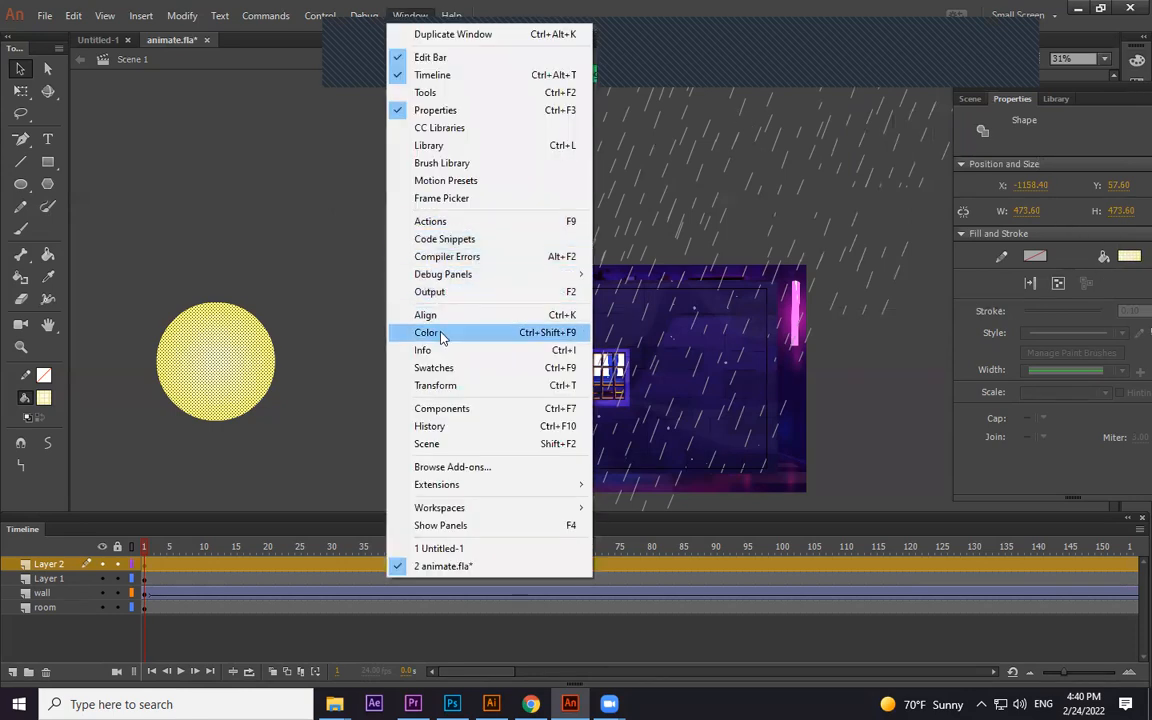
pyautogui.click(430, 332)
pyautogui.moveTo(1005, 263); pyautogui.dragTo(877, 266)
# Fade the gradient's pale outer stop to fully transparent and move the glowing circle onto the lower-left part of the wall
pyautogui.click(1003, 264)
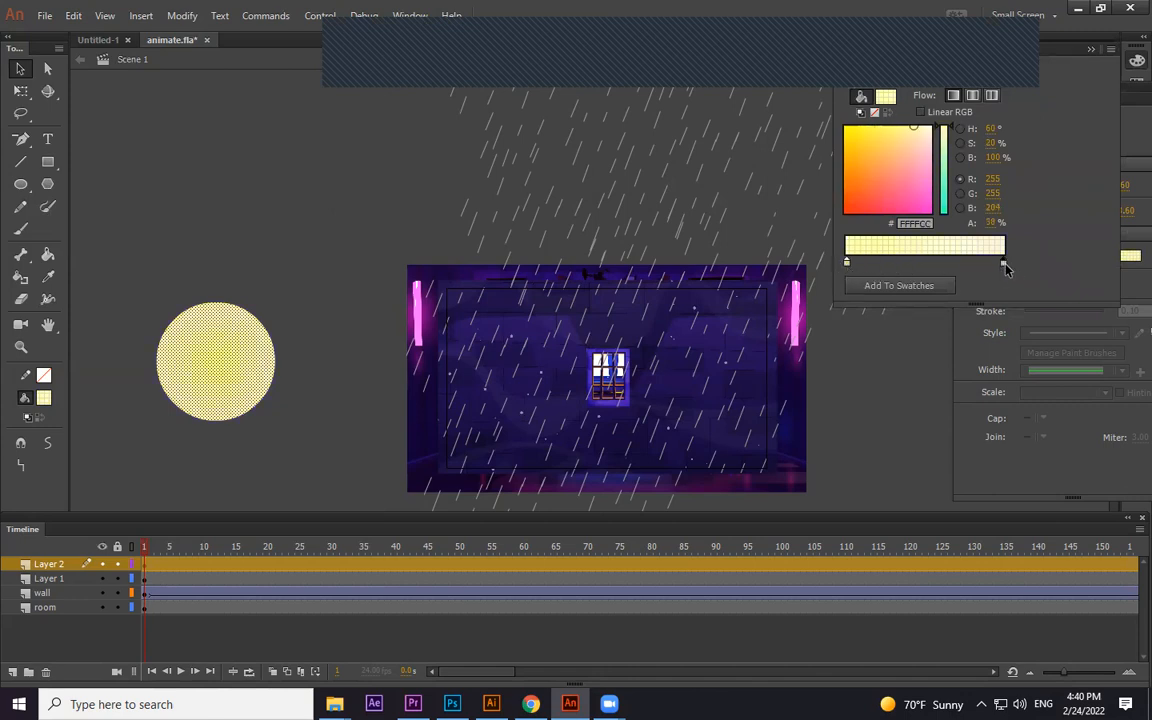
pyautogui.moveTo(992, 224); pyautogui.dragTo(868, 223)
pyautogui.click(309, 463)
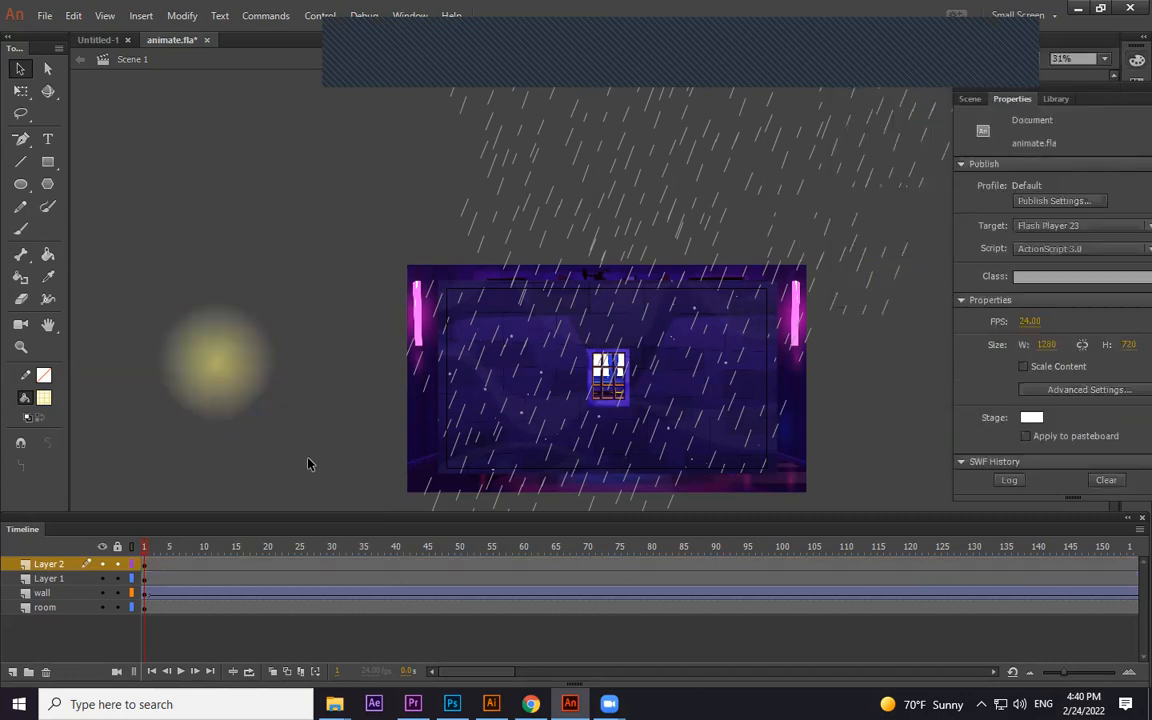
pyautogui.moveTo(242, 357); pyautogui.dragTo(497, 425)
pyautogui.click(300, 379)
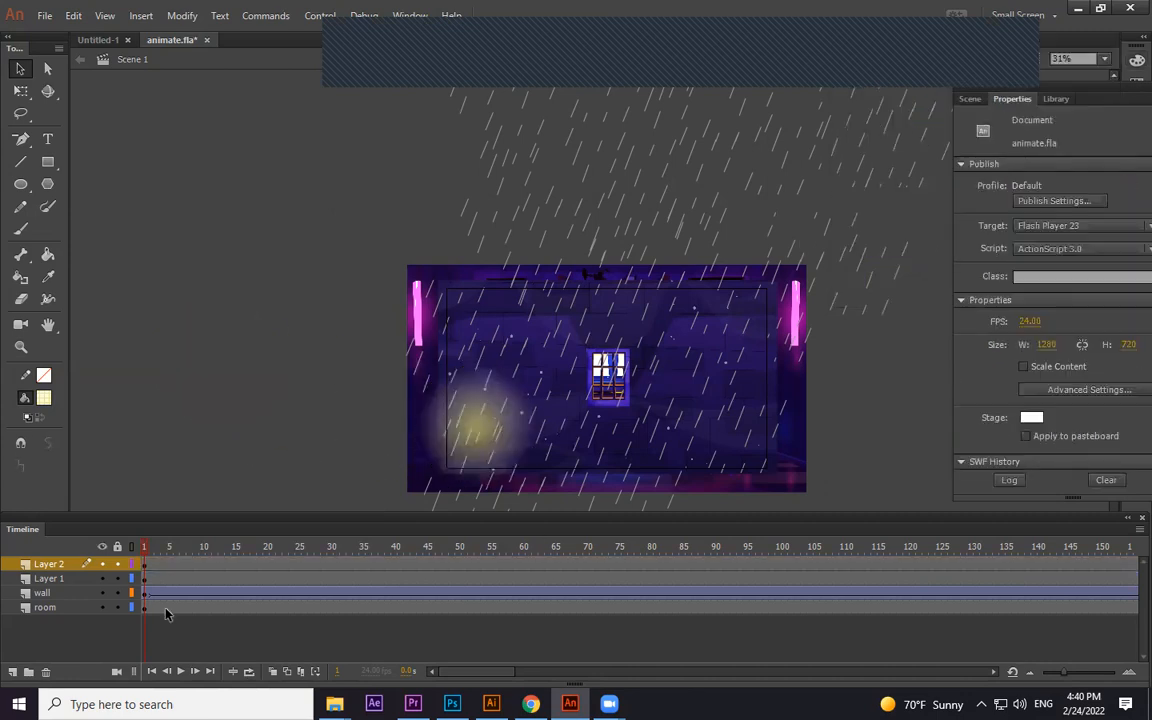
# Insert keyframes at frames 42 and 67 of Layer 2 and create a classic tween between them for the glow
pyautogui.moveTo(215, 557); pyautogui.dragTo(568, 553)
pyautogui.press('F6')
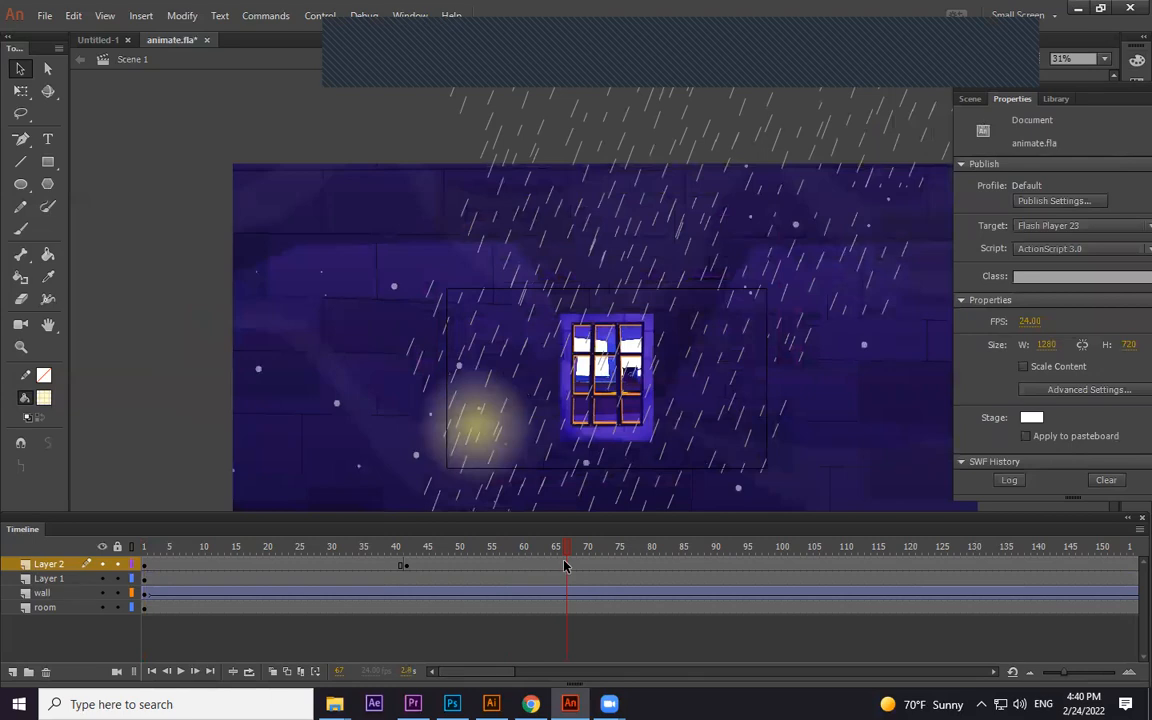
pyautogui.press('F6')
pyautogui.click(541, 568)
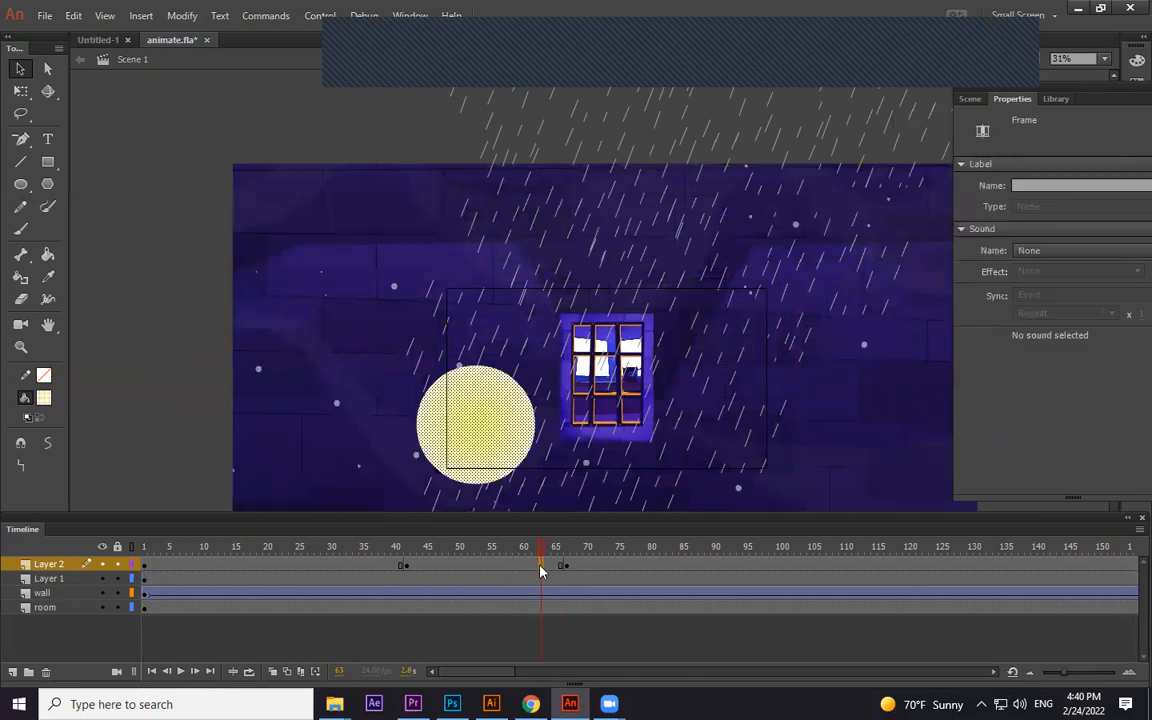
pyautogui.rightClick(541, 570)
pyautogui.click(638, 152)
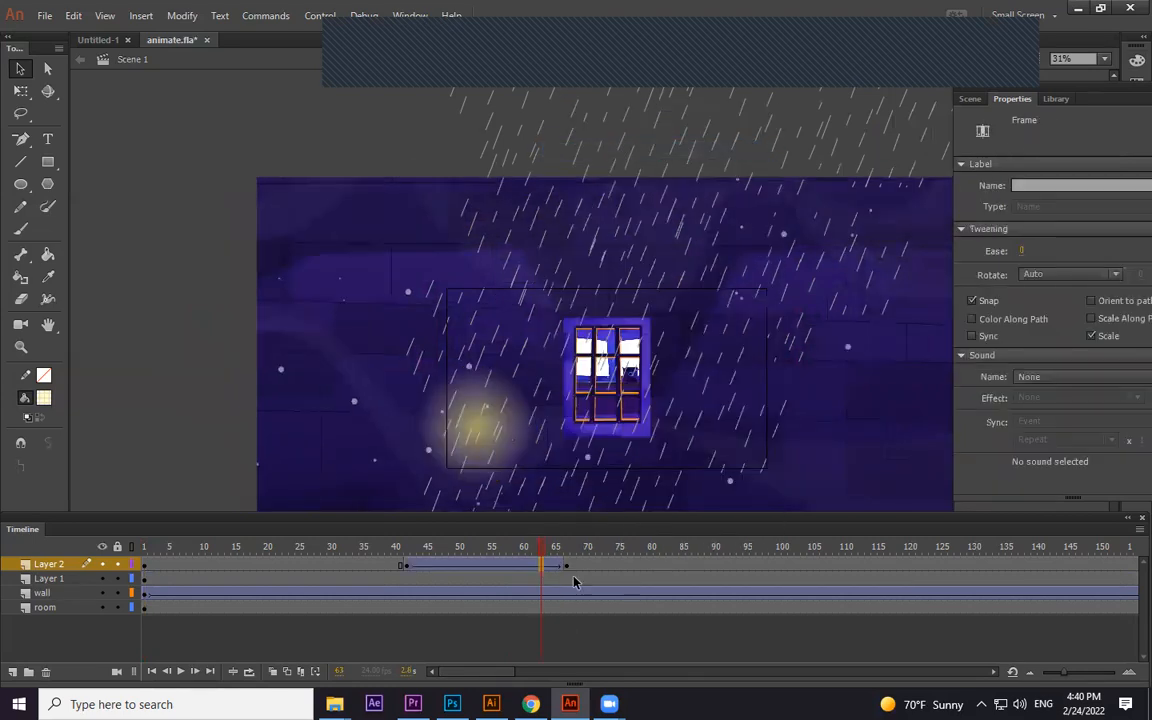
# Move the glow across to the lower-right part of the wall at frame 67 of Layer 2
pyautogui.click(565, 570)
pyautogui.moveTo(452, 404); pyautogui.dragTo(822, 406)
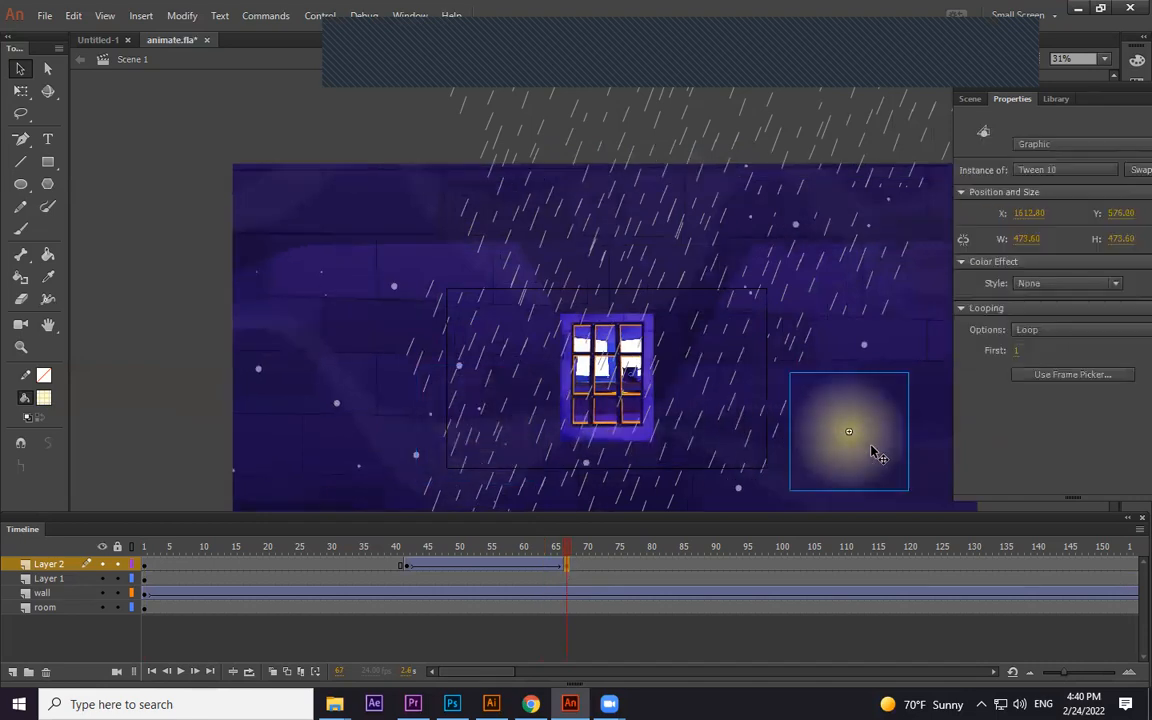
# Convert frames 2 to 41 of Layer 2 to blank keyframes and delete the yellow circle from frame 1
pyautogui.moveTo(392, 568); pyautogui.dragTo(146, 568)
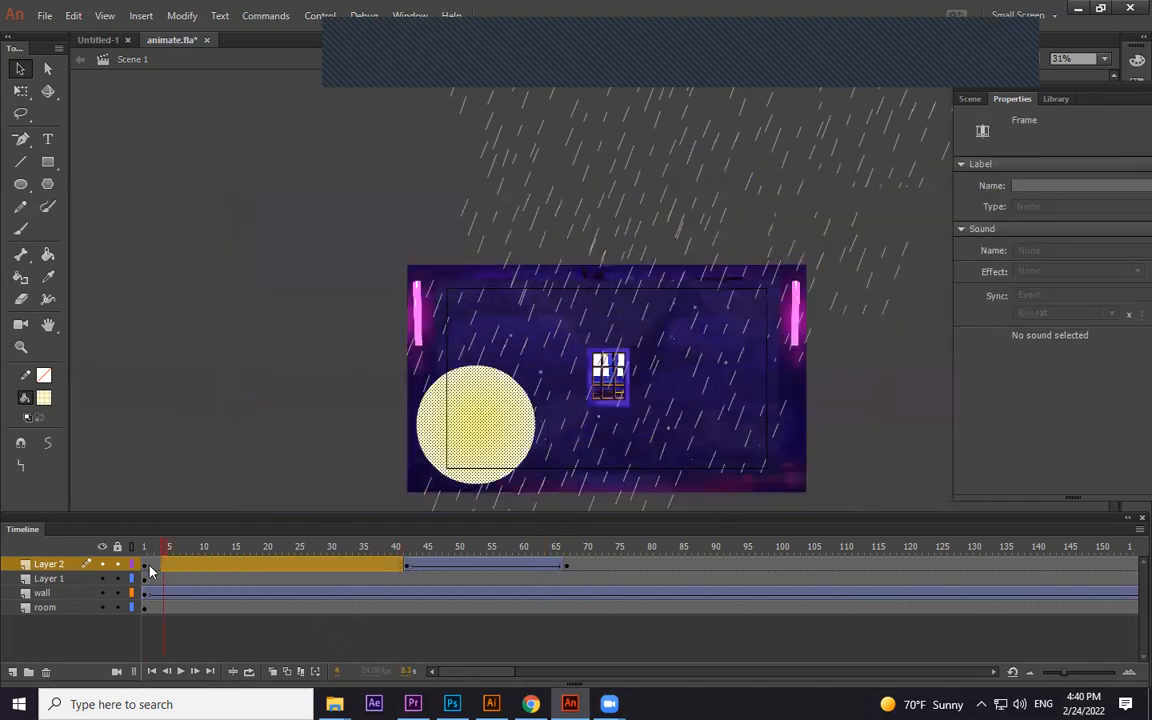
pyautogui.press('F6')
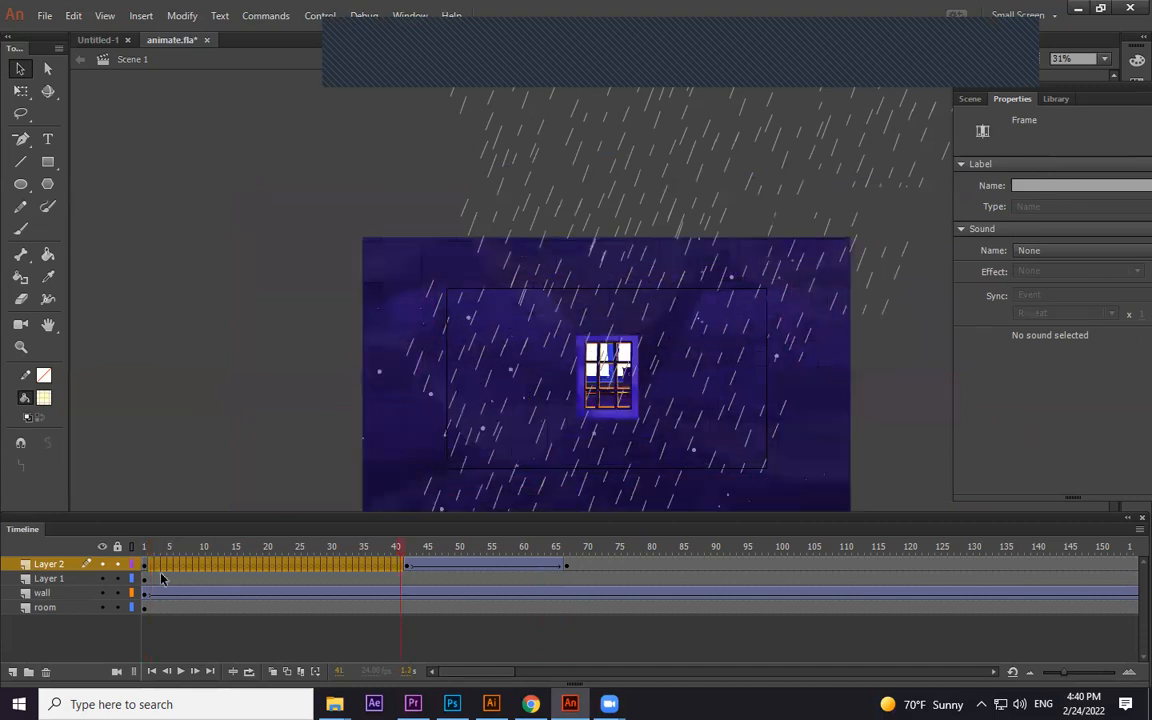
pyautogui.click(143, 567)
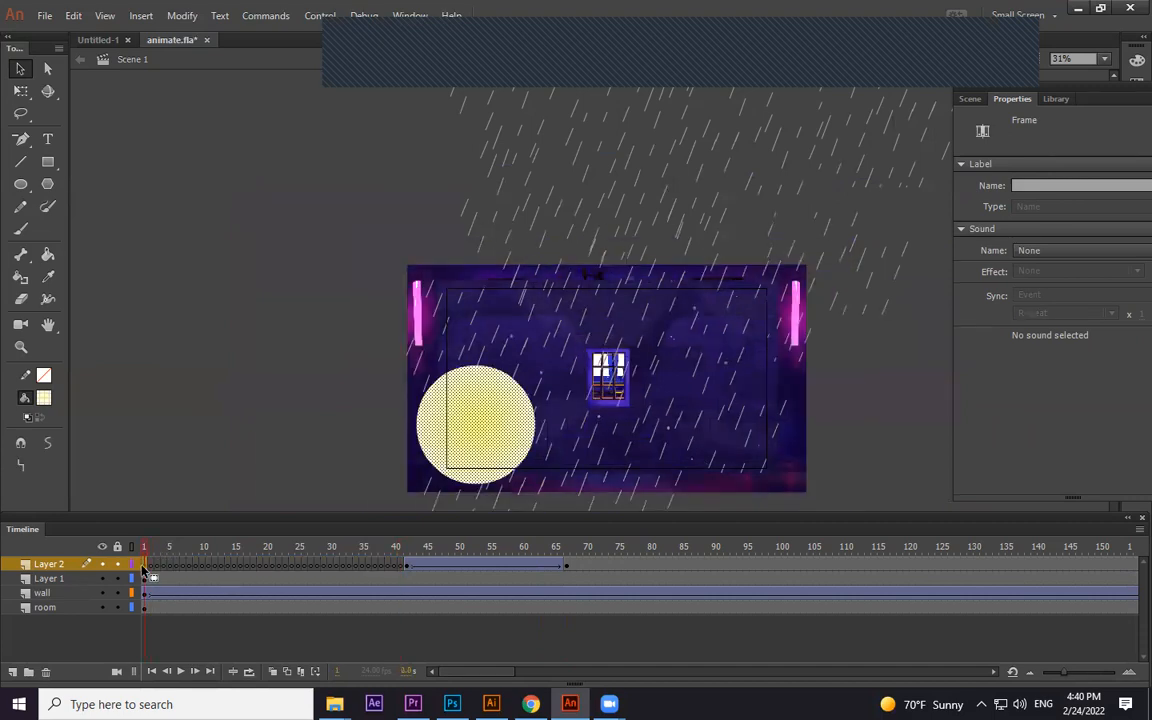
pyautogui.click(472, 428)
pyautogui.press('Delete')
pyautogui.moveTo(267, 553); pyautogui.dragTo(408, 557)
pyautogui.click(408, 564)
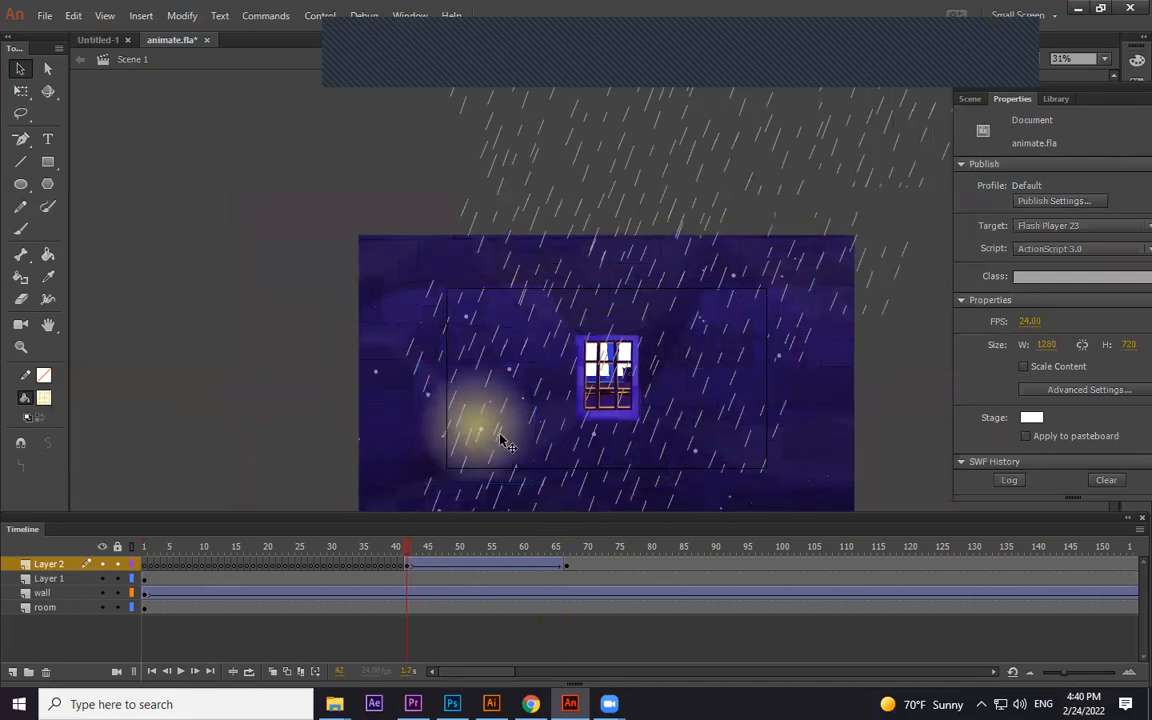
# Insert keyframes at frames 81 and 102 of Layer 2 and create a classic tween between them
pyautogui.click(566, 564)
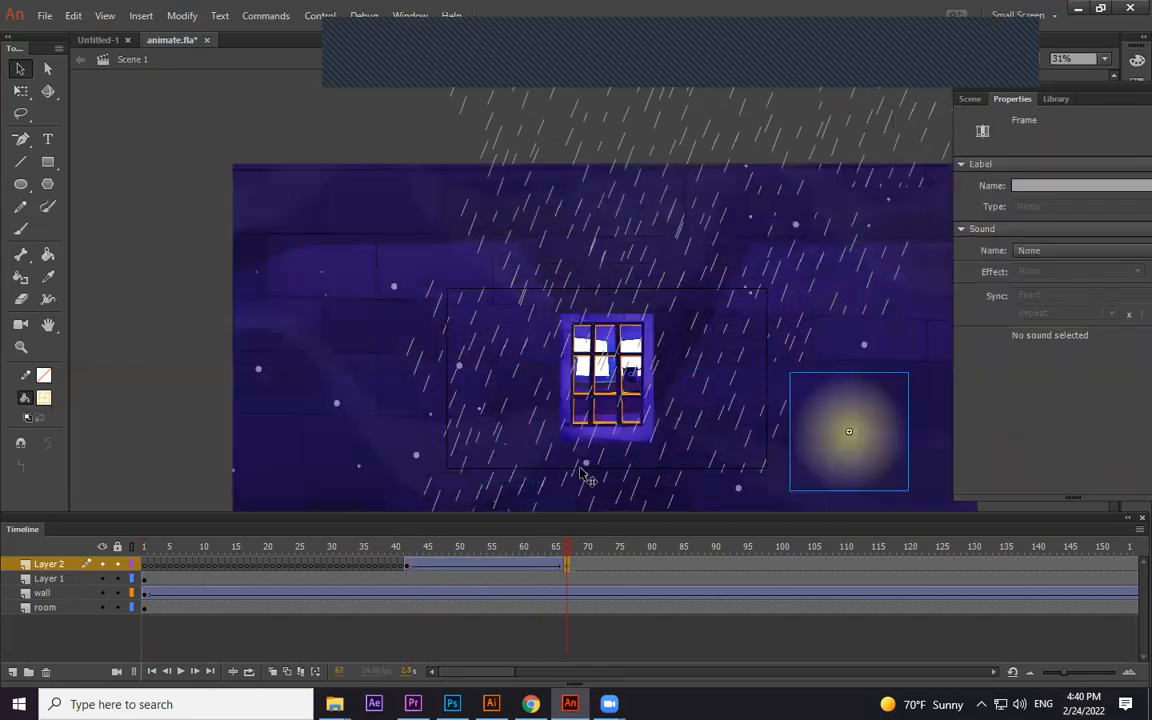
pyautogui.click(833, 463)
pyautogui.moveTo(550, 548); pyautogui.dragTo(621, 540)
pyautogui.click(653, 565)
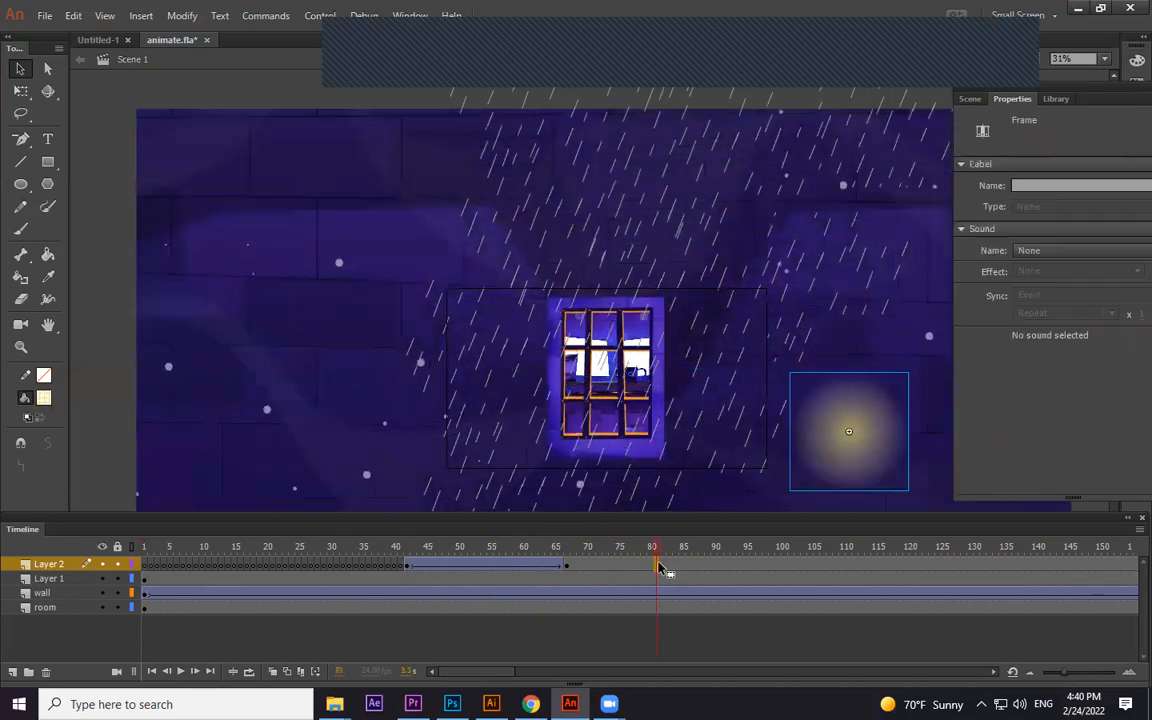
pyautogui.rightClick(757, 566)
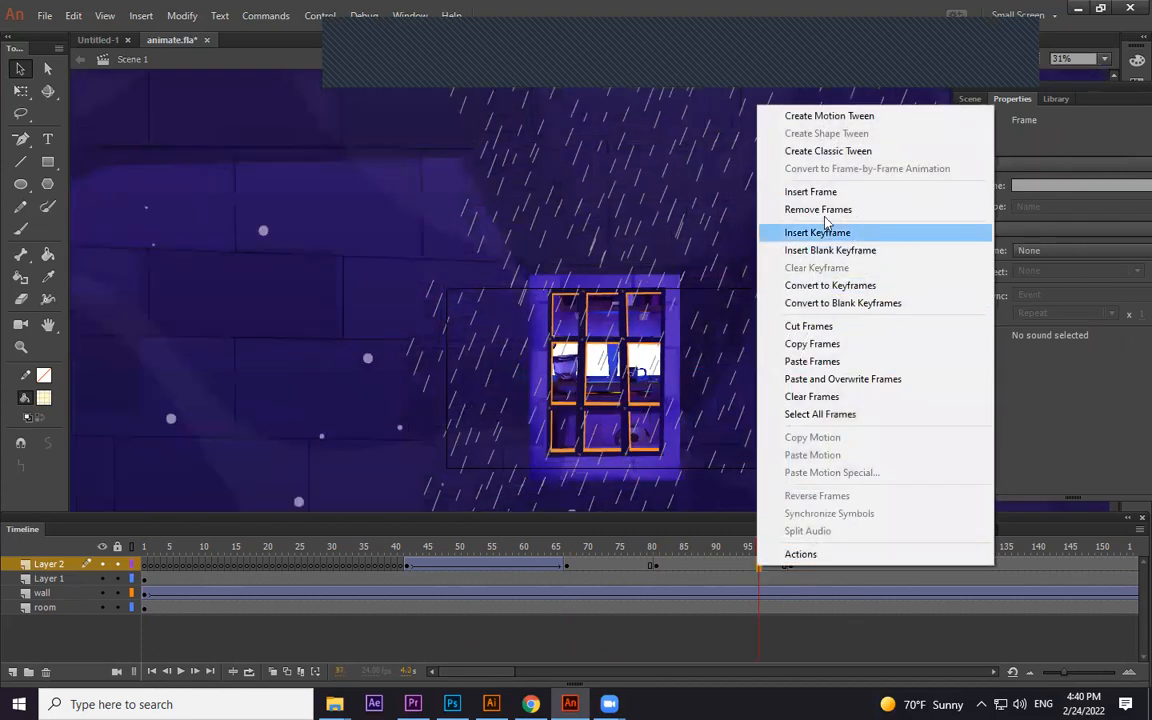
pyautogui.click(834, 151)
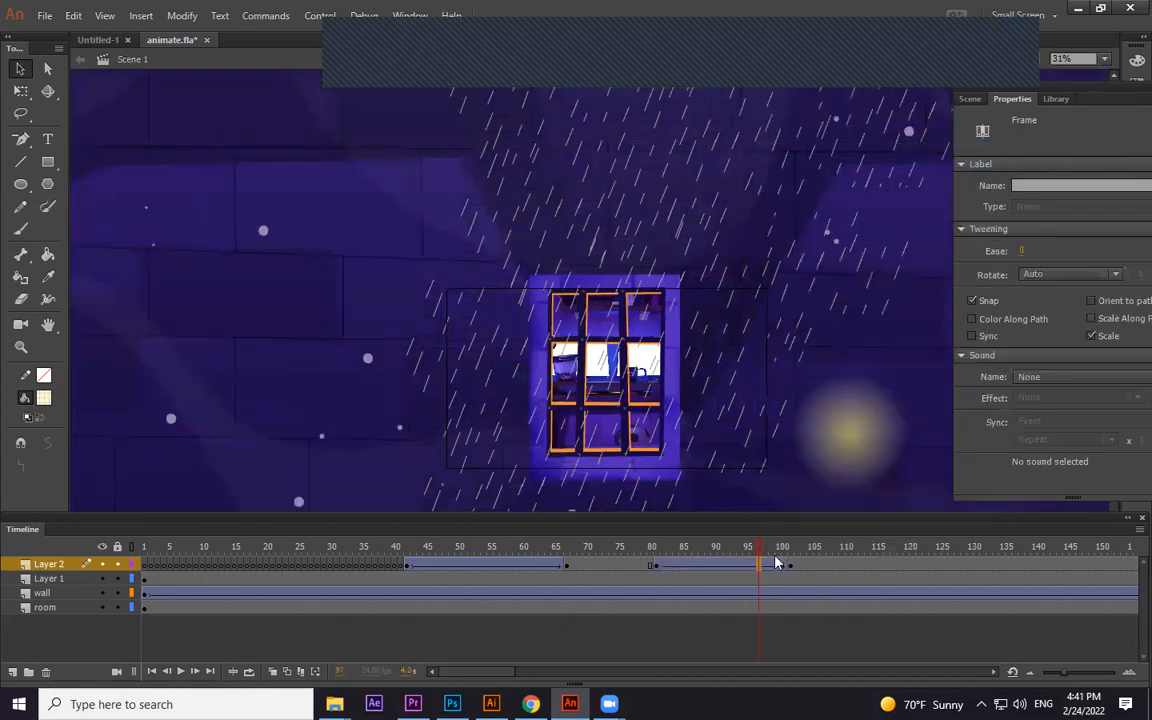
# Move the glow to the wall left of the window at frame 81 and to the wall's upper-right area at frame 102
pyautogui.click(656, 566)
pyautogui.moveTo(840, 472); pyautogui.dragTo(452, 378)
pyautogui.click(789, 566)
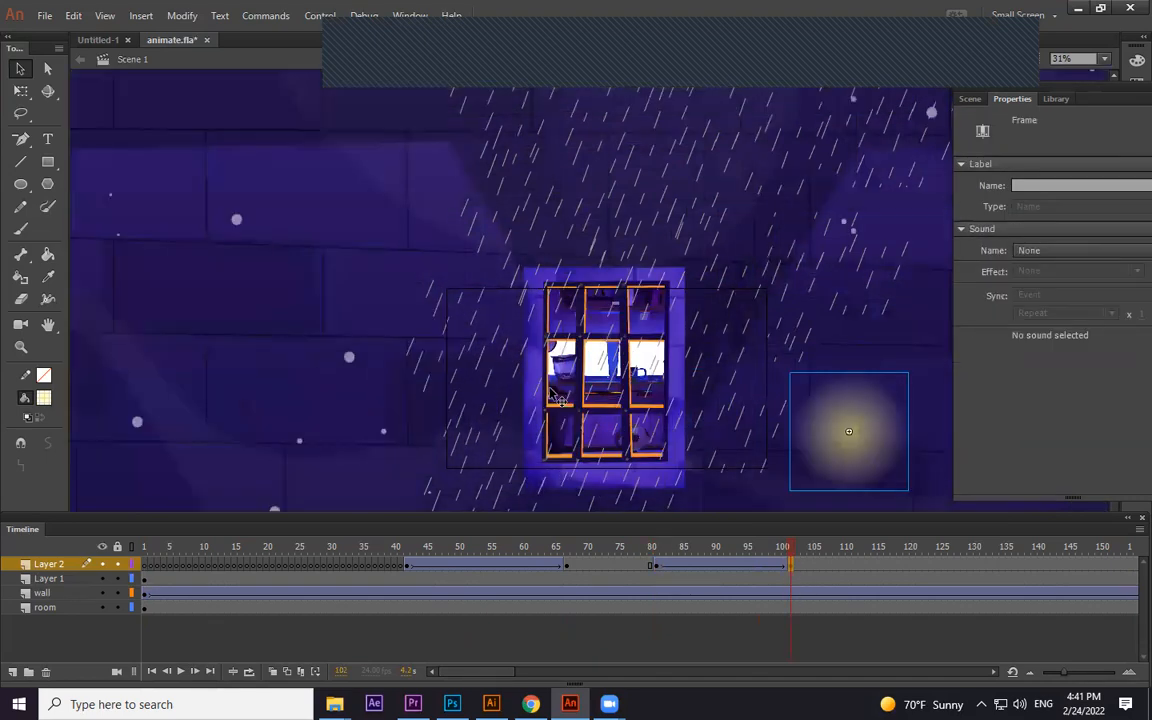
pyautogui.moveTo(856, 458); pyautogui.dragTo(808, 318)
# Preview the movie from the start to check the moving glow, and close the preview
pyautogui.moveTo(786, 546); pyautogui.dragTo(2, 540)
pyautogui.hotkey('ctrl', 'Return')
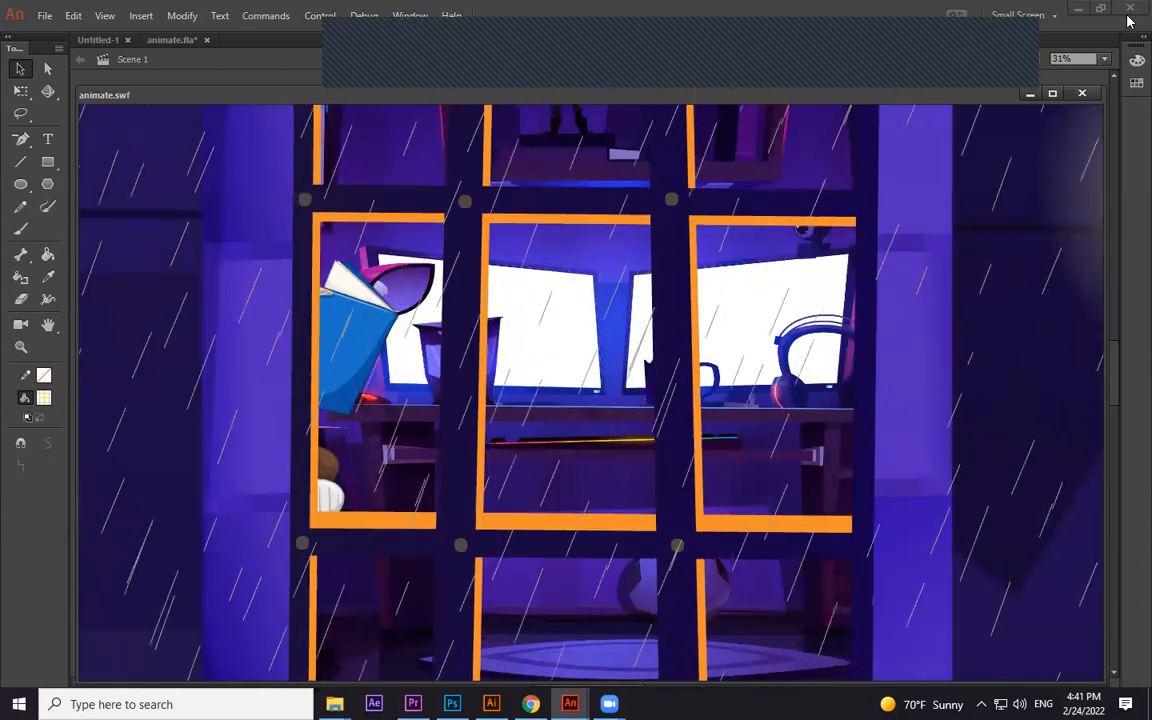
pyautogui.hotkey('ctrl', 'w')
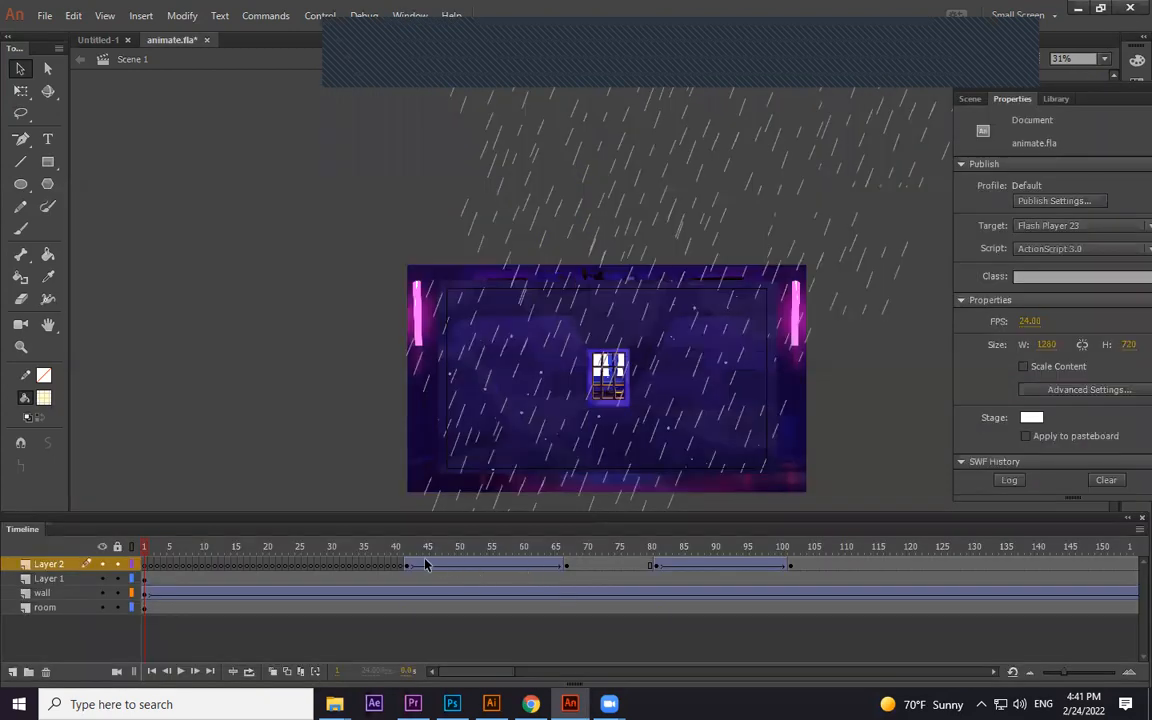
# Apply an Alpha color effect of 43% to the glow at frames 42 and 67 of Layer 2
pyautogui.click(407, 565)
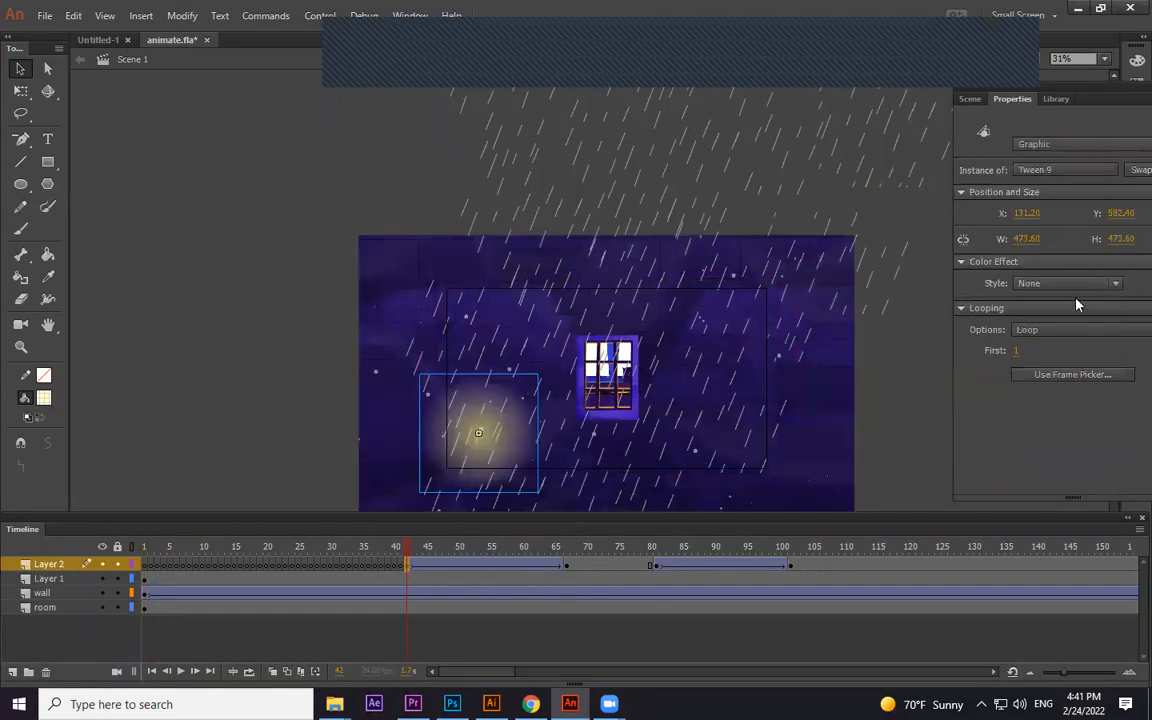
pyautogui.click(1075, 284)
pyautogui.click(1040, 367)
pyautogui.moveTo(1040, 316)
pyautogui.mouseDown()
pyautogui.moveTo(1066, 316)
pyautogui.moveTo(1041, 331)
pyautogui.mouseUp()
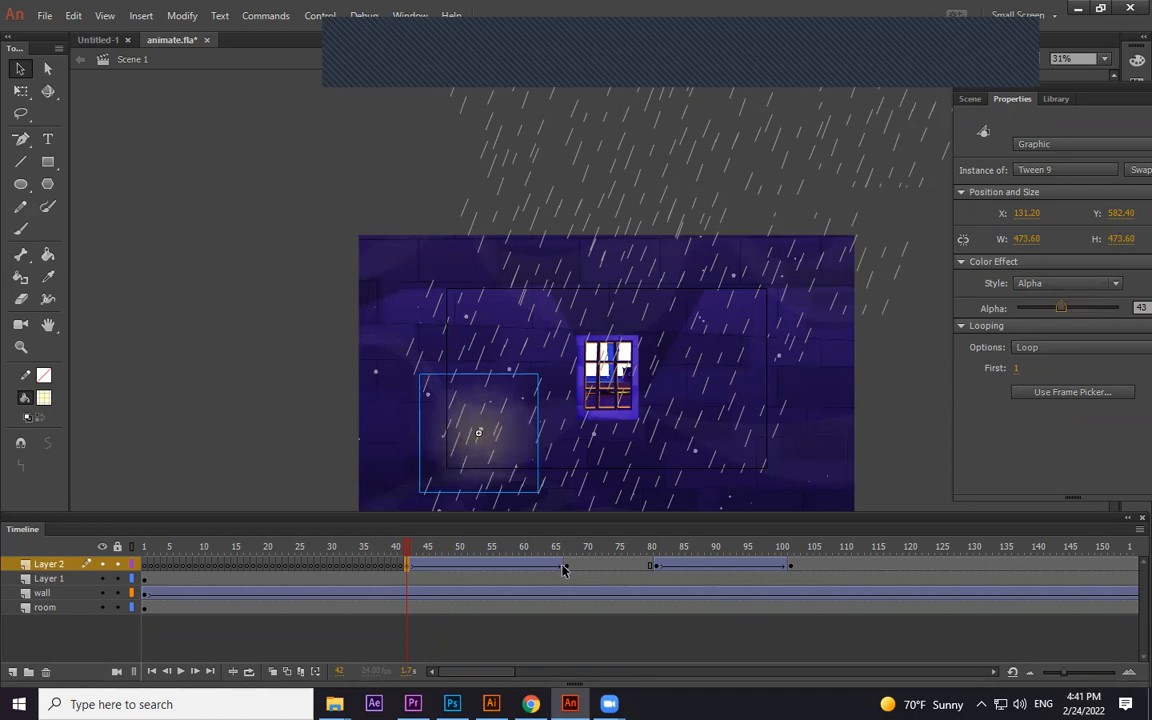
pyautogui.click(566, 566)
pyautogui.click(844, 441)
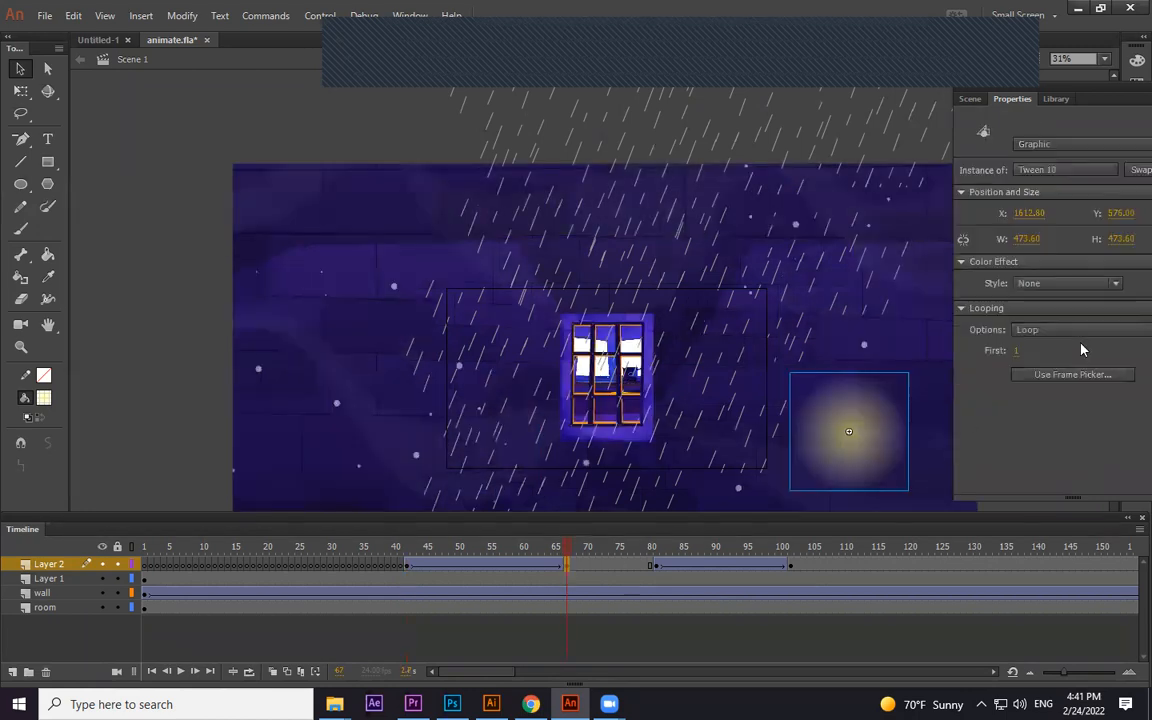
pyautogui.click(1080, 287)
pyautogui.click(1038, 368)
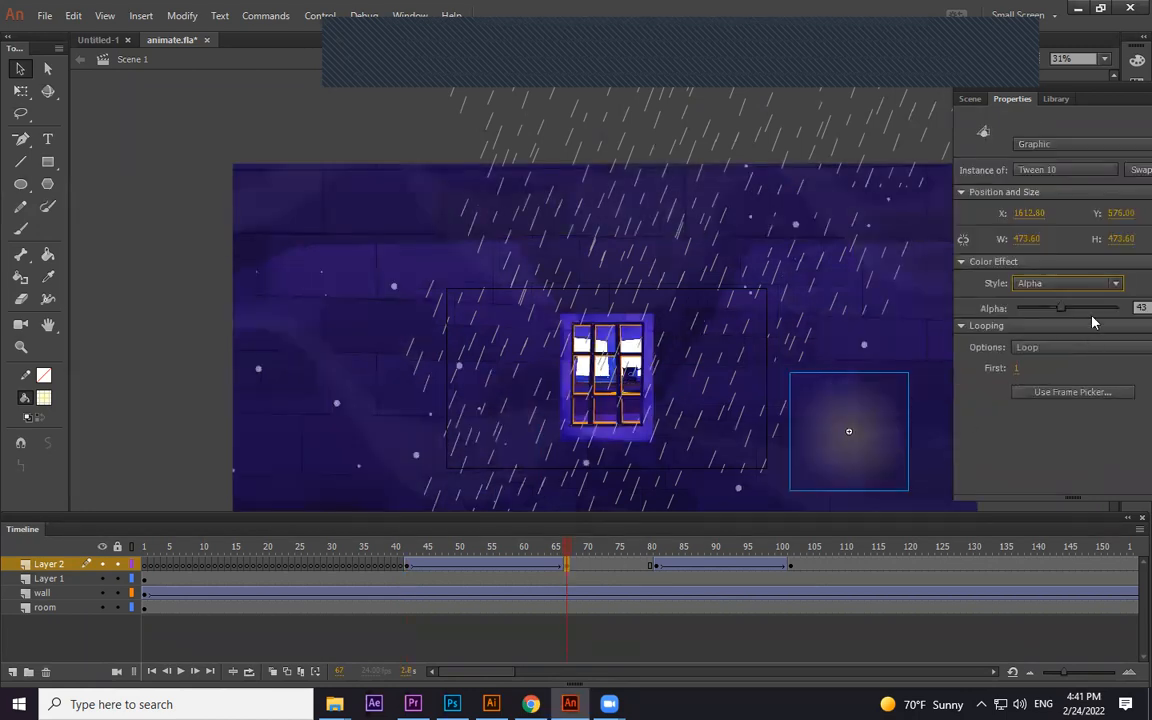
# Apply the same 43% Alpha color effect to the glow at frames 81 and 102 of Layer 2
pyautogui.click(655, 568)
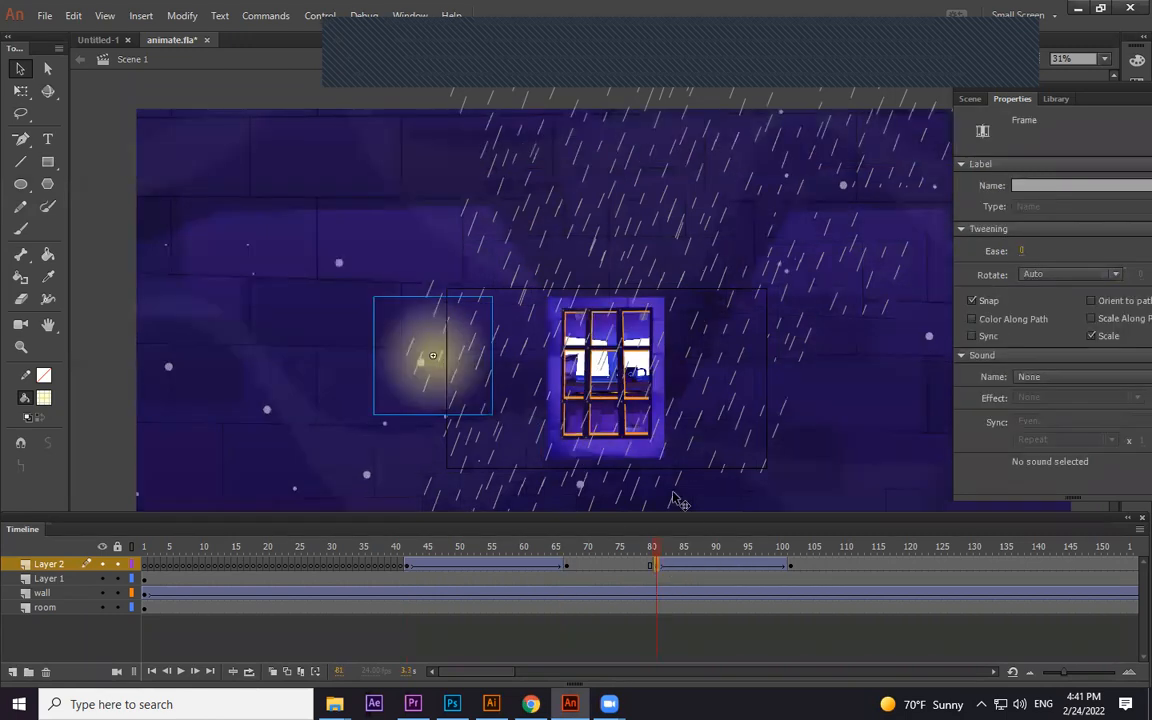
pyautogui.click(440, 360)
pyautogui.click(1080, 283)
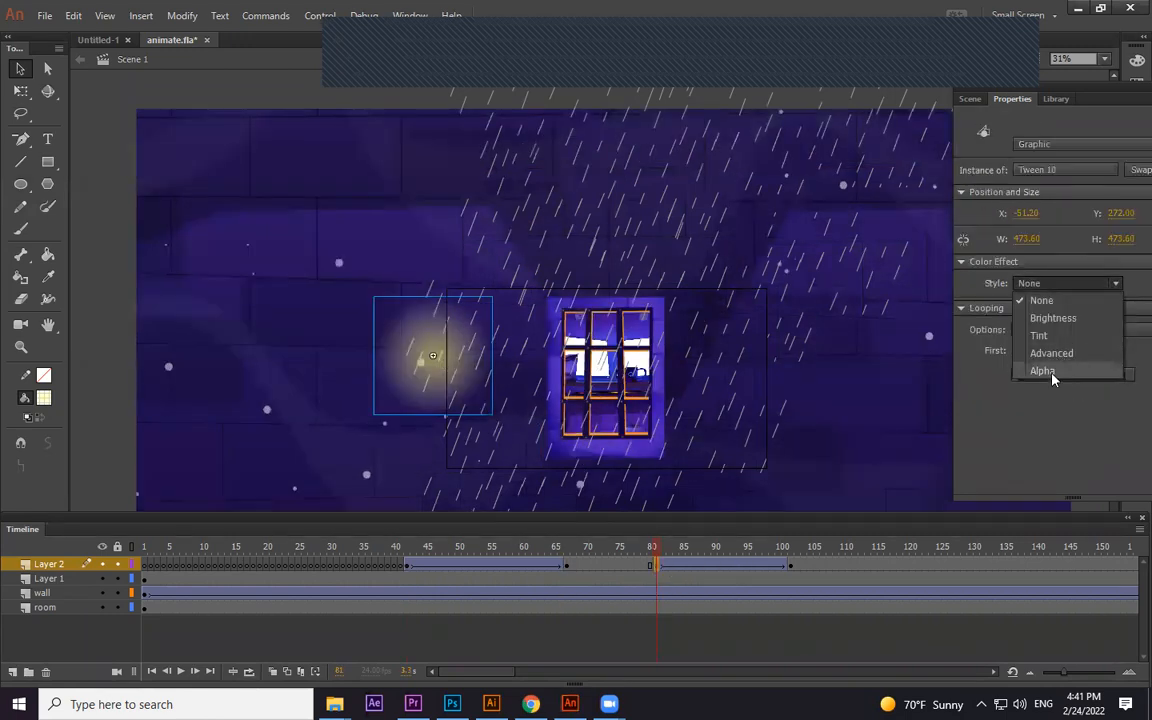
pyautogui.click(1035, 368)
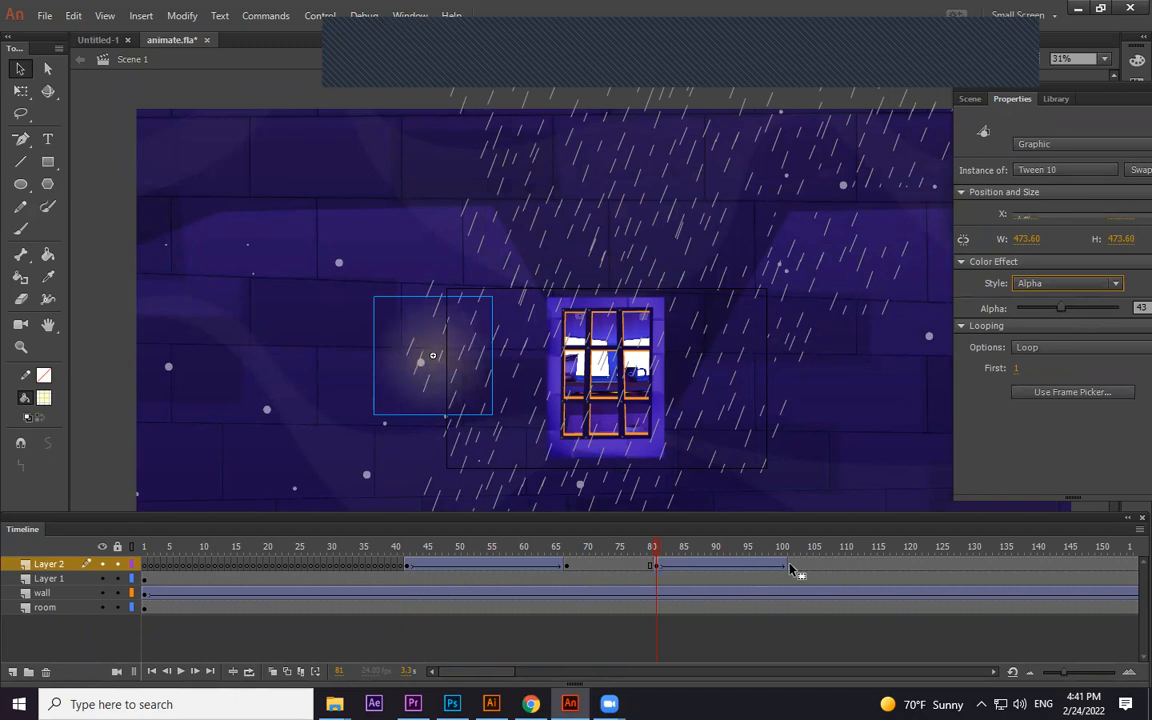
pyautogui.click(790, 568)
pyautogui.click(838, 336)
pyautogui.click(1117, 283)
pyautogui.click(1117, 369)
# Preview the movie, then play through the timeline to check the dimmed glow and the room scene
pyautogui.moveTo(791, 549); pyautogui.dragTo(467, 545)
pyautogui.hotkey('ctrl', 'Return')
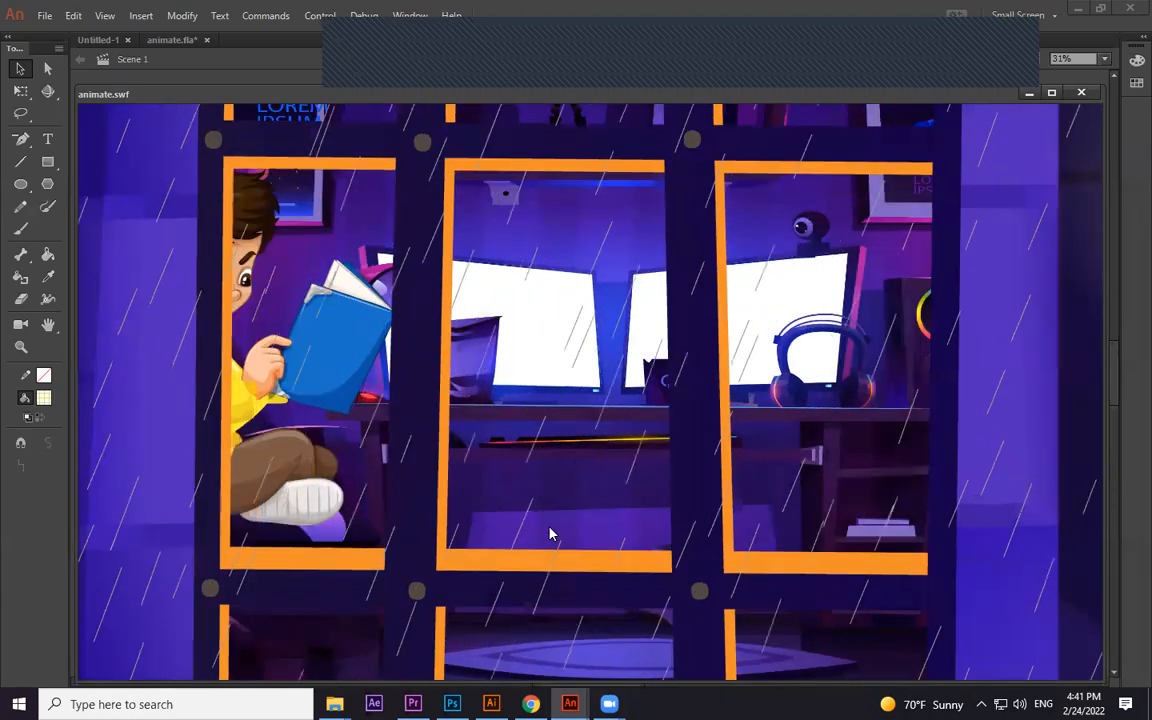
pyautogui.click(1081, 92)
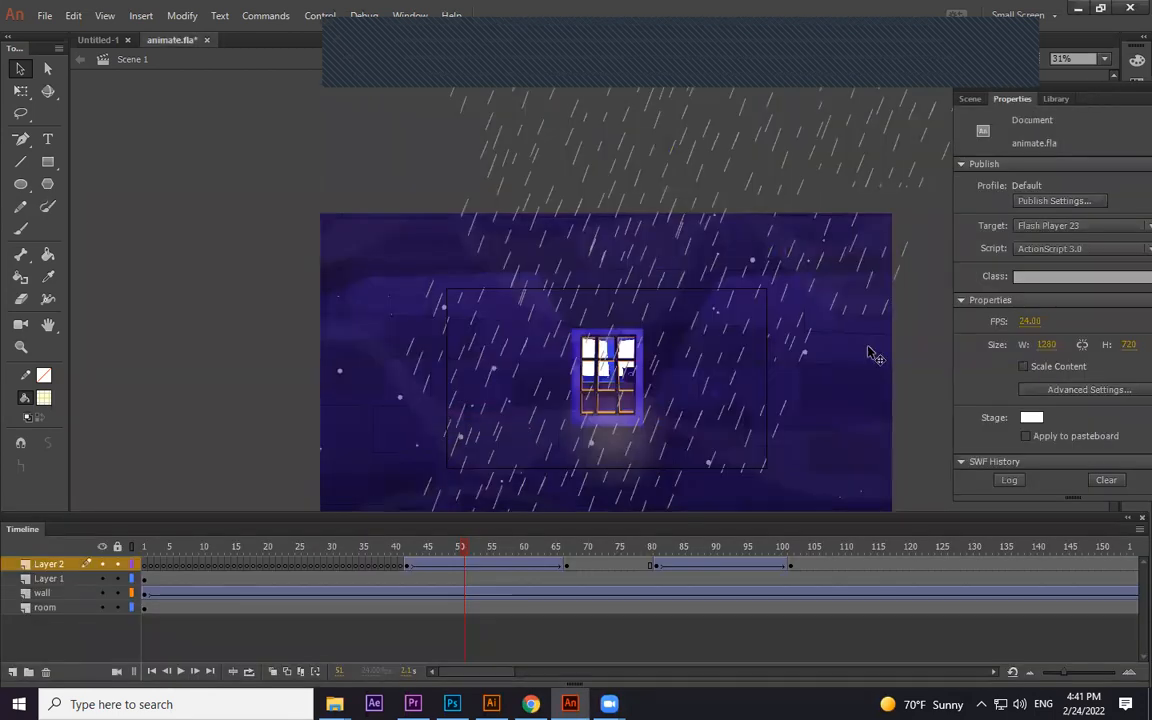
pyautogui.moveTo(455, 551); pyautogui.dragTo(587, 551)
pyautogui.moveTo(662, 540); pyautogui.dragTo(948, 540)
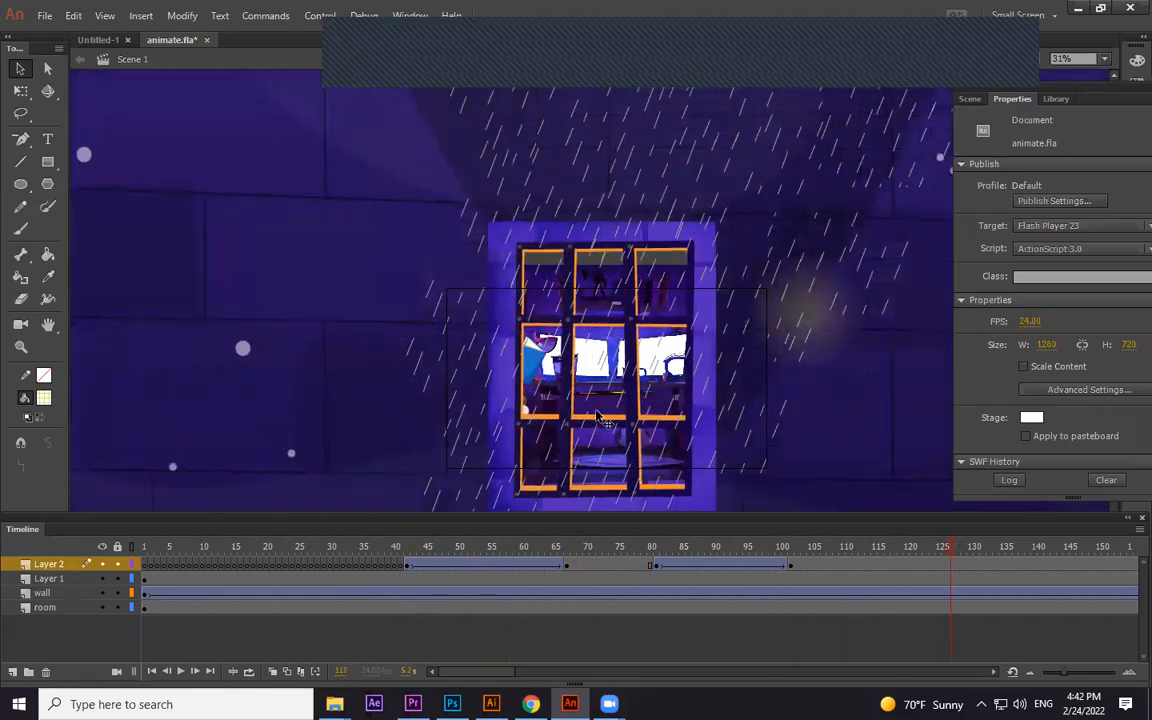
pyautogui.press('Return')
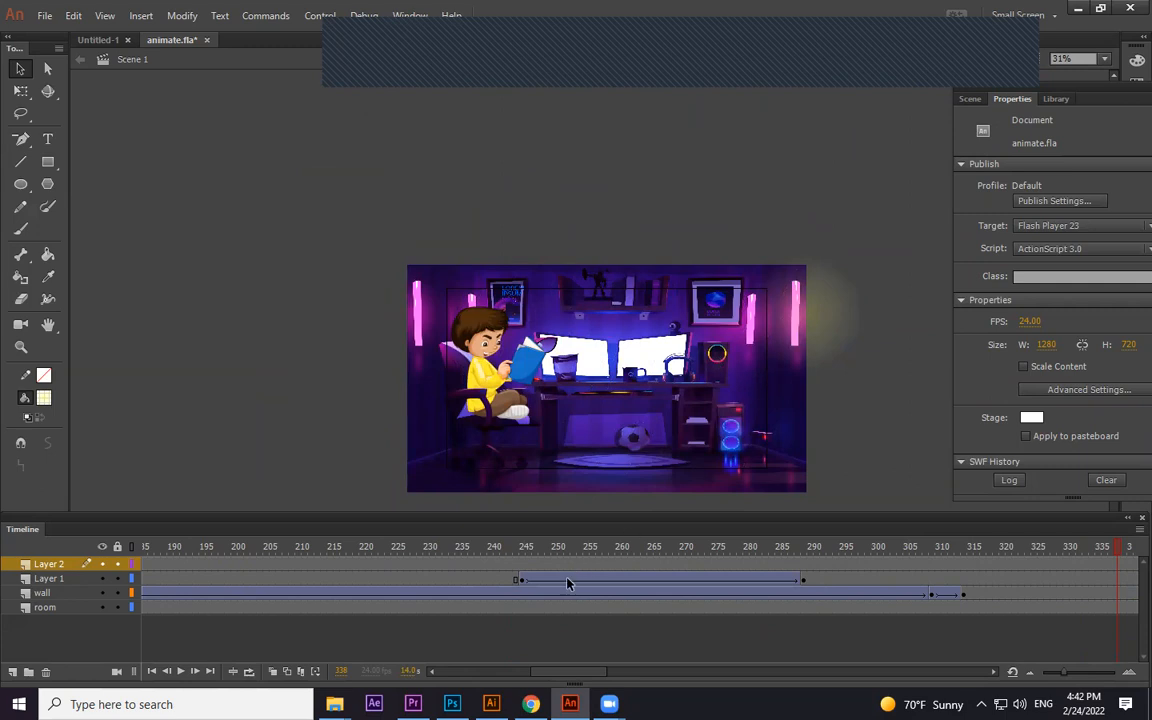
# Switch to Photoshop and open the room background image bg-01.jpg
pyautogui.click(452, 704)
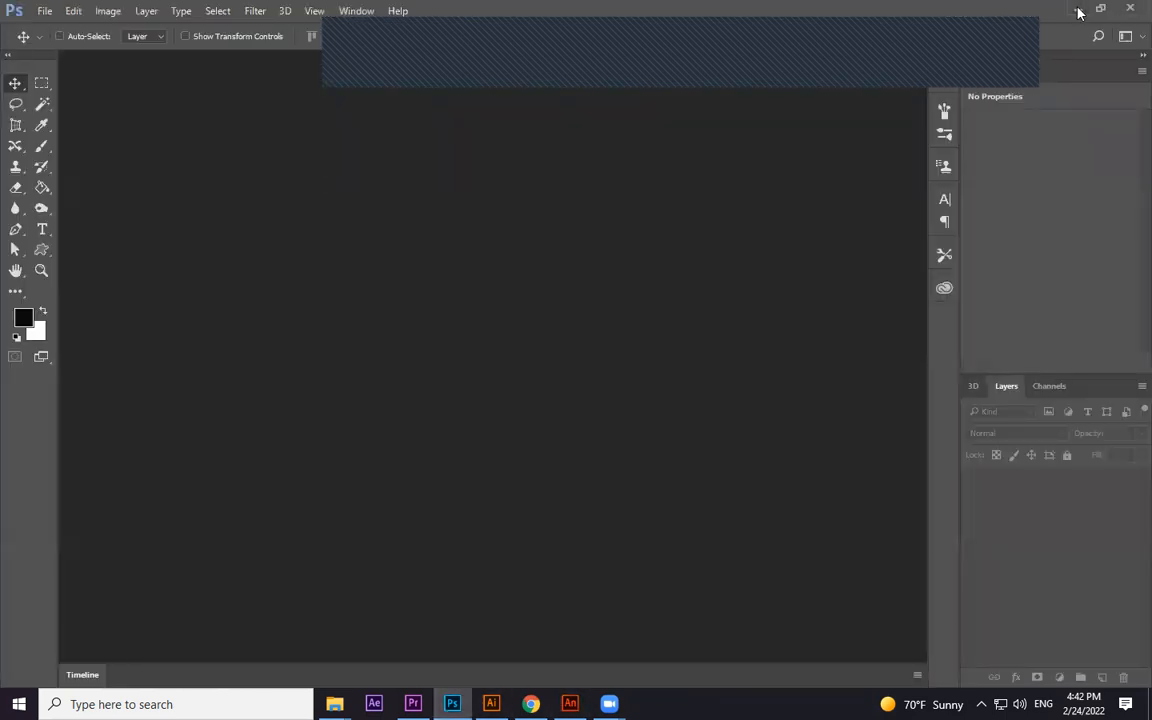
pyautogui.click(1079, 10)
pyautogui.click(1079, 10)
pyautogui.moveTo(352, 165); pyautogui.dragTo(569, 346)
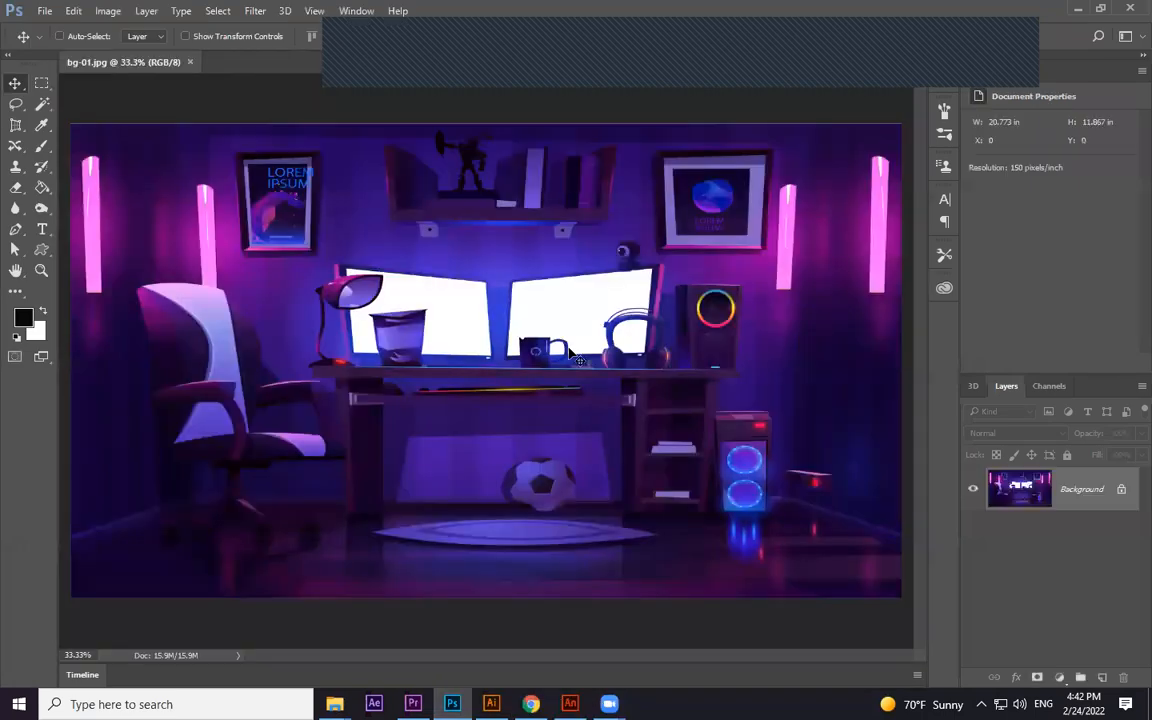
# Trace the glowing blue front panel of the computer tower with the Pen tool and turn the path into a selection
pyautogui.press('p')
pyautogui.hotkey('ctrl', '+')
pyautogui.moveTo(784, 375); pyautogui.dragTo(367, 312)
pyautogui.hotkey('ctrl', '+')
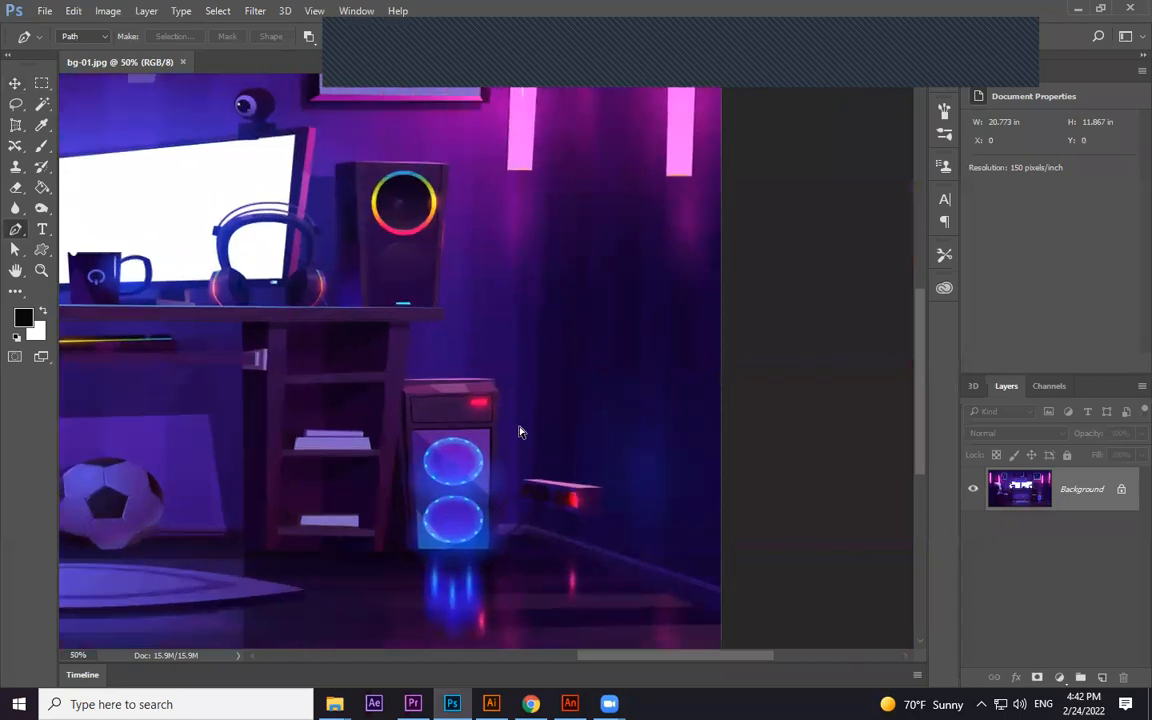
pyautogui.click(528, 398)
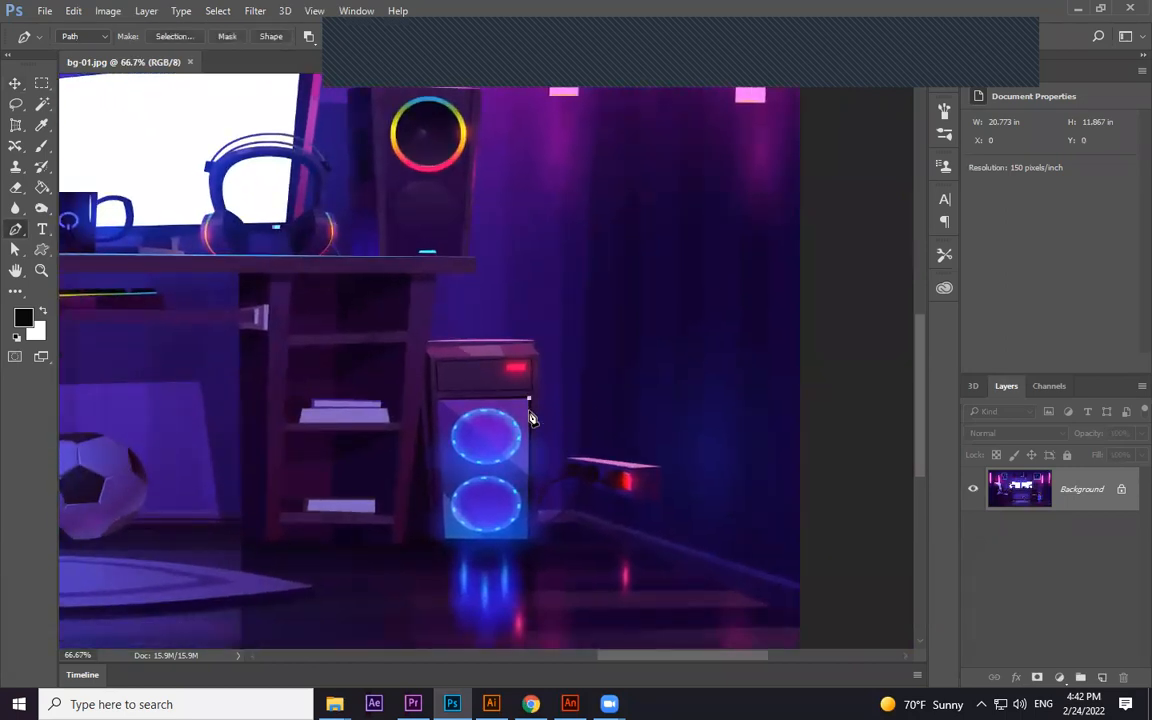
pyautogui.click(528, 540)
pyautogui.click(446, 540)
pyautogui.click(440, 401)
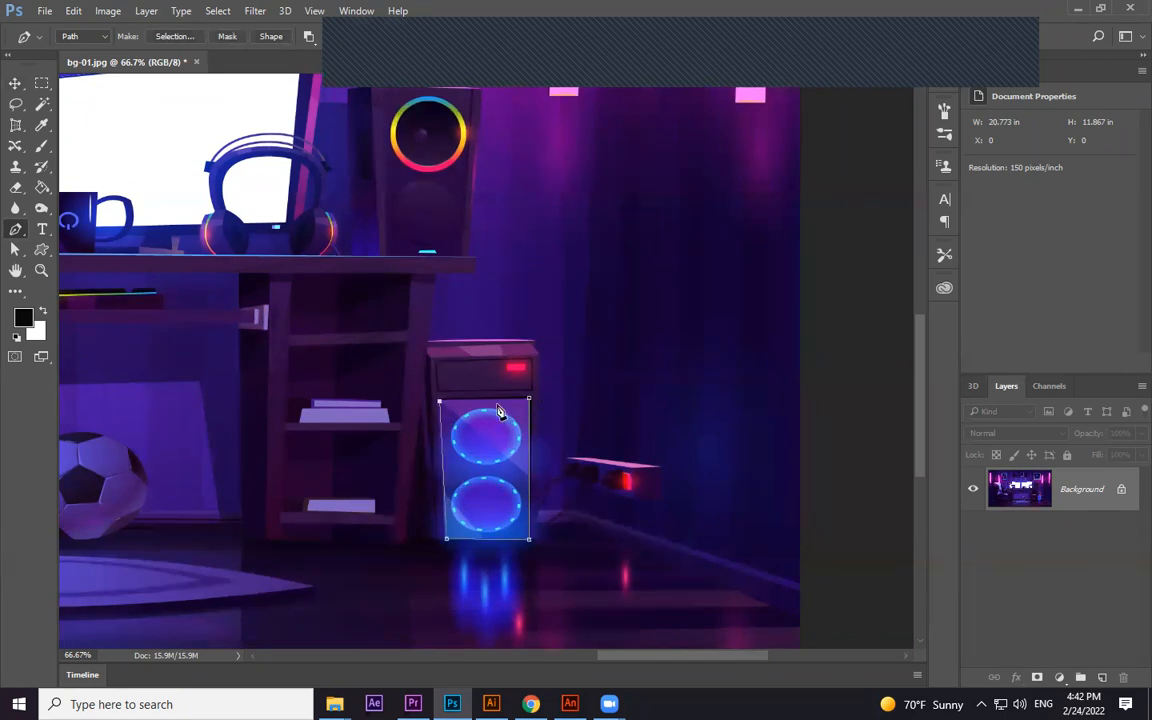
pyautogui.moveTo(533, 446); pyautogui.dragTo(599, 491)
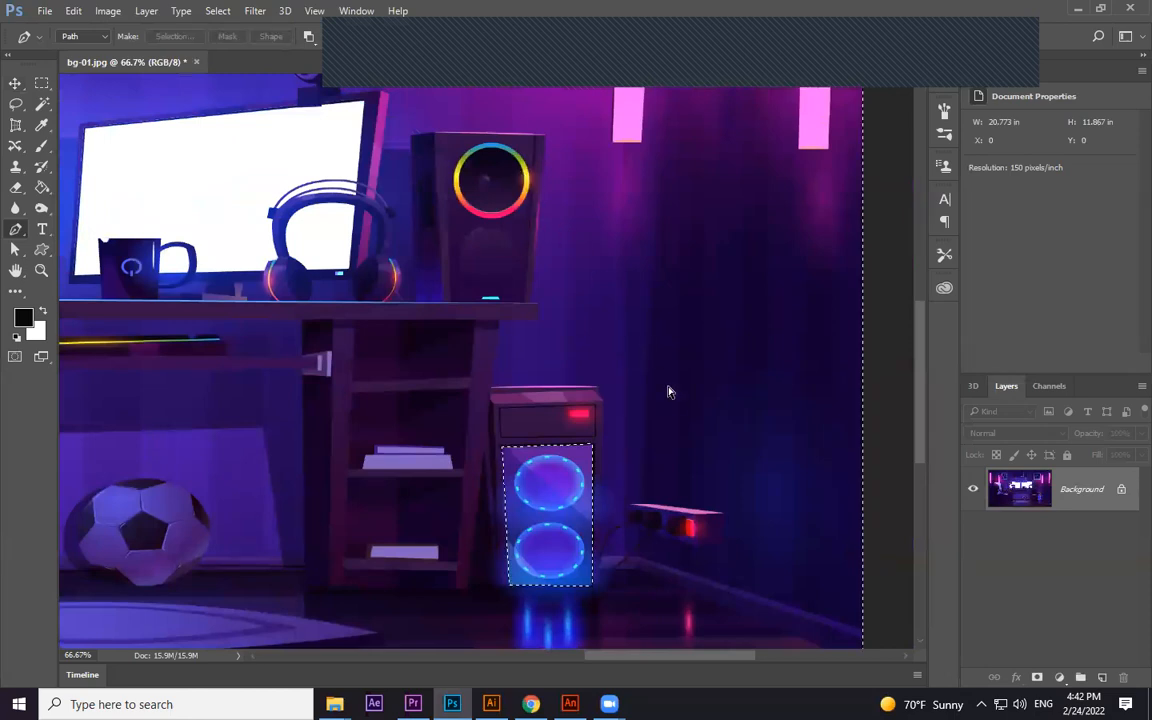
pyautogui.hotkey('ctrl', 'Return')
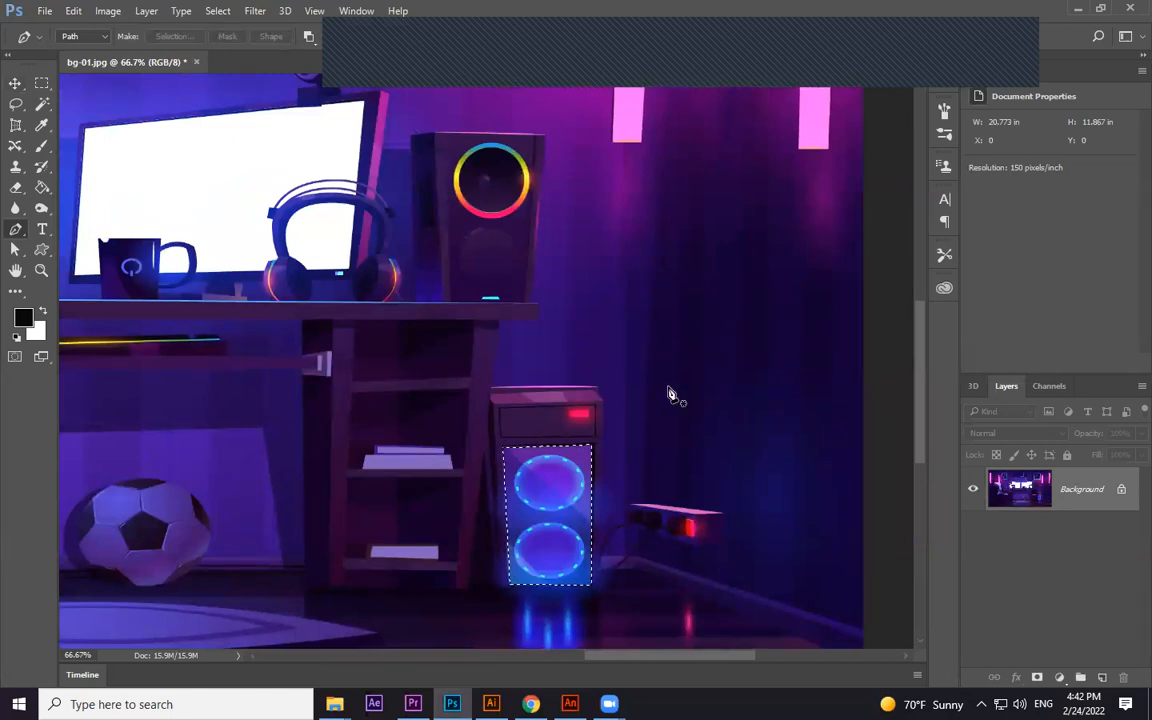
# Select the rainbow ring on the desk speaker with the Quick Selection tool, leaving out its dark center
pyautogui.hotkey('ctrl', '+')
pyautogui.moveTo(566, 239); pyautogui.dragTo(573, 290)
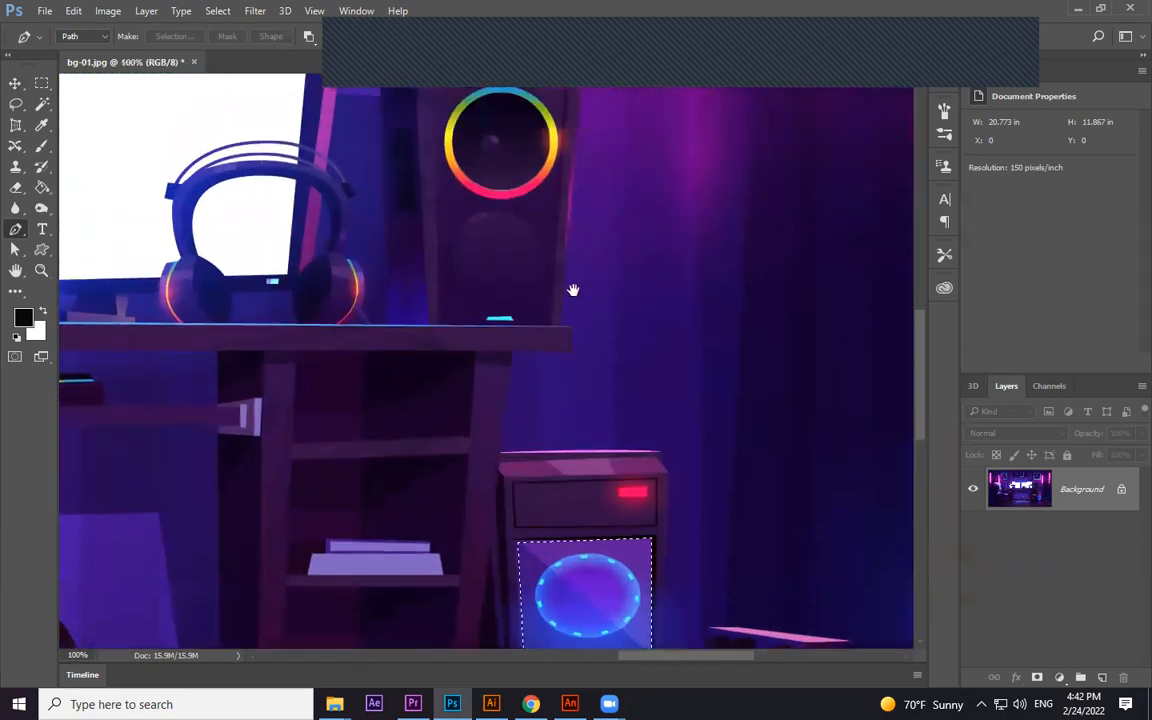
pyautogui.click(16, 104)
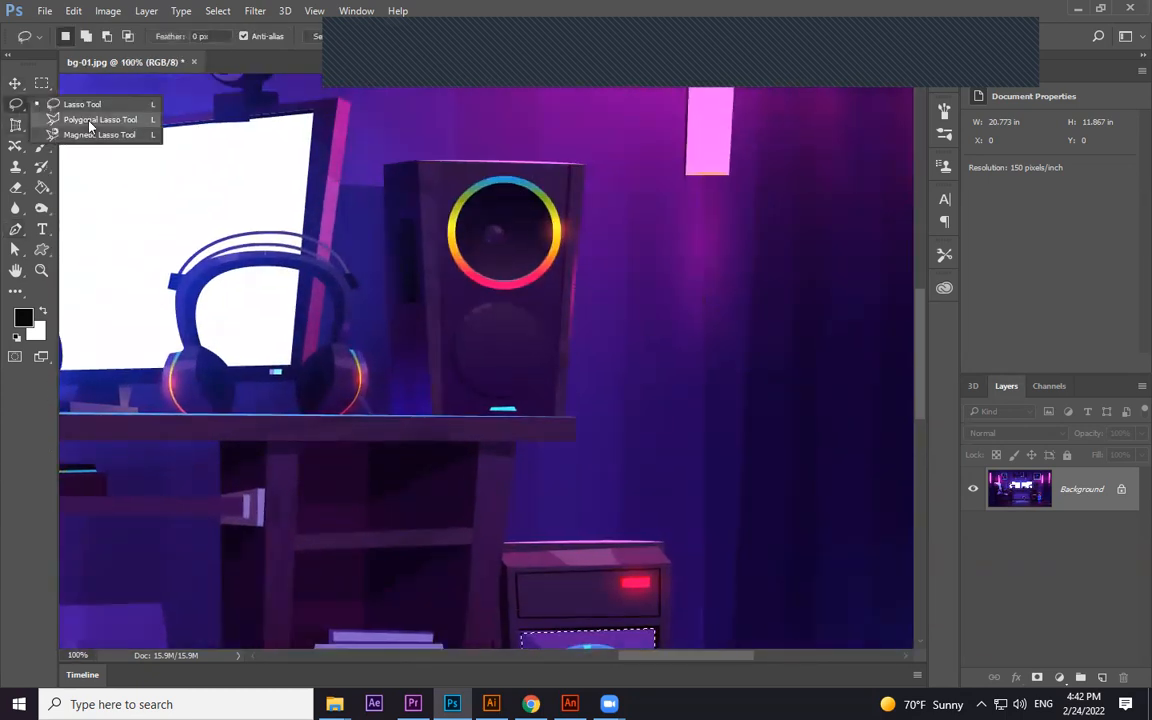
pyautogui.click(16, 125)
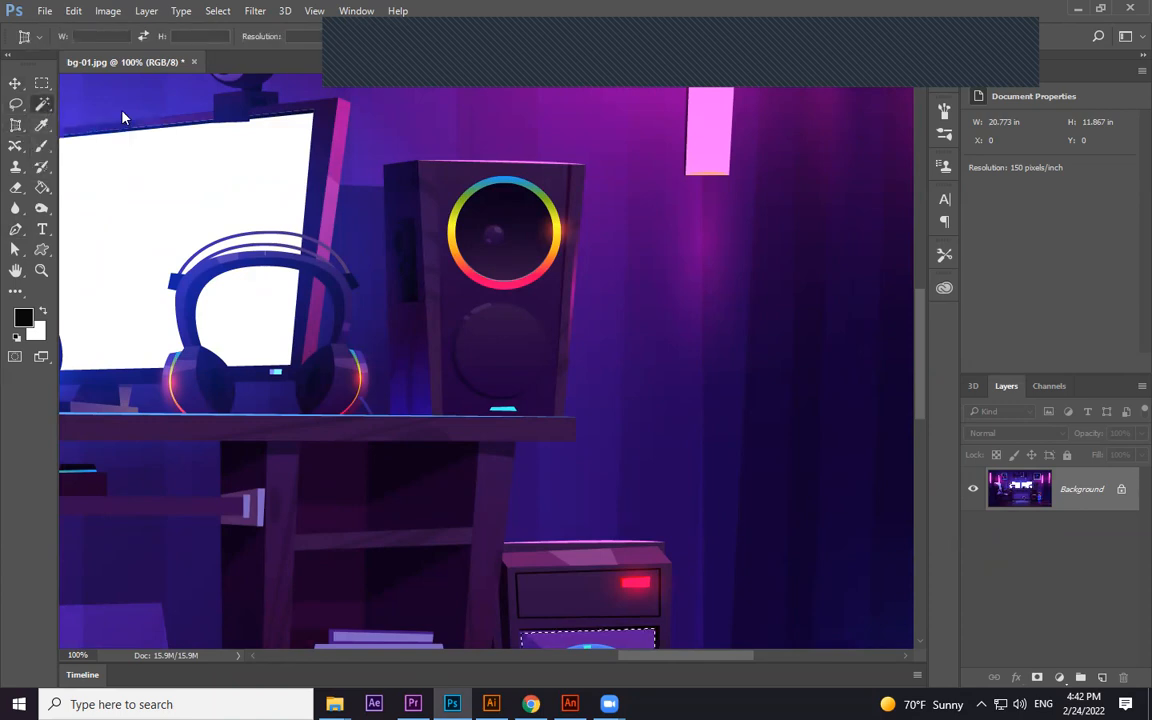
pyautogui.click(42, 104)
pyautogui.click(103, 108)
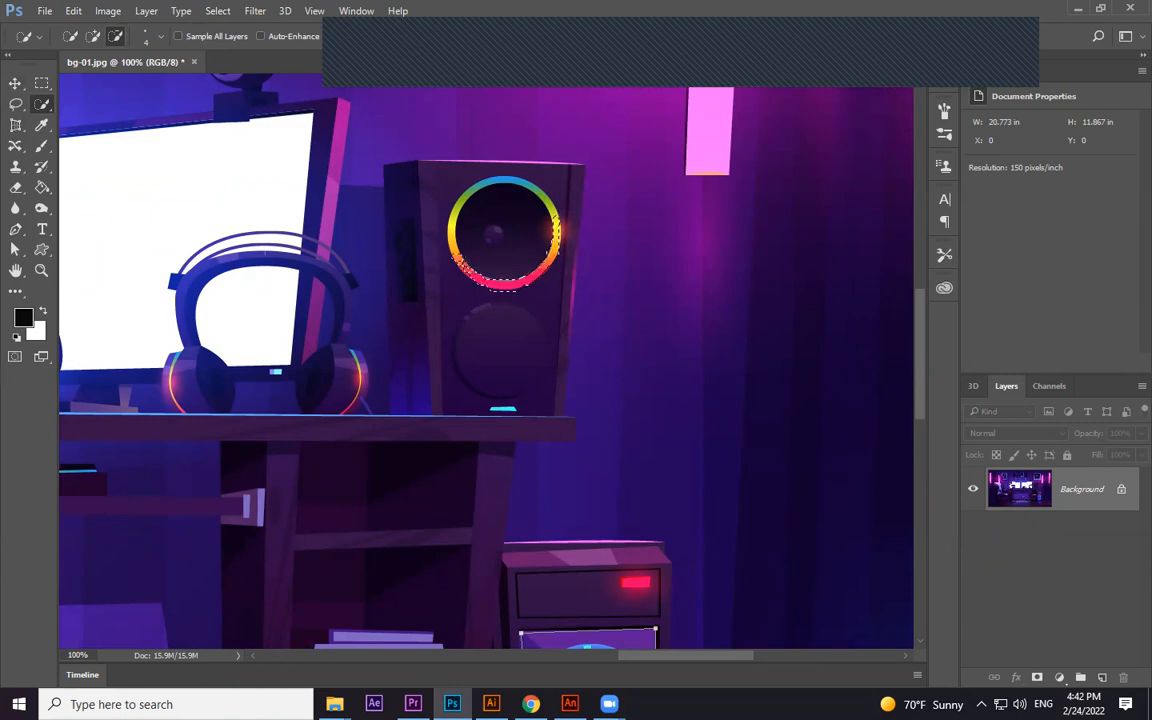
pyautogui.moveTo(455, 250); pyautogui.dragTo(462, 208)
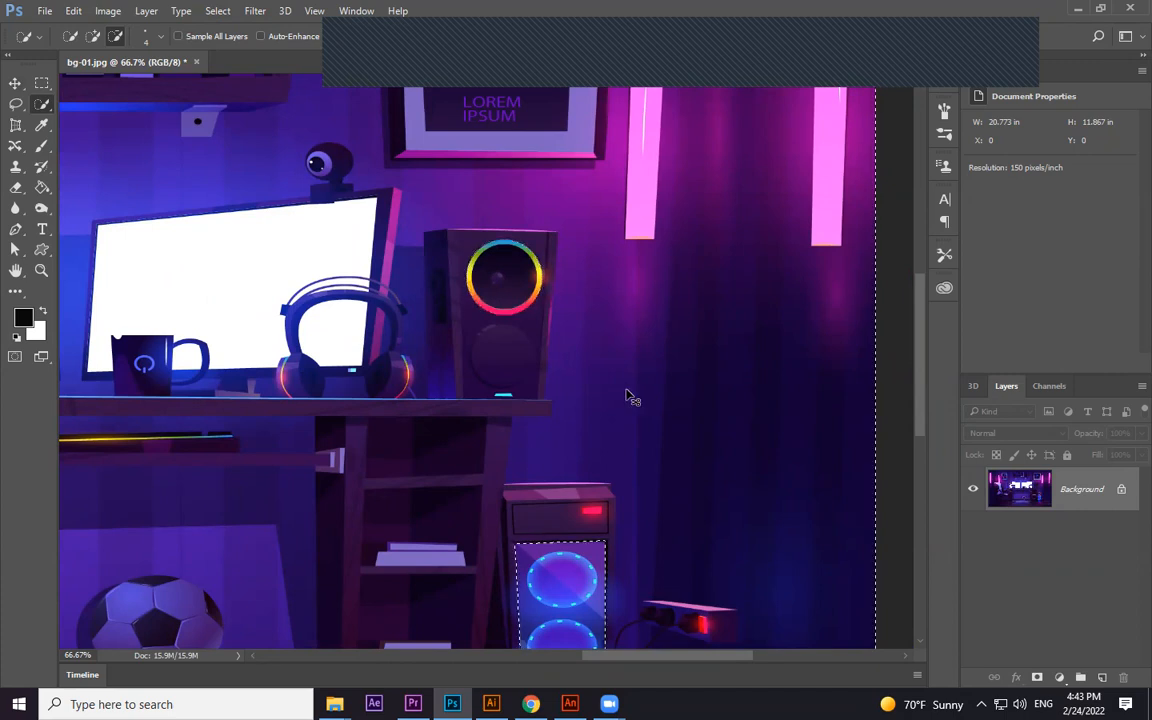
# Clear the current selection and select the desk speaker's rainbow ring with the Elliptical Marquee tool, fitted to its outer edge
pyautogui.hotkey('ctrl', 'd')
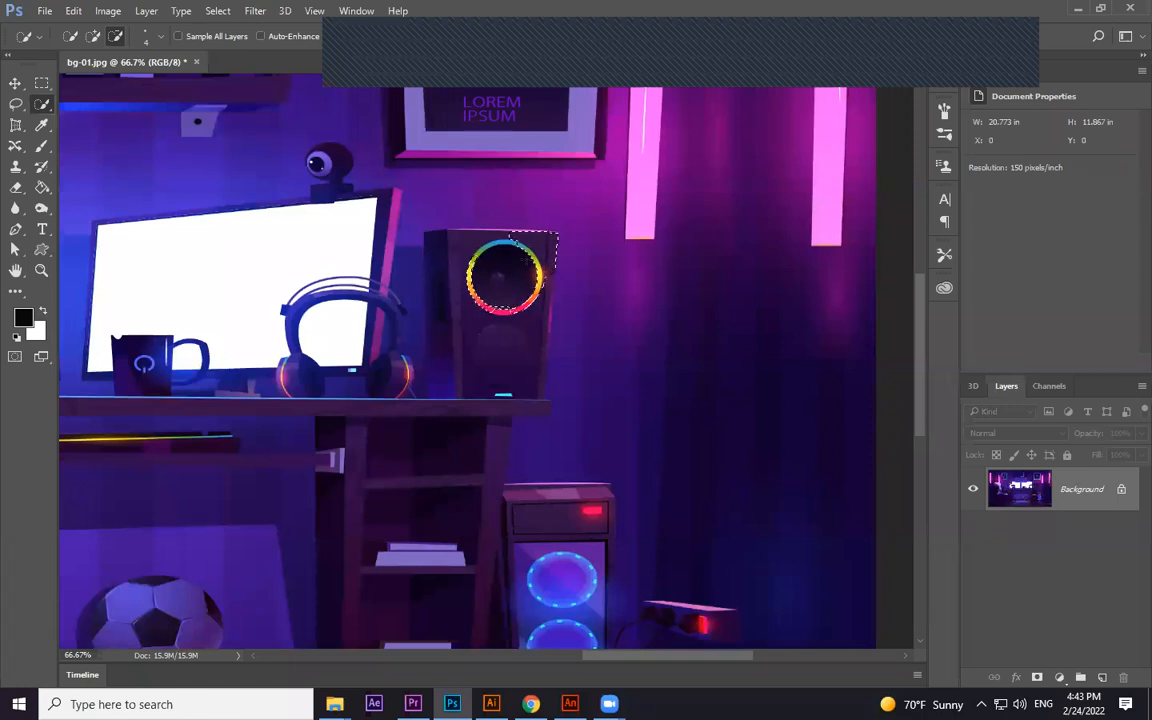
pyautogui.hotkey('ctrl', '+')
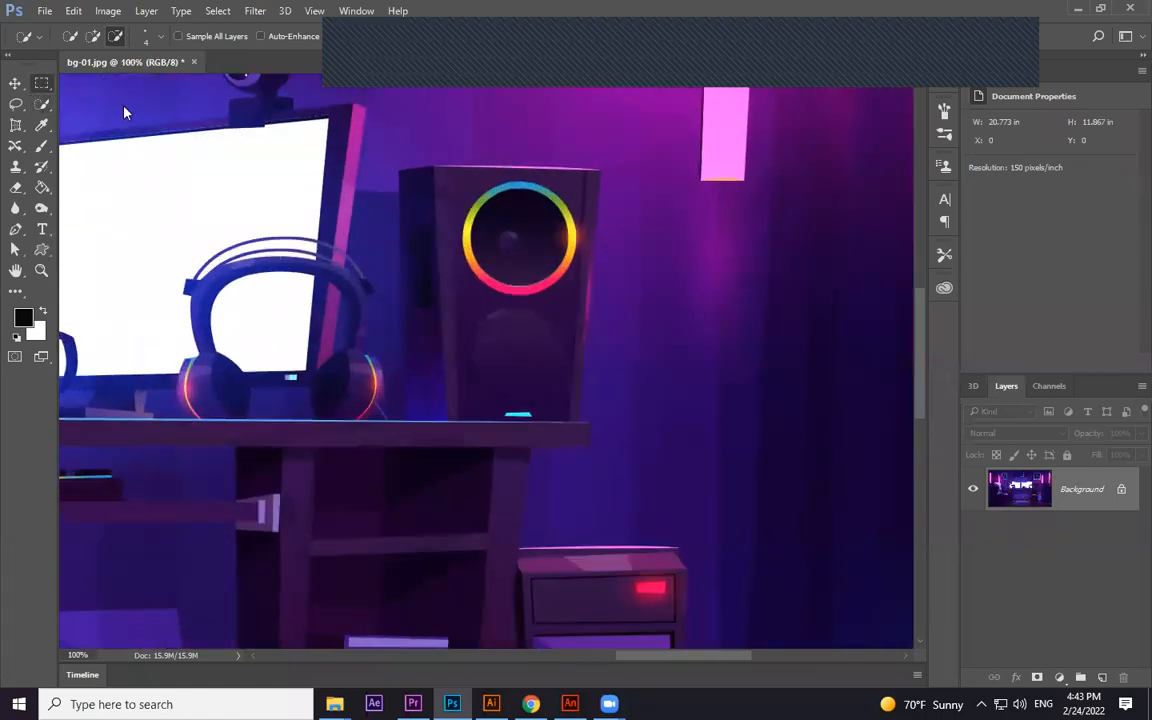
pyautogui.rightClick(42, 83)
pyautogui.click(103, 100)
pyautogui.moveTo(458, 176); pyautogui.dragTo(573, 288)
pyautogui.moveTo(535, 244); pyautogui.dragTo(541, 250)
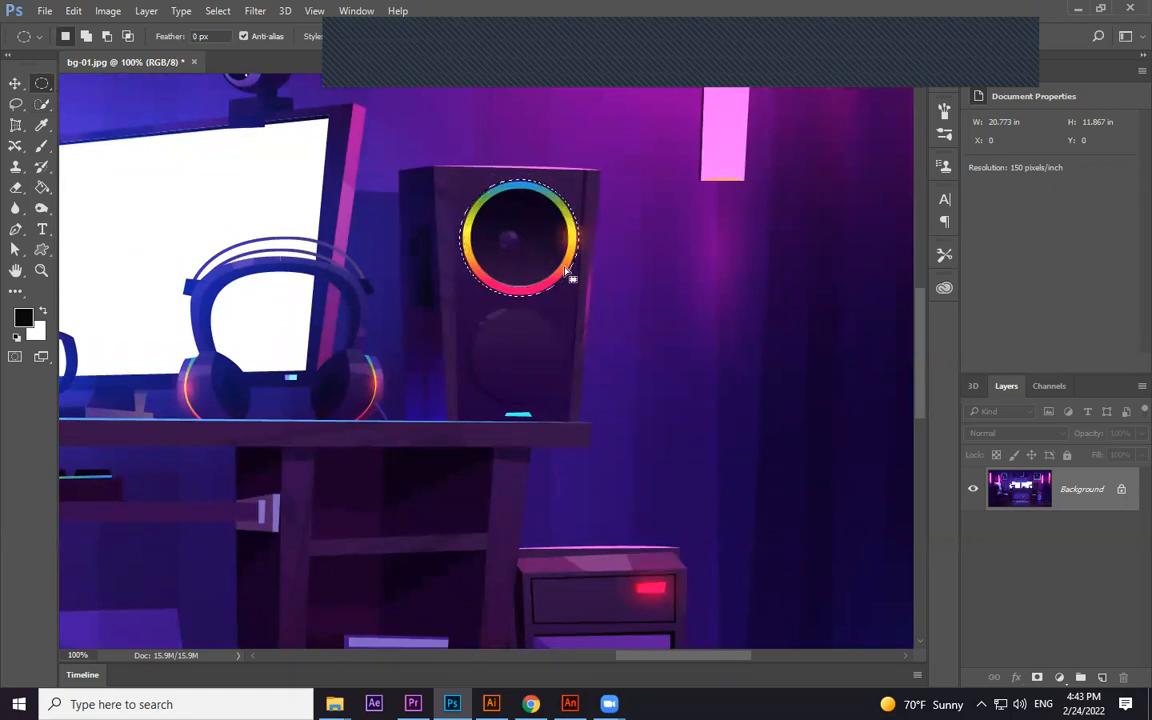
# Try to outline the computer tower's blue front panel as a new selection with the Polygonal Lasso tool
pyautogui.scroll(-6, 622, 404)
pyautogui.hscroll(1, 622, 404)
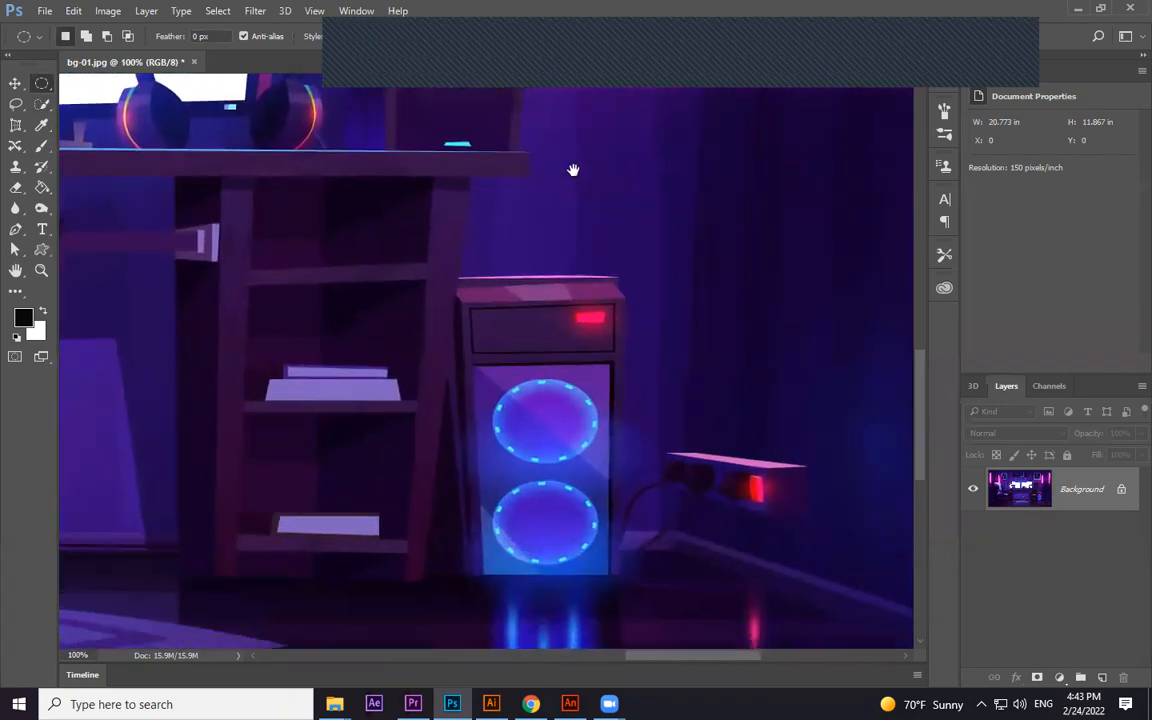
pyautogui.click(15, 104)
pyautogui.click(100, 119)
pyautogui.click(474, 341)
pyautogui.click(610, 340)
pyautogui.click(610, 548)
pyautogui.click(484, 548)
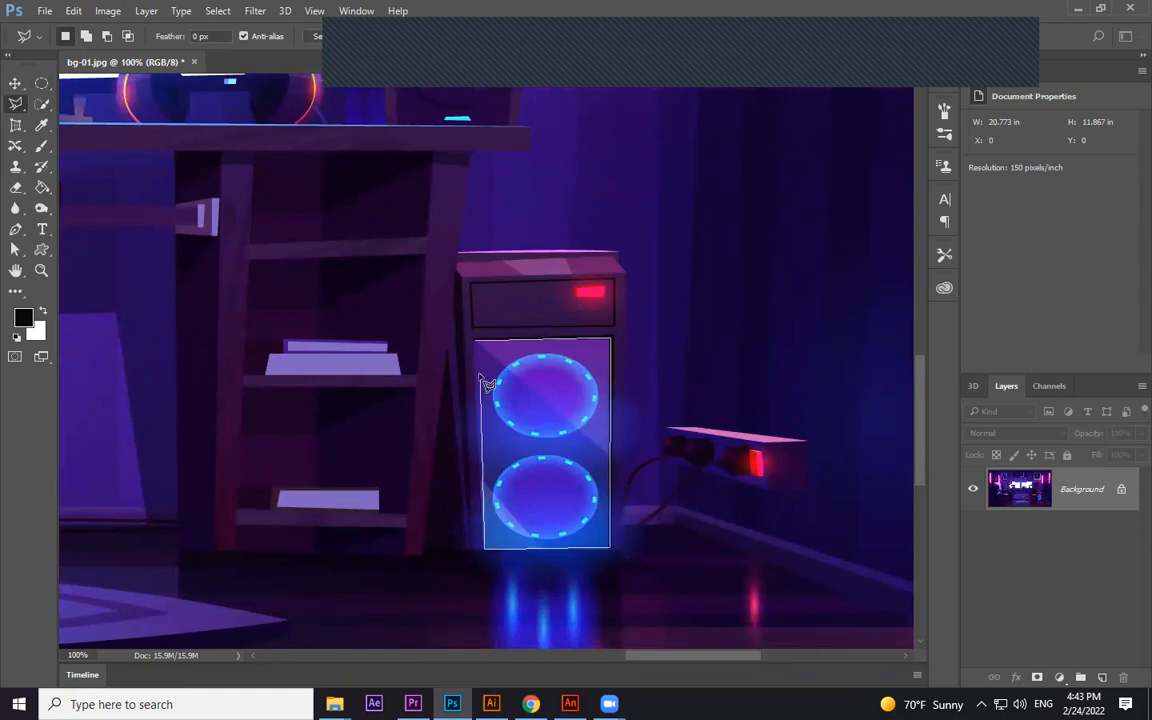
pyautogui.click(474, 341)
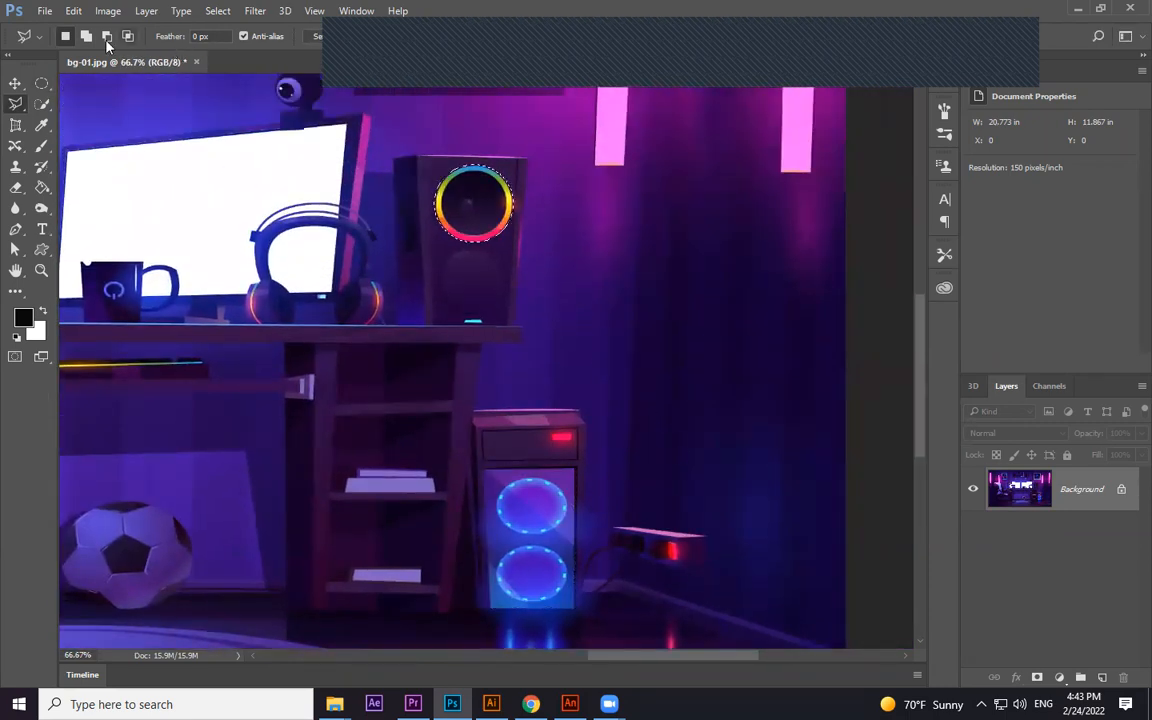
# Add the computer tower's blue front panel to the speaker ring selection by tracing its four corners with the Polygonal Lasso
pyautogui.click(86, 36)
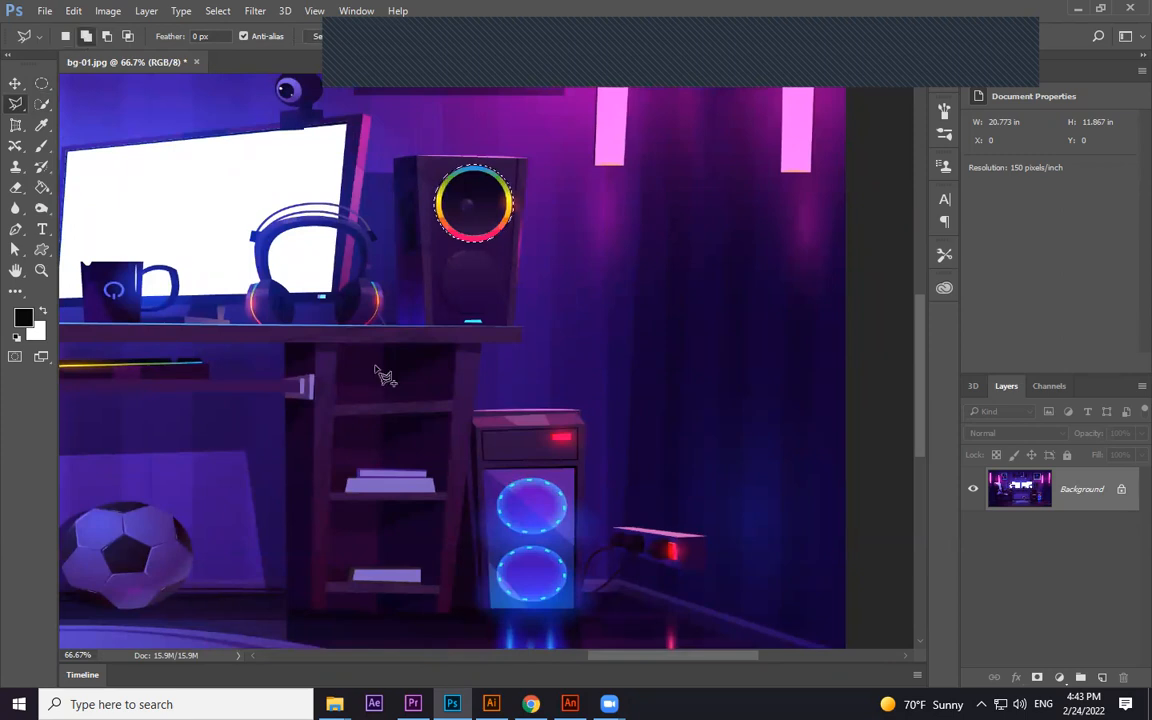
pyautogui.click(485, 471)
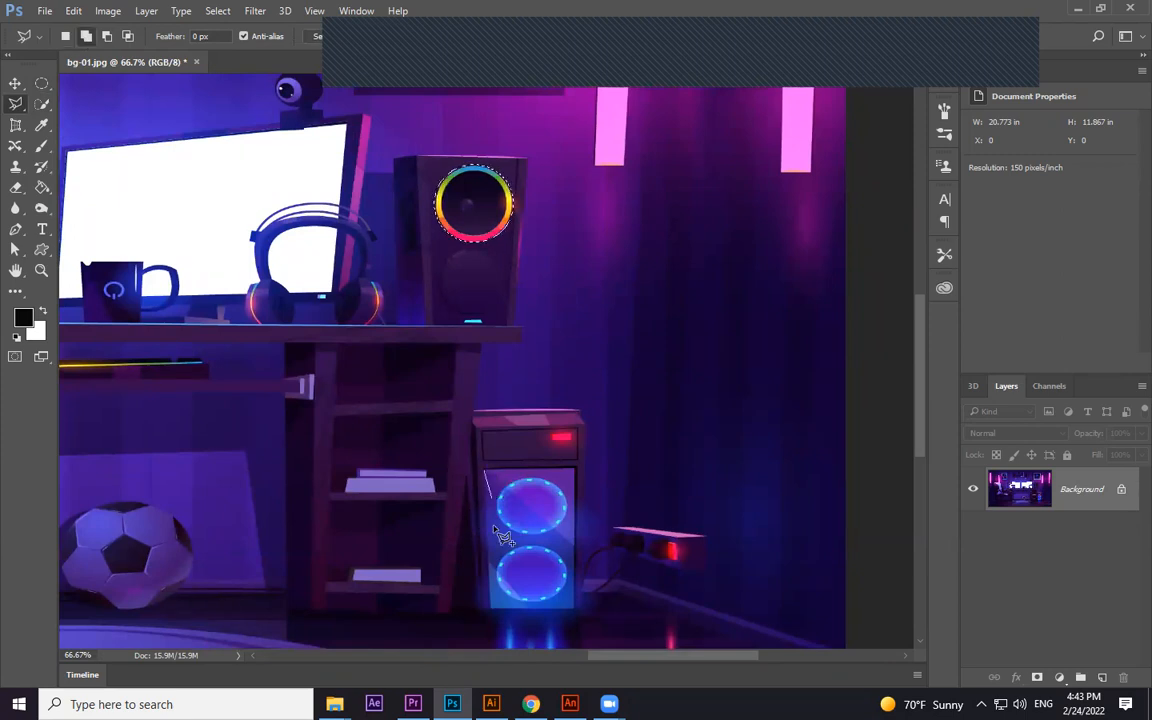
pyautogui.click(491, 606)
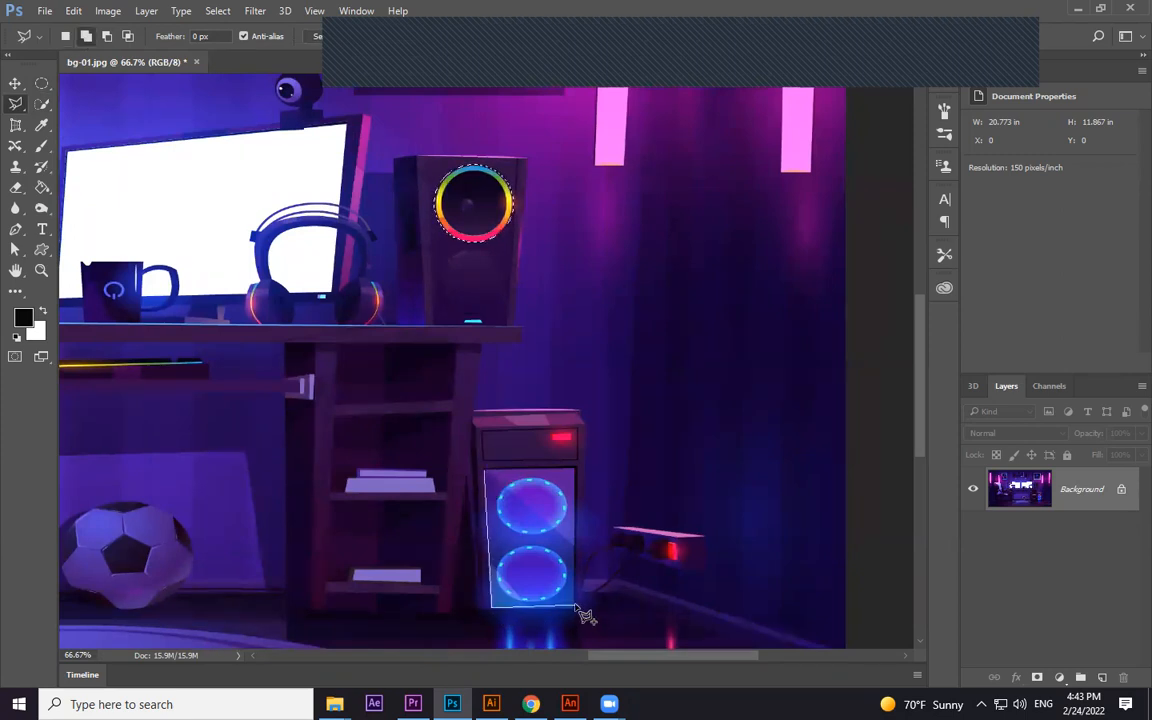
pyautogui.click(574, 609)
pyautogui.click(575, 469)
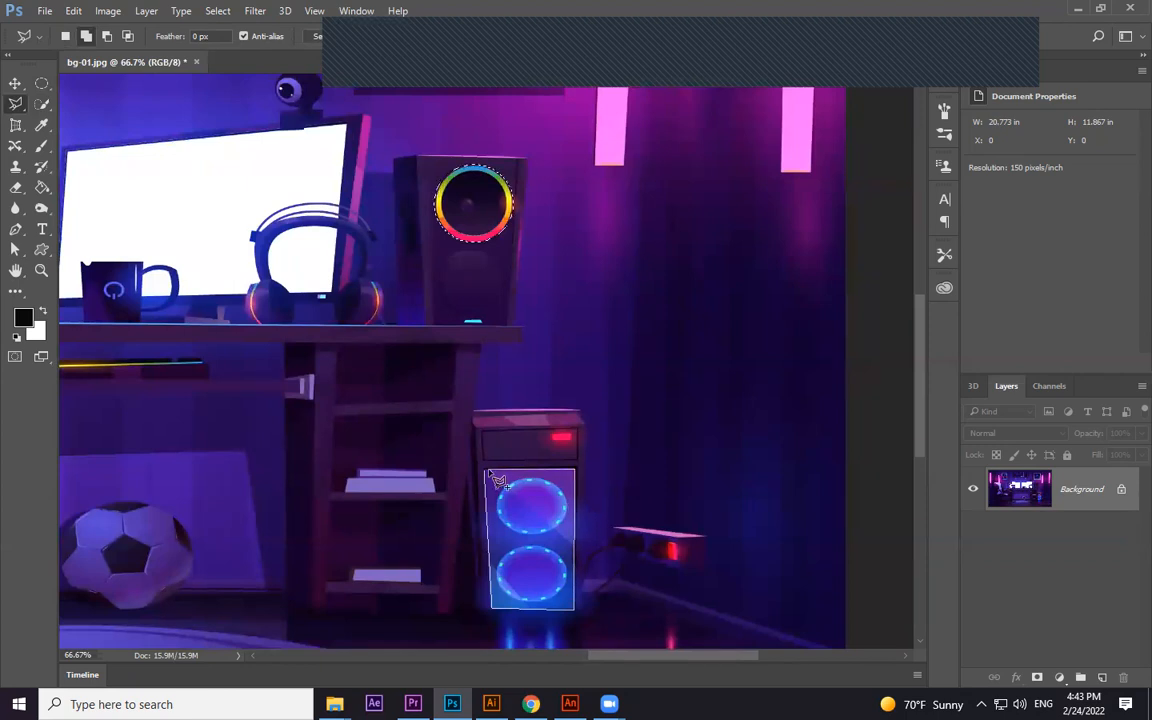
pyautogui.click(489, 472)
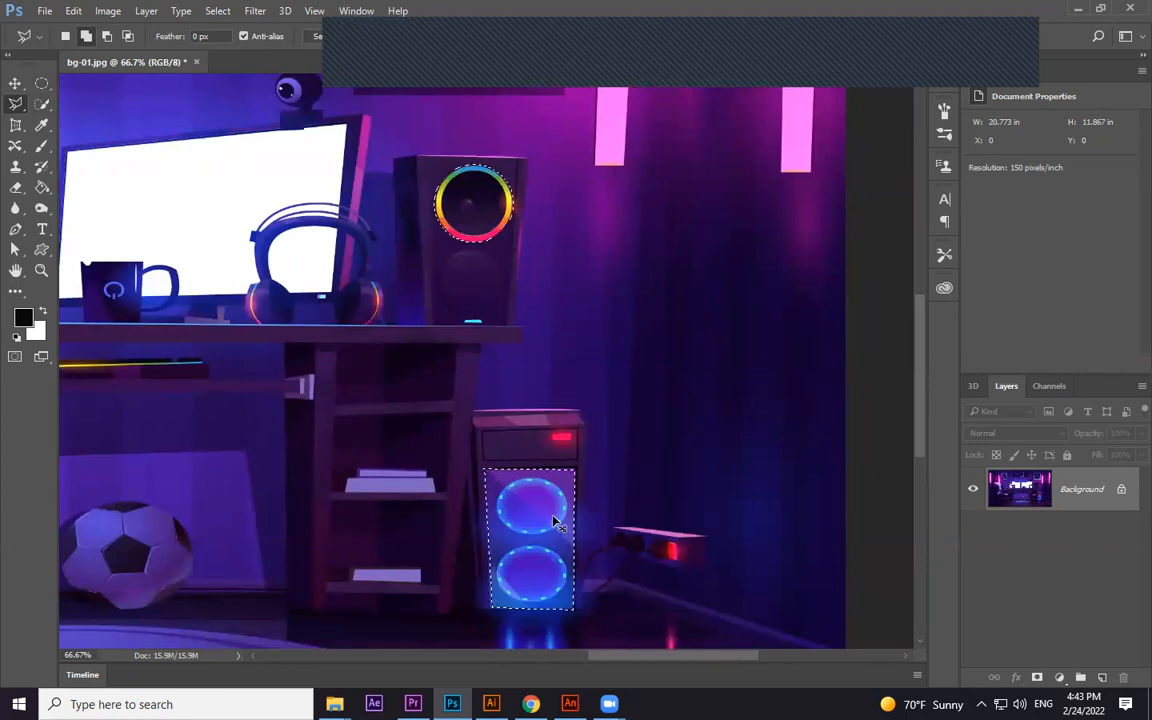
# Copy the selected speaker ring and tower panel to a new layer and shift its hue to -15
pyautogui.hotkey('ctrl', 'j')
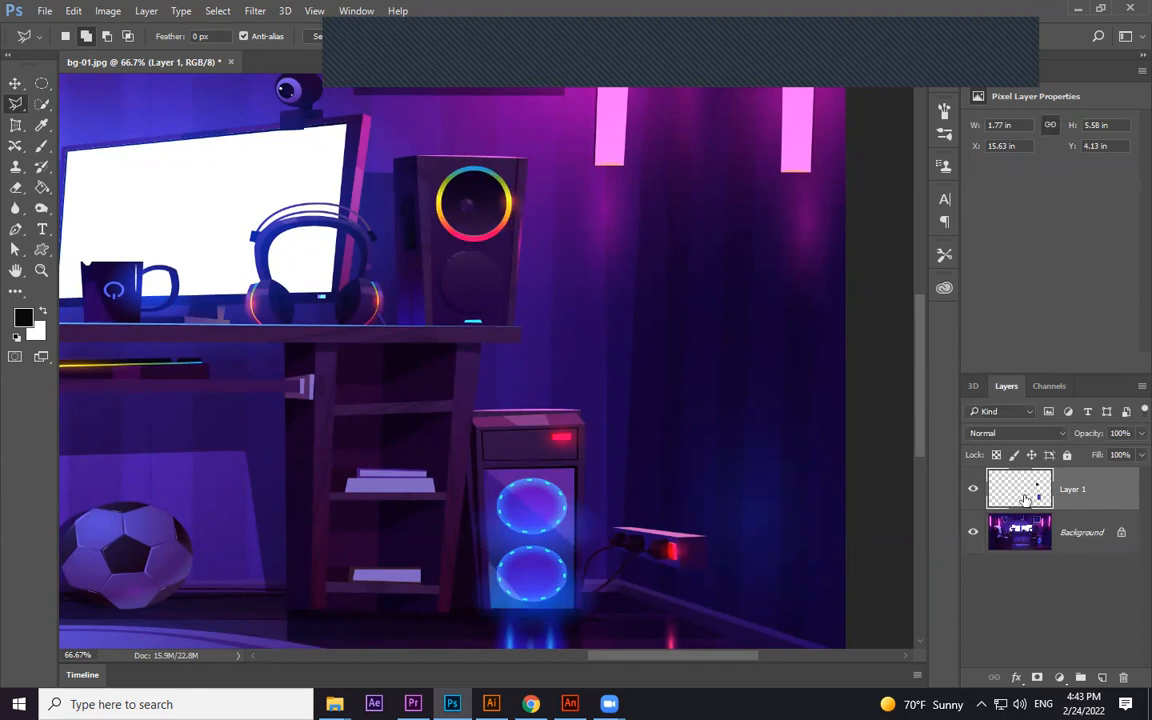
pyautogui.hotkey('ctrl', 'u')
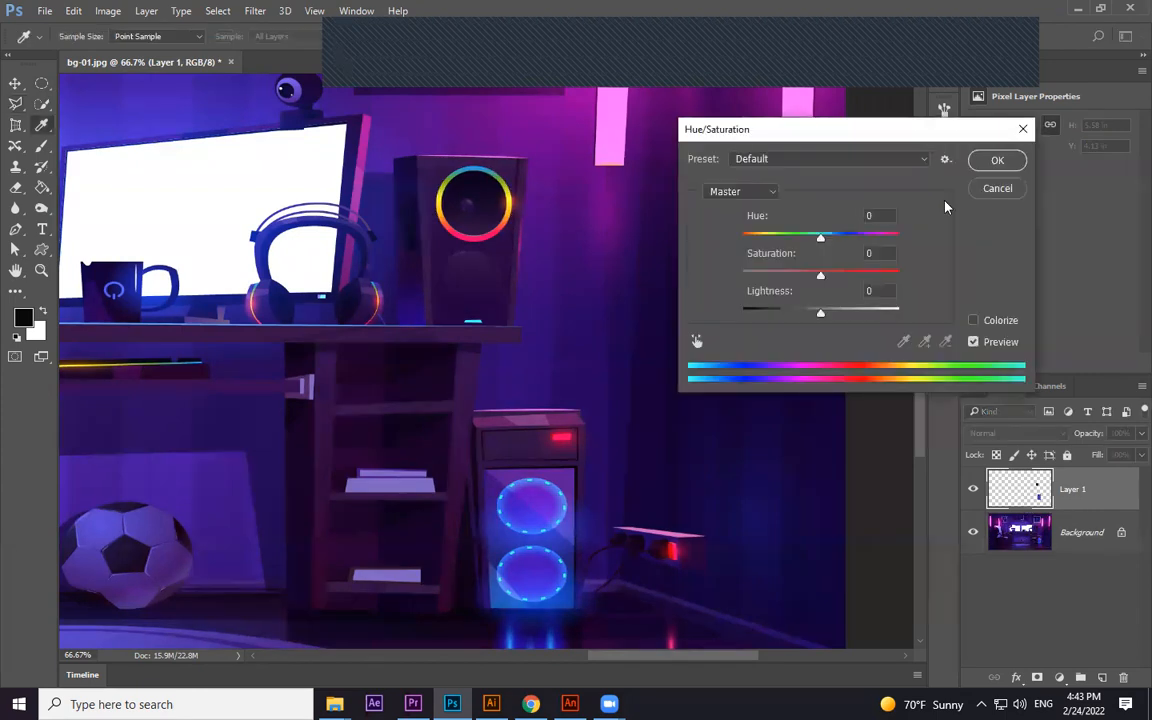
pyautogui.moveTo(820, 237)
pyautogui.mouseDown()
pyautogui.moveTo(848, 242)
pyautogui.moveTo(810, 242)
pyautogui.mouseUp()
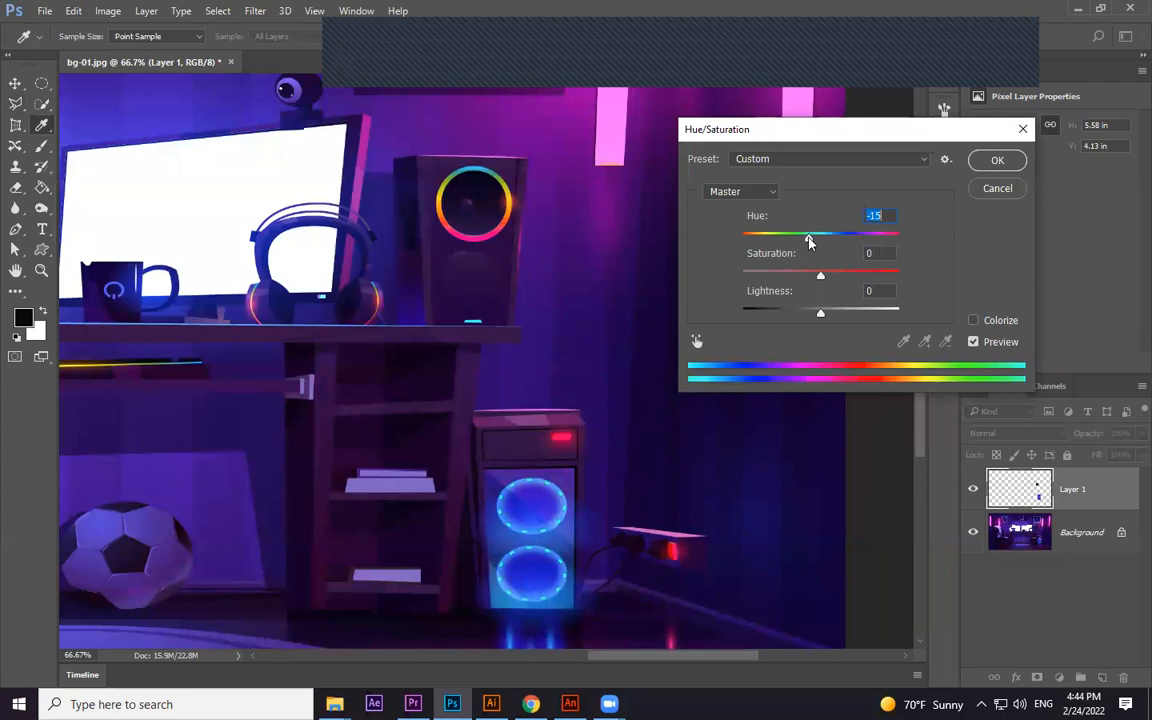
pyautogui.click(997, 160)
# Delete the Background layer and save the isolated lights as the PNG file lighht1 in the BG Animation folder
pyautogui.click(1080, 532)
pyautogui.press('Delete')
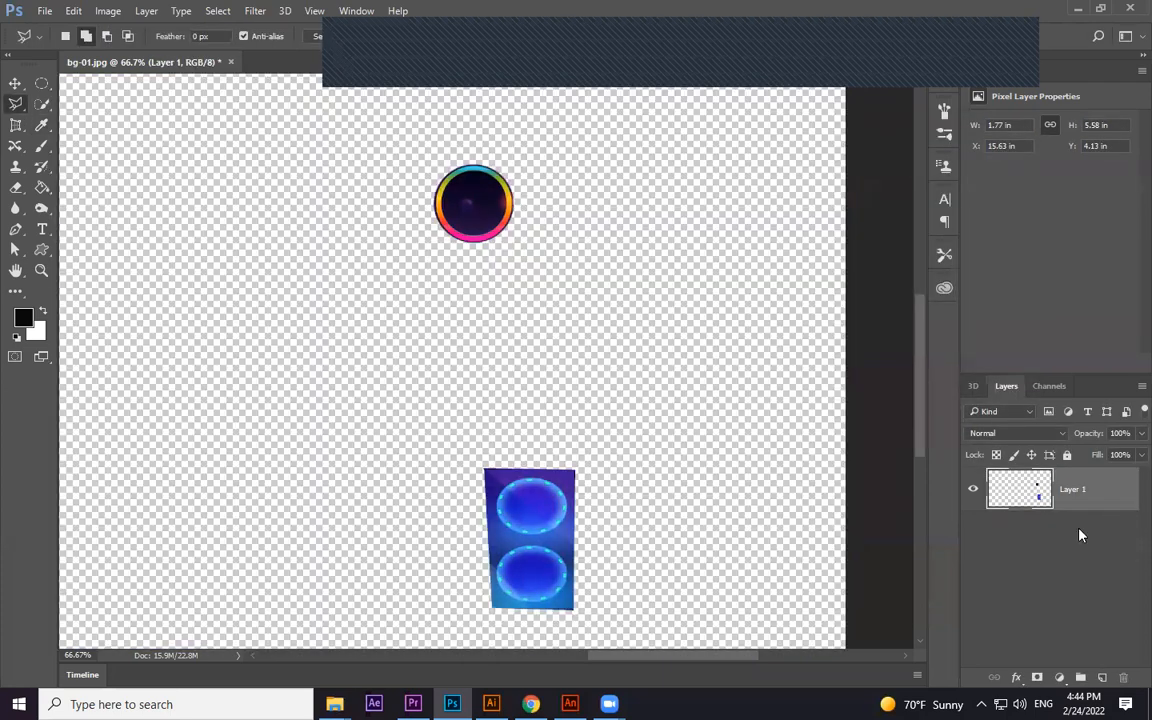
pyautogui.click(44, 11)
pyautogui.click(120, 186)
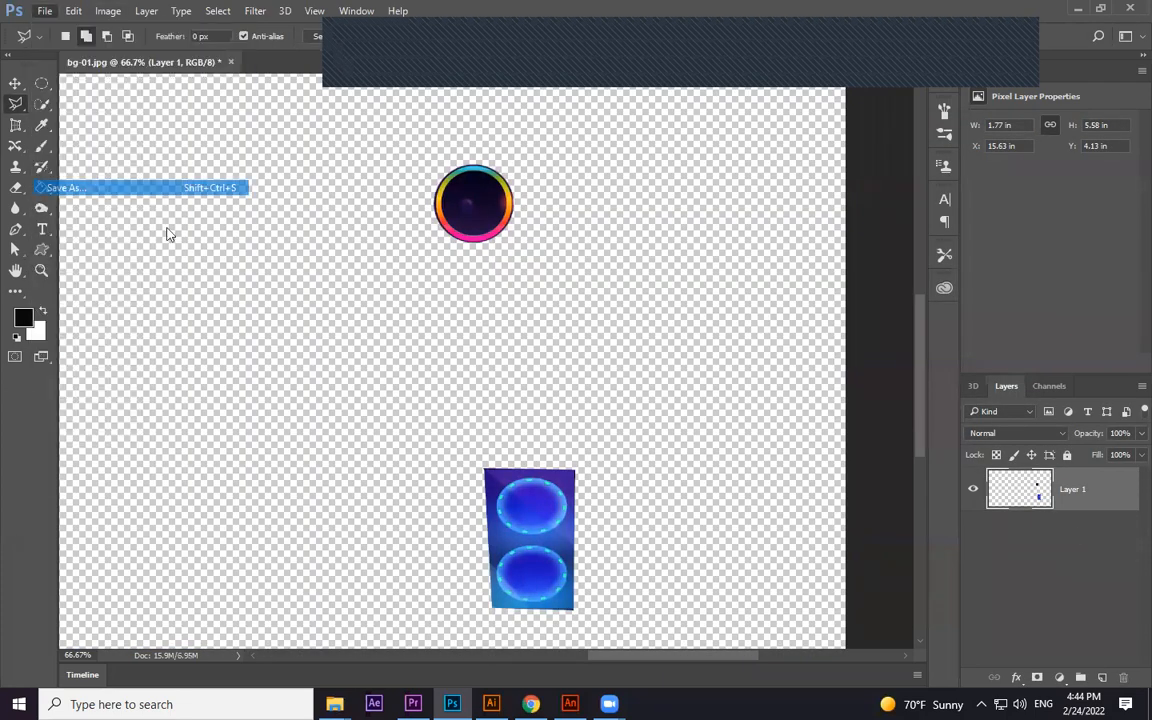
pyautogui.click(247, 382)
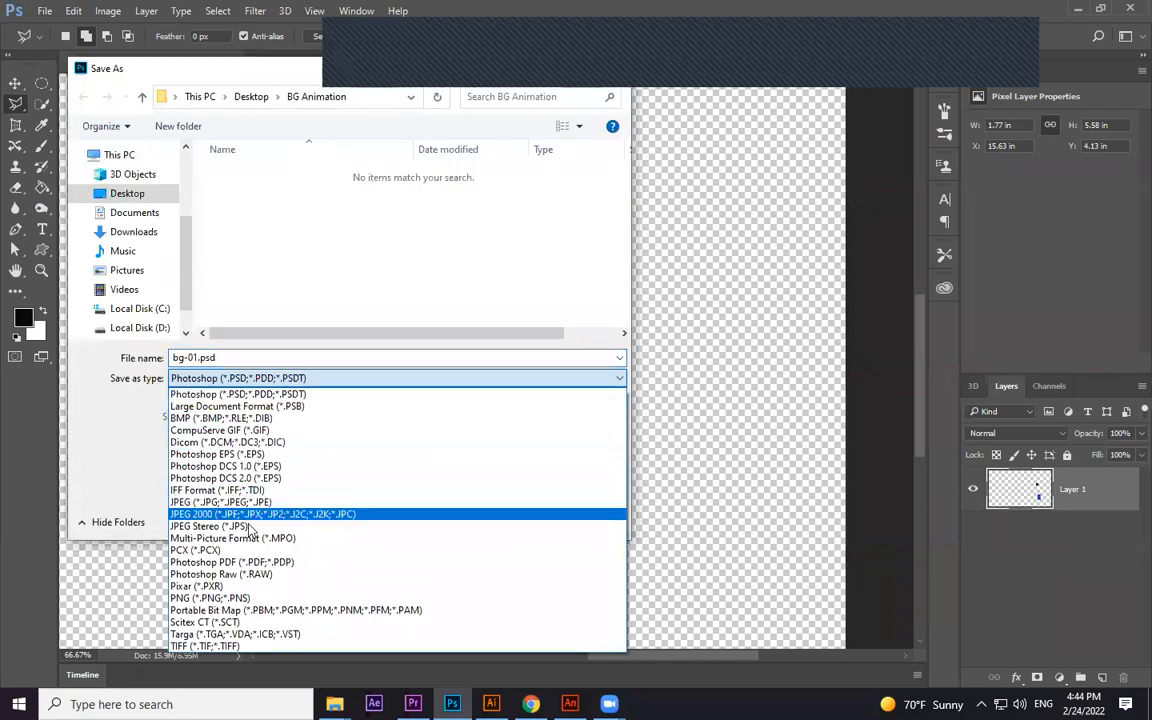
pyautogui.click(232, 598)
pyautogui.doubleClick(262, 358)
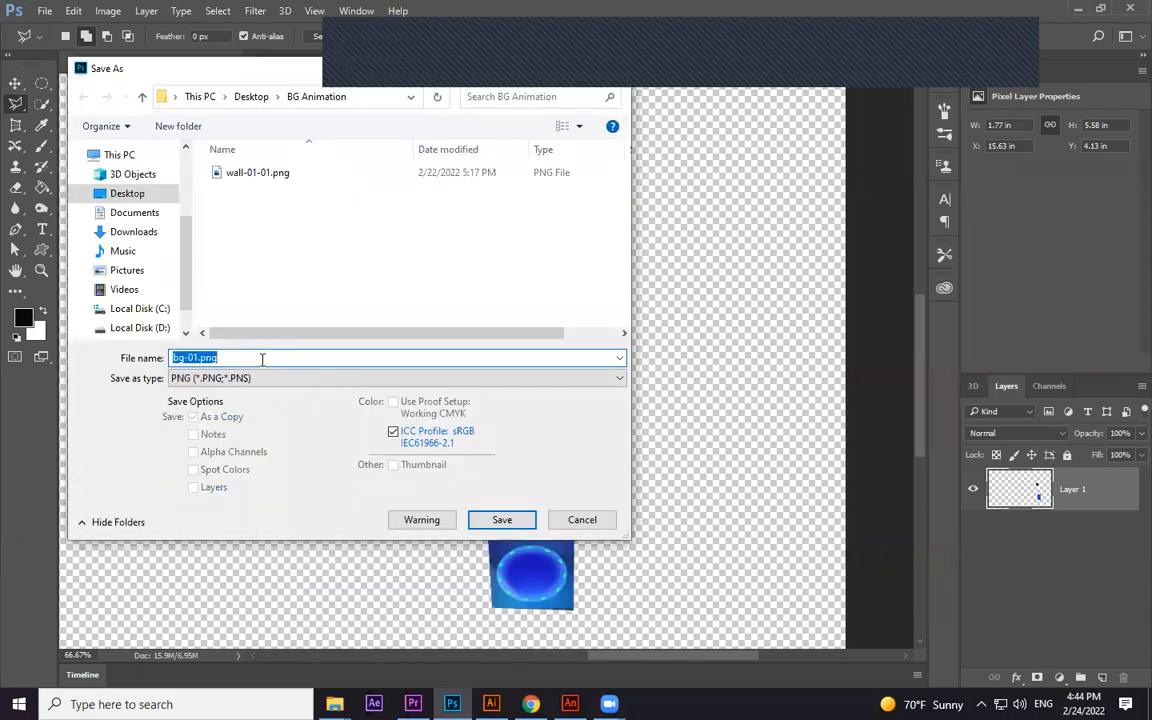
pyautogui.write('lighh')
pyautogui.click(500, 520)
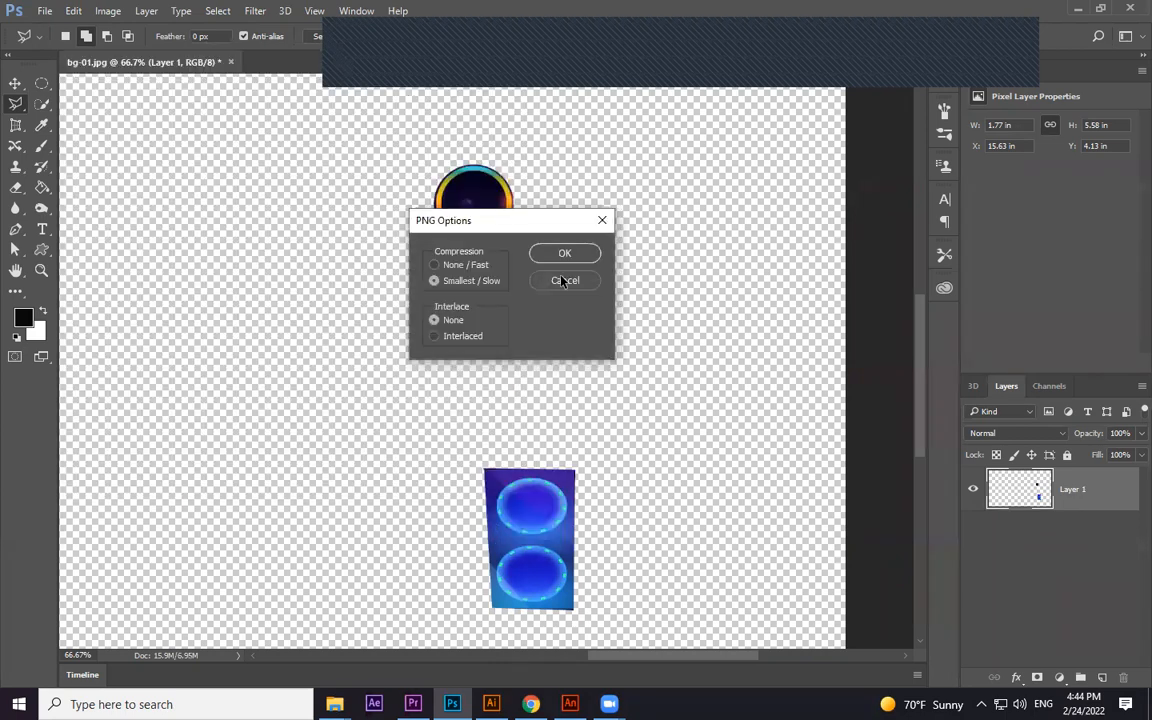
pyautogui.click(566, 257)
# Try a positive hue shift that turns the tower panel pink, and undo it
pyautogui.hotkey('ctrl', 'u')
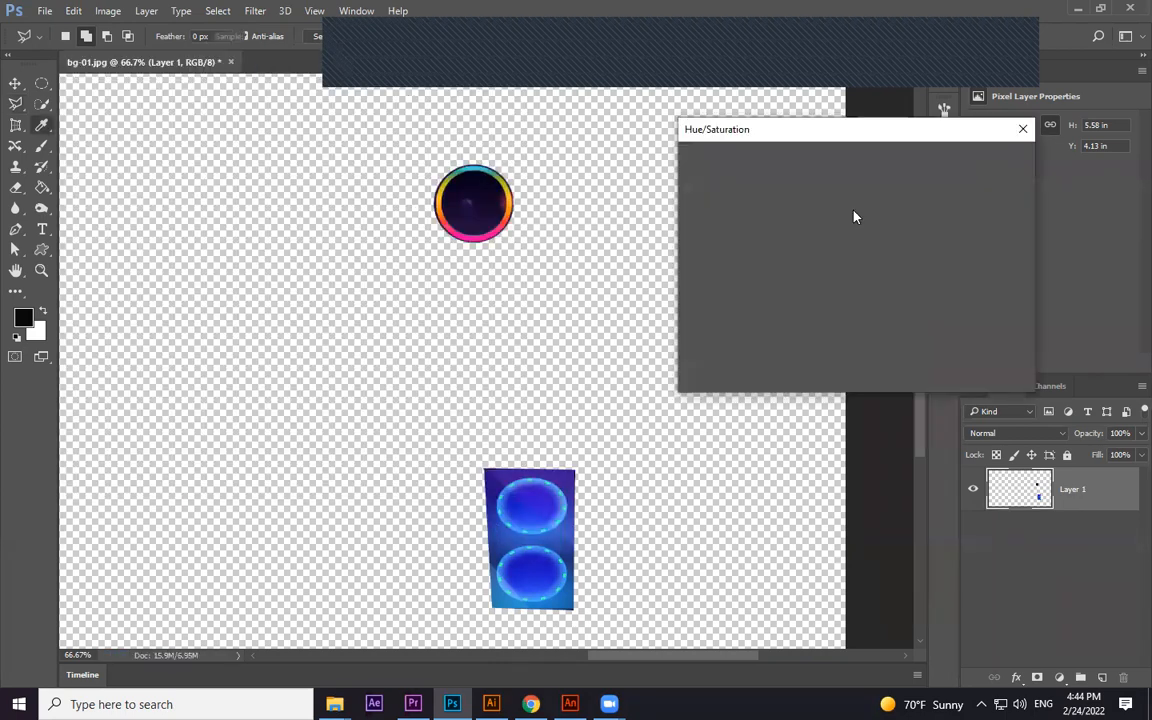
pyautogui.moveTo(822, 240); pyautogui.dragTo(868, 240)
pyautogui.click(997, 160)
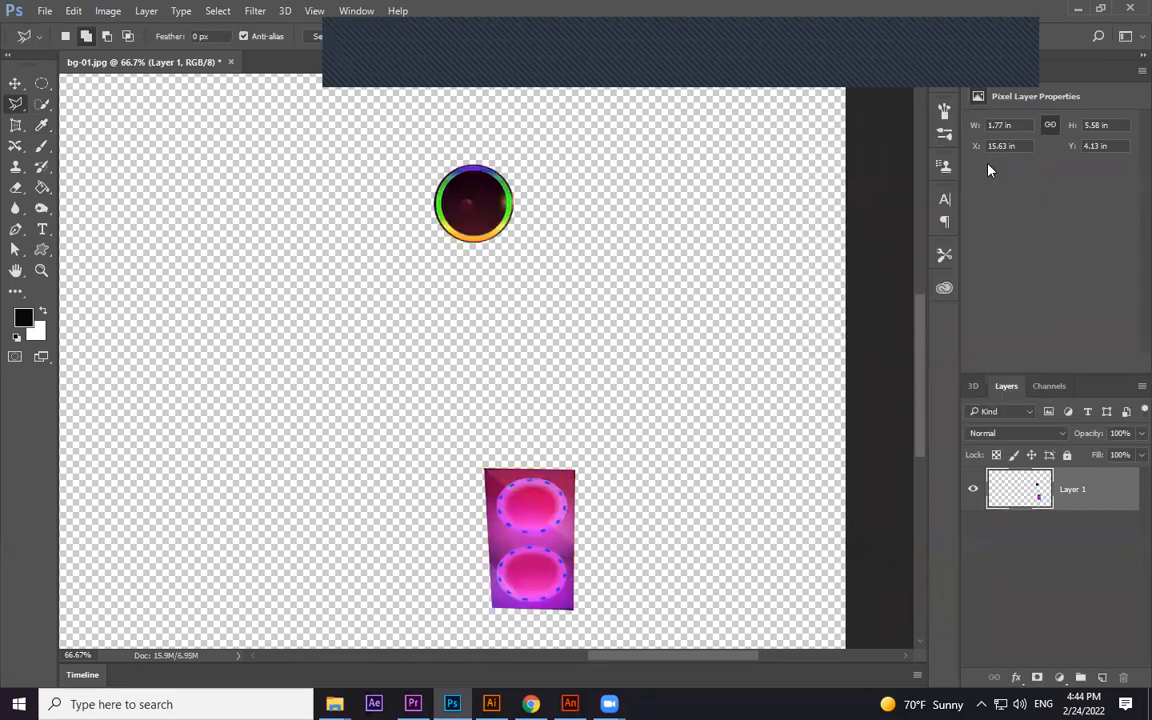
pyautogui.hotkey('ctrl', 'z')
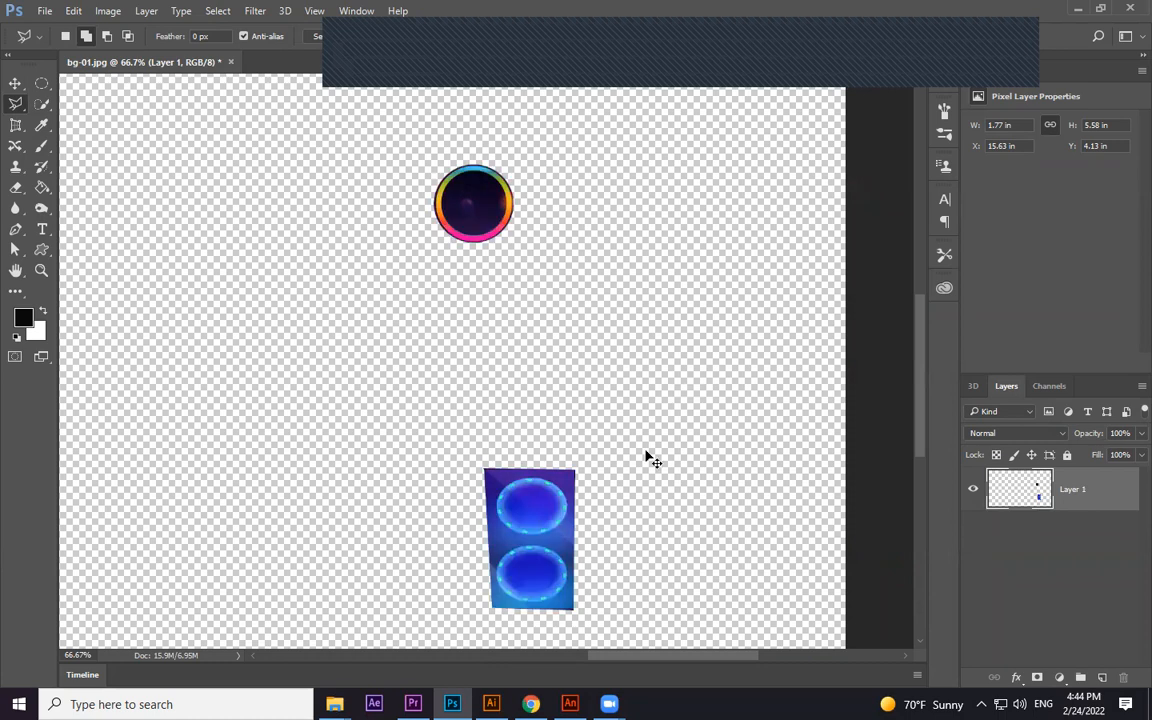
# Shift the hue of the lights layer to -41 so the tower panel turns teal
pyautogui.hotkey('ctrl', 'u')
pyautogui.moveTo(822, 238); pyautogui.dragTo(791, 250)
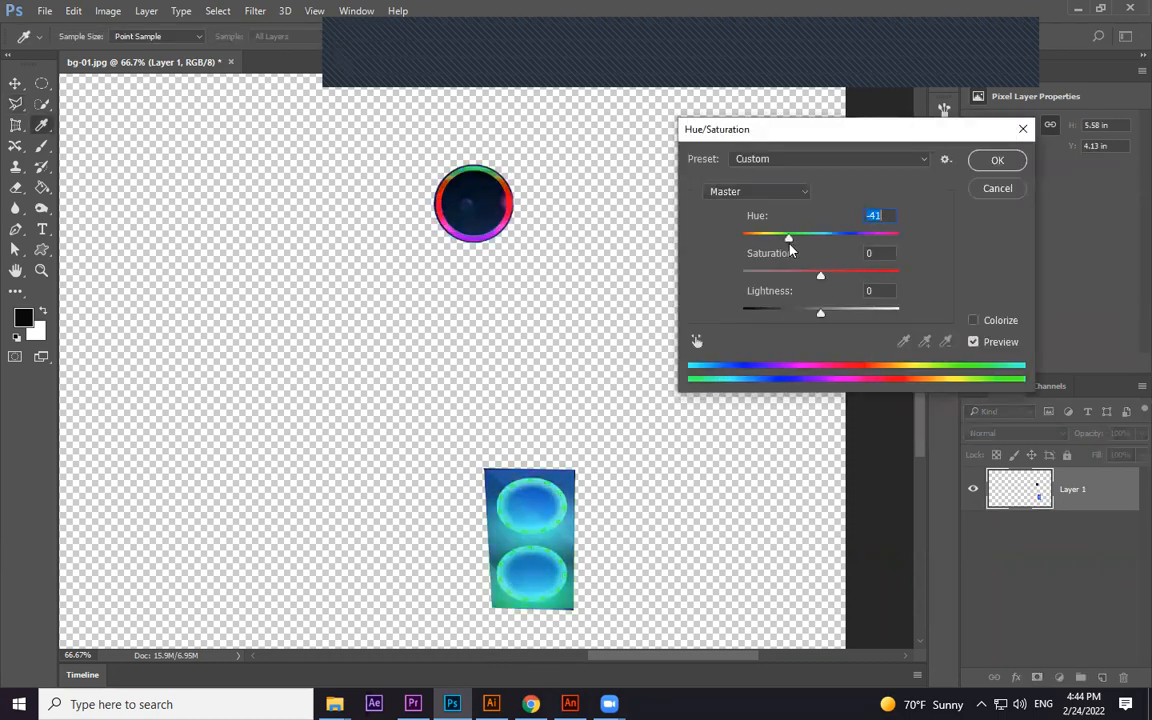
pyautogui.click(997, 161)
# Save the teal version of the lights as the PNG file light 2 in the BG Animation folder
pyautogui.click(45, 11)
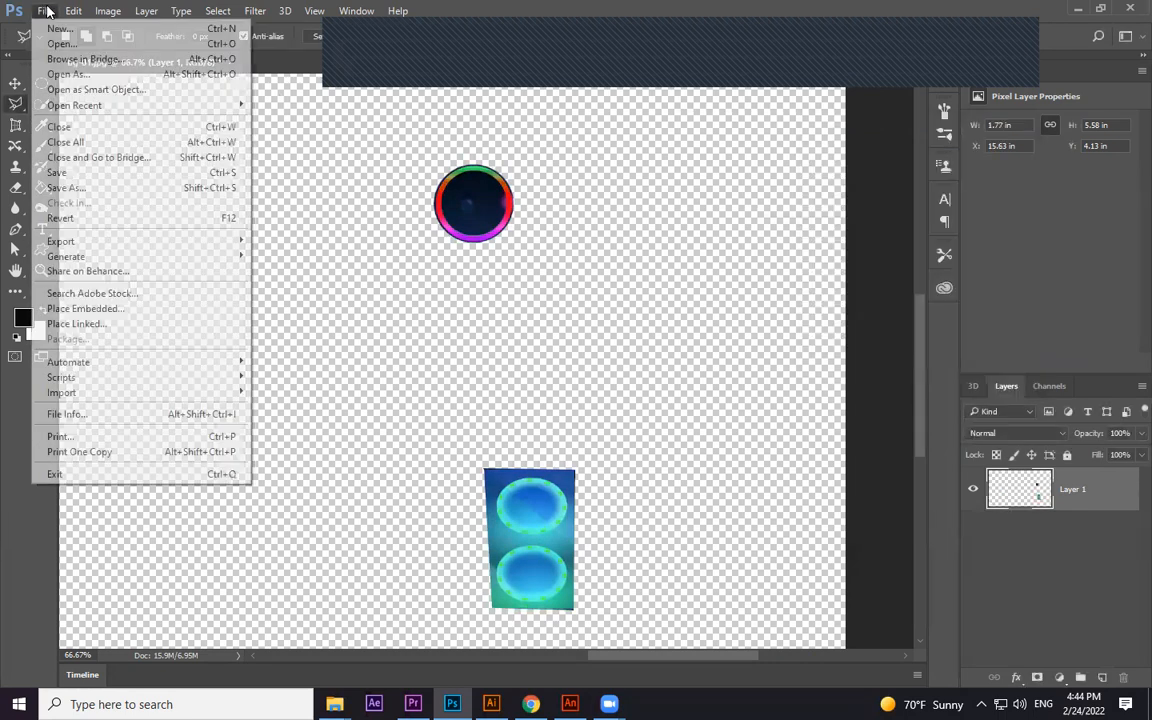
pyautogui.click(88, 186)
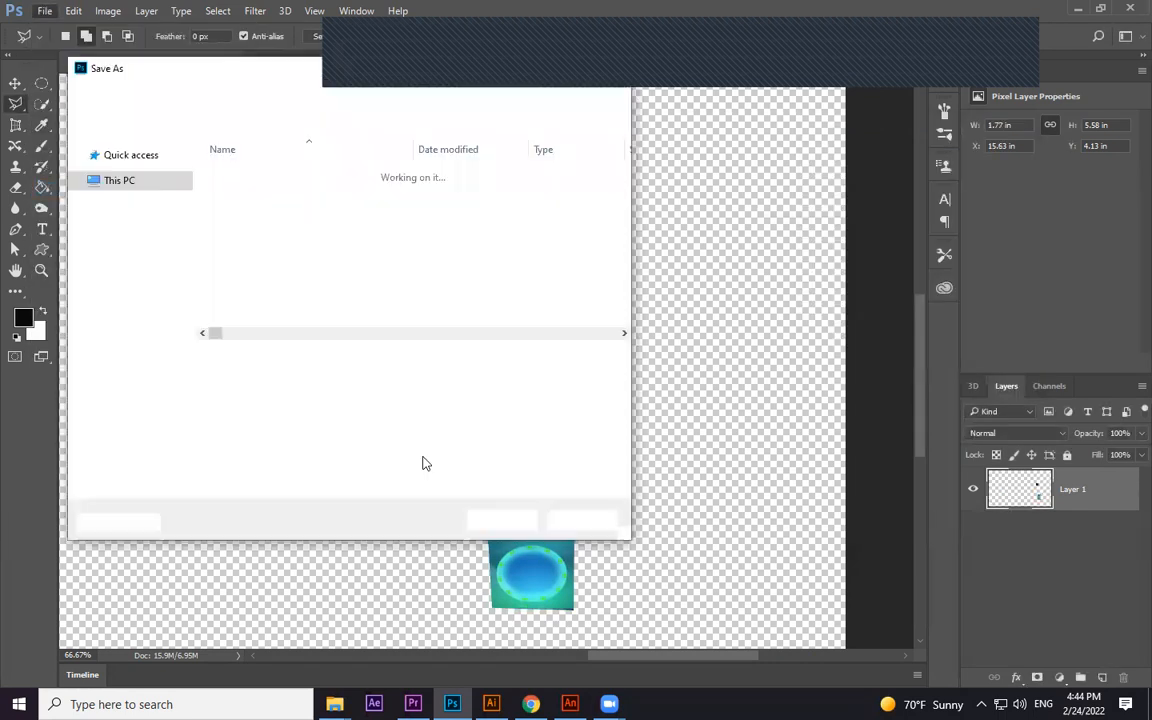
pyautogui.click(296, 378)
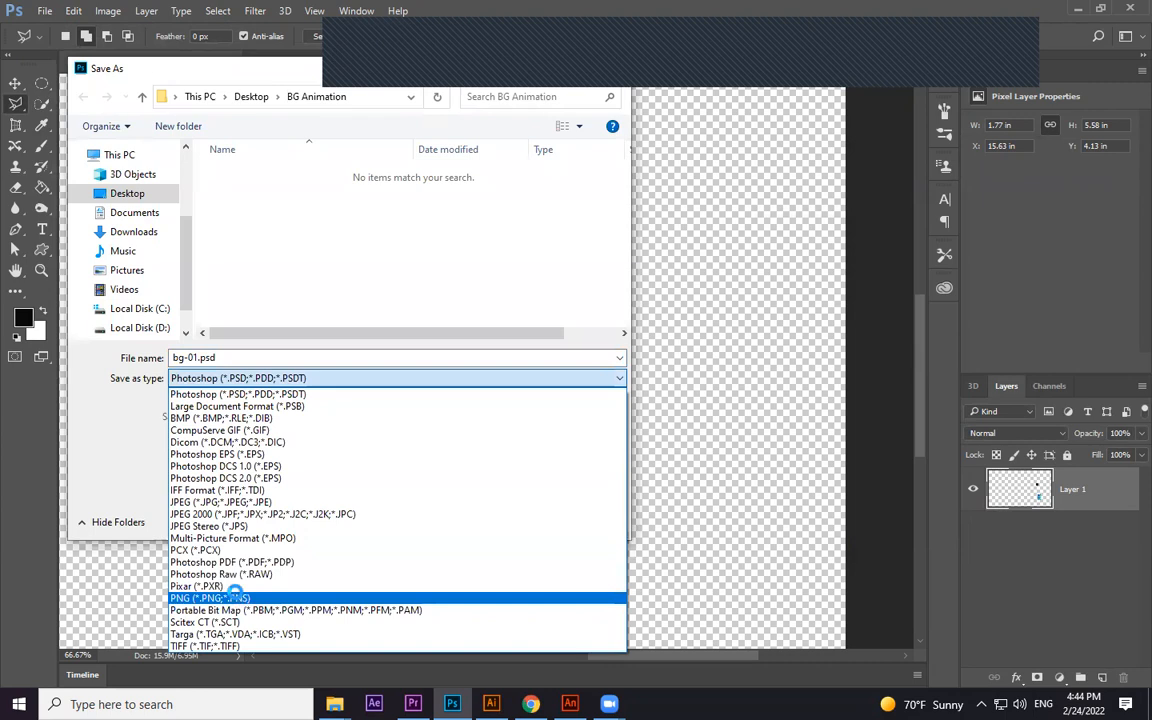
pyautogui.click(250, 589)
pyautogui.hotkey('ctrl', 'a')
pyautogui.write('light')
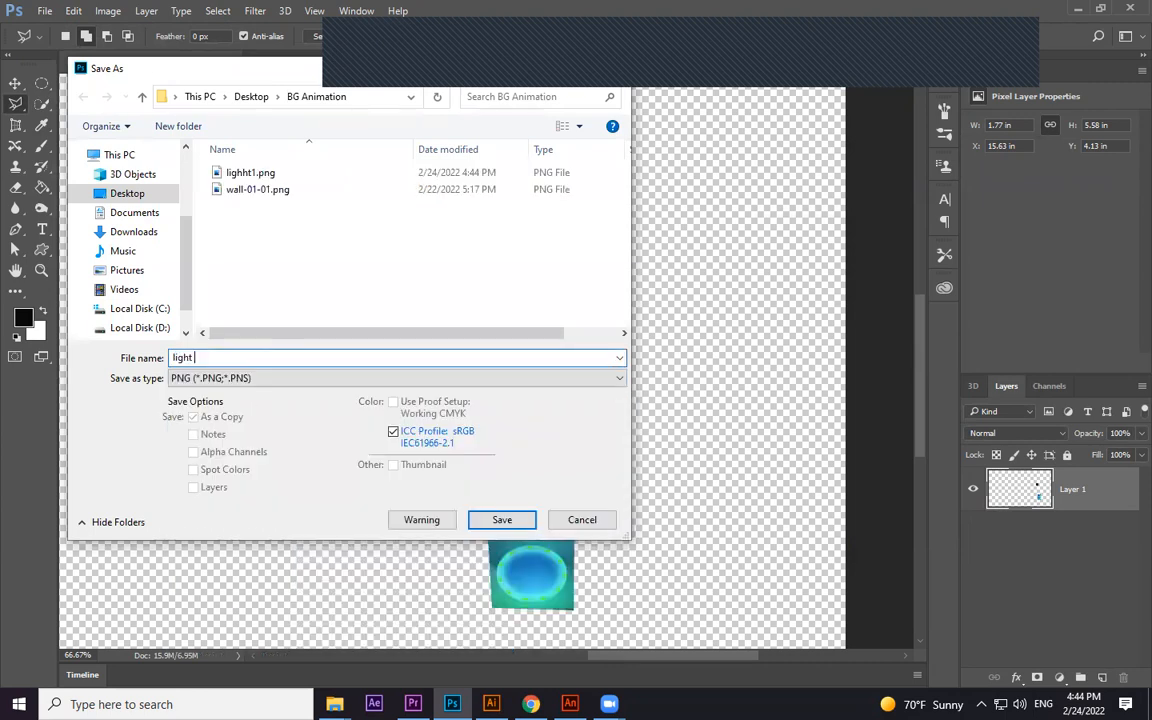
pyautogui.click(526, 528)
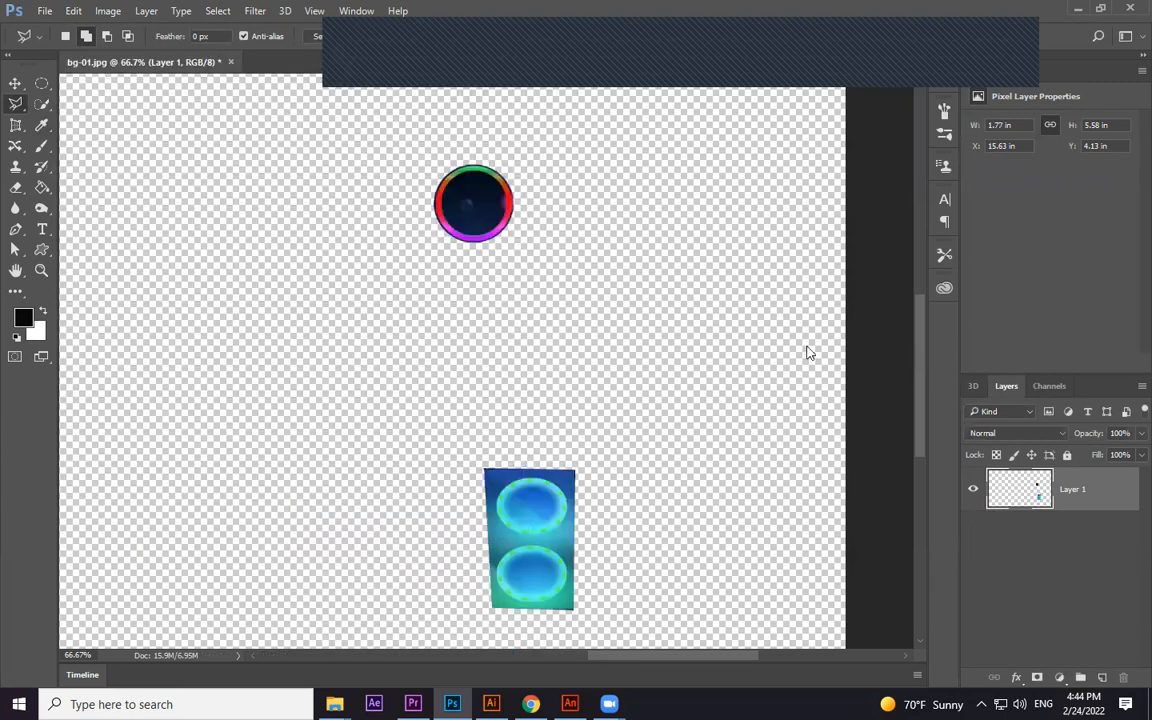
pyautogui.click(568, 256)
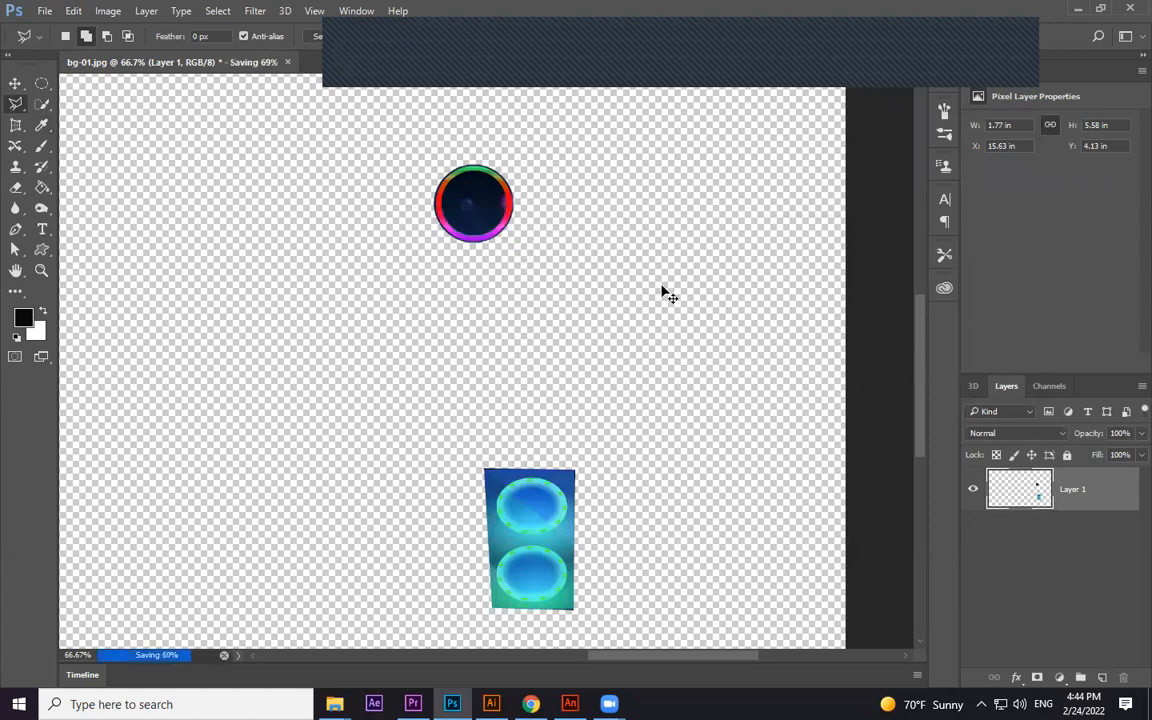
# Shift the hue of the lights layer in the positive direction so the tower panel turns pink-purple
pyautogui.hotkey('ctrl', 'u')
pyautogui.moveTo(820, 237); pyautogui.dragTo(872, 236)
pyautogui.click(997, 160)
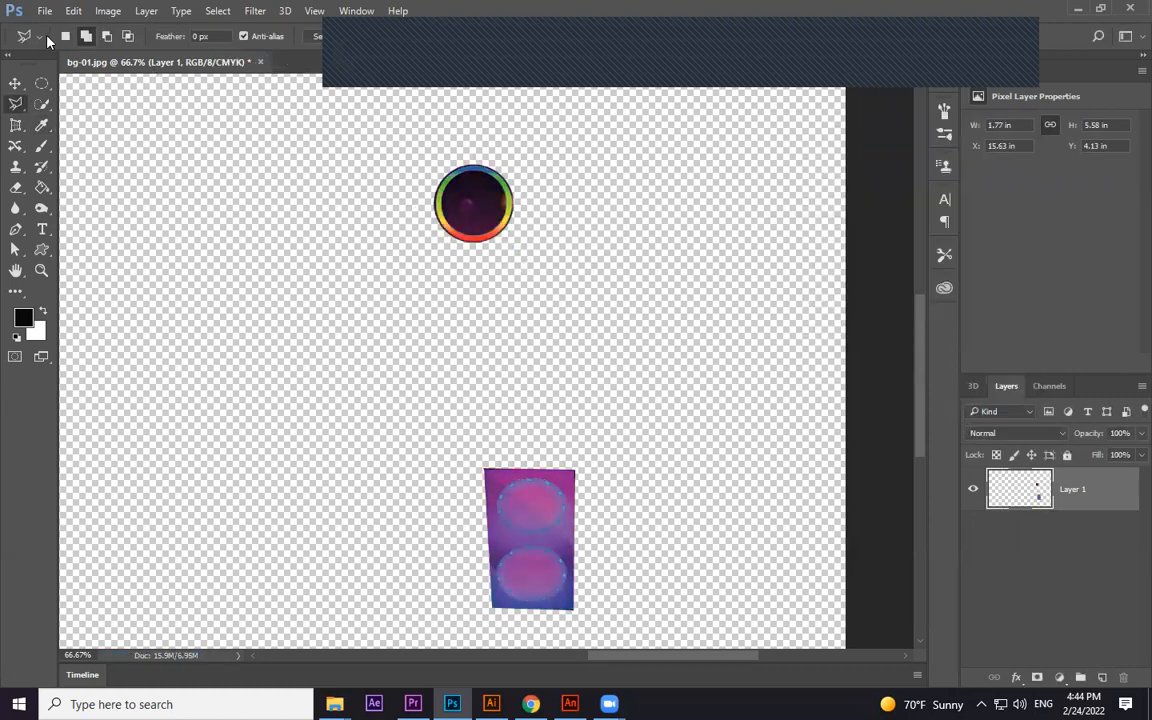
# Save the pink-purple lights as the PNG file light 3 and return to the BG Animation folder
pyautogui.click(45, 11)
pyautogui.click(86, 190)
pyautogui.click(282, 384)
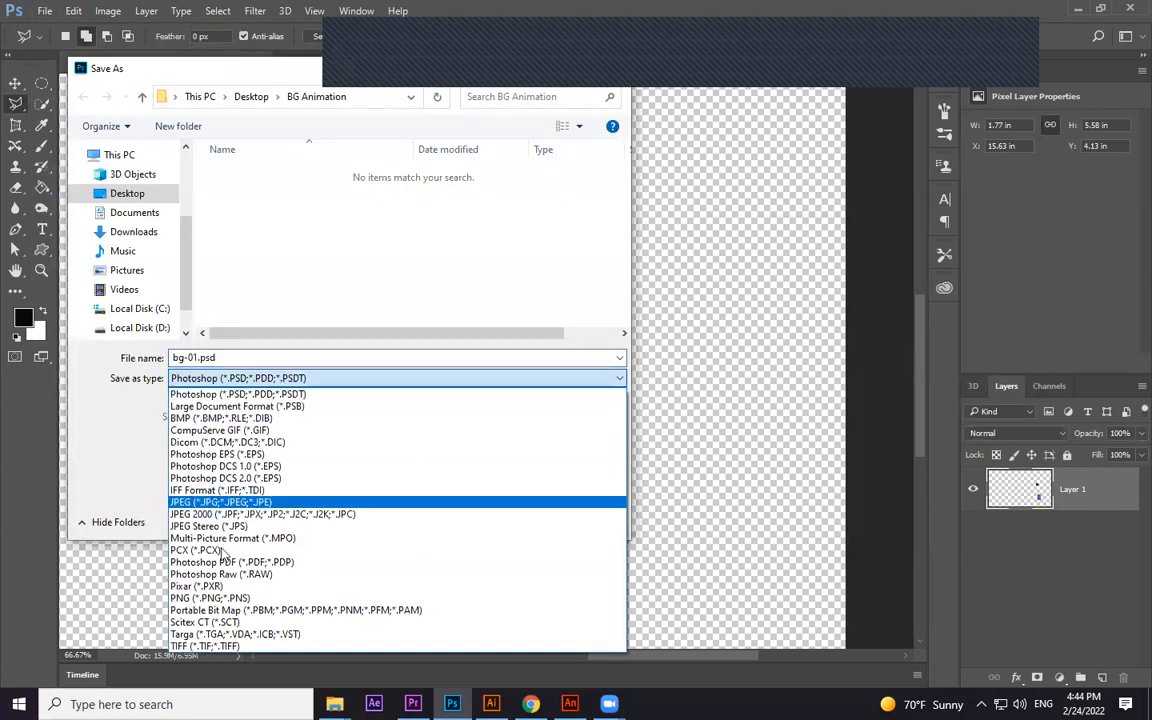
pyautogui.click(213, 598)
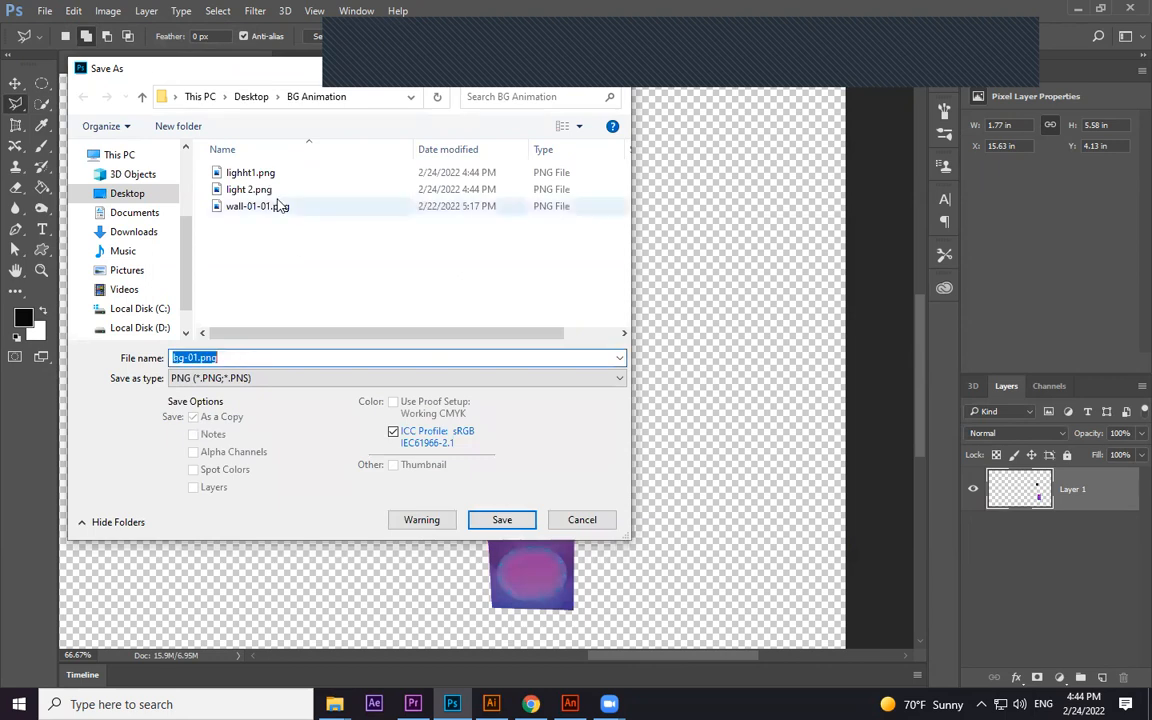
pyautogui.click(264, 189)
pyautogui.click(198, 357)
pyautogui.click(200, 357)
pyautogui.press('BackSpace')
pyautogui.write('3')
pyautogui.click(501, 519)
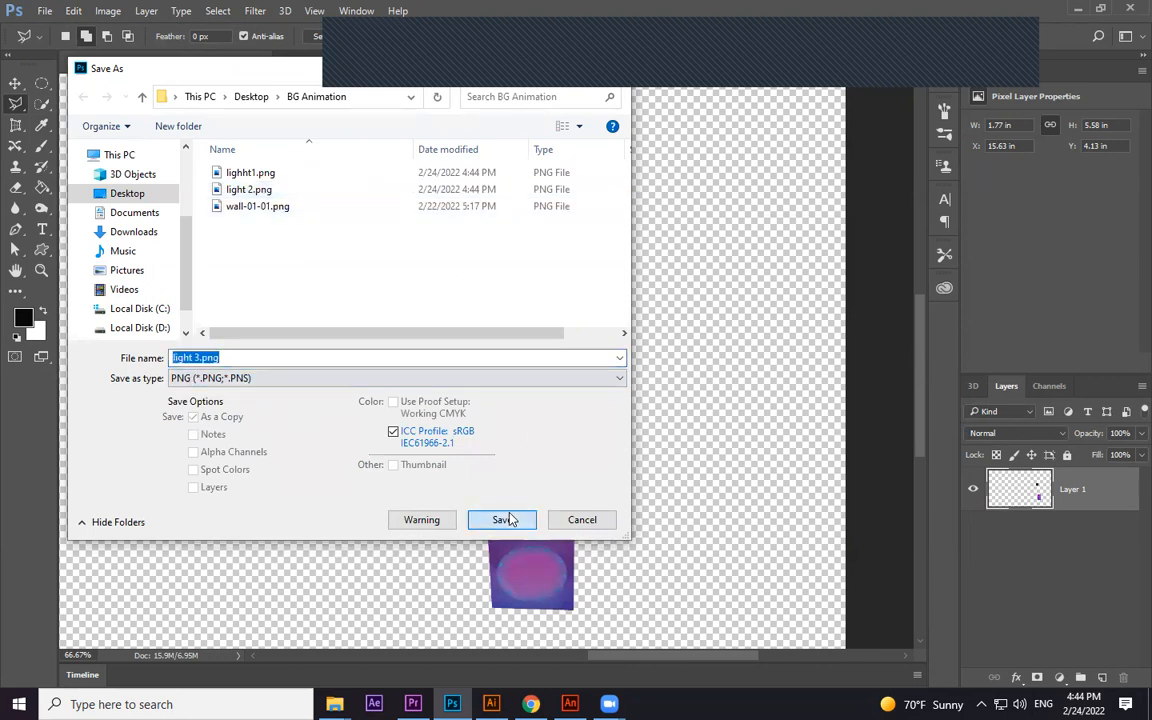
pyautogui.press('Return')
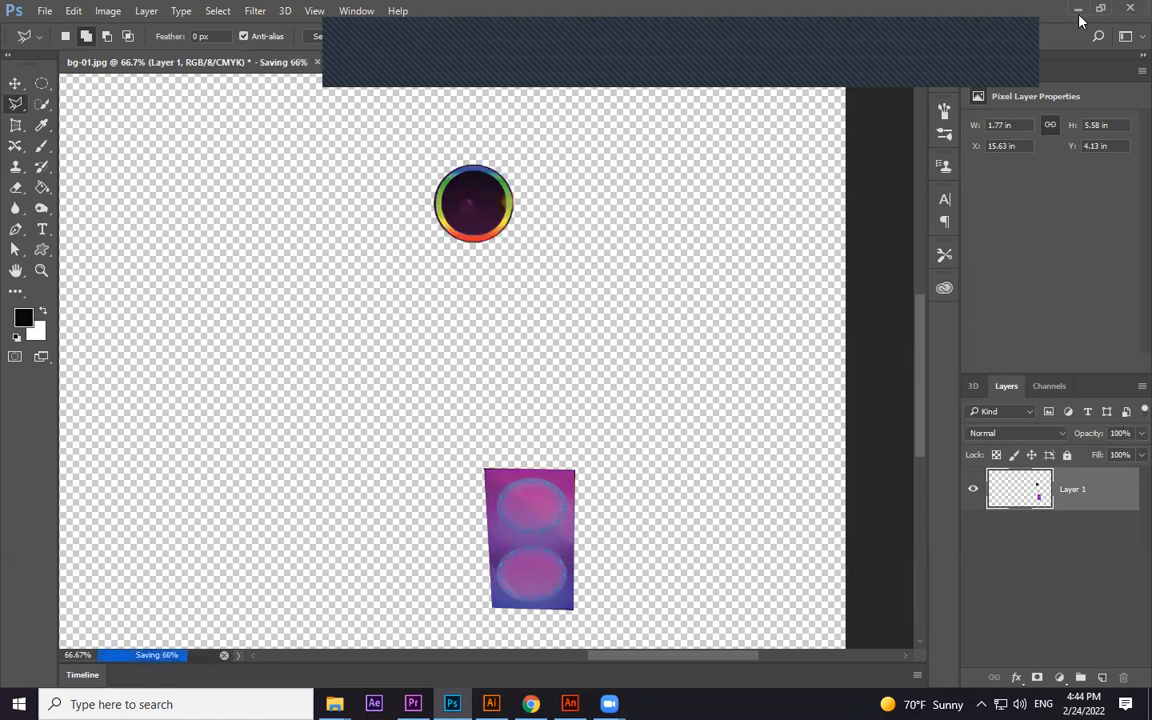
pyautogui.click(1078, 9)
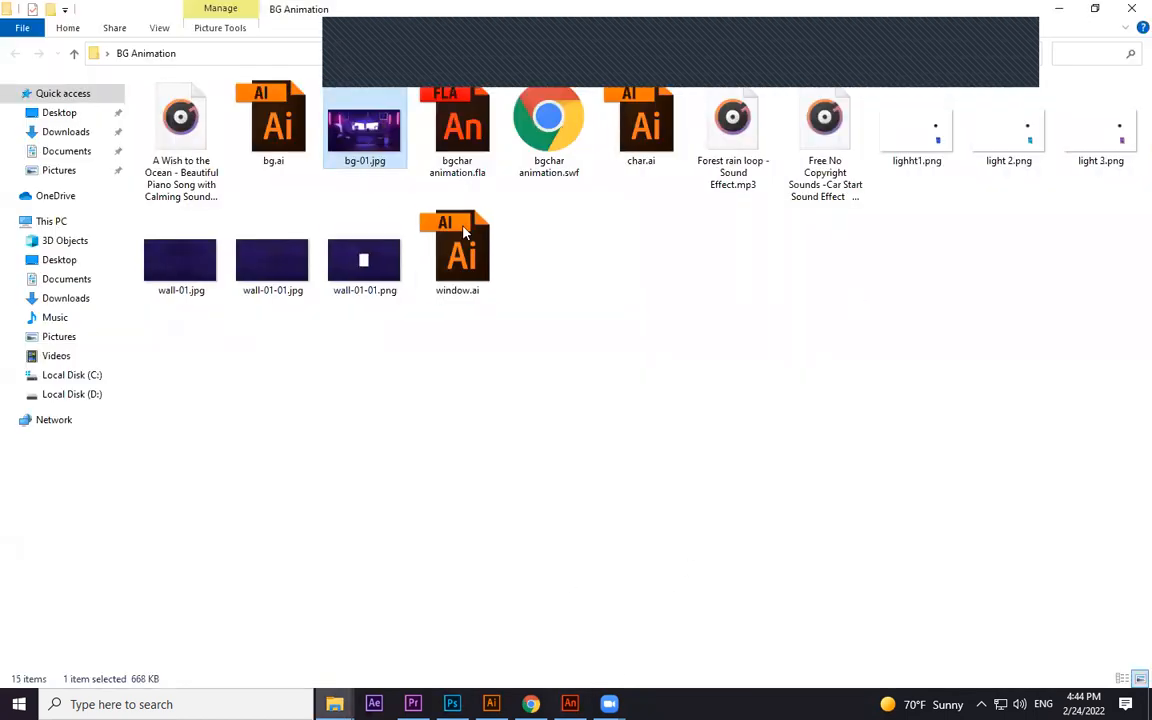
# Switch to Animate, return to frame 1 and hide the wall, Layer 1 and Layer 2 layers
pyautogui.click(932, 152)
pyautogui.click(1116, 147)
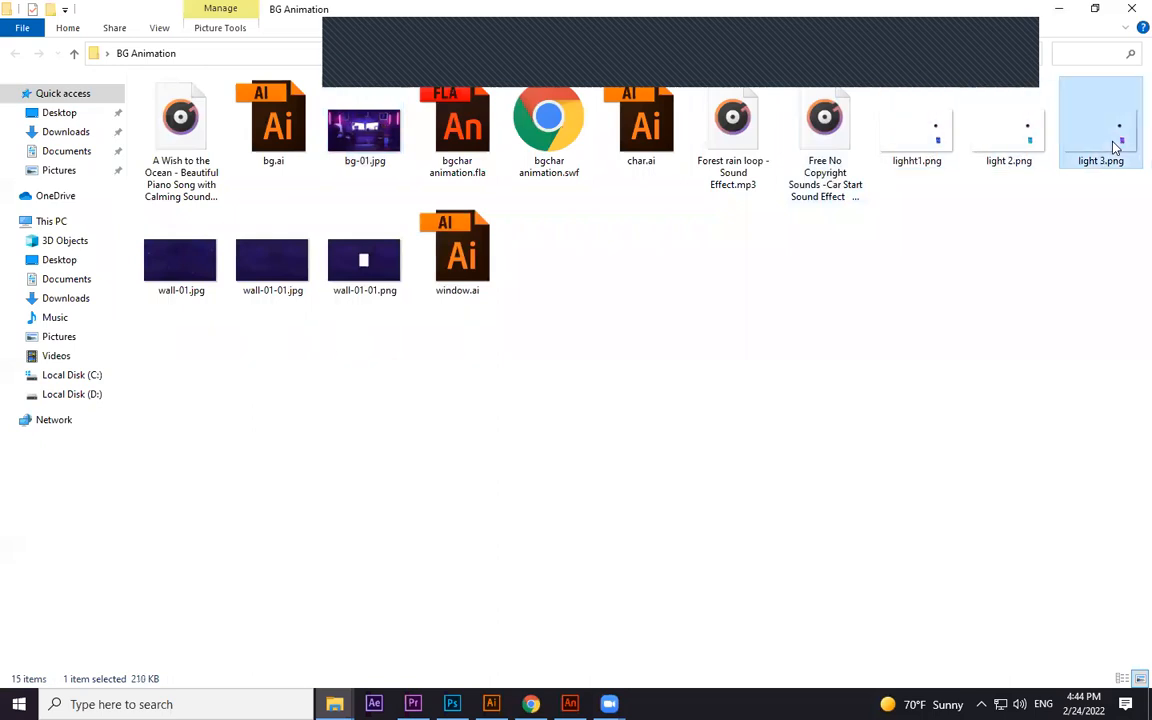
pyautogui.click(570, 704)
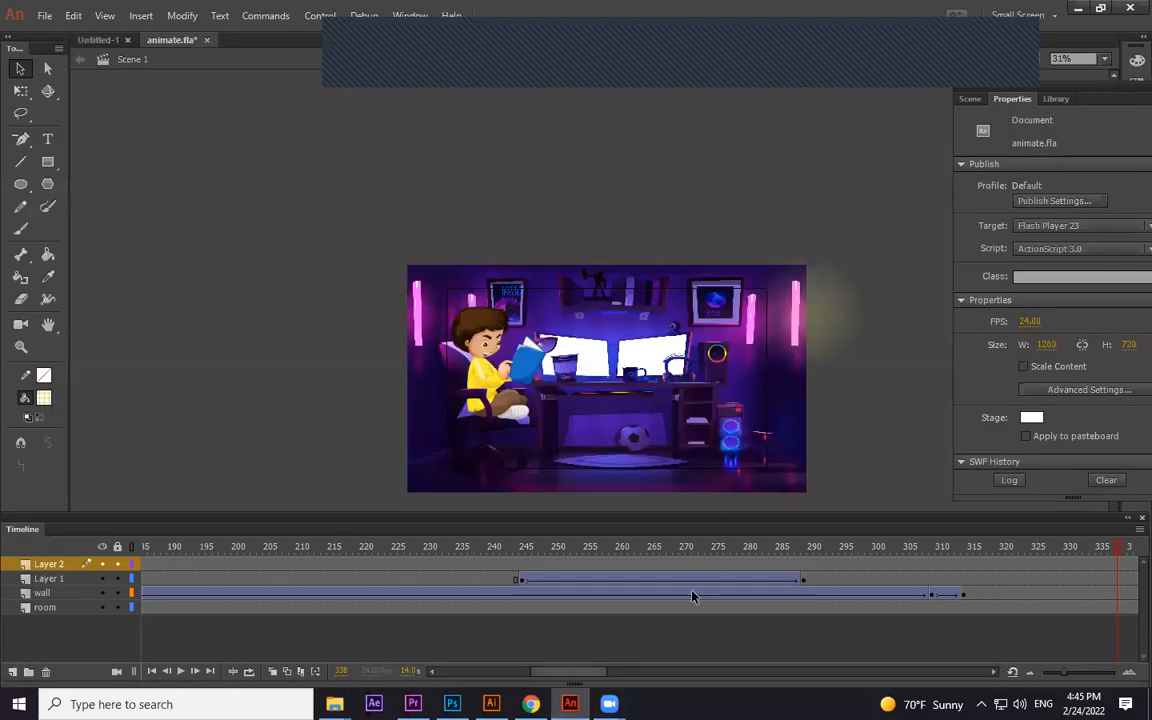
pyautogui.moveTo(591, 551)
pyautogui.mouseDown()
pyautogui.moveTo(478, 550)
pyautogui.moveTo(599, 550)
pyautogui.mouseUp()
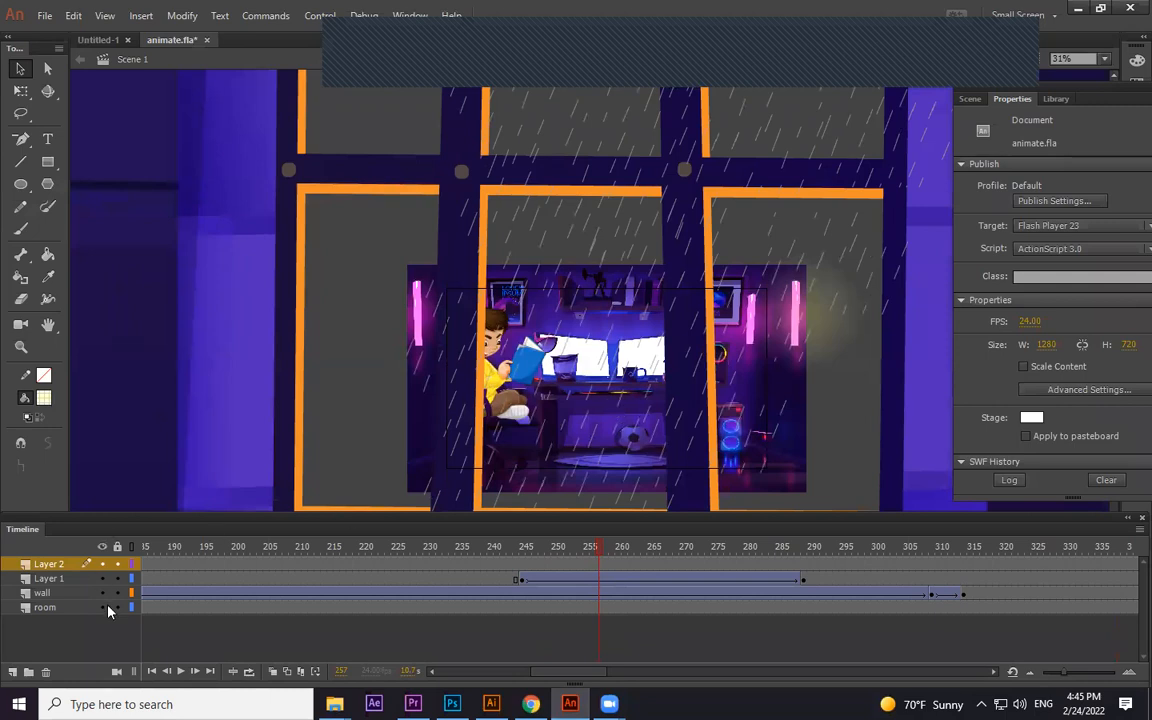
pyautogui.click(45, 607)
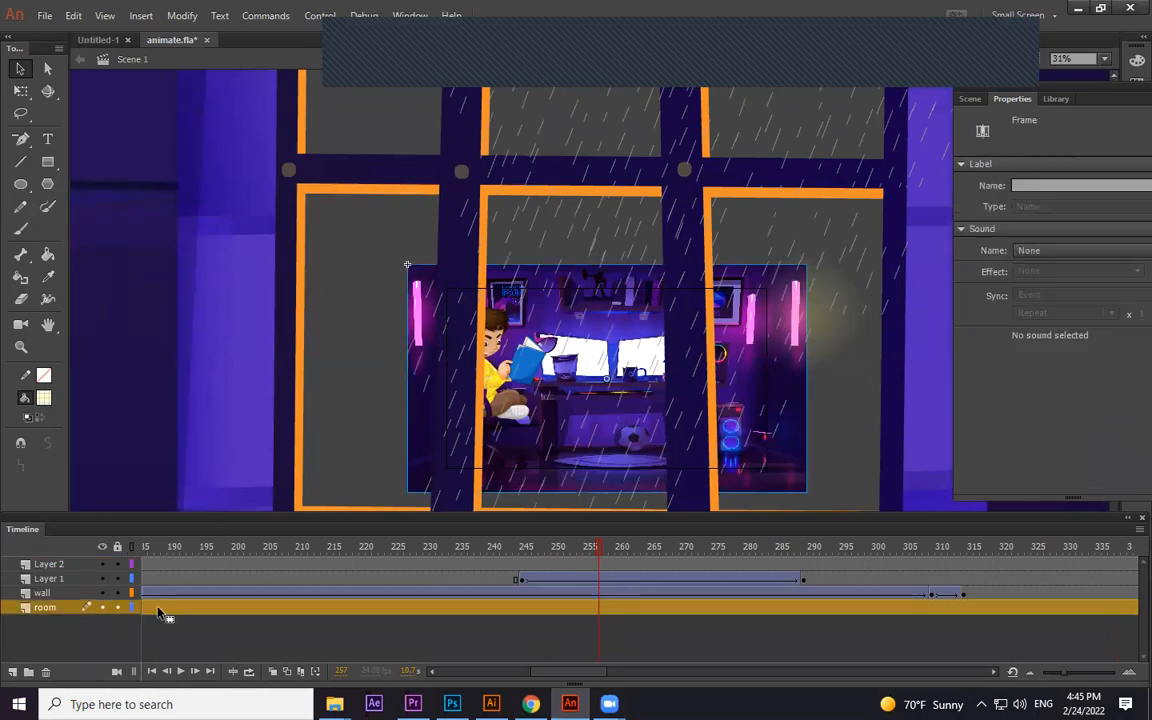
pyautogui.moveTo(193, 547); pyautogui.dragTo(15, 575)
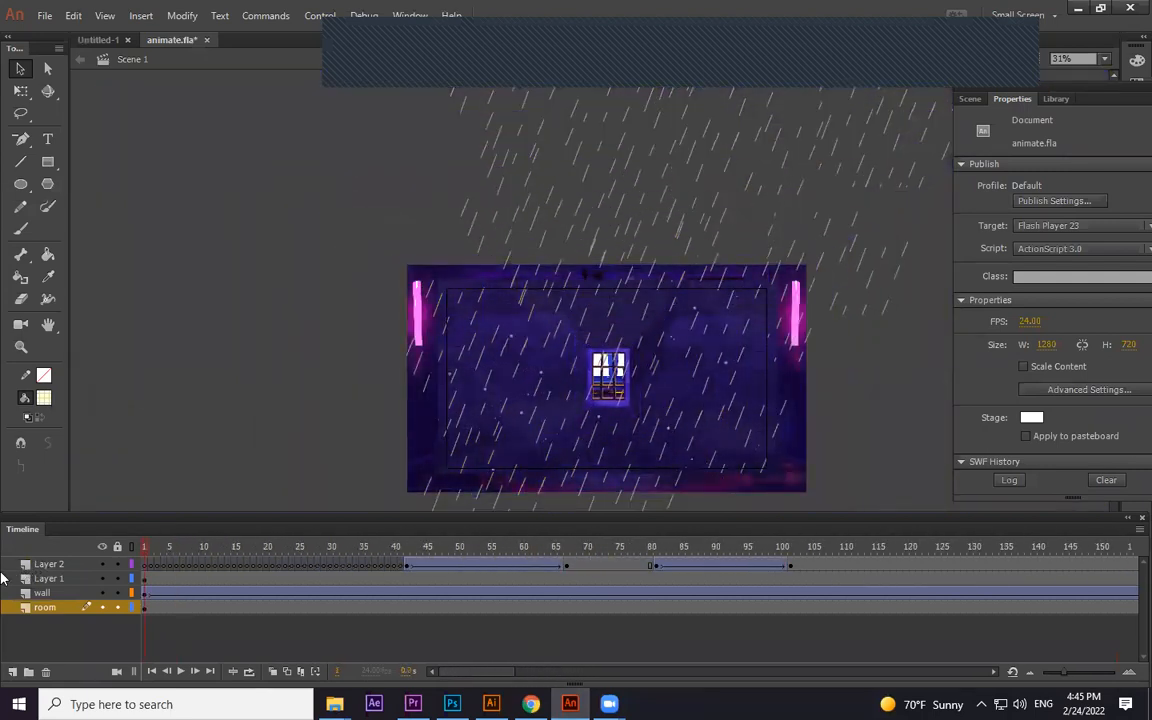
pyautogui.click(101, 593)
pyautogui.click(101, 565)
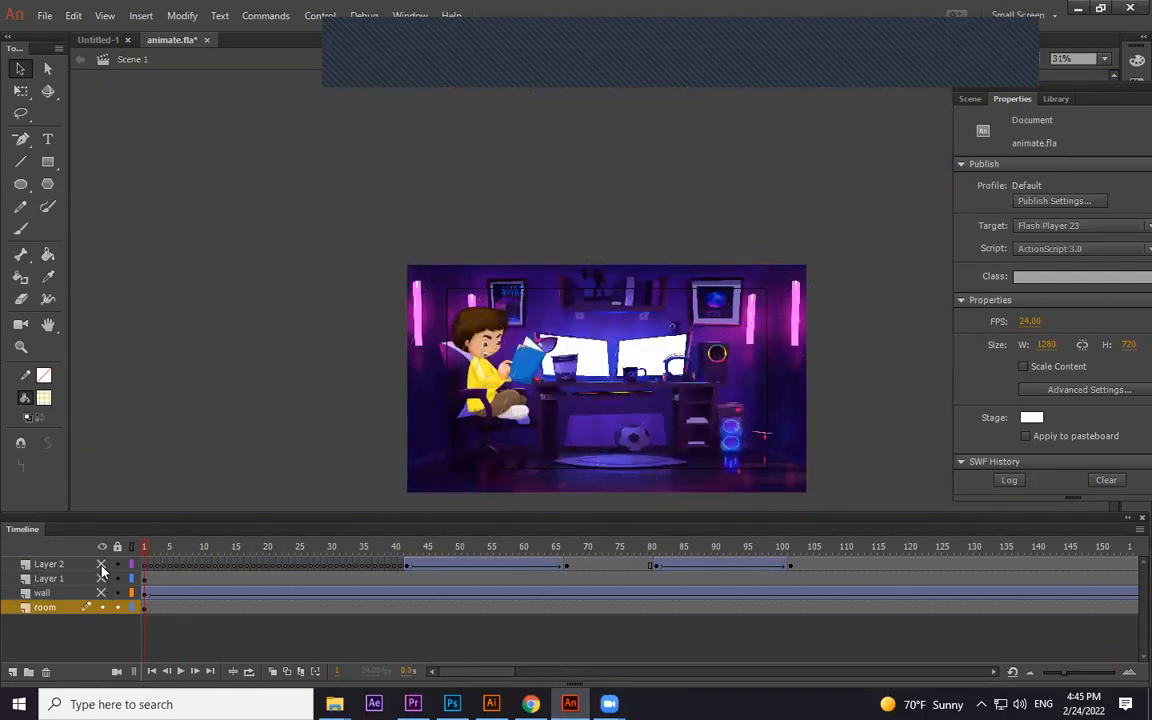
# Open the room symbol for editing and lock its flash0.ai layer and the boy's layer above the background
pyautogui.click(54, 609)
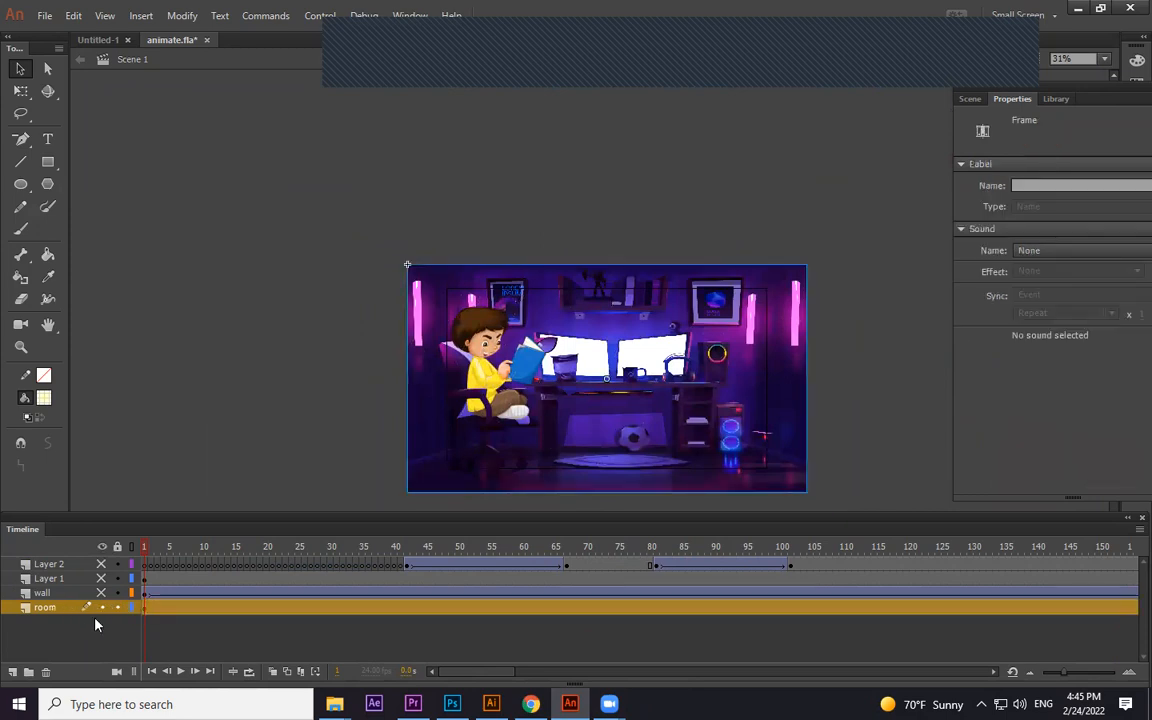
pyautogui.click(618, 403)
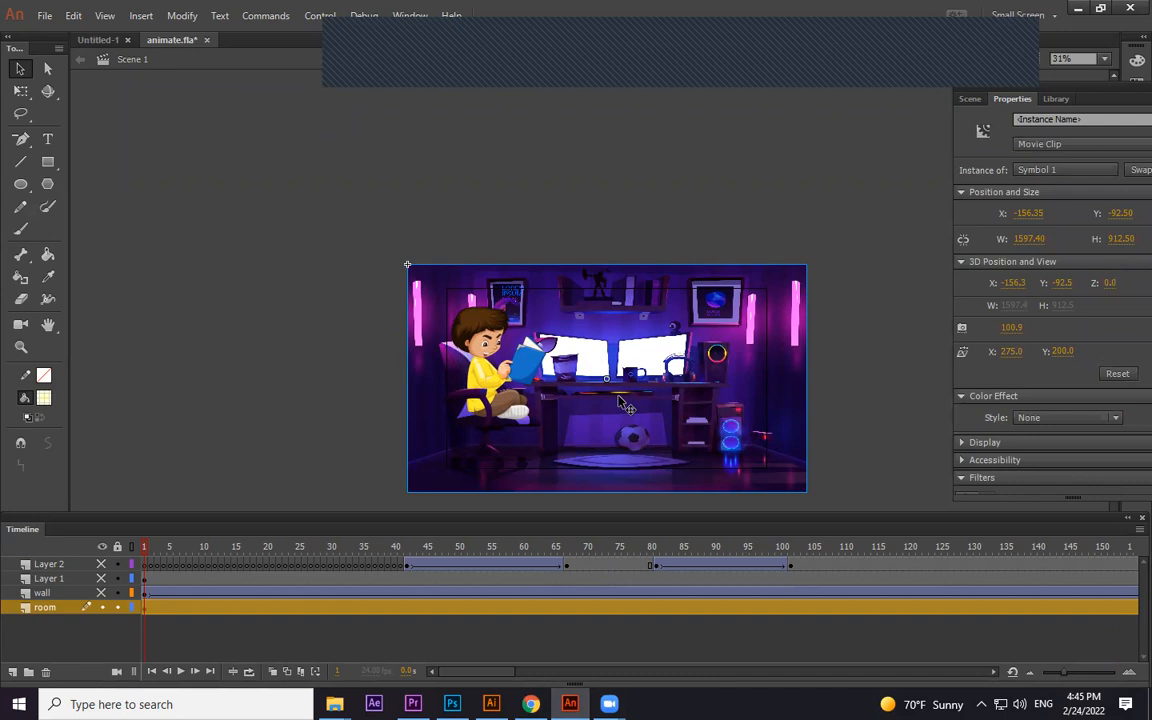
pyautogui.doubleClick(620, 402)
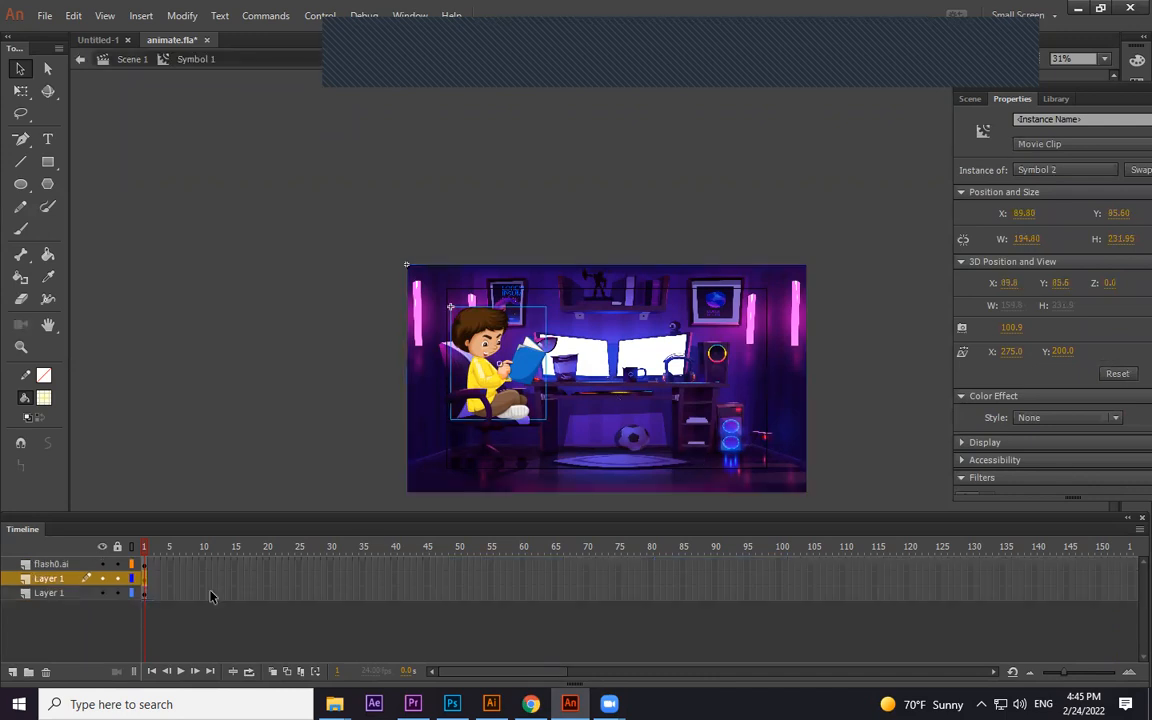
pyautogui.click(102, 594)
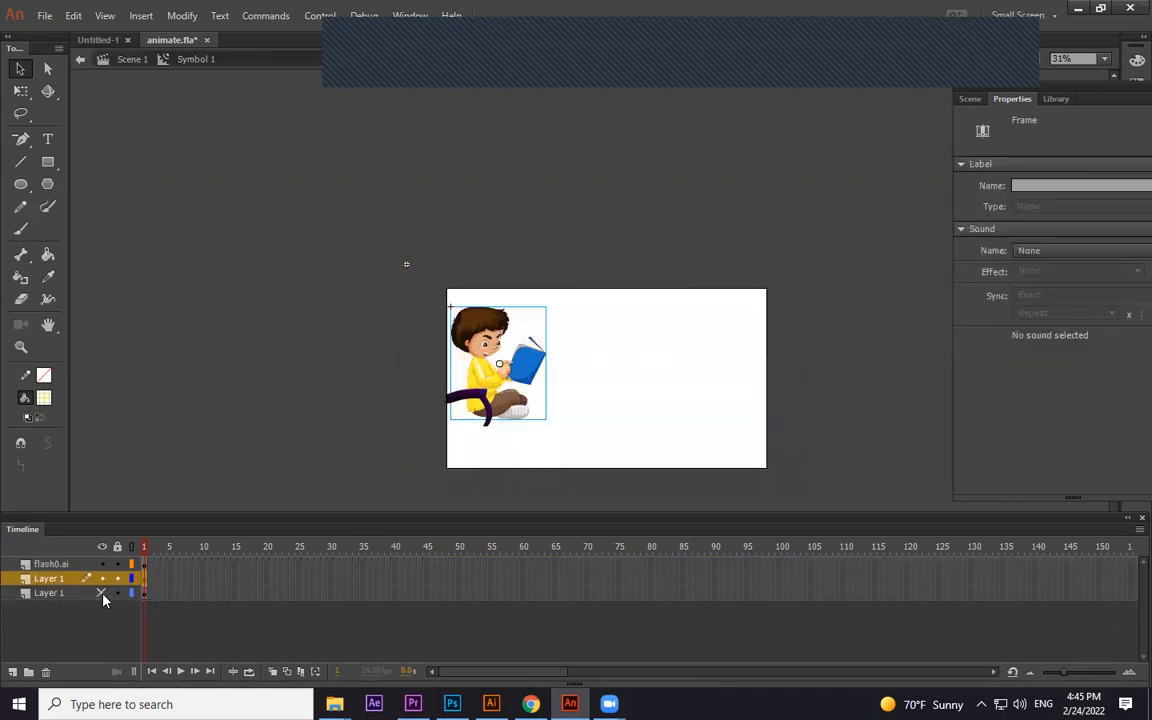
pyautogui.click(102, 594)
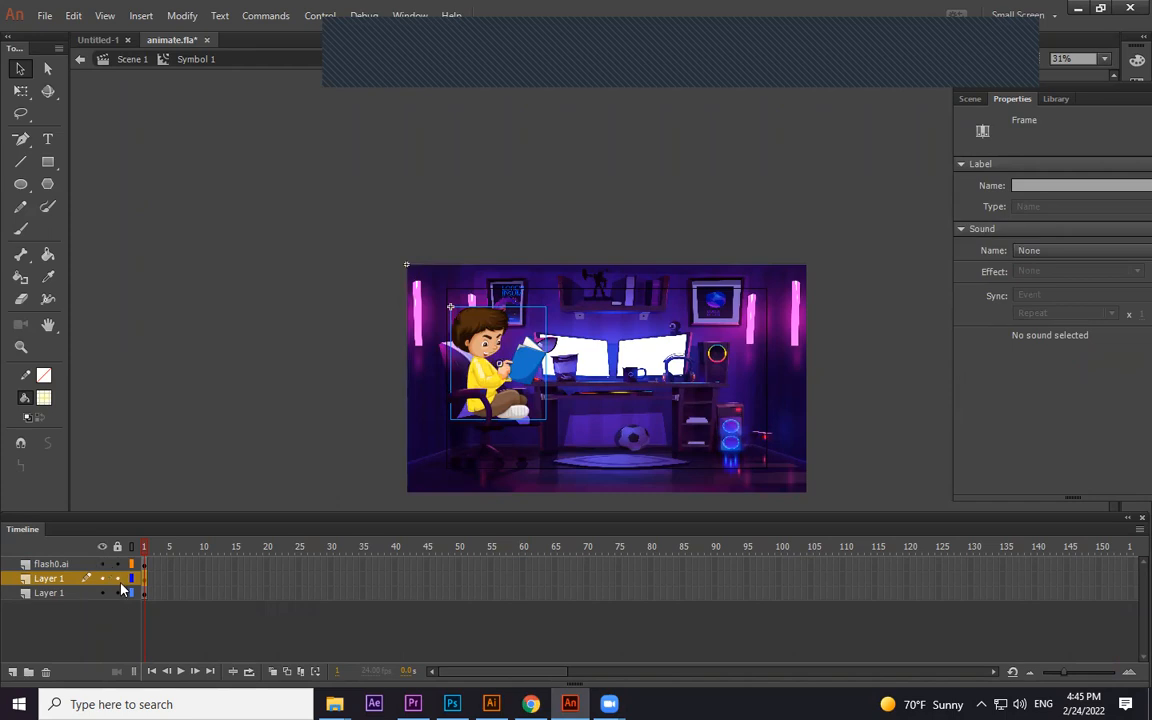
pyautogui.click(117, 579)
pyautogui.click(101, 595)
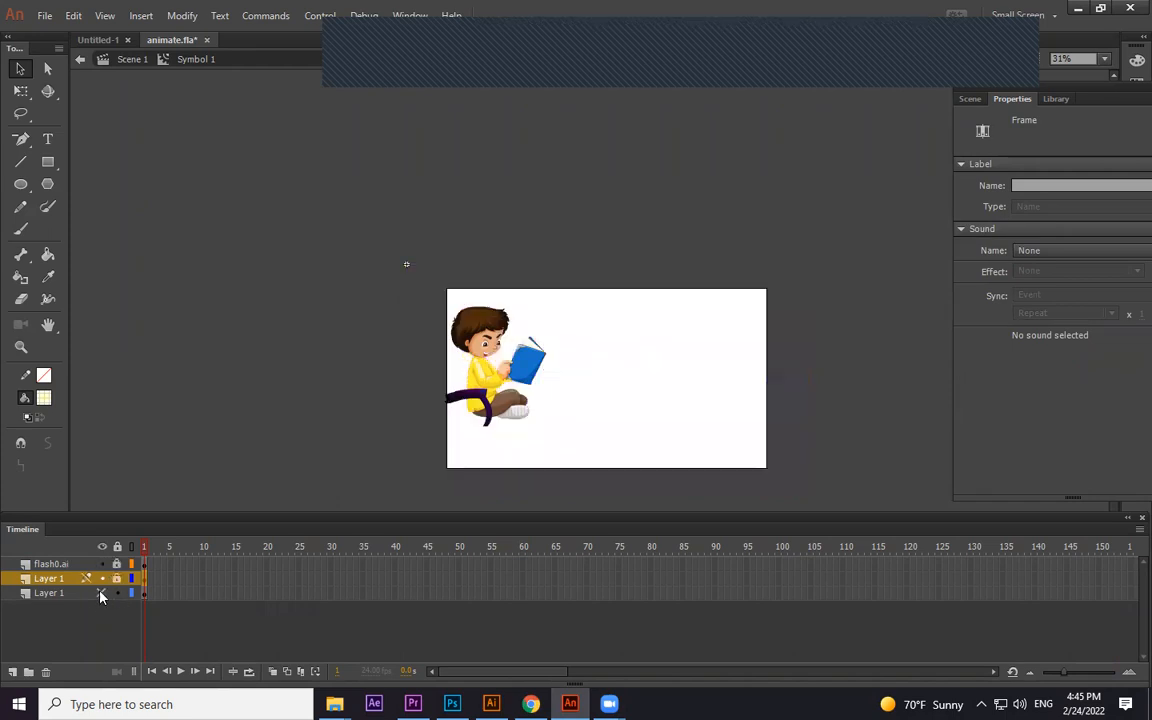
pyautogui.click(102, 594)
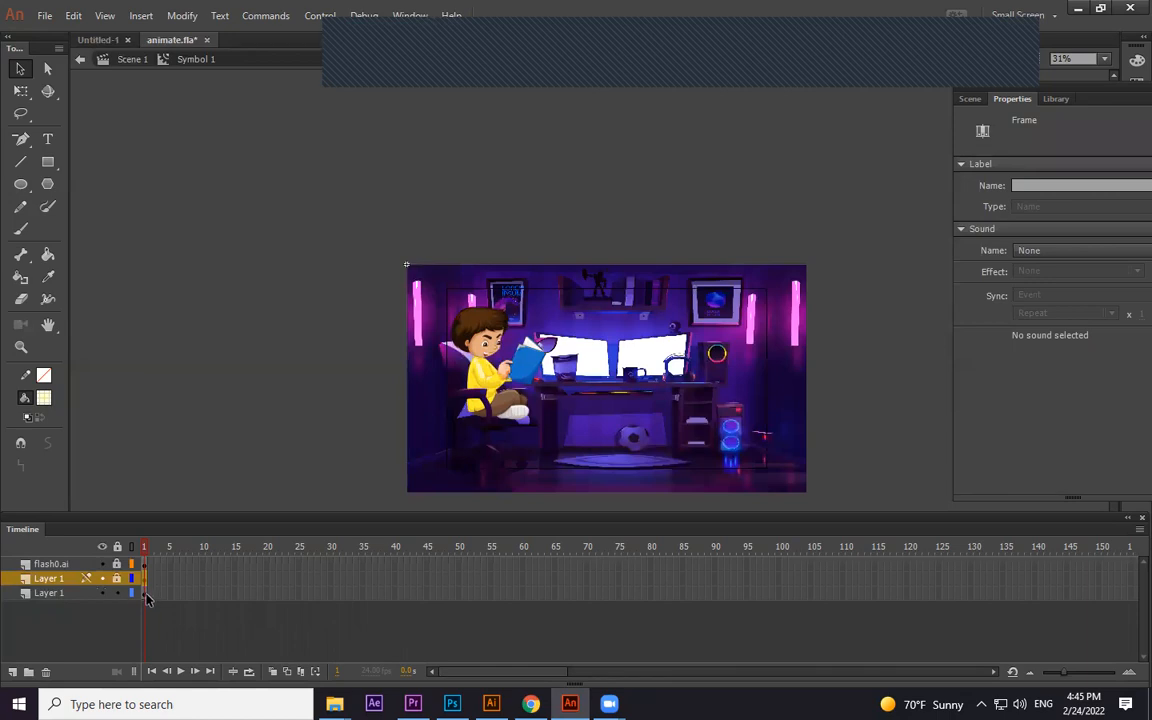
# Insert a keyframe at frame 202 on the room background layer inside the symbol
pyautogui.moveTo(1100, 597); pyautogui.dragTo(1131, 597)
pyautogui.click(983, 596)
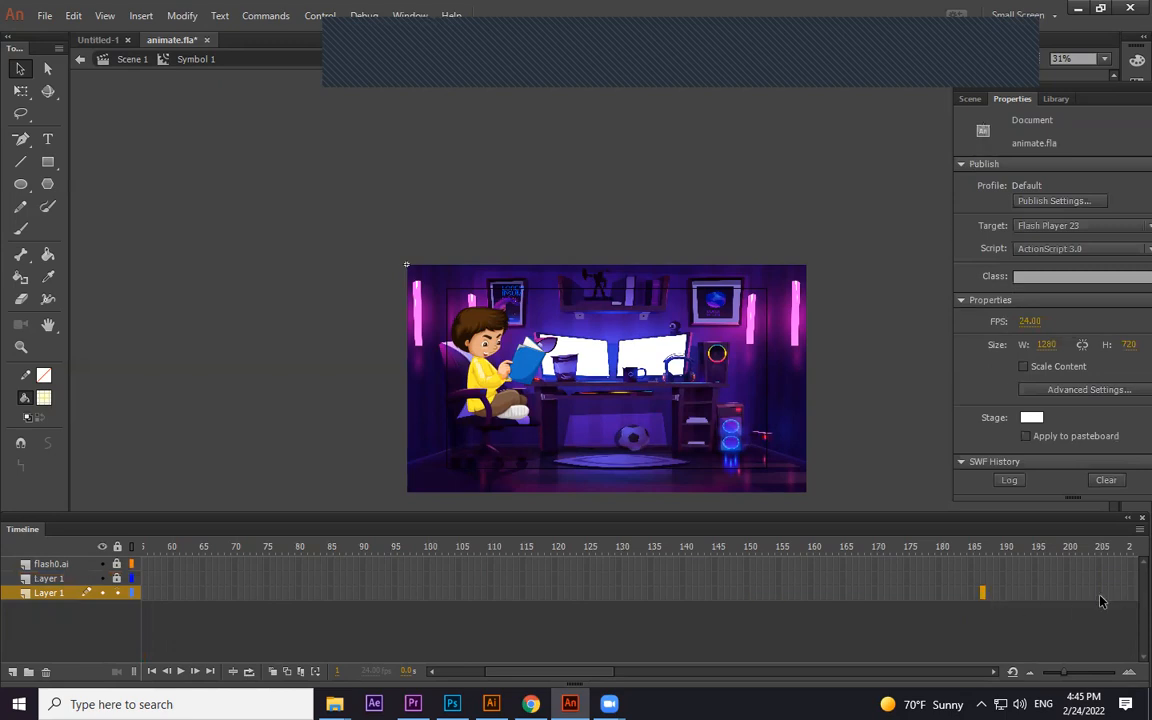
pyautogui.click(1078, 595)
pyautogui.press('F7')
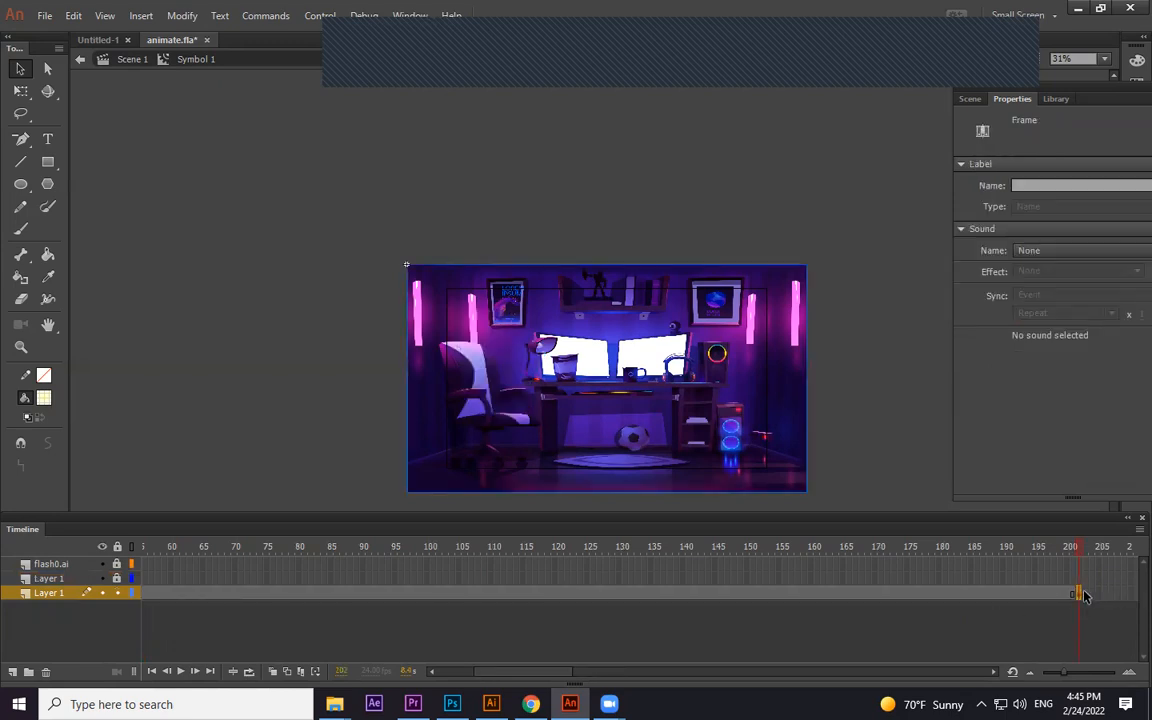
pyautogui.click(1117, 561)
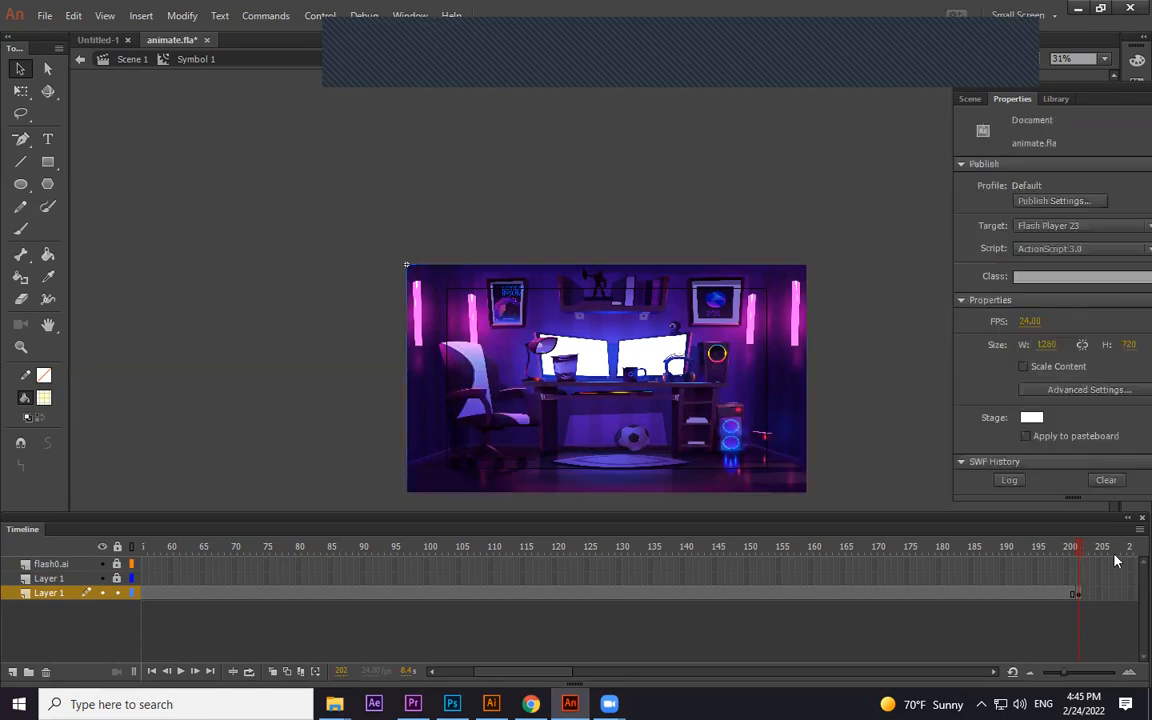
pyautogui.click(1077, 594)
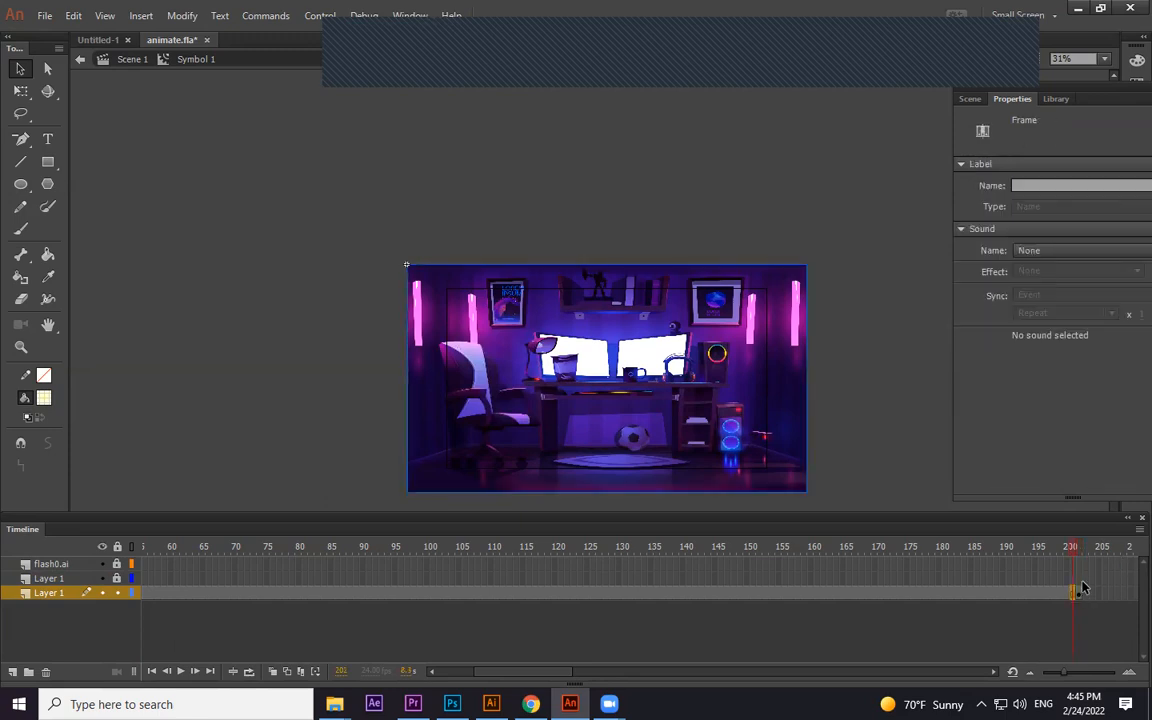
# Extend the flash0.ai layer and the boy's layer to frame 202
pyautogui.click(1078, 568)
pyautogui.click(1079, 581)
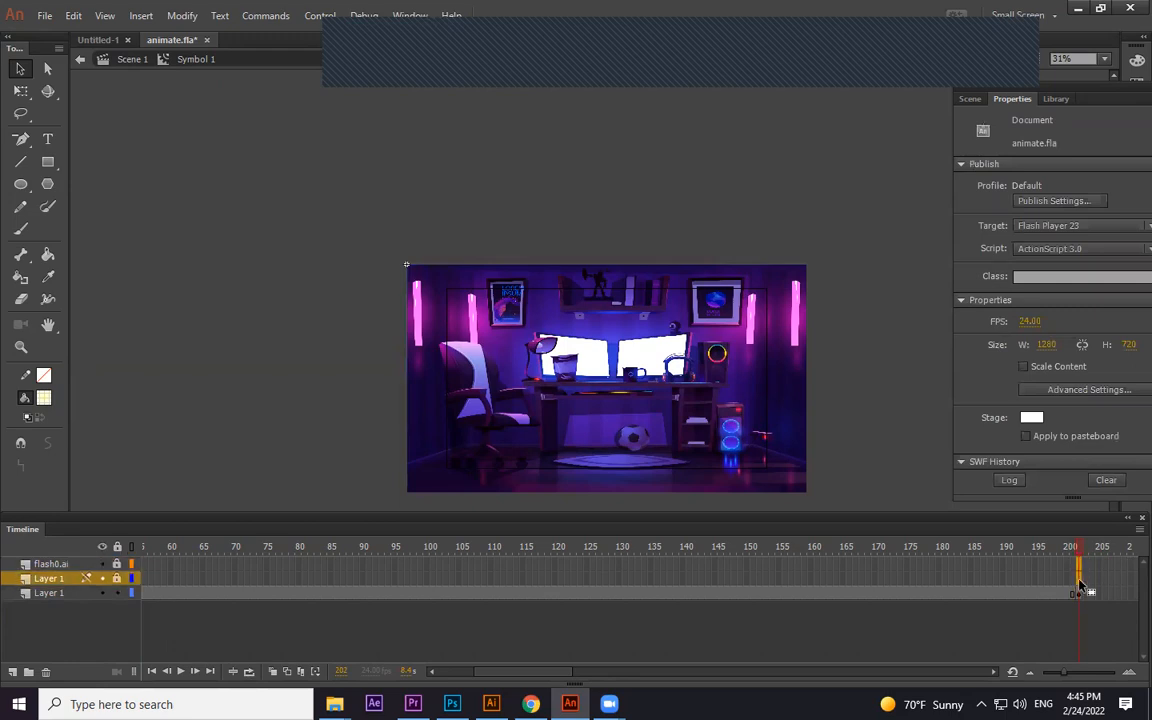
pyautogui.press('F5')
pyautogui.moveTo(1111, 598); pyautogui.dragTo(1080, 607)
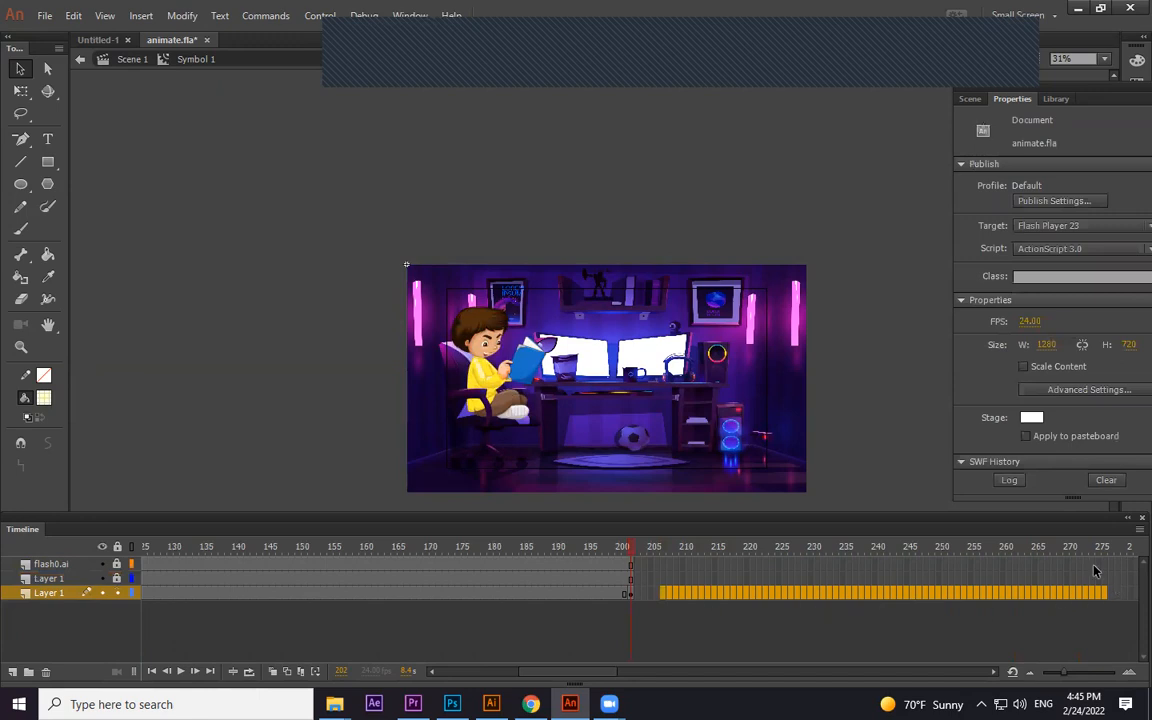
pyautogui.click(636, 594)
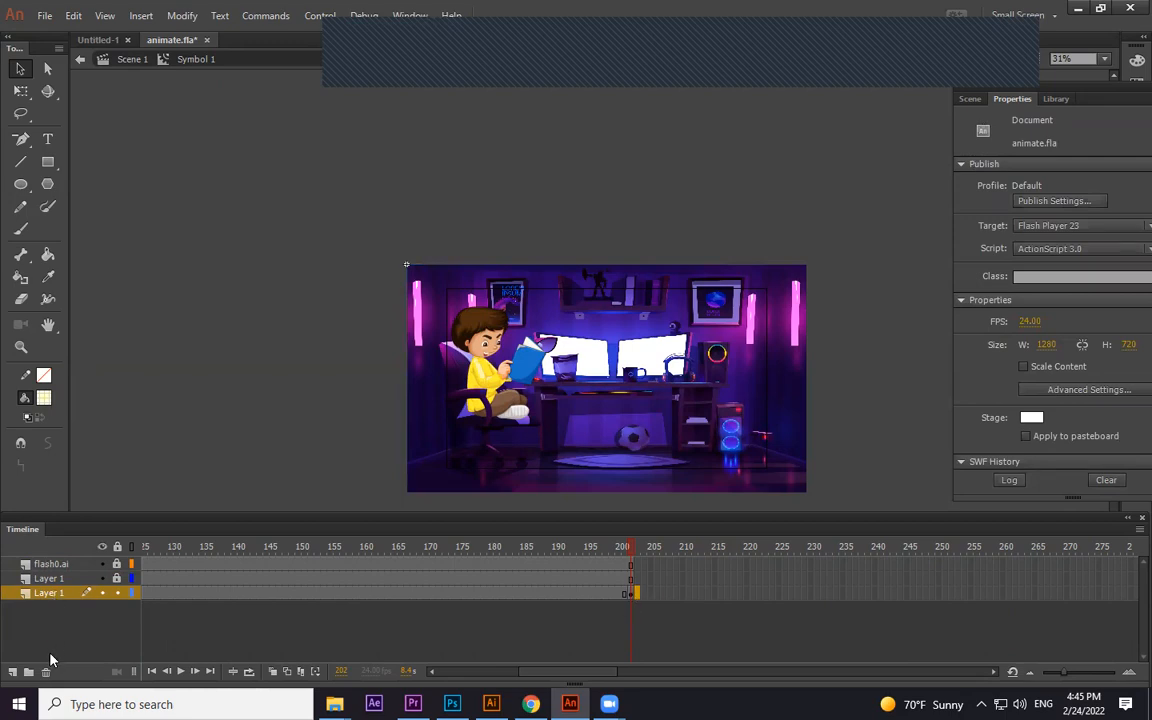
# Add a new layer directly above the room background and name it light
pyautogui.click(12, 672)
pyautogui.doubleClick(50, 593)
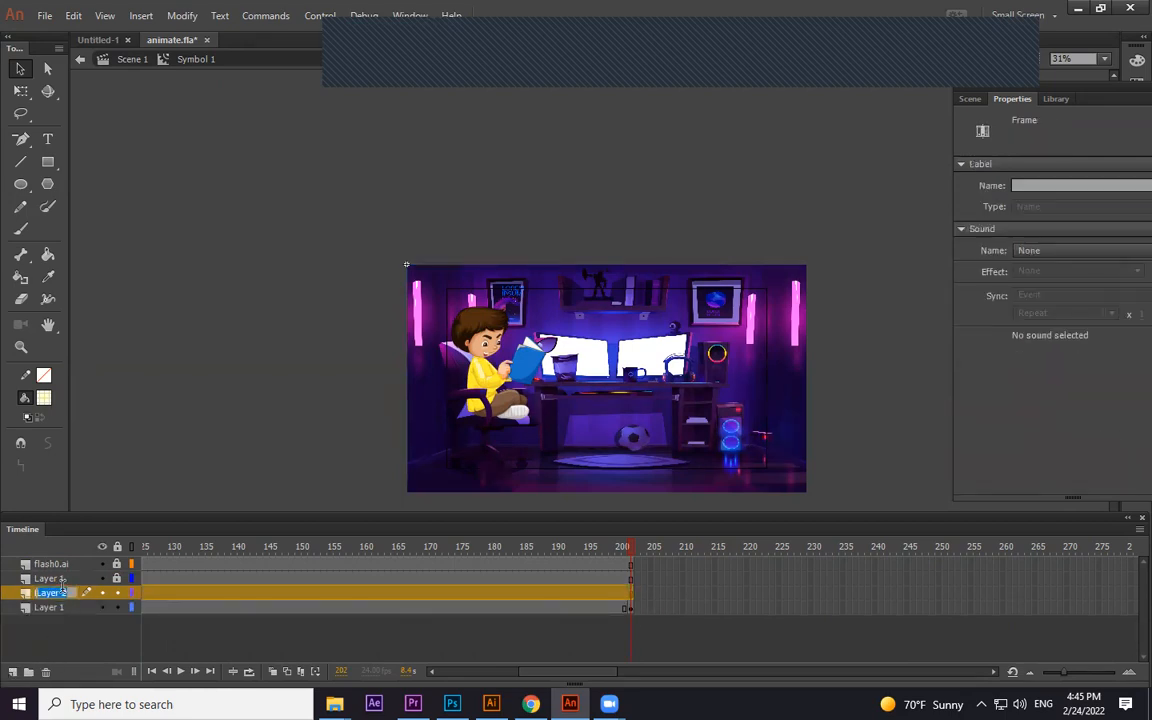
pyautogui.write('light')
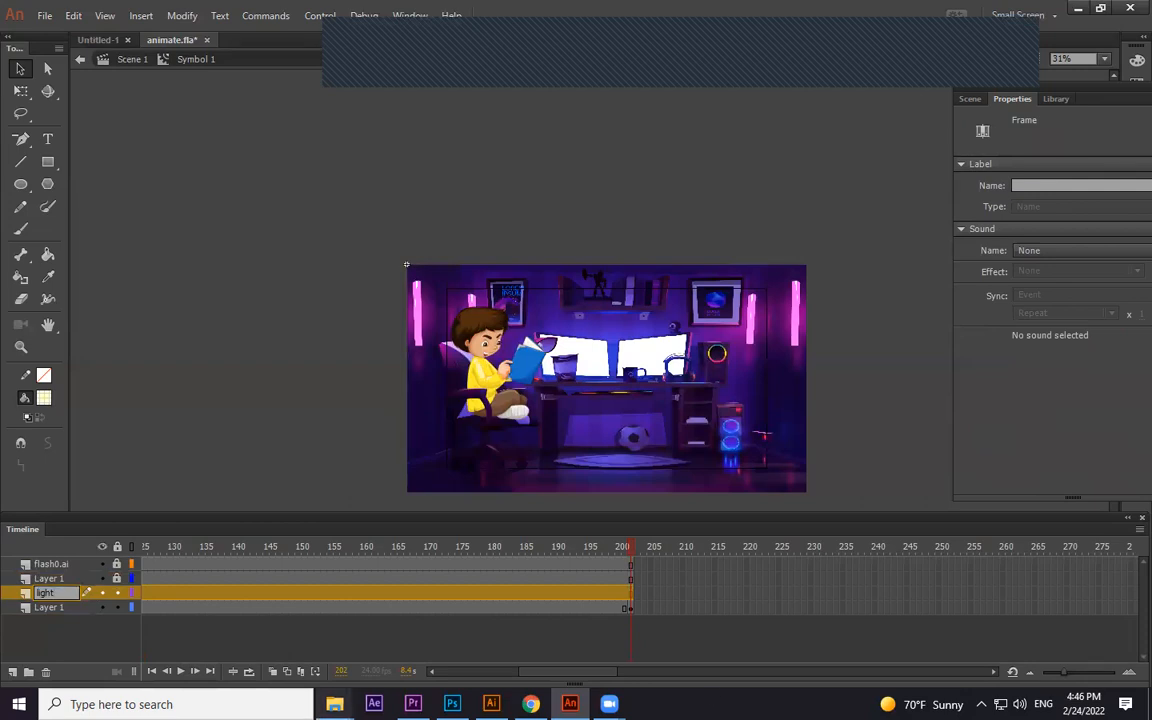
pyautogui.click(708, 607)
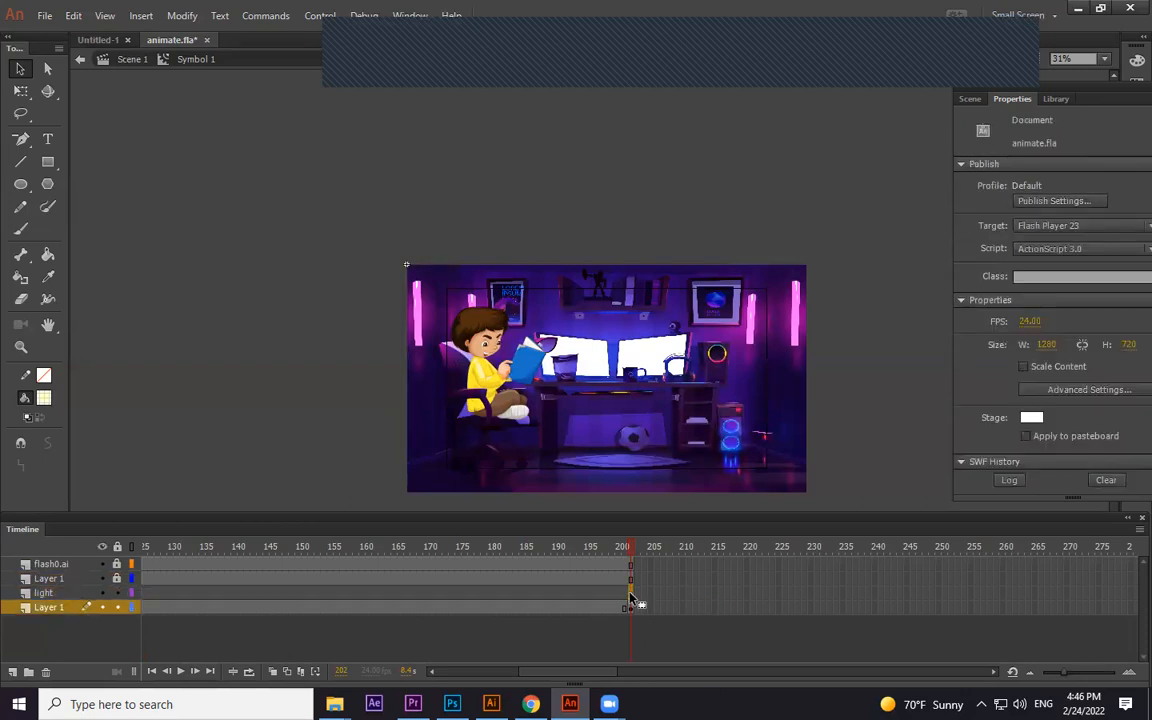
# Insert a keyframe at frame 202 of the light layer and bring lighht1.png from the BG Animation folder onto the stage
pyautogui.click(630, 593)
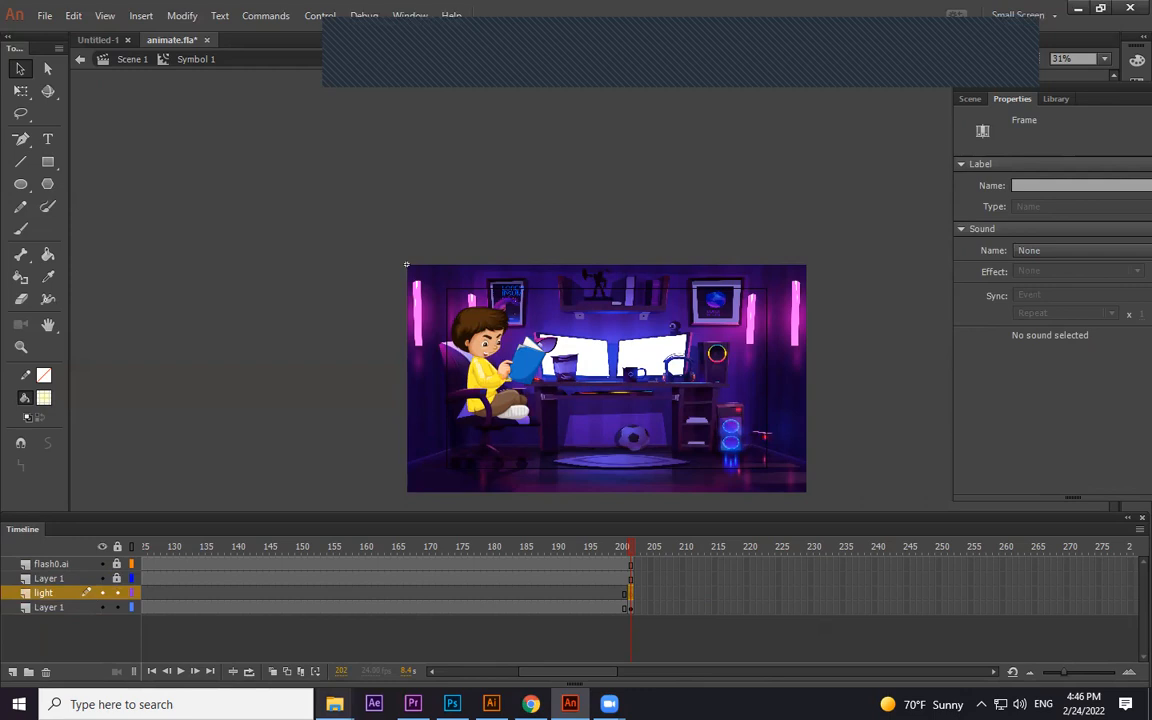
pyautogui.moveTo(334, 704)
pyautogui.click(463, 608)
pyautogui.moveTo(926, 149); pyautogui.dragTo(612, 424)
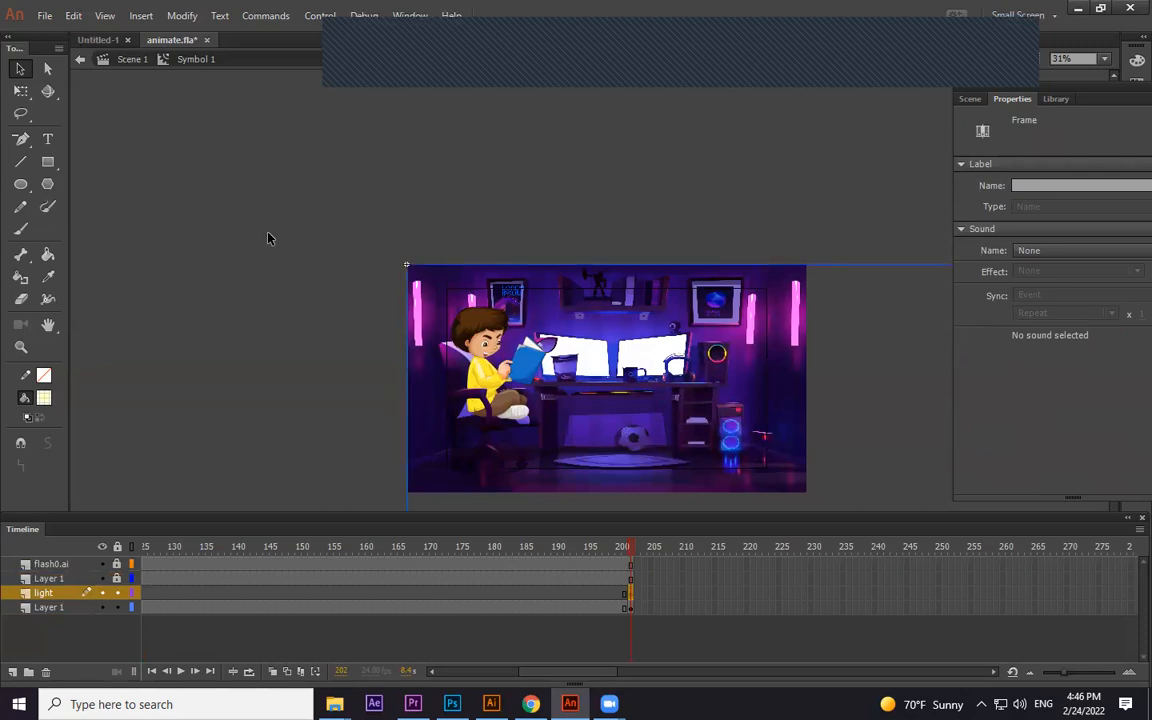
# Scale lighht1.png down with Free Transform to about 810 by 463 px over the room background
pyautogui.click(20, 90)
pyautogui.moveTo(688, 298); pyautogui.dragTo(459, 194)
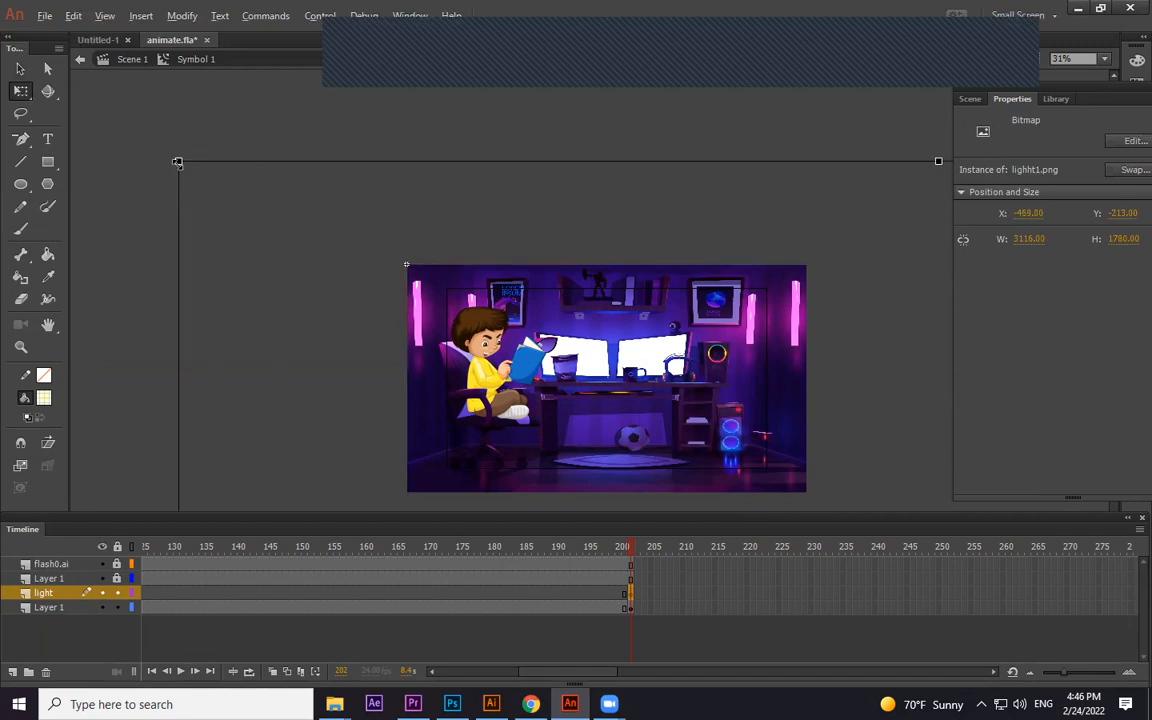
pyautogui.moveTo(178, 163); pyautogui.dragTo(437, 386)
pyautogui.moveTo(587, 398); pyautogui.dragTo(427, 319)
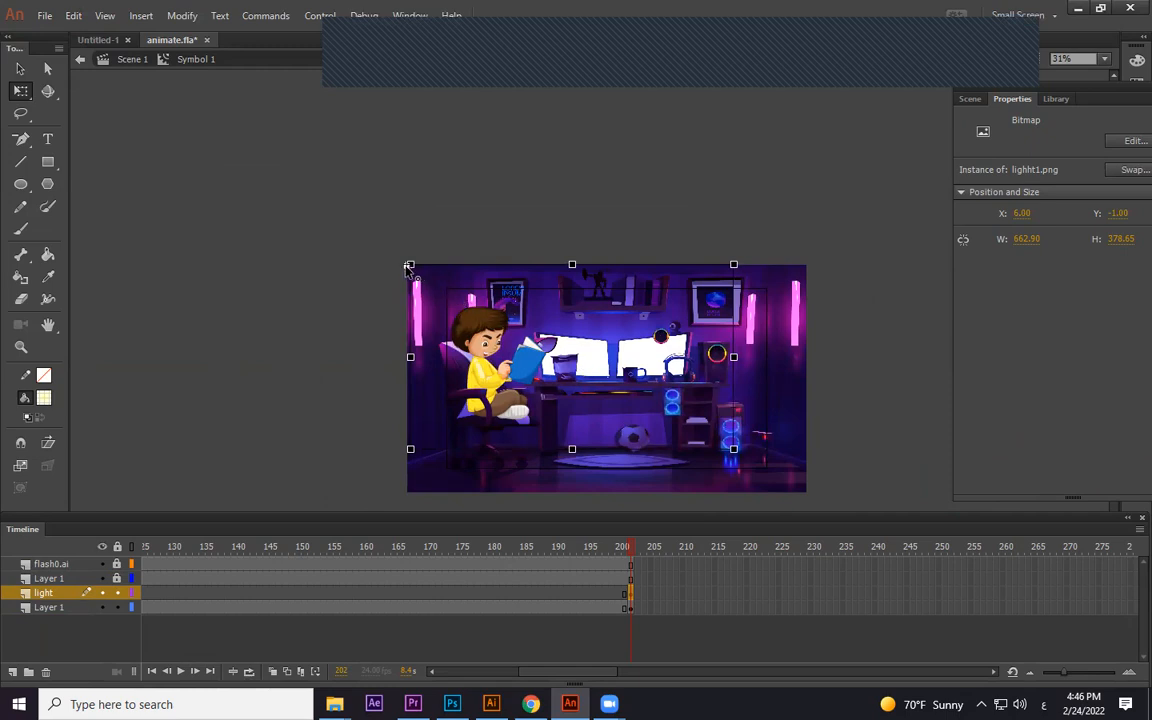
pyautogui.moveTo(733, 449); pyautogui.dragTo(807, 522)
# Align the upper-left corner of lighht1.png with the room background's corner at X 0, Y 0
pyautogui.hotkey('ctrl', '=')
pyautogui.moveTo(836, 476); pyautogui.dragTo(782, 371)
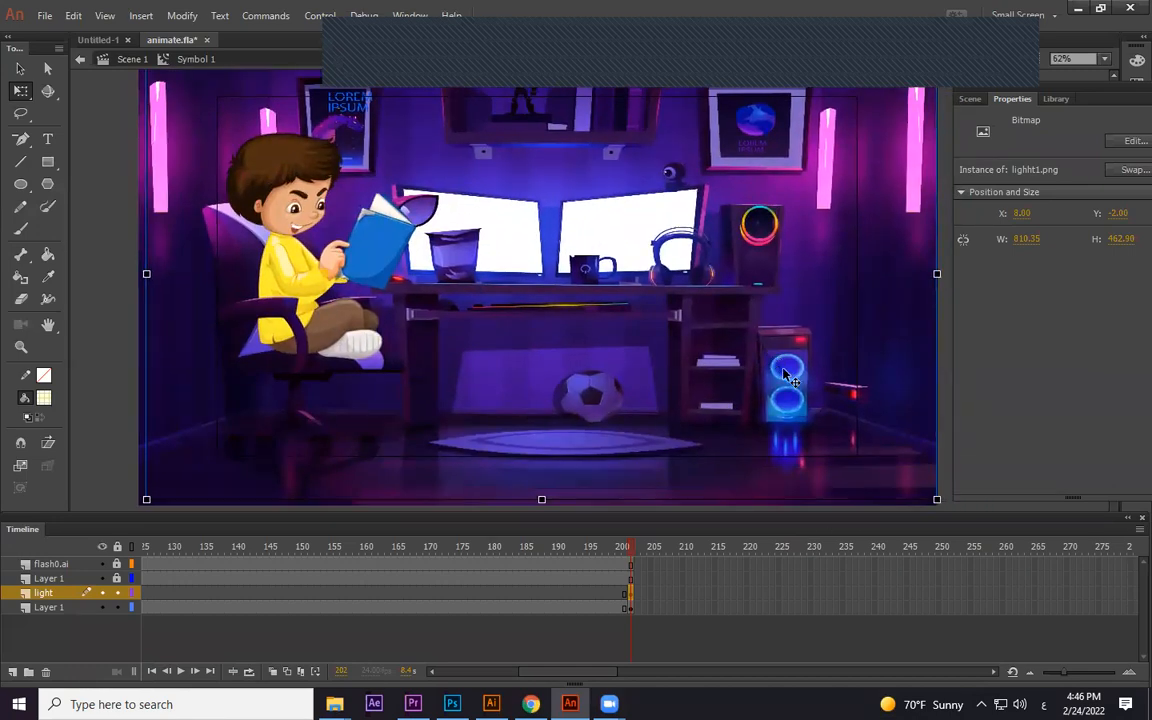
pyautogui.hotkey('ctrl', '-')
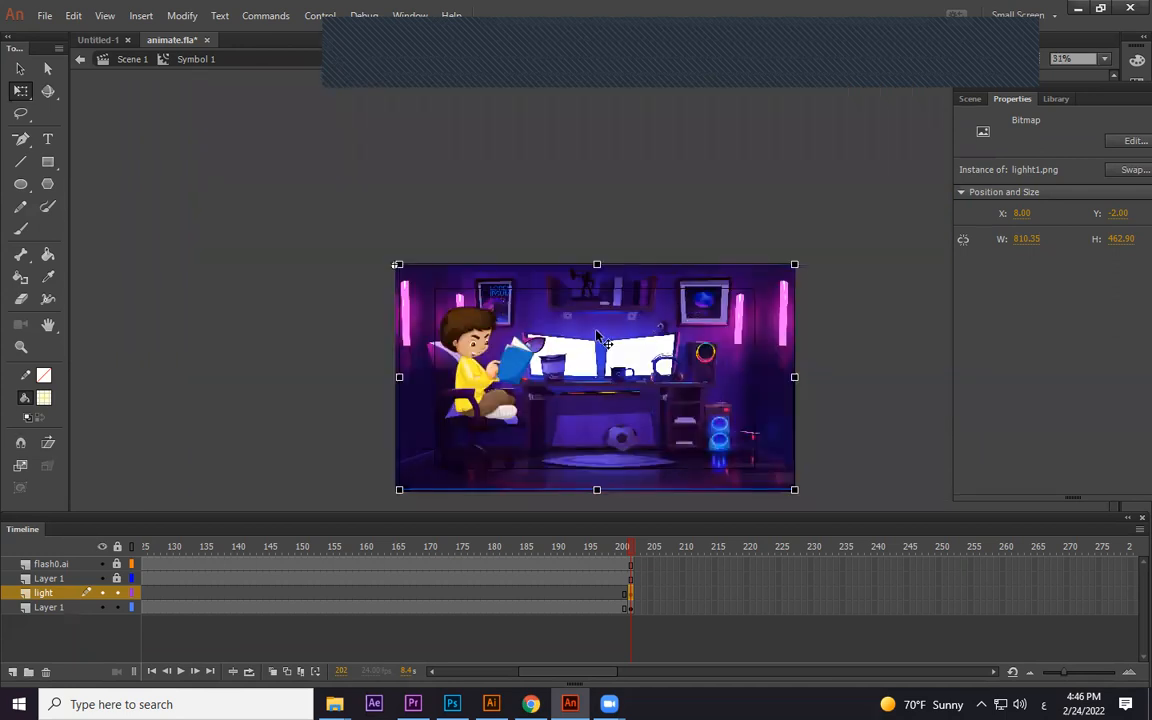
pyautogui.hotkey('ctrl', '=')
pyautogui.hotkey('ctrl', '=')
pyautogui.moveTo(350, 236); pyautogui.dragTo(790, 436)
pyautogui.moveTo(386, 220); pyautogui.dragTo(376, 218)
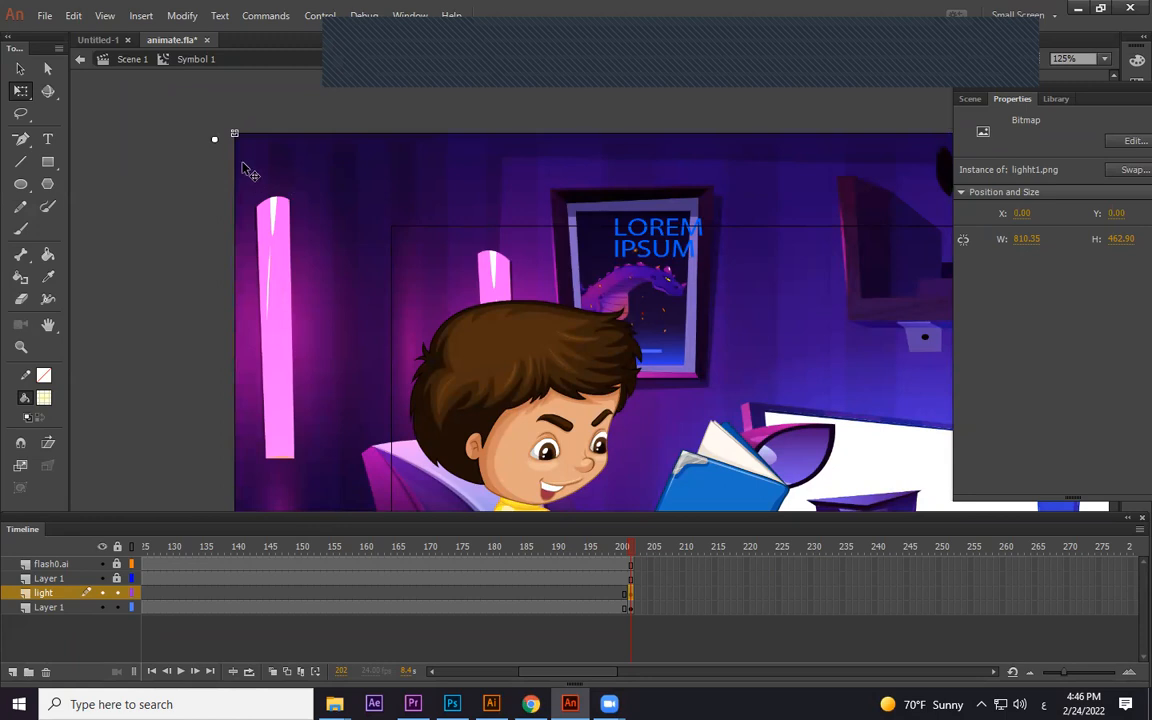
pyautogui.moveTo(212, 140); pyautogui.dragTo(231, 133)
pyautogui.hotkey('ctrl', '-')
pyautogui.hotkey('ctrl', '-')
pyautogui.hotkey('ctrl', '=')
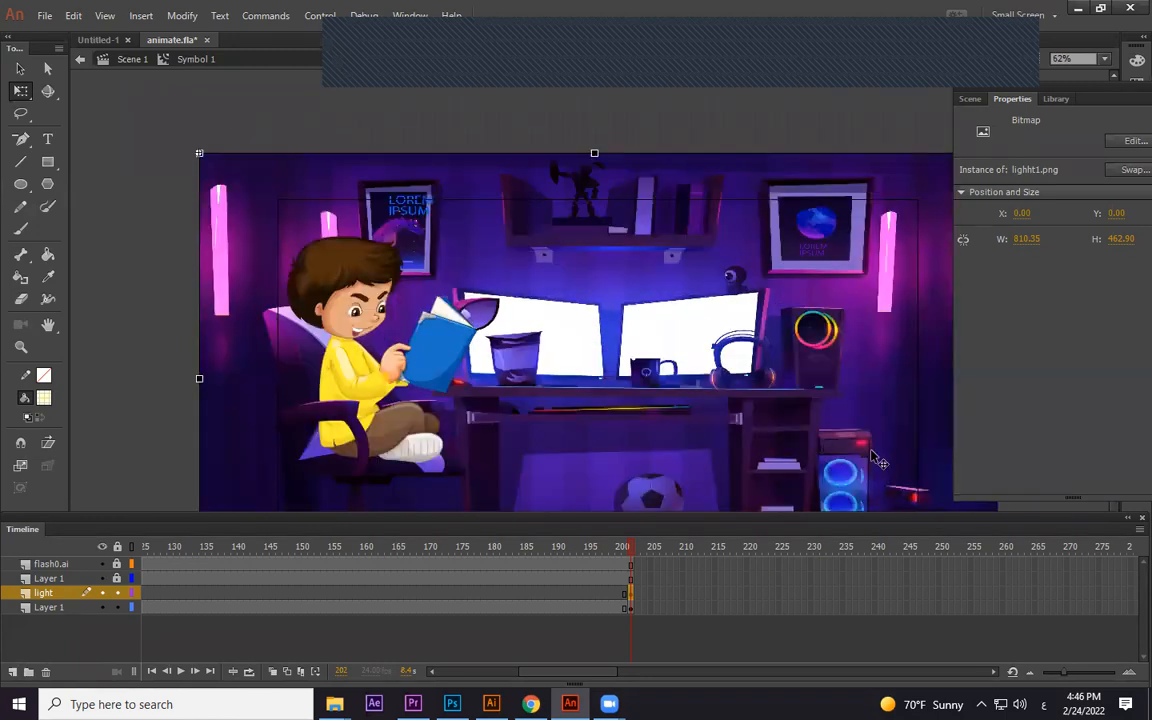
pyautogui.moveTo(874, 458); pyautogui.dragTo(692, 375)
pyautogui.moveTo(818, 442); pyautogui.dragTo(830, 449)
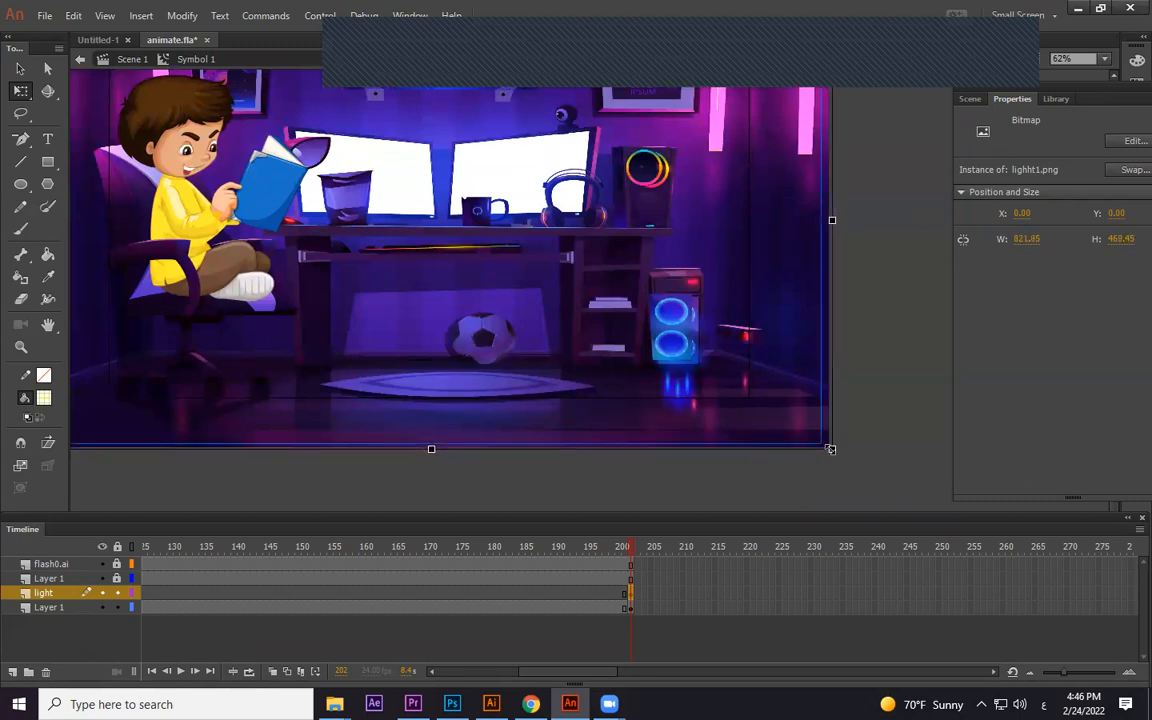
pyautogui.hotkey('ctrl', 'z')
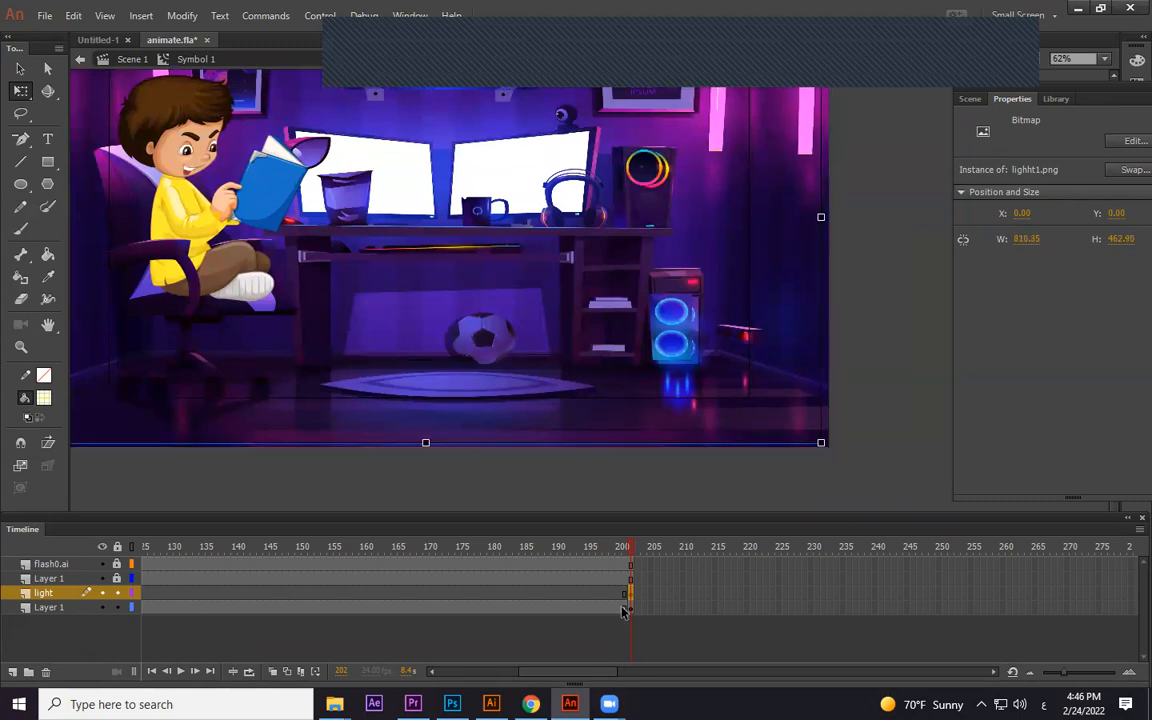
pyautogui.hotkey('ctrl', 'z')
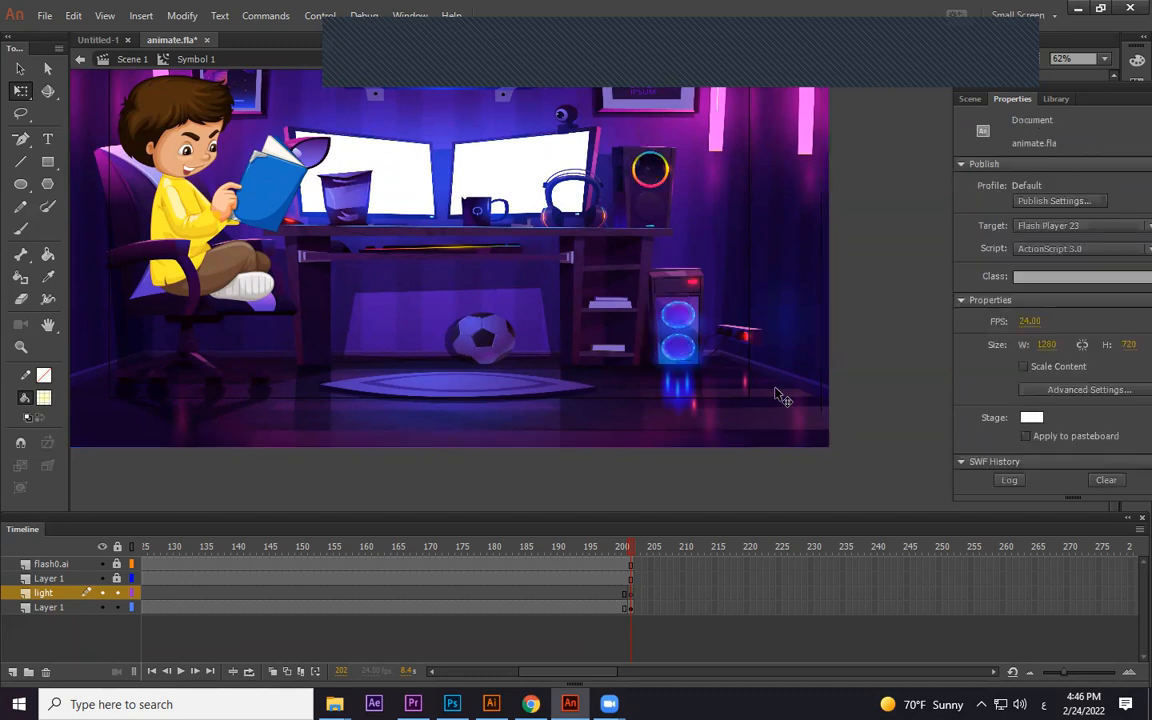
# Enlarge lighht1.png to the room background's lower-right corner and nudge it left so the speaker and tower lights line up
pyautogui.click(817, 440)
pyautogui.moveTo(820, 442)
pyautogui.mouseDown()
pyautogui.moveTo(838, 463)
pyautogui.moveTo(829, 447)
pyautogui.mouseUp()
pyautogui.press('Left')
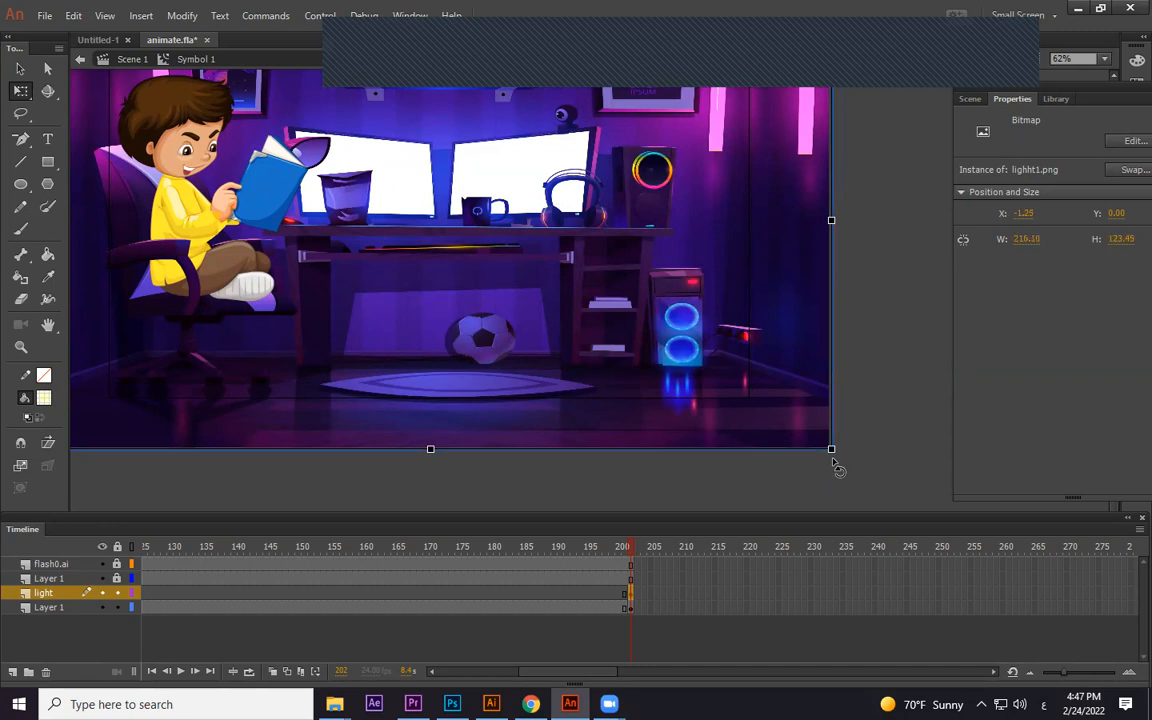
# Insert keyframes at frames 203 to 205 of the light layer
pyautogui.click(884, 401)
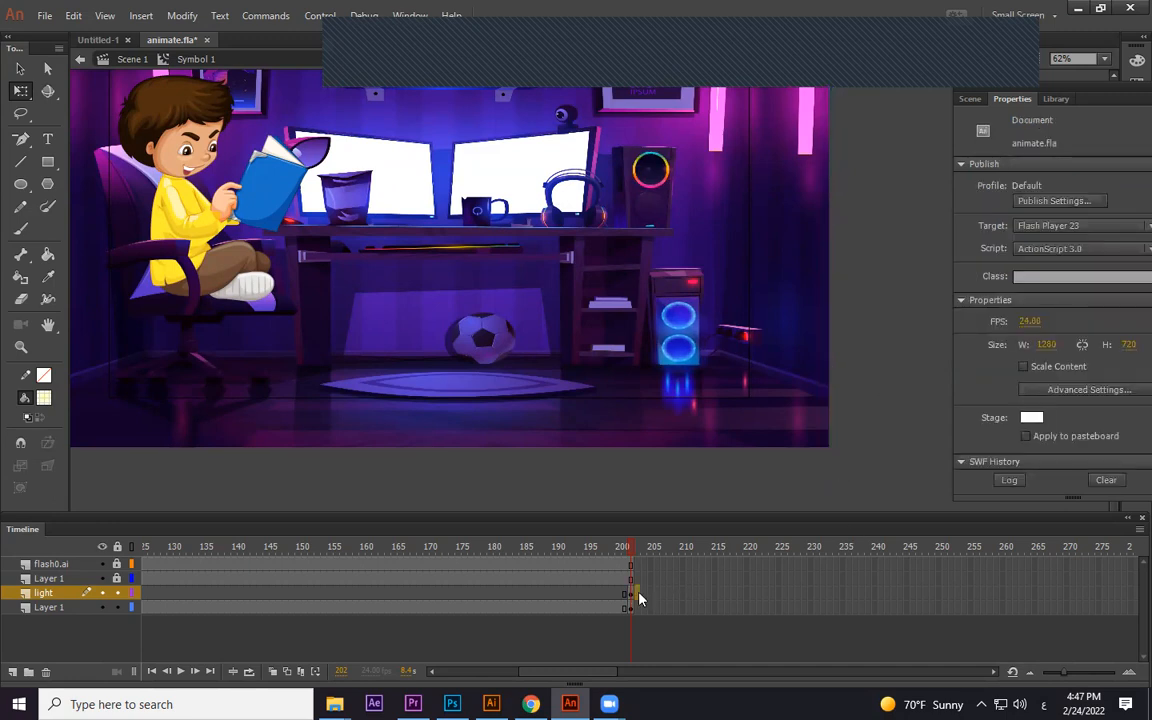
pyautogui.click(641, 596)
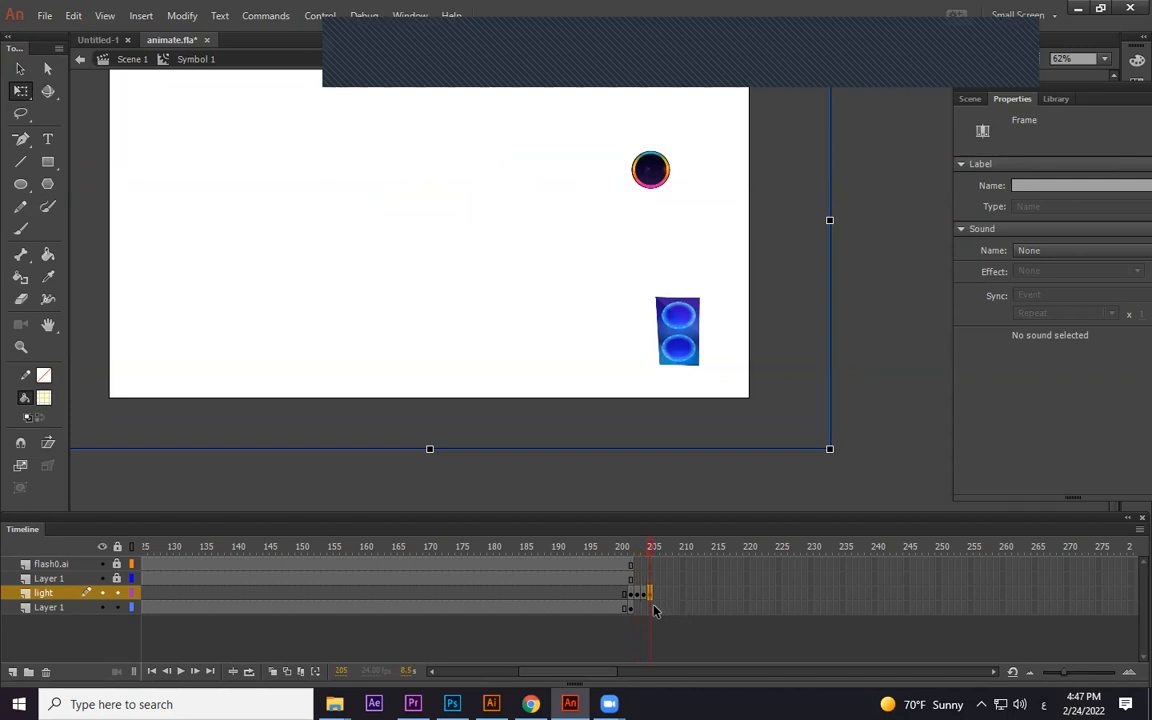
# Extend the room background layer, the boy's Layer 1 and flash0.ai to about frame 244
pyautogui.click(644, 608)
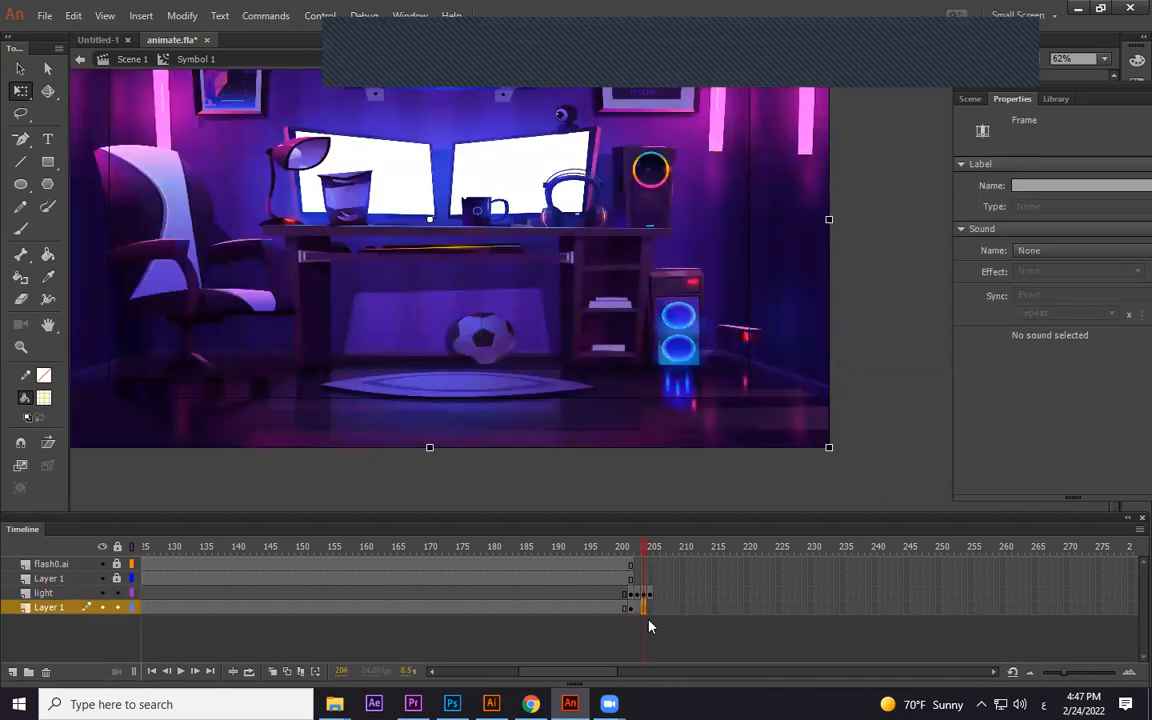
pyautogui.click(899, 607)
pyautogui.click(895, 579)
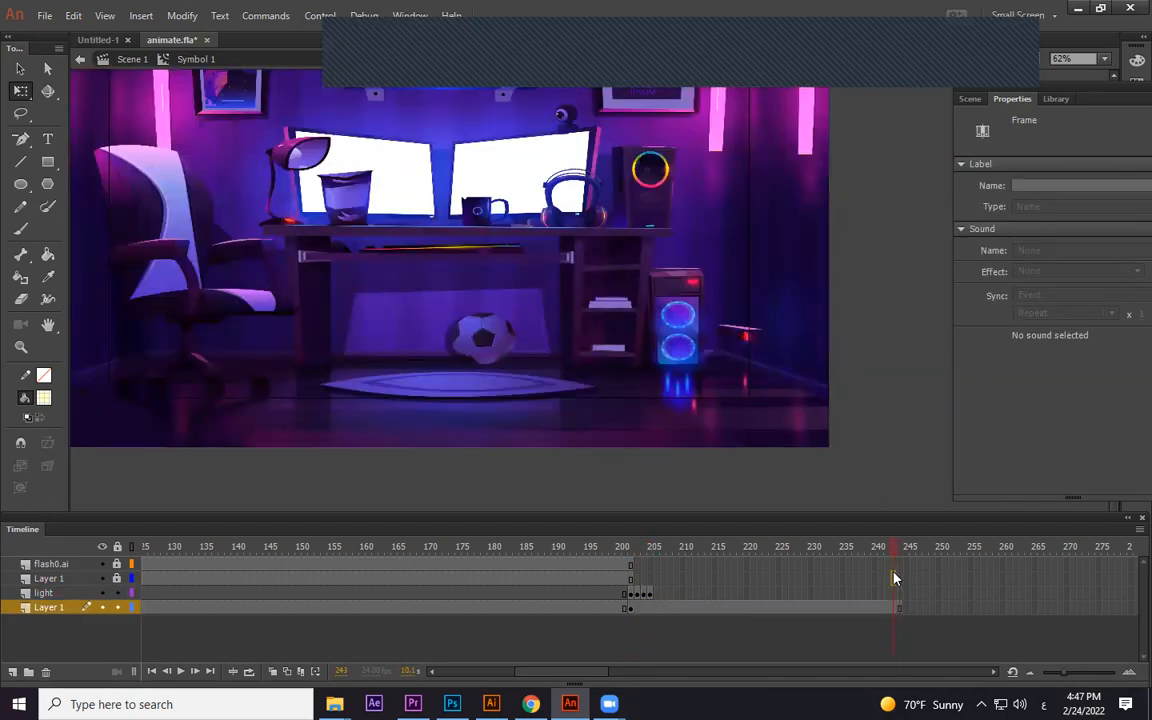
pyautogui.press('F5')
pyautogui.click(898, 565)
pyautogui.press('F5')
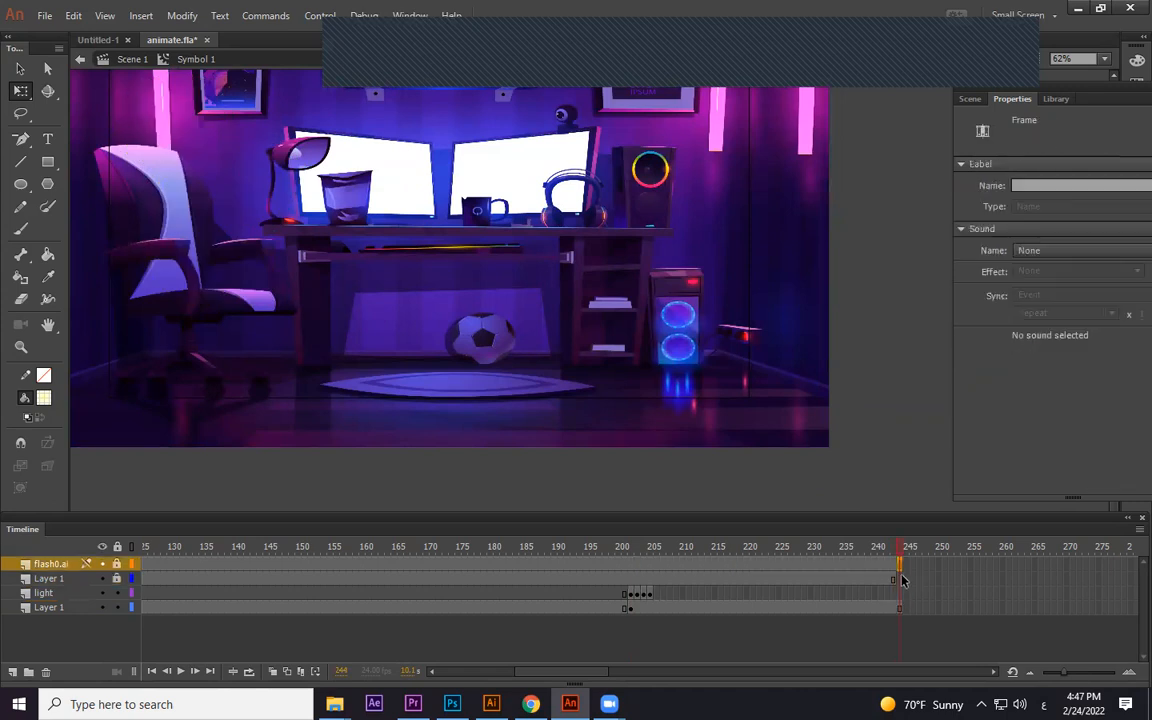
pyautogui.click(900, 579)
pyautogui.press('F5')
# Extend all four layers, including light, to frame 301
pyautogui.moveTo(1125, 563); pyautogui.dragTo(1127, 564)
pyautogui.click(1105, 567)
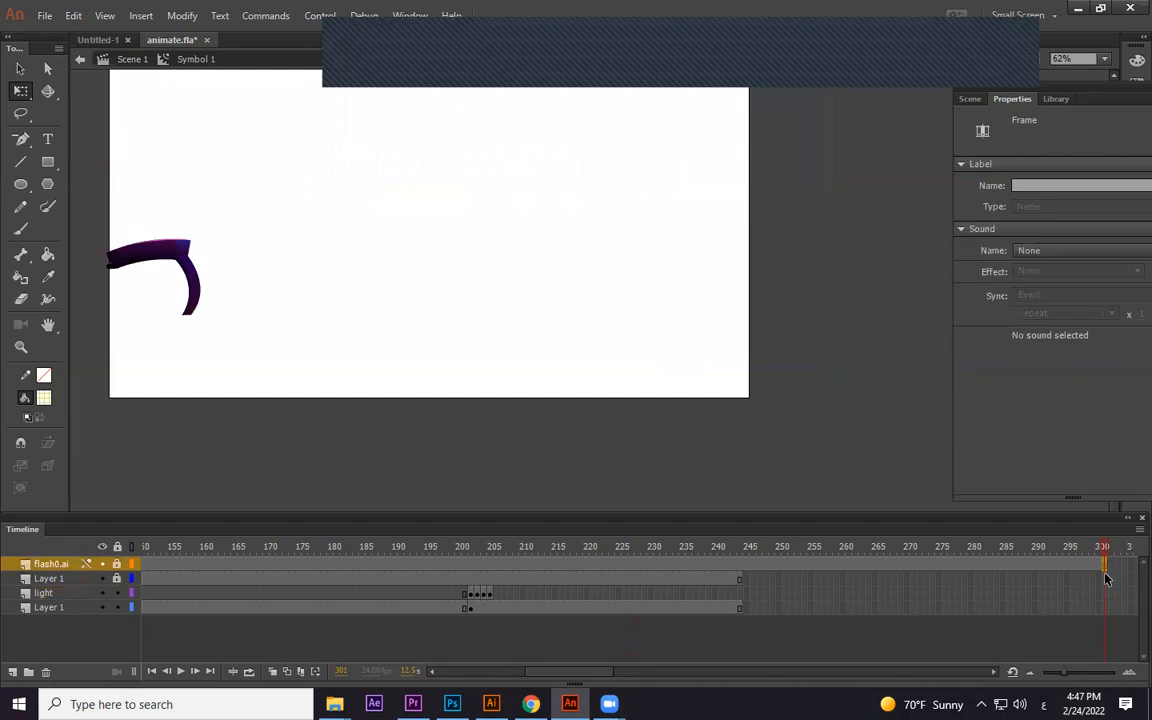
pyautogui.click(1105, 579)
pyautogui.press('F5')
pyautogui.click(1106, 593)
pyautogui.press('F5')
pyautogui.click(1106, 607)
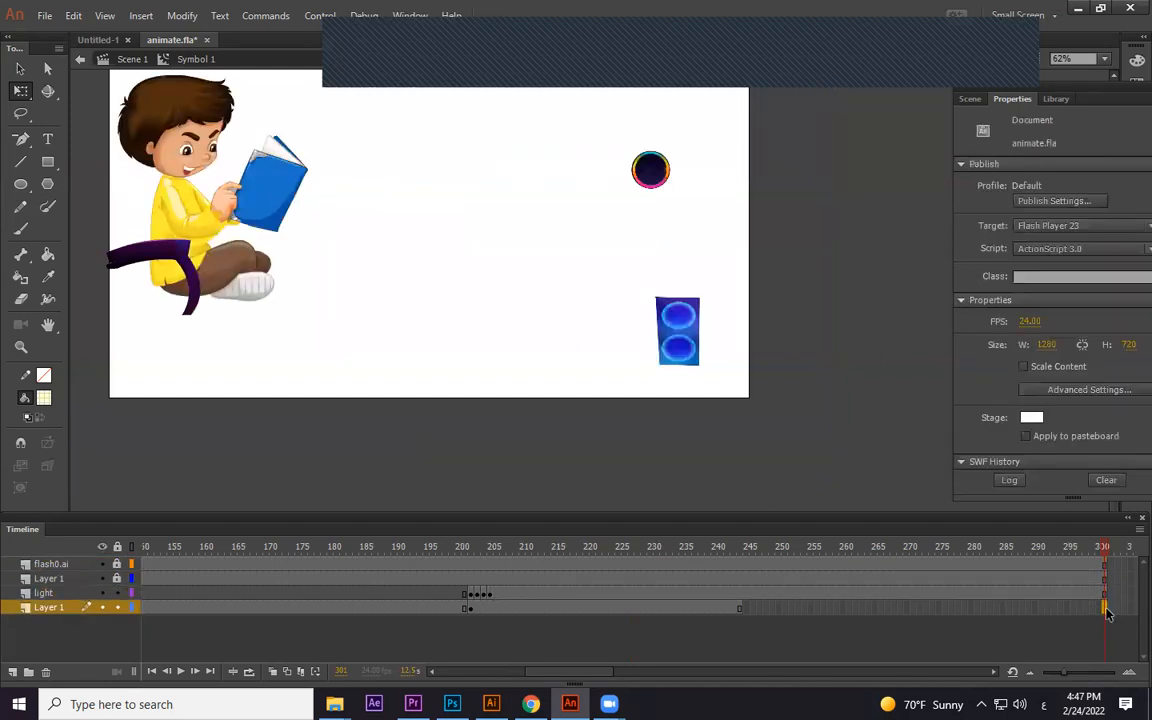
pyautogui.press('F5')
# Insert keyframes at frames 206 to 209 of the light layer
pyautogui.moveTo(473, 563); pyautogui.dragTo(503, 564)
pyautogui.click(488, 595)
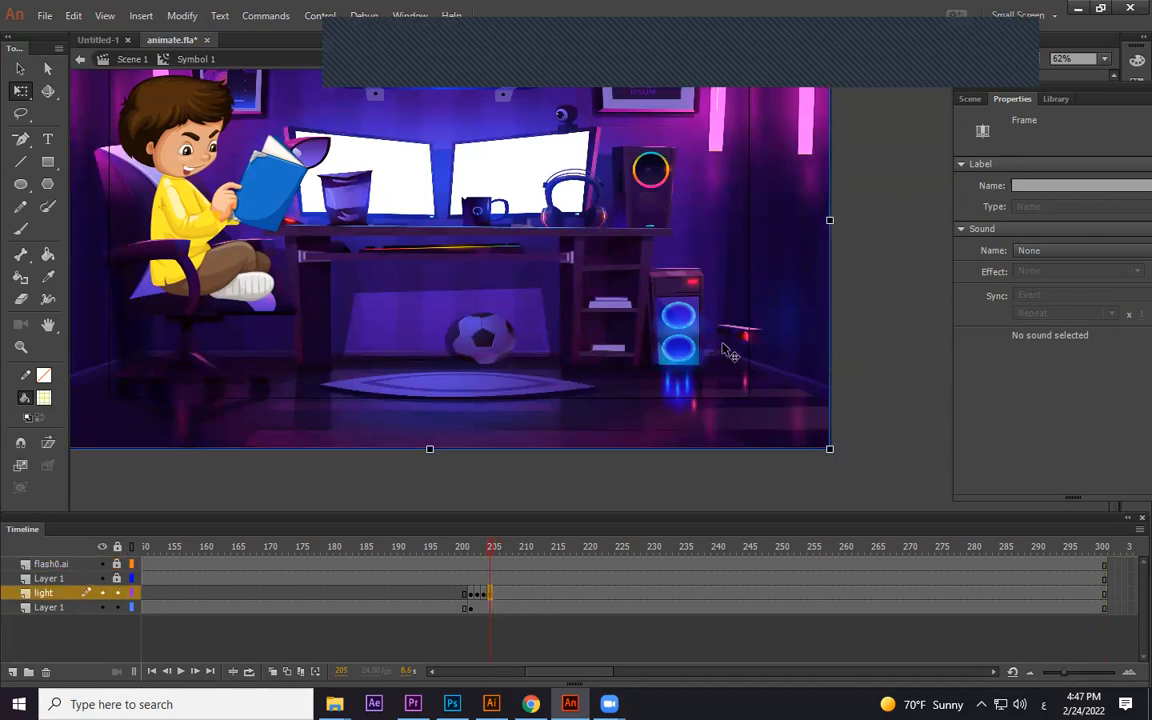
pyautogui.press('F6')
pyautogui.press('F6')
pyautogui.press('F6')
pyautogui.press('F6')
# Delete the light image from frames 204 and 208 of the light layer to make it flicker
pyautogui.click(485, 595)
pyautogui.click(810, 392)
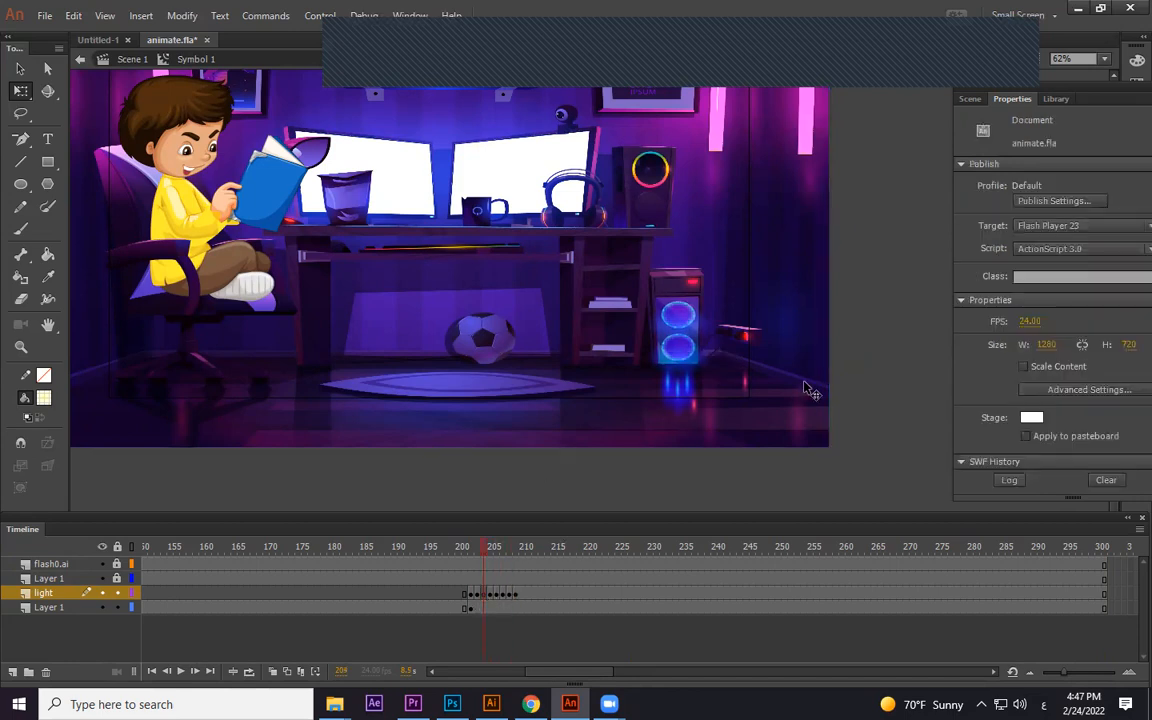
pyautogui.moveTo(482, 547)
pyautogui.mouseDown()
pyautogui.moveTo(498, 546)
pyautogui.moveTo(459, 543)
pyautogui.moveTo(498, 534)
pyautogui.moveTo(466, 541)
pyautogui.moveTo(484, 536)
pyautogui.mouseUp()
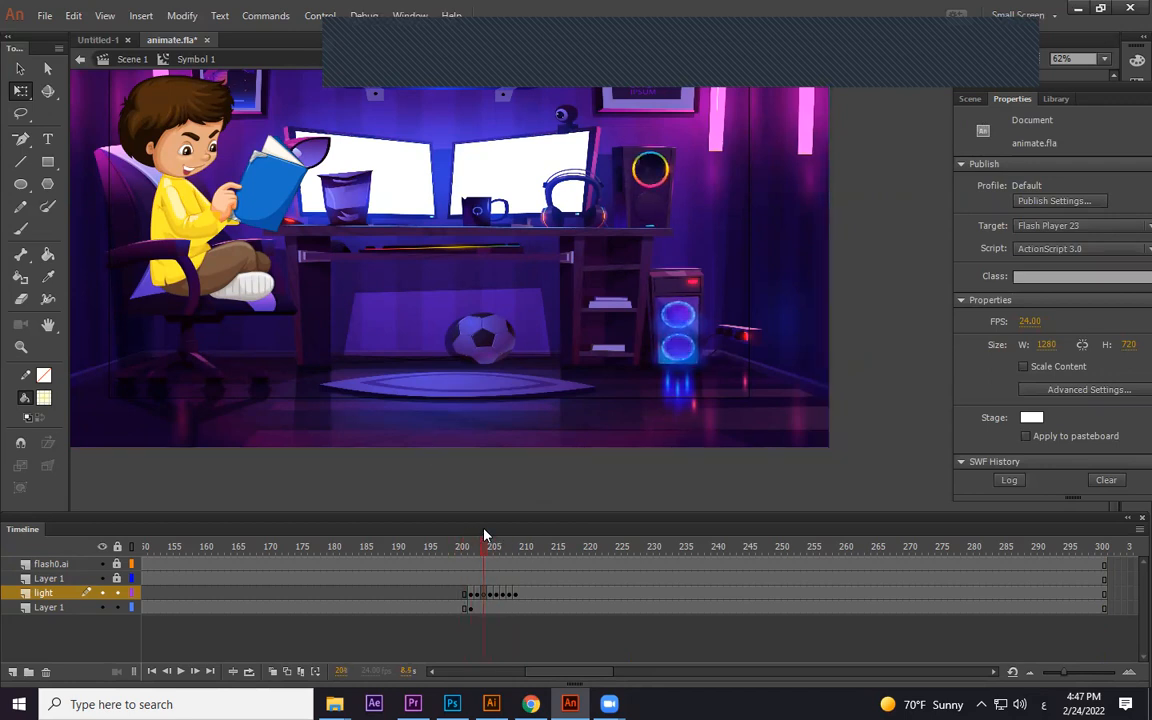
pyautogui.click(502, 596)
pyautogui.press('.')
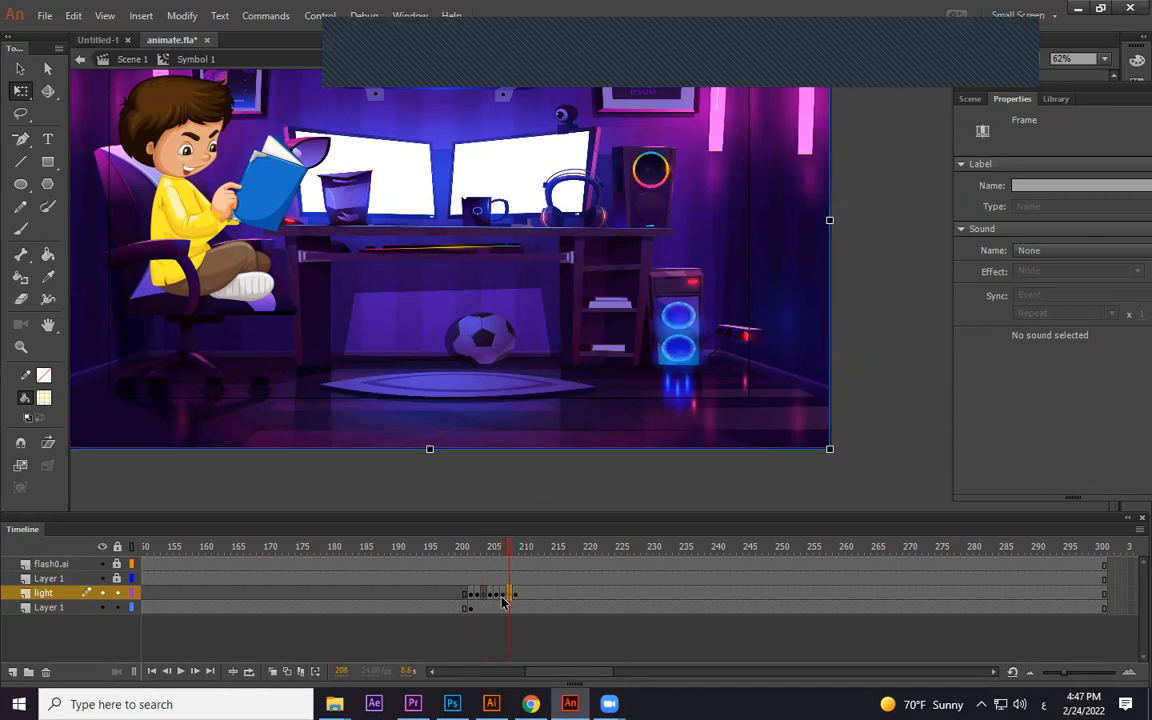
pyautogui.press('Delete')
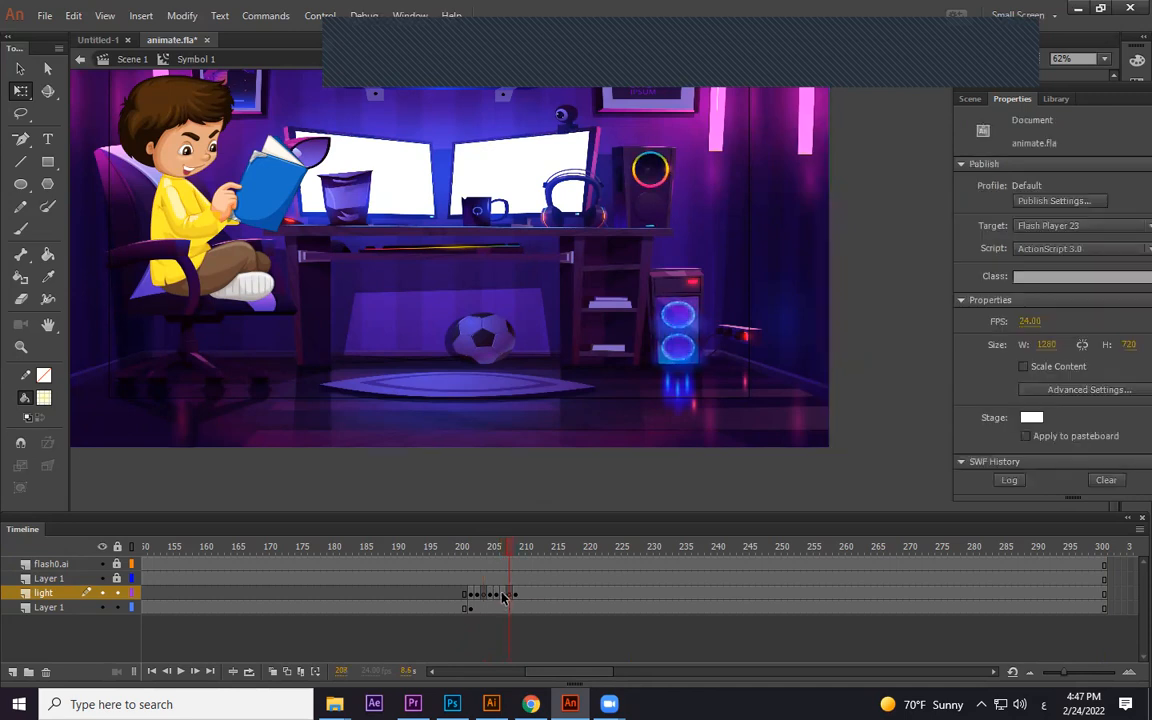
# Create an empty keyframe at frame 211 of the light layer and bring light 2.png from the BG Animation folder onto the stage
pyautogui.moveTo(501, 552); pyautogui.dragTo(524, 545)
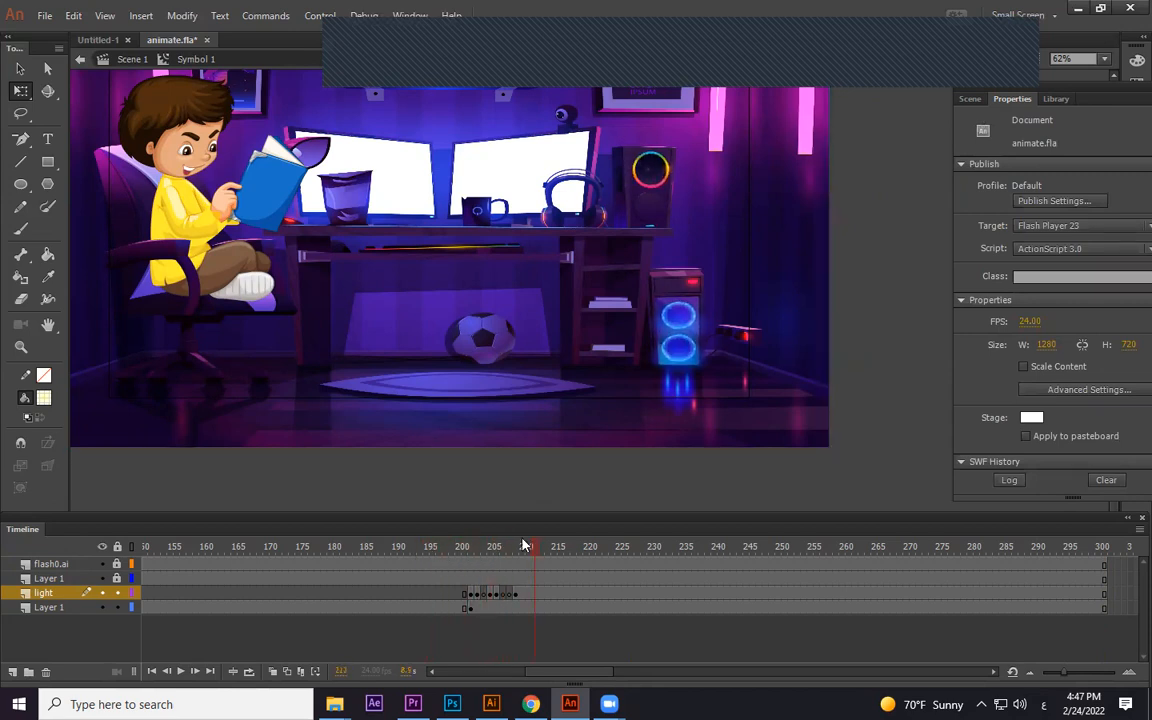
pyautogui.click(529, 594)
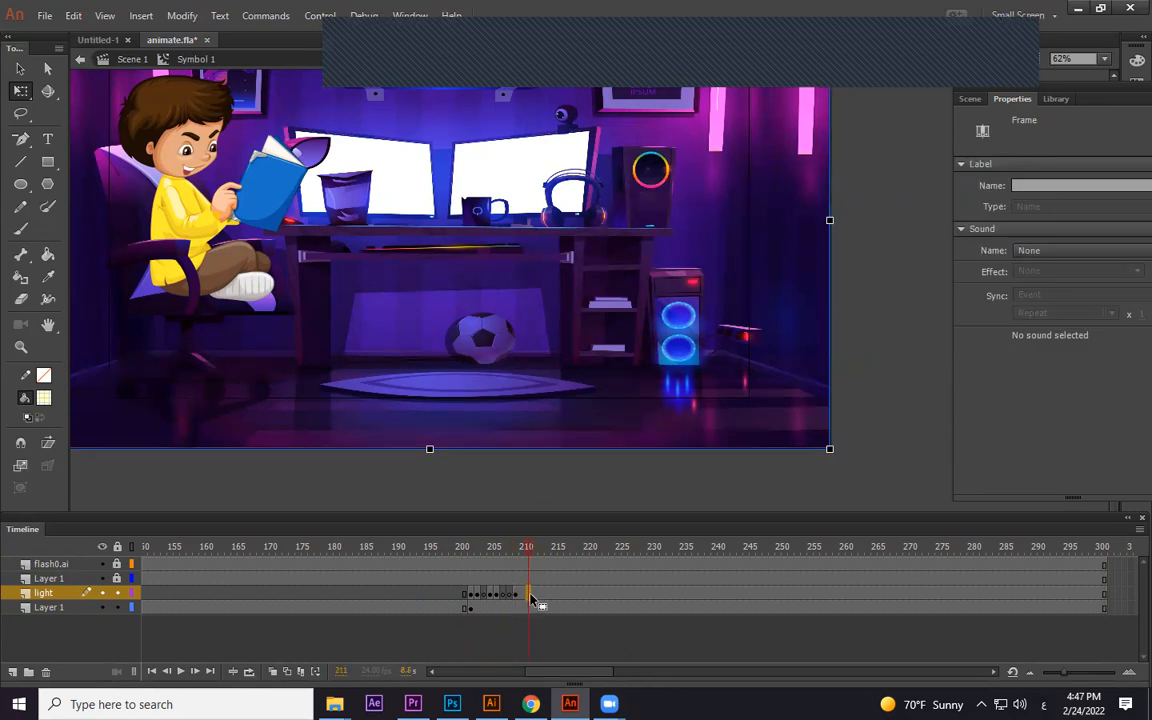
pyautogui.click(763, 465)
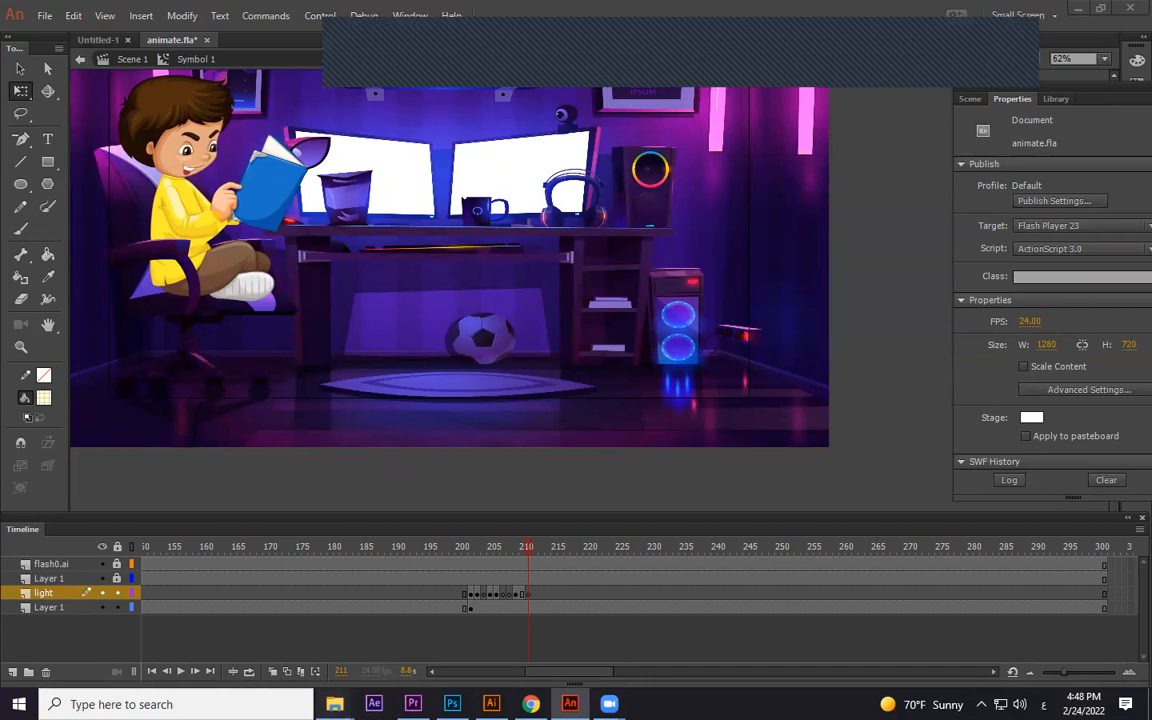
pyautogui.moveTo(335, 704)
pyautogui.click(470, 615)
pyautogui.moveTo(995, 140); pyautogui.dragTo(634, 325)
# Scale light 2.png down over the room and align its upper-left corner with the background's corner at X 0, Y 0
pyautogui.hotkey('ctrl', '-')
pyautogui.hotkey('ctrl', '-')
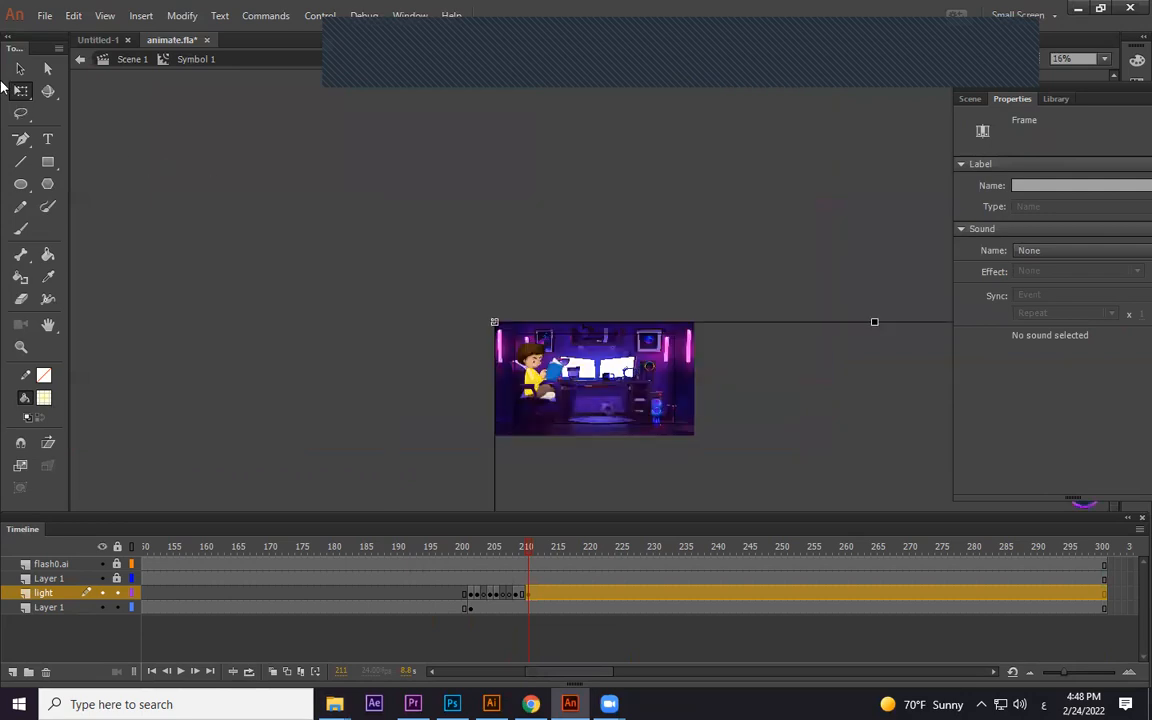
pyautogui.moveTo(494, 322); pyautogui.dragTo(714, 447)
pyautogui.moveTo(893, 527); pyautogui.dragTo(413, 316)
pyautogui.hotkey('ctrl', '=')
pyautogui.hotkey('ctrl', '=')
pyautogui.moveTo(514, 352); pyautogui.dragTo(132, 151)
pyautogui.moveTo(352, 260); pyautogui.dragTo(649, 278)
# Enlarge light 2.png to about 822 by 469 px at the background's lower-right corner and nudge it 3 px left and 1 px up
pyautogui.moveTo(680, 420); pyautogui.dragTo(357, 269)
pyautogui.moveTo(688, 341); pyautogui.dragTo(827, 466)
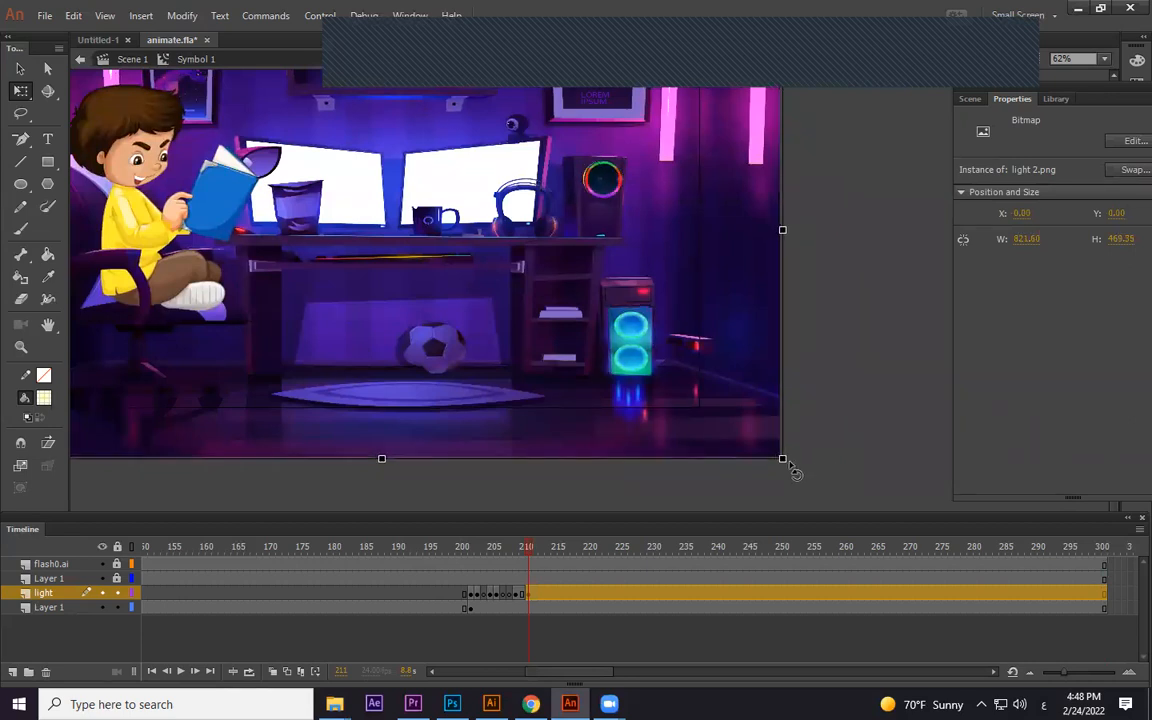
pyautogui.press('Left')
pyautogui.press('Left')
pyautogui.press('Left')
pyautogui.press('Up')
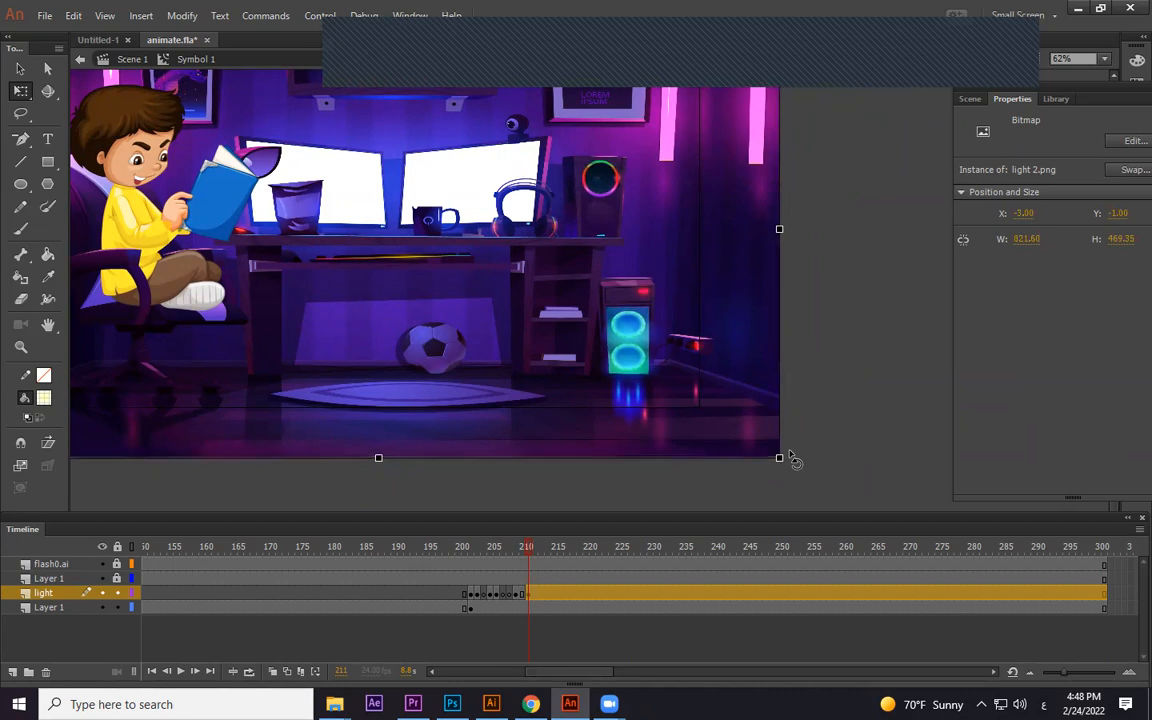
# Insert keyframes at frames 212 to 216 of the light layer and delete the light image from frame 213
pyautogui.click(530, 596)
pyautogui.press('F6')
pyautogui.press('F6')
pyautogui.press('F6')
pyautogui.press('F6')
pyautogui.press('F6')
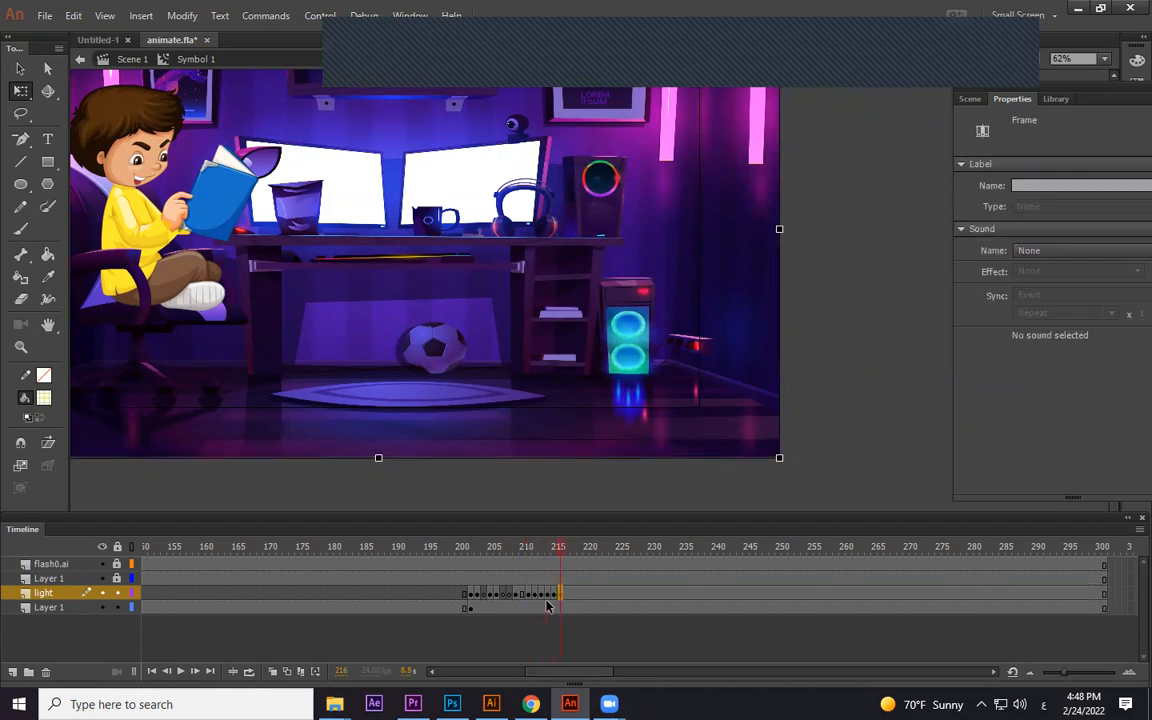
pyautogui.click(535, 594)
pyautogui.press('.')
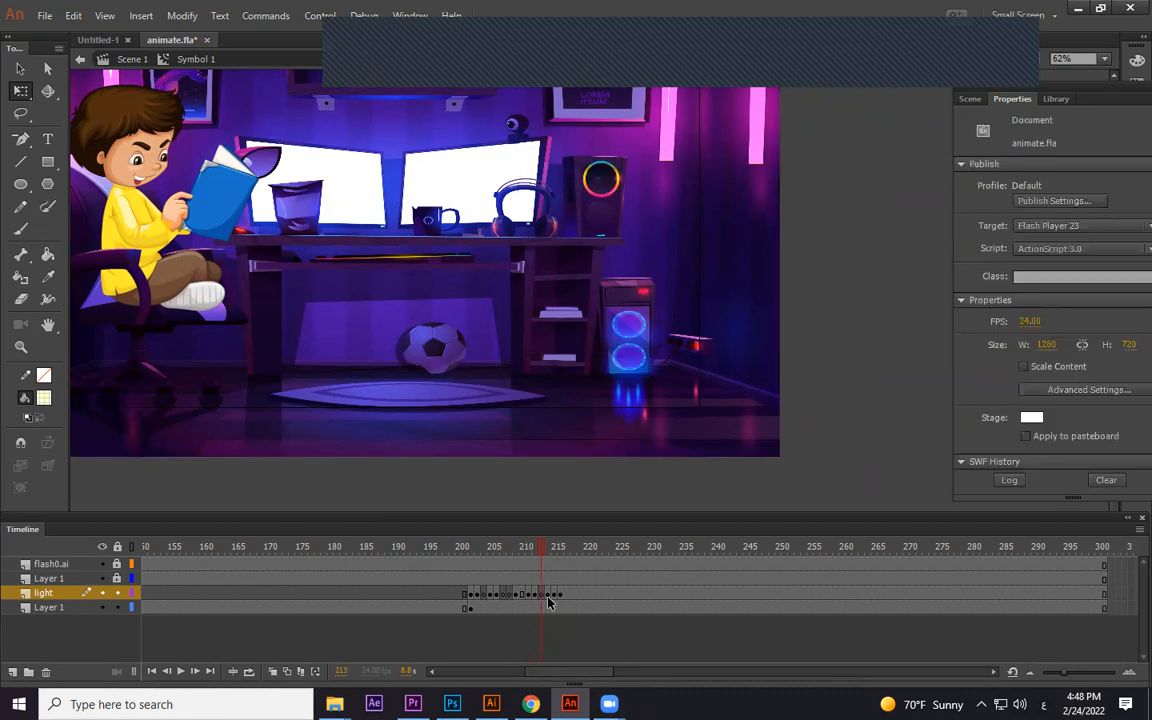
# Insert keyframes at frames 217 to 225 of the light layer
pyautogui.moveTo(543, 566); pyautogui.dragTo(573, 592)
pyautogui.click(565, 596)
pyautogui.press('F6')
pyautogui.press('F6')
pyautogui.press('F6')
pyautogui.press('F6')
pyautogui.press('F6')
pyautogui.press('F6')
pyautogui.press('F6')
pyautogui.press('F6')
pyautogui.press('F6')
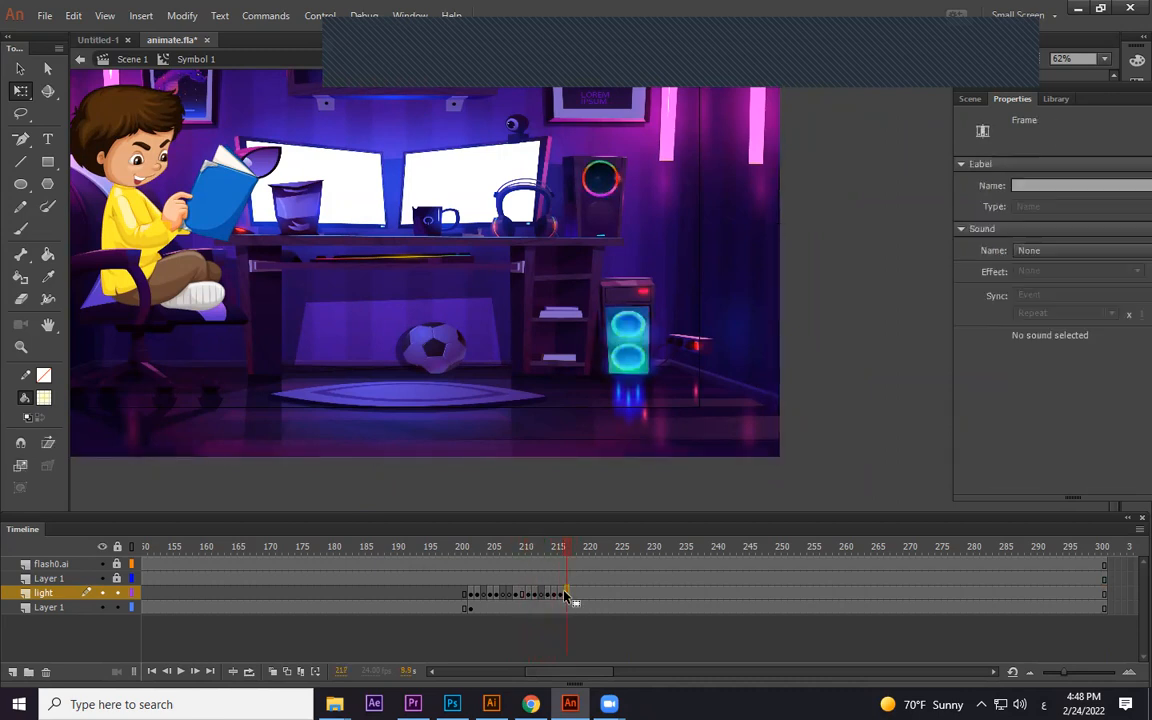
# Delete the light image from frames 219, 216 and 222 of the light layer
pyautogui.click(581, 595)
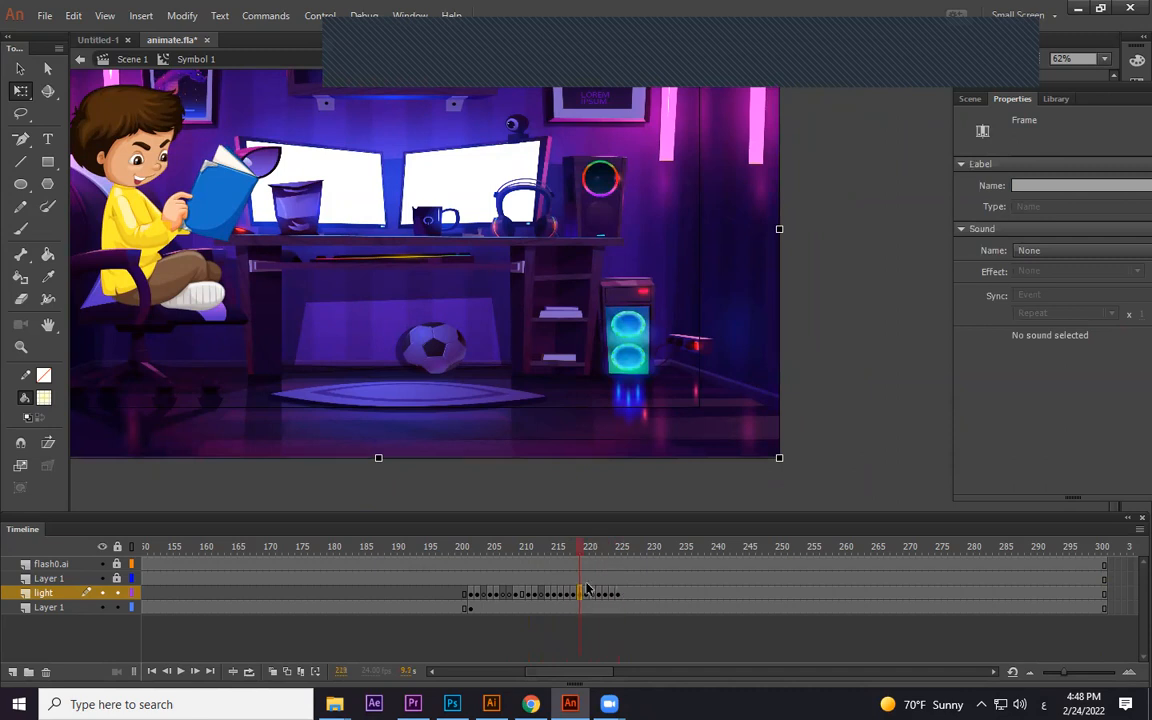
pyautogui.press('Delete')
pyautogui.click(561, 596)
pyautogui.press('Delete')
pyautogui.click(599, 596)
pyautogui.press('Delete')
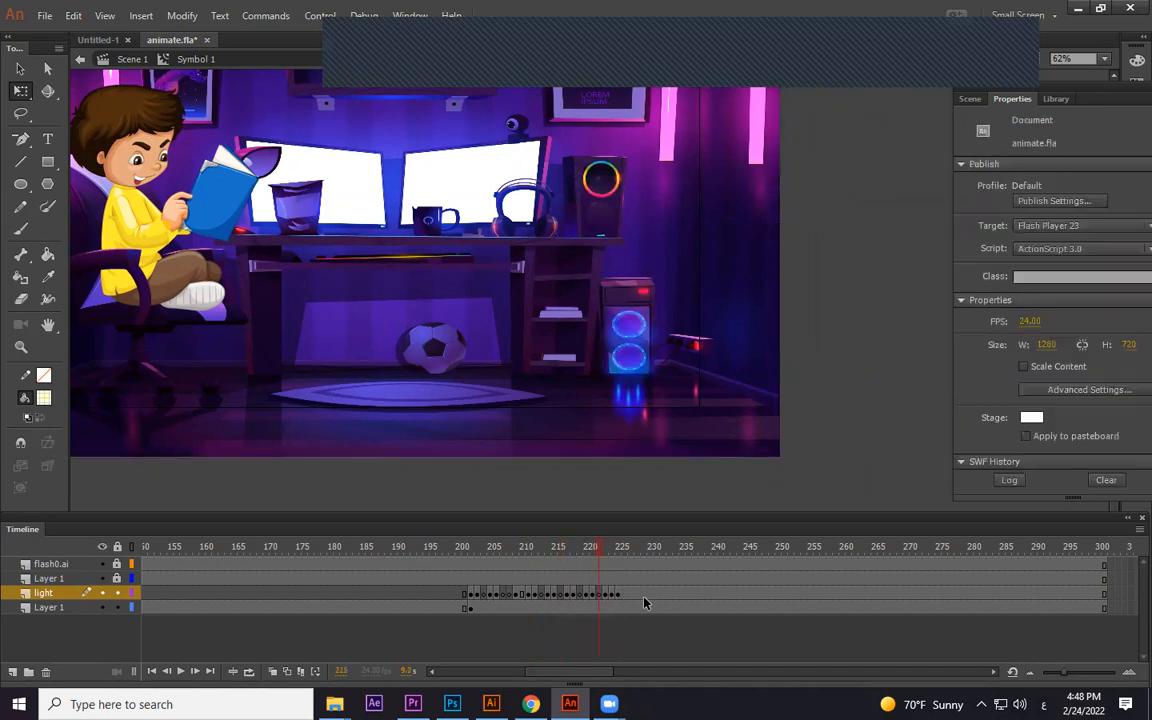
# Insert keyframes at frames 227 to 235 of the light layer
pyautogui.click(627, 596)
pyautogui.press('F6')
pyautogui.press('F6')
pyautogui.press('F6')
pyautogui.press('F6')
pyautogui.press('F6')
pyautogui.press('F6')
pyautogui.press('F6')
pyautogui.press('F6')
pyautogui.press('F6')
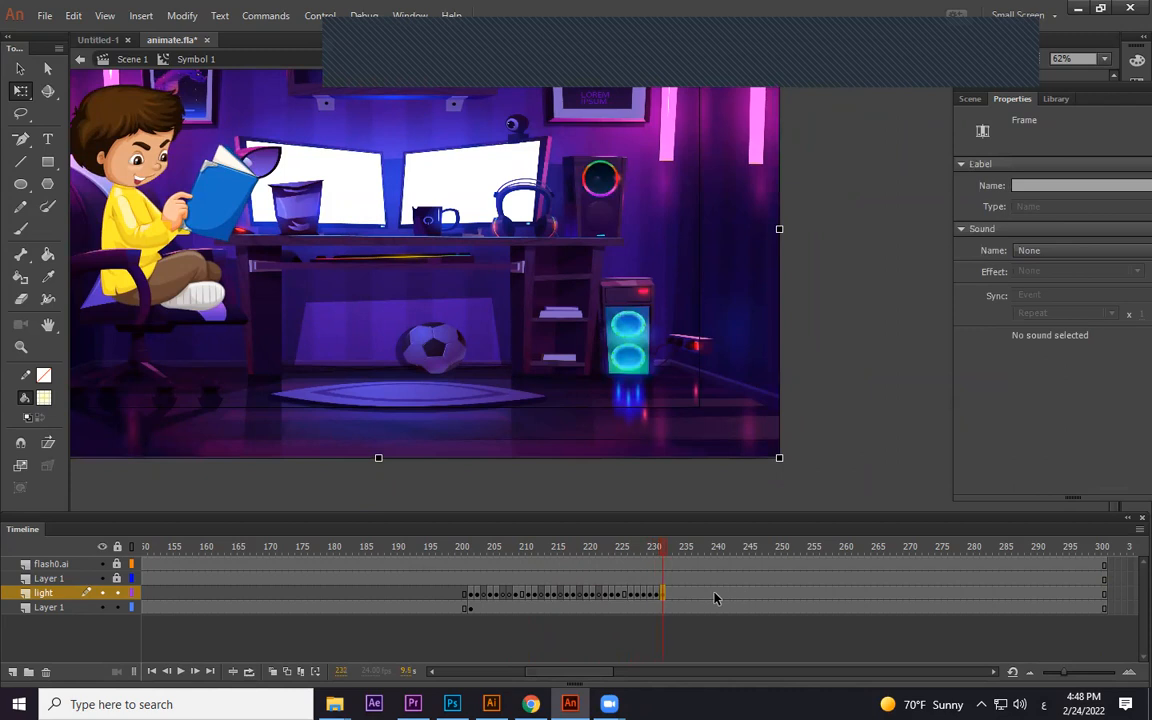
# Delete the light image from frames 230 and 233 of the light layer
pyautogui.click(640, 596)
pyautogui.press('Delete')
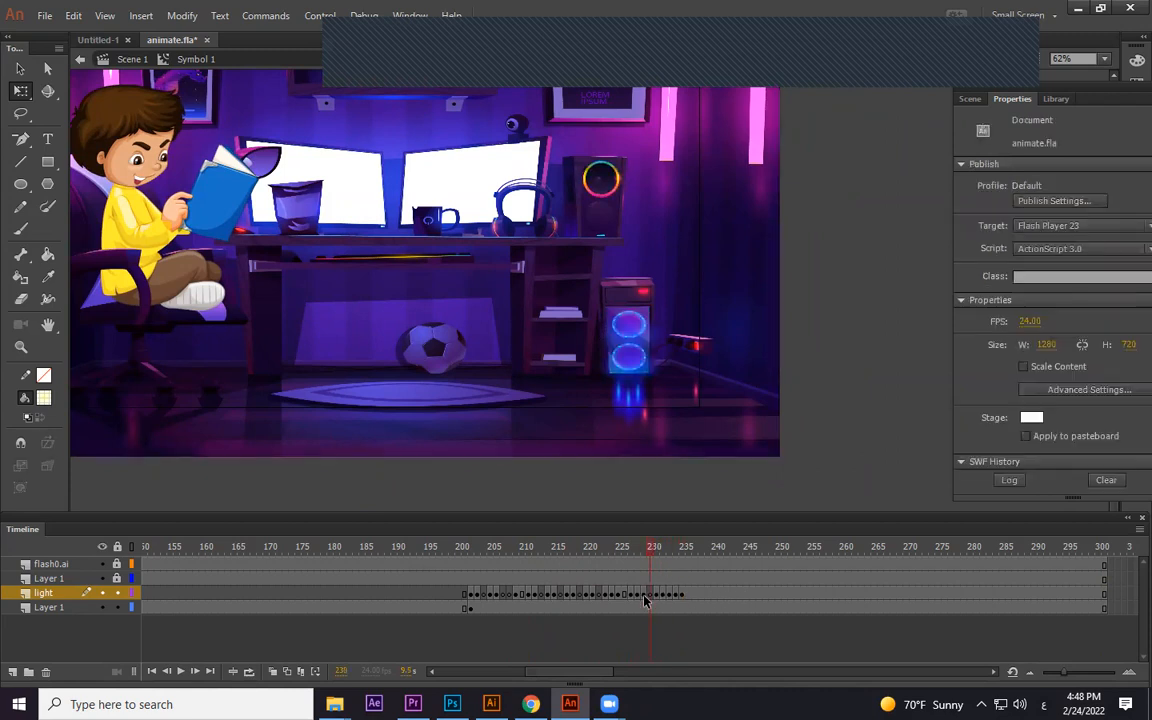
pyautogui.click(670, 597)
pyautogui.press('Delete')
# Insert keyframes at frames 236 to 239 of the light layer and delete the light image from frame 239
pyautogui.click(683, 596)
pyautogui.press('F6')
pyautogui.press('F6')
pyautogui.press('F6')
pyautogui.press('F6')
pyautogui.press('Delete')
# Bring light 3.png from the BG Animation folder onto the stage at frame 239 of the light layer
pyautogui.click(335, 704)
pyautogui.click(420, 625)
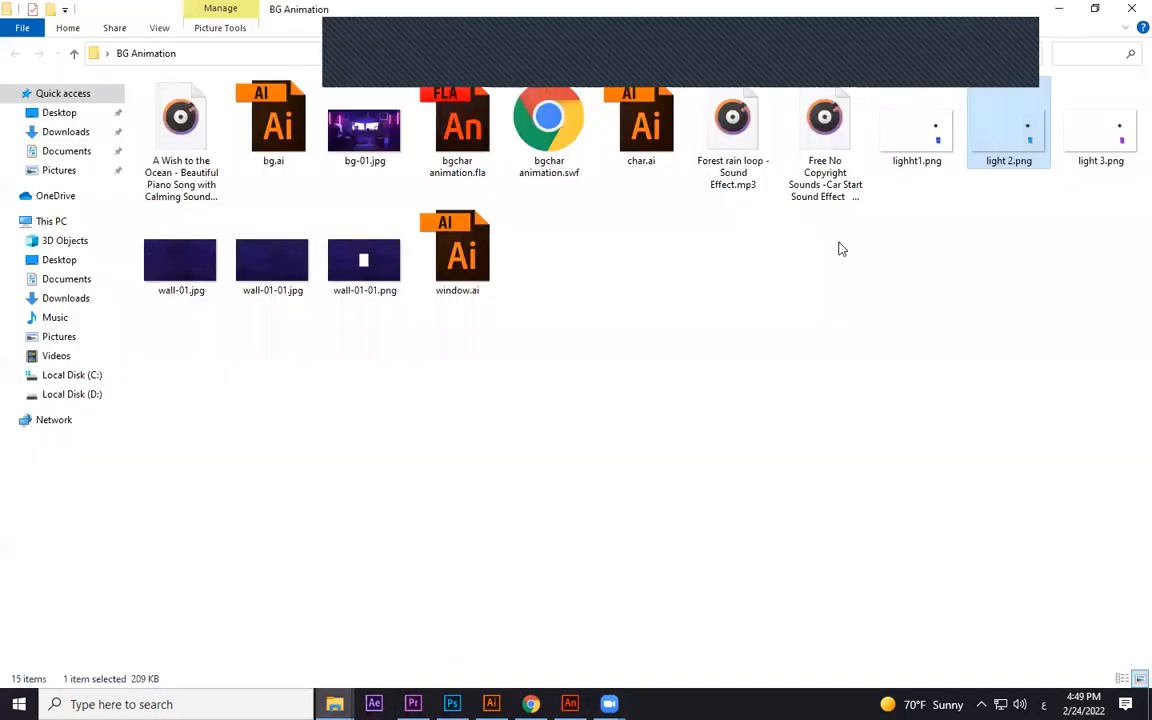
pyautogui.click(1100, 130)
pyautogui.click(572, 700)
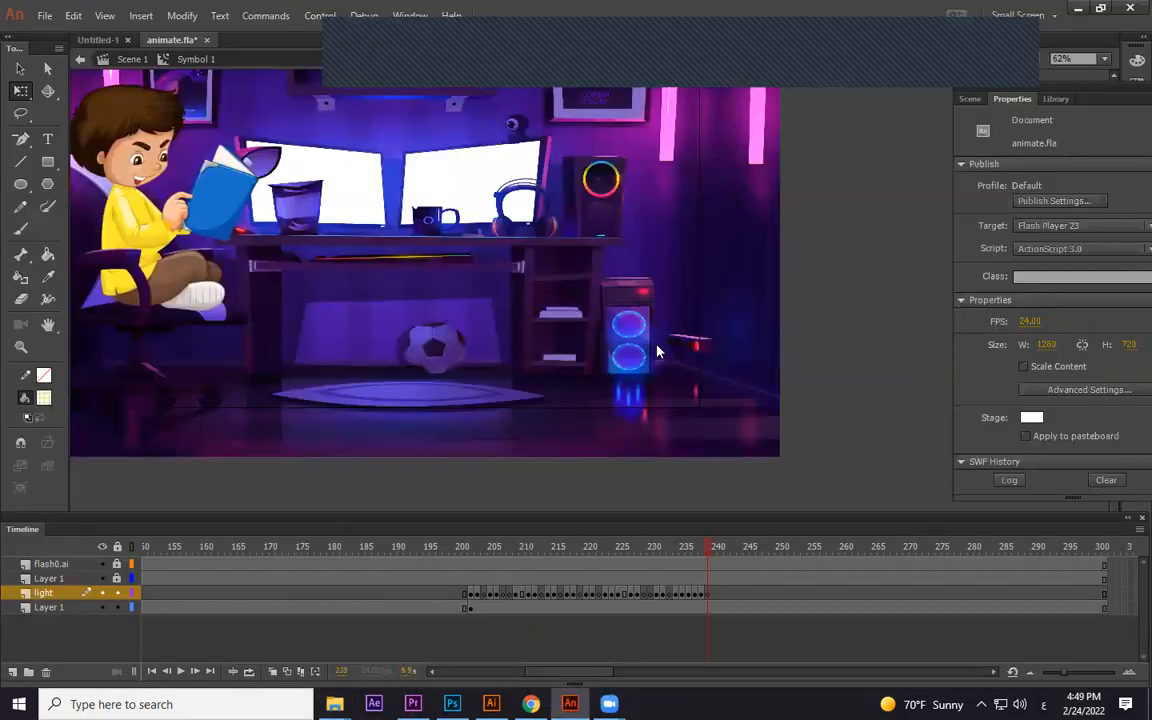
# Scale light 3.png down with Free Transform to about 962 by 550 px
pyautogui.hotkey('ctrl', '-')
pyautogui.hotkey('ctrl', '-')
pyautogui.hotkey('ctrl', '-')
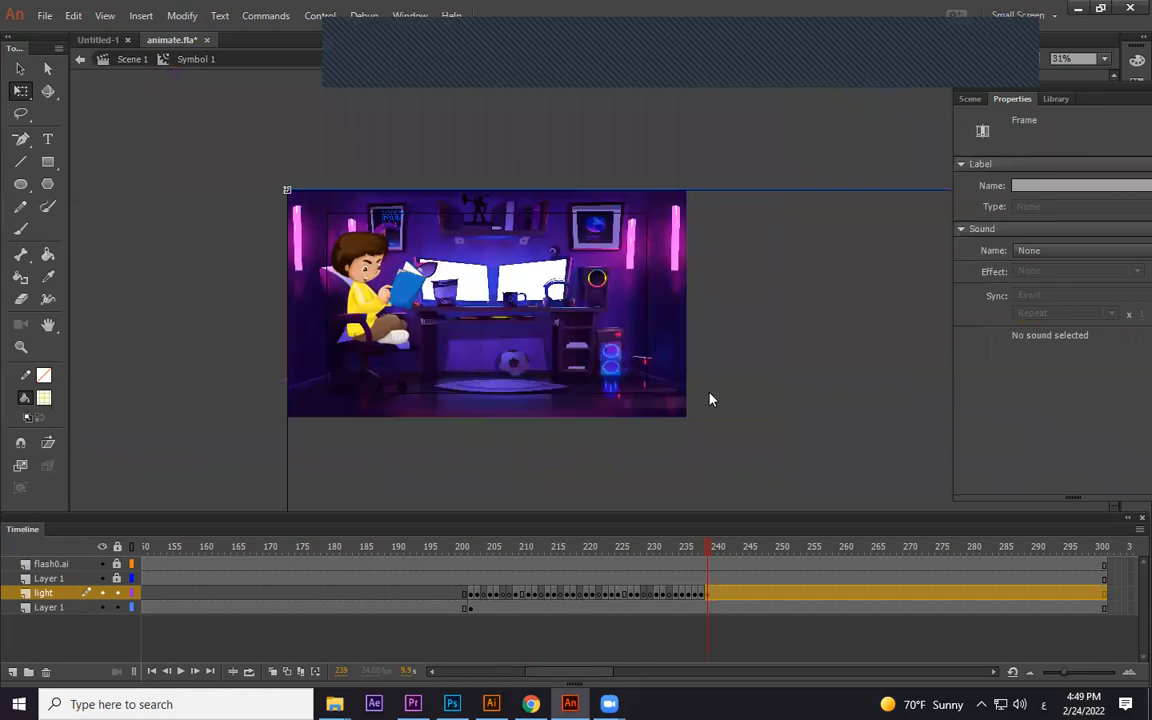
pyautogui.moveTo(765, 405); pyautogui.dragTo(657, 316)
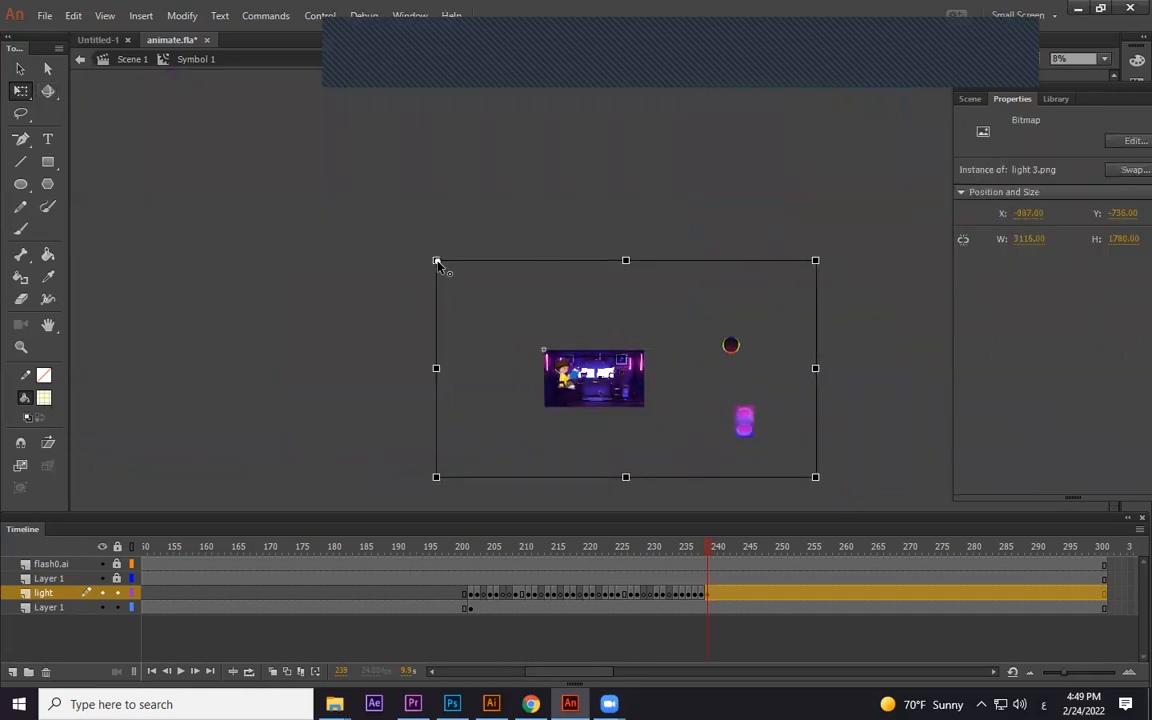
pyautogui.moveTo(813, 475); pyautogui.dragTo(540, 312)
pyautogui.hotkey('ctrl', '=')
# Move light 3.png over the room so its upper-left corner meets the background's corner at about X 0, Y 4
pyautogui.moveTo(748, 412); pyautogui.dragTo(642, 370)
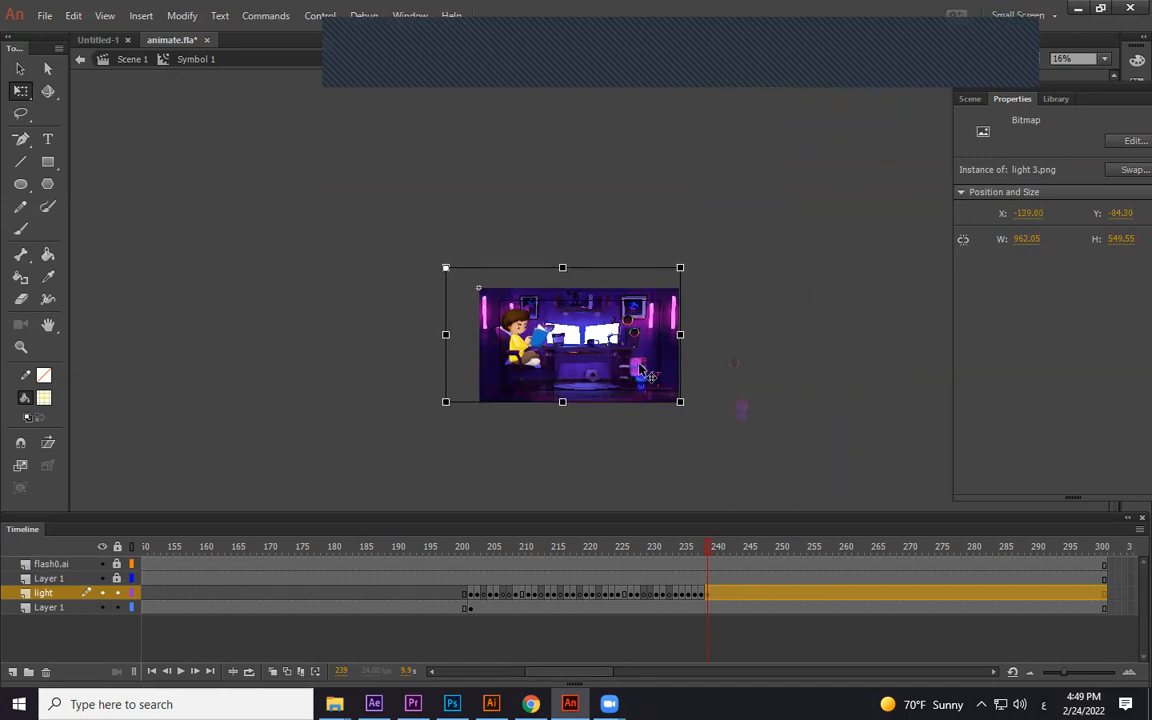
pyautogui.moveTo(583, 340); pyautogui.dragTo(626, 371)
pyautogui.hotkey('ctrl', '=')
pyautogui.scroll(-1, 704, 370)
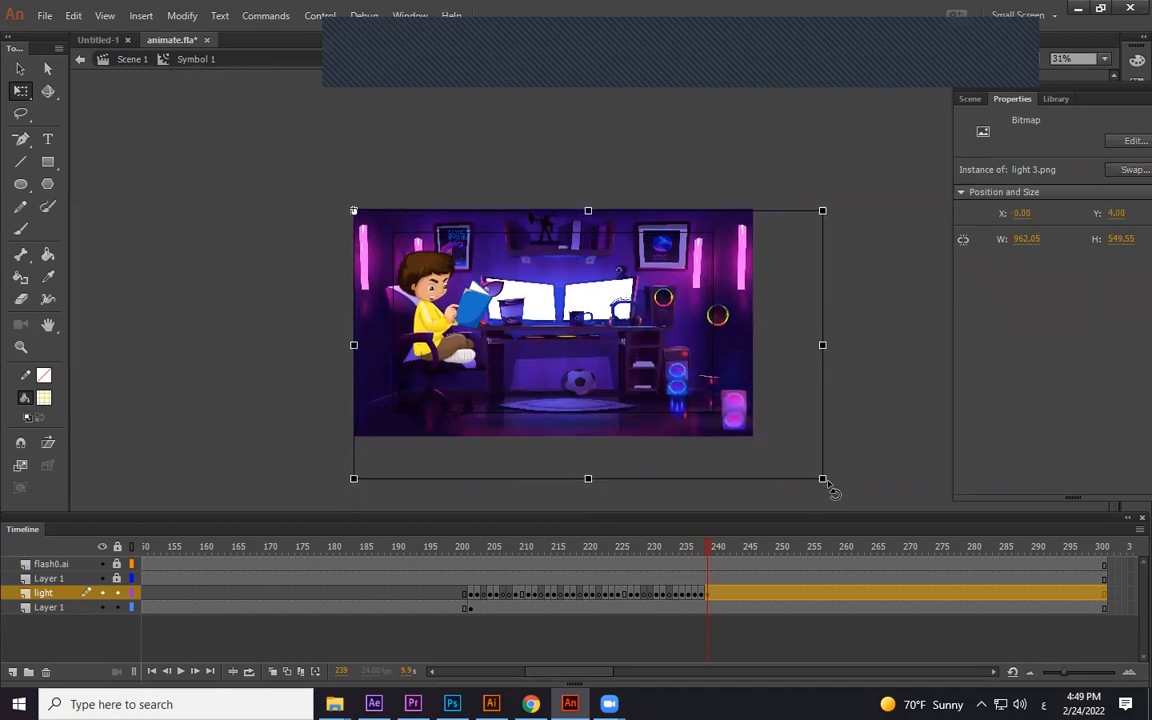